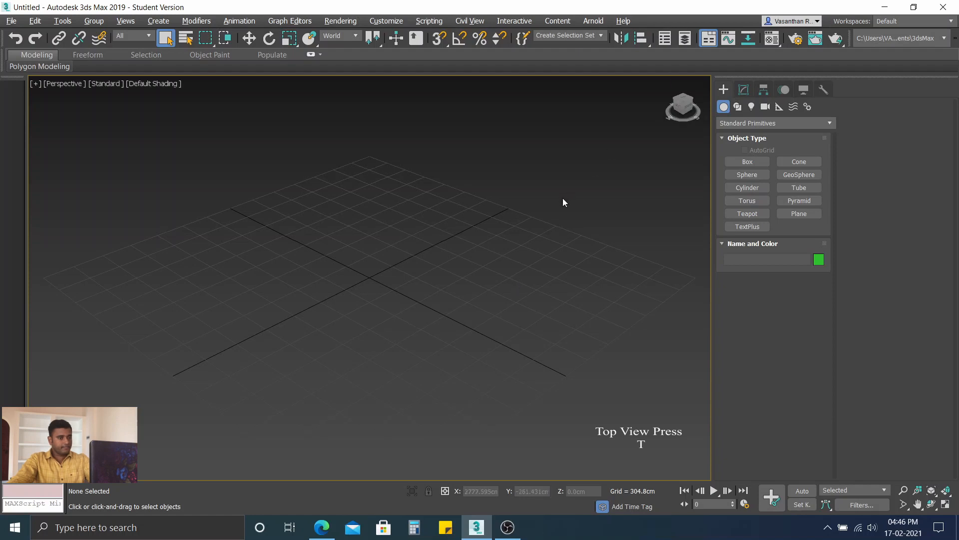
# Step: Switch the viewport between the top and perspective views, ending in the top view
pyautogui.press('t')
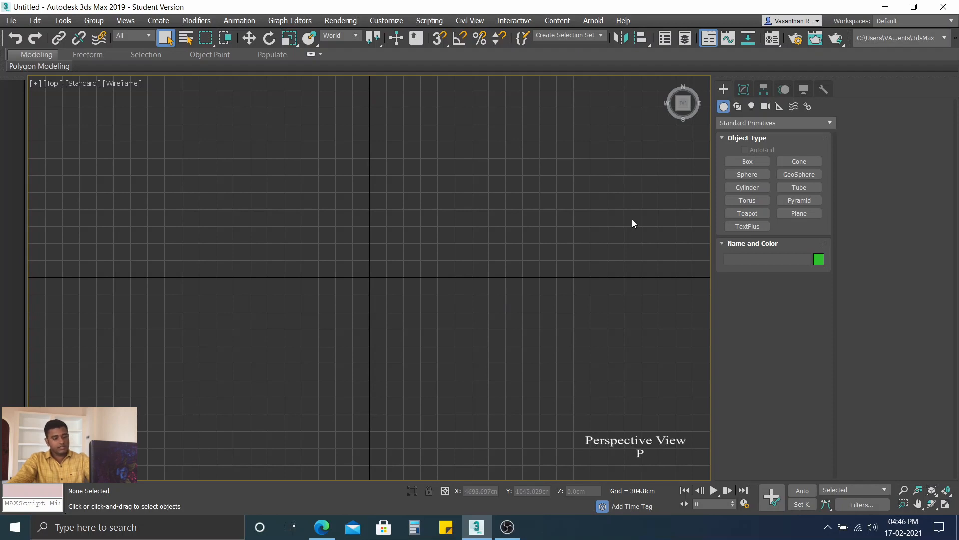
pyautogui.press('p')
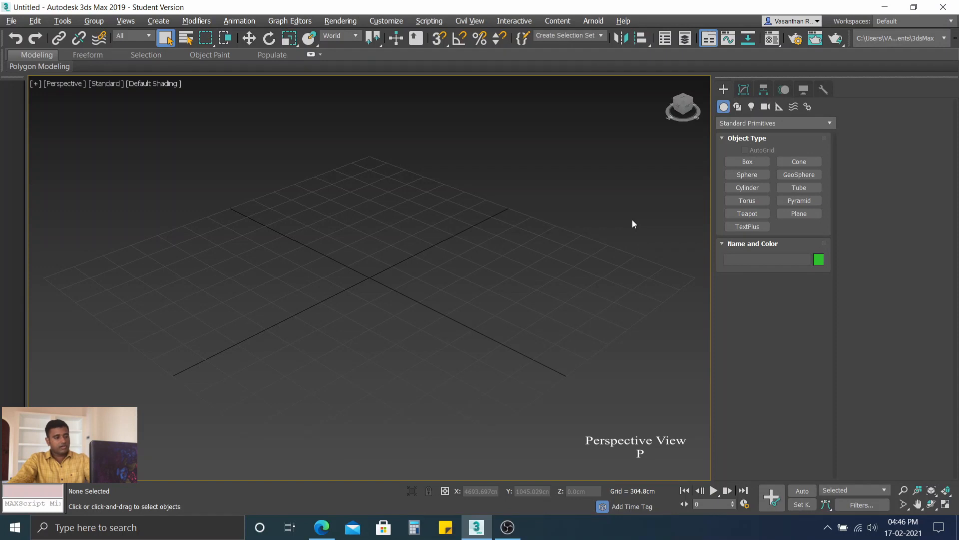
pyautogui.press('t')
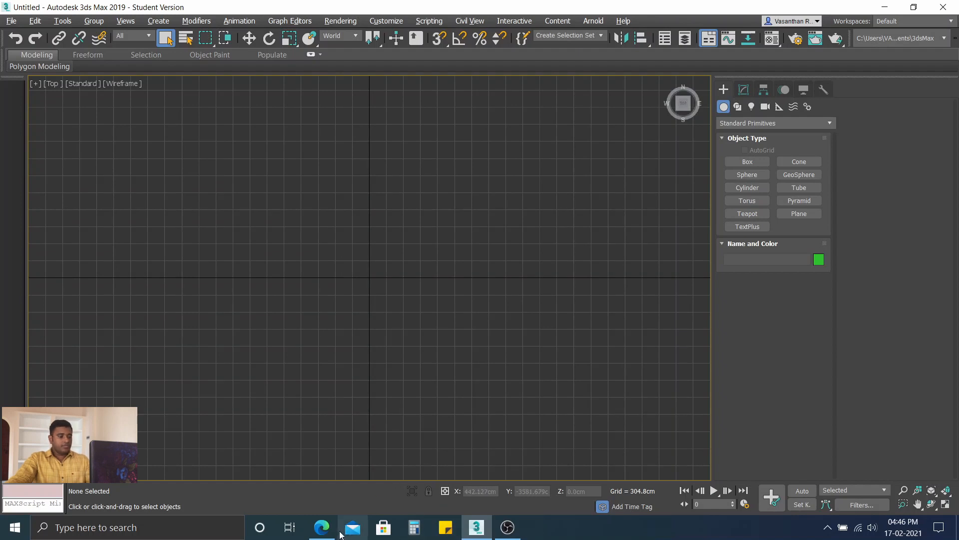
# Step: Switch to Microsoft Edge and look through the image results for realistic juice glasses as modelling references
pyautogui.moveTo(330, 534)
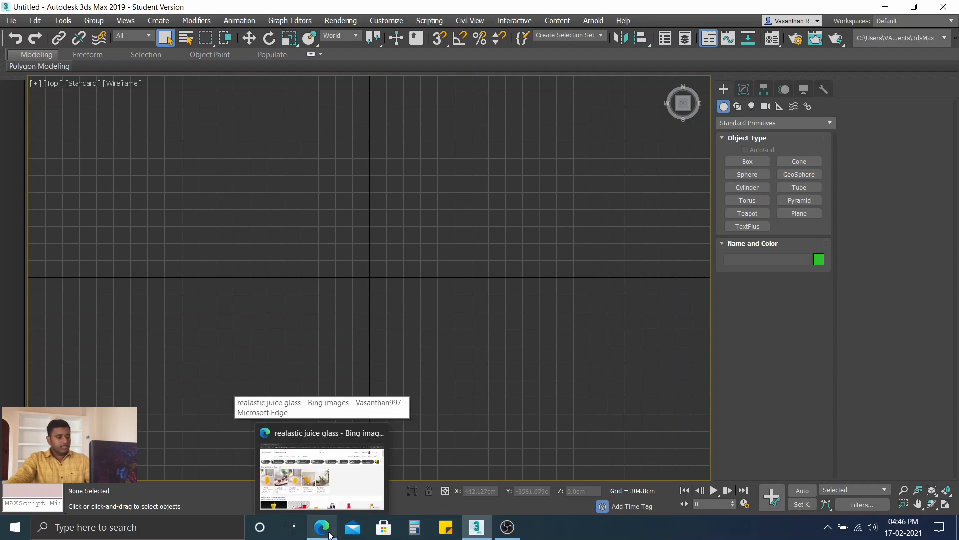
pyautogui.click(323, 531)
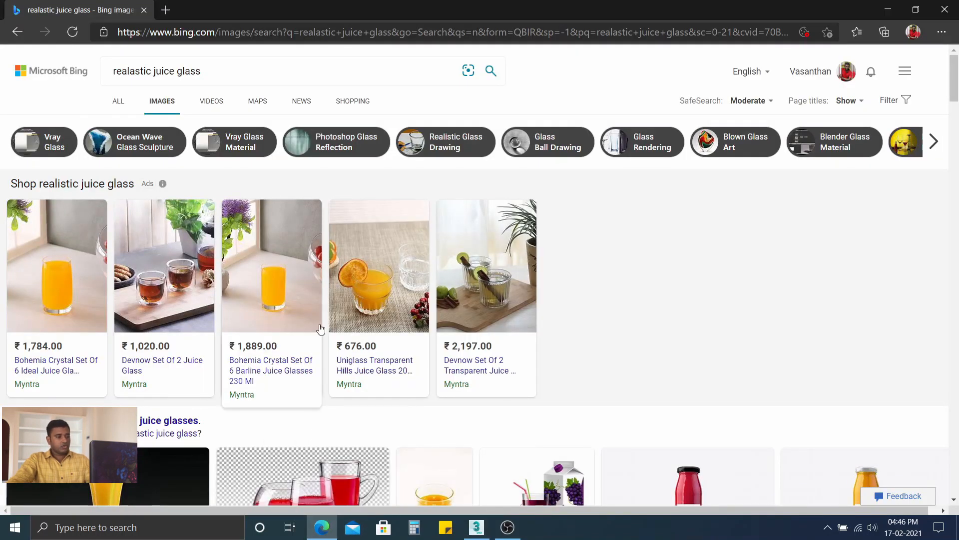
pyautogui.scroll(-7, 320, 329)
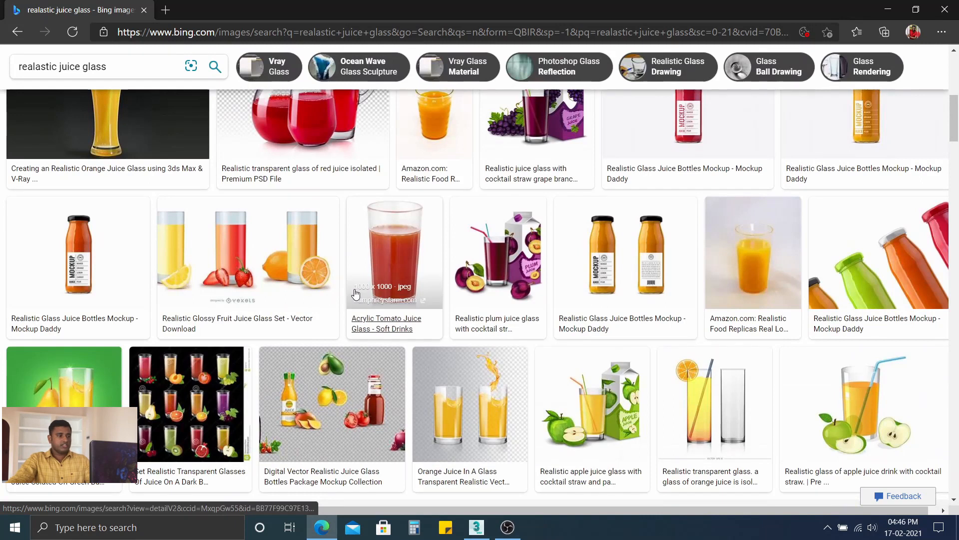
pyautogui.scroll(8, 336, 299)
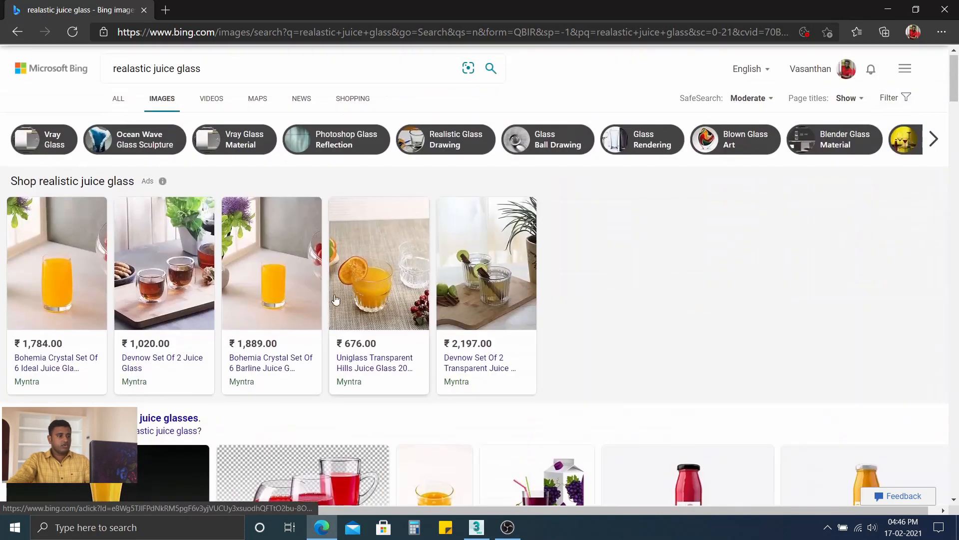
pyautogui.click(112, 75)
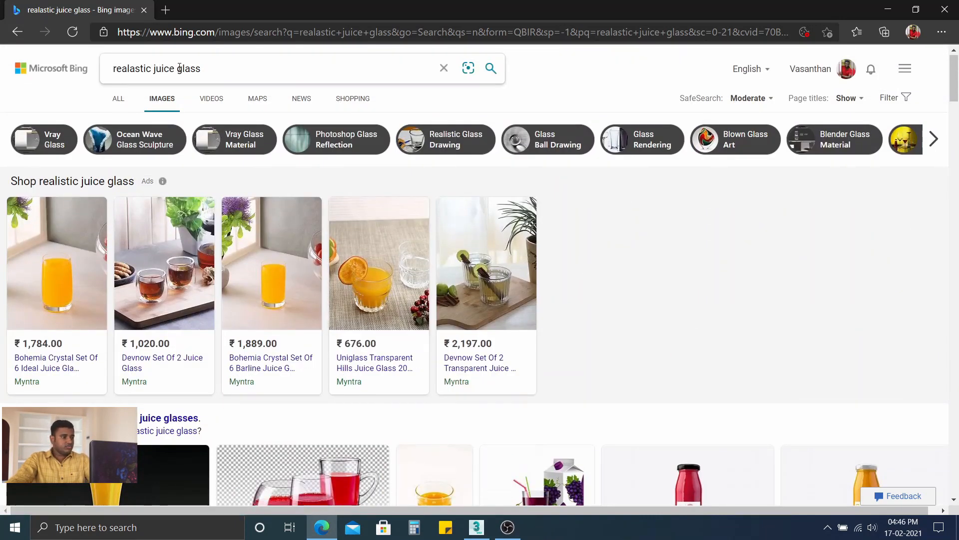
pyautogui.scroll(-9, 293, 255)
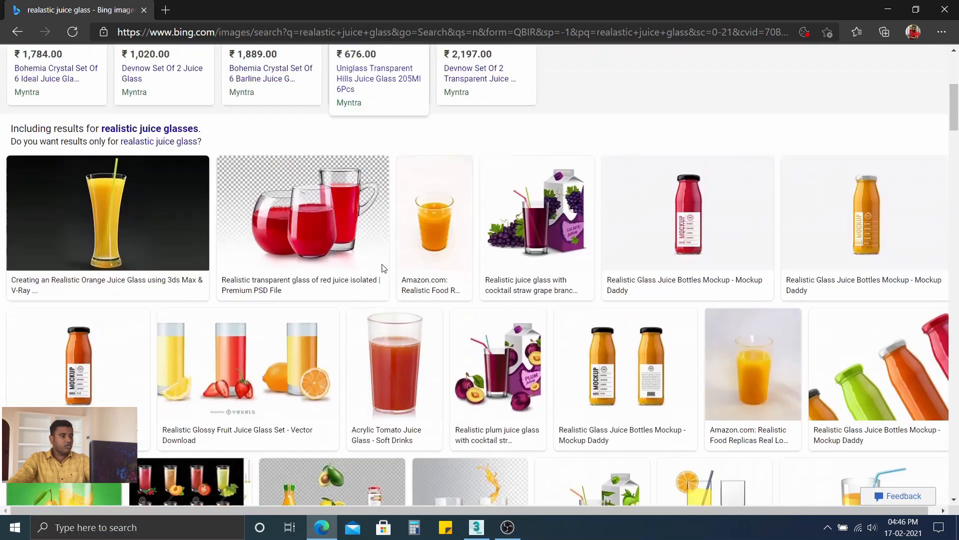
pyautogui.scroll(-8, 345, 193)
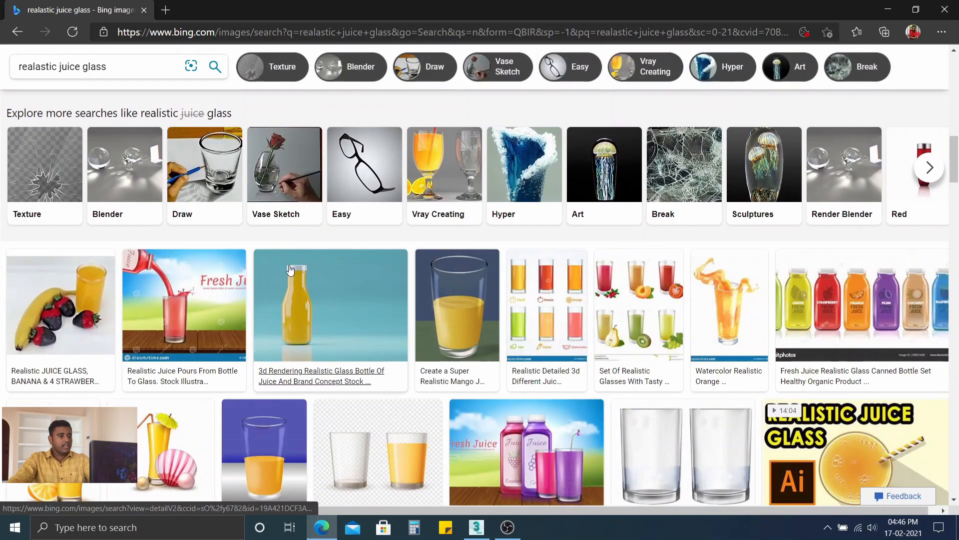
# Step: Open the related "Vray Creating" image search and look through its results for a glass reference
pyautogui.click(439, 176)
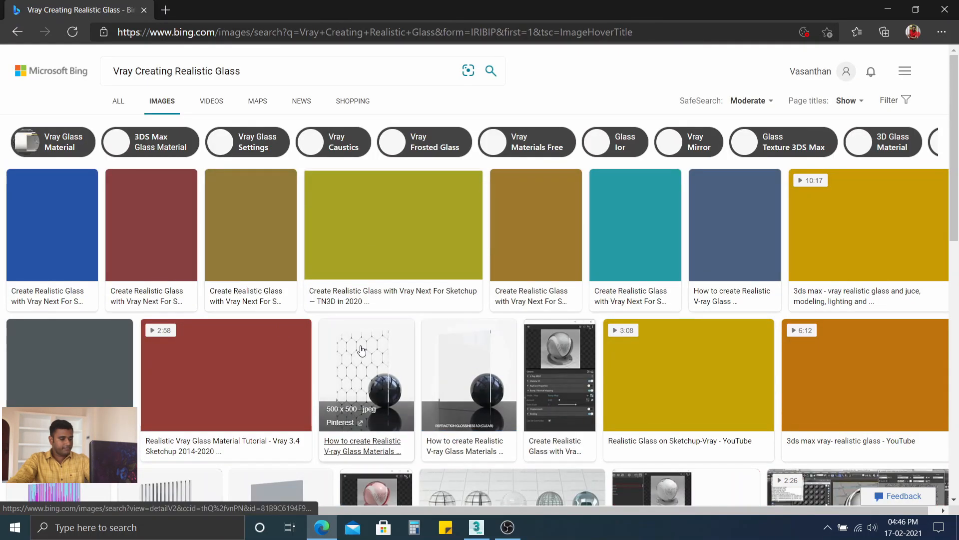
pyautogui.scroll(-7, 383, 328)
pyautogui.scroll(8, 384, 328)
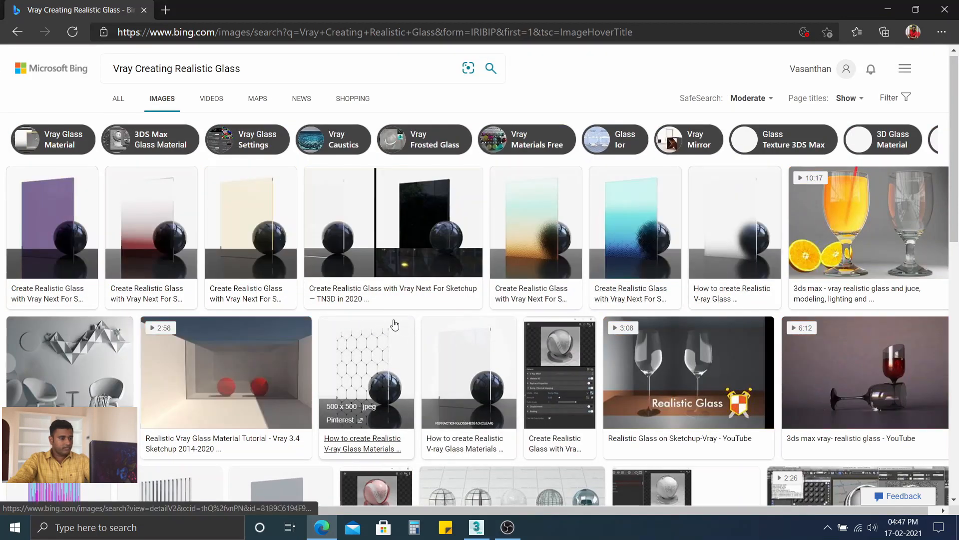
pyautogui.scroll(-12, 394, 325)
pyautogui.scroll(12, 856, 232)
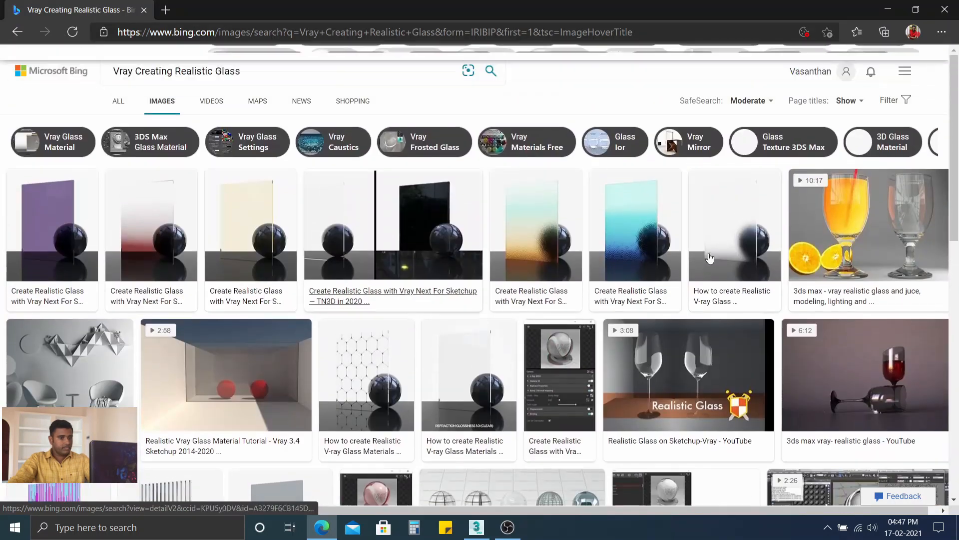
# Step: Examine the image of the orange juice glass beside an empty glass and its similar images, and return to 3ds Max
pyautogui.click(857, 239)
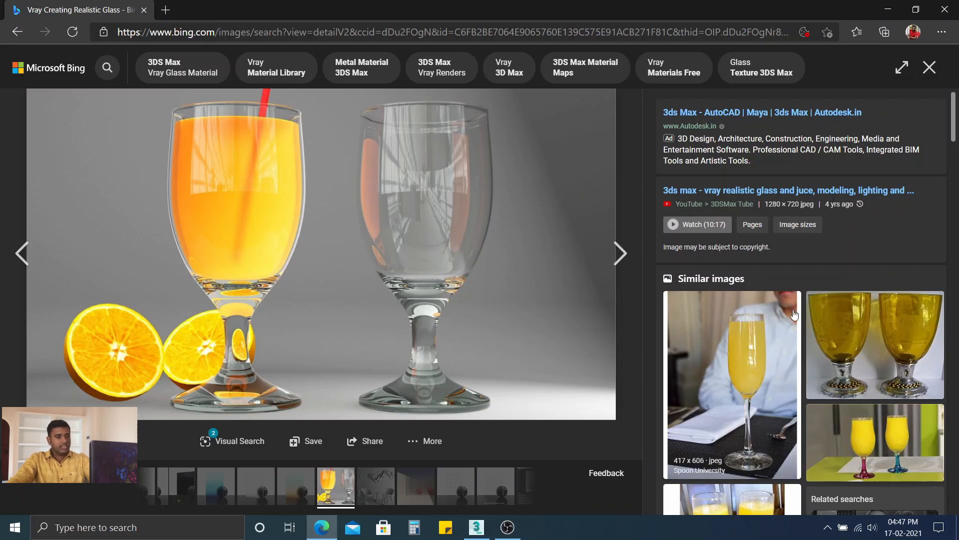
pyautogui.scroll(-5, 775, 270)
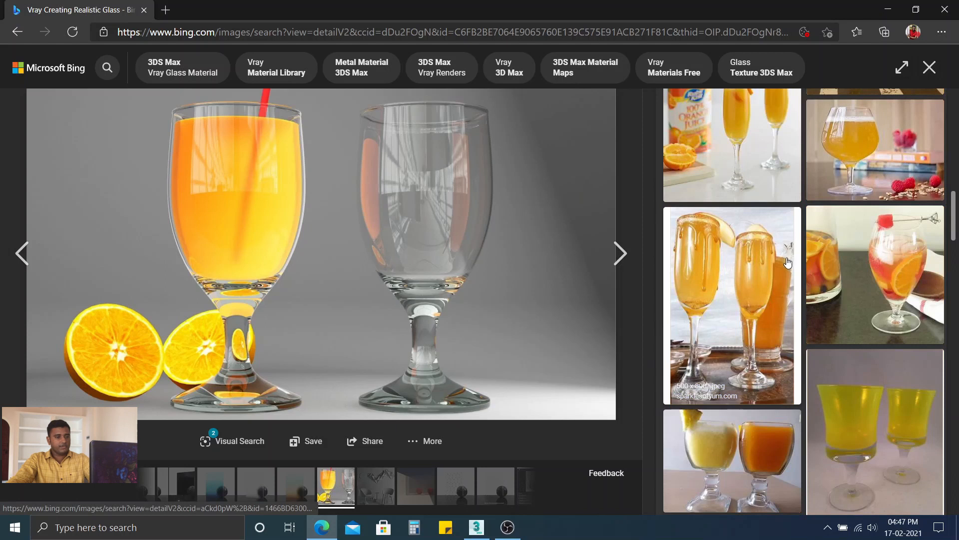
pyautogui.scroll(-6, 787, 262)
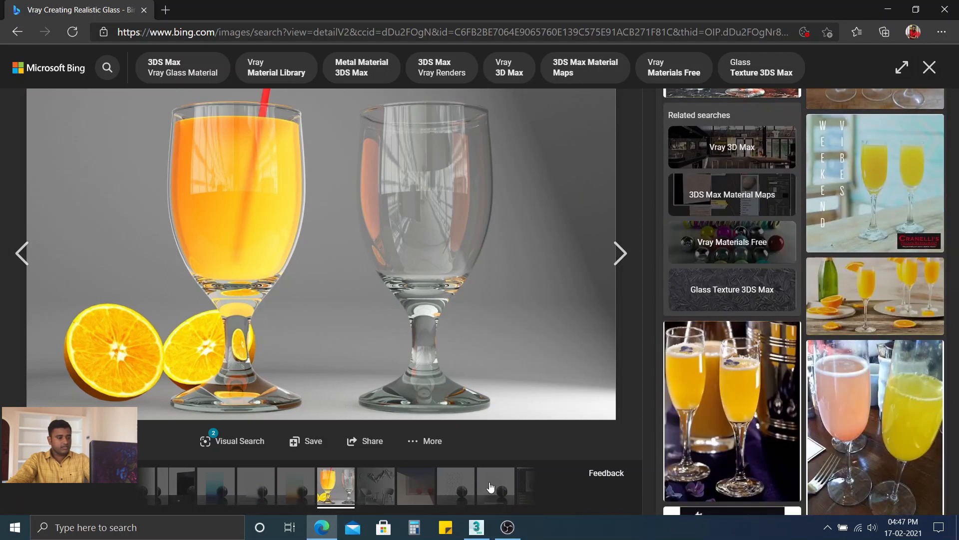
pyautogui.click(476, 529)
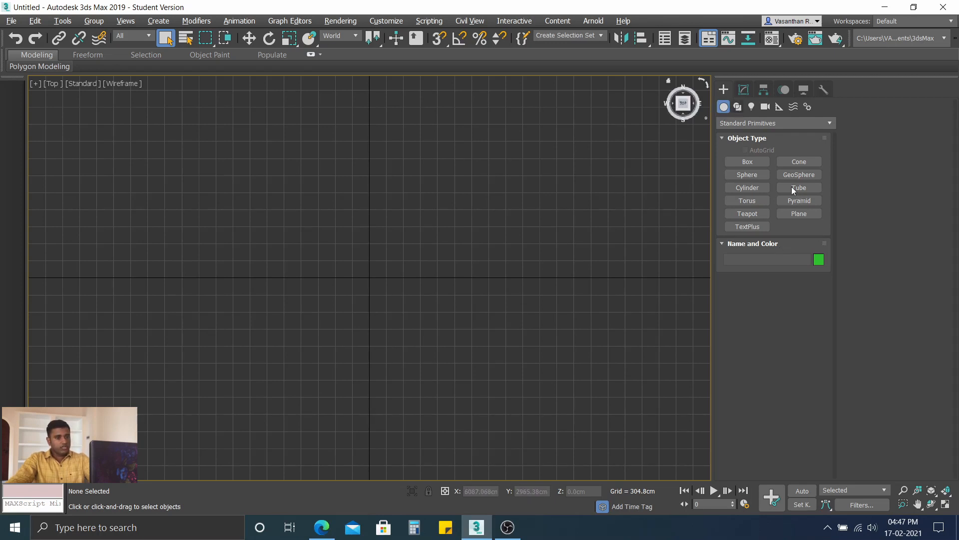
pyautogui.click(738, 106)
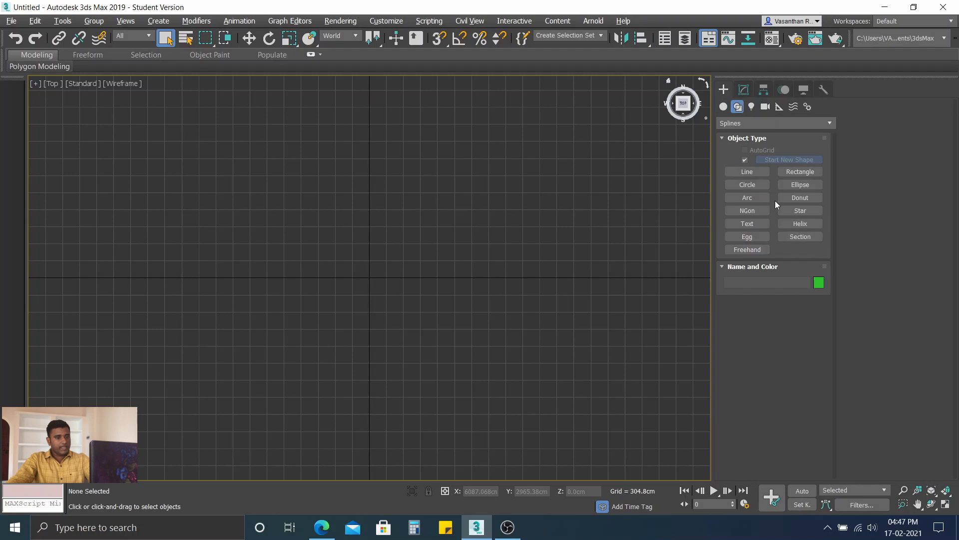
pyautogui.click(724, 107)
pyautogui.click(800, 214)
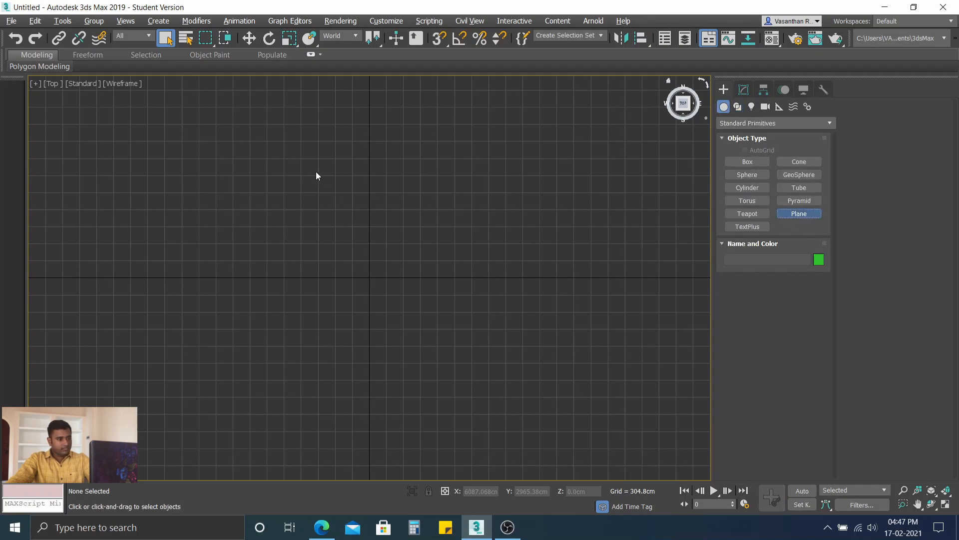
pyautogui.moveTo(281, 189); pyautogui.dragTo(450, 275)
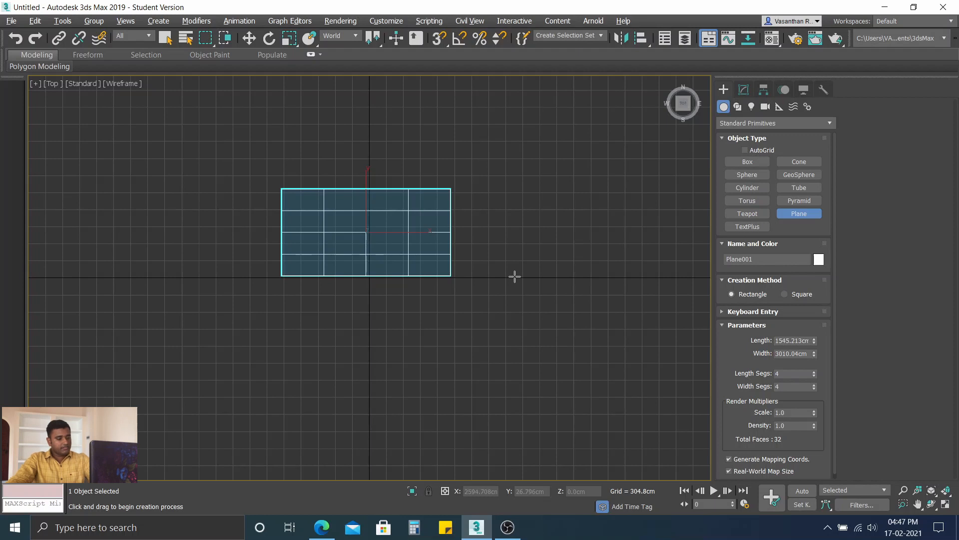
pyautogui.press('p')
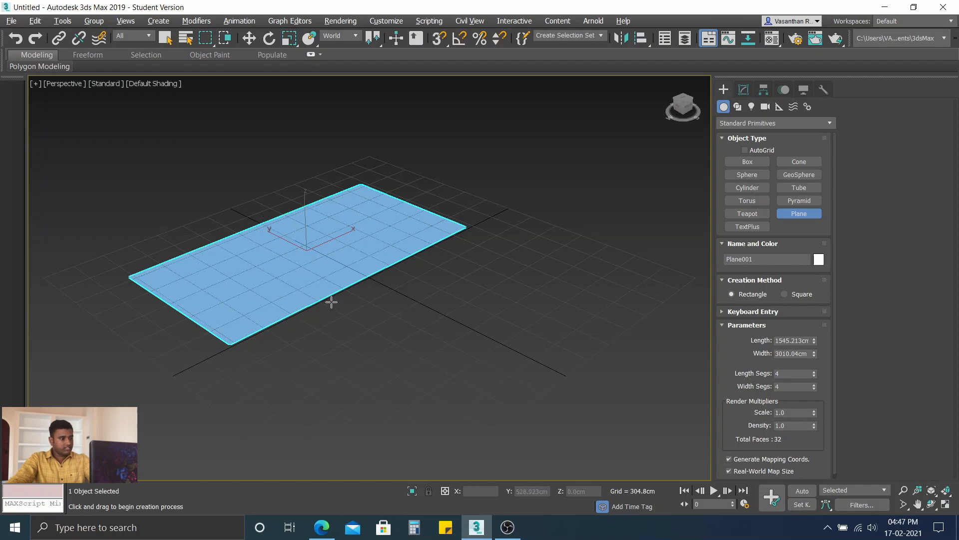
pyautogui.click(284, 281)
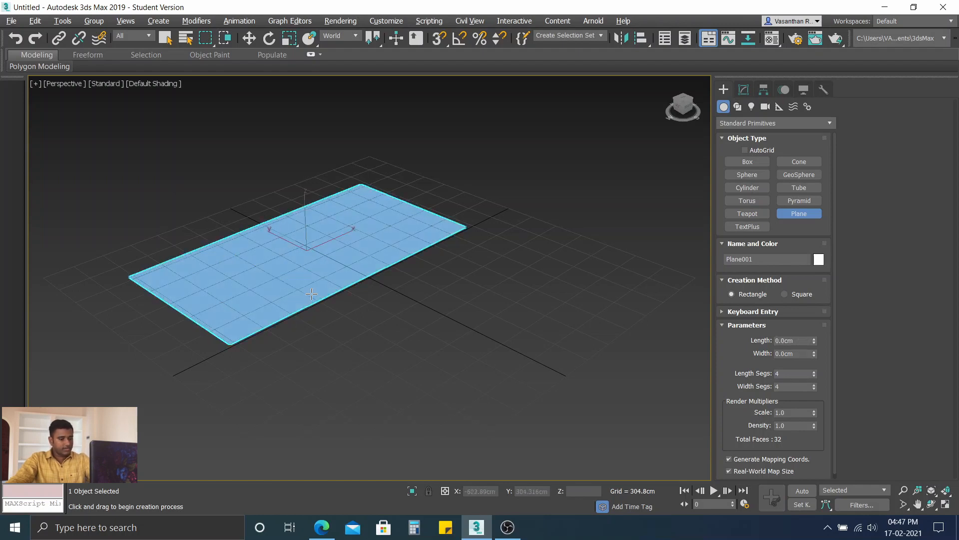
pyautogui.press('Delete')
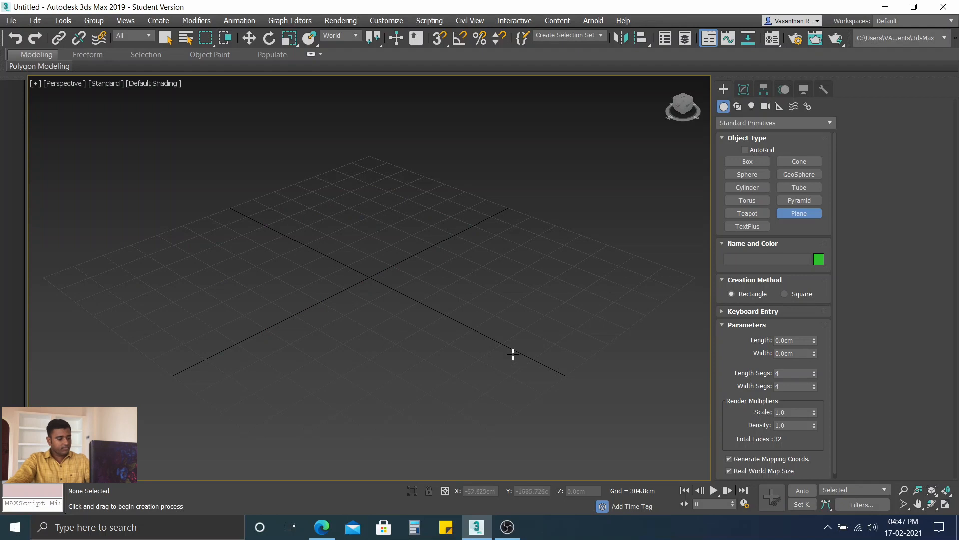
# Step: In the four-viewport layout, draw an upright plane about 3394 cm wide in the front view and adjust its length to about 1767 cm
pyautogui.hotkey('alt', 'w')
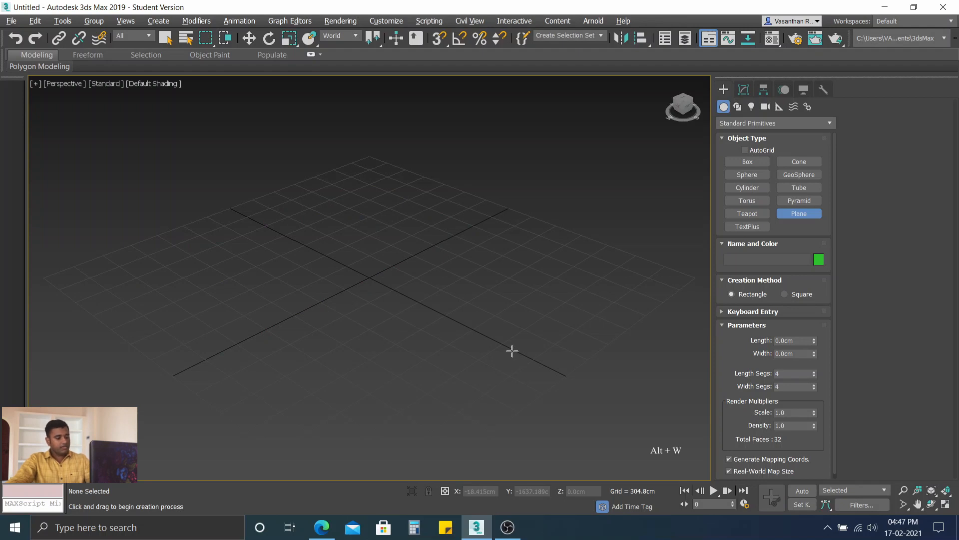
pyautogui.hotkey('alt', 'w')
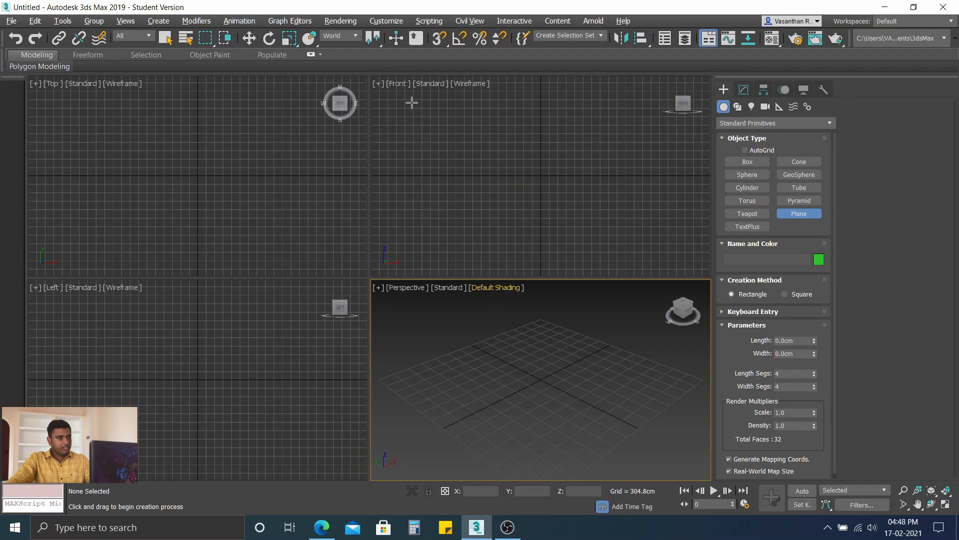
pyautogui.click(411, 102)
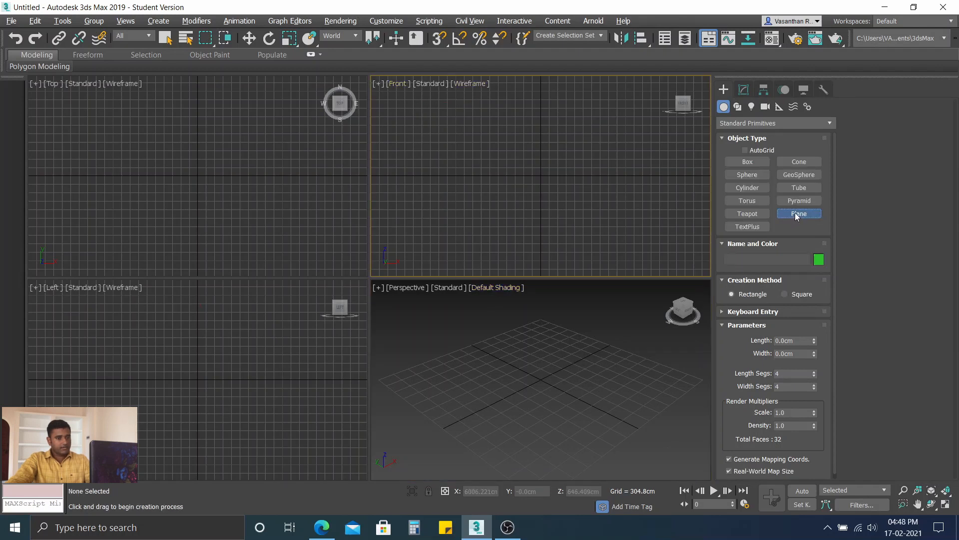
pyautogui.moveTo(491, 135); pyautogui.dragTo(587, 175)
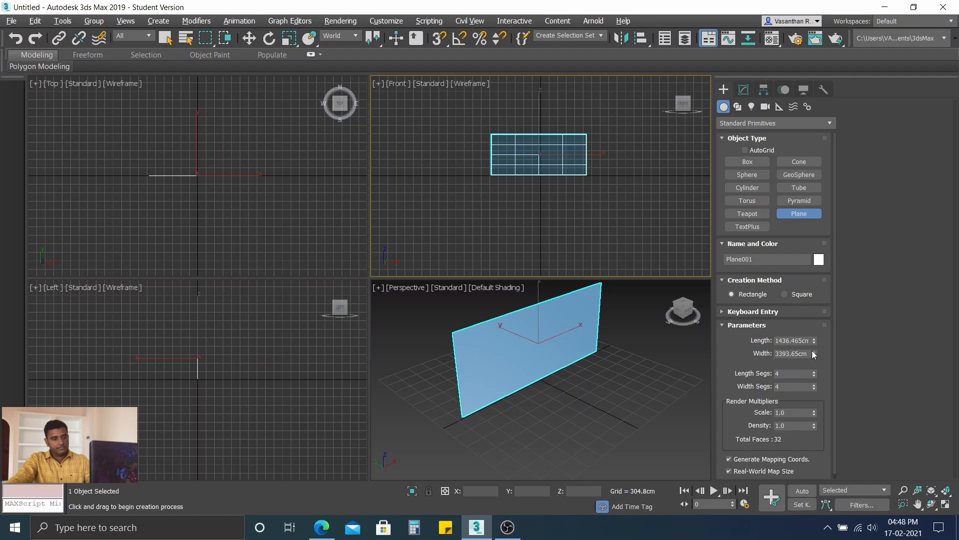
pyautogui.moveTo(815, 340); pyautogui.dragTo(815, 334)
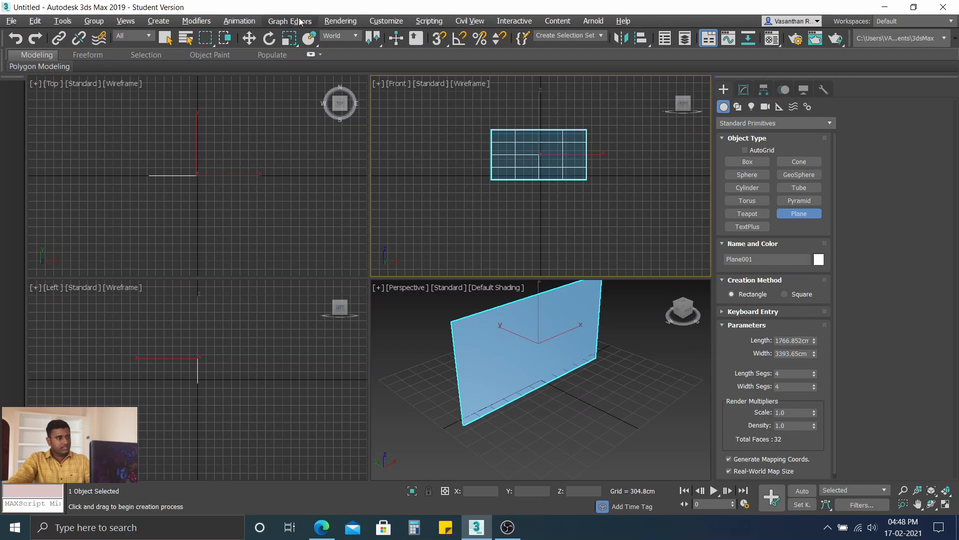
# Step: Move the plane up along Z to about 974 cm and deselect it
pyautogui.click(248, 38)
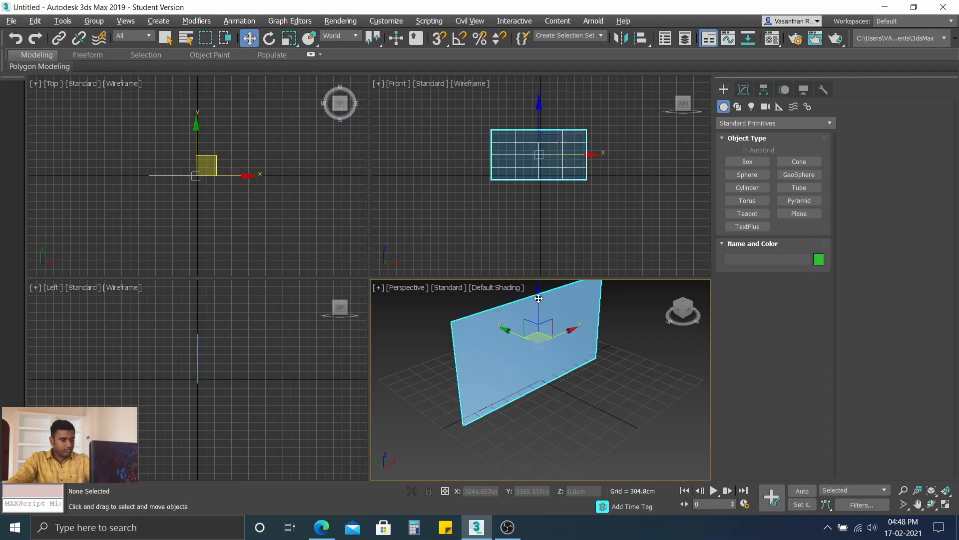
pyautogui.moveTo(539, 298); pyautogui.dragTo(536, 286)
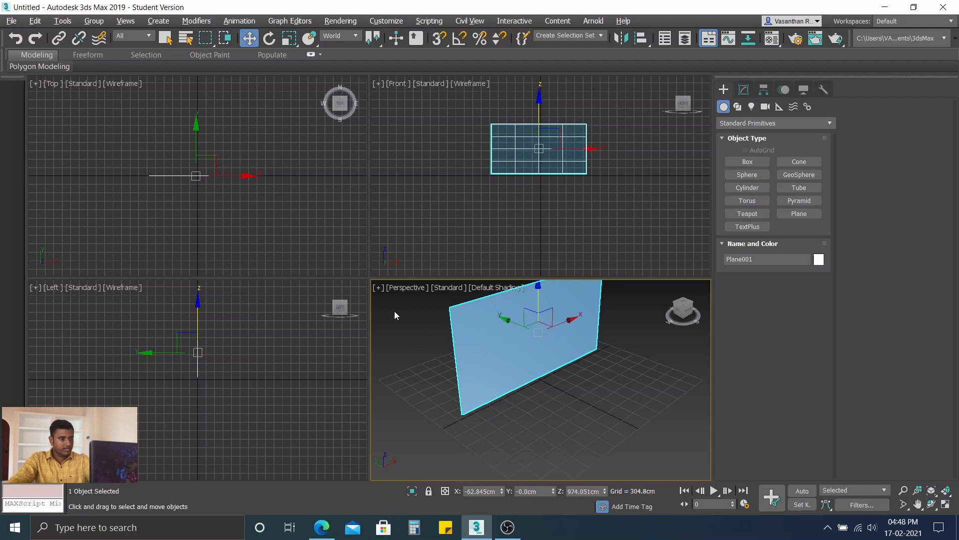
pyautogui.click(401, 317)
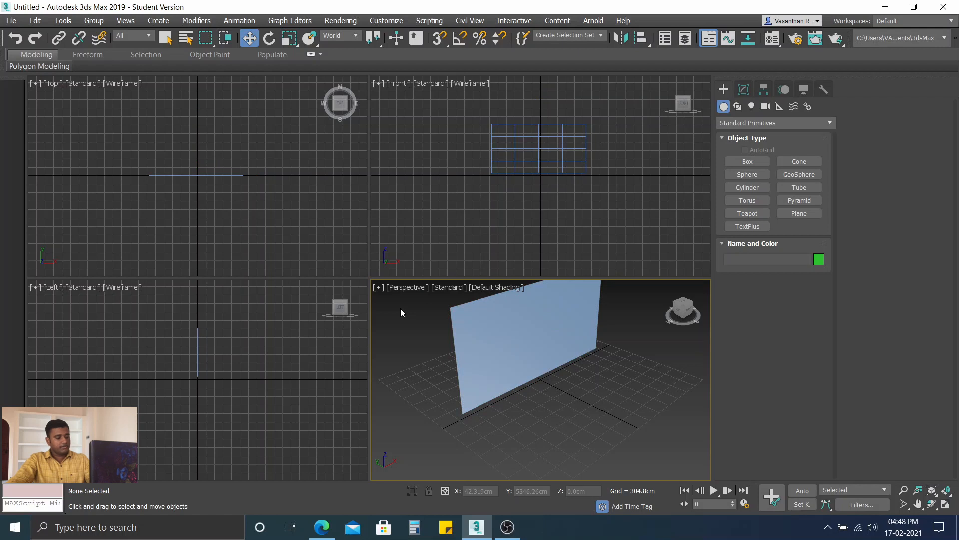
# Step: Maximize the perspective viewport and open the Material Editor, moving its window up to make room for the material parameters
pyautogui.hotkey('alt', 'w')
pyautogui.moveTo(317, 165); pyautogui.dragTo(384, 264, button='middle')
pyautogui.scroll(5, 392, 255)
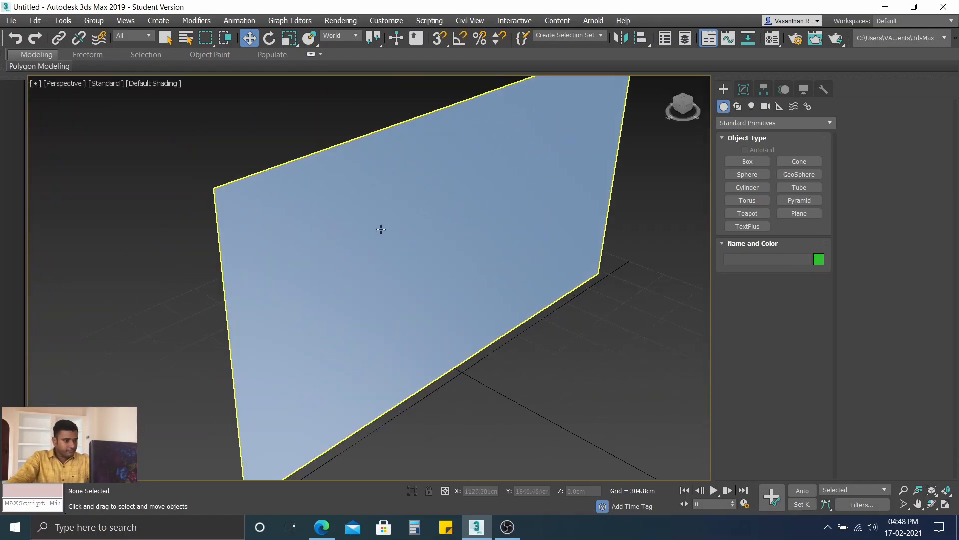
pyautogui.scroll(-3, 390, 232)
pyautogui.moveTo(435, 239)
pyautogui.mouseDown(button='middle')
pyautogui.moveTo(434, 263)
pyautogui.moveTo(439, 257)
pyautogui.mouseUp(button='middle')
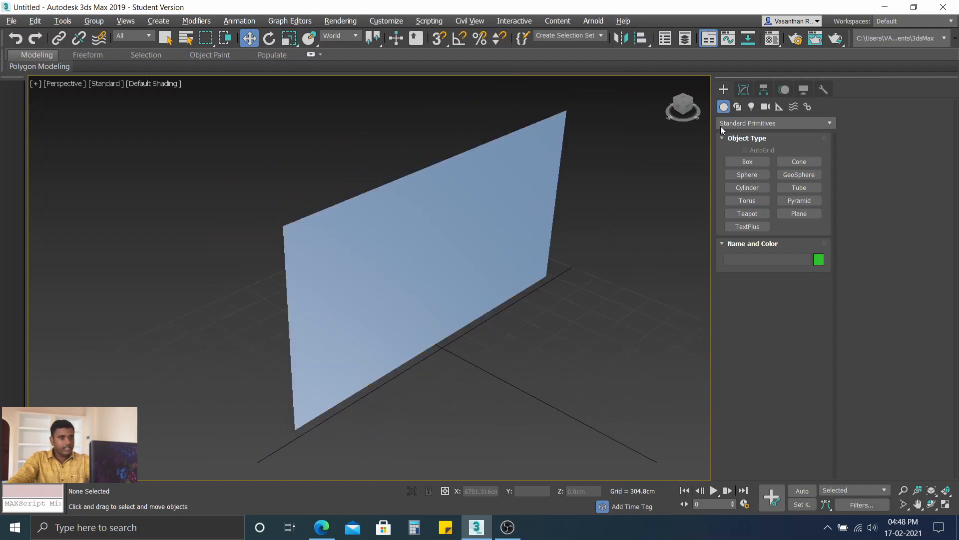
pyautogui.click(773, 39)
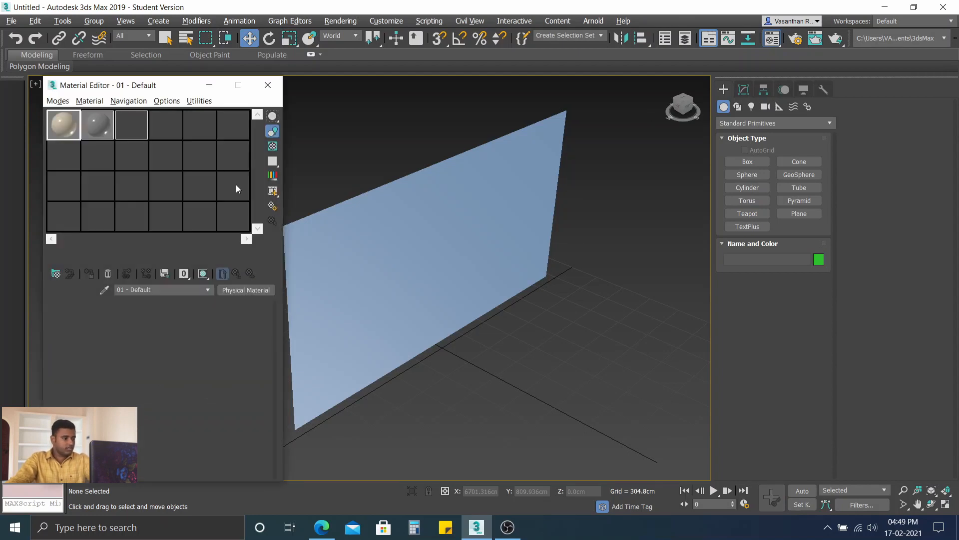
pyautogui.moveTo(140, 87); pyautogui.dragTo(141, 38)
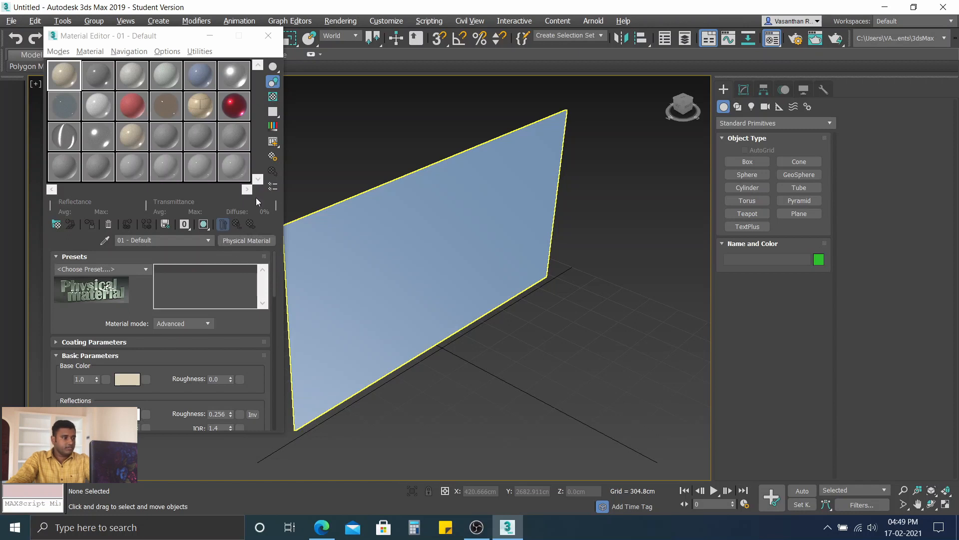
# Step: Replace the first sample slot's physical material with a Standard material and close the material browser
pyautogui.click(90, 52)
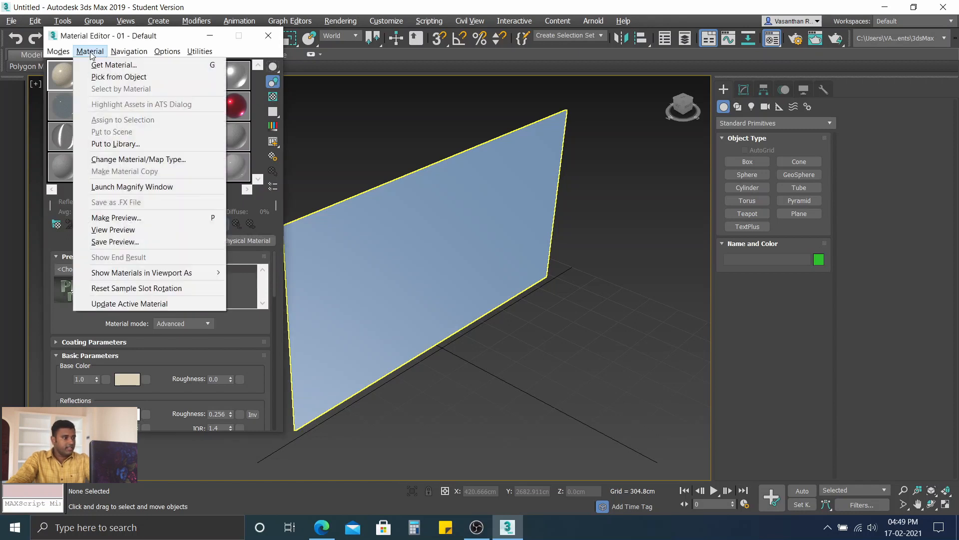
pyautogui.click(120, 64)
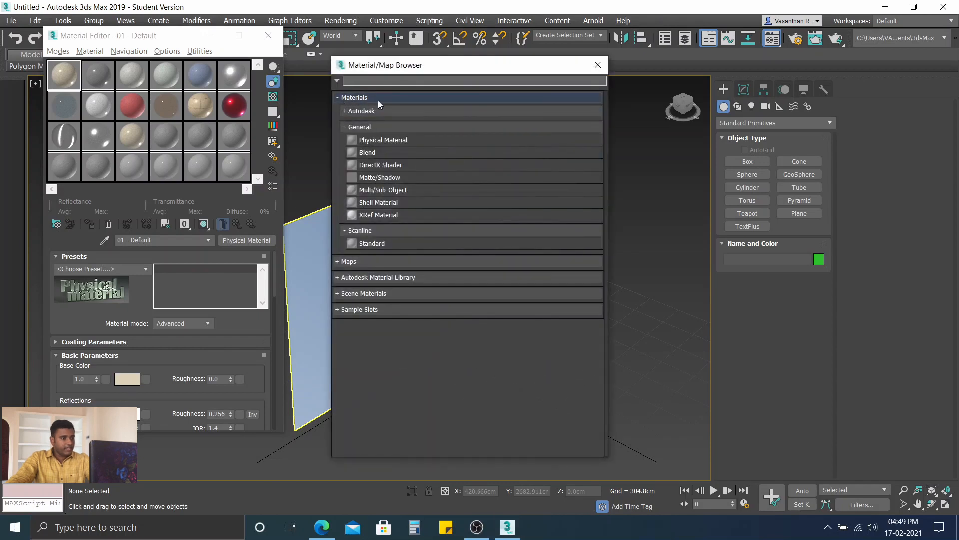
pyautogui.click(338, 98)
pyautogui.click(338, 98)
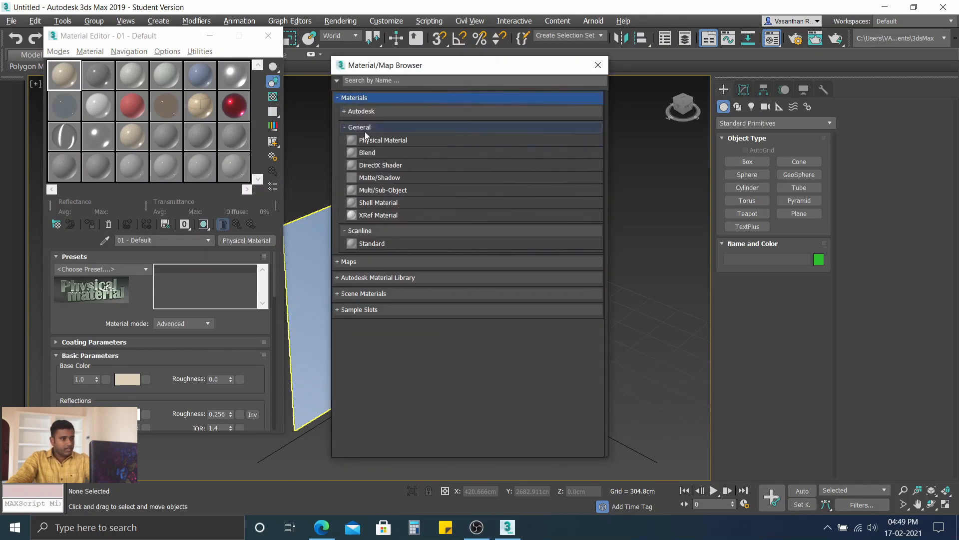
pyautogui.doubleClick(377, 243)
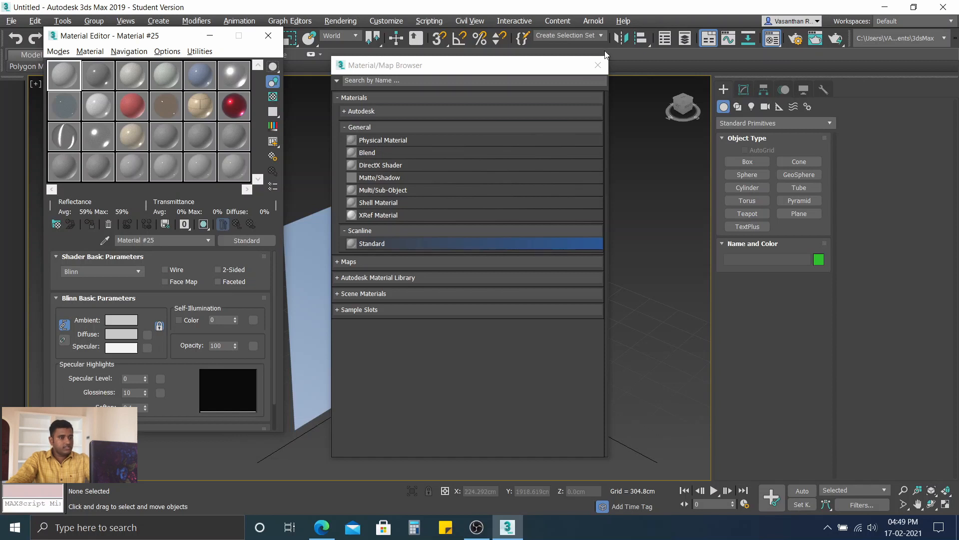
pyautogui.click(597, 65)
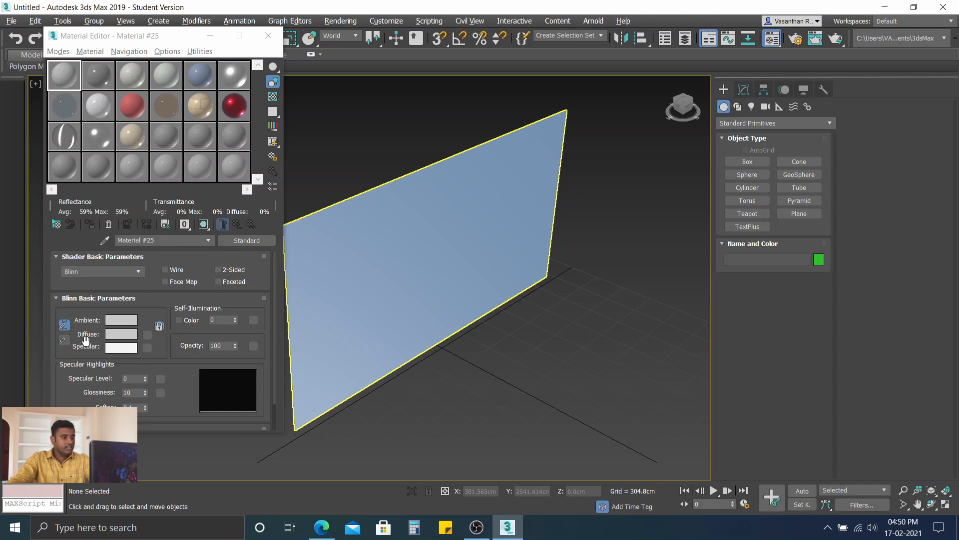
# Step: Add a Bitmap map to the material's diffuse color
pyautogui.click(147, 335)
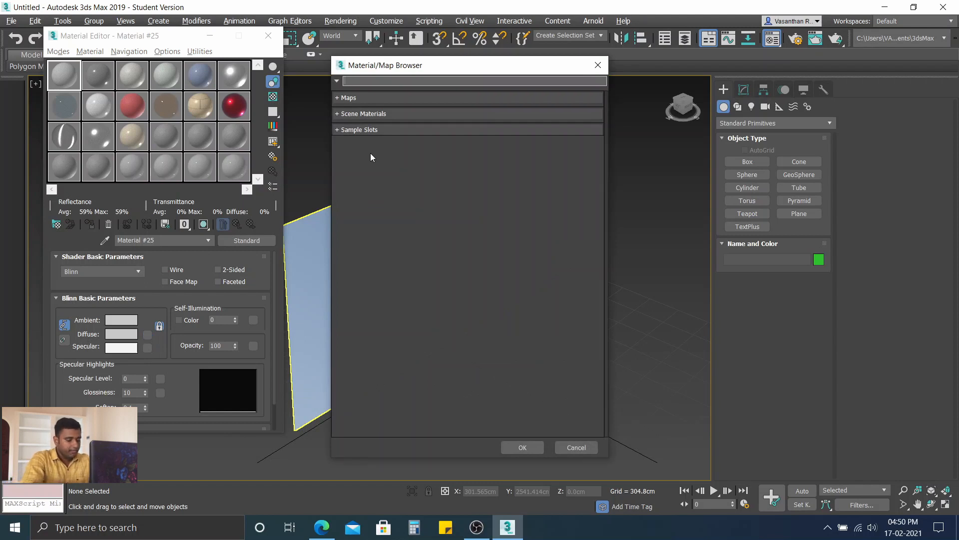
pyautogui.write('bitma')
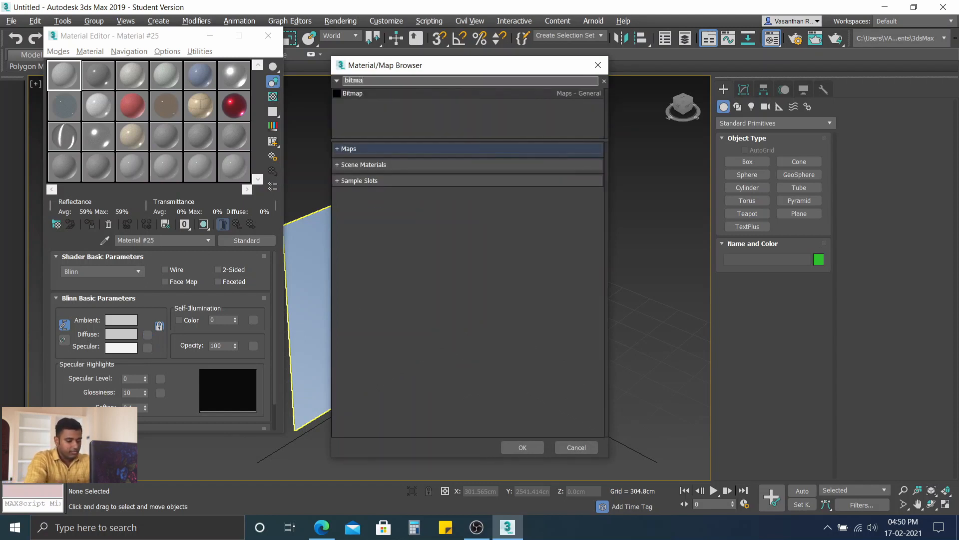
pyautogui.write('p')
pyautogui.press('Return')
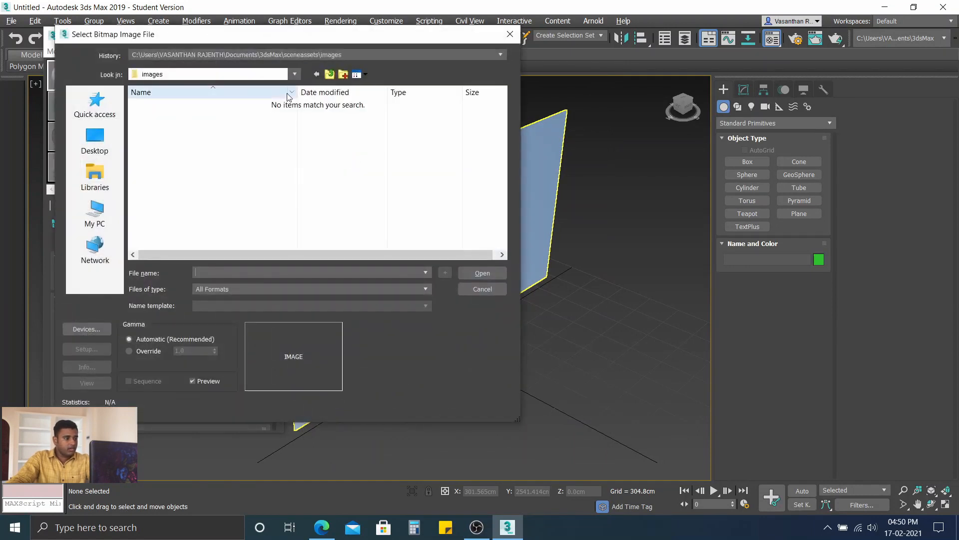
# Step: Load maxresdefault.jpg from New folder inside the YOUTUBE folder on drive E as the bitmap image
pyautogui.click(295, 74)
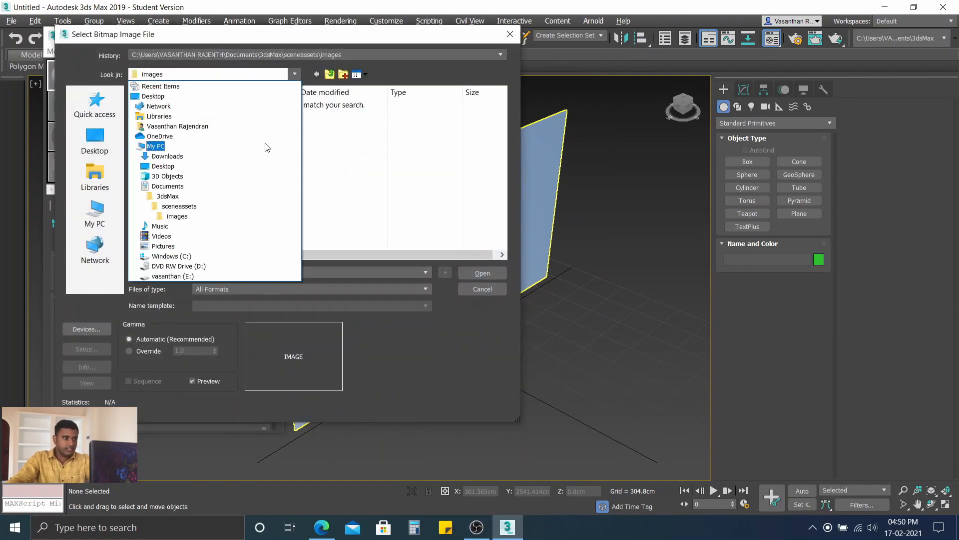
pyautogui.click(185, 276)
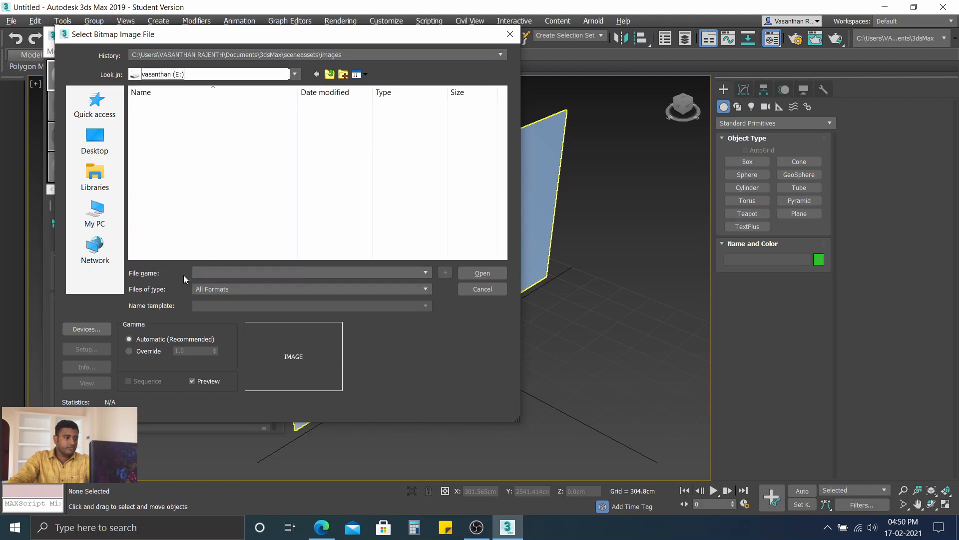
pyautogui.scroll(-4, 190, 239)
pyautogui.doubleClick(190, 237)
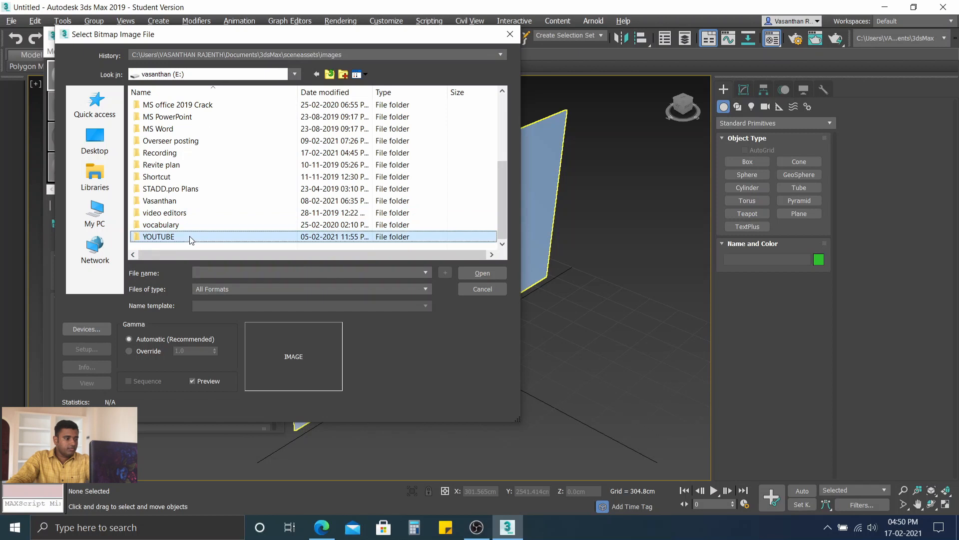
pyautogui.doubleClick(185, 130)
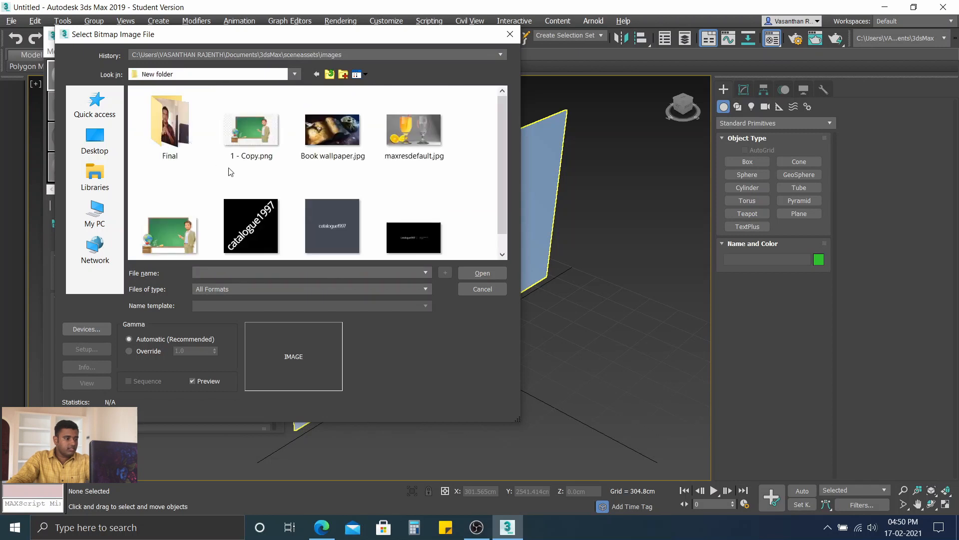
pyautogui.click(414, 134)
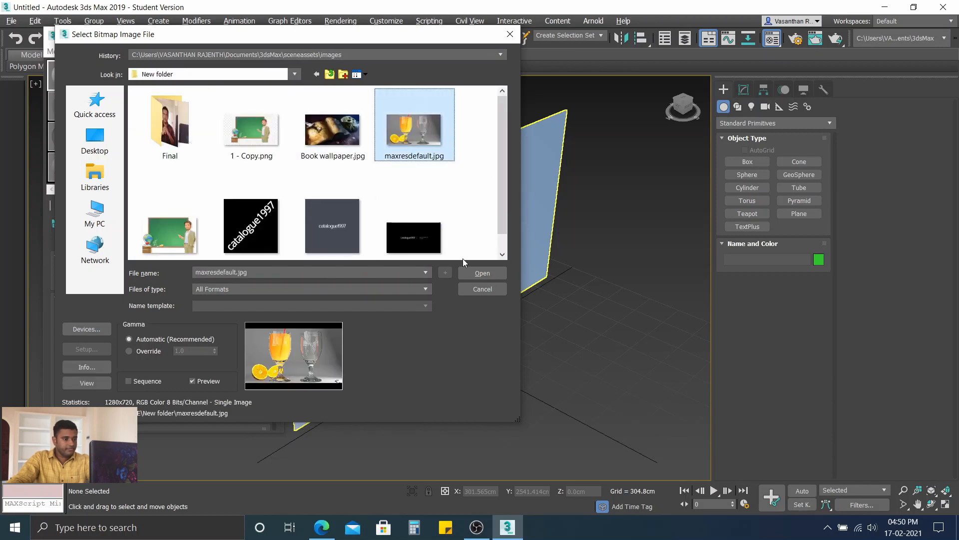
pyautogui.click(472, 272)
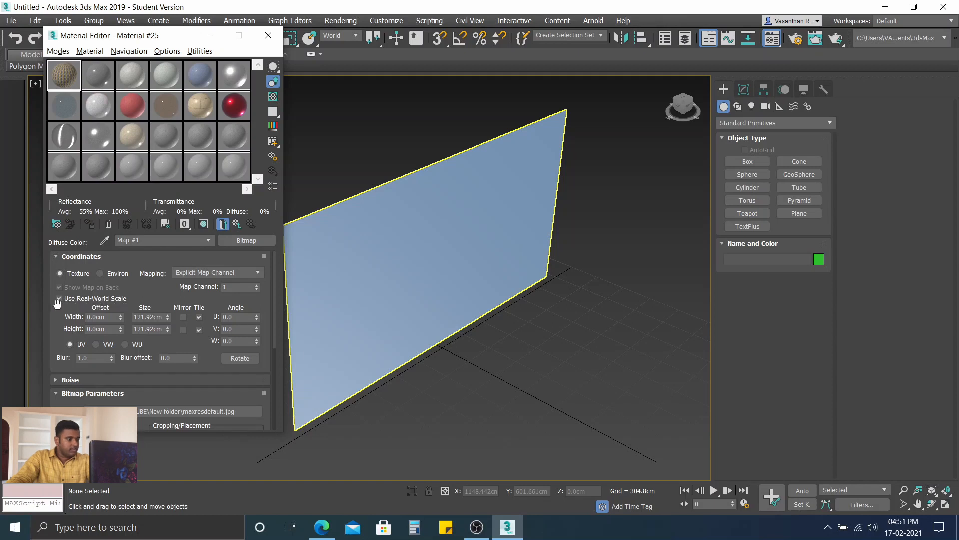
# Step: Turn off the bitmap's real-world scale and its tile options, and set the U and V tiling to 1.0
pyautogui.click(60, 298)
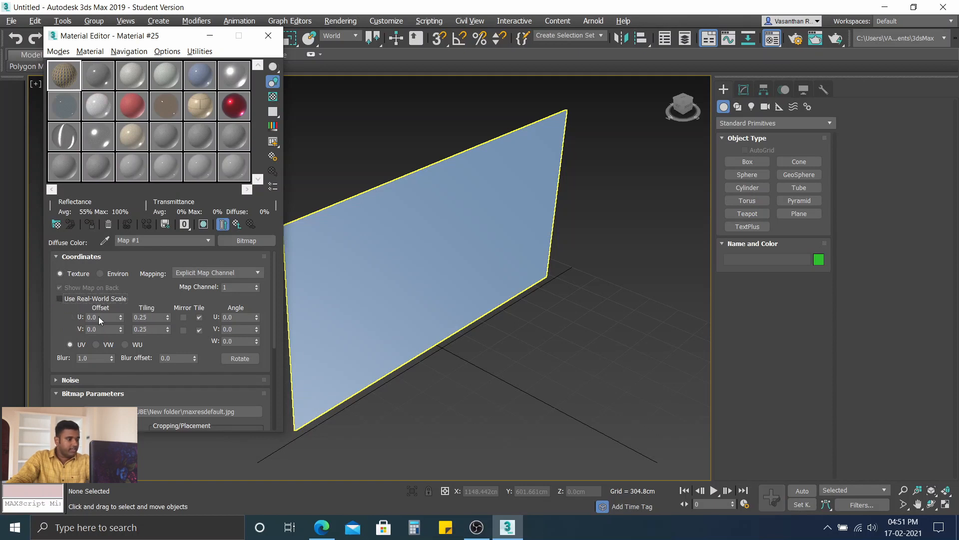
pyautogui.click(201, 330)
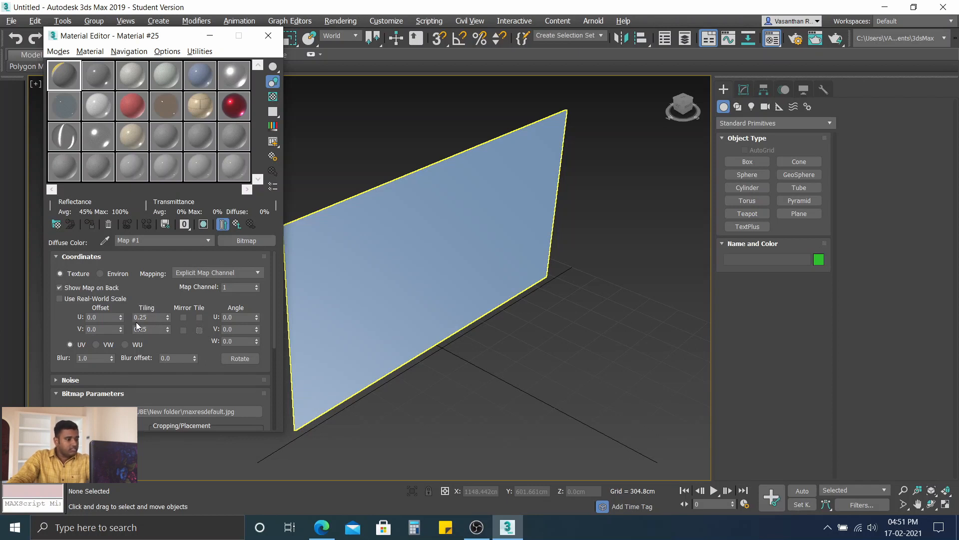
pyautogui.doubleClick(151, 317)
pyautogui.write('1')
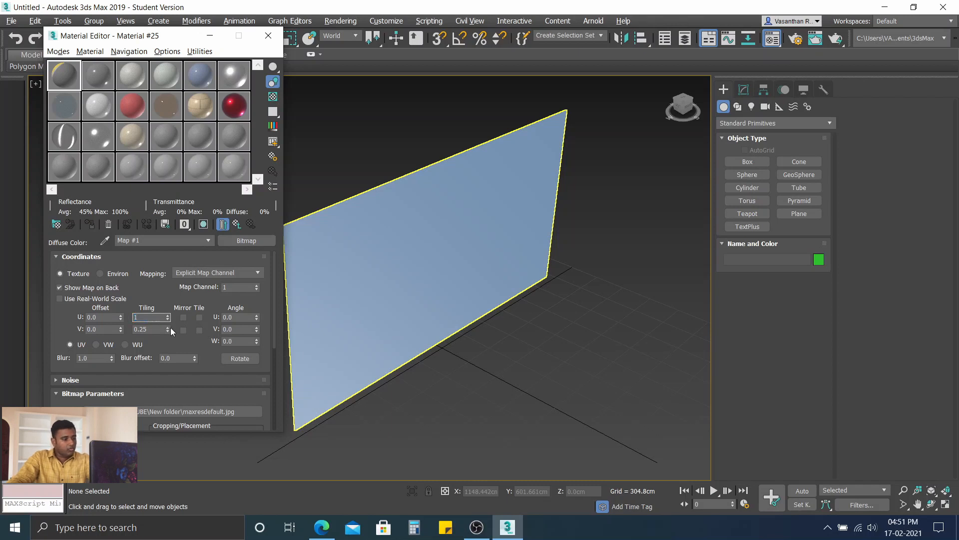
pyautogui.click(151, 330)
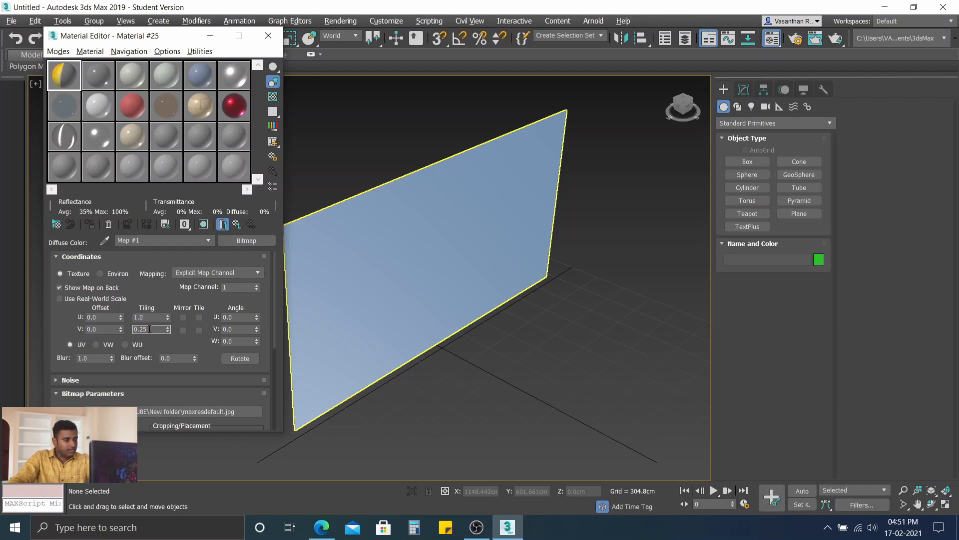
pyautogui.write('1')
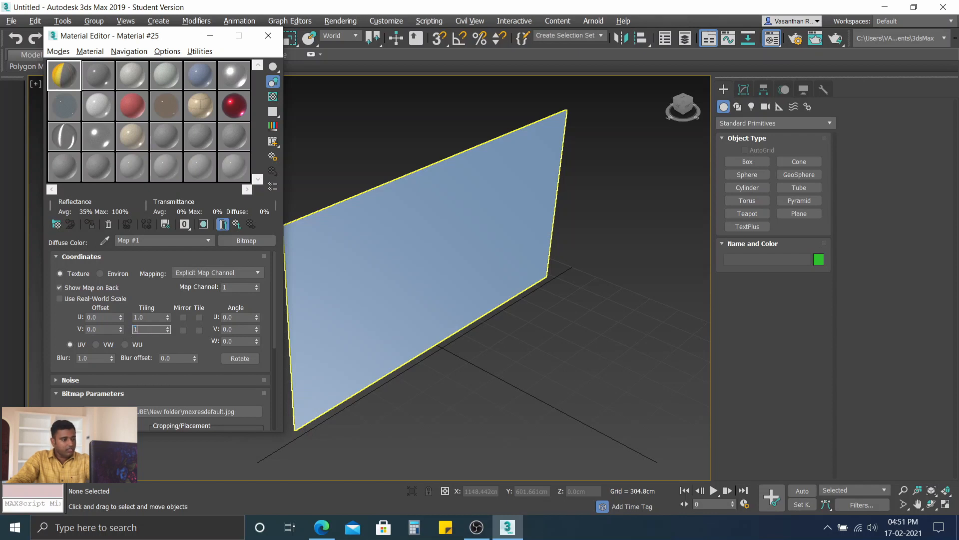
pyautogui.press('Return')
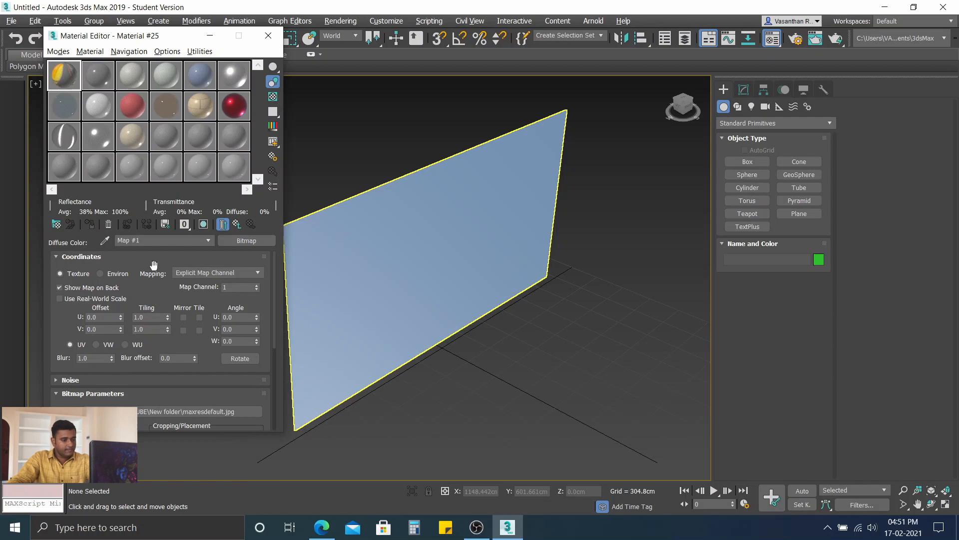
# Step: Apply the bitmap material to the plane, shown shaded in the viewport with the plane's real-world map size off, and close the Material Editor
pyautogui.click(339, 241)
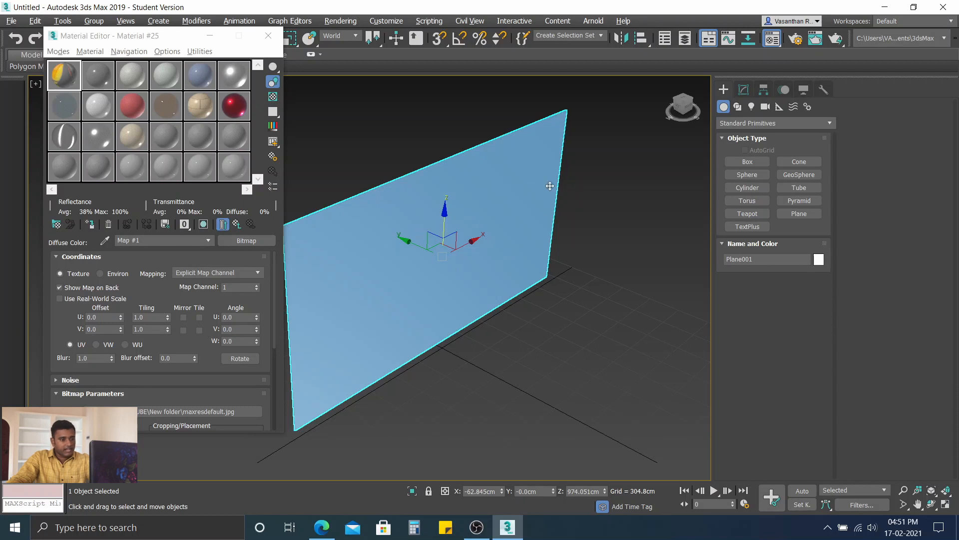
pyautogui.click(744, 90)
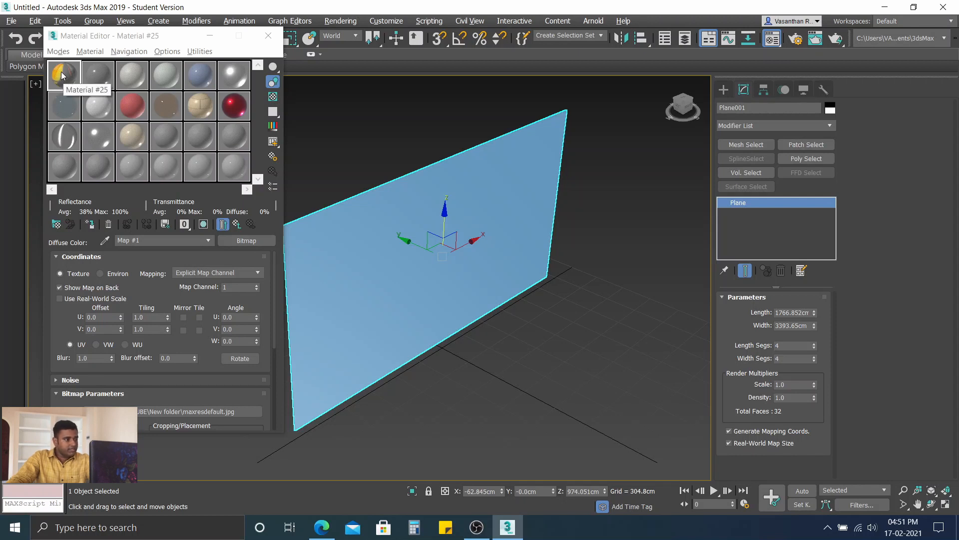
pyautogui.moveTo(62, 75); pyautogui.dragTo(363, 243)
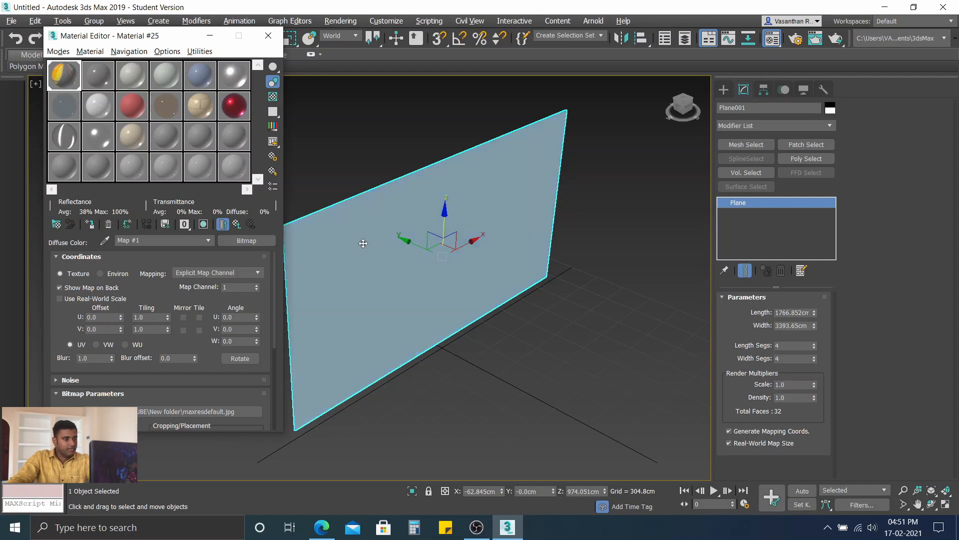
pyautogui.click(204, 224)
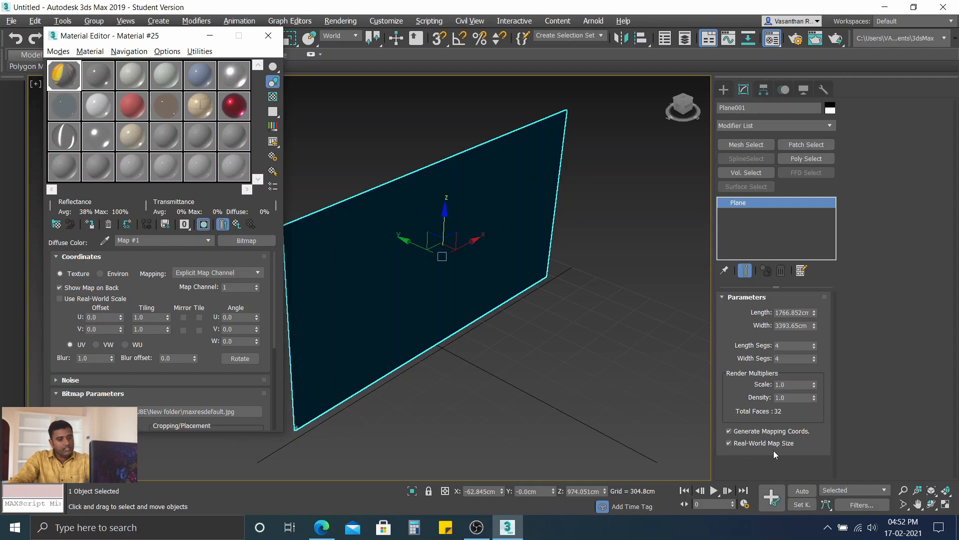
pyautogui.click(729, 443)
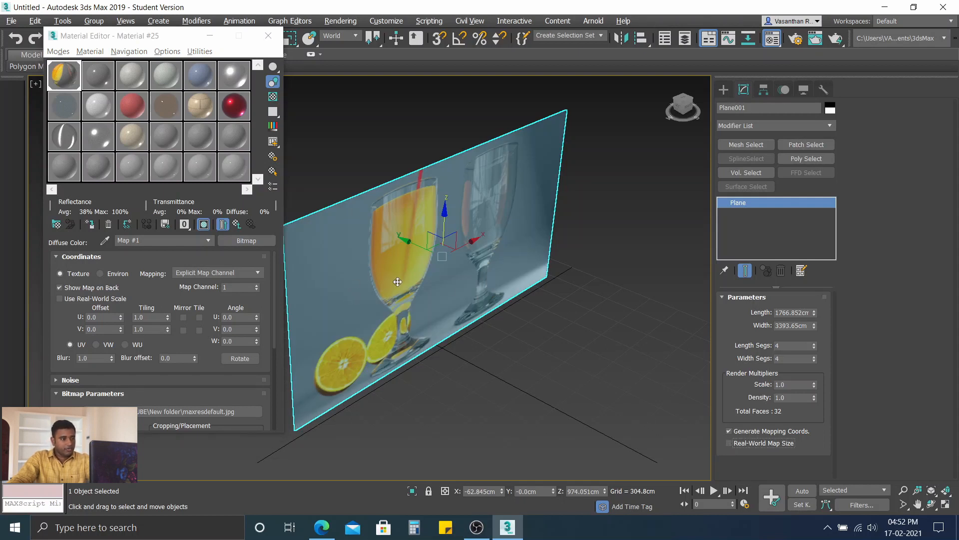
pyautogui.click(268, 36)
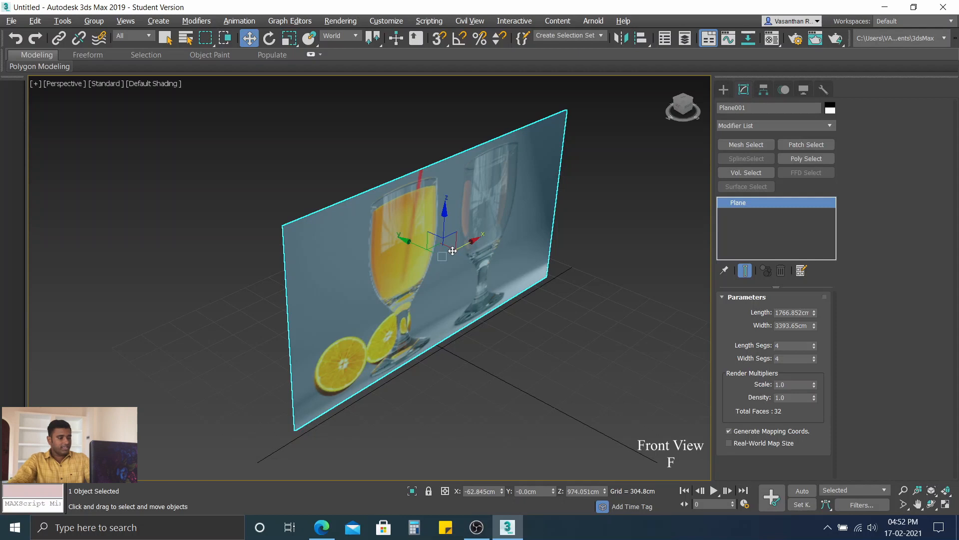
# Step: Switch to the front view, display it with default shading and deselect the plane
pyautogui.press('f')
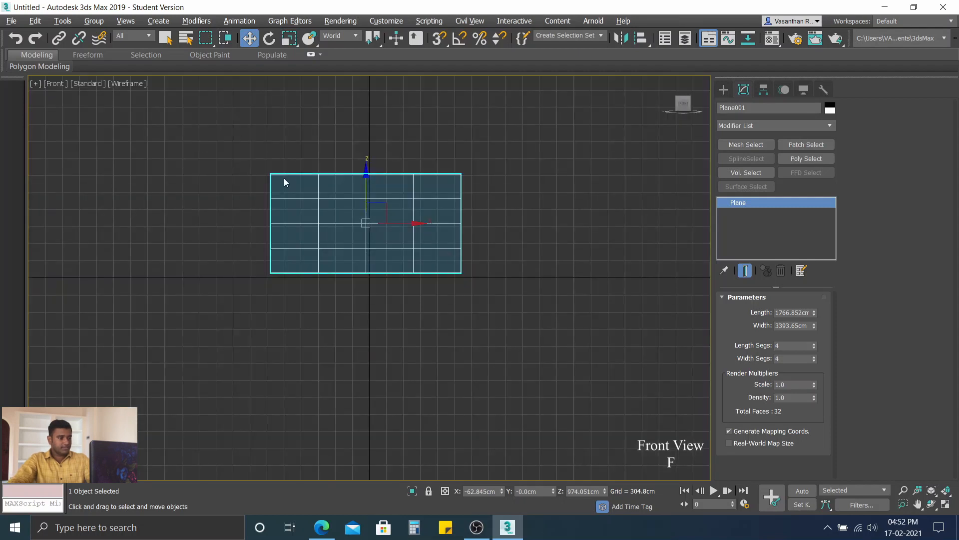
pyautogui.scroll(3, 290, 185)
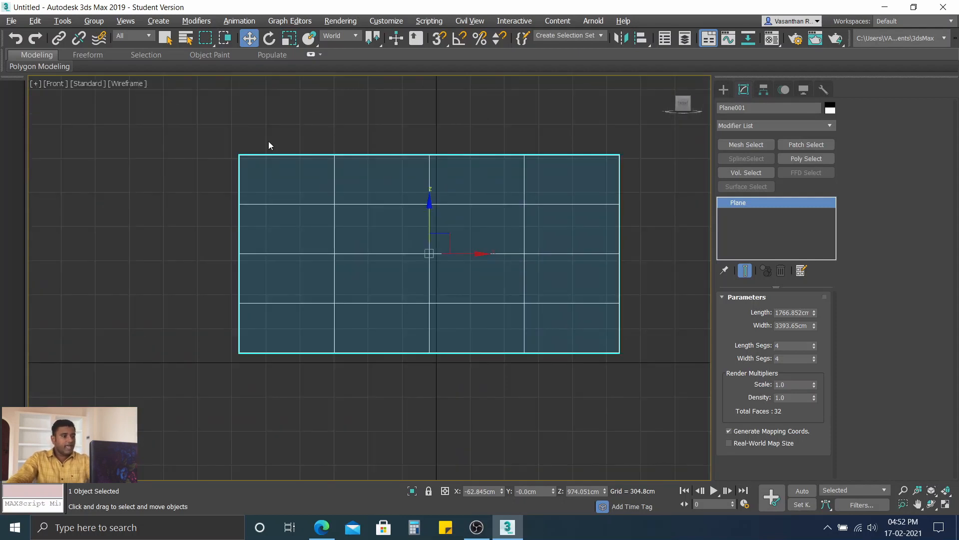
pyautogui.click(130, 85)
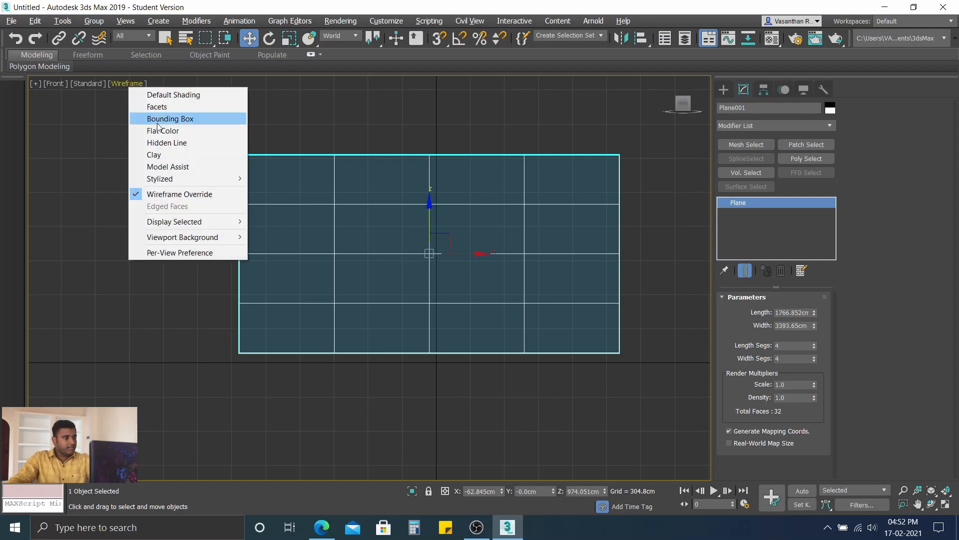
pyautogui.click(152, 95)
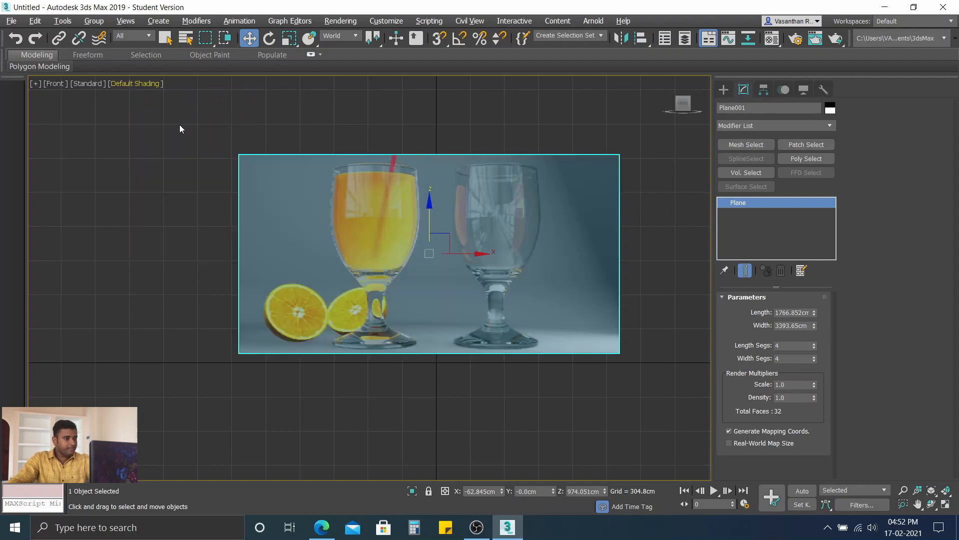
pyautogui.click(292, 101)
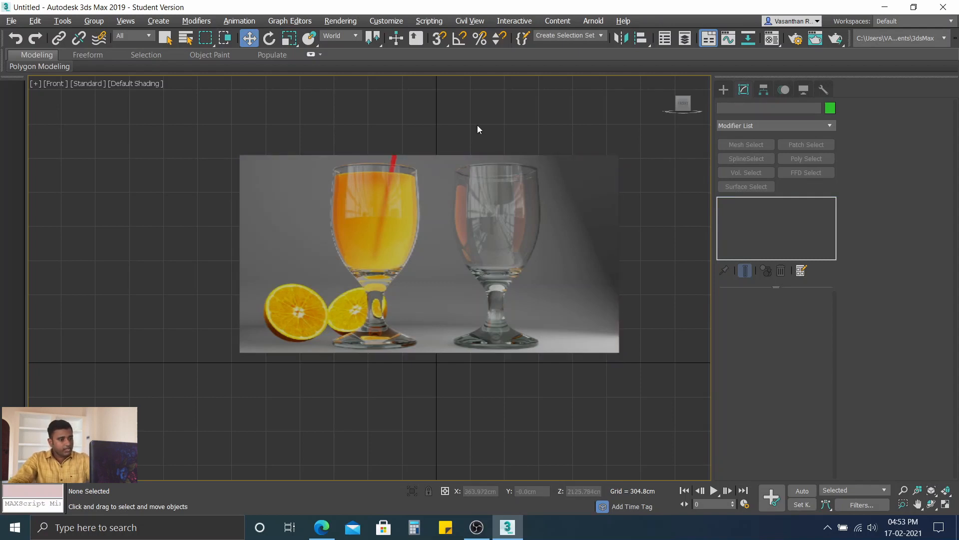
# Step: Start a corner-type Line spline at the empty glass's right rim edge and trace down the upper half of the bowl's right side
pyautogui.moveTo(478, 130); pyautogui.dragTo(444, 128, button='middle')
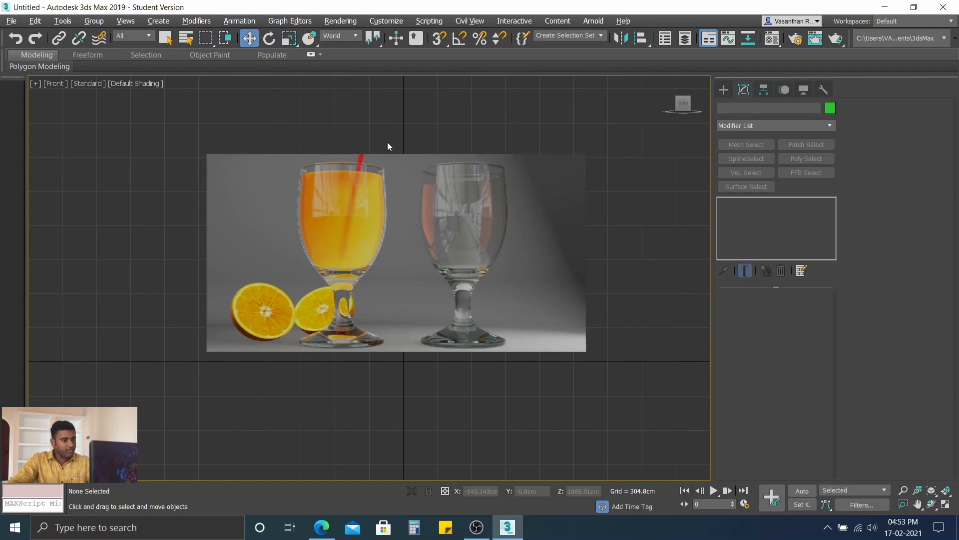
pyautogui.scroll(4, 450, 155)
pyautogui.scroll(-2, 467, 175)
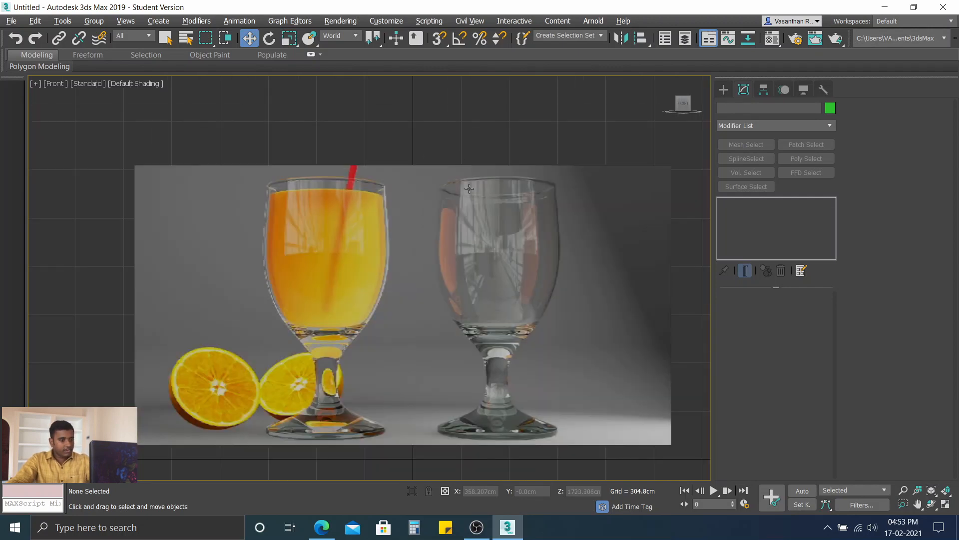
pyautogui.moveTo(469, 189); pyautogui.dragTo(412, 158, button='middle')
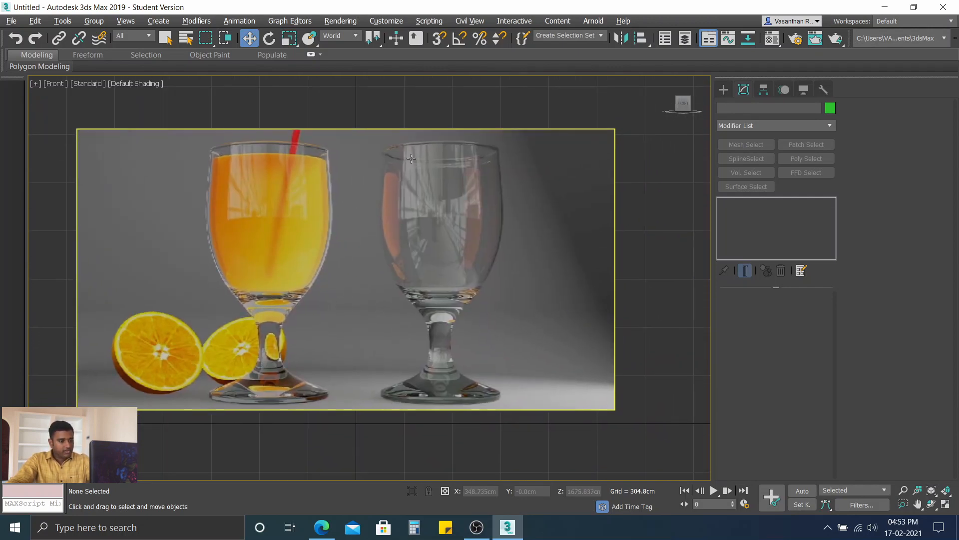
pyautogui.click(724, 90)
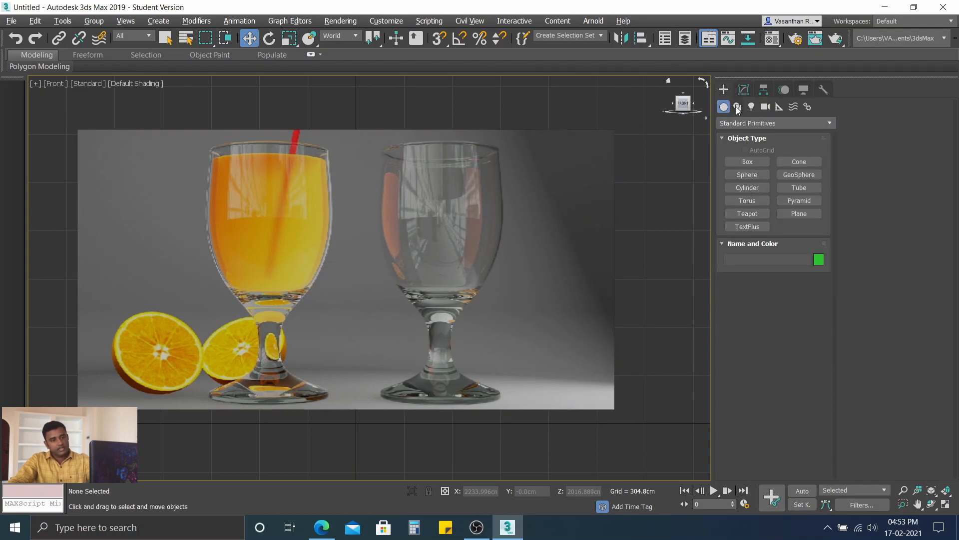
pyautogui.click(737, 107)
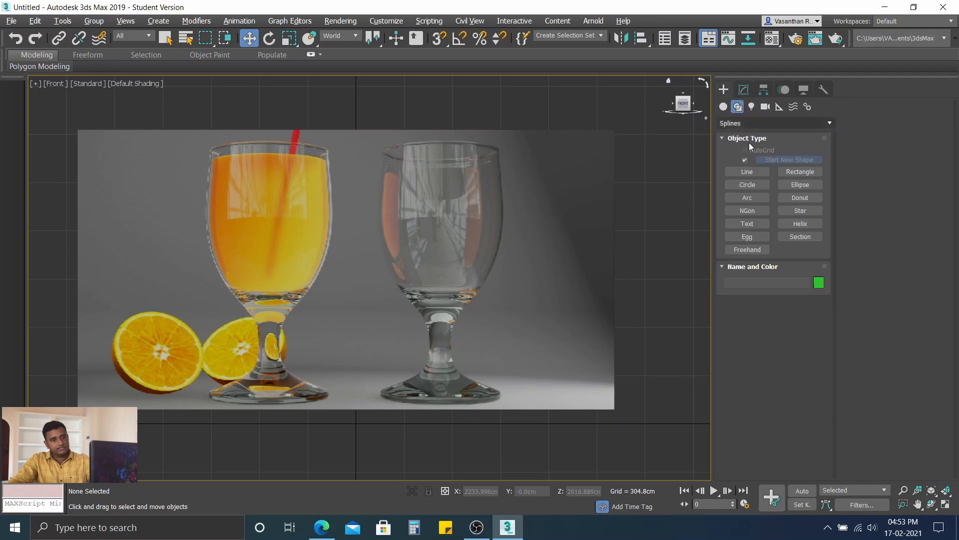
pyautogui.click(748, 172)
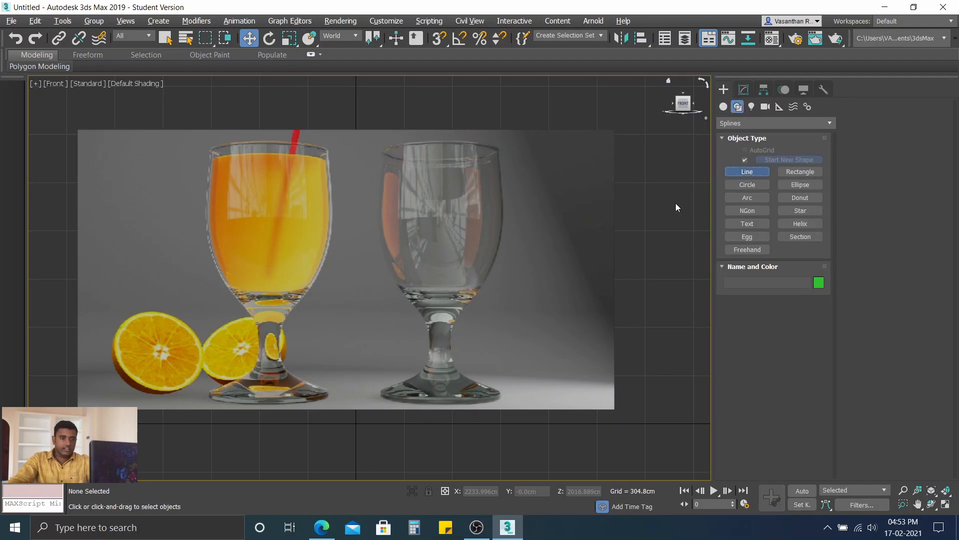
pyautogui.scroll(4, 494, 153)
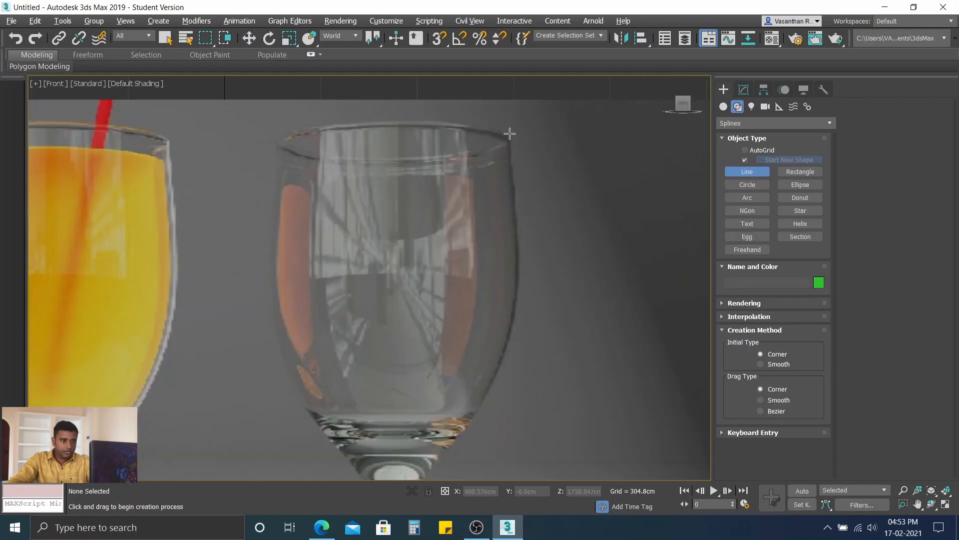
pyautogui.scroll(-4, 509, 155)
pyautogui.scroll(4, 510, 153)
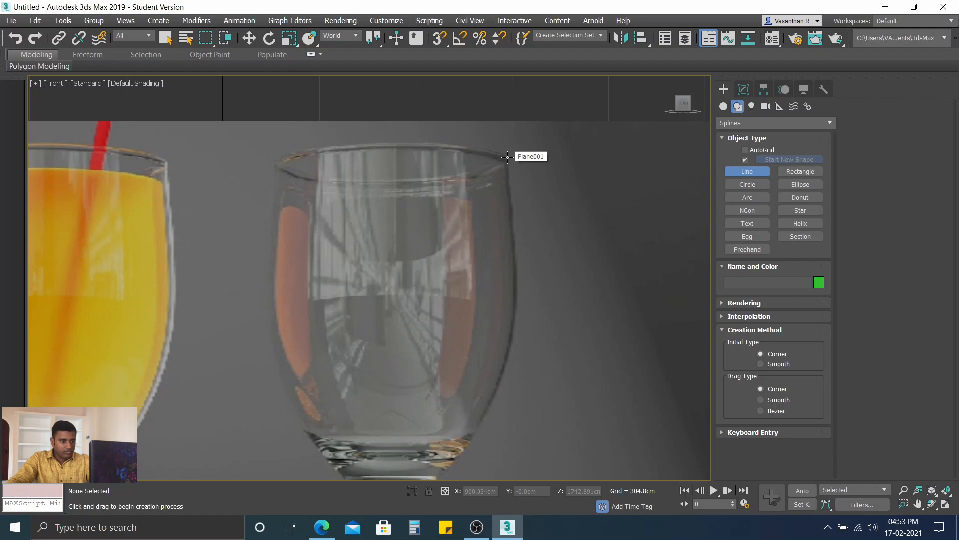
pyautogui.click(507, 157)
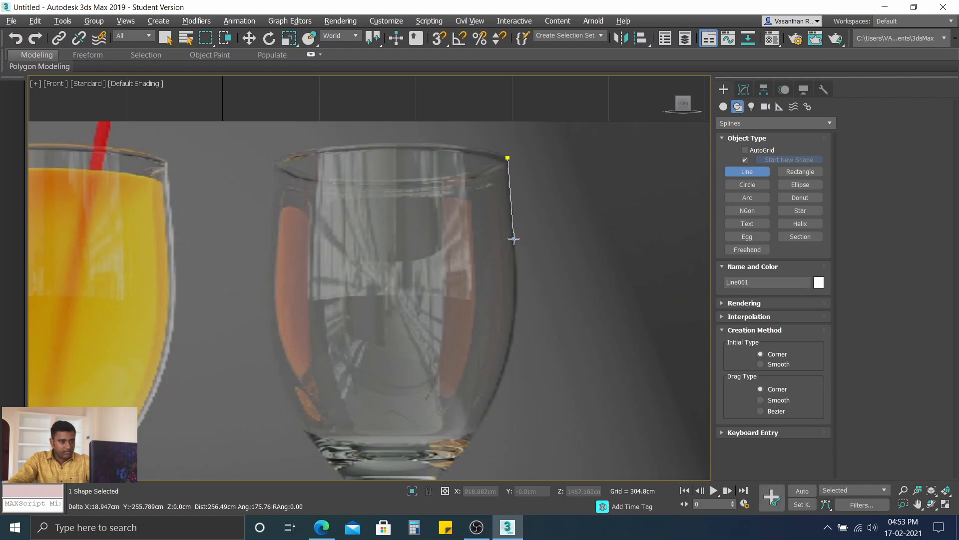
pyautogui.click(512, 233)
pyautogui.moveTo(521, 279); pyautogui.dragTo(489, 180, button='middle')
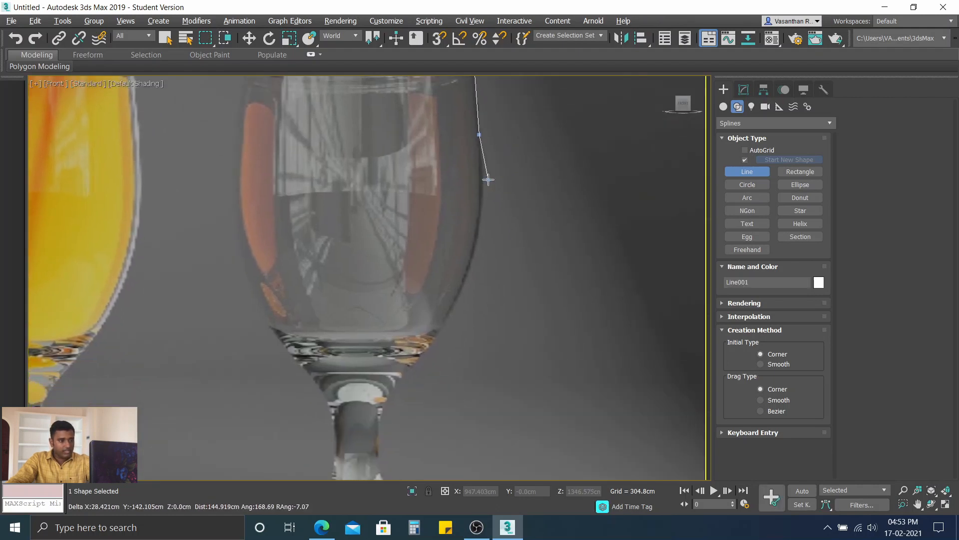
pyautogui.scroll(-4, 488, 180)
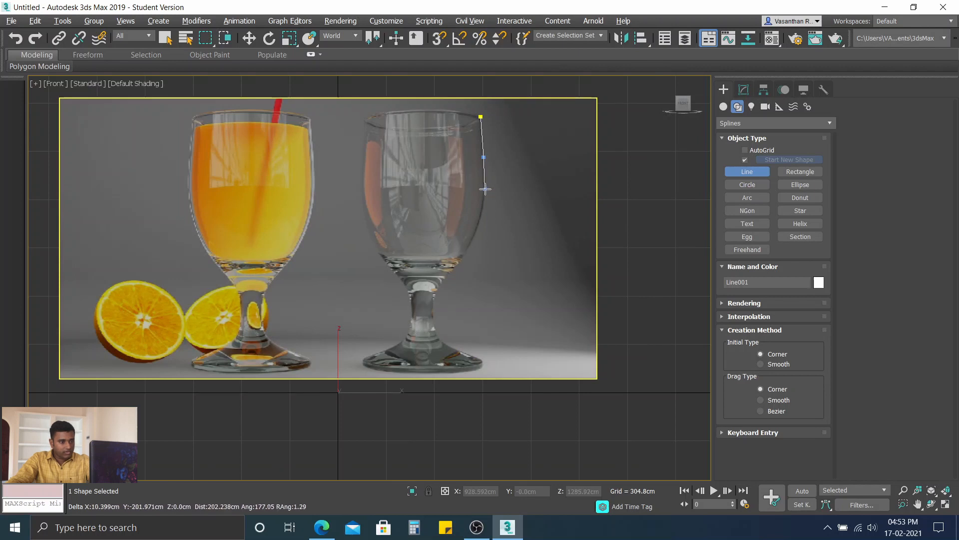
pyautogui.click(486, 189)
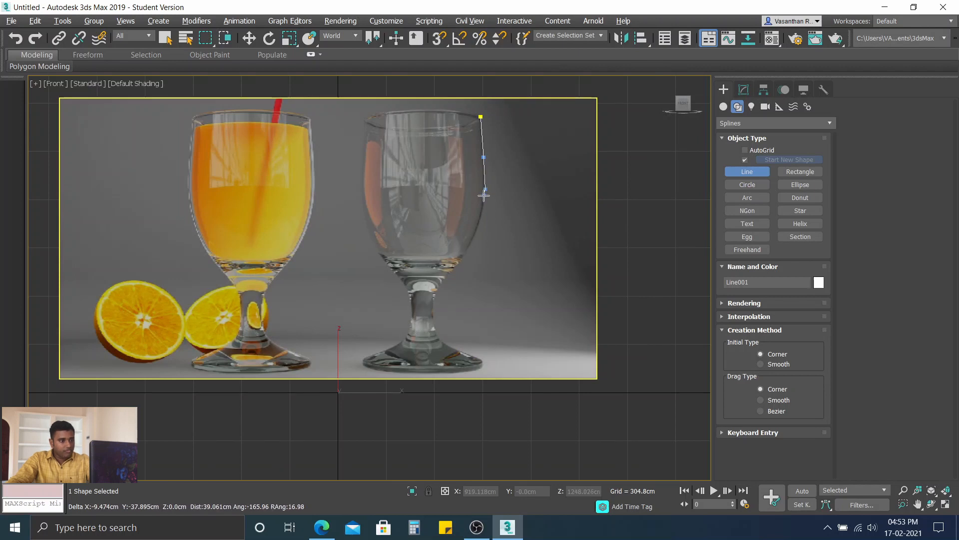
# Step: Continue the spline along the bowl's lower right curve to the bowl's base, removing a misplaced vertex and placing it closer to the outline
pyautogui.click(483, 226)
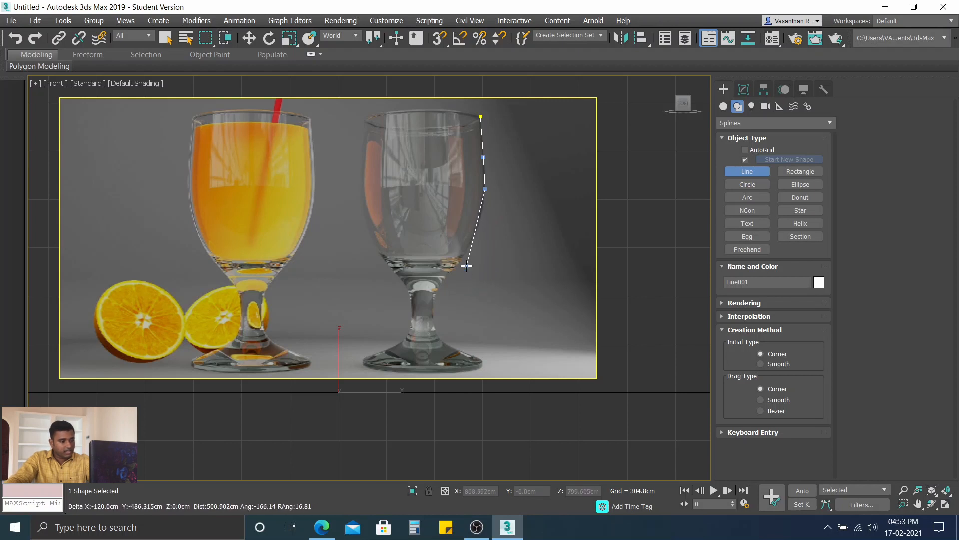
pyautogui.press('BackSpace')
pyautogui.click(483, 214)
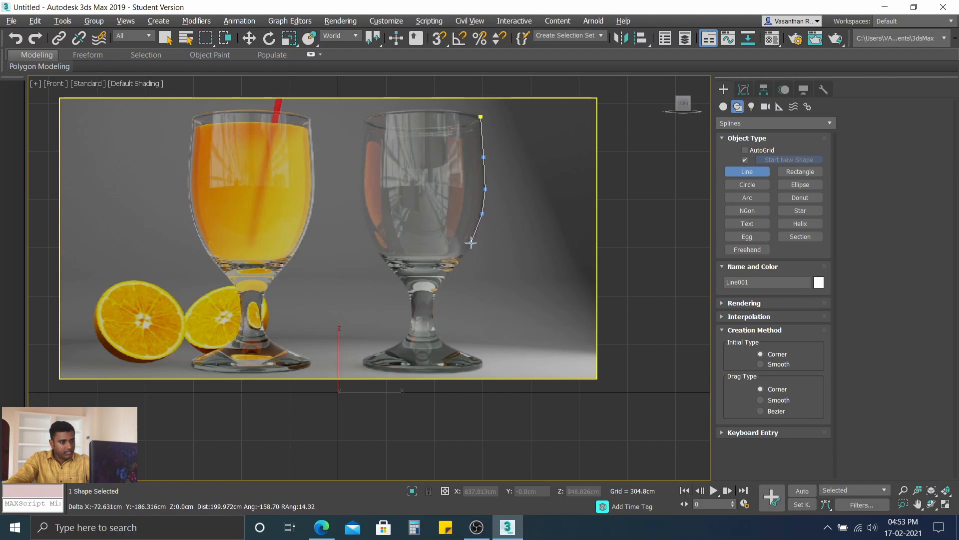
pyautogui.click(474, 236)
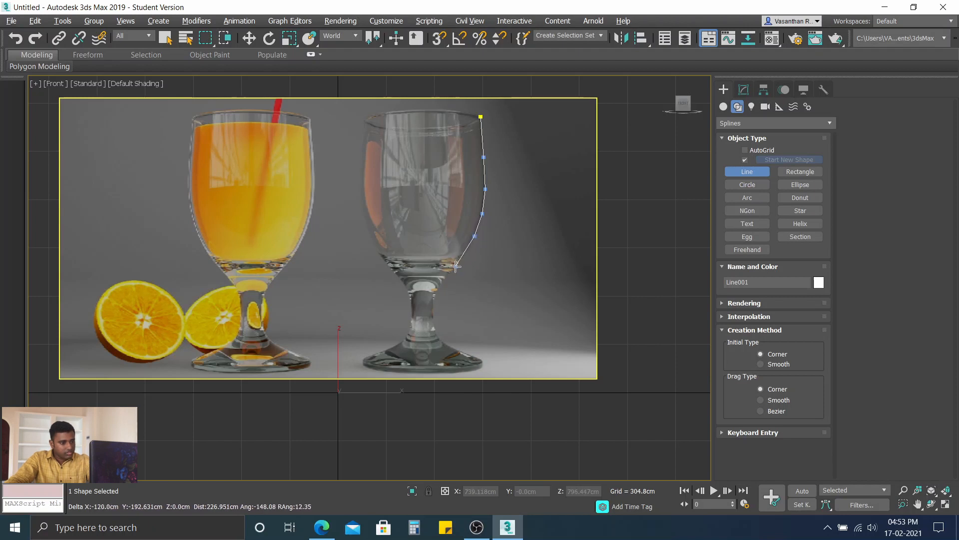
pyautogui.click(455, 267)
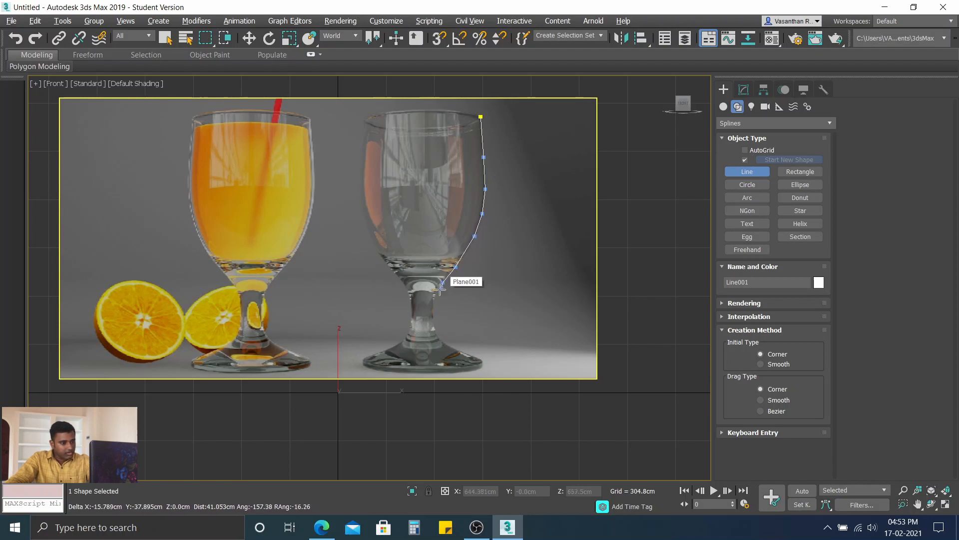
# Step: Trace the spline down the right side of the stem and along the foot's sloping top to its outer edge
pyautogui.click(434, 292)
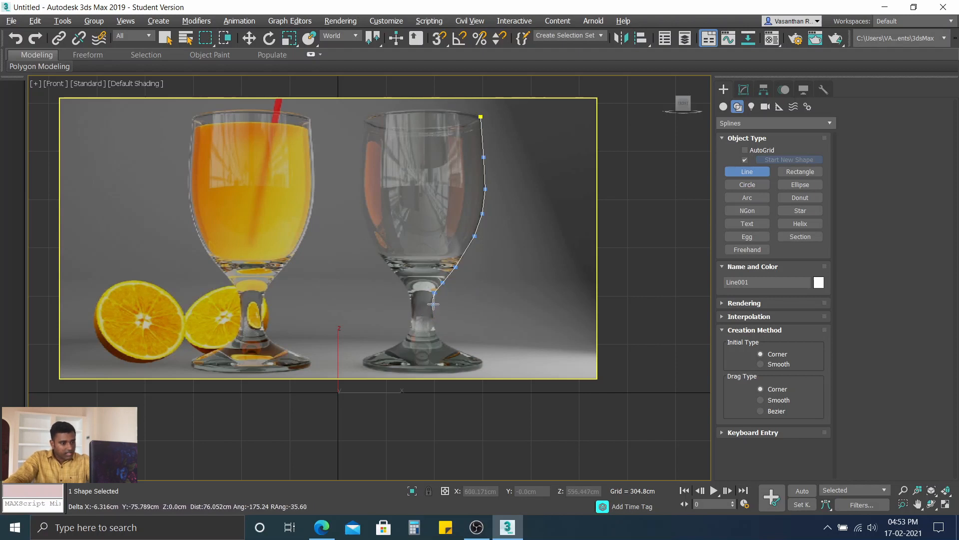
pyautogui.click(433, 309)
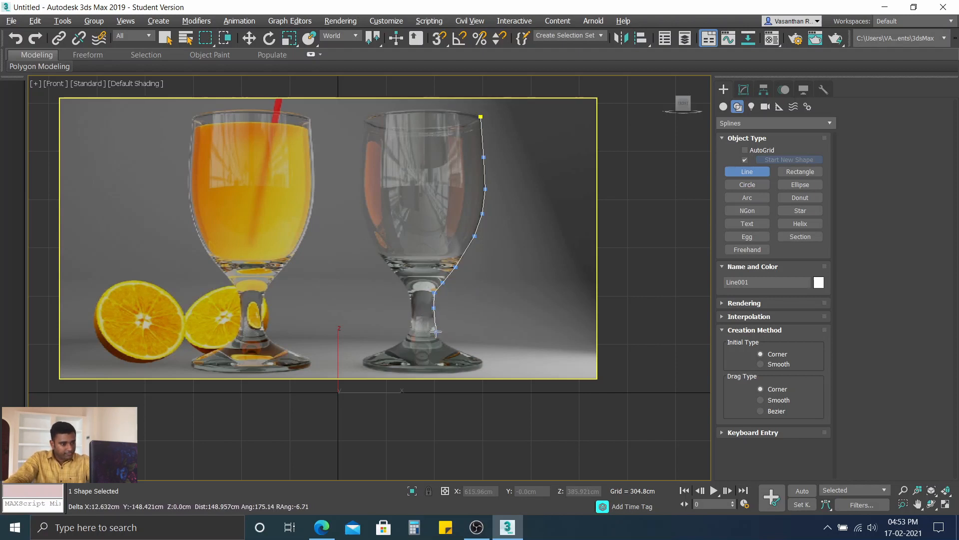
pyautogui.click(436, 329)
pyautogui.click(447, 345)
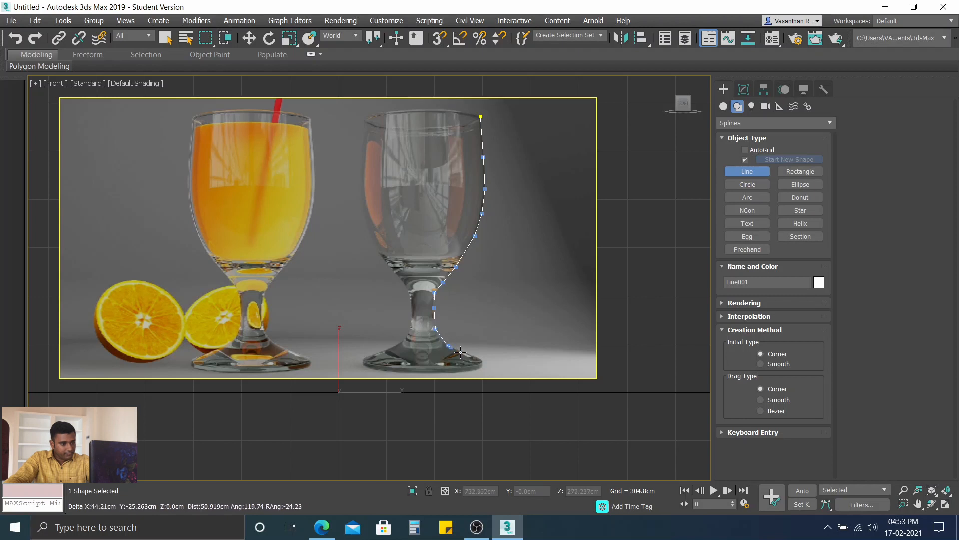
pyautogui.click(483, 360)
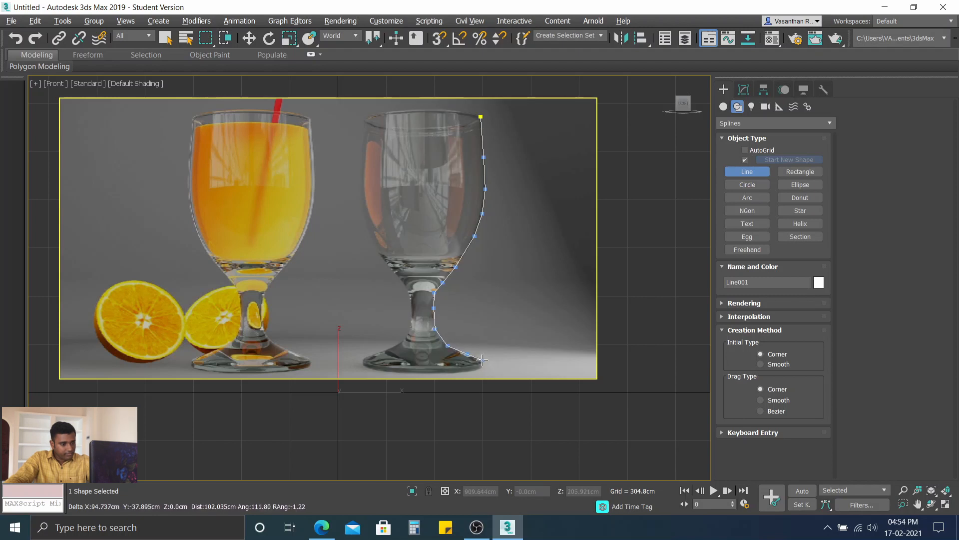
# Step: Add a short vertical segment down the foot's outer edge and begin rounding the spline inward beneath it
pyautogui.scroll(10, 482, 359)
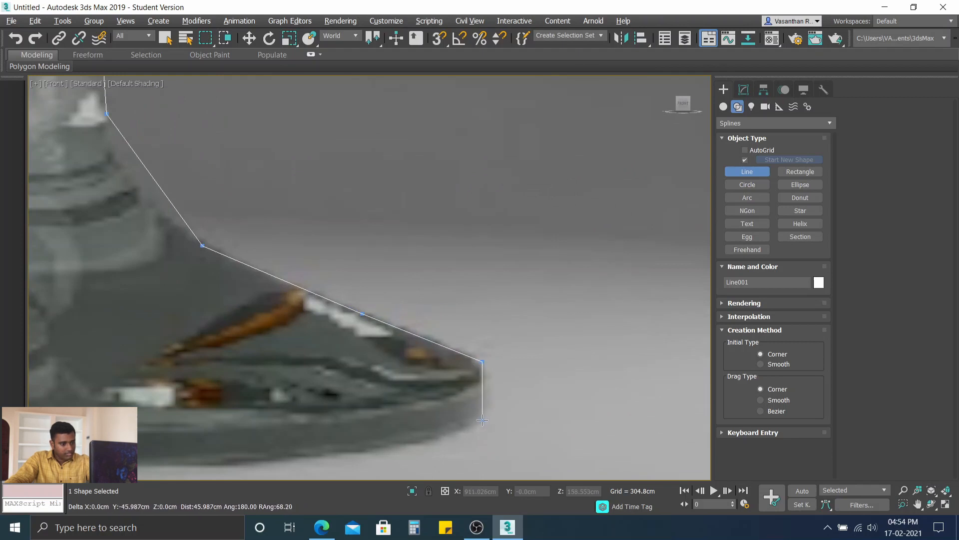
pyautogui.click(482, 419)
pyautogui.scroll(-2, 468, 440)
pyautogui.moveTo(453, 437); pyautogui.dragTo(494, 349, button='middle')
pyautogui.click(490, 353)
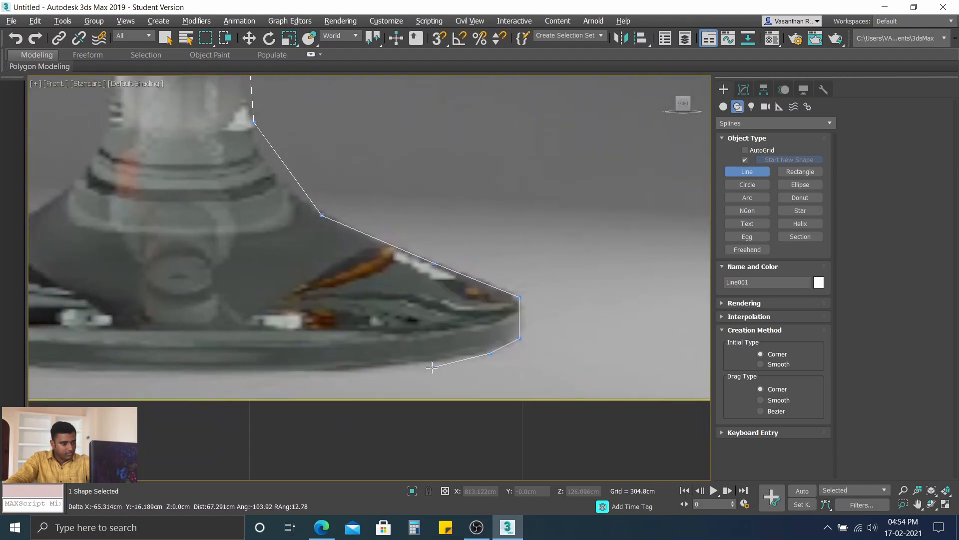
# Step: Trace the foot's underside to the glass's centre axis, finish the open profile line there and switch to the Move tool
pyautogui.click(436, 360)
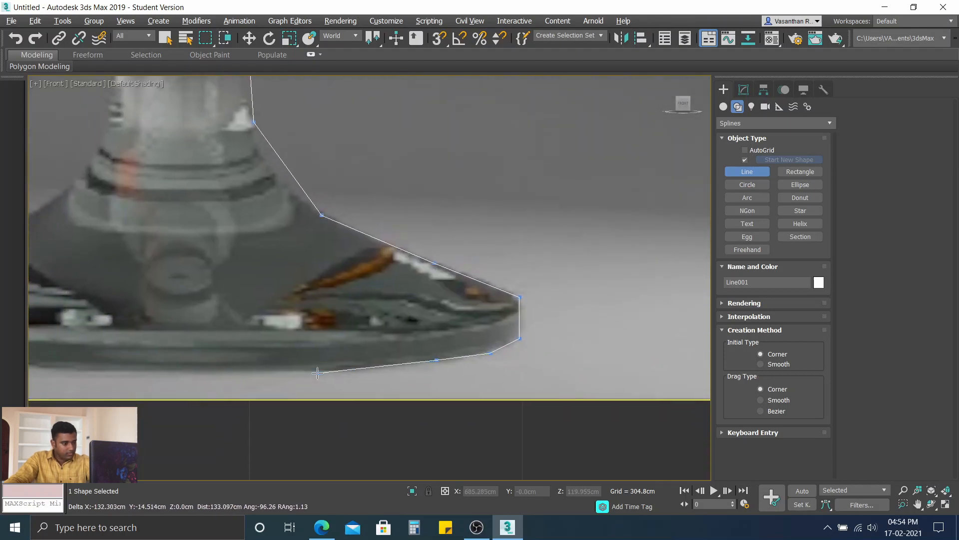
pyautogui.click(345, 369)
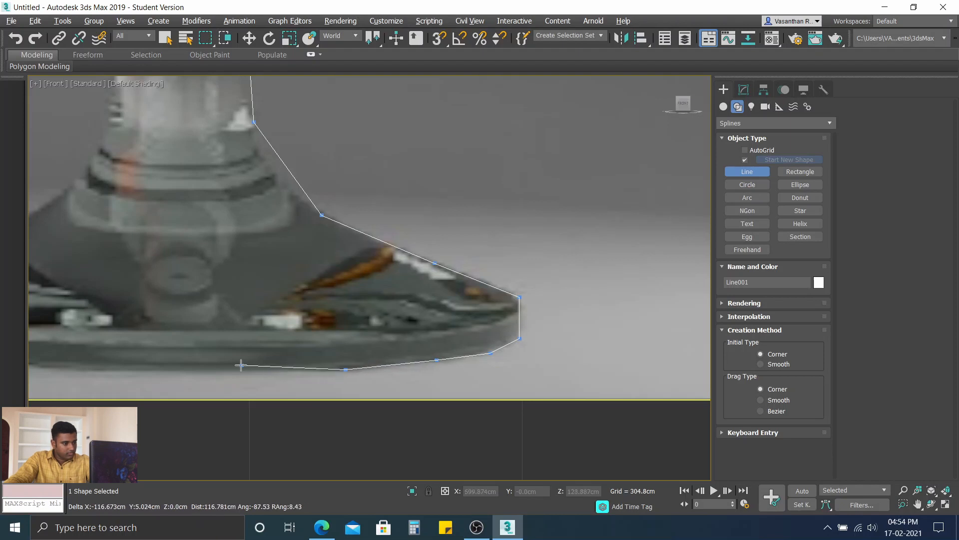
pyautogui.click(190, 371)
pyautogui.scroll(-5, 236, 345)
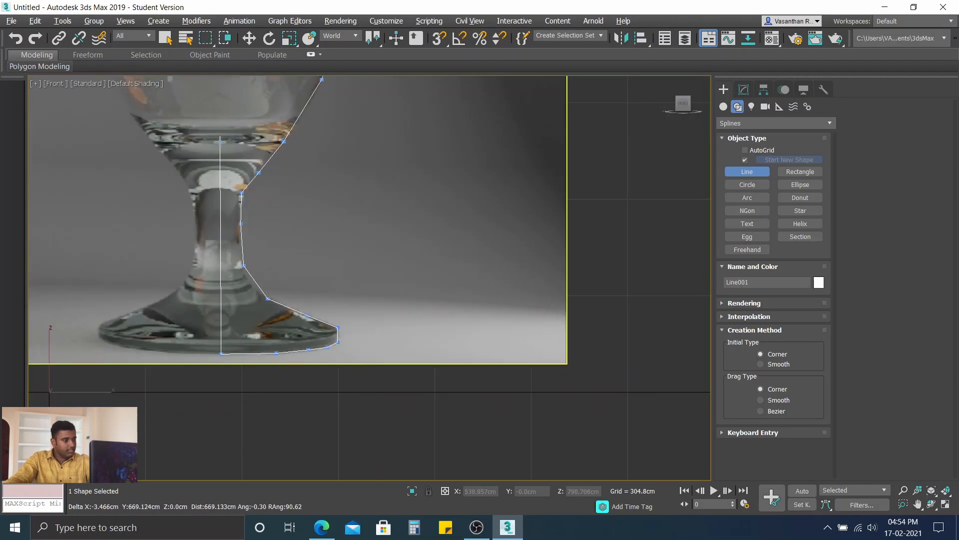
pyautogui.scroll(-5, 210, 224)
pyautogui.scroll(3, 330, 340)
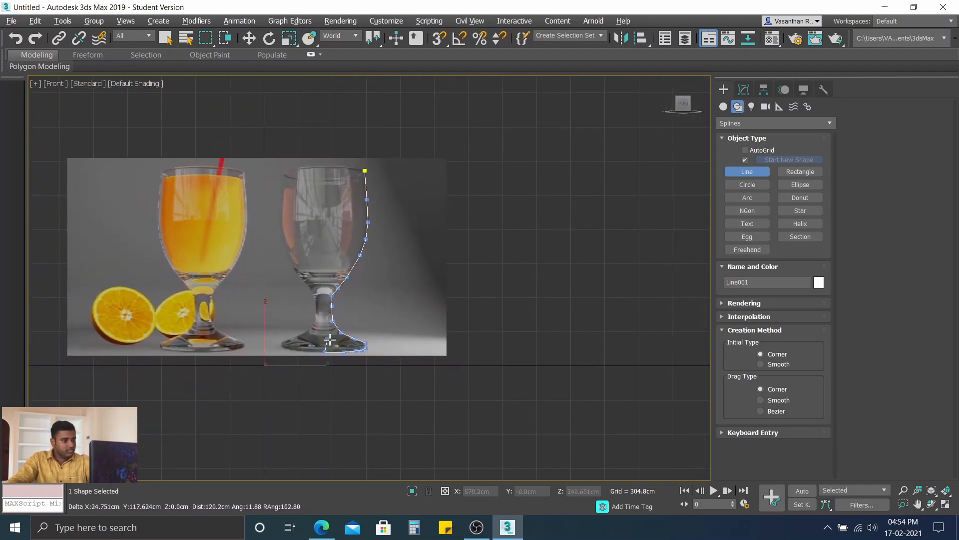
pyautogui.scroll(4, 385, 290)
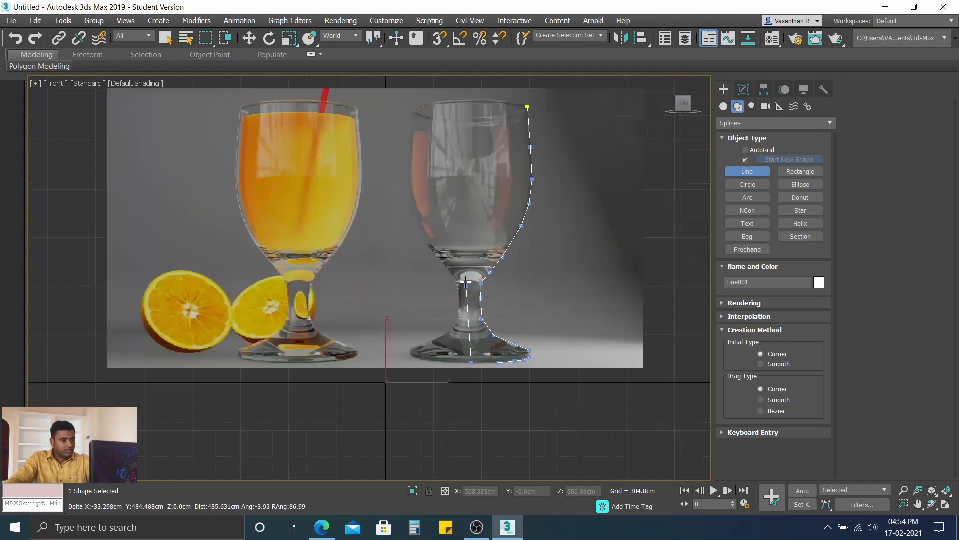
pyautogui.scroll(3, 466, 282)
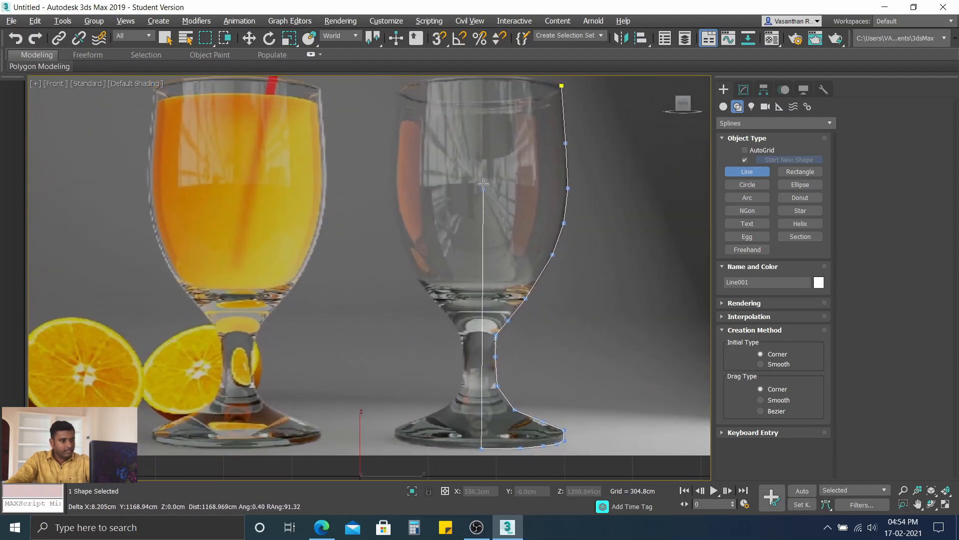
pyautogui.rightClick(466, 458)
pyautogui.press('w')
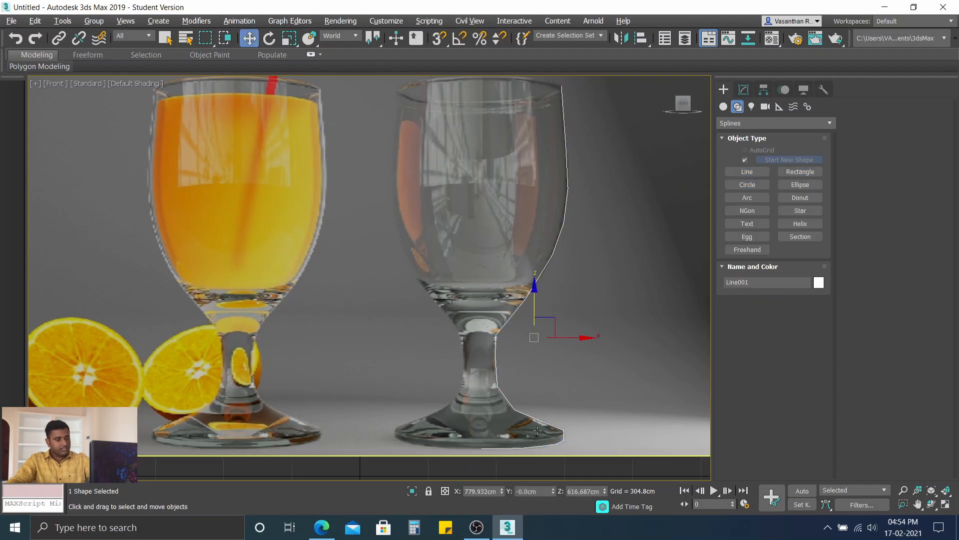
# Step: Enter the line's Vertex sub-object level and select all vertices of the glass profile
pyautogui.scroll(-3, 550, 248)
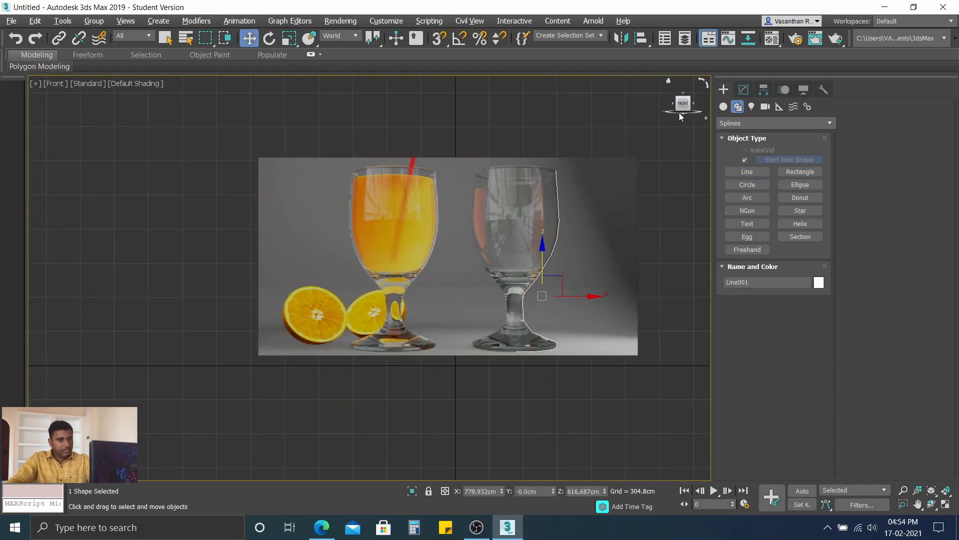
pyautogui.click(743, 90)
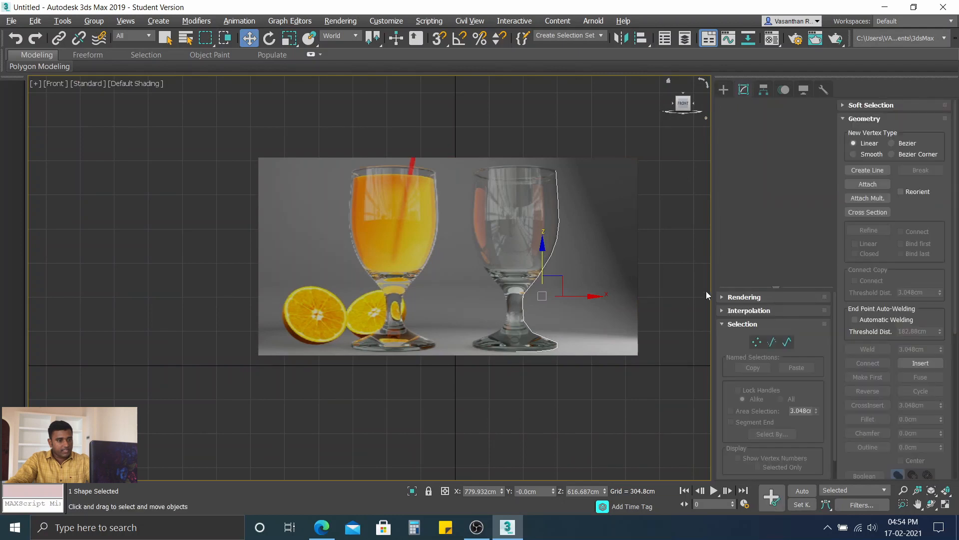
pyautogui.scroll(2, 571, 258)
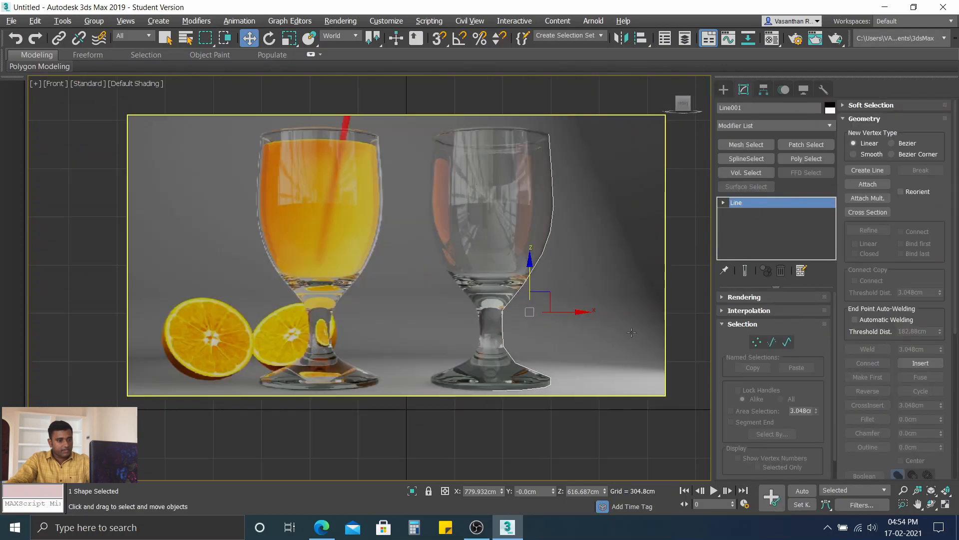
pyautogui.click(758, 343)
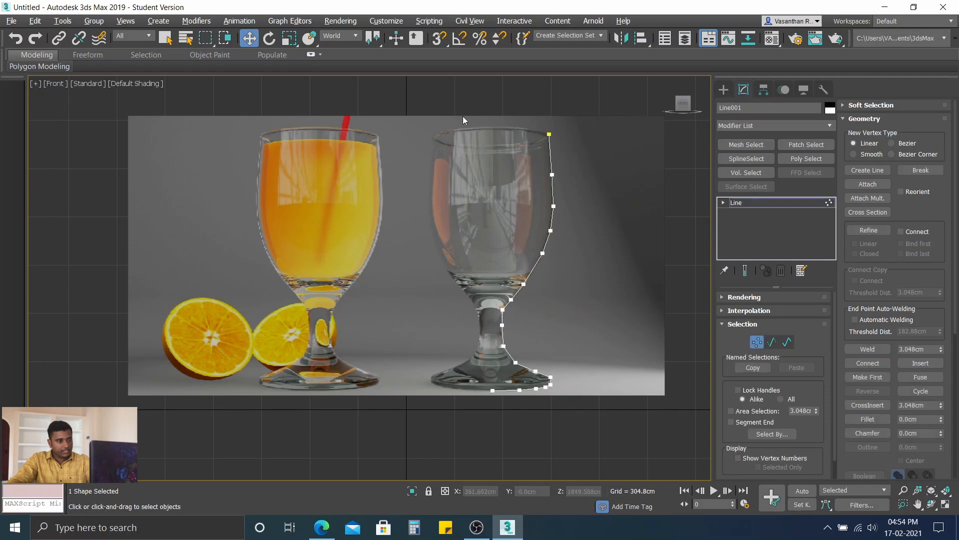
pyautogui.moveTo(418, 90); pyautogui.dragTo(634, 447)
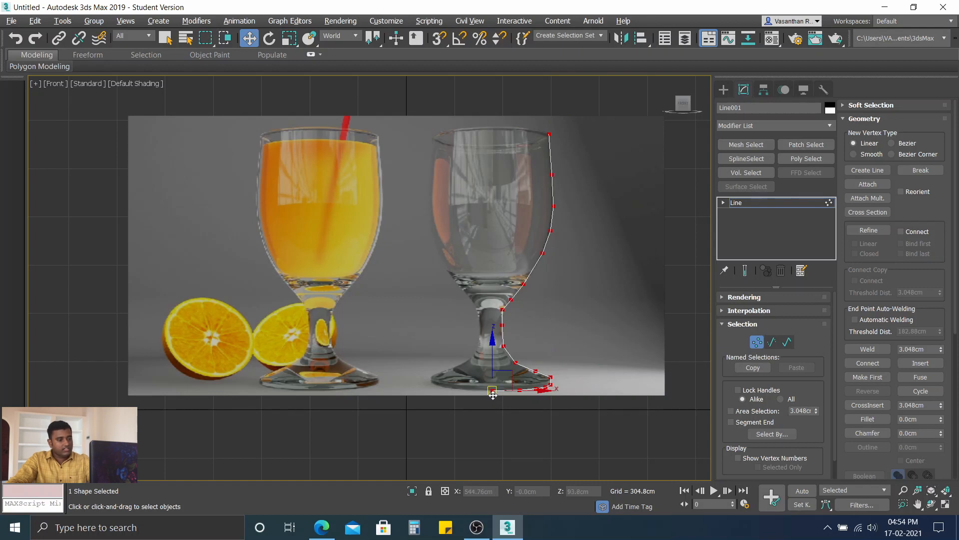
pyautogui.click(519, 391)
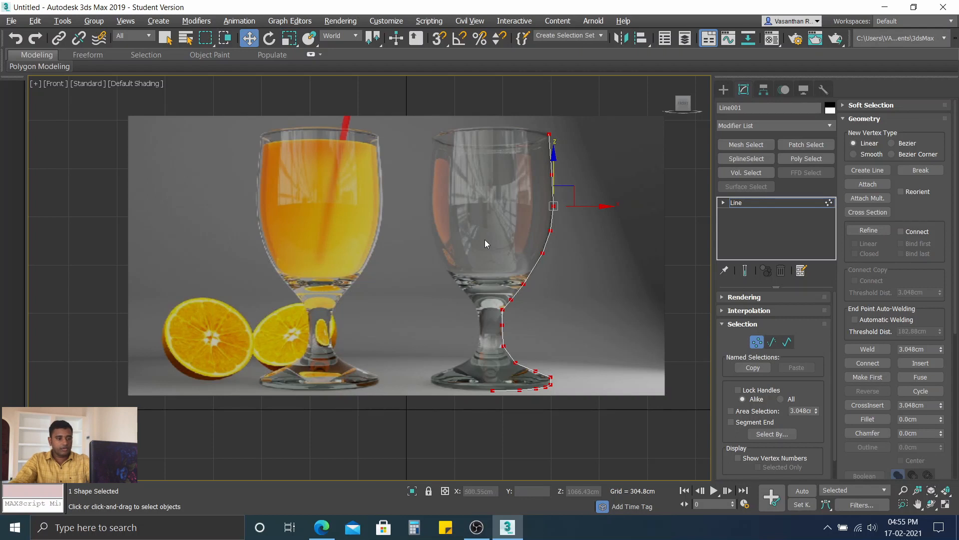
# Step: Select all vertices of the glass profile, convert them to Bezier, and clear the selection
pyautogui.moveTo(428, 98); pyautogui.dragTo(622, 460)
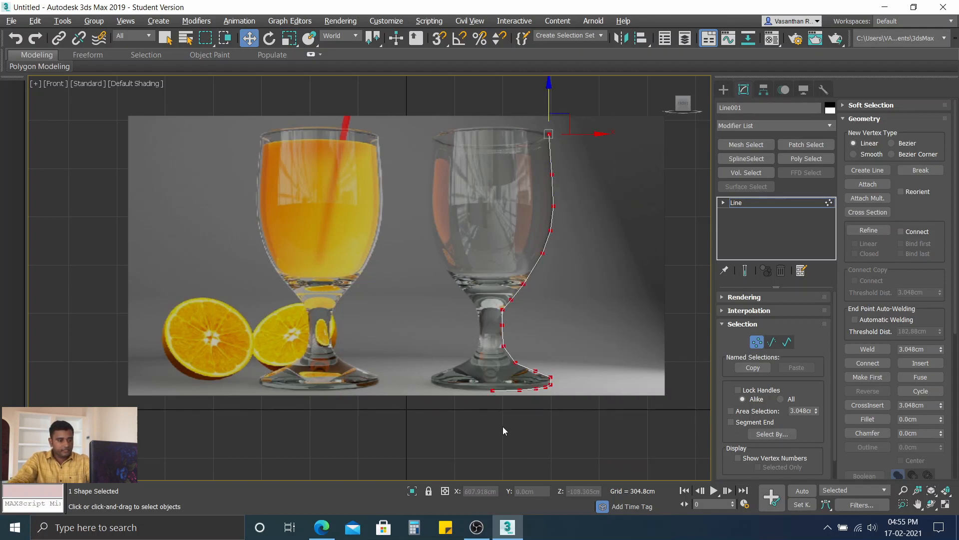
pyautogui.click(523, 284)
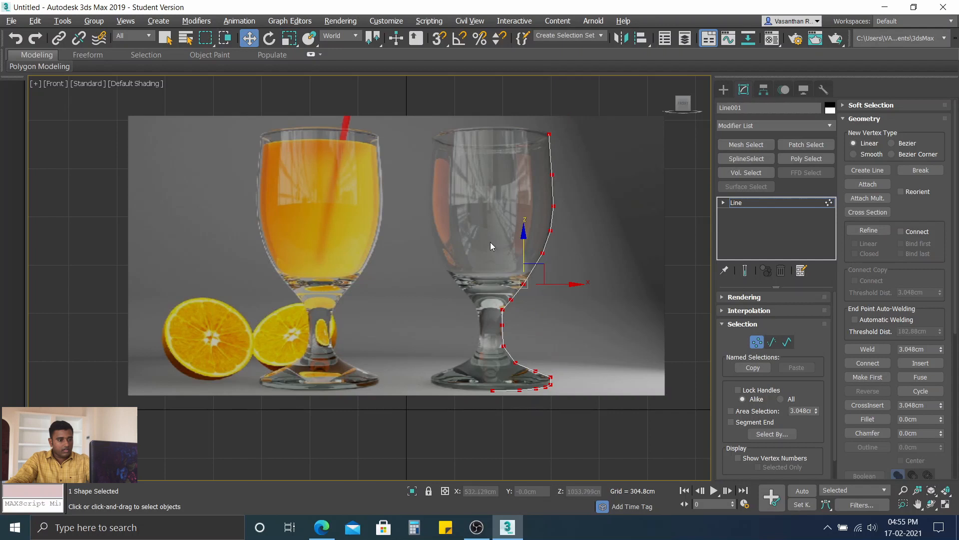
pyautogui.rightClick(483, 215)
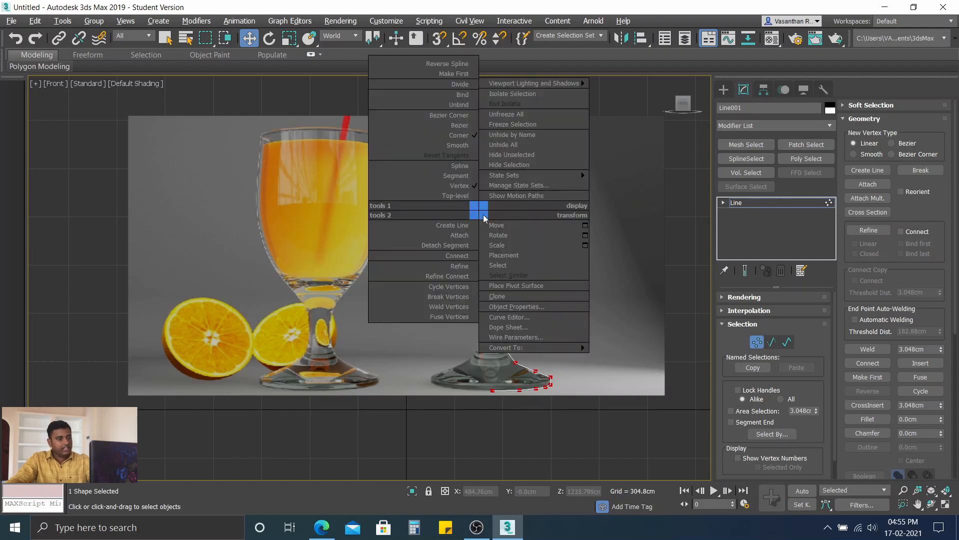
pyautogui.click(452, 128)
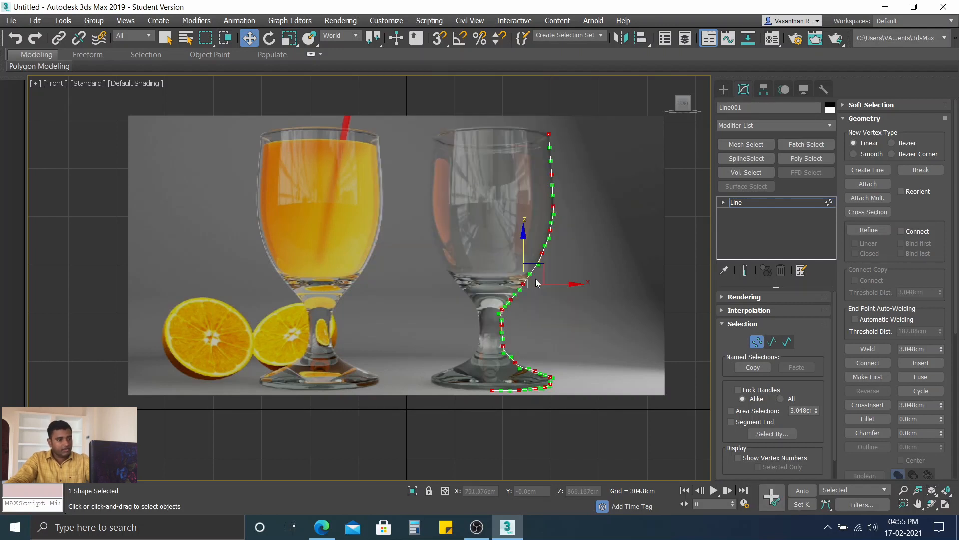
pyautogui.click(581, 96)
pyautogui.moveTo(572, 138); pyautogui.dragTo(538, 231, button='middle')
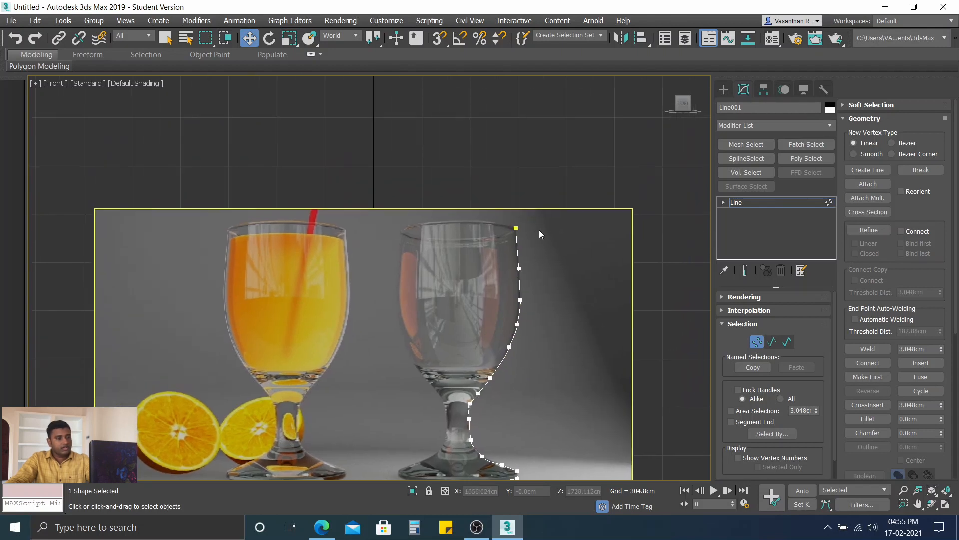
pyautogui.moveTo(539, 197); pyautogui.dragTo(536, 153, button='middle')
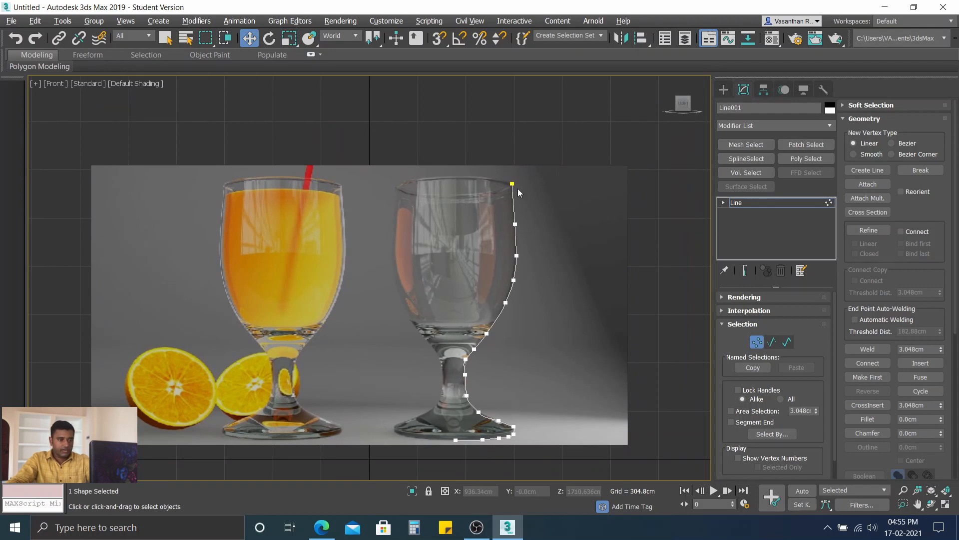
# Step: Adjust the Bezier handle of the rim vertex so the bowl's upper segment follows the glass edge, and deselect the vertex
pyautogui.scroll(6, 518, 188)
pyautogui.click(495, 169)
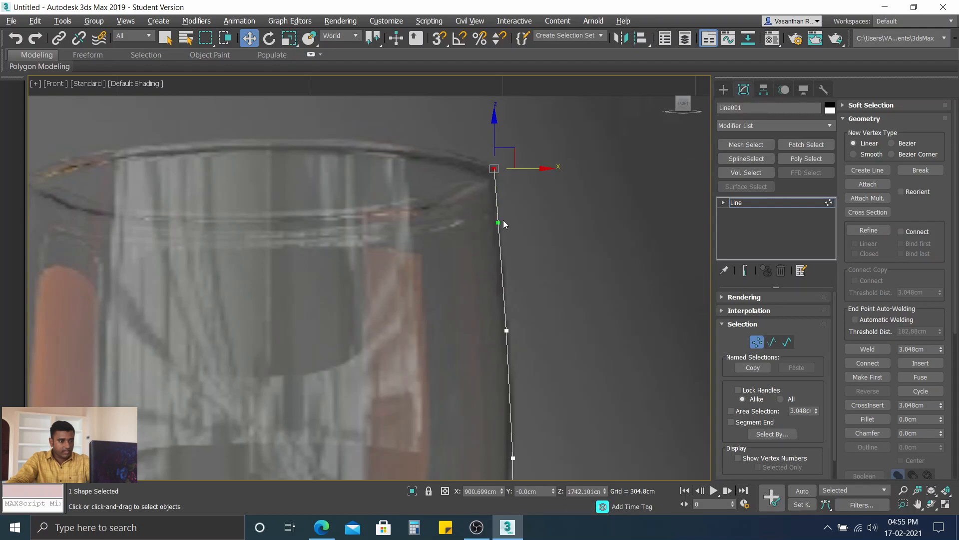
pyautogui.moveTo(500, 222); pyautogui.dragTo(499, 222)
pyautogui.scroll(-3, 442, 167)
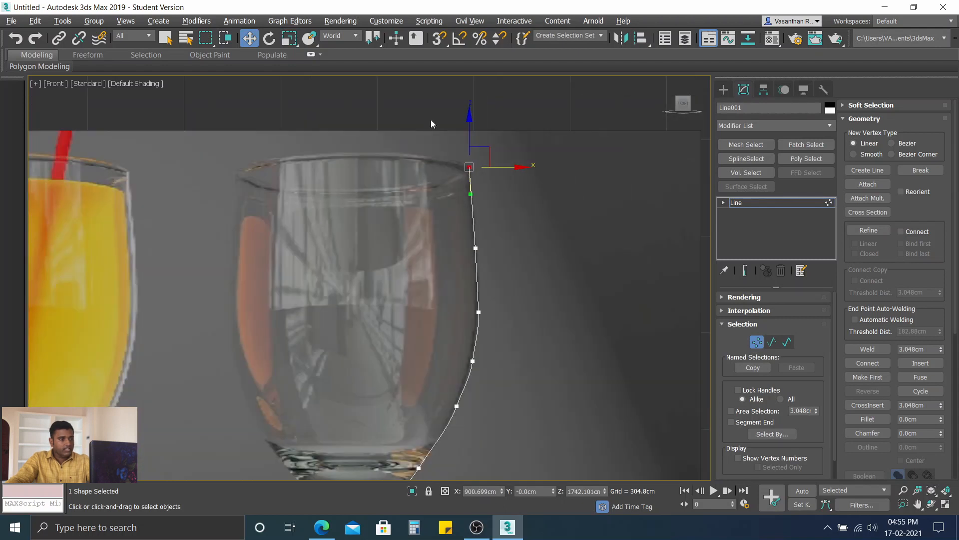
pyautogui.click(432, 104)
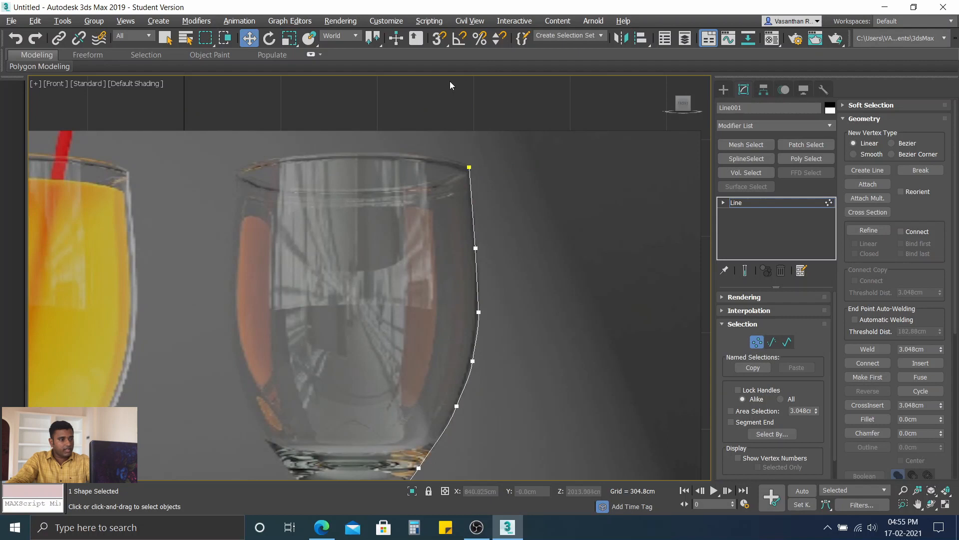
pyautogui.scroll(-5, 449, 81)
pyautogui.moveTo(439, 80); pyautogui.dragTo(439, 121, button='middle')
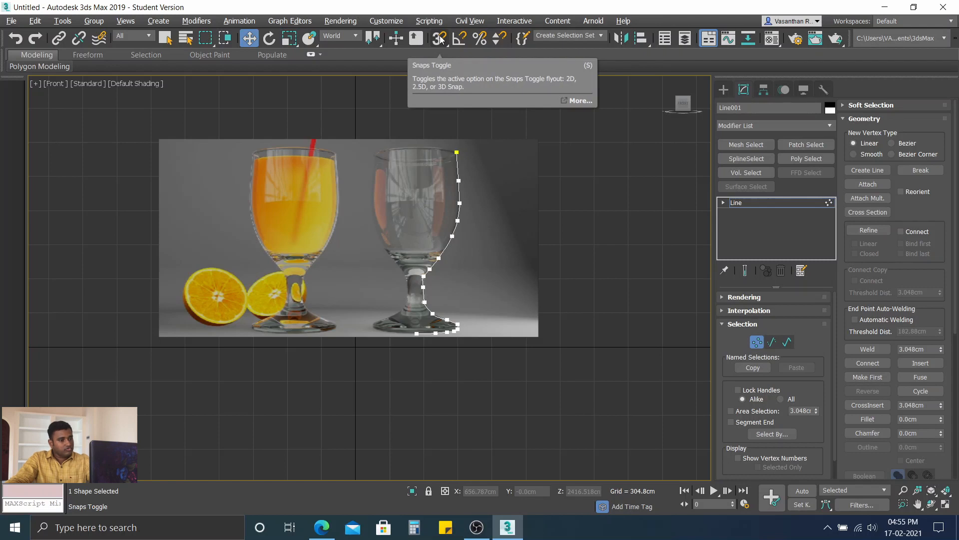
# Step: Review the Grid and Snap Settings for active snaps and home grid dimensions, and close them unchanged
pyautogui.rightClick(441, 39)
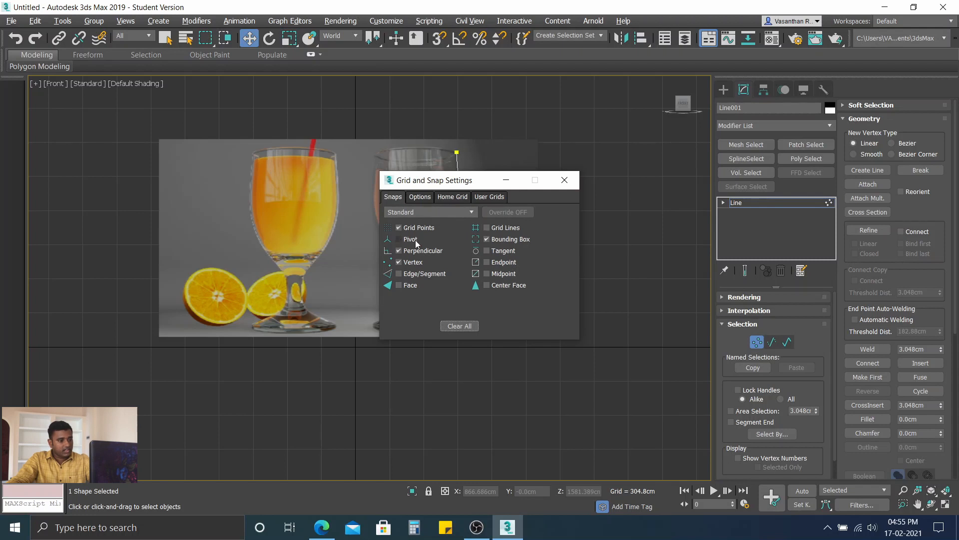
pyautogui.click(454, 197)
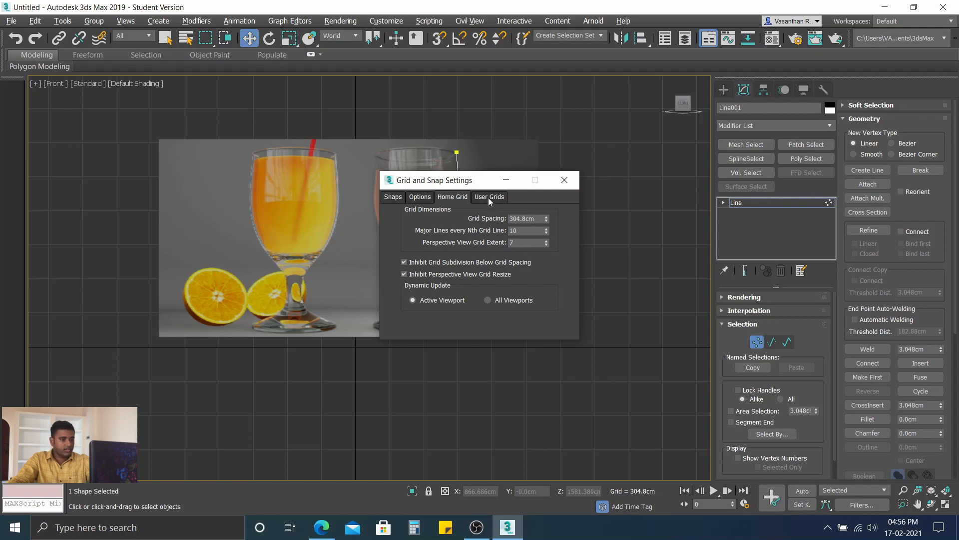
pyautogui.click(564, 178)
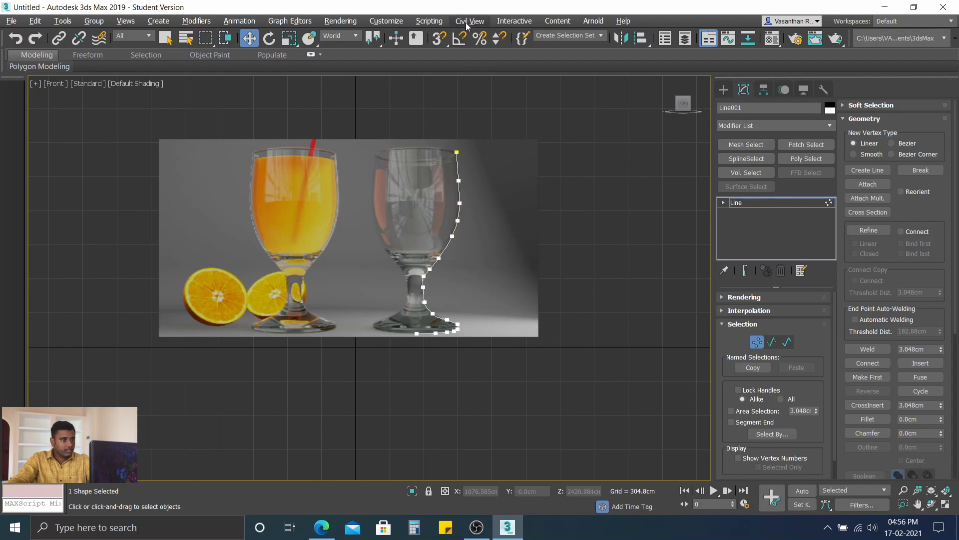
# Step: Check the metric display unit options in Units Setup, keeping Centimeters
pyautogui.click(393, 22)
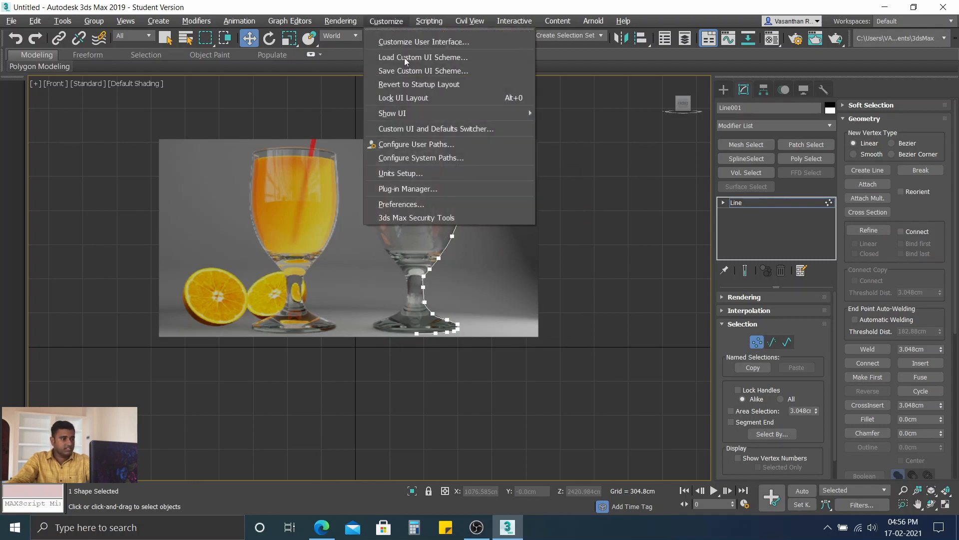
pyautogui.click(412, 175)
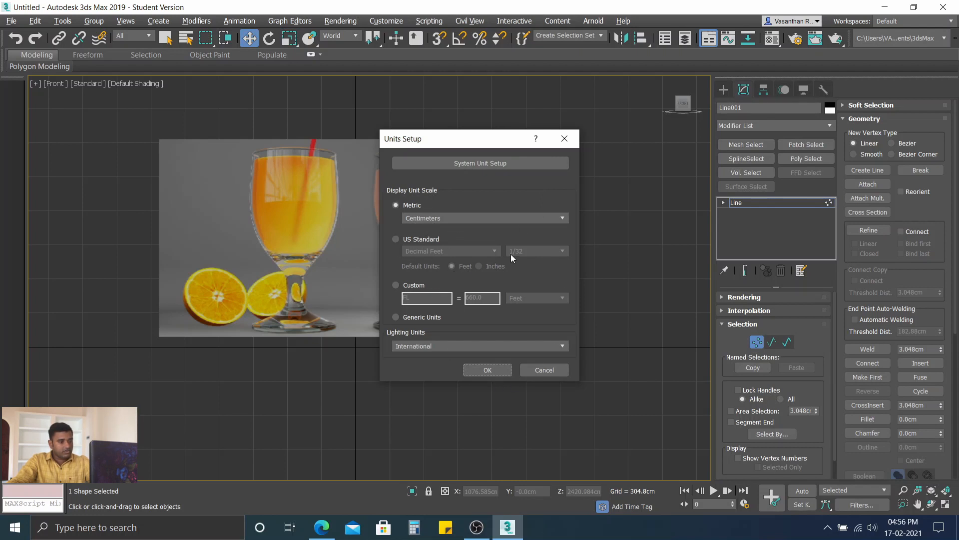
pyautogui.click(470, 217)
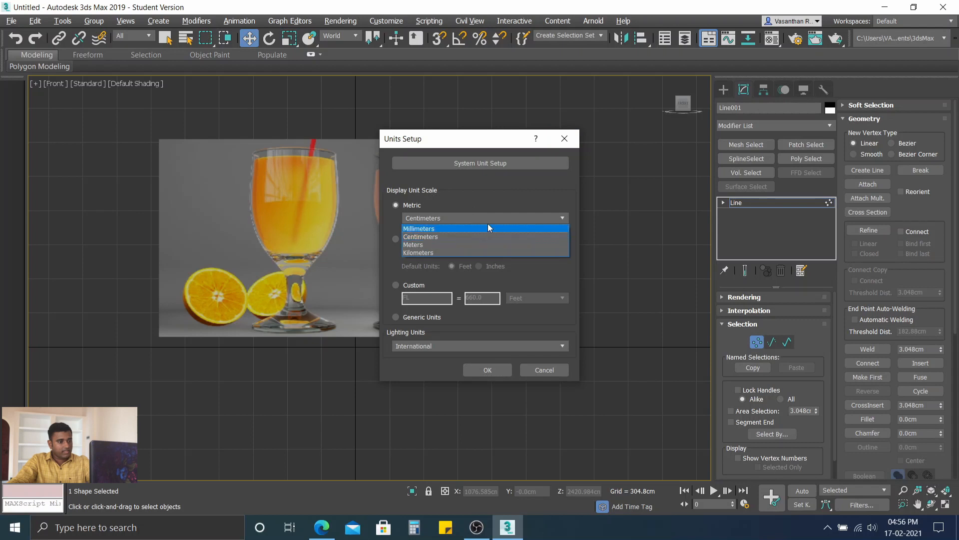
pyautogui.click(467, 214)
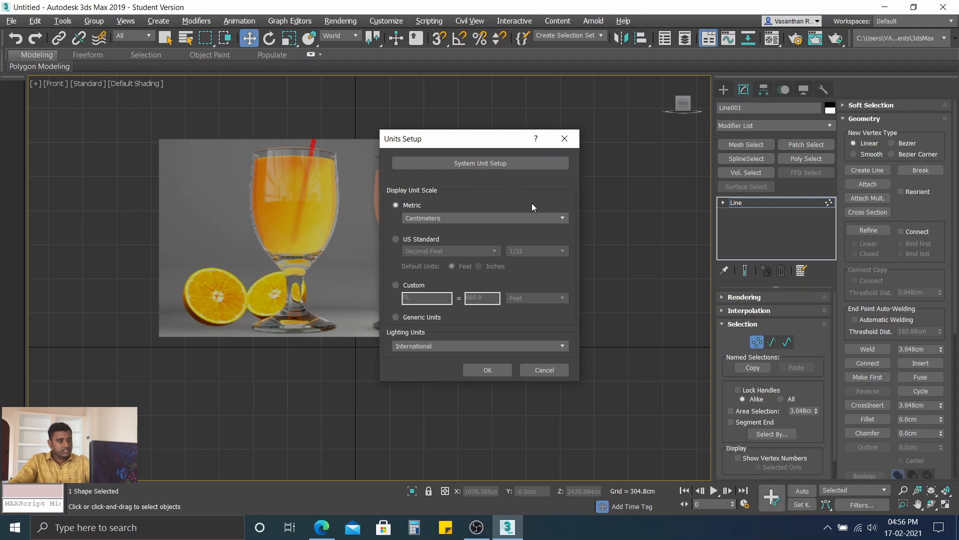
pyautogui.press('Return')
# Step: Adjust the Bezier handles of the vertex at the bowl's widest point so the curve follows the glass edge
pyautogui.scroll(5, 451, 217)
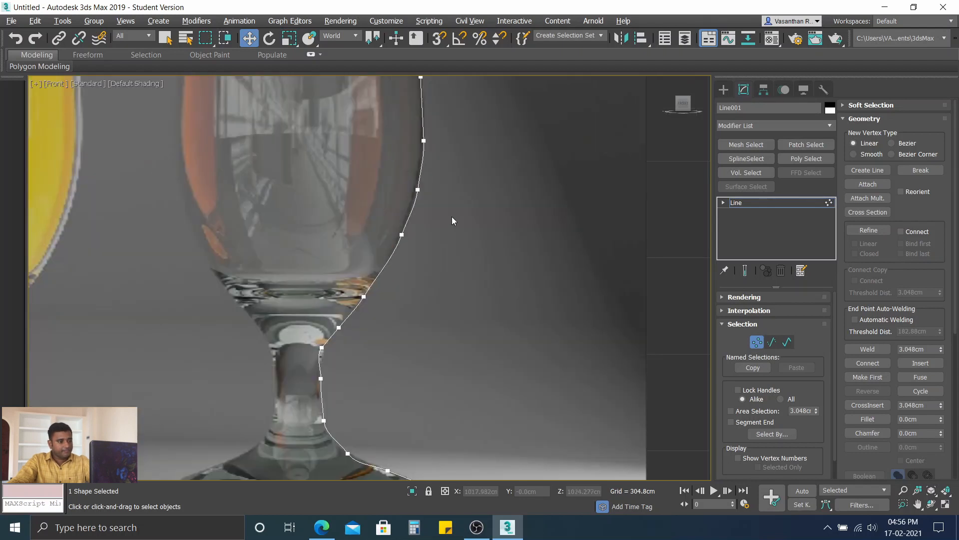
pyautogui.click(423, 142)
pyautogui.moveTo(439, 168); pyautogui.dragTo(444, 230, button='middle')
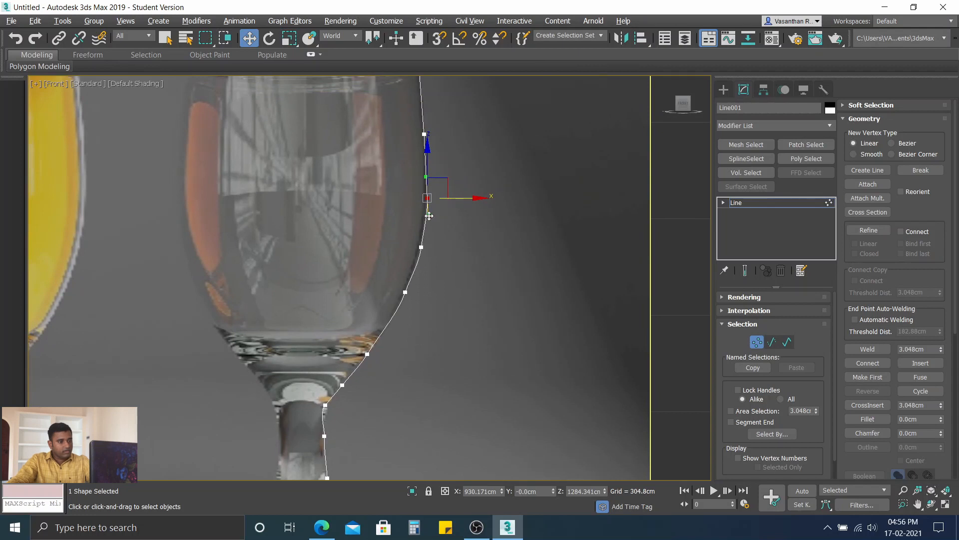
pyautogui.moveTo(429, 215); pyautogui.dragTo(426, 216)
pyautogui.scroll(2, 426, 215)
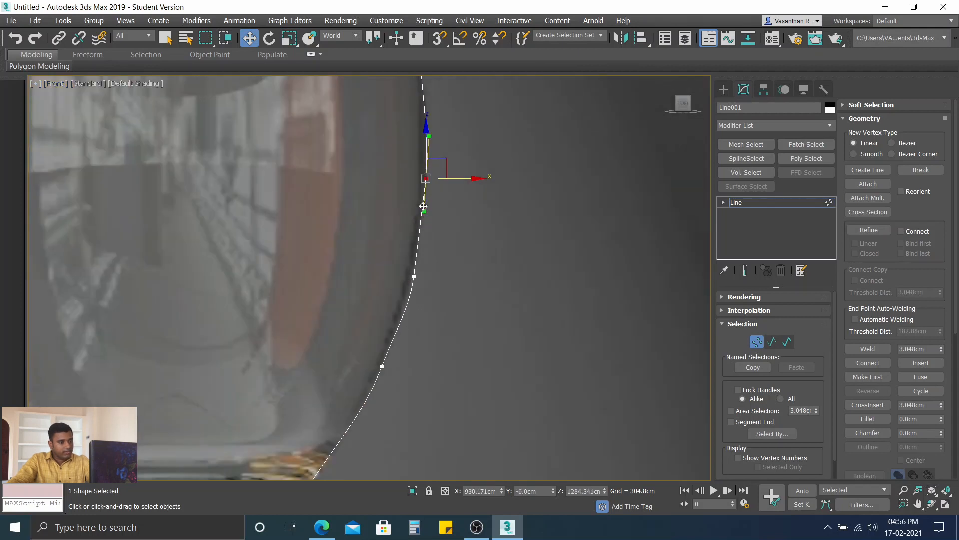
pyautogui.moveTo(424, 213); pyautogui.dragTo(423, 213)
# Step: Nudge the two vertices below the bowl's widest point horizontally onto the glass edge, and adjust the upper one's Bezier handle
pyautogui.click(413, 277)
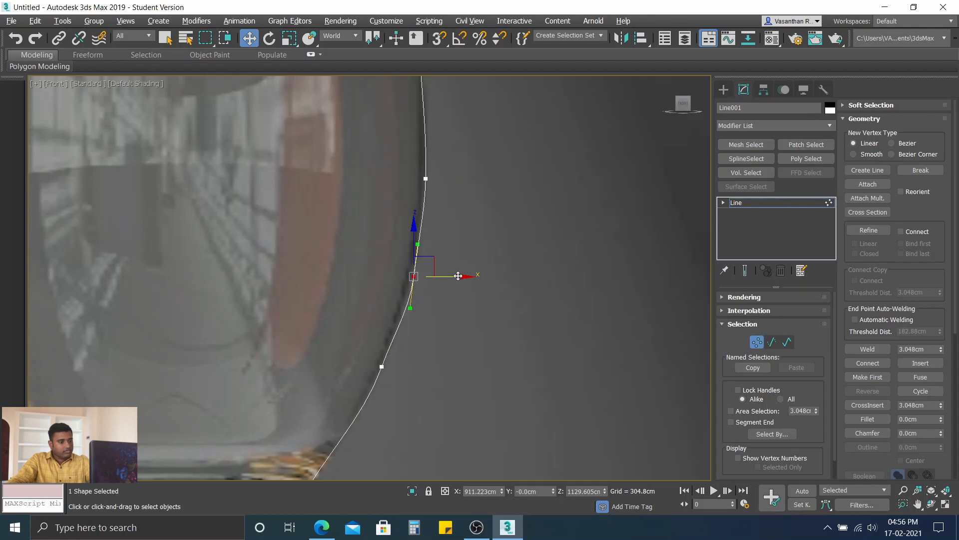
pyautogui.moveTo(461, 276); pyautogui.dragTo(459, 276)
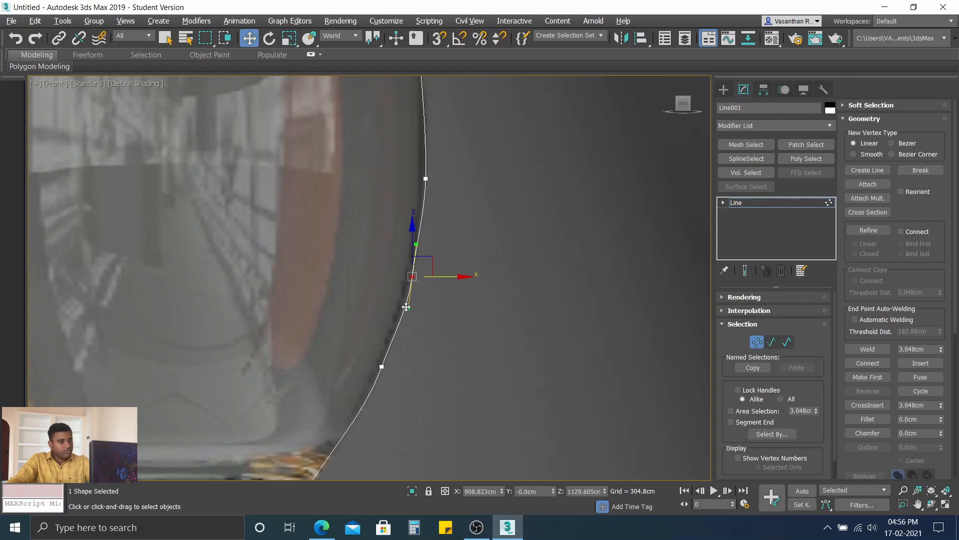
pyautogui.moveTo(408, 308); pyautogui.dragTo(405, 307)
pyautogui.moveTo(408, 355); pyautogui.dragTo(441, 238, button='middle')
pyautogui.click(431, 237)
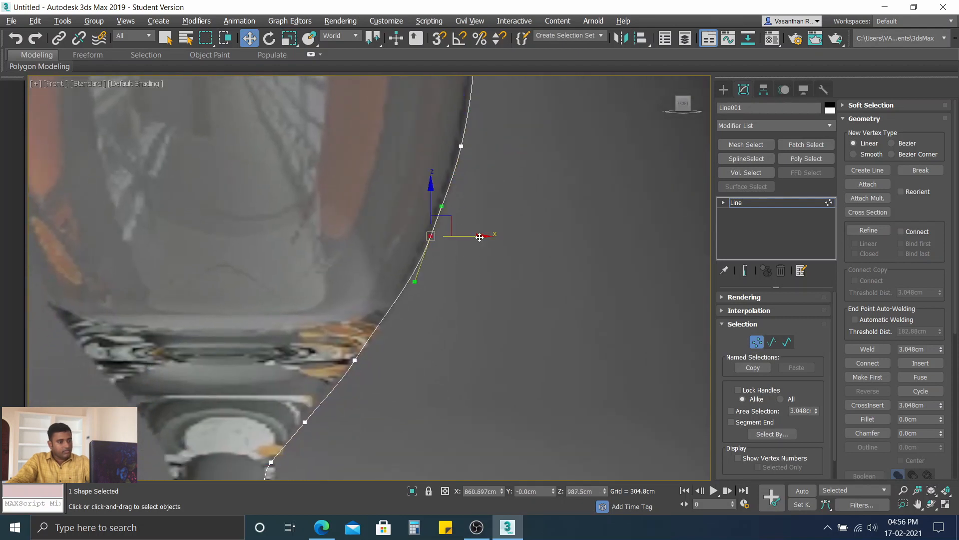
pyautogui.moveTo(480, 237); pyautogui.dragTo(480, 237)
# Step: Align the Bezier handles of the vertex at the bowl's base with the slope towards the stem, and deselect the vertex
pyautogui.scroll(2, 411, 308)
pyautogui.moveTo(412, 307); pyautogui.dragTo(428, 210, button='middle')
pyautogui.click(346, 288)
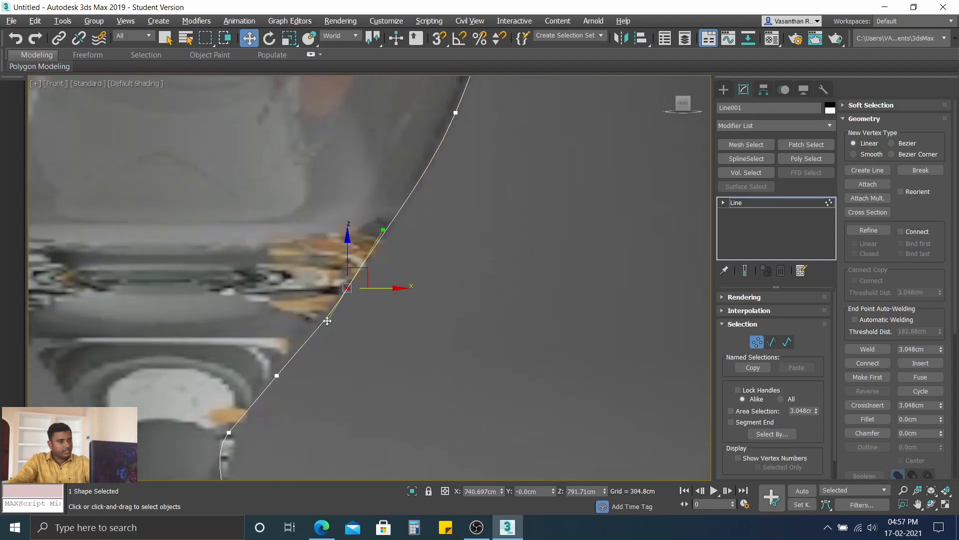
pyautogui.moveTo(324, 319); pyautogui.dragTo(324, 317)
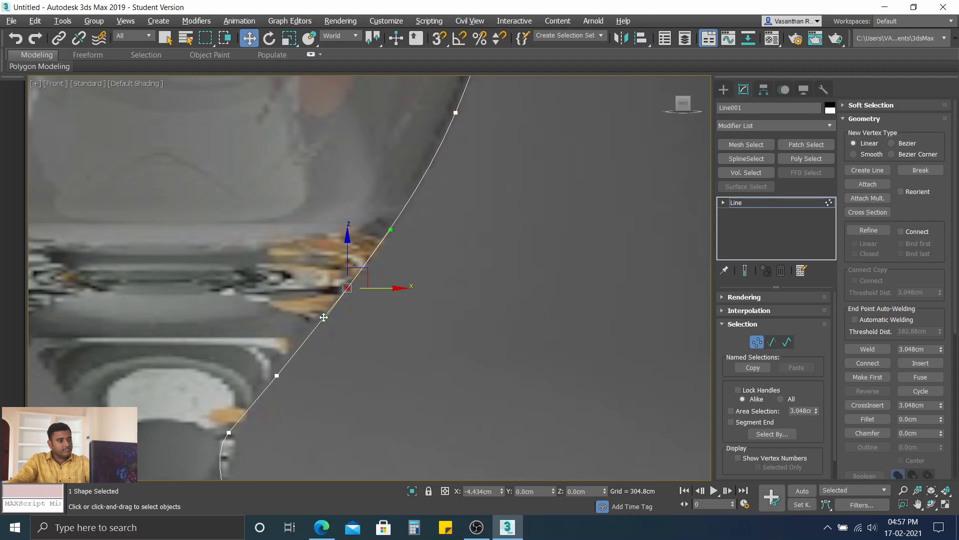
pyautogui.scroll(-5, 421, 247)
pyautogui.click(508, 211)
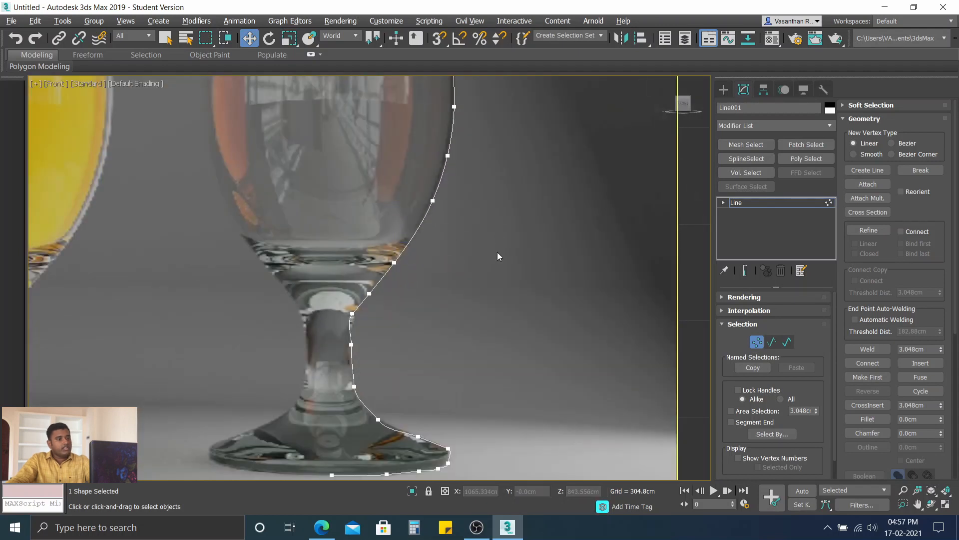
pyautogui.scroll(-3, 474, 223)
pyautogui.moveTo(474, 203); pyautogui.dragTo(476, 238, button='middle')
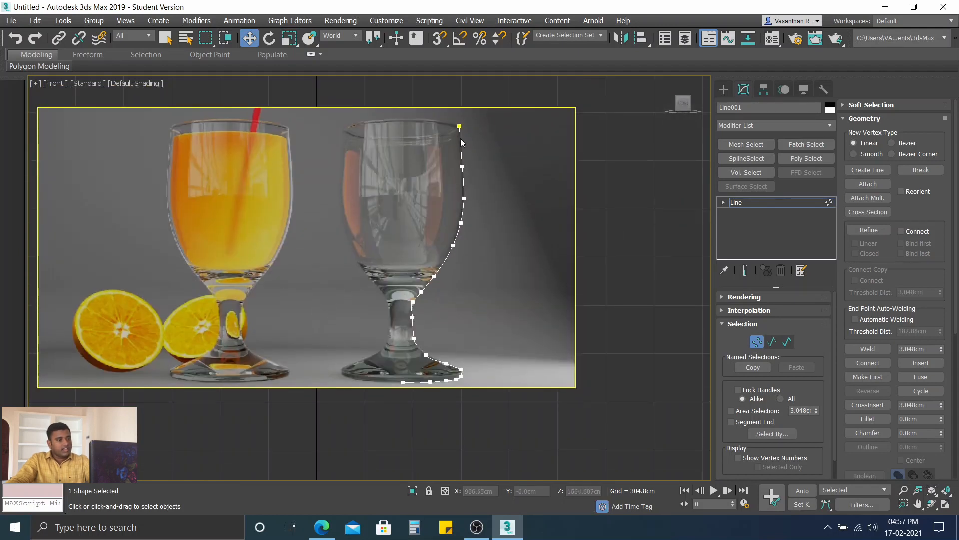
# Step: Refine the spline with a vertex between the rim and the vertex below, and move the bowl's widest vertex inward to X about 927 cm
pyautogui.scroll(3, 460, 141)
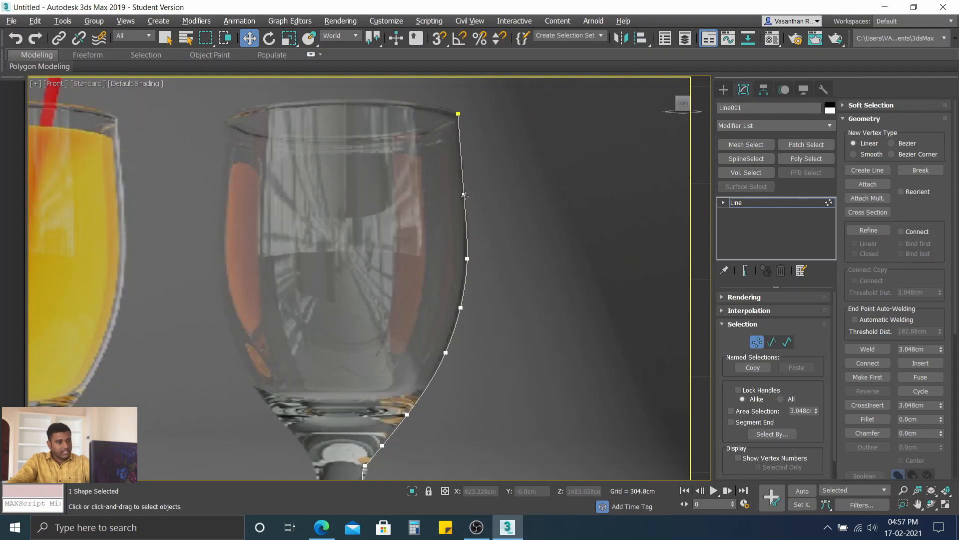
pyautogui.scroll(6, 465, 154)
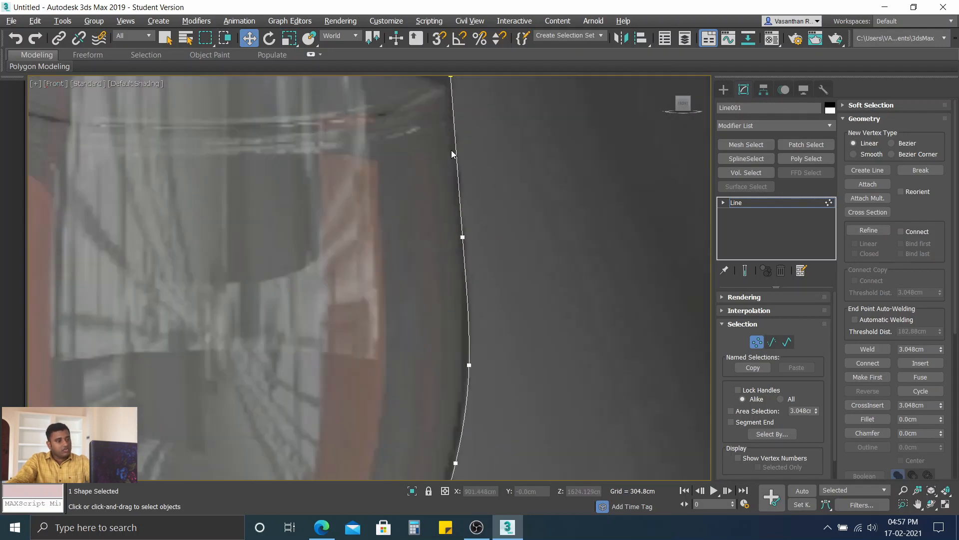
pyautogui.scroll(-5, 462, 158)
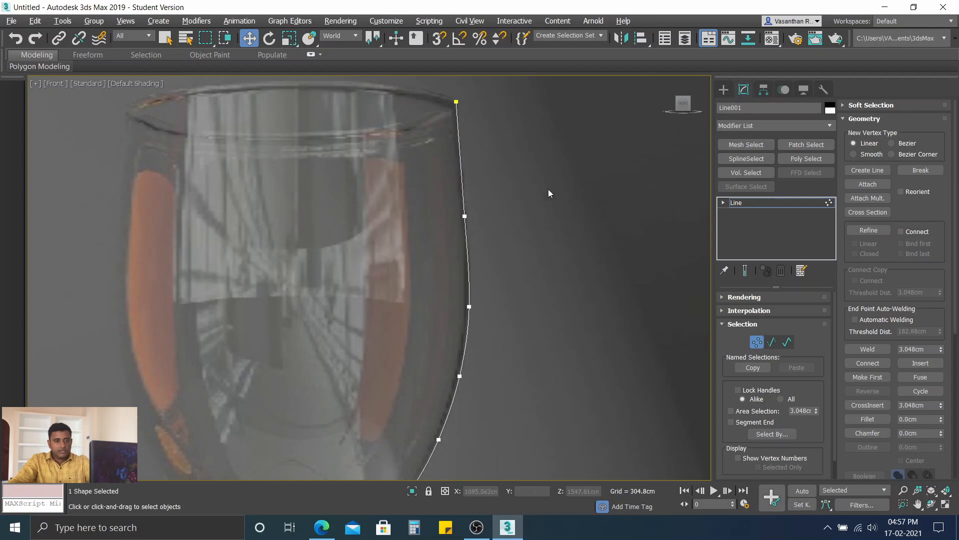
pyautogui.click(872, 231)
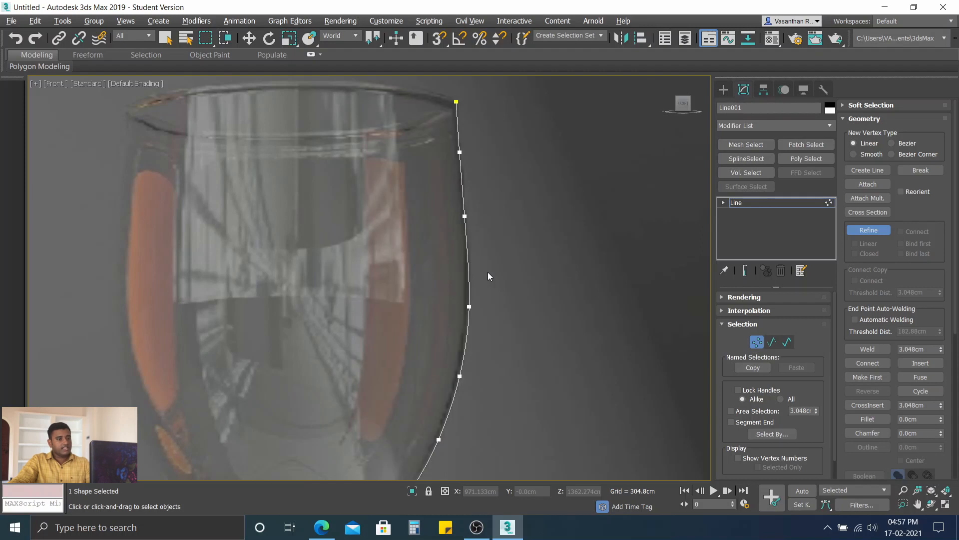
pyautogui.click(872, 229)
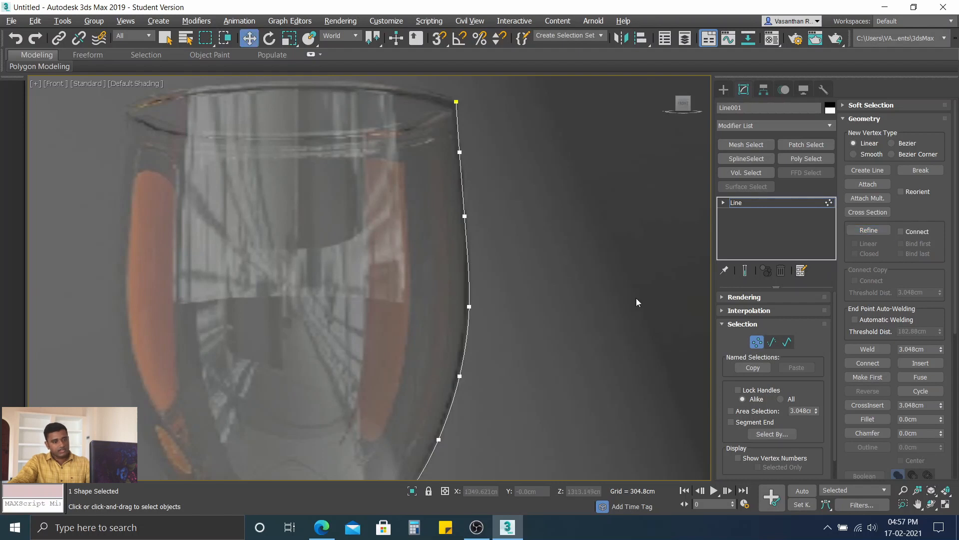
pyautogui.click(468, 307)
pyautogui.moveTo(521, 308); pyautogui.dragTo(517, 307)
# Step: Adjust the Bezier handle of the vertex at the top of the stem and shift the vertex horizontally outward
pyautogui.moveTo(494, 352); pyautogui.dragTo(498, 195, button='middle')
pyautogui.scroll(2, 465, 306)
pyautogui.moveTo(466, 307); pyautogui.dragTo(485, 155, button='middle')
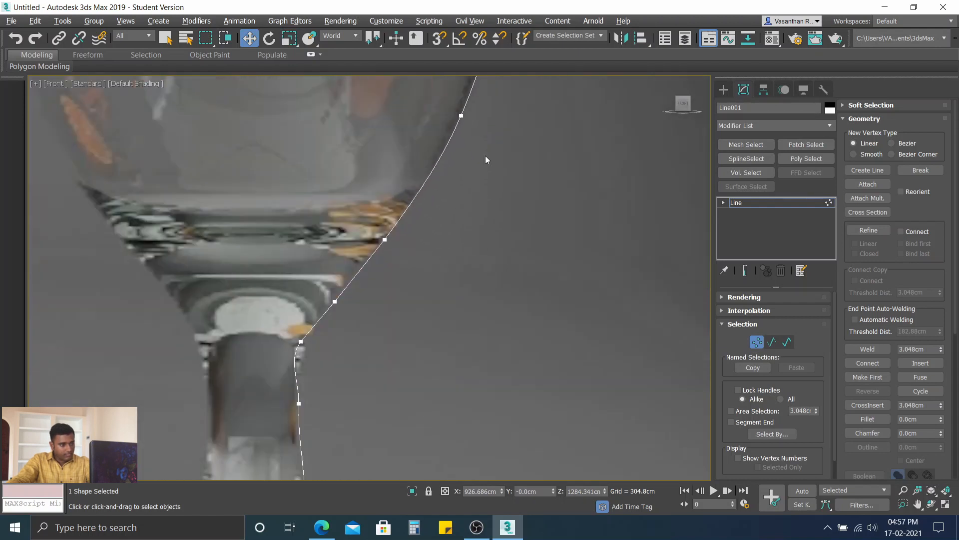
pyautogui.moveTo(344, 327); pyautogui.dragTo(369, 229, button='middle')
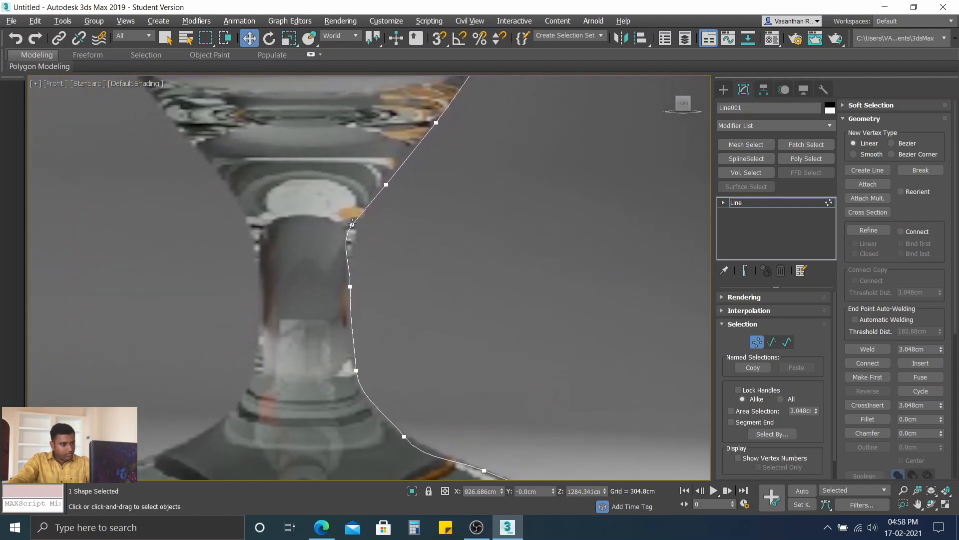
pyautogui.click(352, 223)
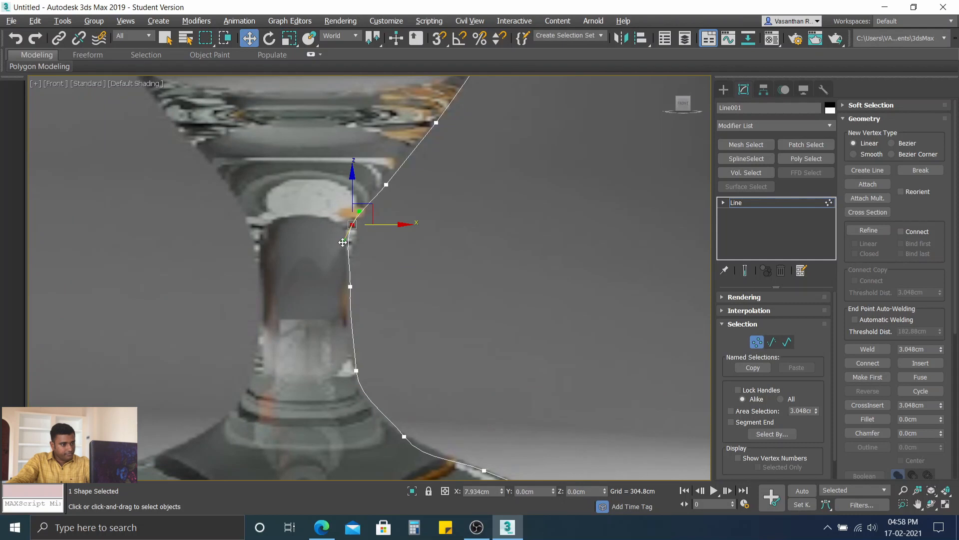
pyautogui.click(410, 227)
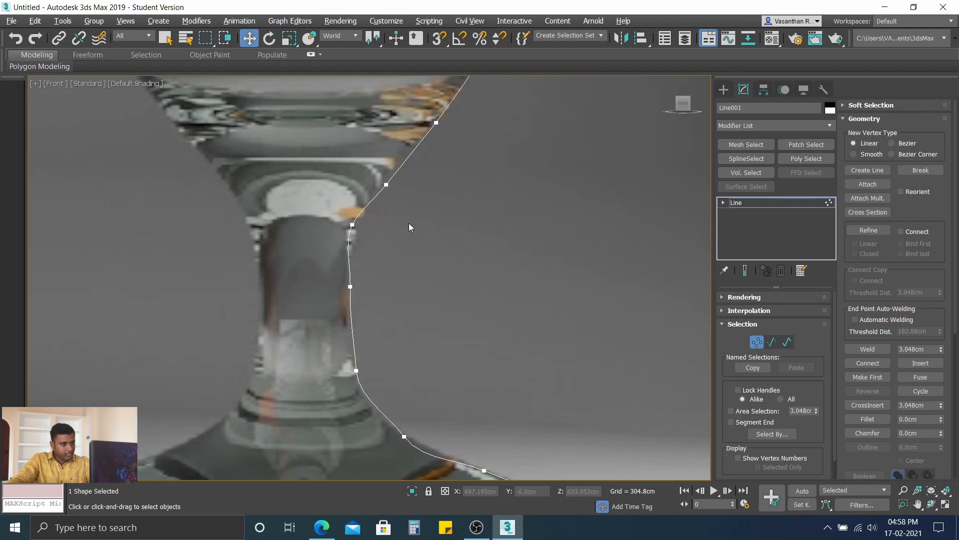
pyautogui.click(353, 225)
pyautogui.moveTo(395, 226); pyautogui.dragTo(402, 228)
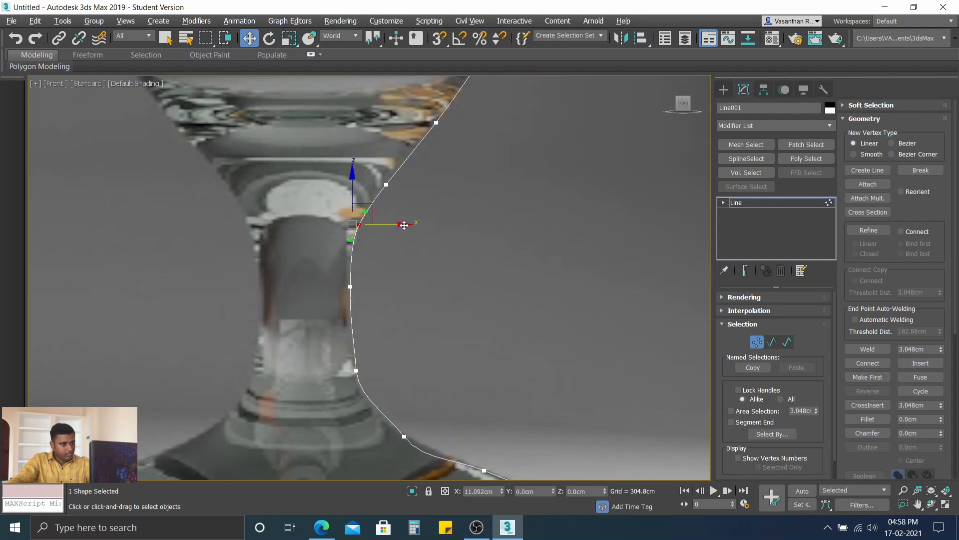
# Step: Nudge the mid-stem vertex slightly inward and reshape the Bezier handle of the lower stem vertex to smooth the flare, leaving nothing selected
pyautogui.click(351, 286)
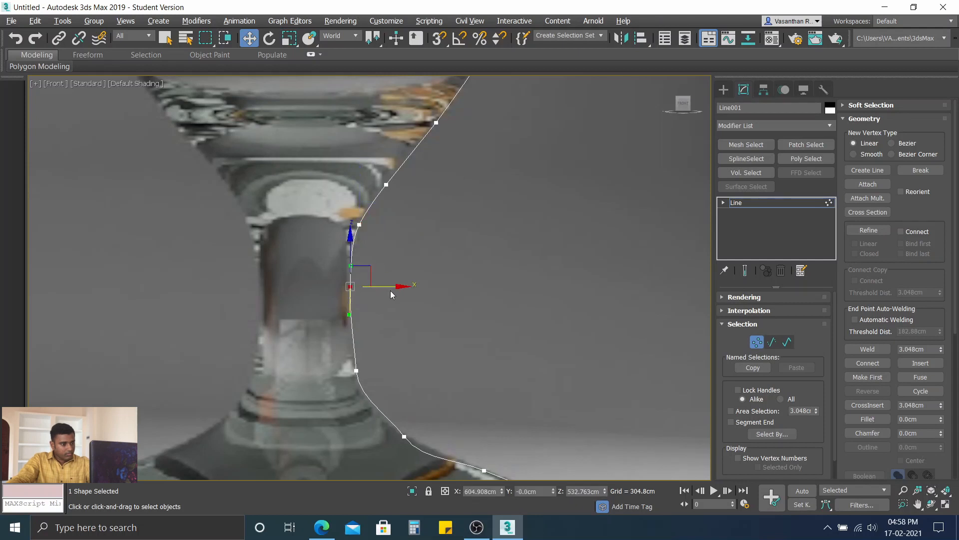
pyautogui.moveTo(396, 286); pyautogui.dragTo(394, 286)
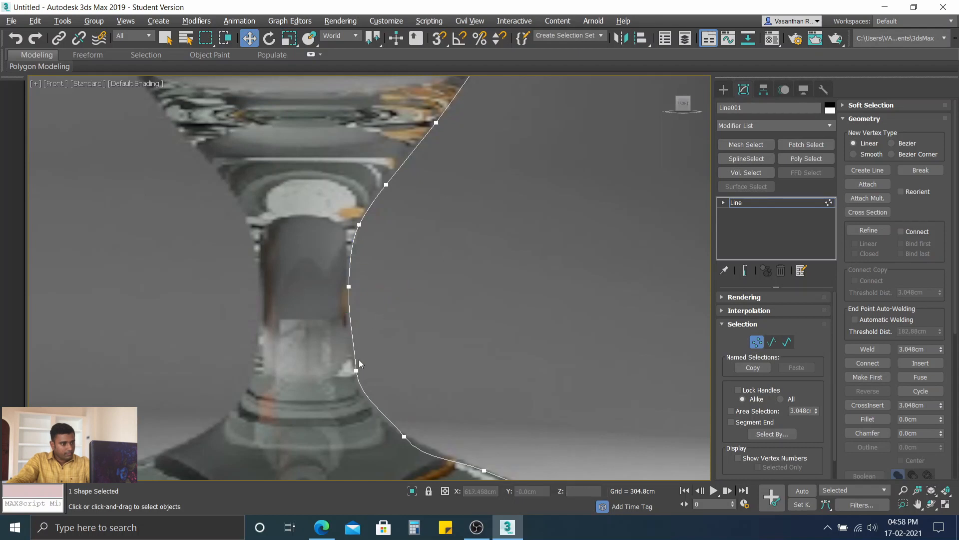
pyautogui.click(357, 370)
pyautogui.moveTo(358, 397); pyautogui.dragTo(362, 386)
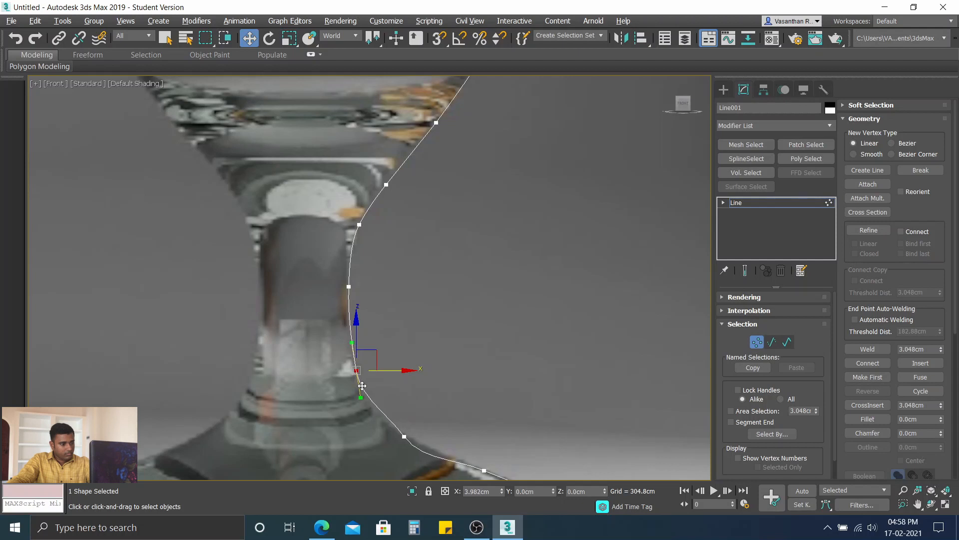
pyautogui.click(418, 409)
# Step: Move the vertex where the stem meets the foot outward to X about 698 cm and align its Bezier handles with the foot's slope
pyautogui.moveTo(415, 412); pyautogui.dragTo(386, 286, button='middle')
pyautogui.click(376, 310)
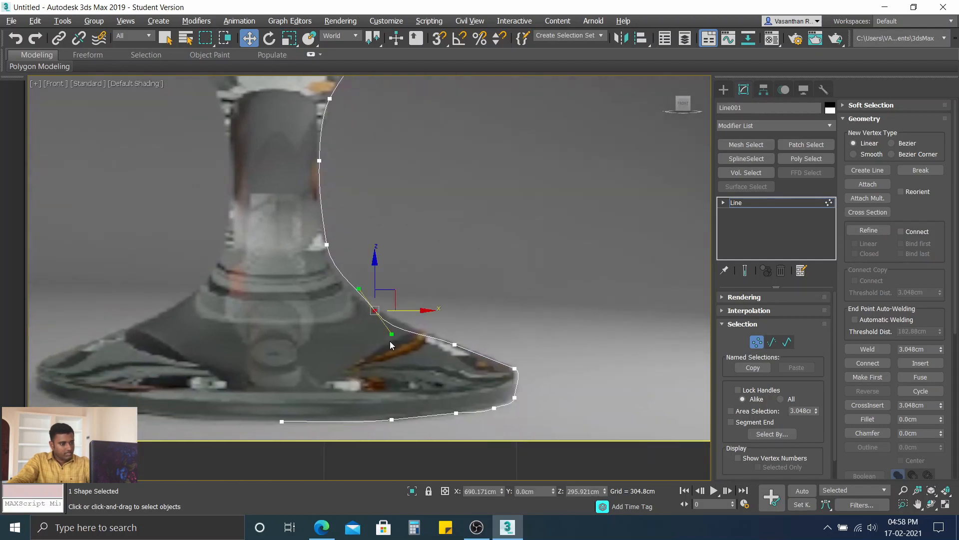
pyautogui.moveTo(393, 332); pyautogui.dragTo(429, 311)
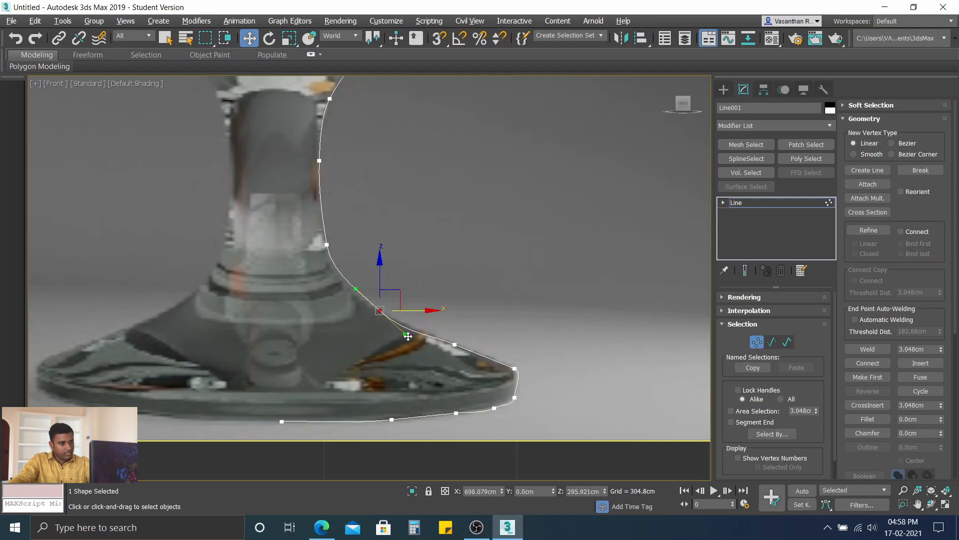
pyautogui.moveTo(406, 333); pyautogui.dragTo(417, 330)
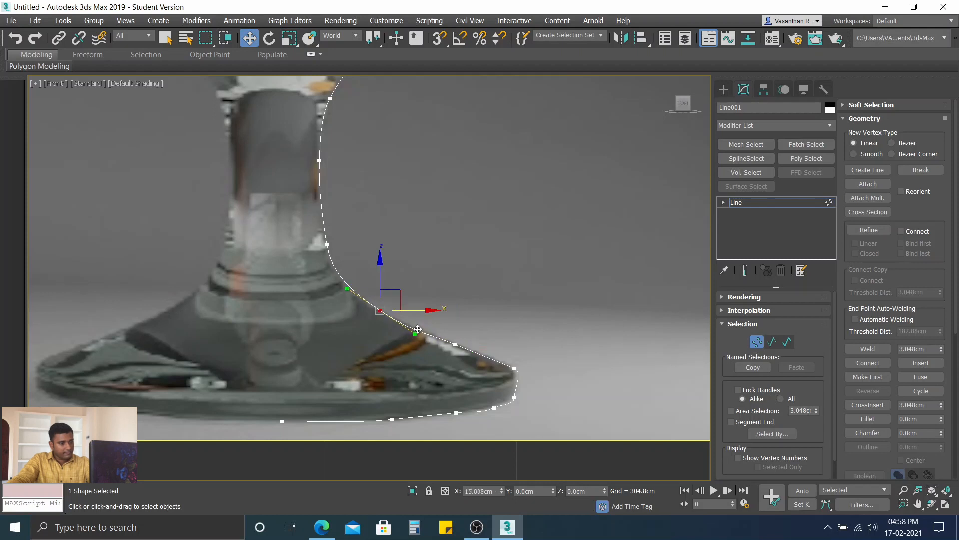
pyautogui.click(468, 322)
# Step: Move the foot's mid-slope vertex to X about 811 cm, Z about 244 cm, and fine-tune the Bezier handle of the vertex above it
pyautogui.click(458, 348)
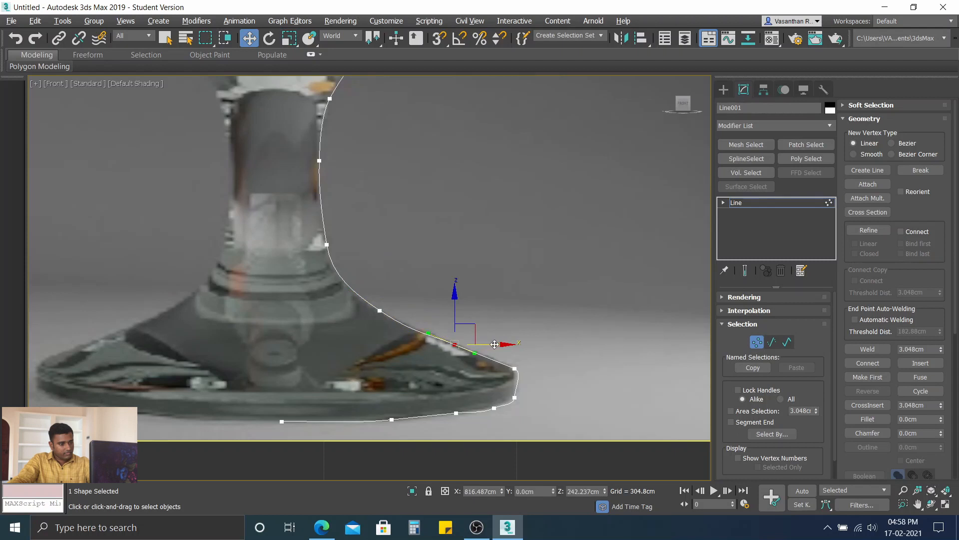
pyautogui.moveTo(500, 344); pyautogui.dragTo(497, 344)
pyautogui.moveTo(453, 297); pyautogui.dragTo(452, 294)
pyautogui.click(380, 311)
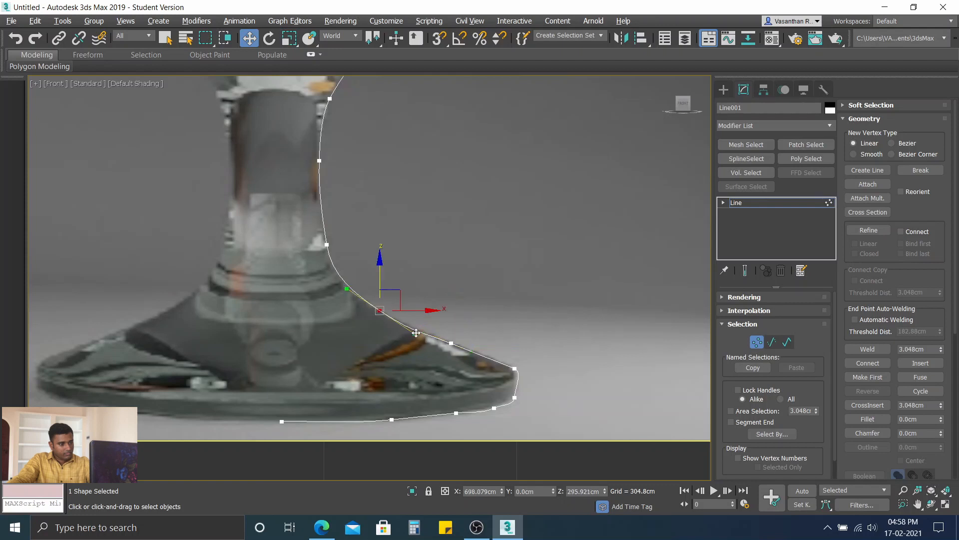
pyautogui.moveTo(416, 332); pyautogui.dragTo(415, 328)
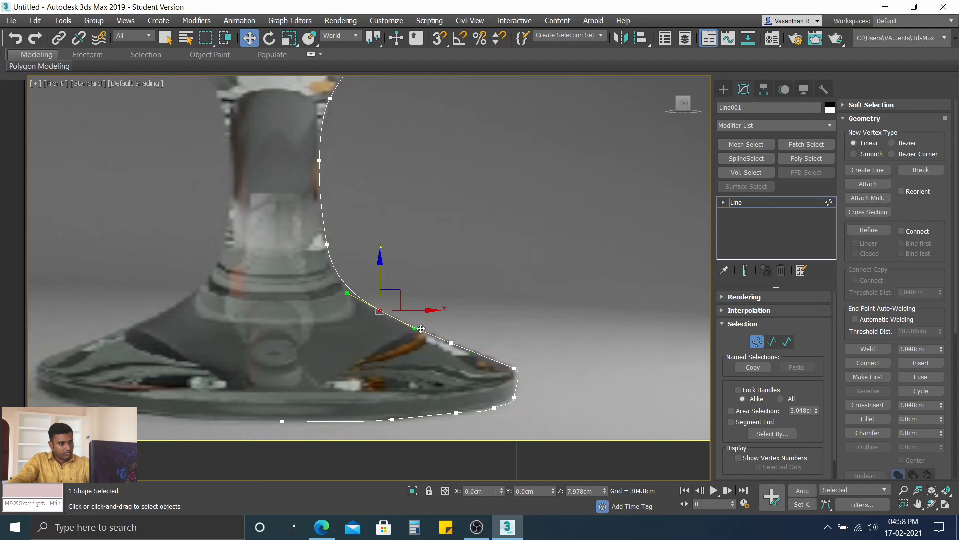
# Step: Fine-tune the foot's mid-slope vertex by shifting it slightly outward along the glass edge, and deselect it
pyautogui.click(451, 344)
pyautogui.moveTo(472, 351); pyautogui.dragTo(475, 353)
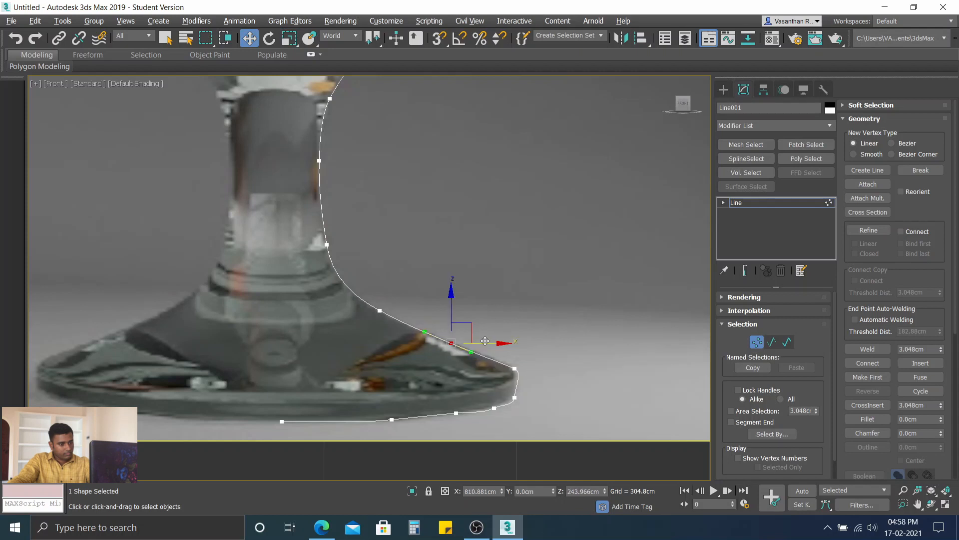
pyautogui.moveTo(450, 294); pyautogui.dragTo(450, 294)
pyautogui.moveTo(500, 341); pyautogui.dragTo(503, 342)
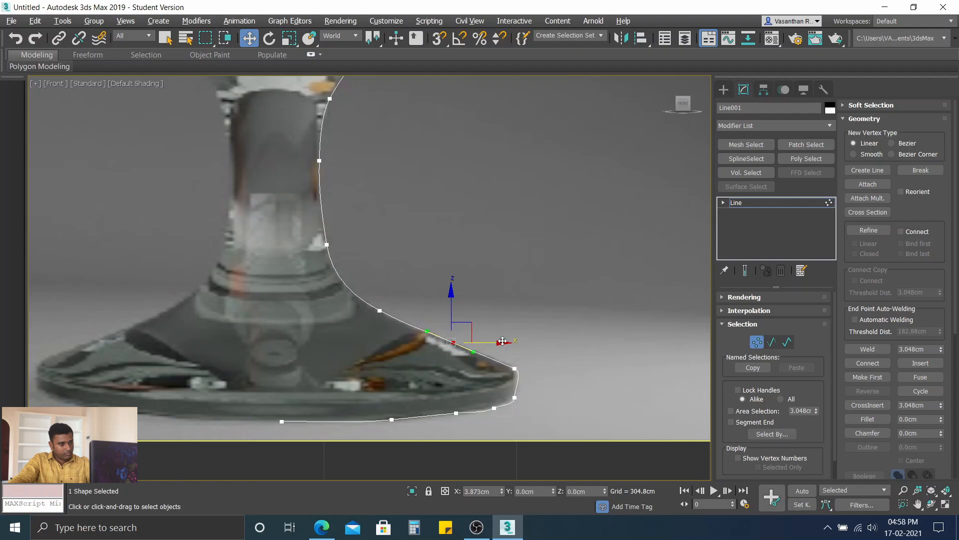
pyautogui.click(567, 381)
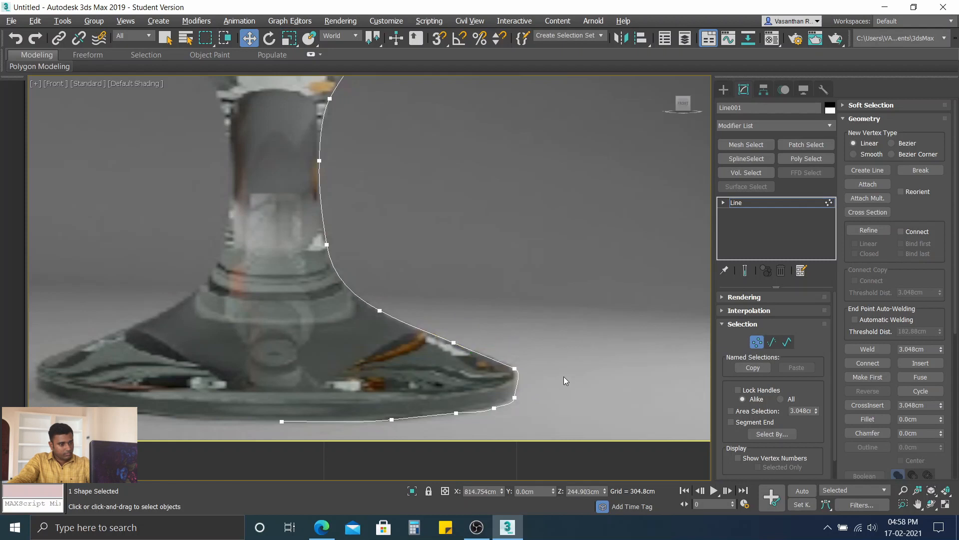
# Step: Move the upper vertex at the foot's outer edge to X about 904 cm and Z about 208 cm
pyautogui.click(514, 368)
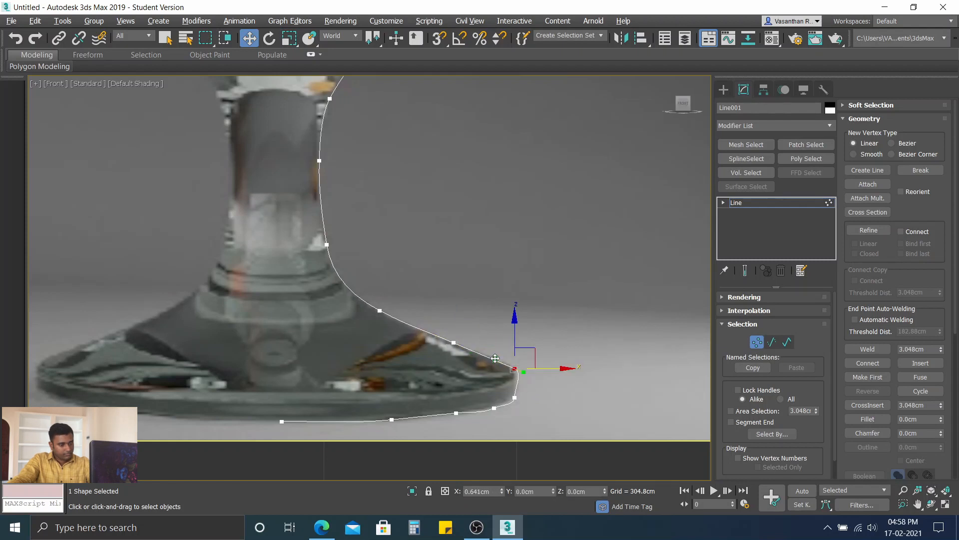
pyautogui.scroll(5, 533, 391)
pyautogui.click(578, 382)
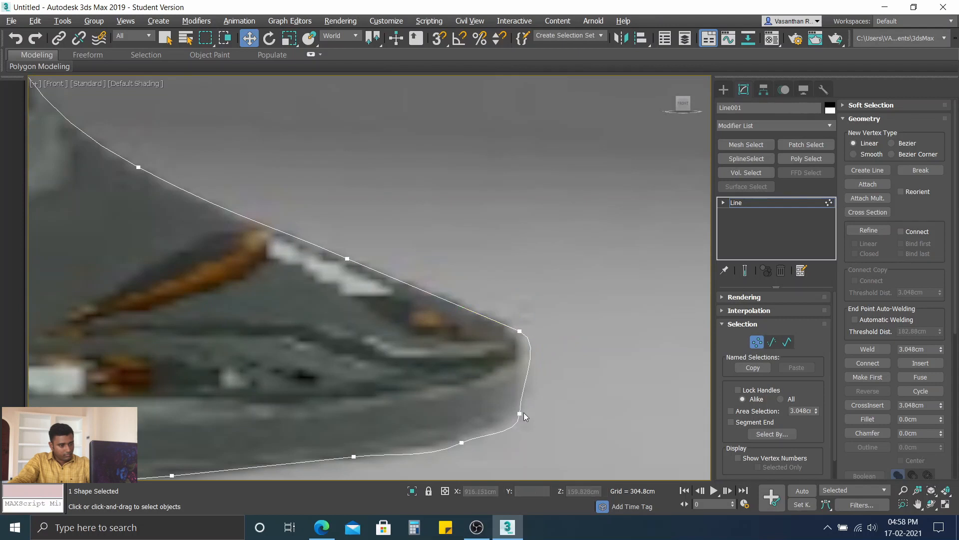
pyautogui.click(520, 329)
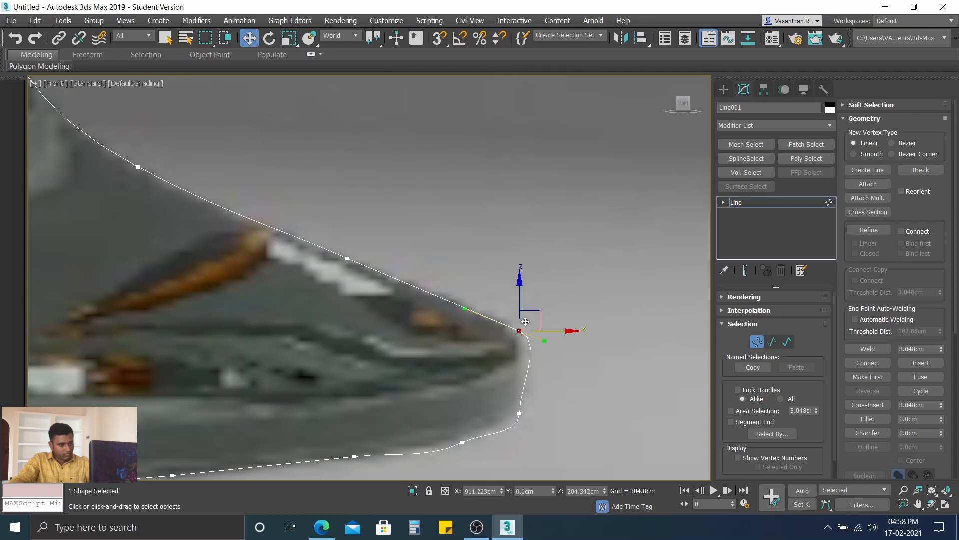
pyautogui.moveTo(564, 331); pyautogui.dragTo(550, 317)
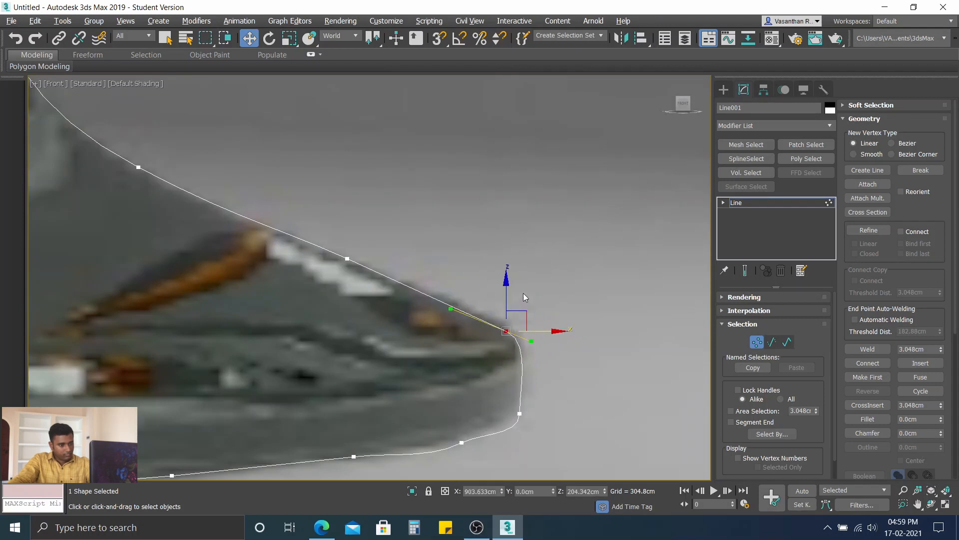
pyautogui.moveTo(506, 281); pyautogui.dragTo(509, 275)
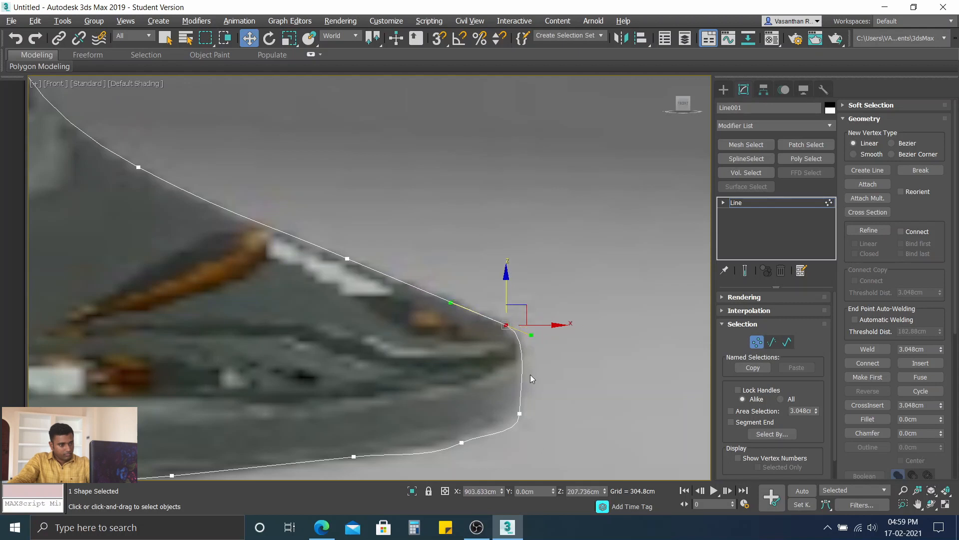
# Step: Adjust the Bezier handles of the two vertices on the foot's lower outer corner to round the curve into the underside
pyautogui.click(520, 413)
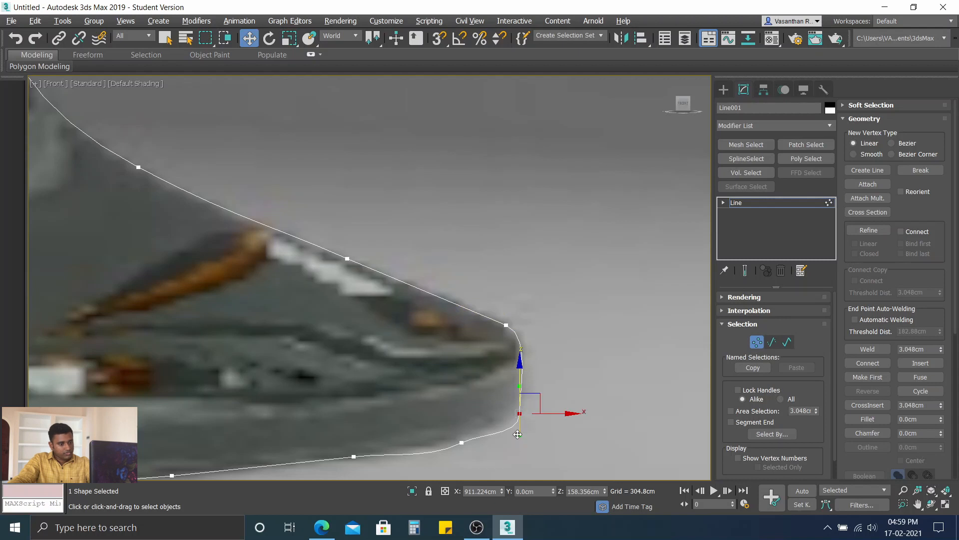
pyautogui.moveTo(518, 435); pyautogui.dragTo(517, 423)
pyautogui.click(456, 444)
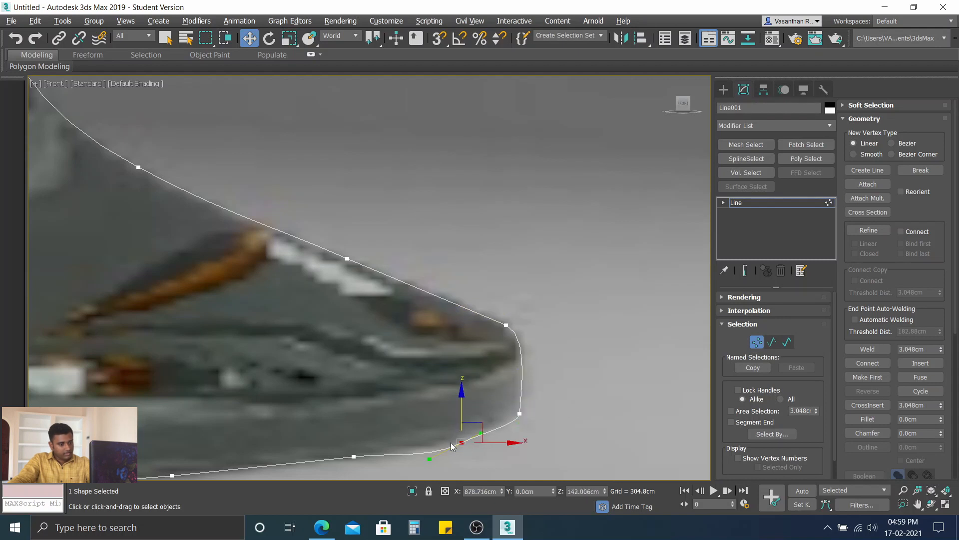
pyautogui.moveTo(430, 459); pyautogui.dragTo(429, 450)
pyautogui.click(345, 396)
# Step: Lower the outer underside vertex to Z about 131 cm and level the Bezier handle of the next vertex towards the foot's centre
pyautogui.moveTo(353, 401); pyautogui.dragTo(402, 276, button='middle')
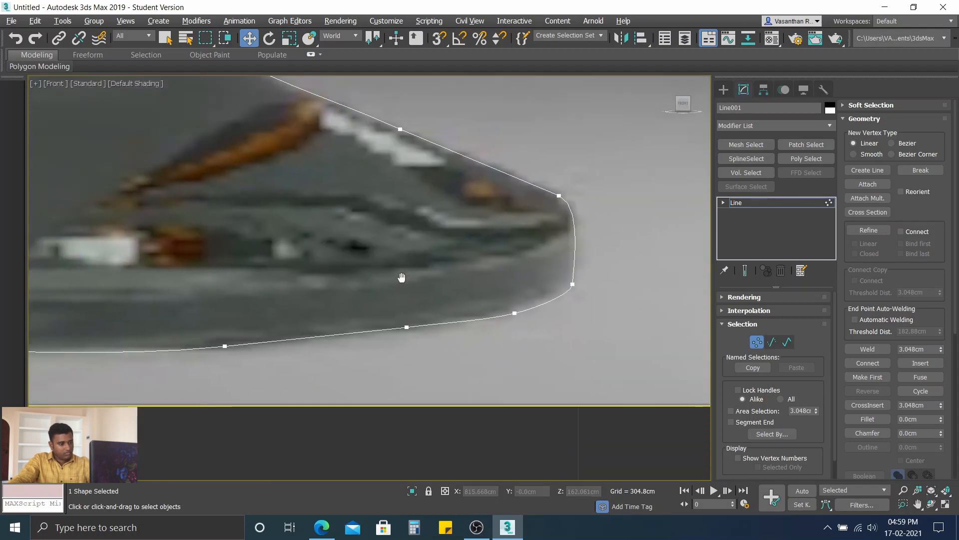
pyautogui.click(405, 327)
pyautogui.moveTo(408, 274); pyautogui.dragTo(407, 285)
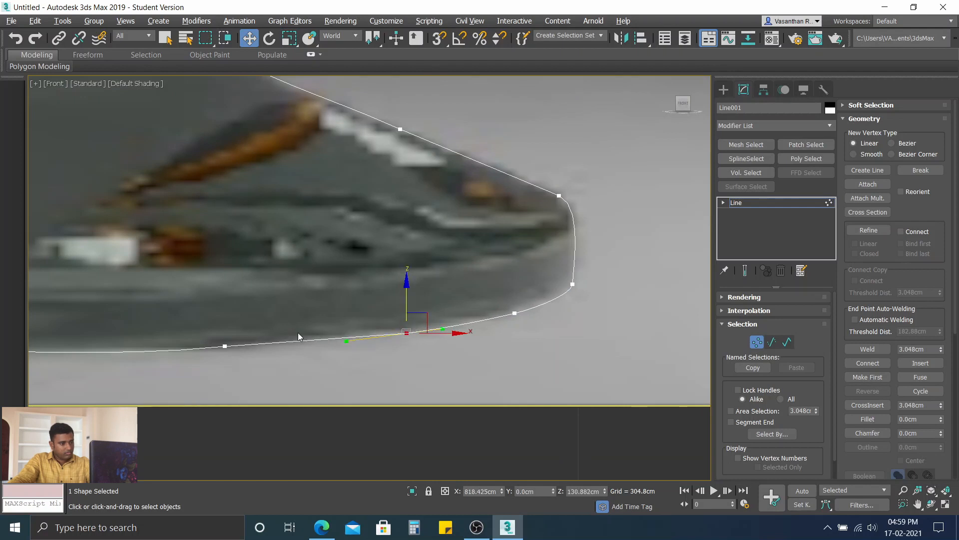
pyautogui.click(226, 346)
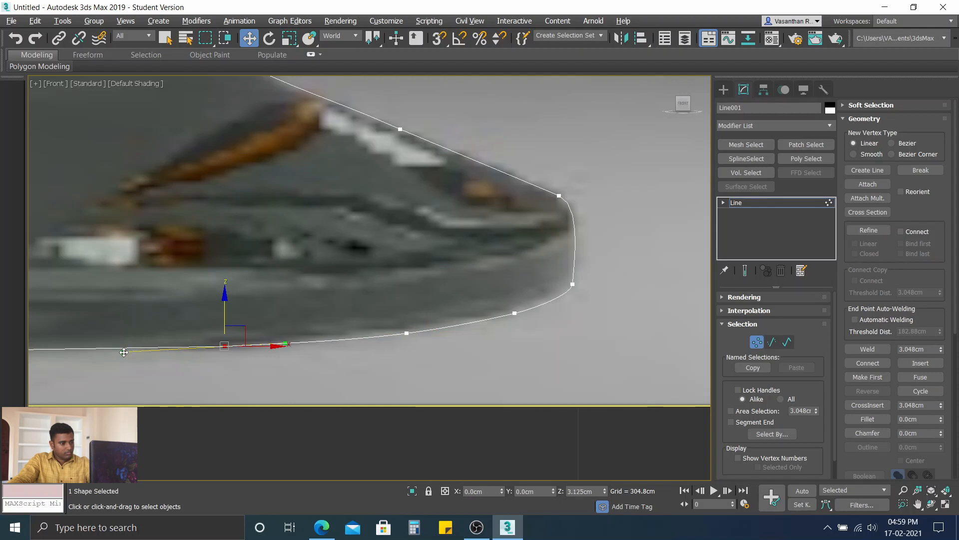
pyautogui.click(121, 308)
# Step: Examine the whole traced profile from the foot up to the rim against the glass in the reference image
pyautogui.scroll(-3, 121, 308)
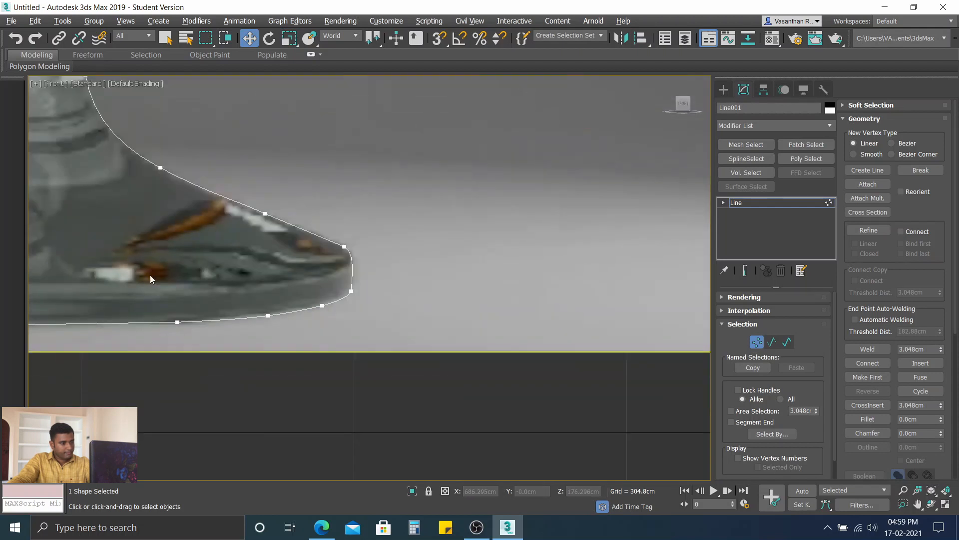
pyautogui.moveTo(150, 278); pyautogui.dragTo(334, 288, button='middle')
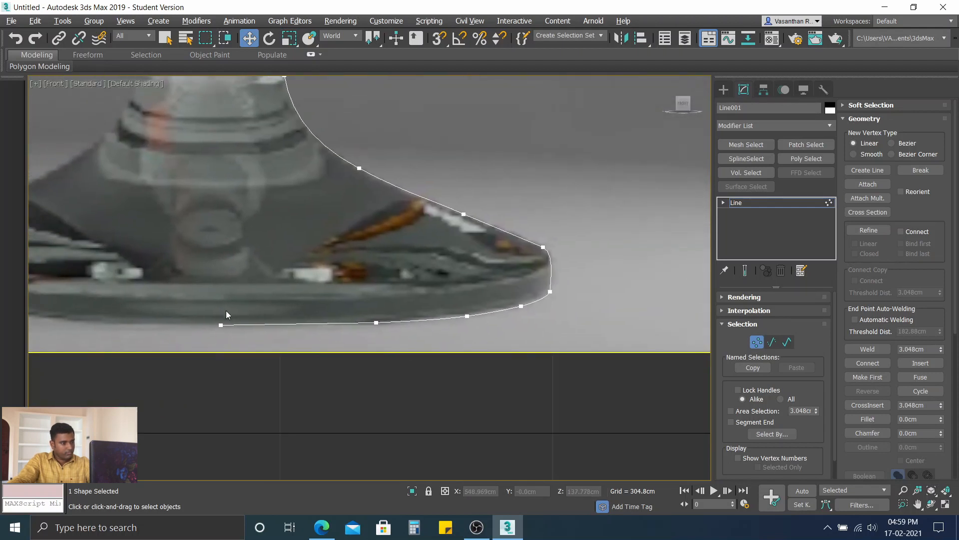
pyautogui.scroll(-5, 270, 297)
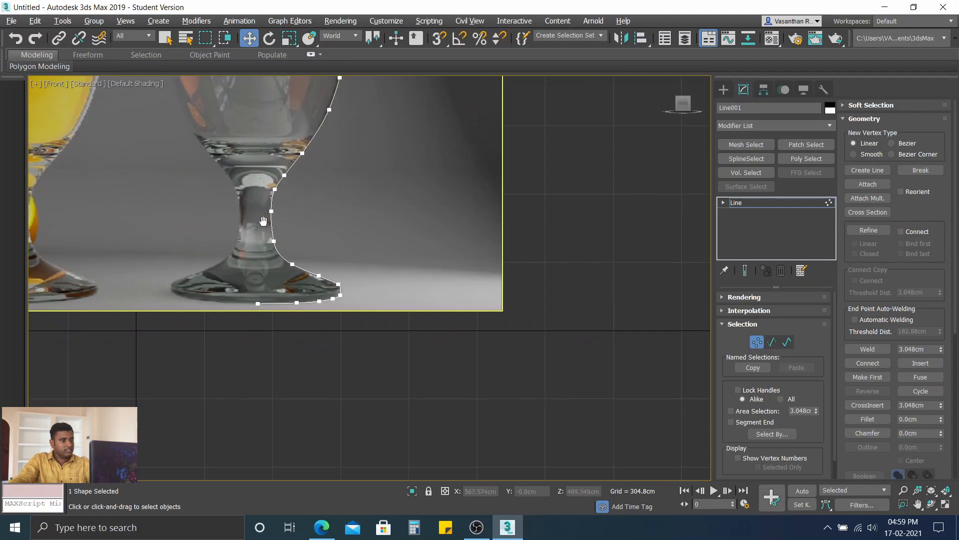
pyautogui.moveTo(264, 221); pyautogui.dragTo(313, 301, button='middle')
pyautogui.moveTo(401, 192); pyautogui.dragTo(414, 282, button='middle')
pyautogui.scroll(-2, 414, 282)
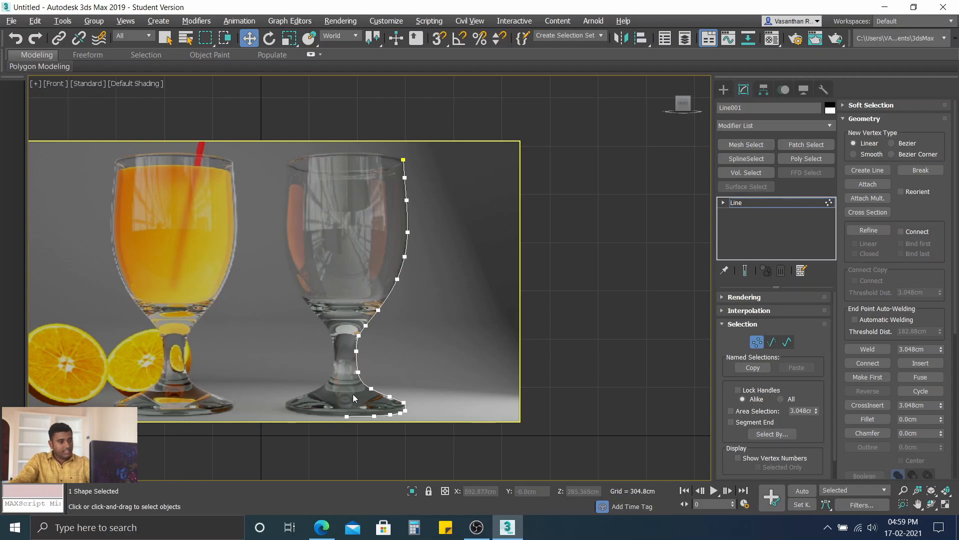
pyautogui.click(347, 416)
pyautogui.scroll(5, 337, 420)
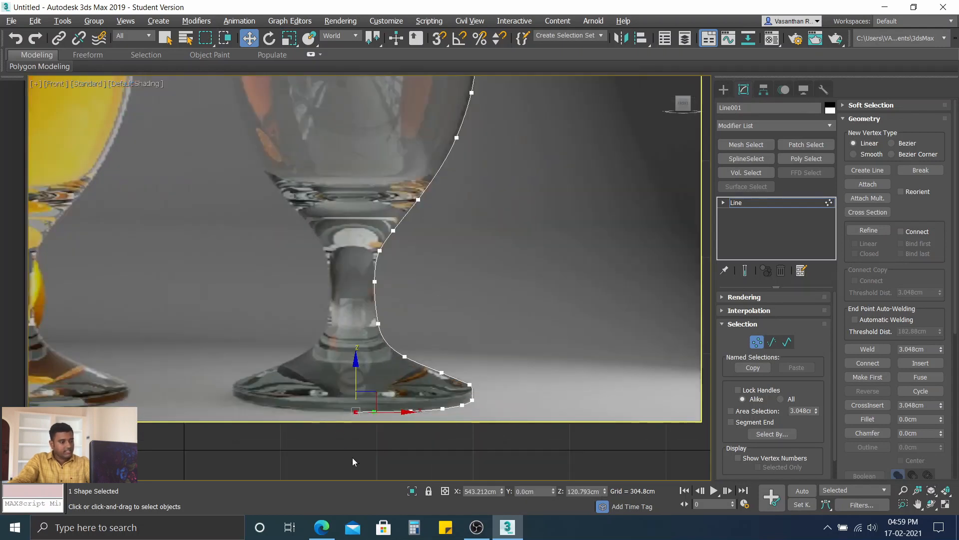
pyautogui.click(356, 445)
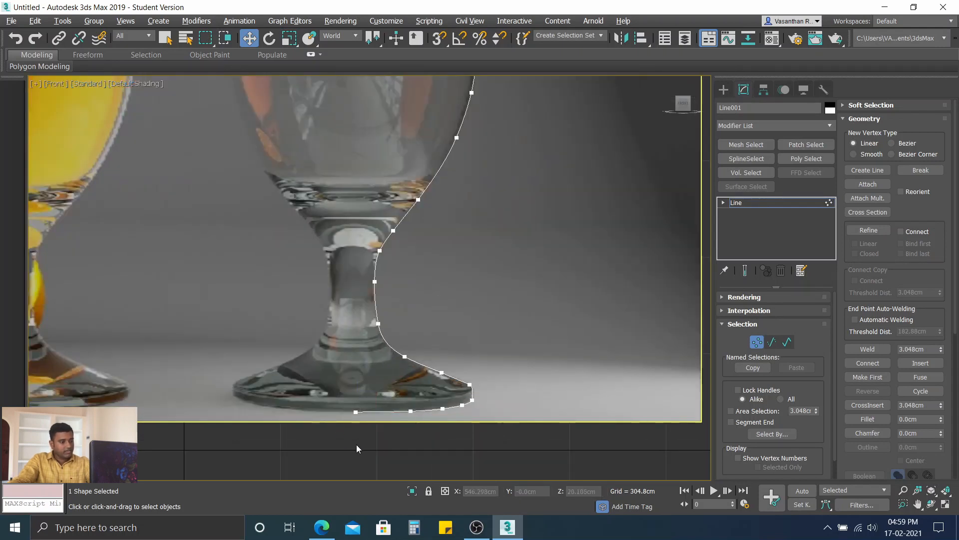
pyautogui.click(355, 411)
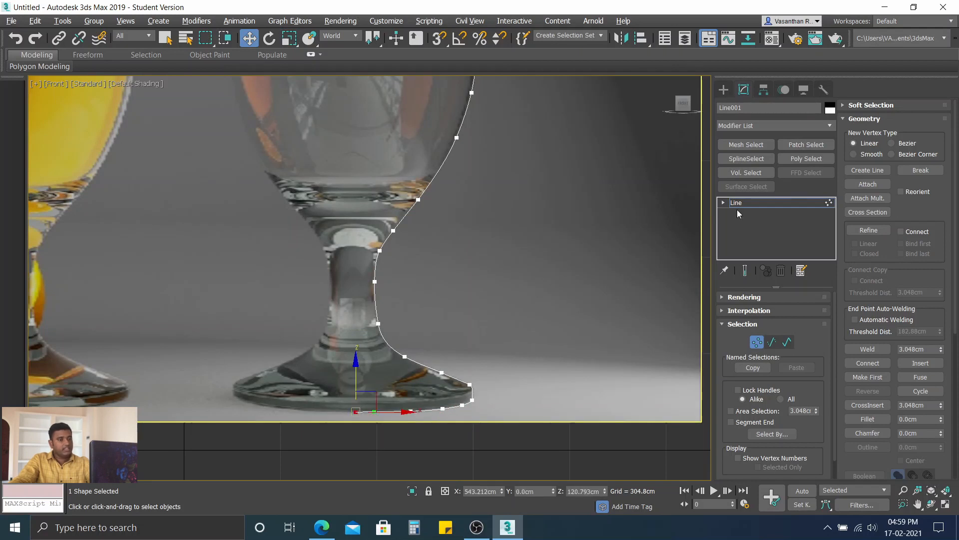
pyautogui.click(771, 127)
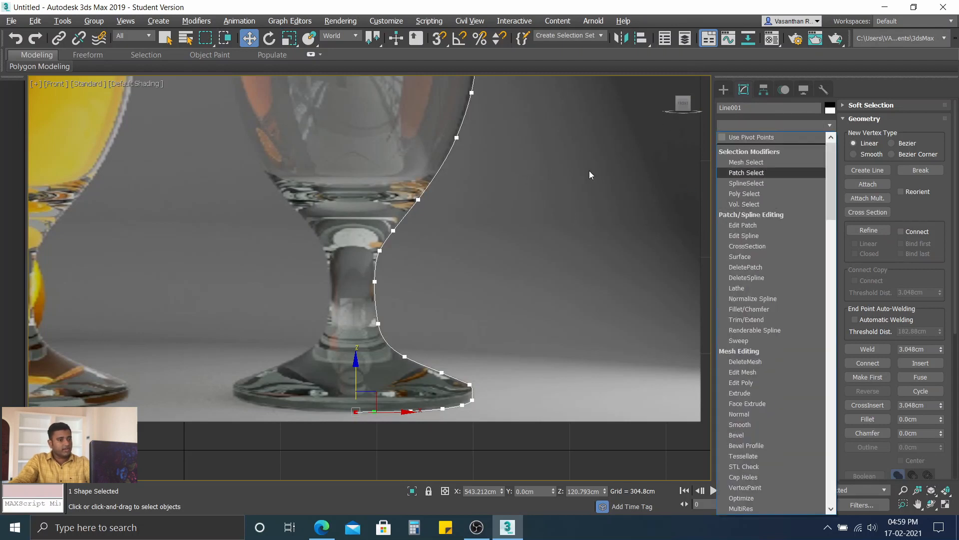
pyautogui.scroll(-3, 484, 179)
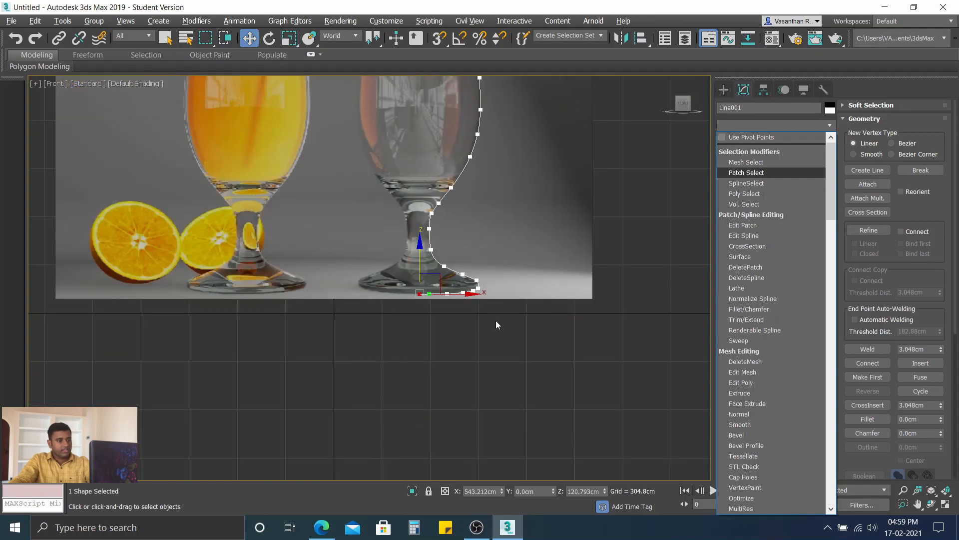
pyautogui.click(511, 303)
# Step: Try the Lathe modifier with a lower-bowl vertex of the profile selected, and undo it
pyautogui.click(470, 158)
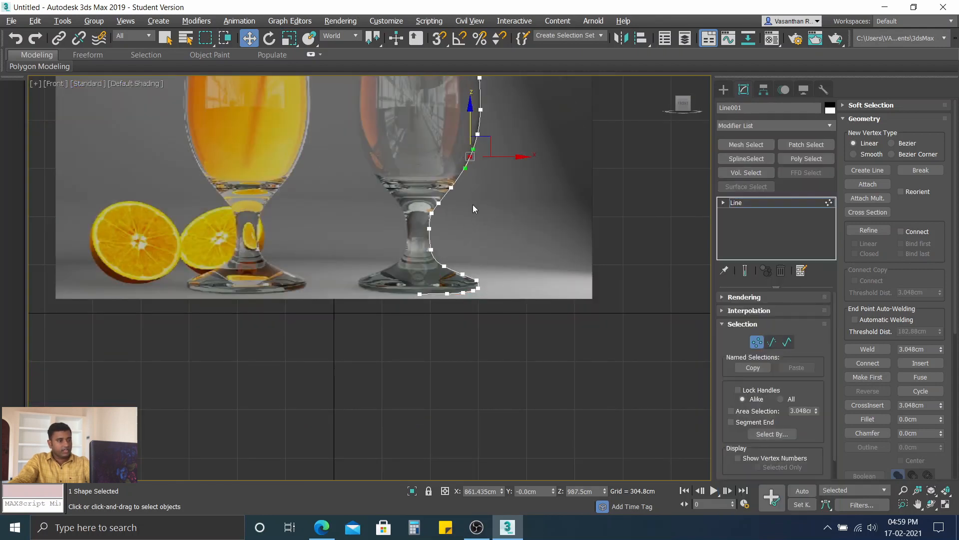
pyautogui.moveTo(473, 205); pyautogui.dragTo(481, 305, button='middle')
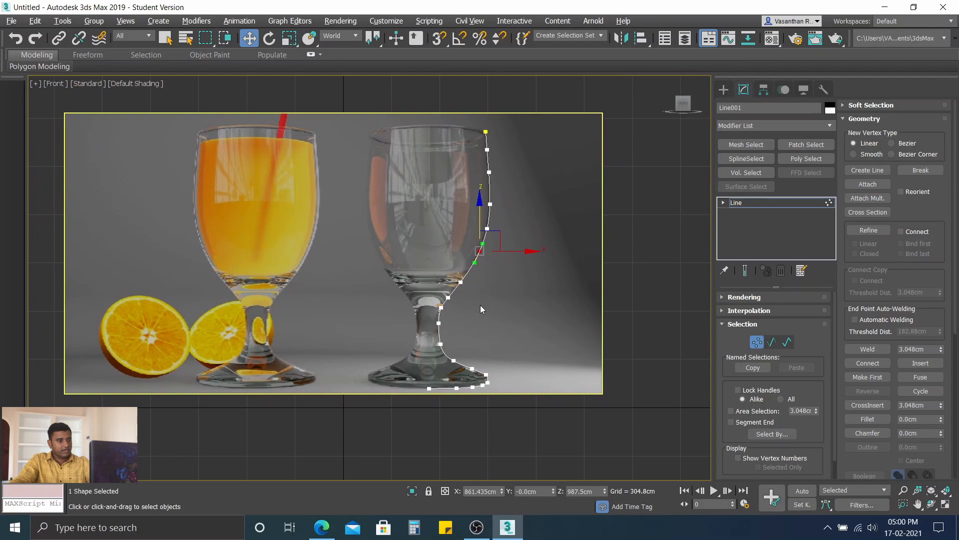
pyautogui.click(748, 124)
pyautogui.write('l')
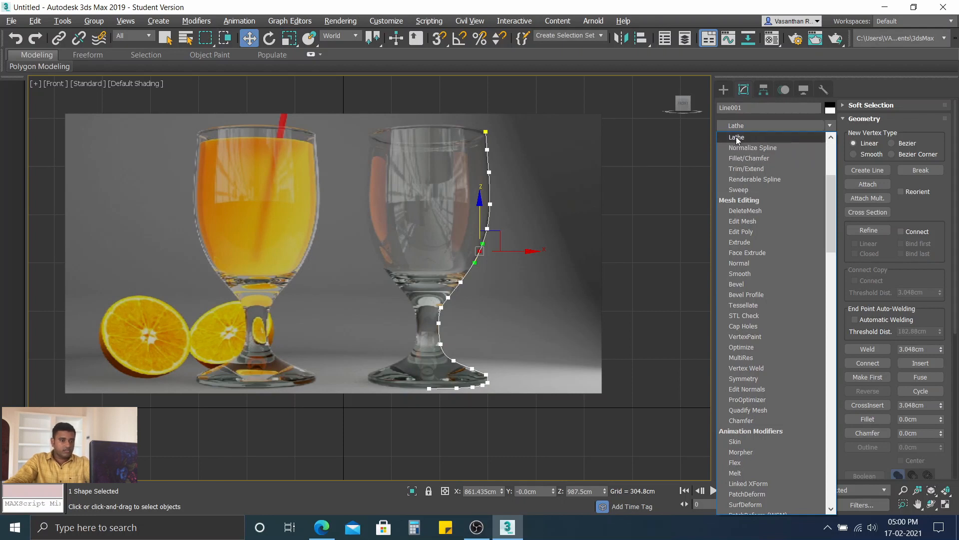
pyautogui.click(736, 137)
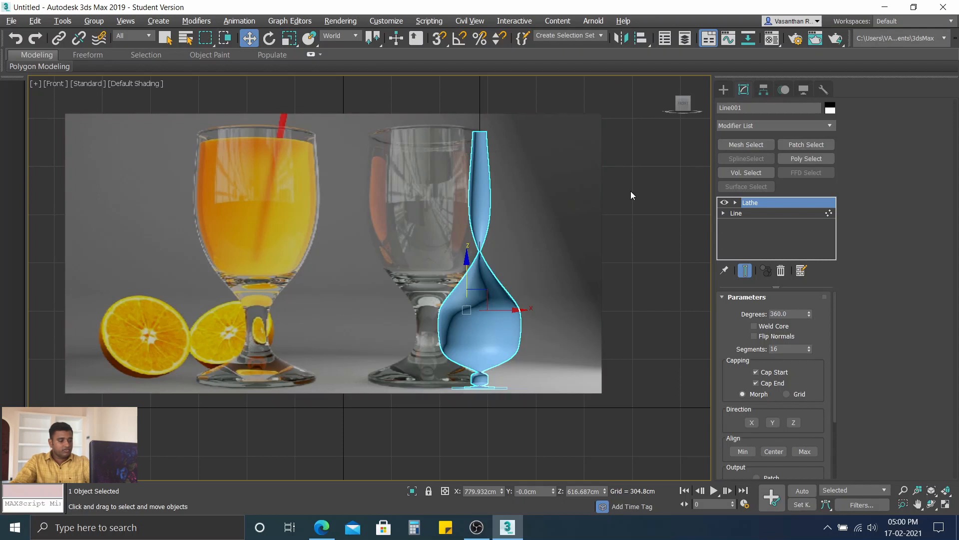
pyautogui.hotkey('ctrl', 'z')
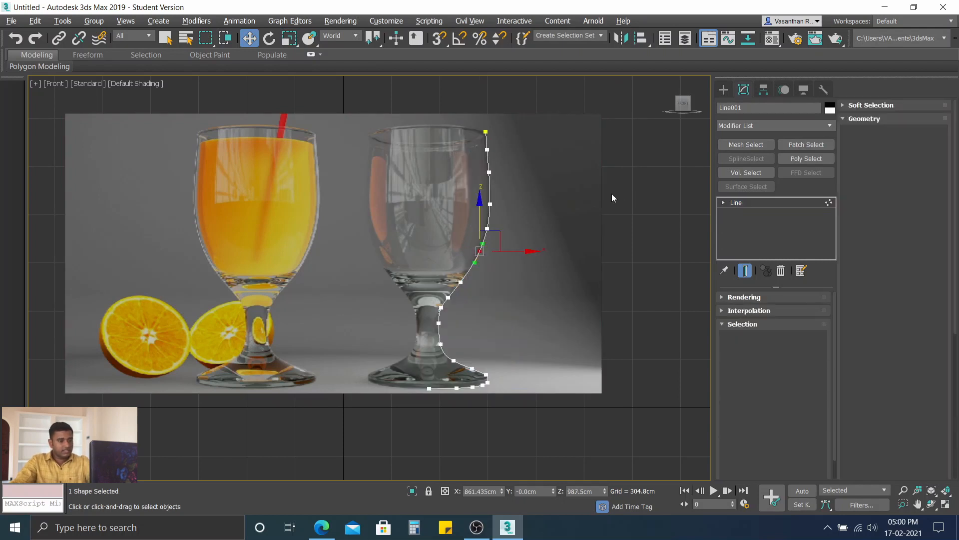
# Step: Select the profile's end vertex at the foot's centre and apply the Lathe modifier to revolve the outline into a glass
pyautogui.click(429, 388)
pyautogui.click(439, 415)
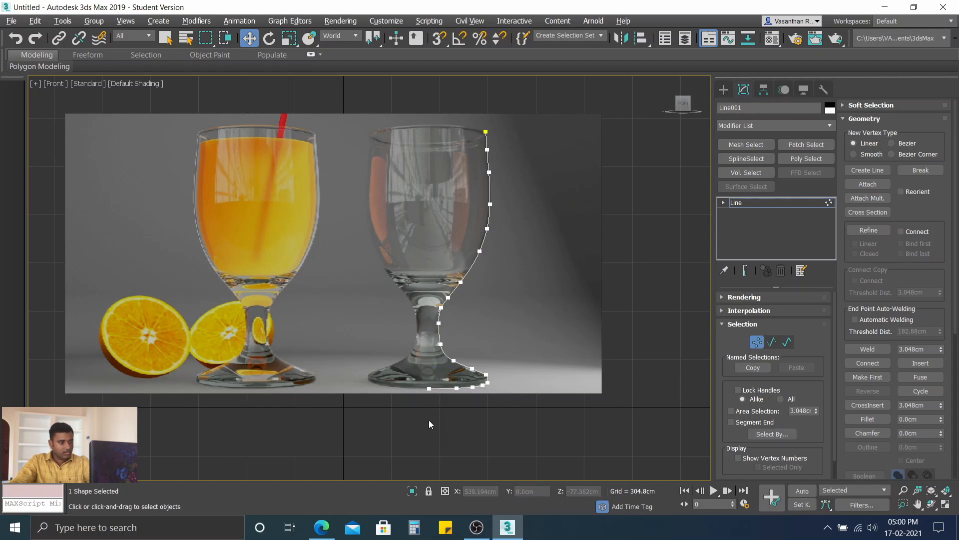
pyautogui.click(429, 388)
pyautogui.click(781, 127)
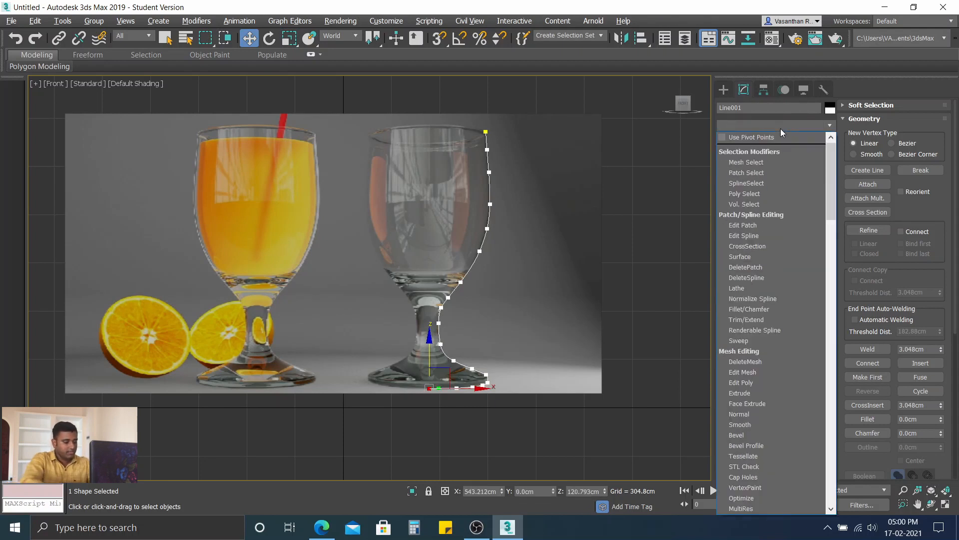
pyautogui.press('l')
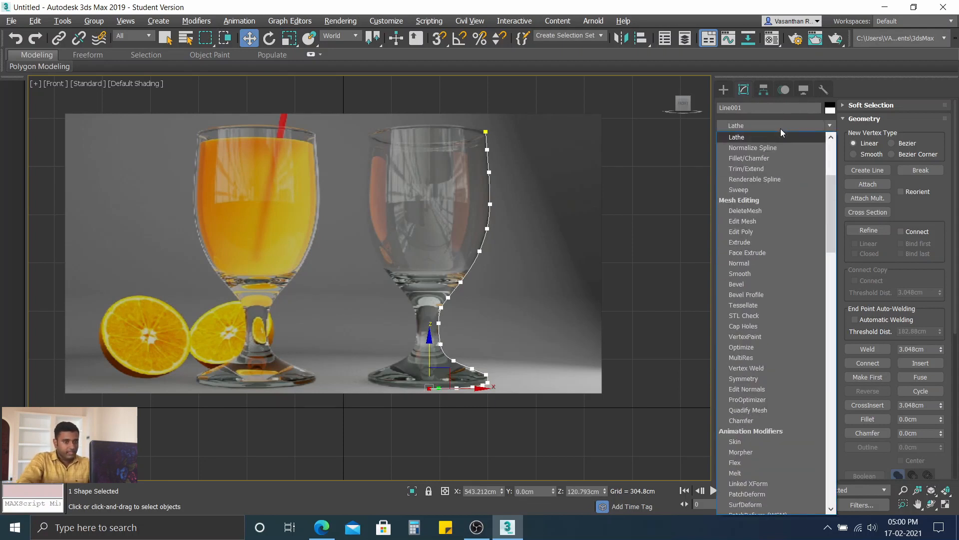
pyautogui.click(769, 138)
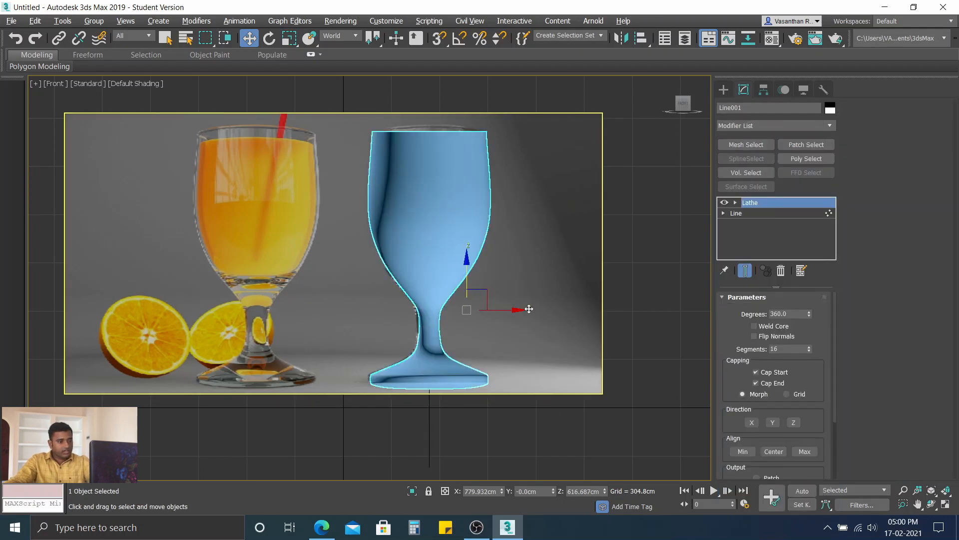
# Step: Move the reference image plane back behind the lathed glass along the Y axis to about 1564 cm
pyautogui.click(505, 431)
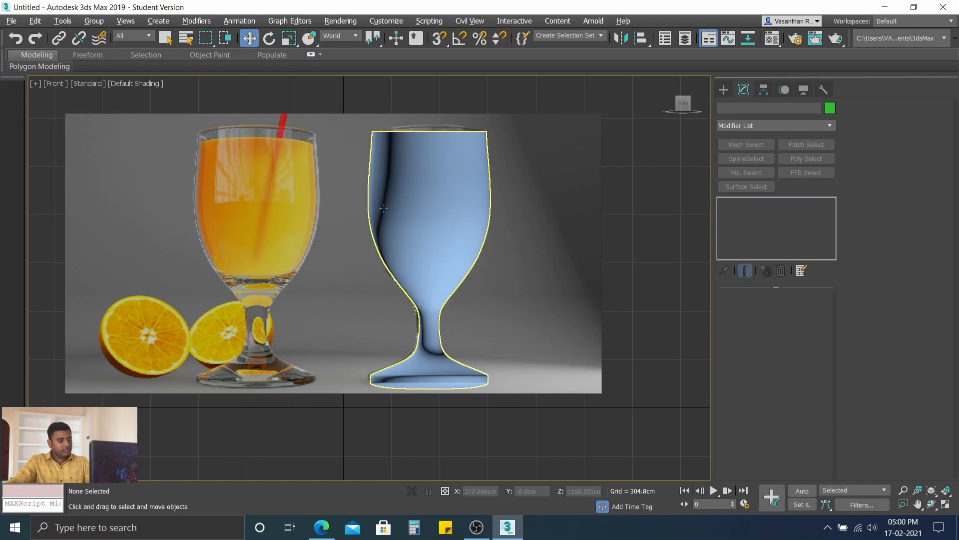
pyautogui.keyDown('alt'); pyautogui.moveTo(382, 133); pyautogui.dragTo(388, 167, button='middle'); pyautogui.keyUp('alt')
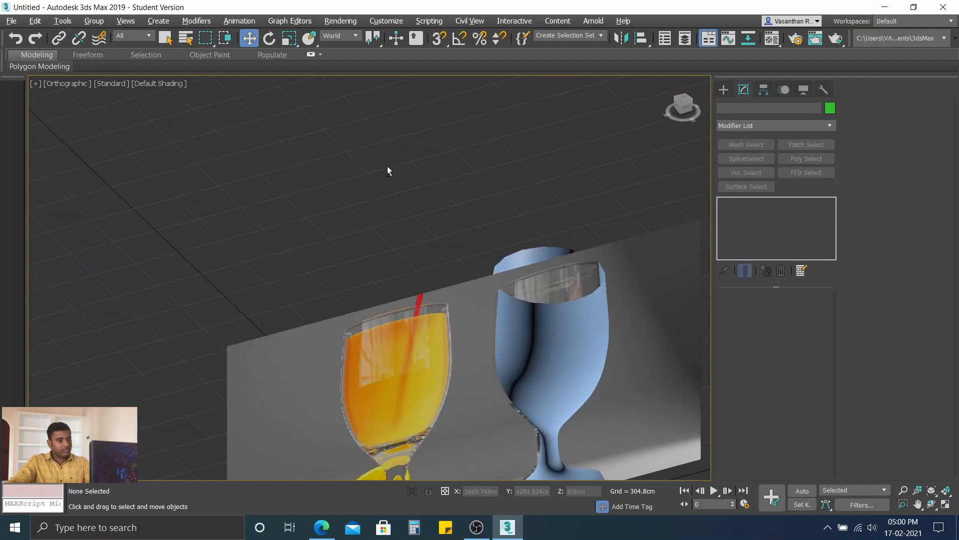
pyautogui.moveTo(536, 311); pyautogui.dragTo(438, 196, button='middle')
pyautogui.keyDown('alt'); pyautogui.moveTo(372, 334); pyautogui.dragTo(380, 347, button='middle'); pyautogui.keyUp('alt')
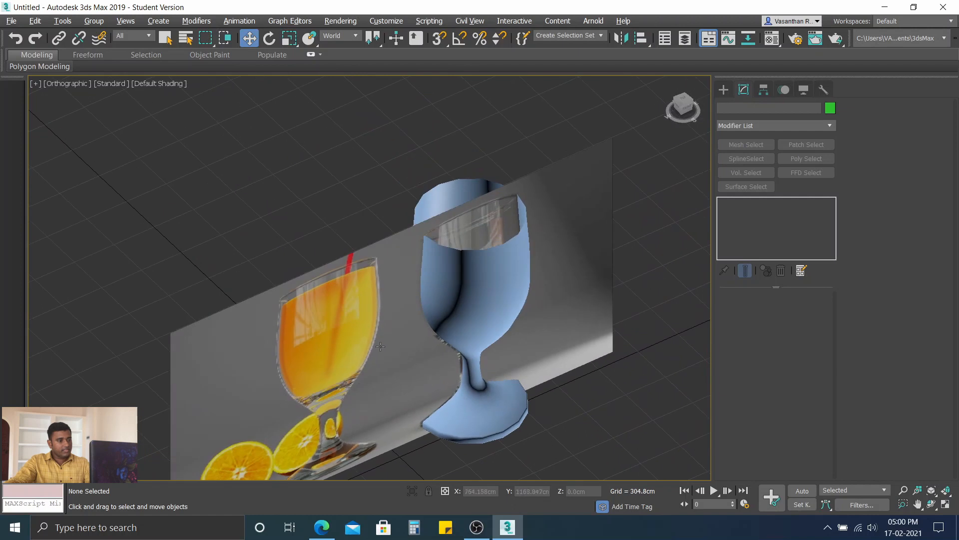
pyautogui.click(294, 375)
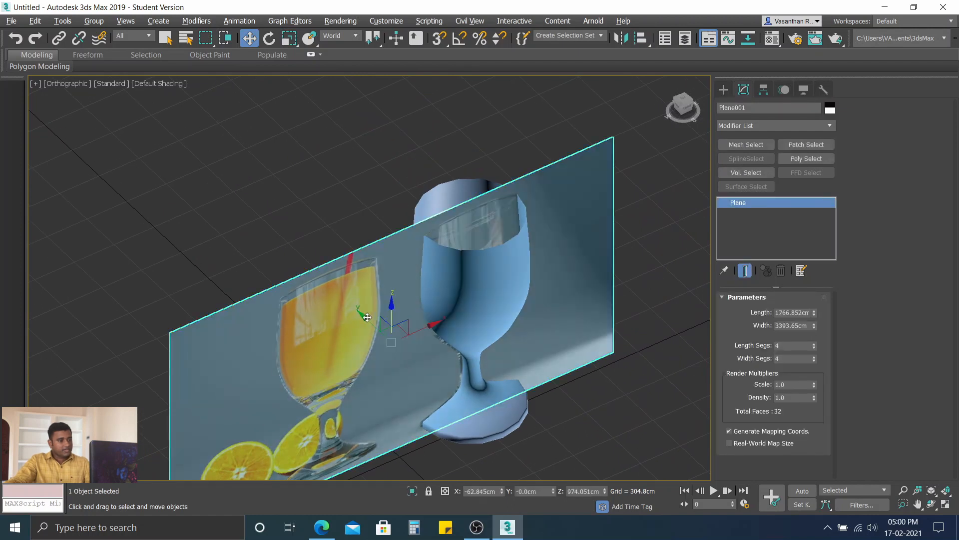
pyautogui.moveTo(367, 317); pyautogui.dragTo(228, 186)
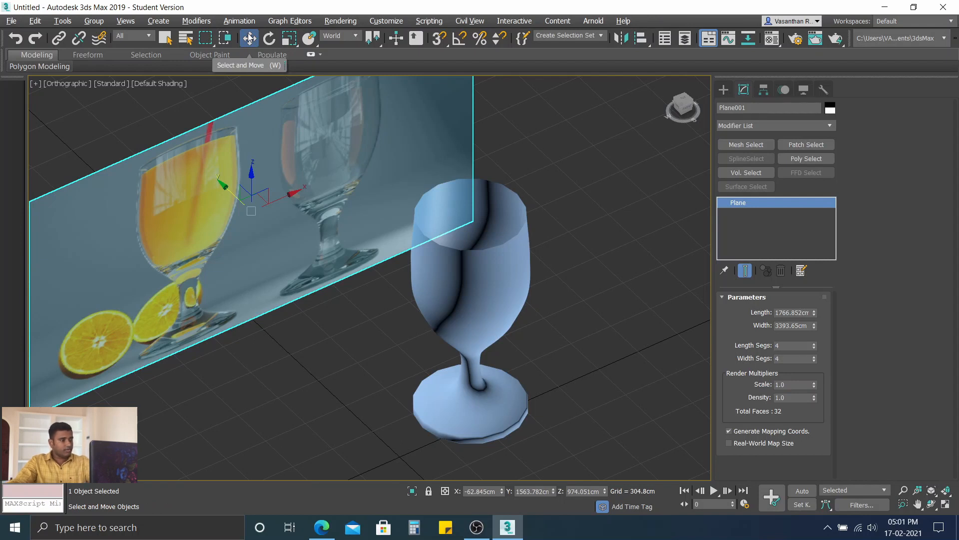
# Step: Shift the reference image plane about 295 cm back towards the glass along the Y axis, and deselect it
pyautogui.click(193, 96)
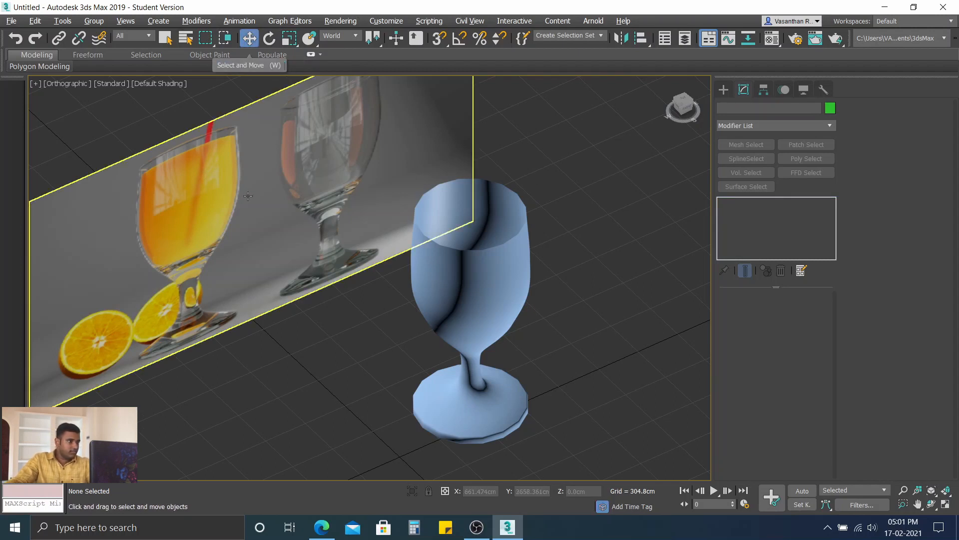
pyautogui.click(275, 189)
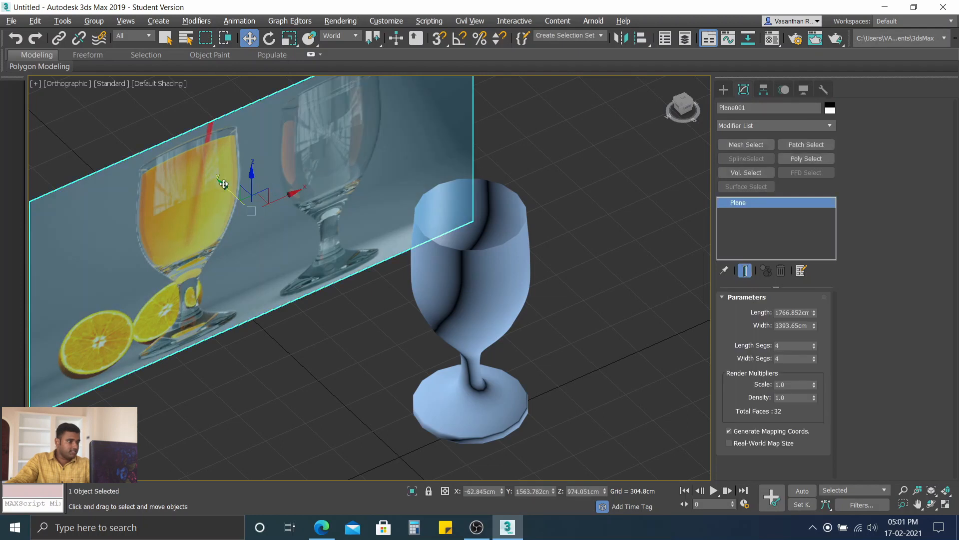
pyautogui.moveTo(225, 186); pyautogui.dragTo(235, 215)
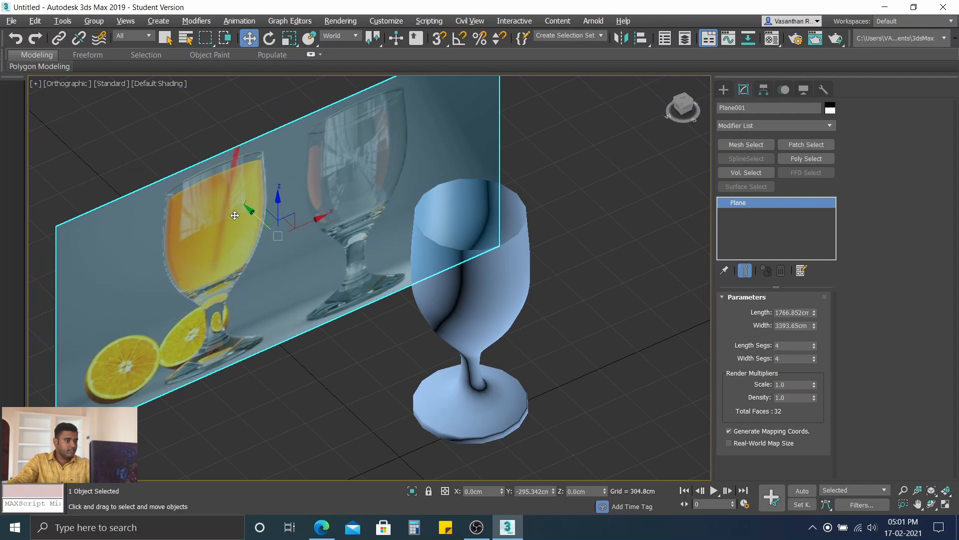
pyautogui.click(399, 405)
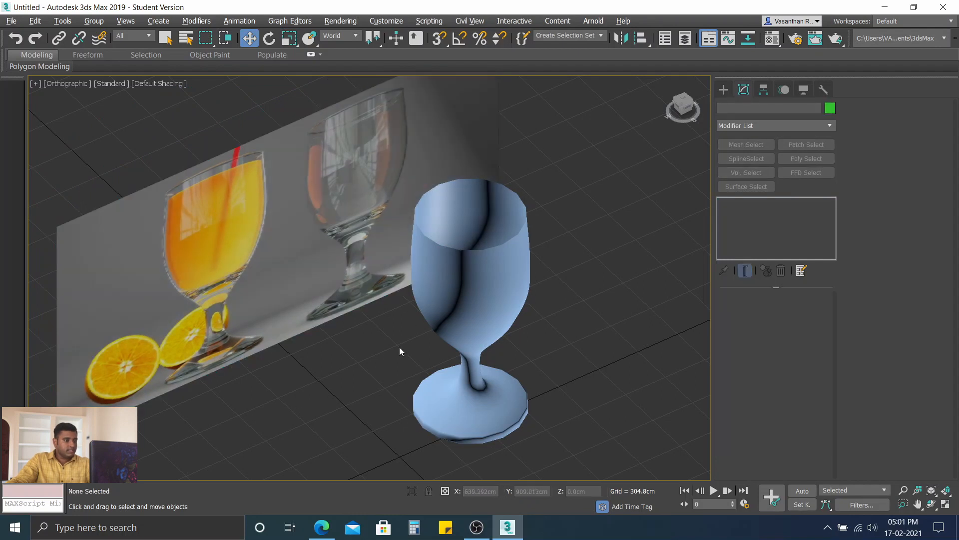
# Step: Select the lathed glass and switch the viewport shading to Edged Faces to show its mesh
pyautogui.click(480, 291)
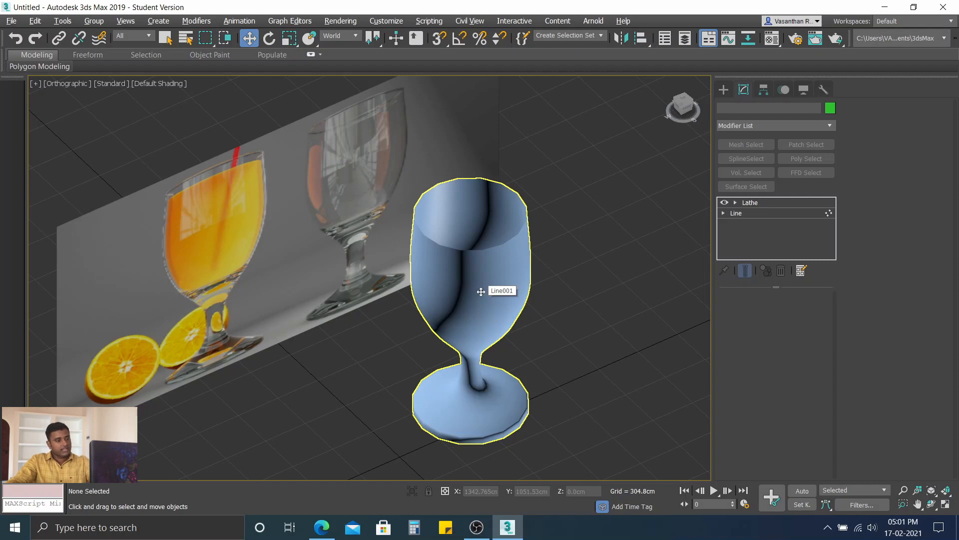
pyautogui.click(160, 89)
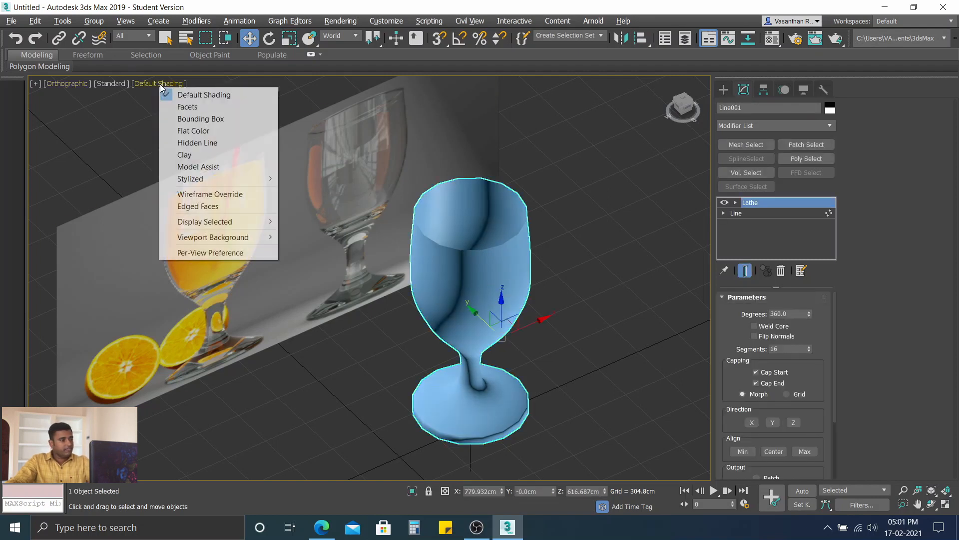
pyautogui.click(181, 209)
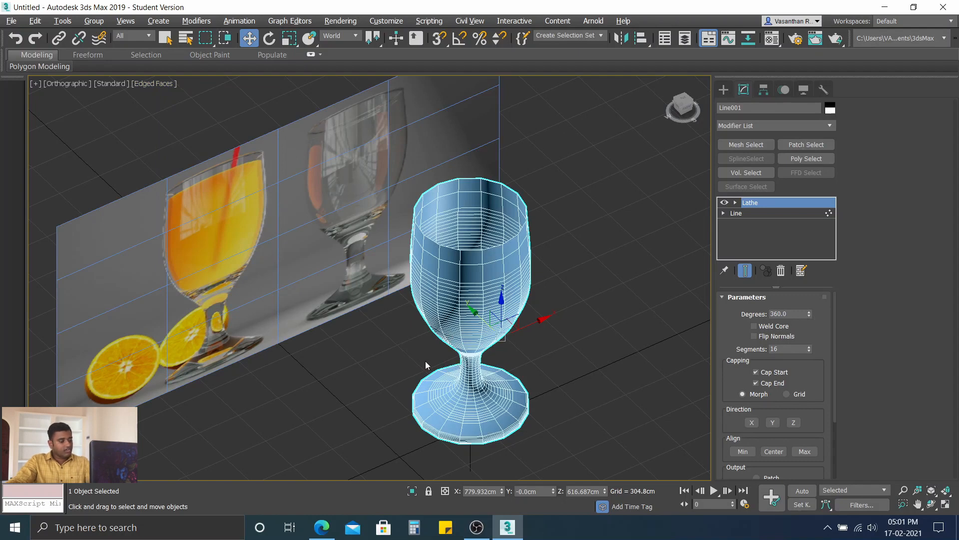
# Step: Enable Weld Core on the Lathe modifier to merge the vertices where the segments meet at the foot's centre
pyautogui.keyDown('alt'); pyautogui.moveTo(394, 345); pyautogui.dragTo(661, 187, button='middle'); pyautogui.keyUp('alt')
pyautogui.scroll(5, 482, 304)
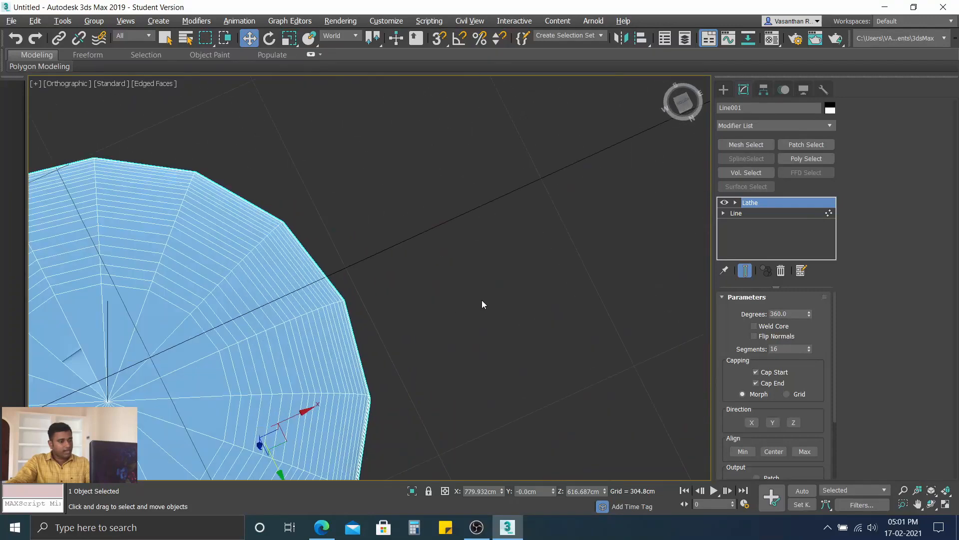
pyautogui.keyDown('alt'); pyautogui.moveTo(351, 320); pyautogui.dragTo(359, 334, button='middle'); pyautogui.keyUp('alt')
pyautogui.moveTo(230, 353); pyautogui.dragTo(629, 47, button='middle')
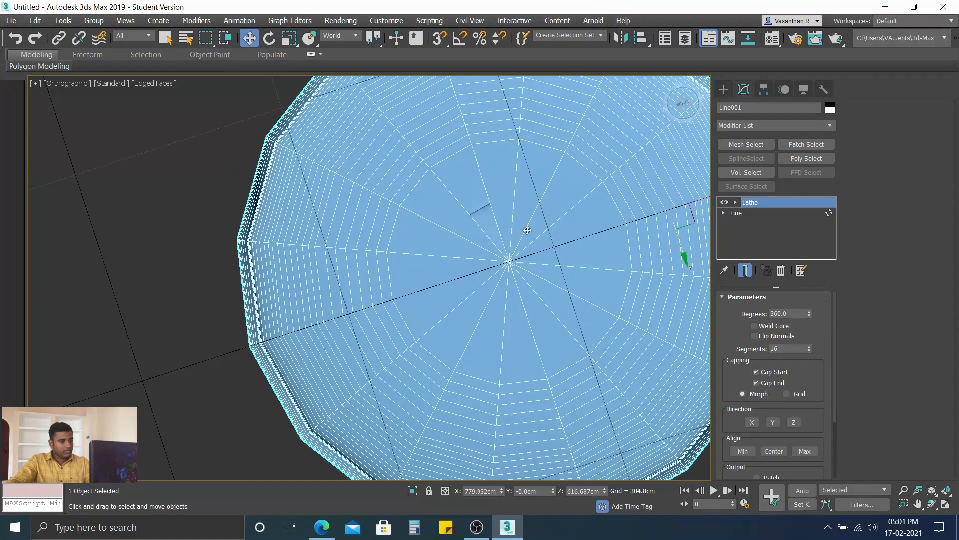
pyautogui.scroll(1, 460, 215)
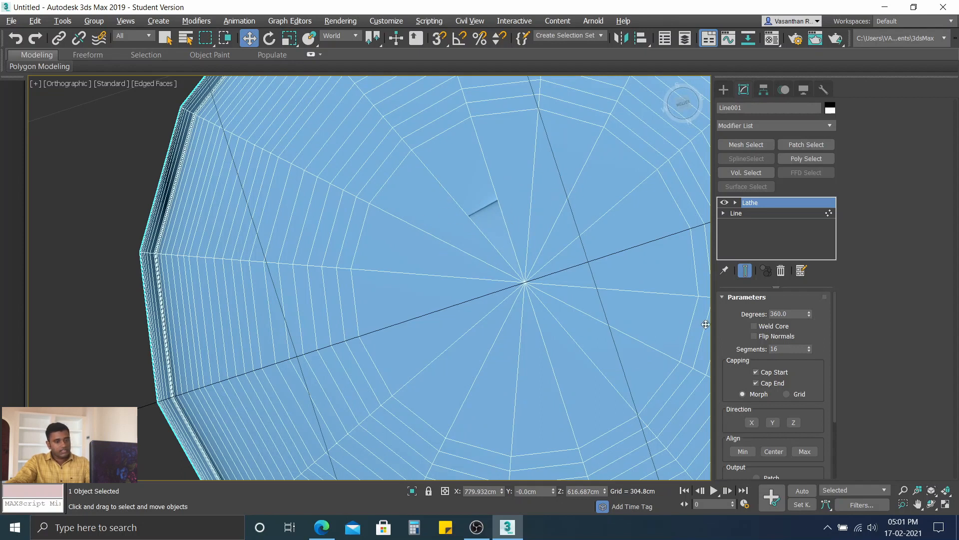
pyautogui.click(754, 326)
pyautogui.scroll(-5, 399, 211)
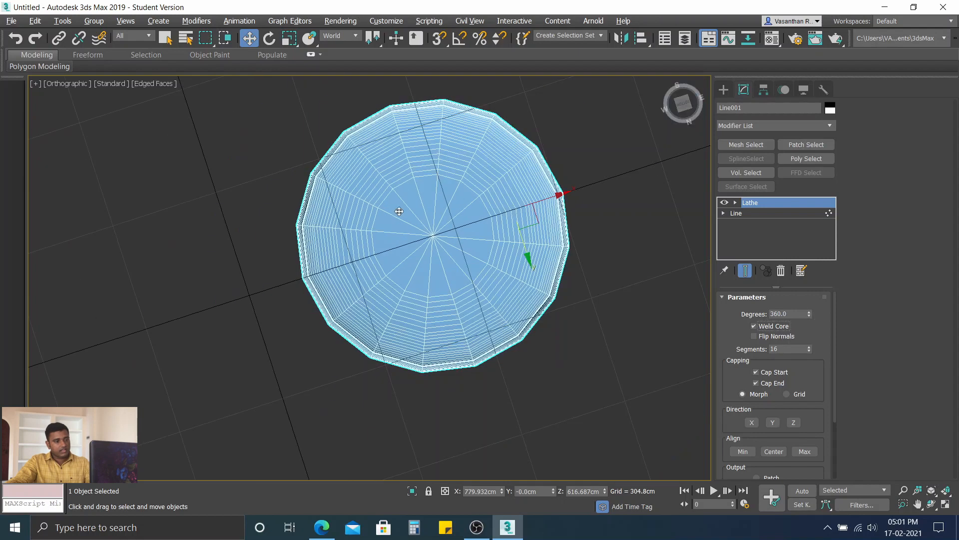
pyautogui.keyDown('alt'); pyautogui.moveTo(422, 207); pyautogui.dragTo(409, 342, button='middle'); pyautogui.keyUp('alt')
pyautogui.scroll(-8, 410, 341)
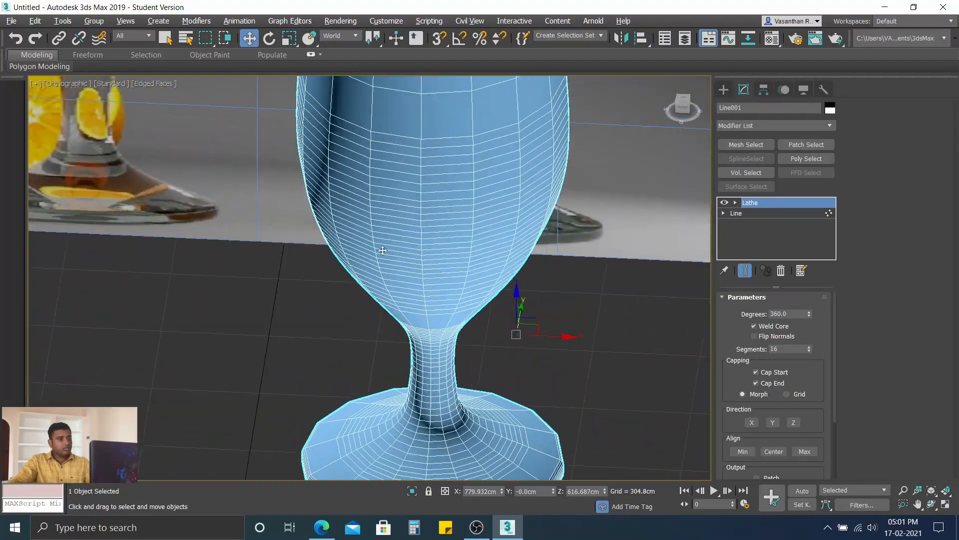
# Step: Examine the lathed glass's mesh and the smoothness of its rim from several angles and against the reference image
pyautogui.scroll(2, 413, 192)
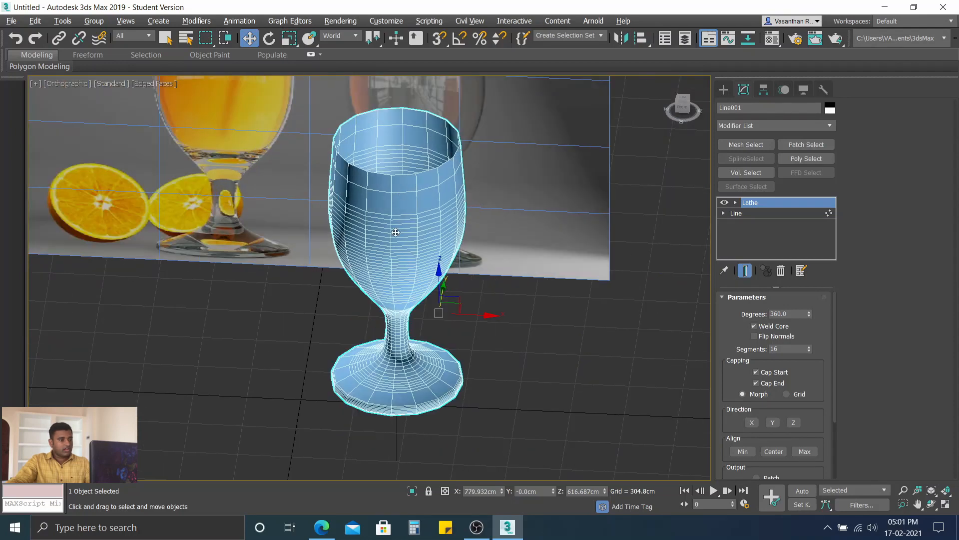
pyautogui.keyDown('alt'); pyautogui.moveTo(395, 233); pyautogui.dragTo(415, 182, button='middle'); pyautogui.keyUp('alt')
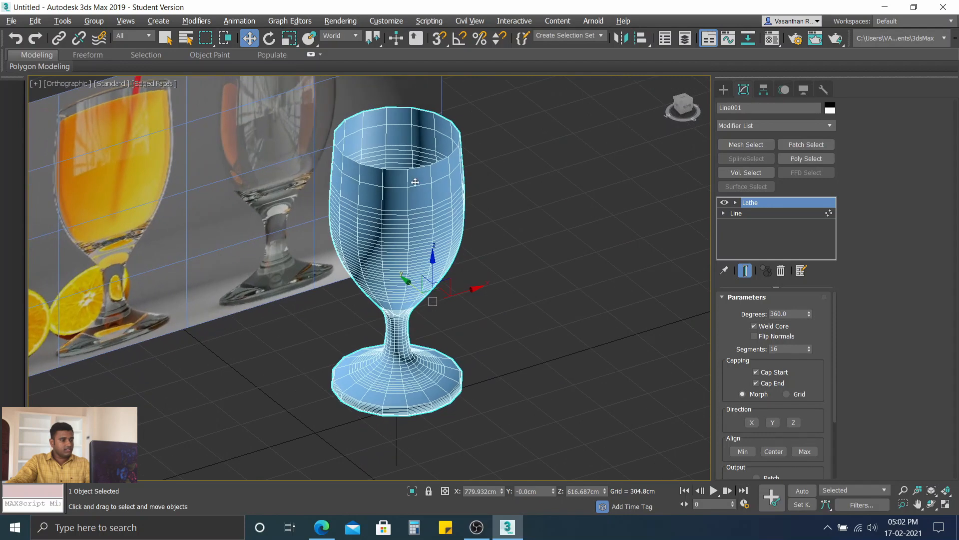
pyautogui.scroll(4, 413, 178)
pyautogui.scroll(-4, 400, 212)
pyautogui.moveTo(398, 220)
pyautogui.keyDown('alt'); pyautogui.mouseDown(button='middle')
pyautogui.moveTo(277, 208)
pyautogui.moveTo(408, 215)
pyautogui.mouseUp(button='middle'); pyautogui.keyUp('alt')
pyautogui.scroll(5, 407, 216)
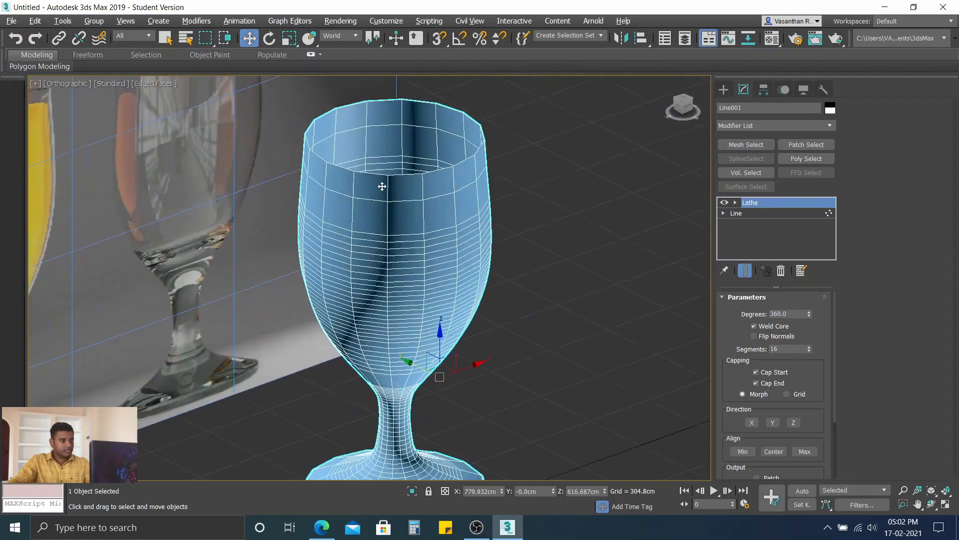
pyautogui.scroll(-3, 398, 227)
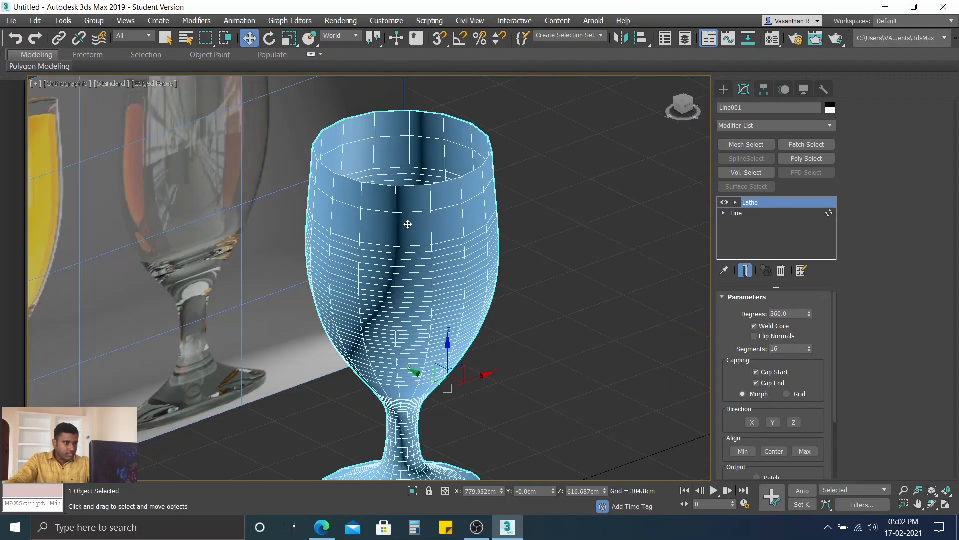
pyautogui.scroll(-3, 429, 339)
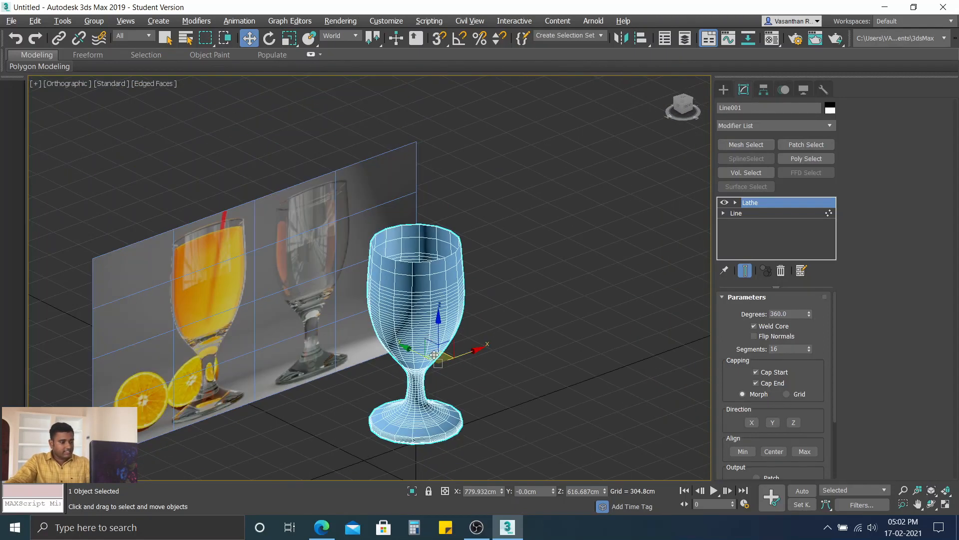
pyautogui.keyDown('alt'); pyautogui.moveTo(433, 356); pyautogui.dragTo(441, 265, button='middle'); pyautogui.keyUp('alt')
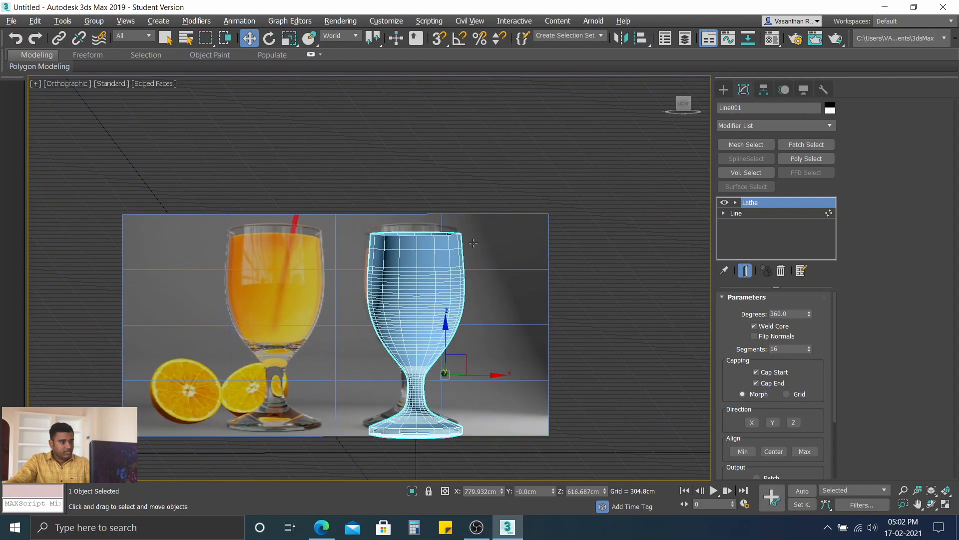
pyautogui.press('f')
pyautogui.scroll(5, 422, 156)
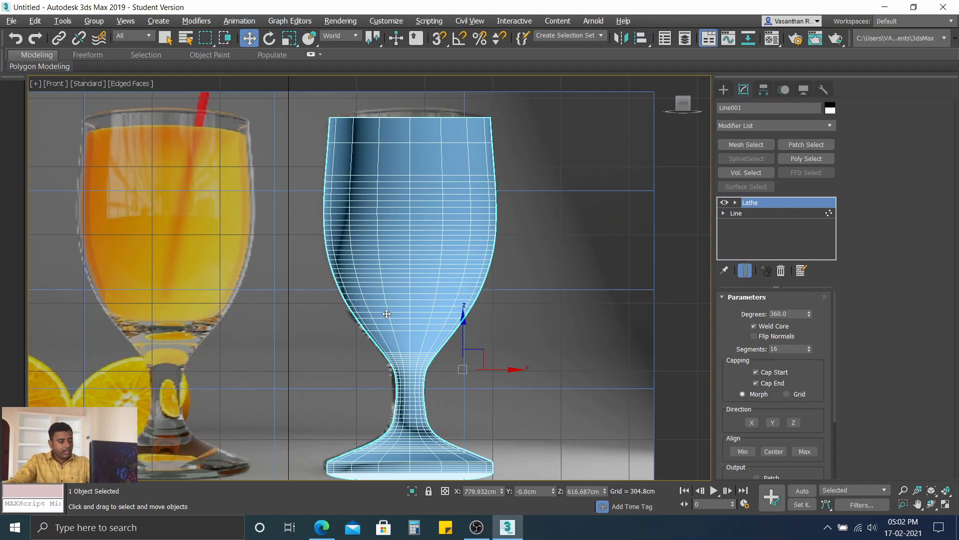
pyautogui.keyDown('alt'); pyautogui.moveTo(352, 414); pyautogui.dragTo(380, 299, button='middle'); pyautogui.keyUp('alt')
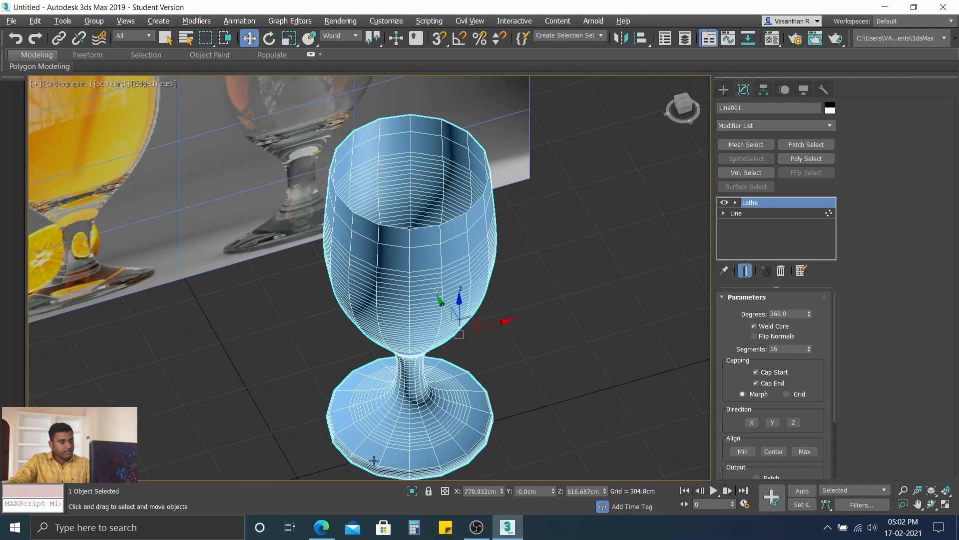
pyautogui.scroll(10, 384, 141)
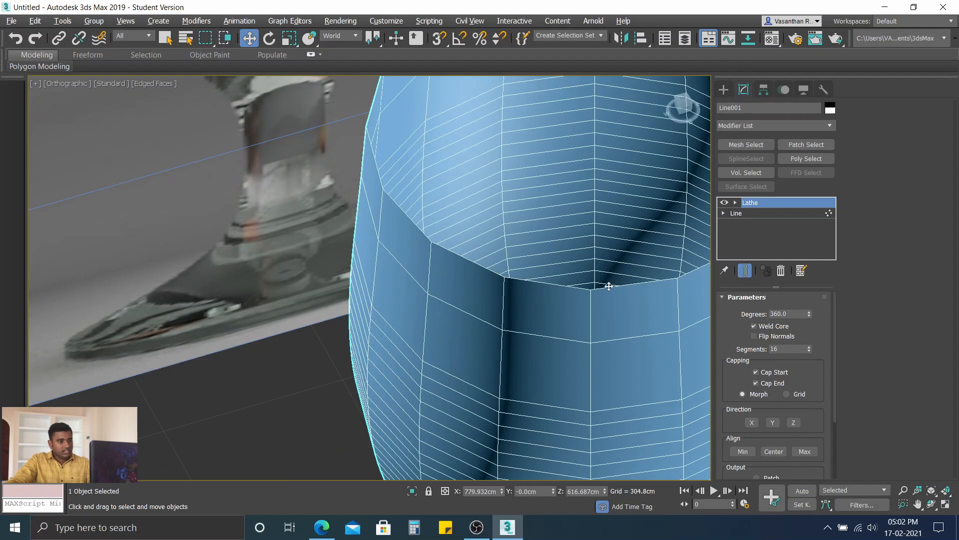
pyautogui.keyDown('alt'); pyautogui.moveTo(585, 276); pyautogui.dragTo(531, 212, button='middle'); pyautogui.keyUp('alt')
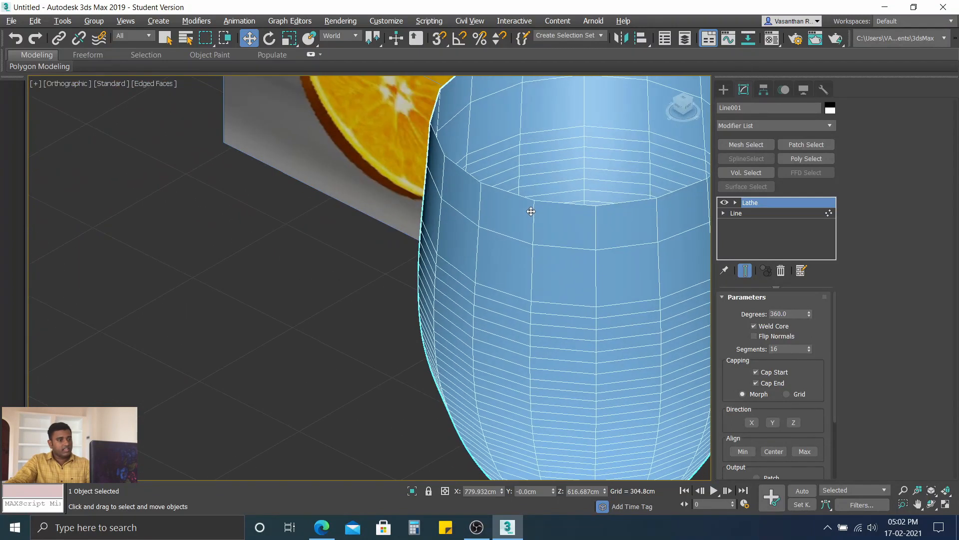
pyautogui.moveTo(475, 167); pyautogui.dragTo(340, 173, button='middle')
pyautogui.scroll(-2, 345, 193)
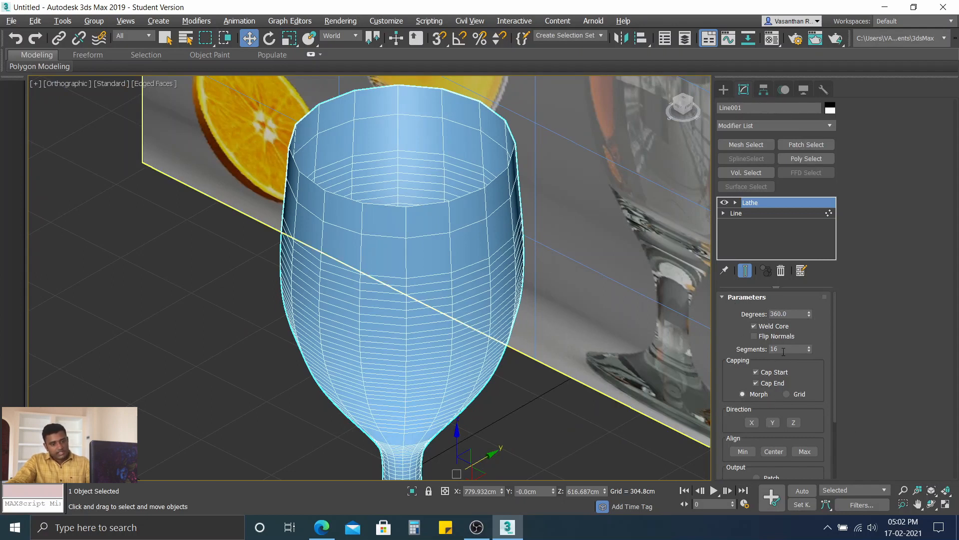
# Step: Try 26 and 100 segments on the Lathe modifier and inspect the mesh density around the rim
pyautogui.click(784, 349)
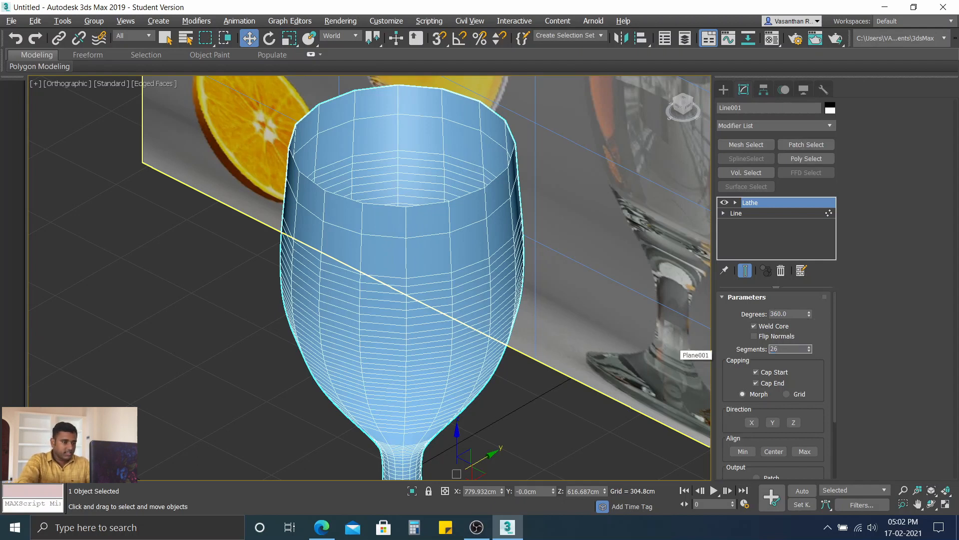
pyautogui.press('Return')
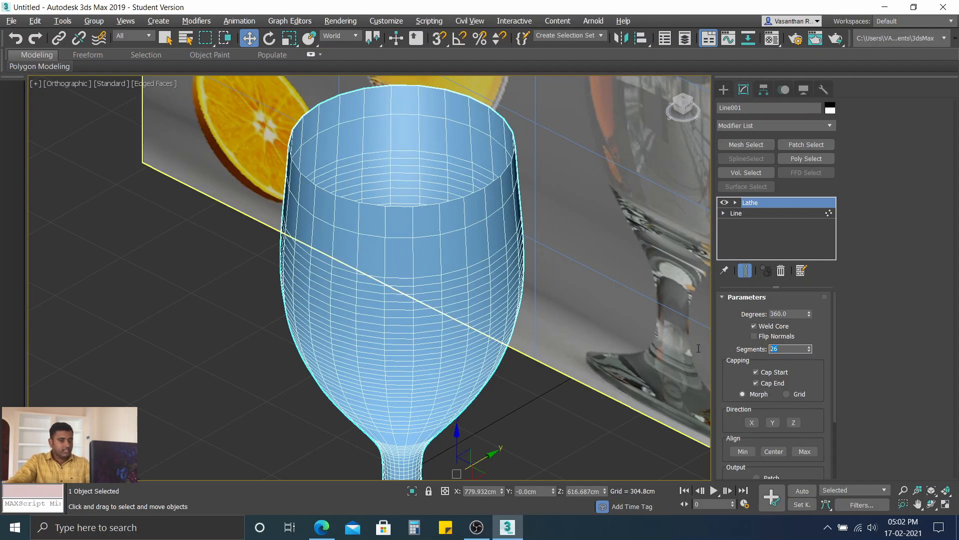
pyautogui.write('100')
pyautogui.press('Return')
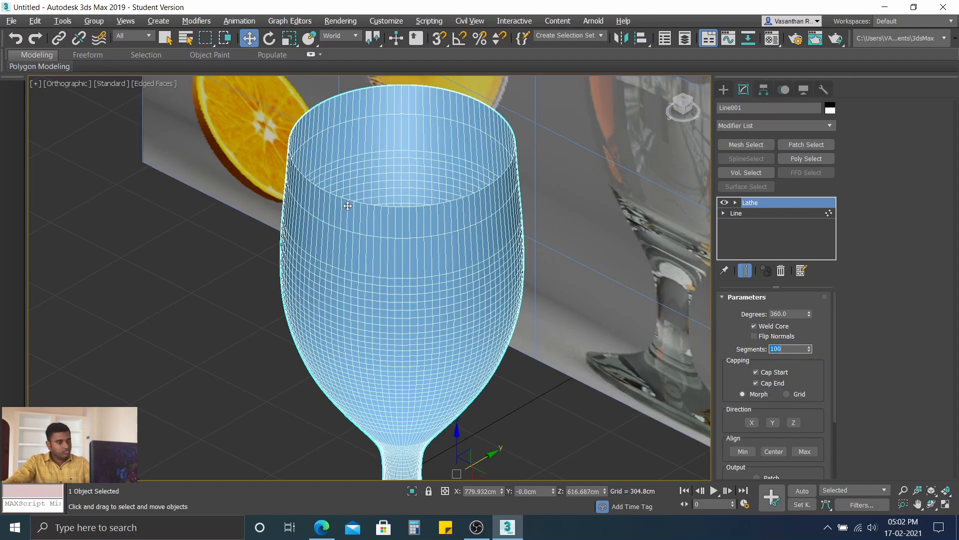
pyautogui.scroll(-2, 342, 207)
pyautogui.keyDown('alt'); pyautogui.moveTo(334, 207); pyautogui.dragTo(391, 213, button='middle'); pyautogui.keyUp('alt')
pyautogui.scroll(1, 390, 213)
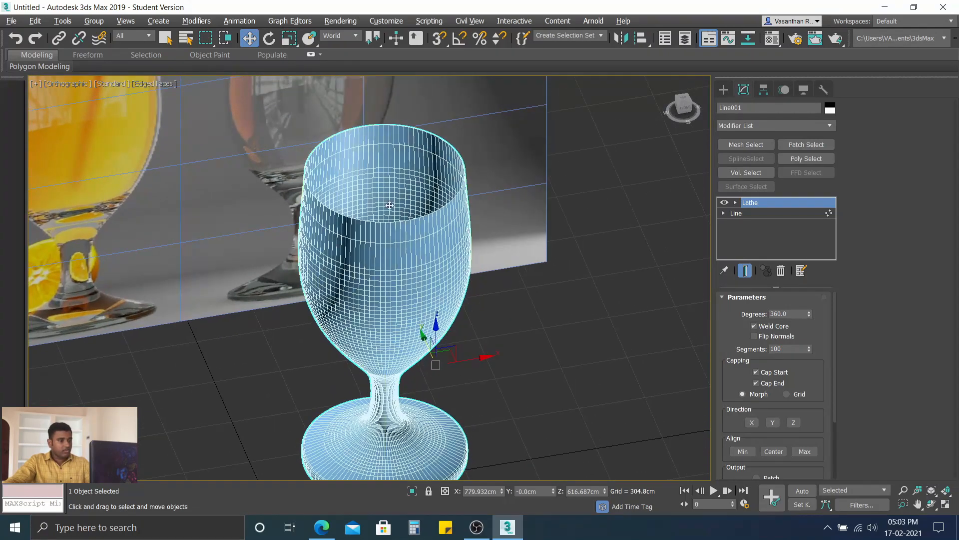
pyautogui.scroll(1, 387, 202)
pyautogui.scroll(1, 398, 250)
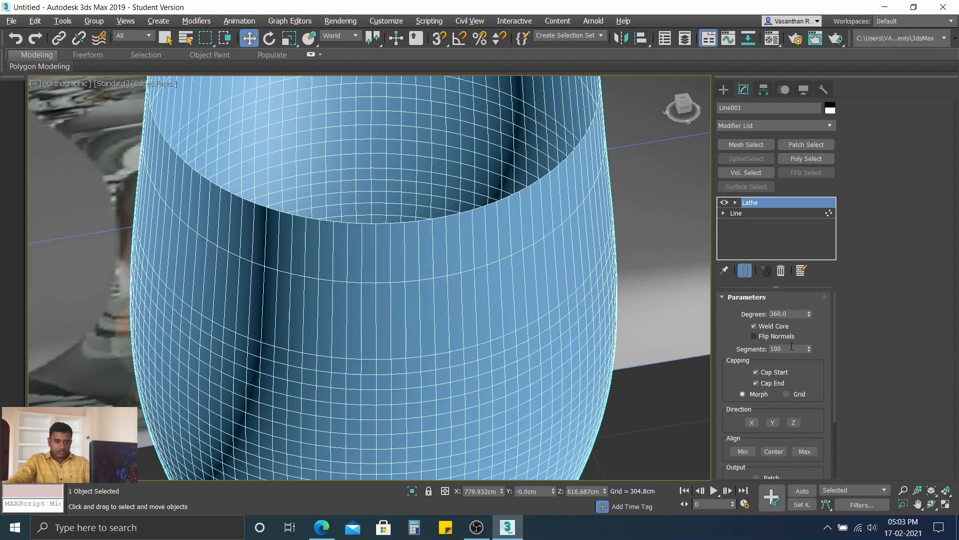
# Step: Reduce the Lathe modifier's segments, trying 26 and settling on 30
pyautogui.doubleClick(789, 348)
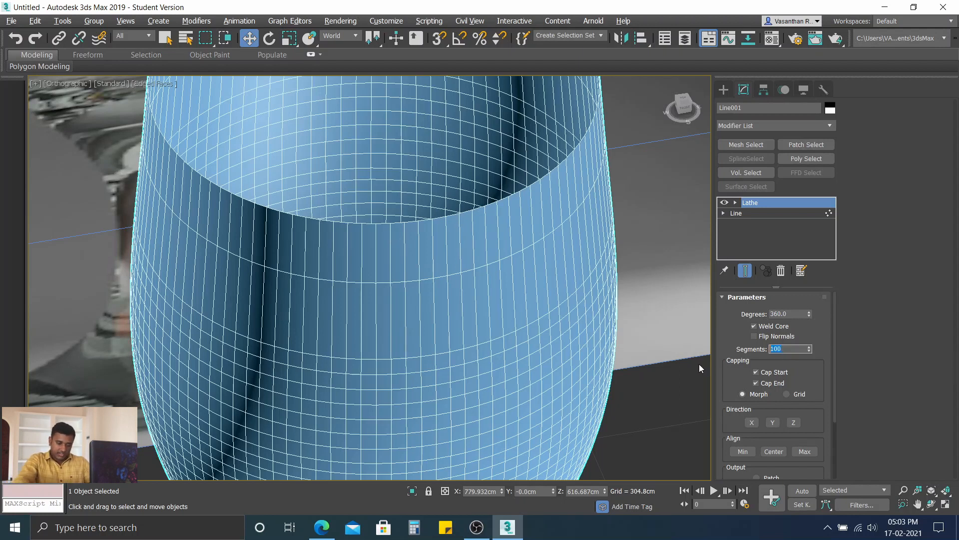
pyautogui.write('26')
pyautogui.press('Return')
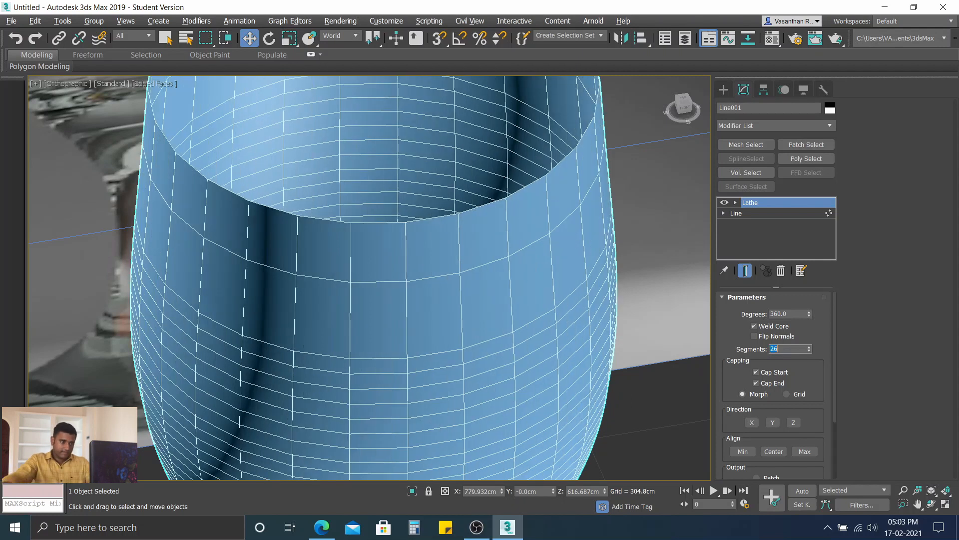
pyautogui.write('3')
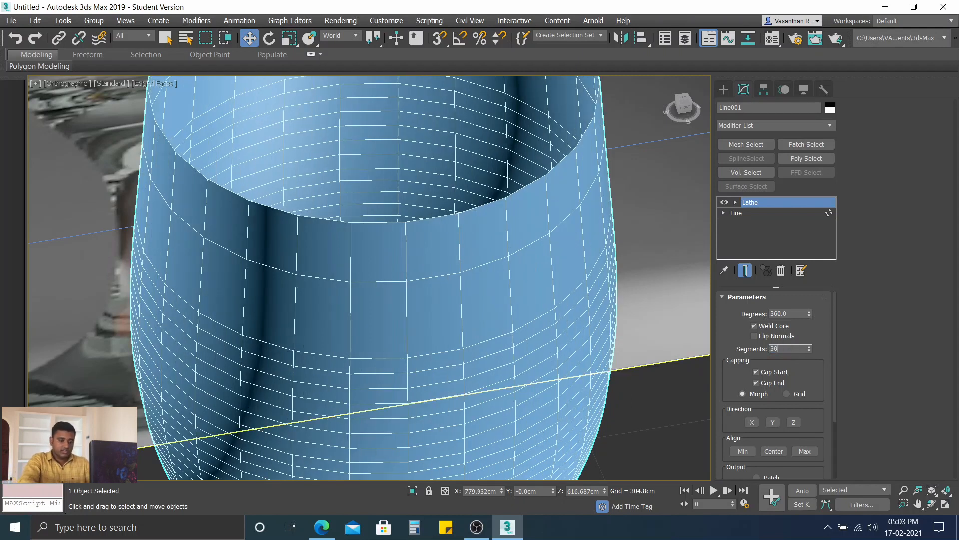
pyautogui.write('0')
pyautogui.press('Return')
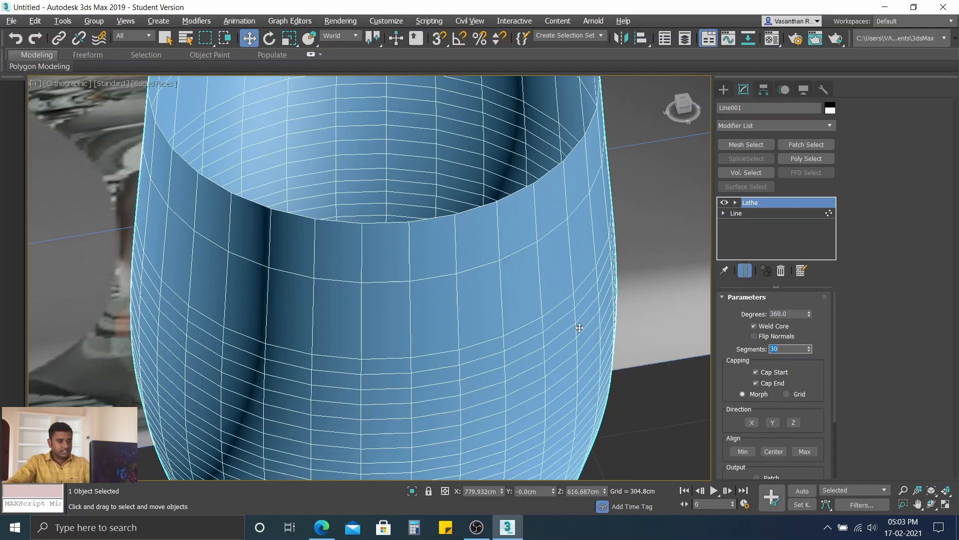
pyautogui.scroll(-5, 609, 245)
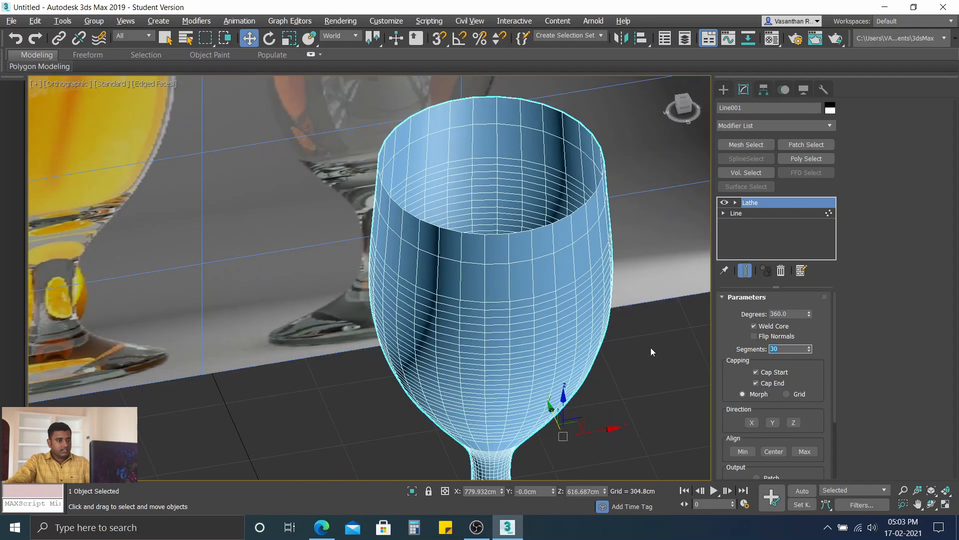
# Step: Convert the lathed glass to an Editable Poly
pyautogui.click(650, 347)
pyautogui.click(587, 327)
pyautogui.rightClick(530, 257)
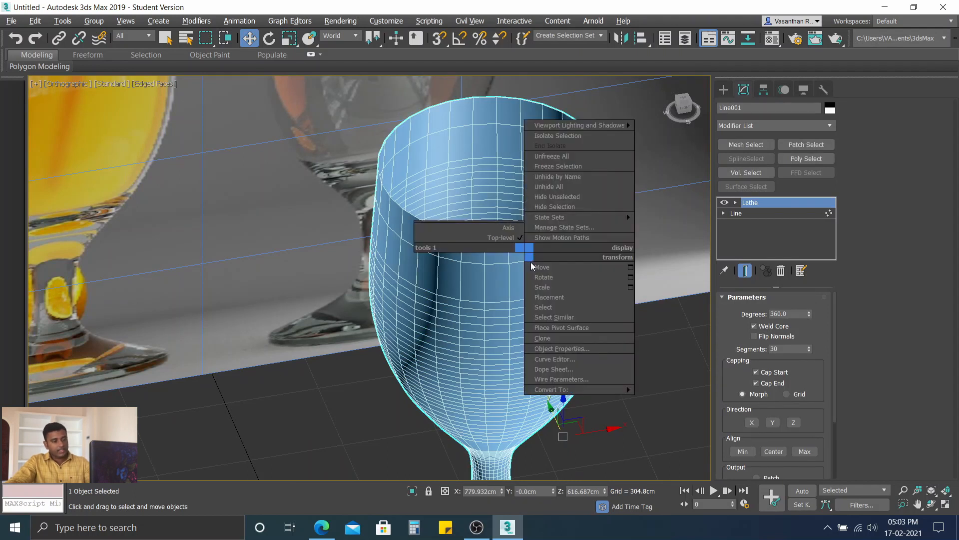
pyautogui.moveTo(608, 397)
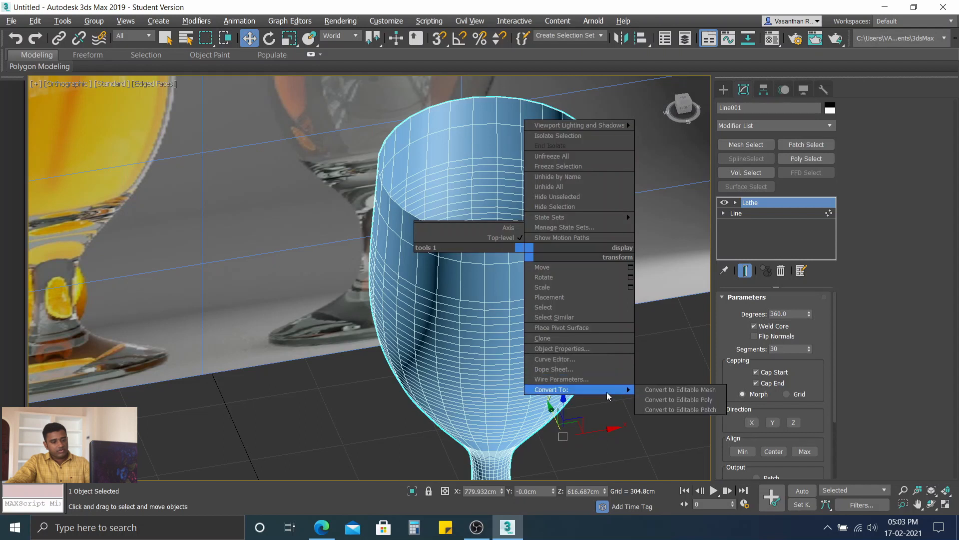
pyautogui.click(675, 400)
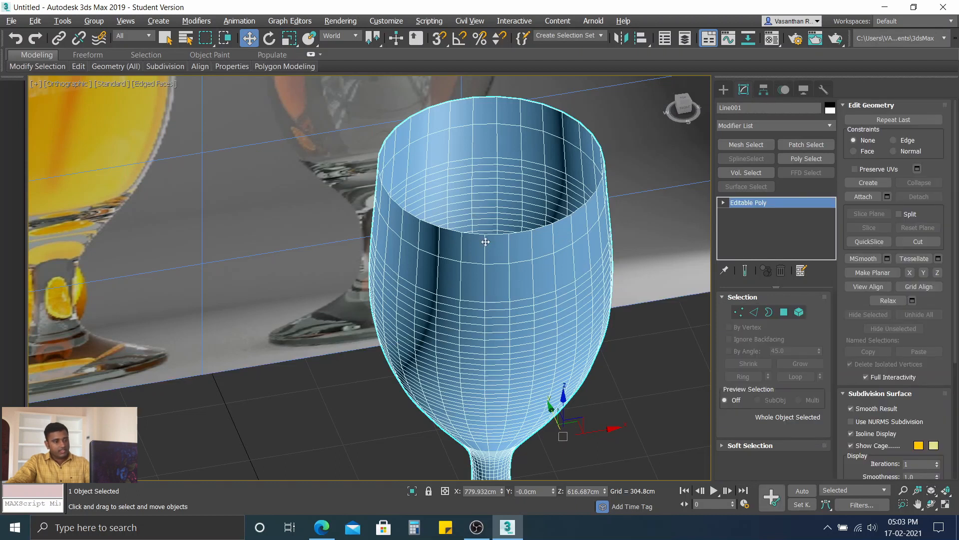
# Step: Expand the polygon modeling tools and switch from moving objects to the Select Object tool
pyautogui.keyDown('alt'); pyautogui.moveTo(510, 349); pyautogui.dragTo(505, 315, button='middle'); pyautogui.keyUp('alt')
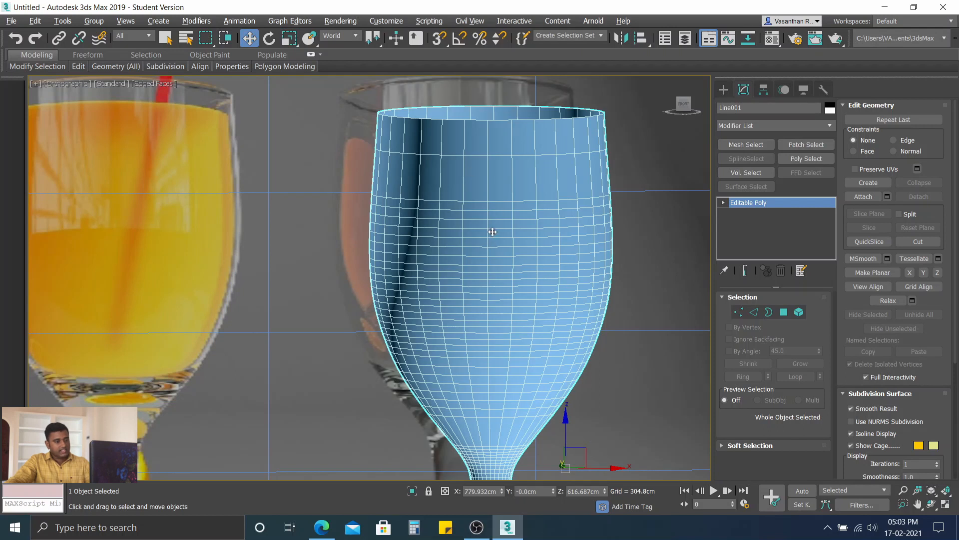
pyautogui.moveTo(493, 232); pyautogui.dragTo(429, 183, button='middle')
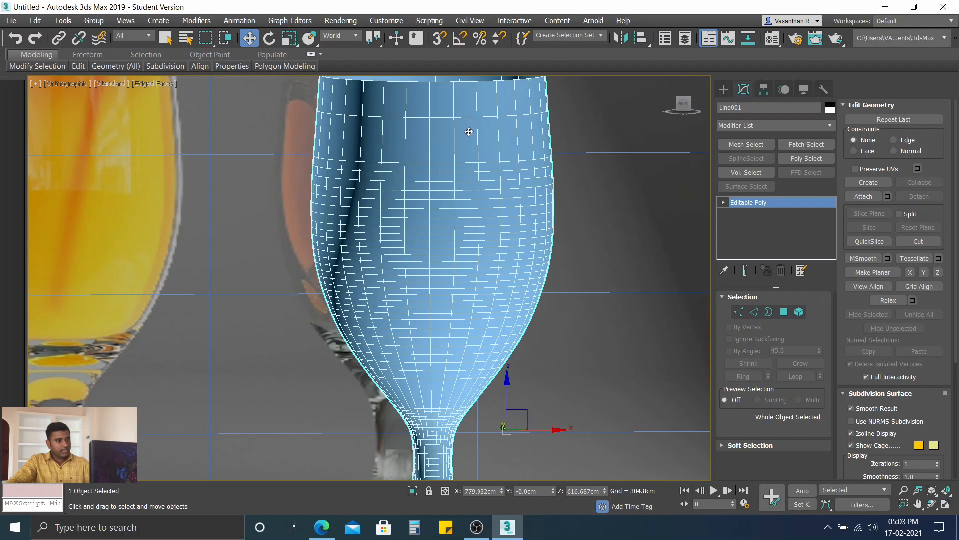
pyautogui.keyDown('alt'); pyautogui.moveTo(469, 132); pyautogui.dragTo(402, 137, button='middle'); pyautogui.keyUp('alt')
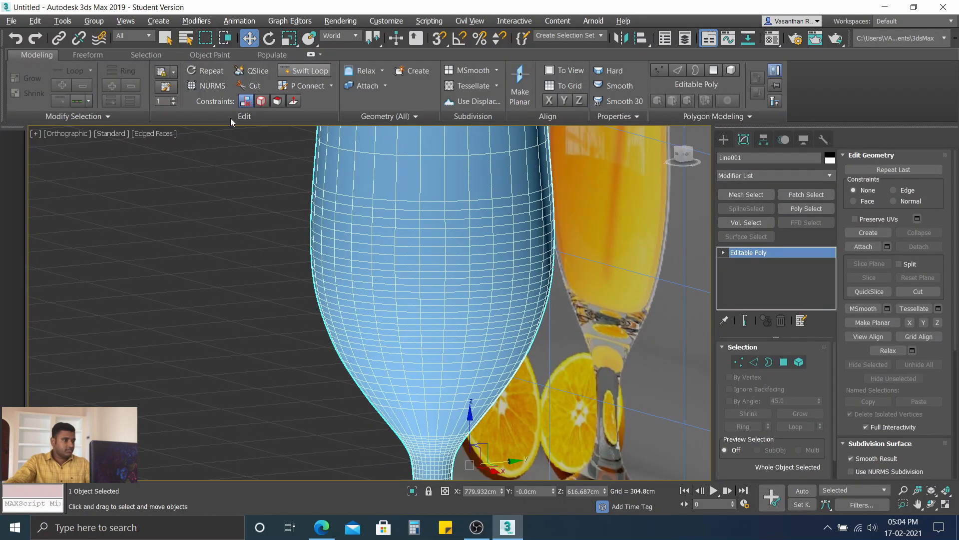
pyautogui.scroll(-3, 287, 208)
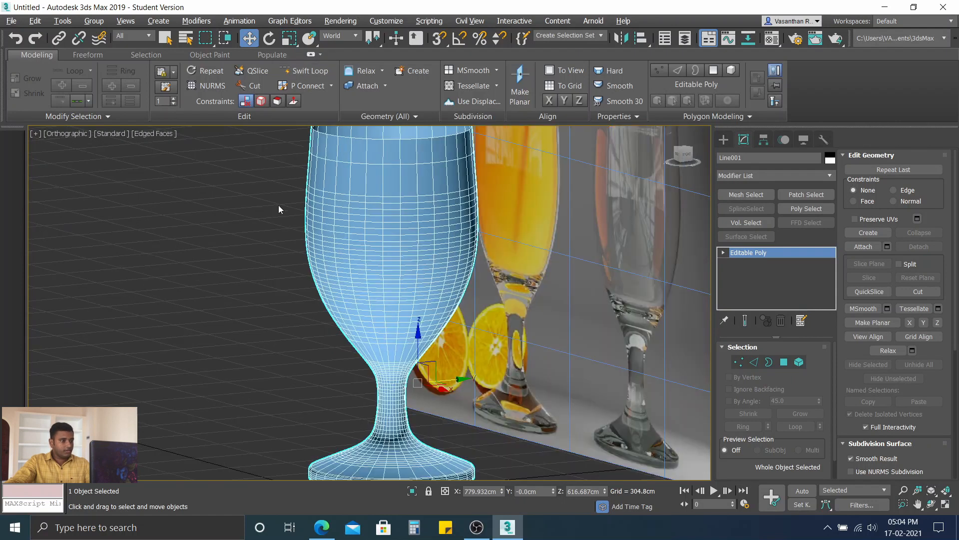
pyautogui.scroll(-3, 450, 206)
pyautogui.scroll(5, 457, 210)
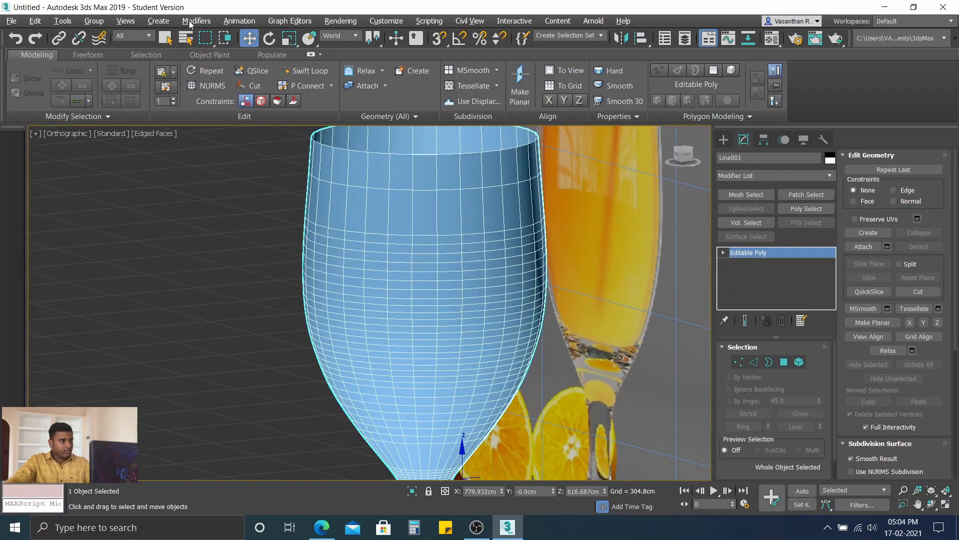
pyautogui.click(250, 39)
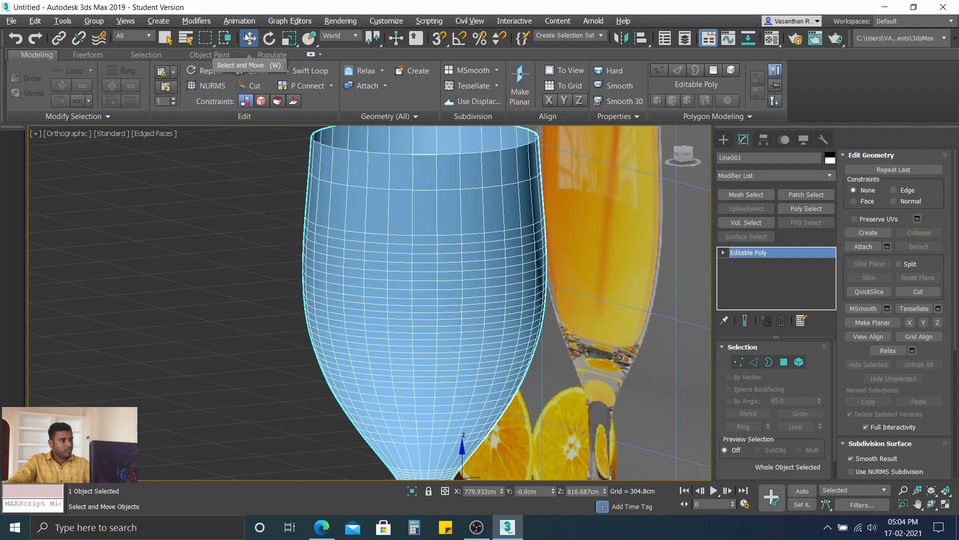
pyautogui.click(166, 39)
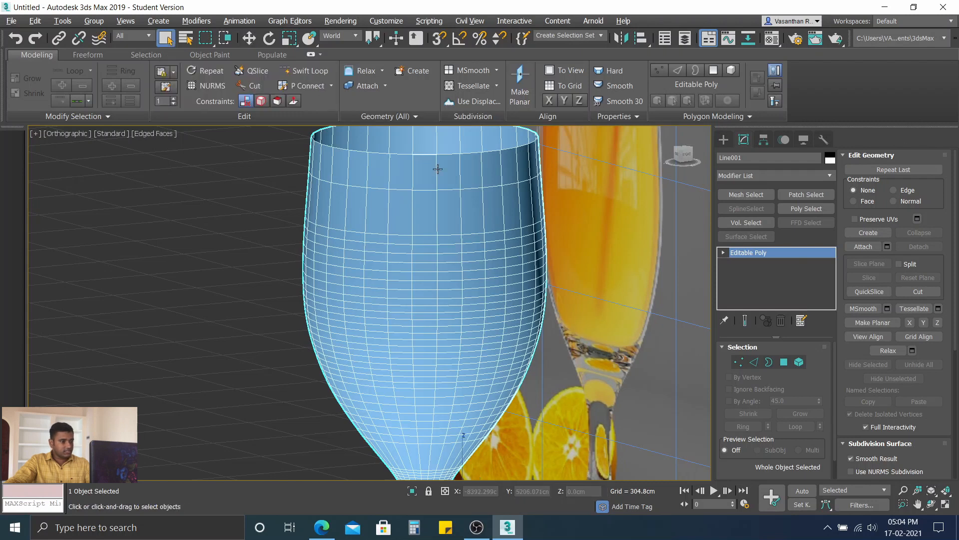
# Step: Enter Edge level, select the four vertical edges in two neighbouring columns below the rim, and open the additional loop tools
pyautogui.press('2')
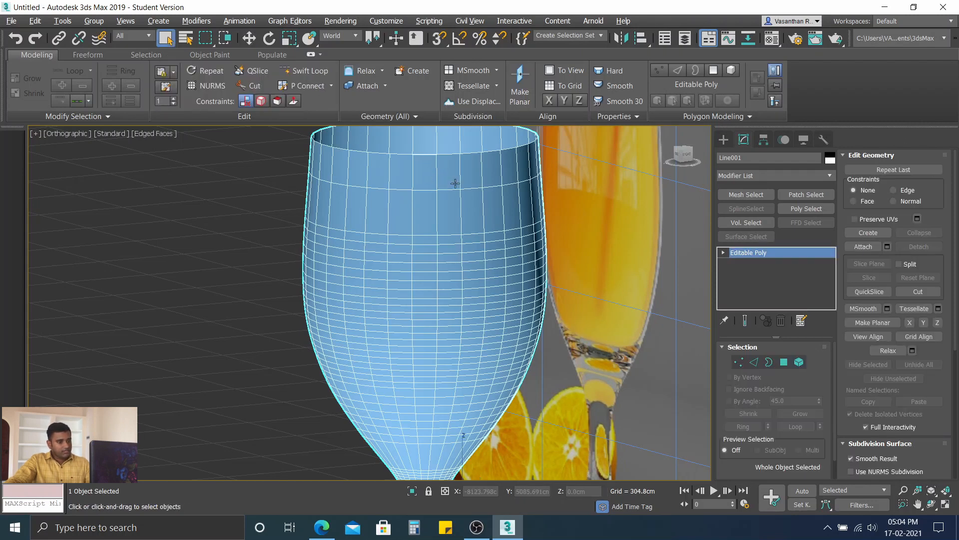
pyautogui.click(757, 364)
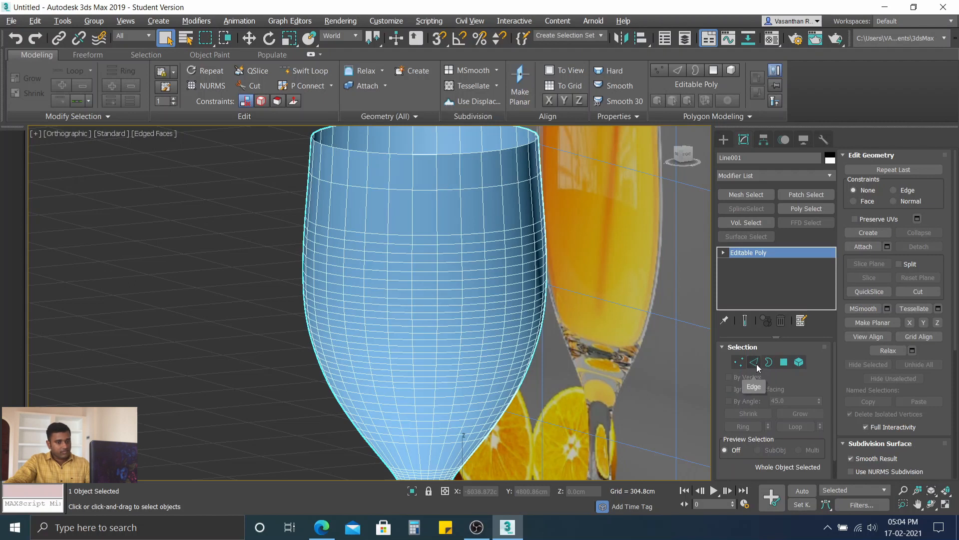
pyautogui.click(436, 186)
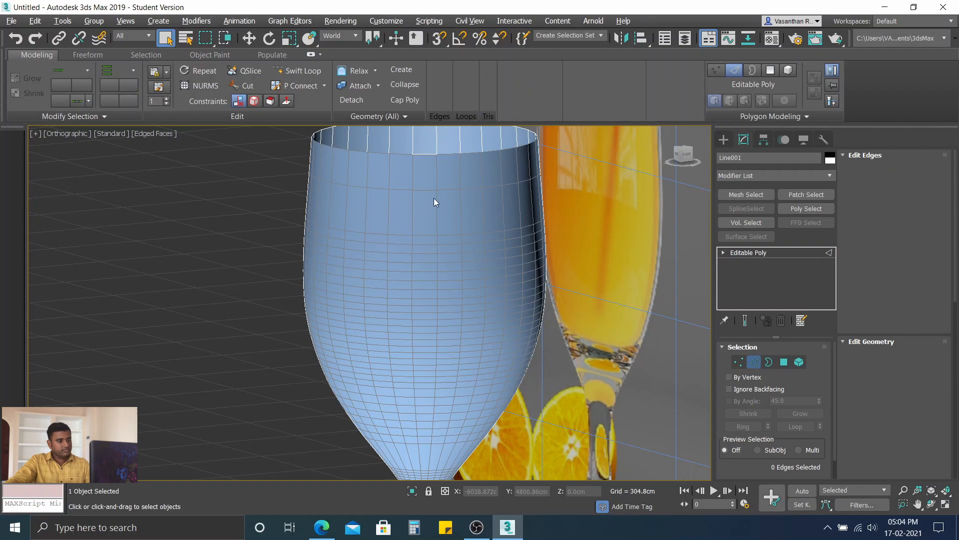
pyautogui.keyDown('ctrl'); pyautogui.click(441, 207); pyautogui.keyUp('ctrl')
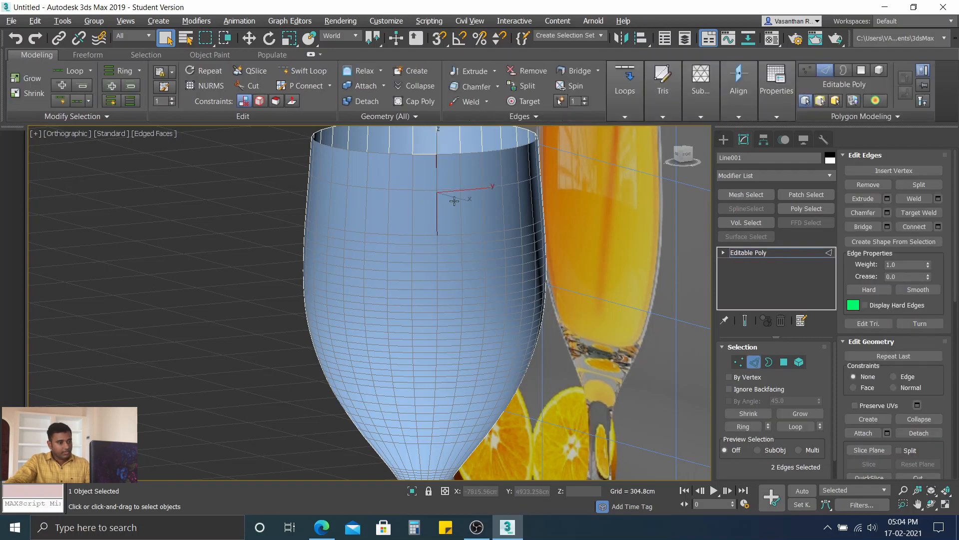
pyautogui.keyDown('ctrl'); pyautogui.click(460, 210); pyautogui.keyUp('ctrl')
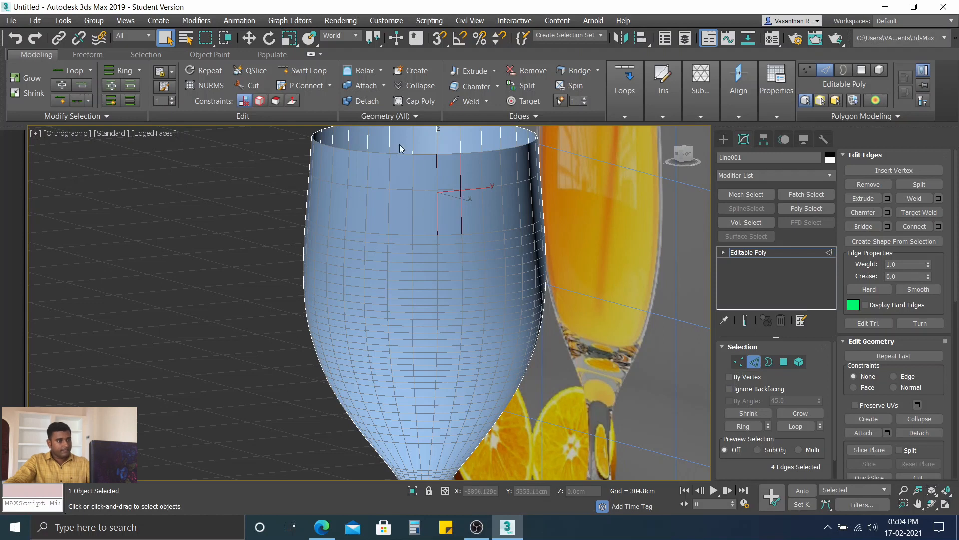
pyautogui.click(623, 117)
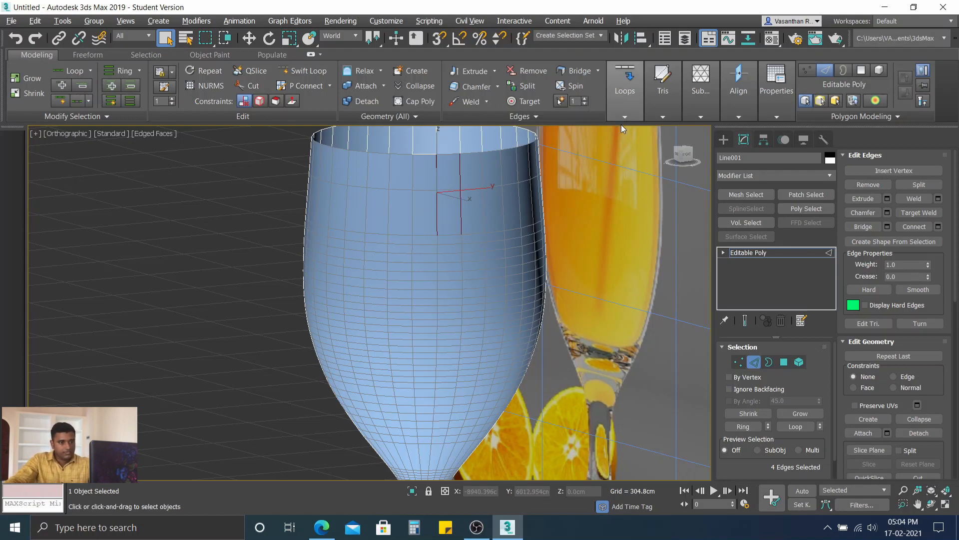
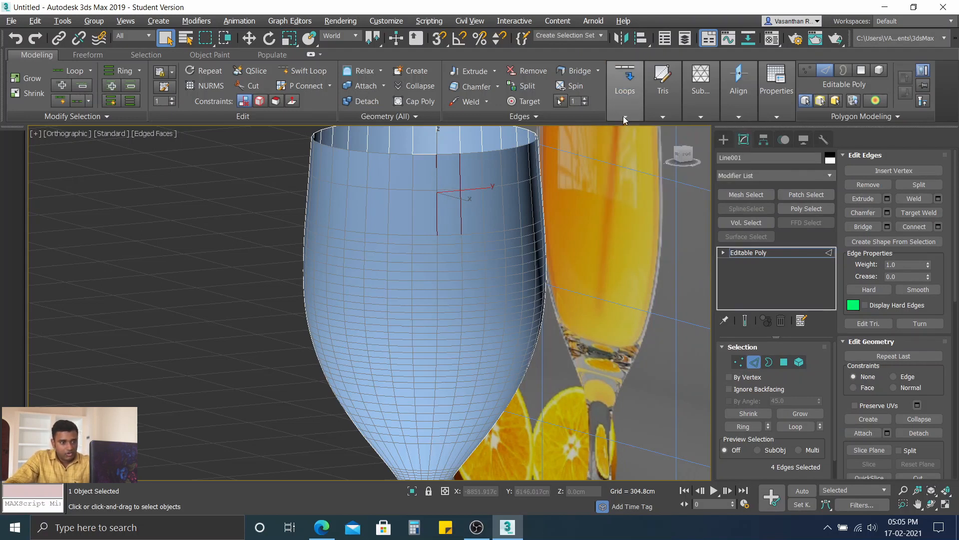
# Step: Enable Auto Ring for Flow Connect and insert horizontal edge loops around the glass through the selected vertical edges
pyautogui.moveTo(622, 116)
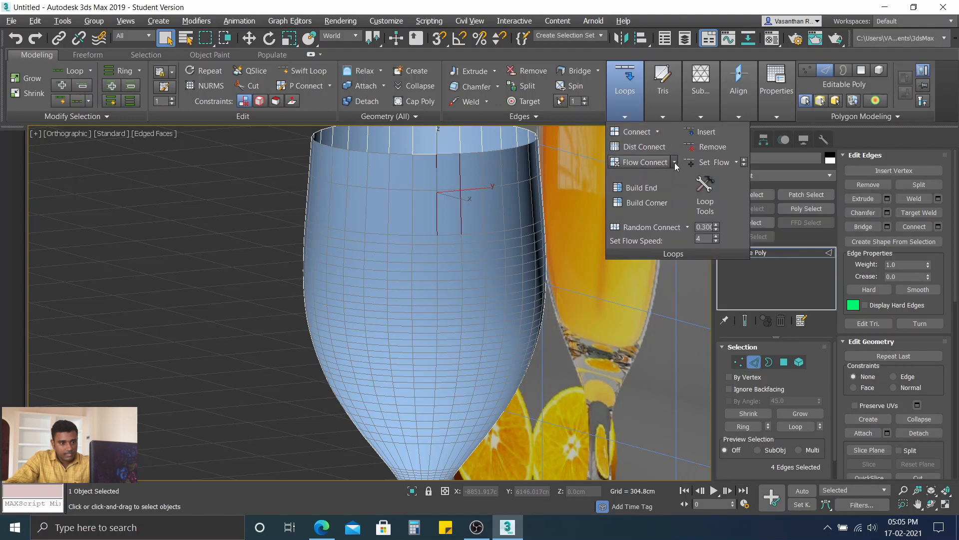
pyautogui.click(675, 163)
pyautogui.click(634, 178)
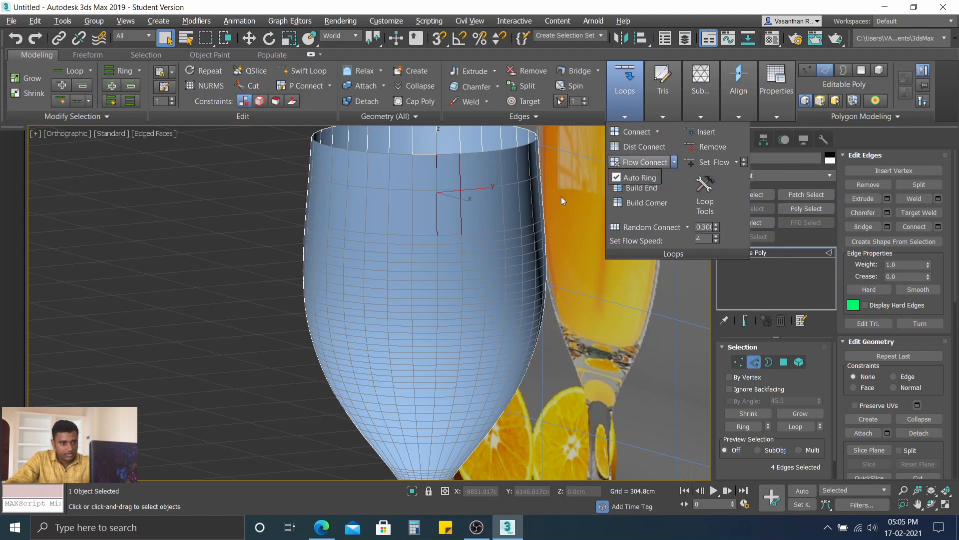
pyautogui.click(646, 161)
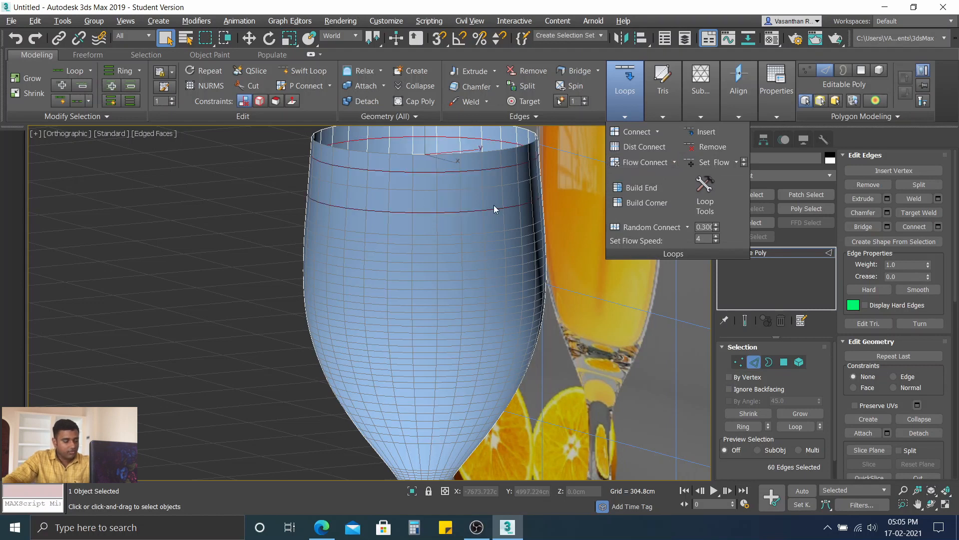
# Step: Examine the new edge loops below the rim from other angles and clear the edge selection
pyautogui.keyDown('alt'); pyautogui.moveTo(476, 246); pyautogui.dragTo(505, 235, button='middle'); pyautogui.keyUp('alt')
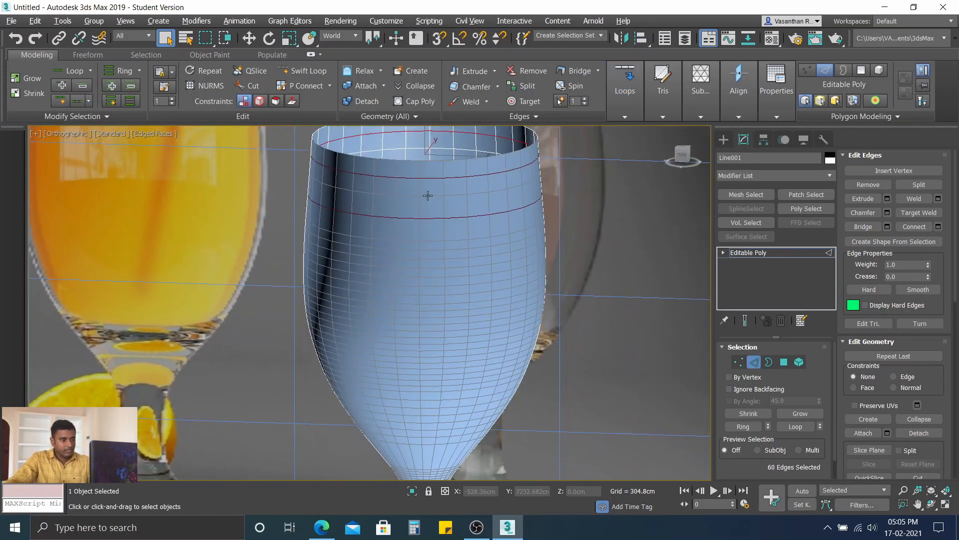
pyautogui.scroll(5, 427, 195)
pyautogui.moveTo(400, 192); pyautogui.dragTo(406, 219, button='middle')
pyautogui.scroll(-4, 427, 218)
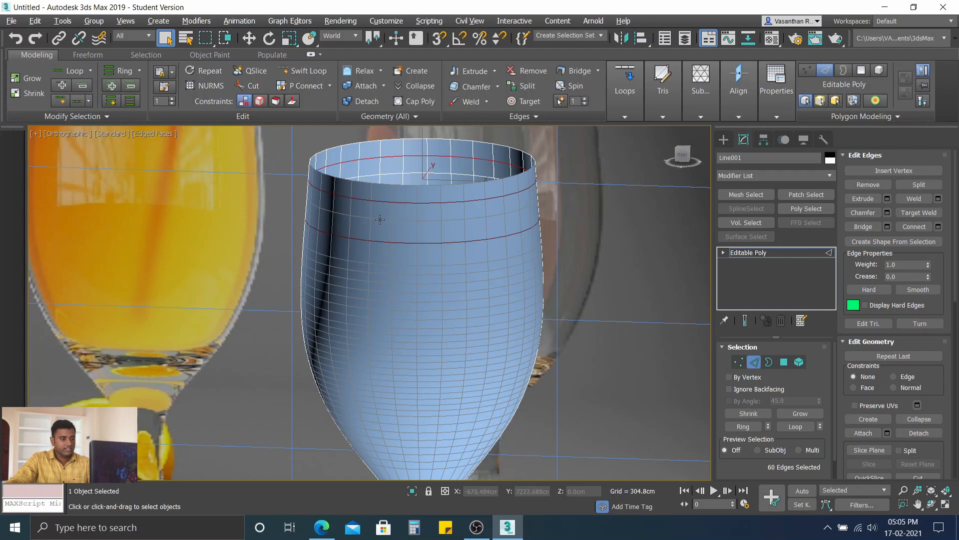
pyautogui.scroll(2, 354, 276)
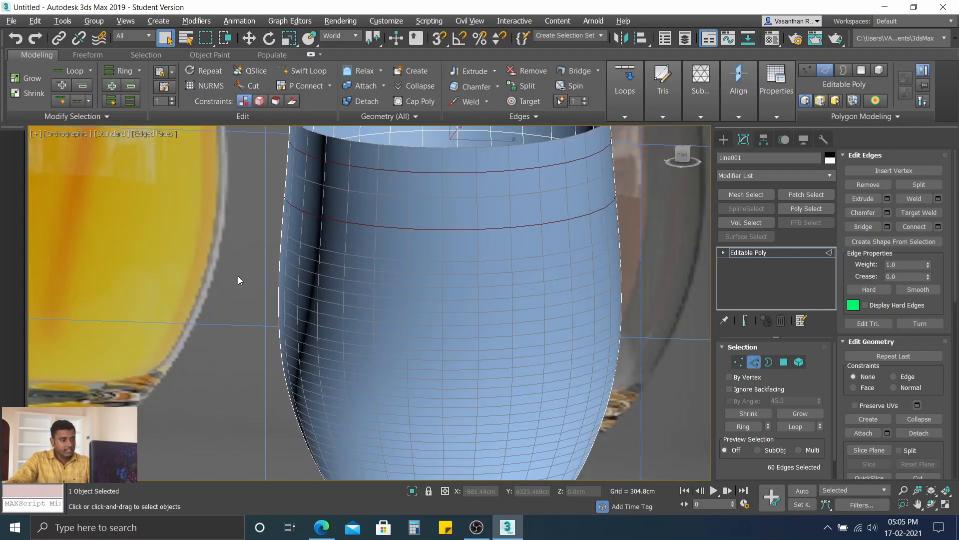
pyautogui.click(240, 282)
pyautogui.click(383, 283)
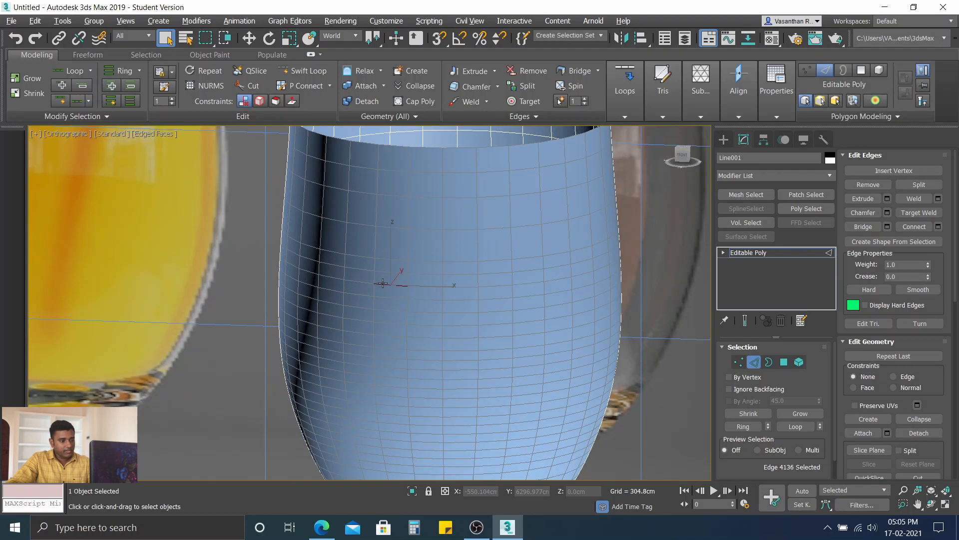
pyautogui.click(234, 286)
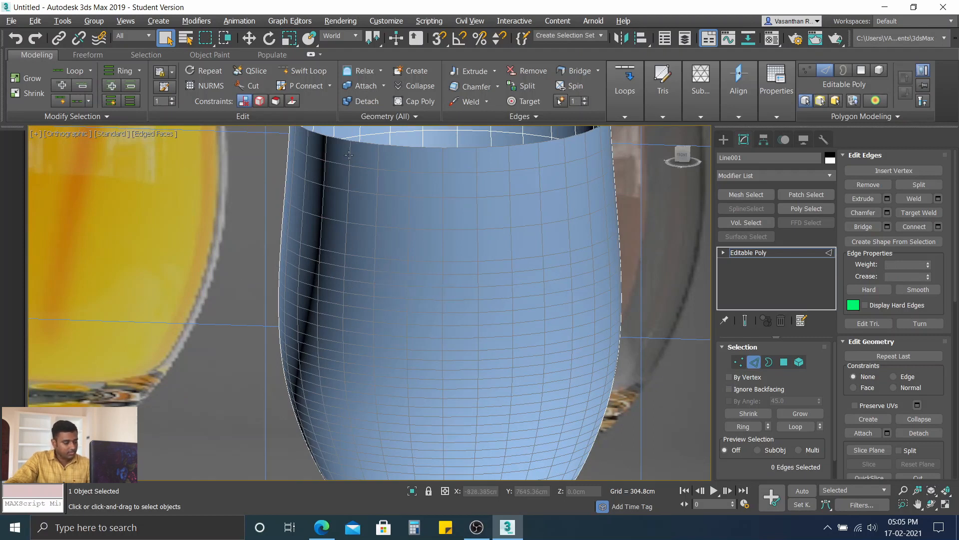
# Step: Select the four vertical edges below the rim in each of two neighbouring columns and insert edge loops through them with Flow Connect and Auto Ring
pyautogui.click(351, 162)
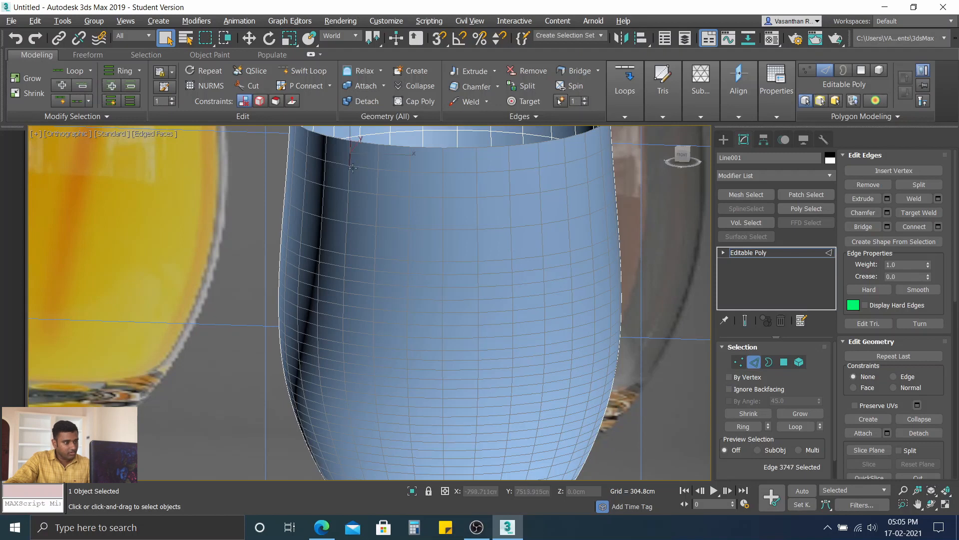
pyautogui.keyDown('ctrl'); pyautogui.click(348, 176); pyautogui.keyUp('ctrl')
pyautogui.keyDown('ctrl'); pyautogui.click(348, 206); pyautogui.keyUp('ctrl')
pyautogui.keyDown('ctrl'); pyautogui.click(346, 239); pyautogui.keyUp('ctrl')
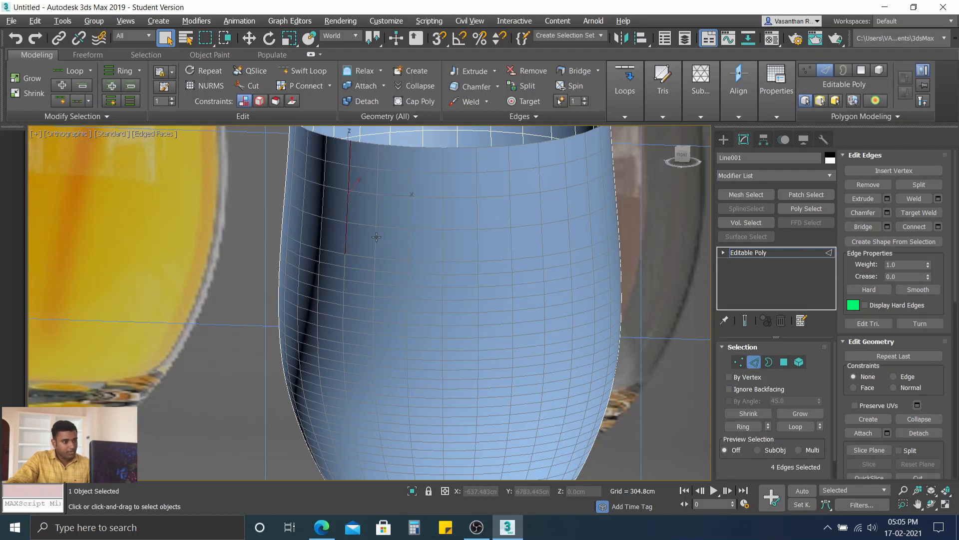
pyautogui.keyDown('ctrl'); pyautogui.click(375, 244); pyautogui.keyUp('ctrl')
pyautogui.keyDown('ctrl'); pyautogui.click(376, 210); pyautogui.keyUp('ctrl')
pyautogui.keyDown('ctrl'); pyautogui.click(378, 182); pyautogui.keyUp('ctrl')
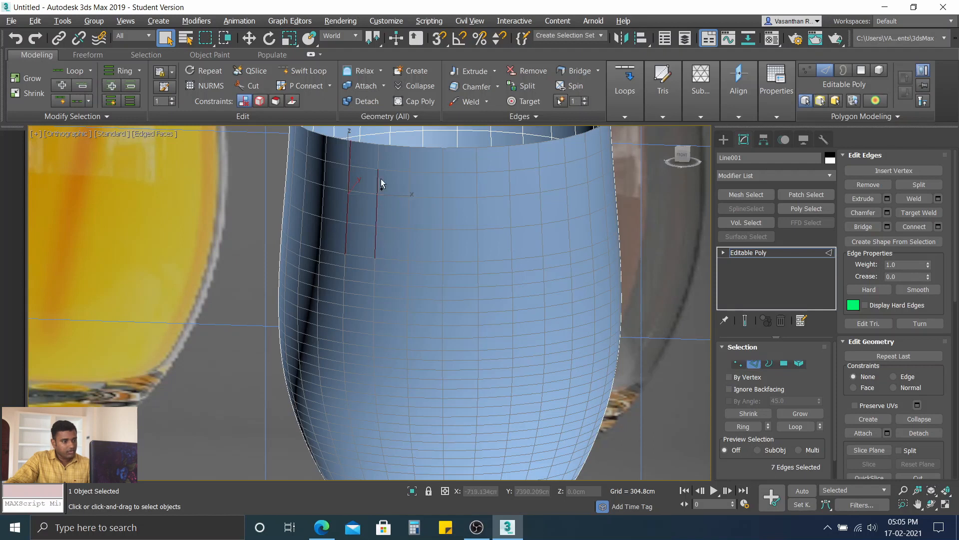
pyautogui.keyDown('ctrl'); pyautogui.click(377, 159); pyautogui.keyUp('ctrl')
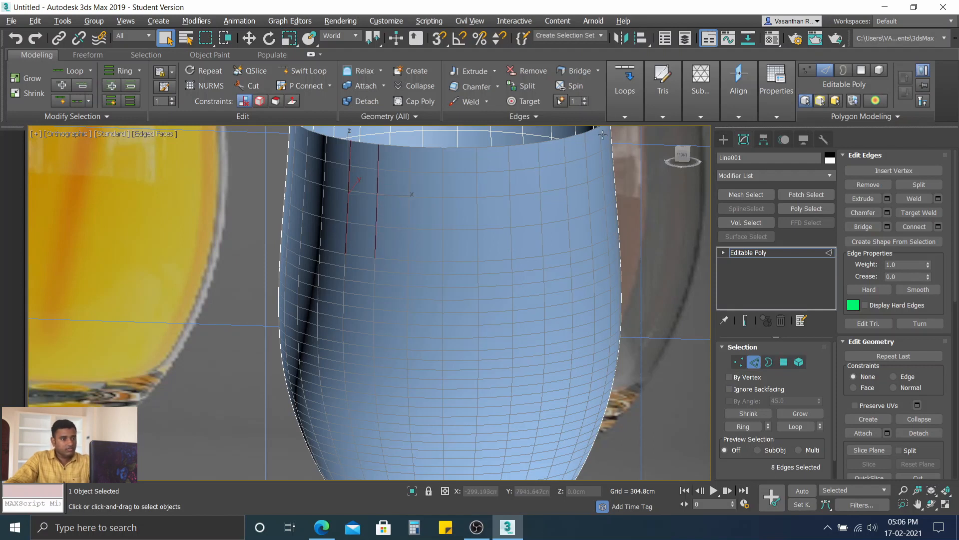
pyautogui.click(625, 116)
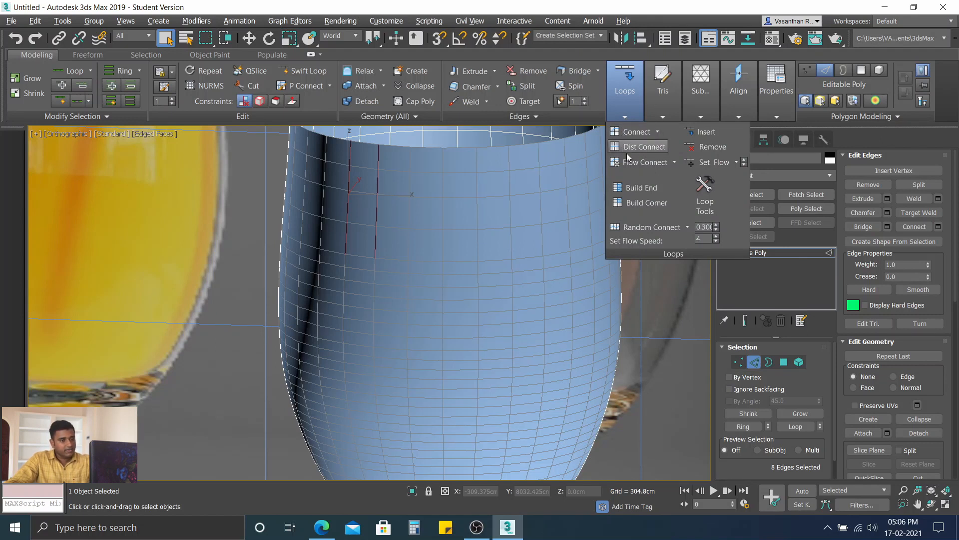
pyautogui.click(675, 162)
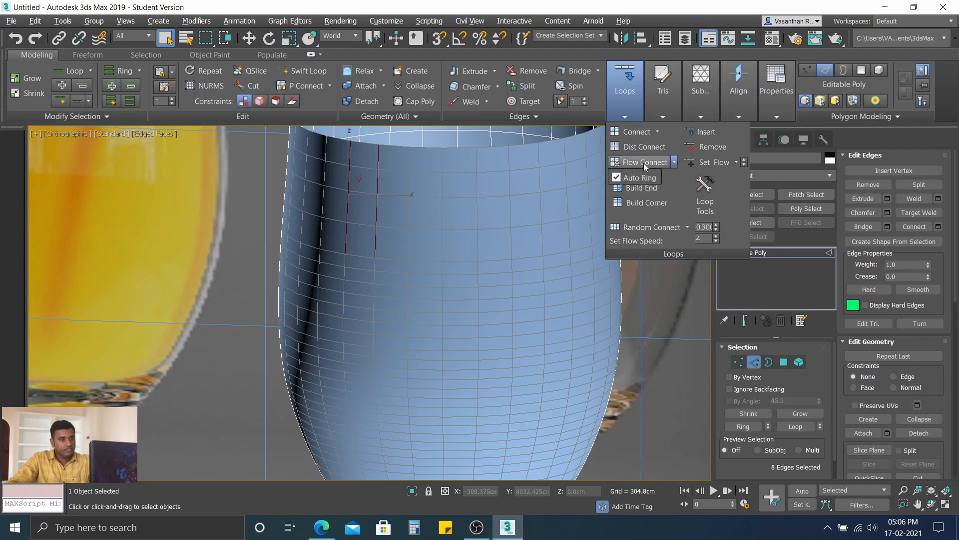
pyautogui.click(644, 163)
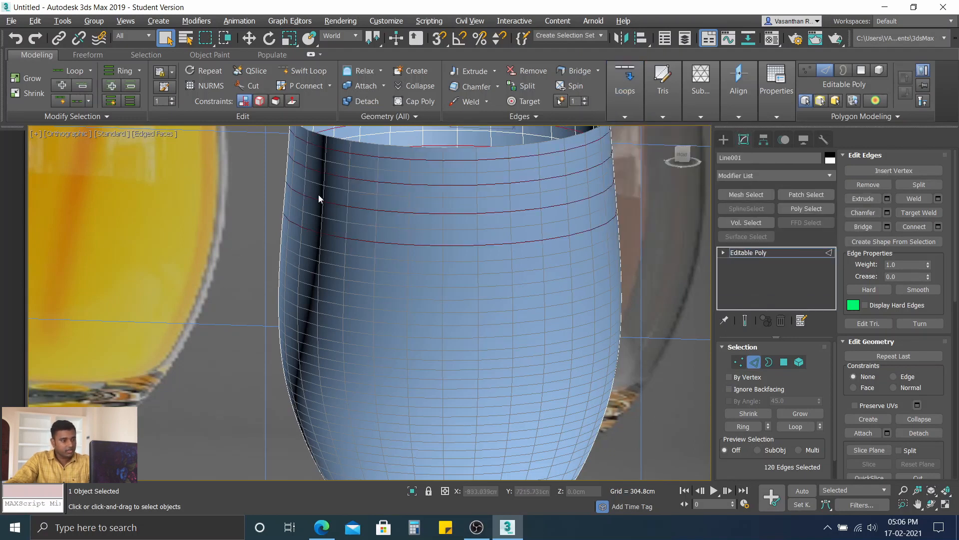
# Step: Select the eight vertical edges below the rim in a single column and insert further edge loops with Flow Connect and Auto Ring
pyautogui.click(326, 143)
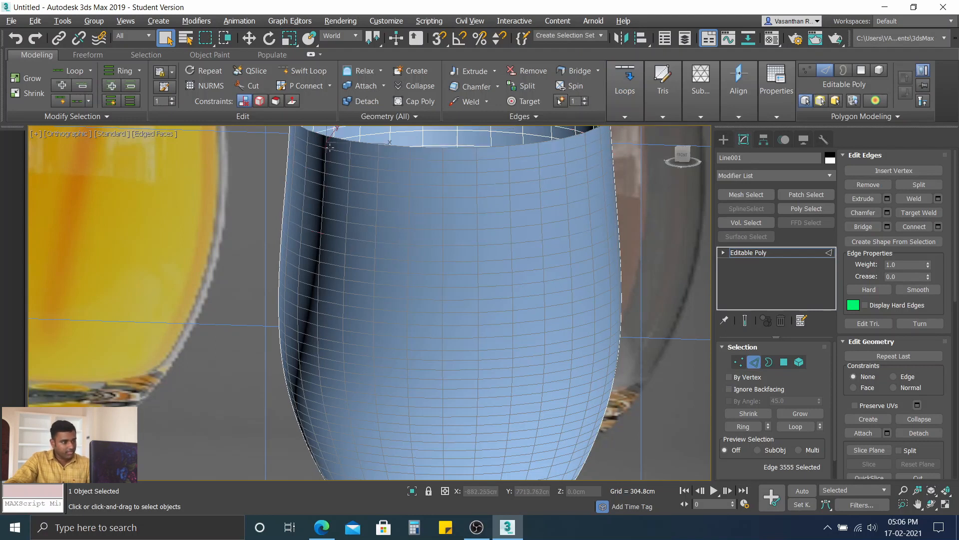
pyautogui.keyDown('ctrl'); pyautogui.click(378, 164); pyautogui.keyUp('ctrl')
pyautogui.keyDown('ctrl'); pyautogui.click(378, 176); pyautogui.keyUp('ctrl')
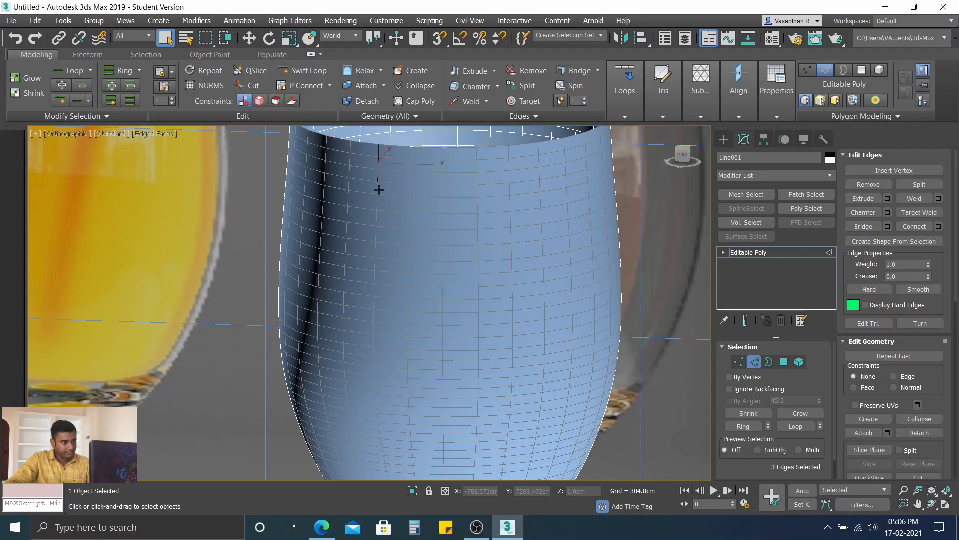
pyautogui.keyDown('ctrl'); pyautogui.click(376, 188); pyautogui.keyUp('ctrl')
pyautogui.keyDown('ctrl'); pyautogui.click(376, 202); pyautogui.keyUp('ctrl')
pyautogui.keyDown('ctrl'); pyautogui.click(376, 215); pyautogui.keyUp('ctrl')
pyautogui.keyDown('ctrl'); pyautogui.click(376, 251); pyautogui.keyUp('ctrl')
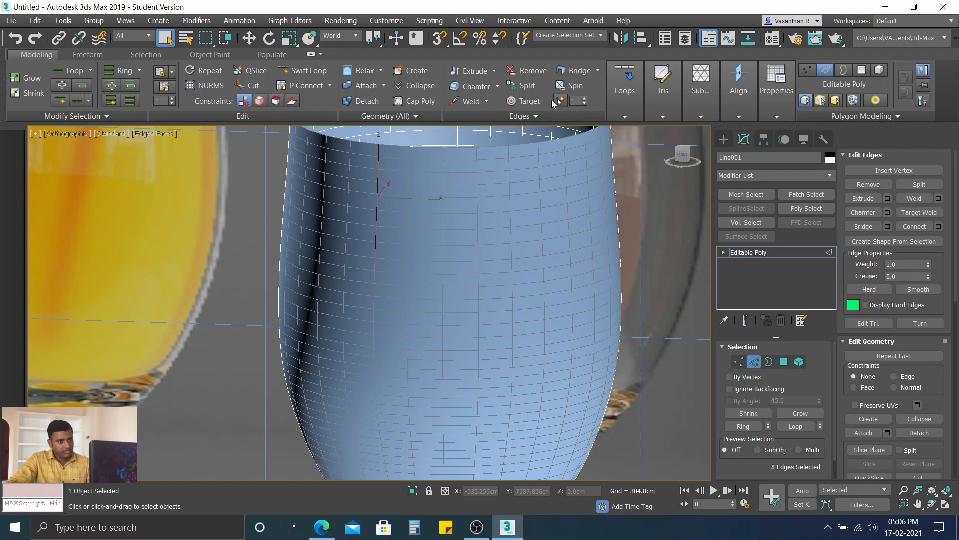
pyautogui.click(632, 115)
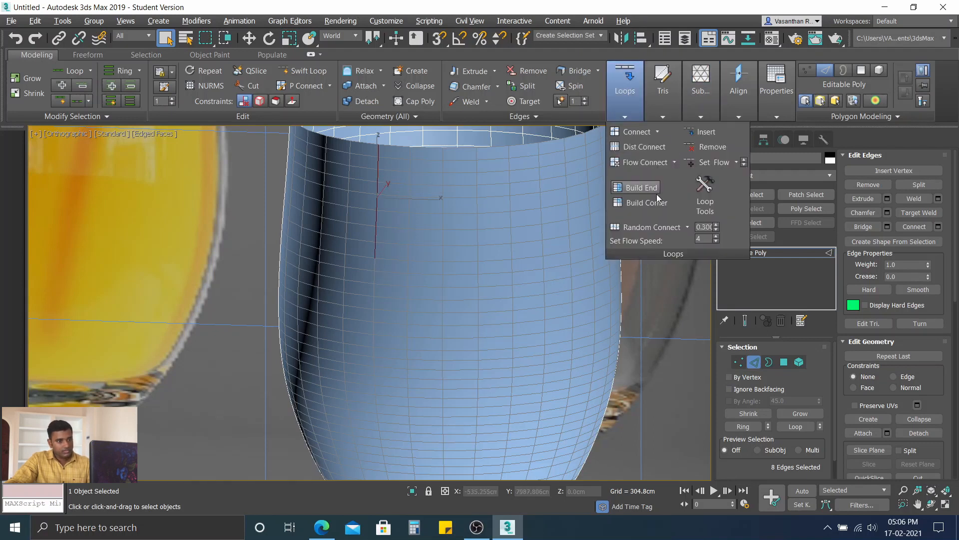
pyautogui.click(674, 162)
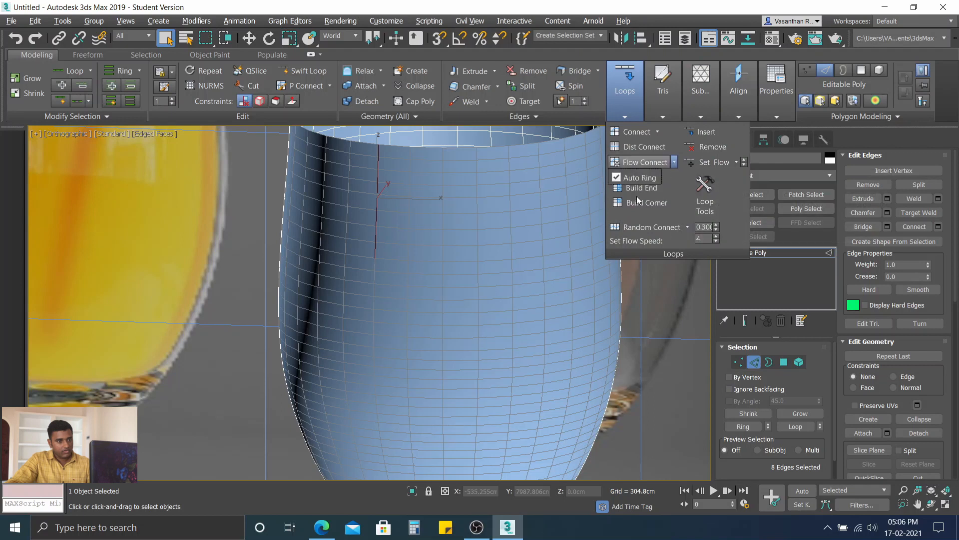
pyautogui.click(642, 162)
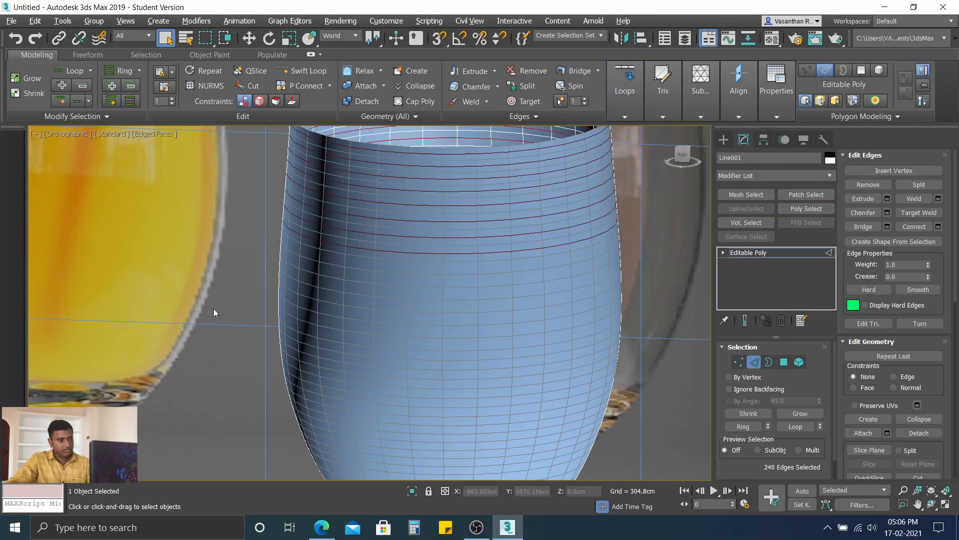
# Step: Clear the edge selection and inspect the density of the glass mesh around the rim, inside and outside
pyautogui.scroll(-3, 215, 308)
pyautogui.click(649, 200)
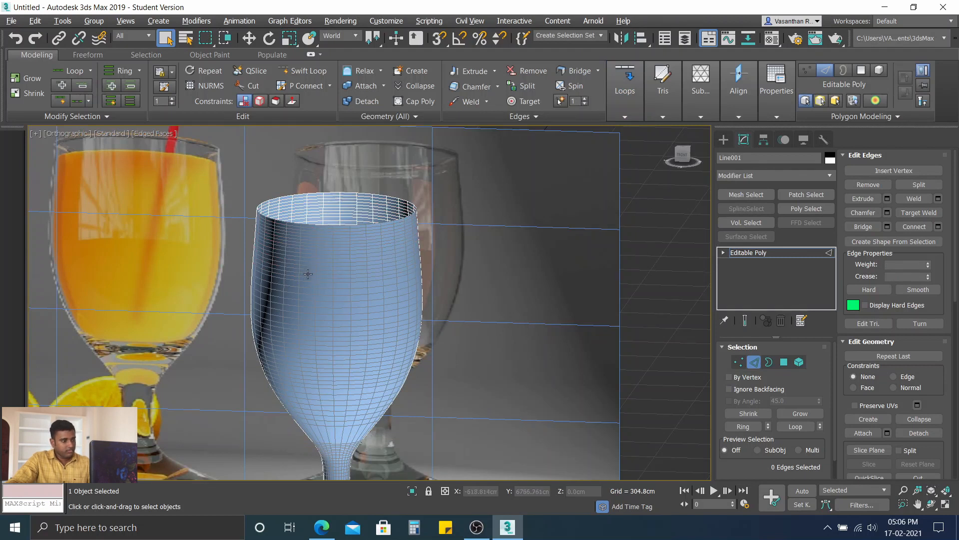
pyautogui.keyDown('alt'); pyautogui.moveTo(308, 274); pyautogui.dragTo(350, 265, button='middle'); pyautogui.keyUp('alt')
pyautogui.scroll(7, 343, 224)
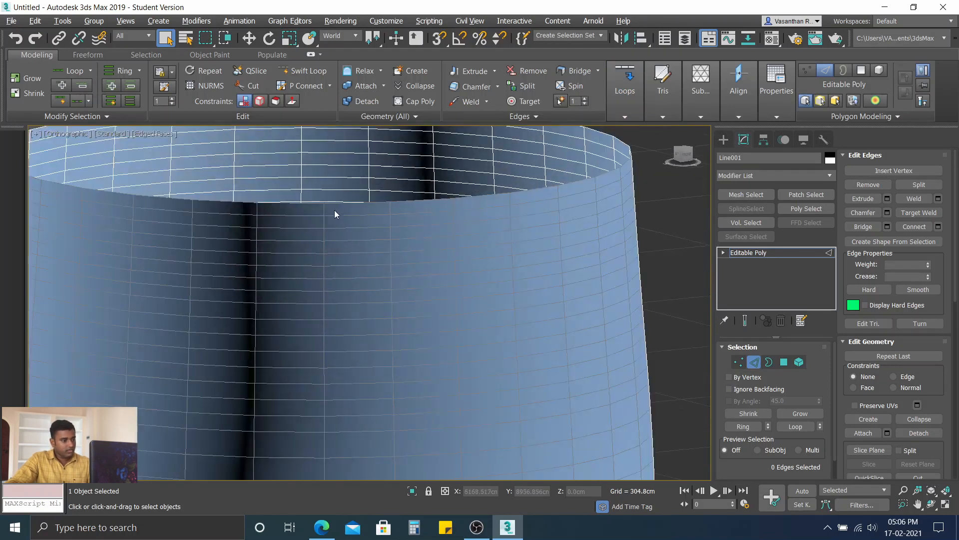
pyautogui.keyDown('alt'); pyautogui.moveTo(313, 227); pyautogui.dragTo(328, 250, button='middle'); pyautogui.keyUp('alt')
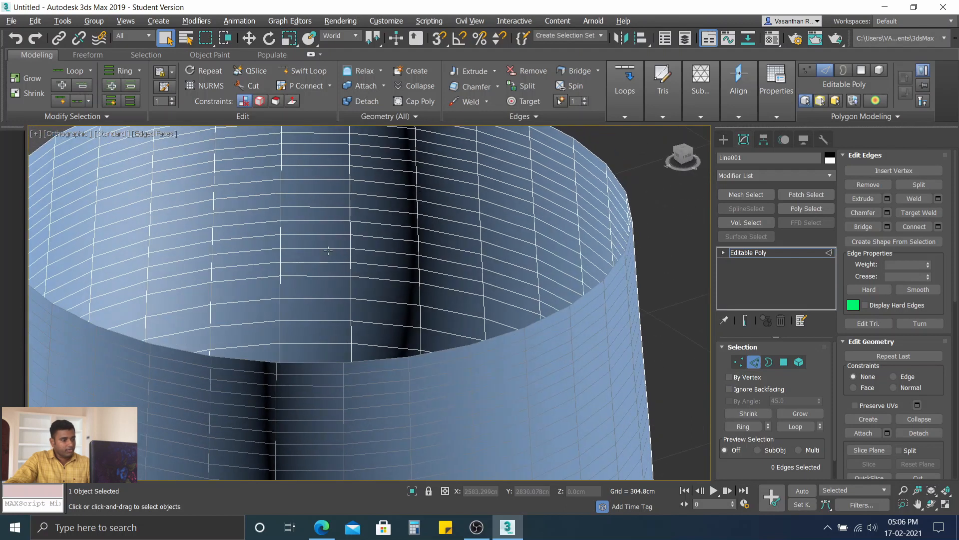
pyautogui.scroll(-4, 275, 305)
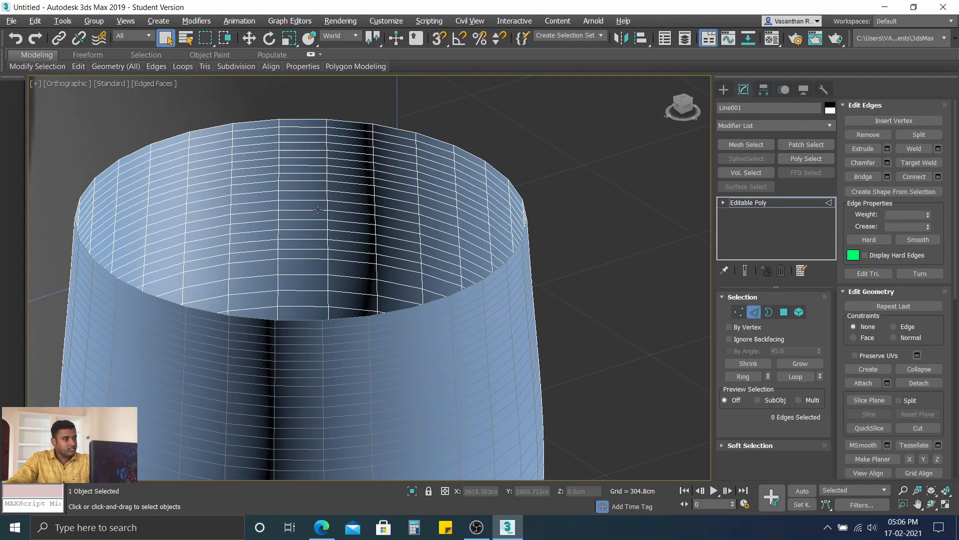
pyautogui.moveTo(321, 211); pyautogui.dragTo(445, 176, button='middle')
pyautogui.scroll(-5, 446, 176)
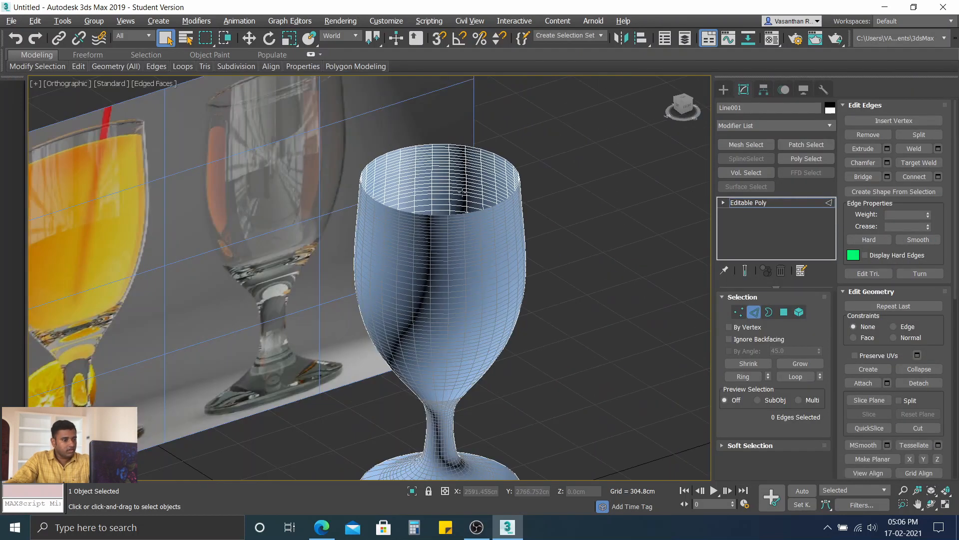
pyautogui.scroll(2, 488, 209)
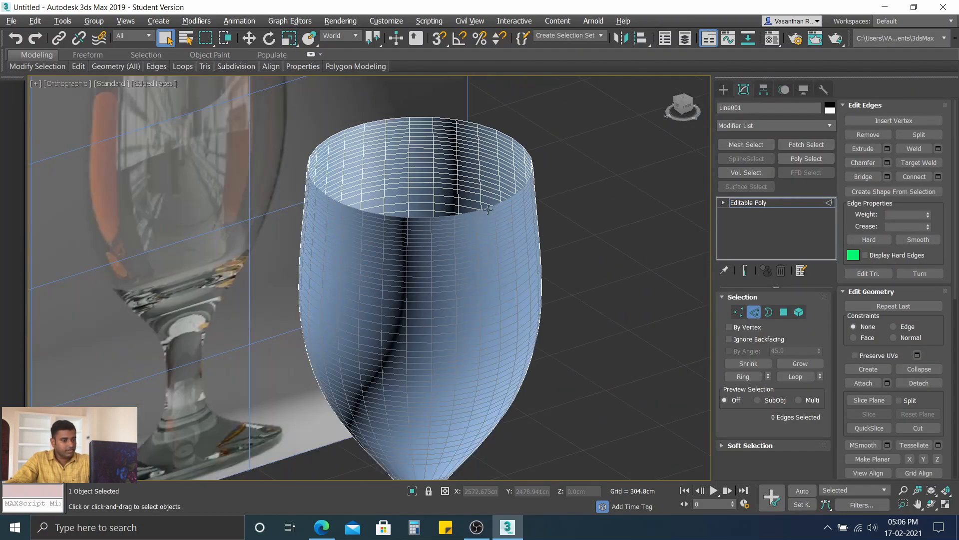
# Step: Apply a Shell modifier to the Editable Poly glass
pyautogui.click(754, 126)
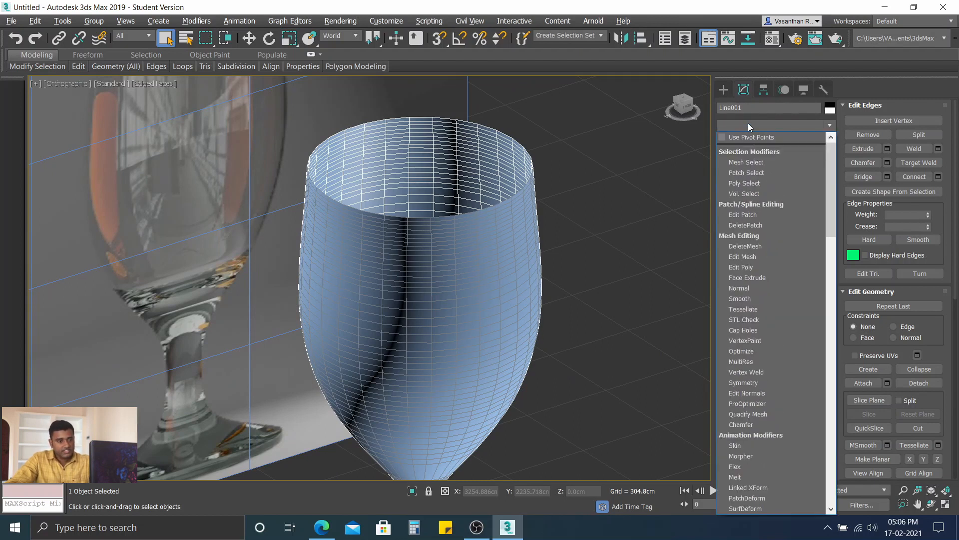
pyautogui.write('shell')
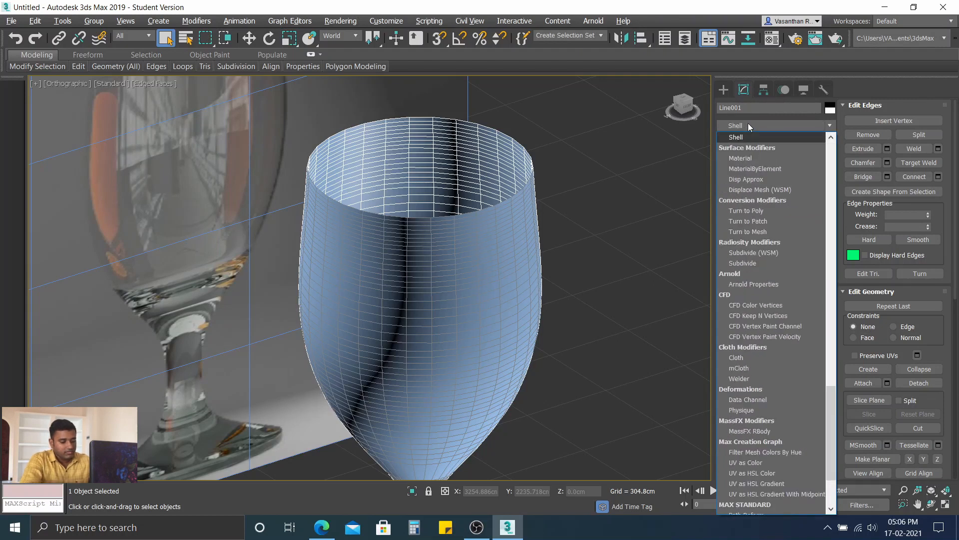
pyautogui.write('l')
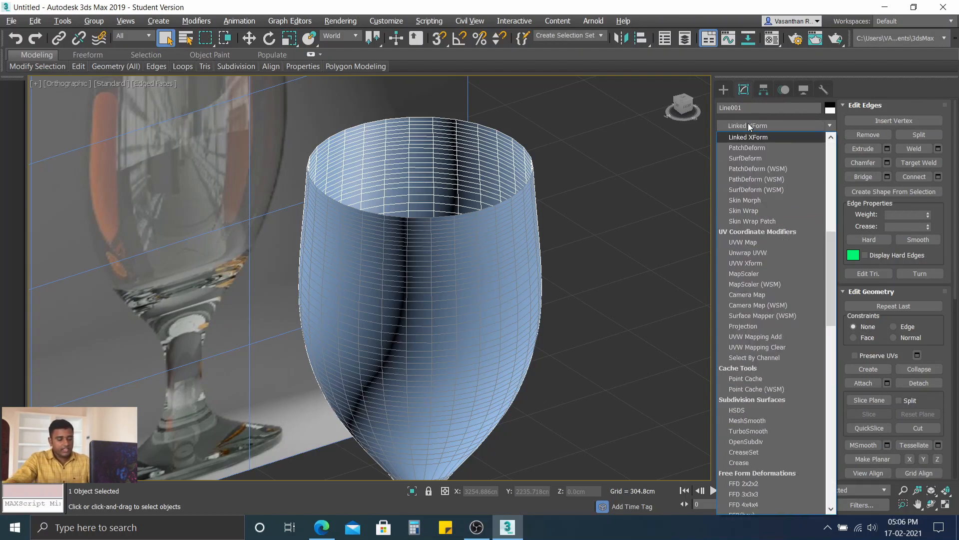
pyautogui.write('sh')
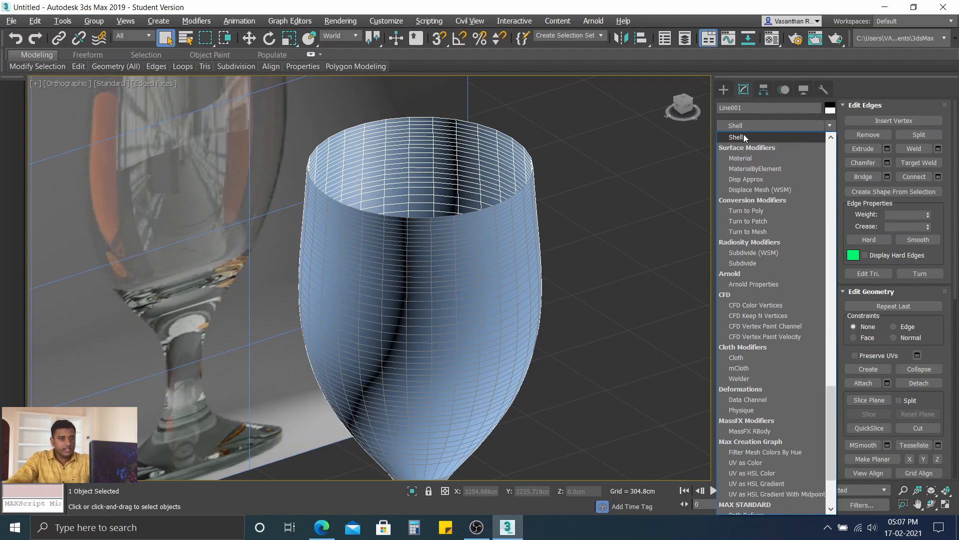
pyautogui.press('Return')
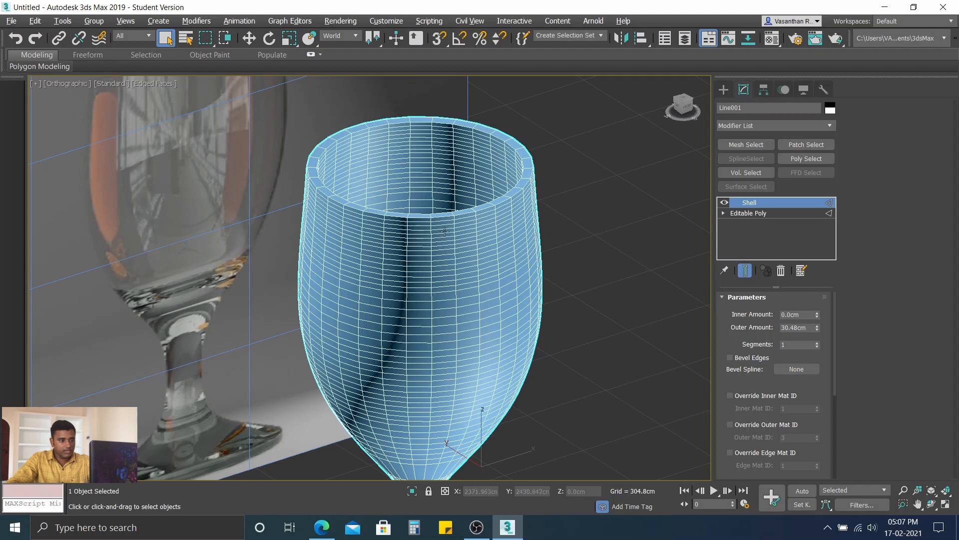
# Step: Adjust the glass wall thickness through the Shell's outer amount, trying 45.72 cm and settling on 11.278 cm
pyautogui.scroll(2, 445, 231)
pyautogui.moveTo(455, 211); pyautogui.dragTo(566, 243, button='middle')
pyautogui.scroll(2, 580, 243)
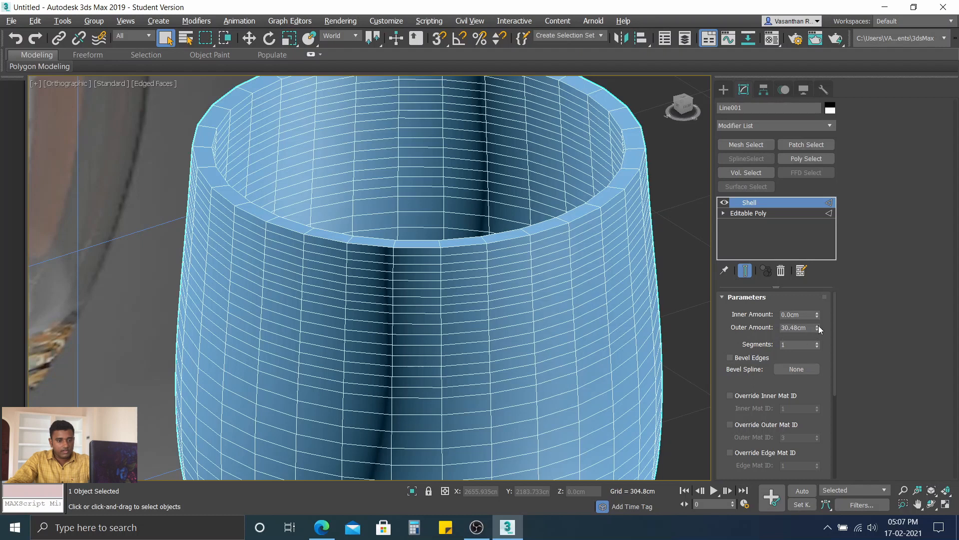
pyautogui.moveTo(817, 327); pyautogui.dragTo(809, 279)
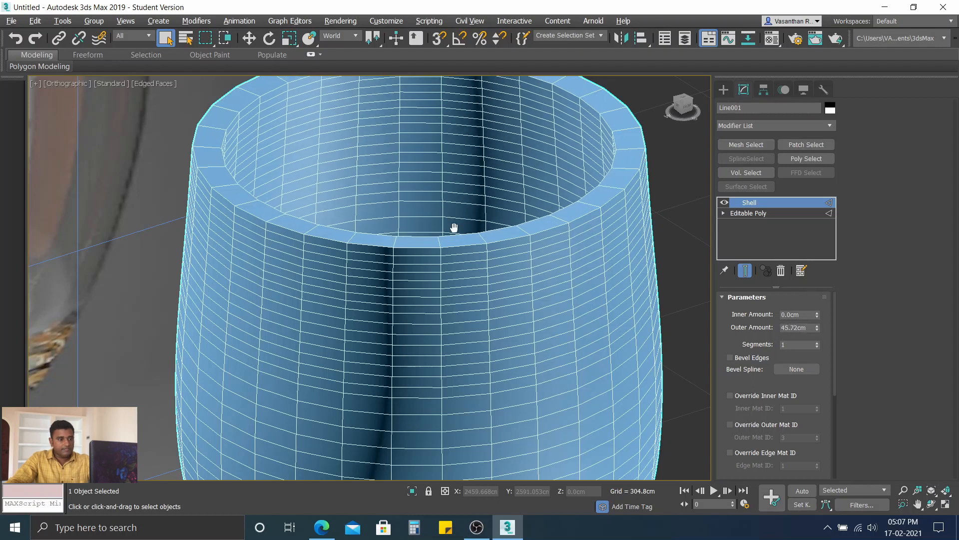
pyautogui.moveTo(454, 227); pyautogui.dragTo(475, 274, button='middle')
pyautogui.scroll(1, 520, 288)
pyautogui.scroll(-2, 398, 245)
pyautogui.scroll(1, 395, 228)
pyautogui.moveTo(395, 229); pyautogui.dragTo(468, 255, button='middle')
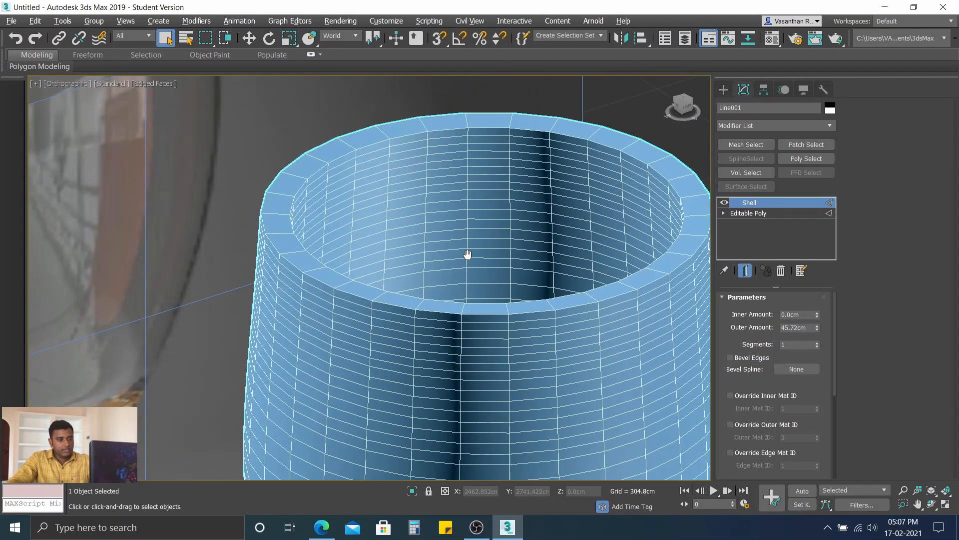
pyautogui.moveTo(818, 330); pyautogui.dragTo(797, 359)
pyautogui.scroll(-3, 539, 323)
pyautogui.moveTo(538, 323); pyautogui.dragTo(463, 116, button='middle')
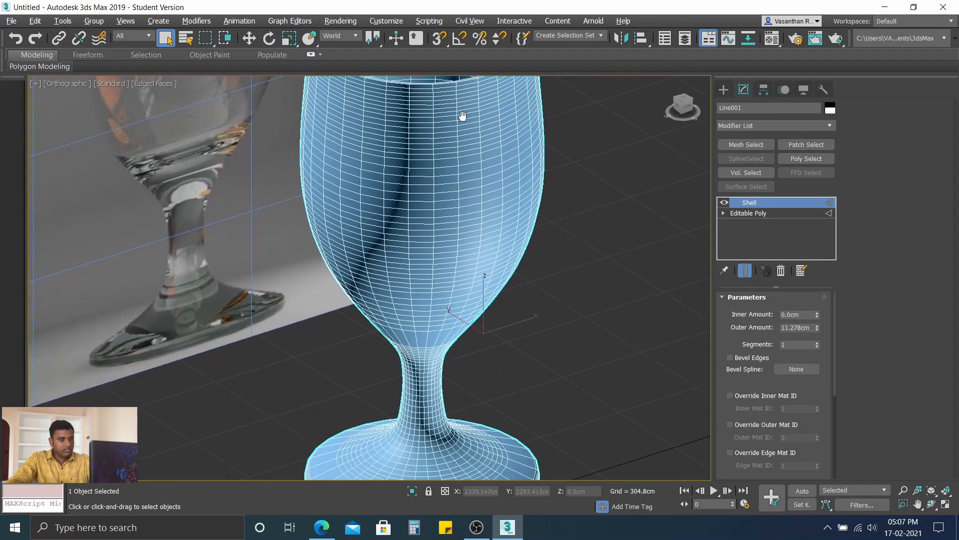
# Step: Fine-tune the glass wall thickness through the Shell's outer amount, trying 14.935 cm and settling on 8.839 cm
pyautogui.scroll(-2, 447, 149)
pyautogui.scroll(1, 445, 147)
pyautogui.moveTo(446, 147); pyautogui.dragTo(472, 237, button='middle')
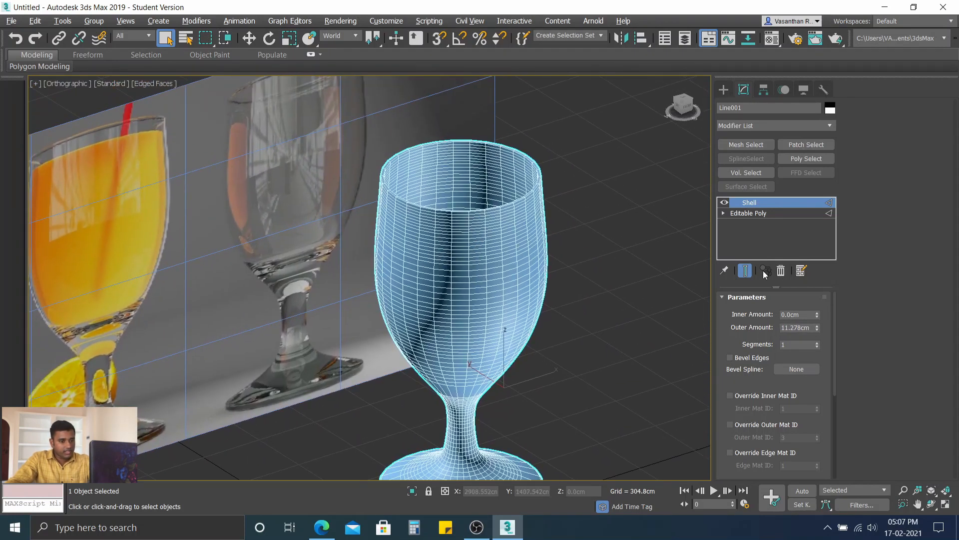
pyautogui.click(817, 330)
pyautogui.click(817, 329)
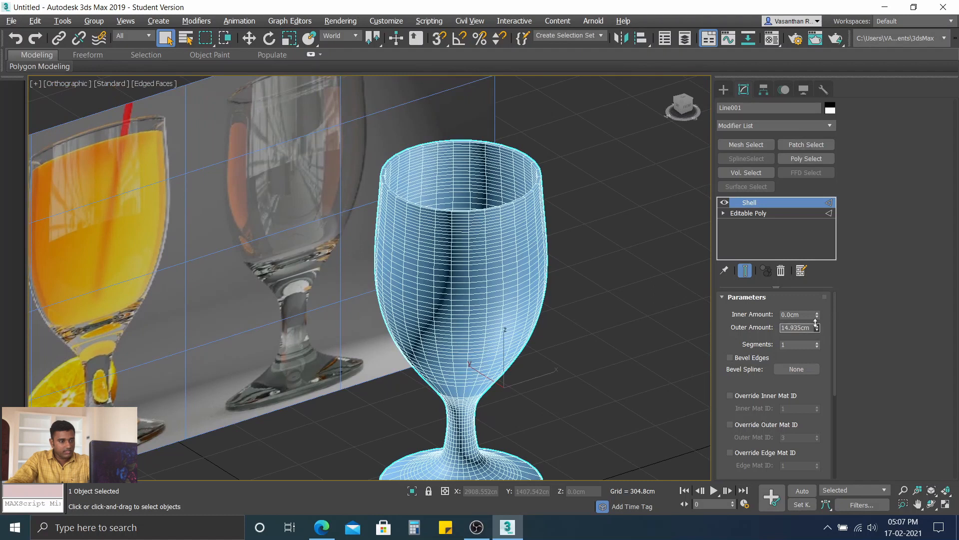
pyautogui.click(817, 325)
pyautogui.click(817, 325)
pyautogui.click(817, 325)
pyautogui.scroll(3, 394, 185)
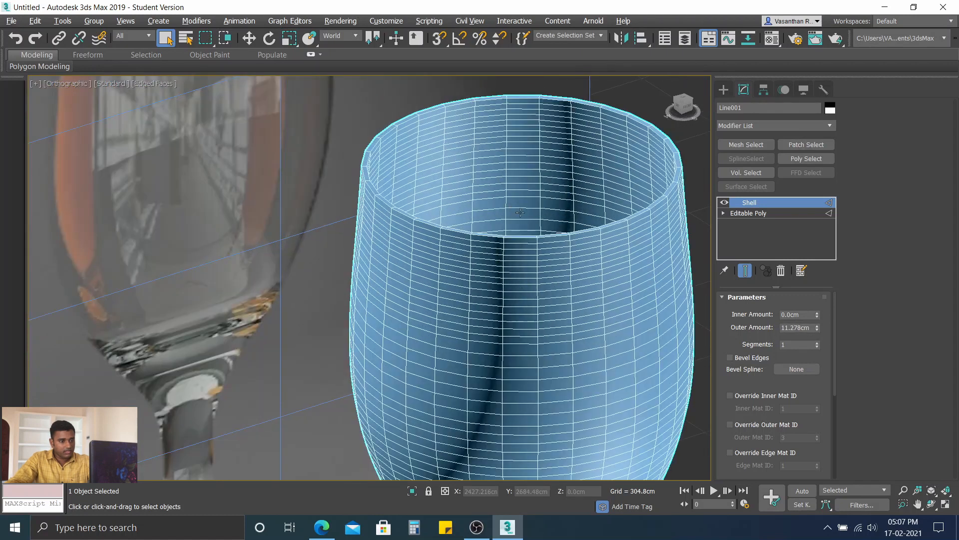
pyautogui.scroll(-2, 542, 241)
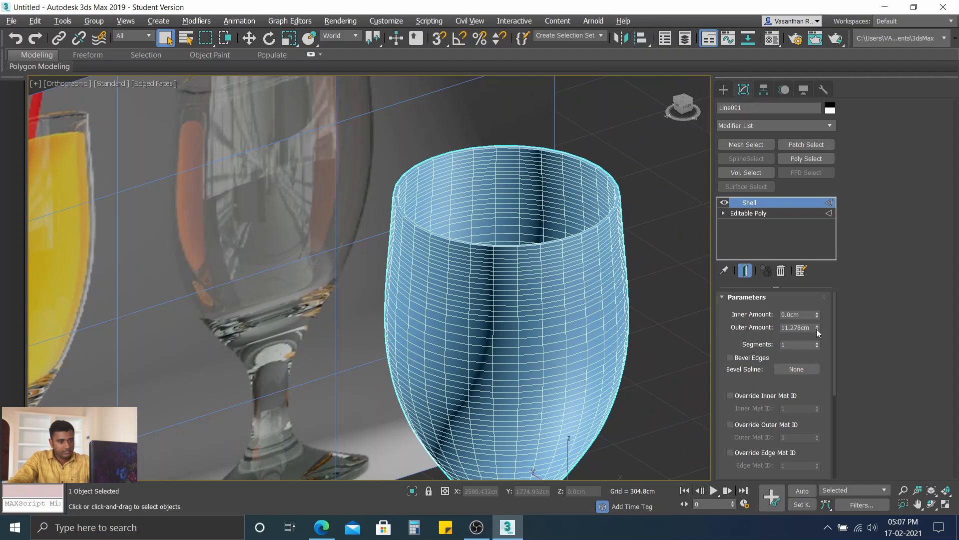
pyautogui.moveTo(816, 329); pyautogui.dragTo(817, 332)
pyautogui.scroll(4, 544, 245)
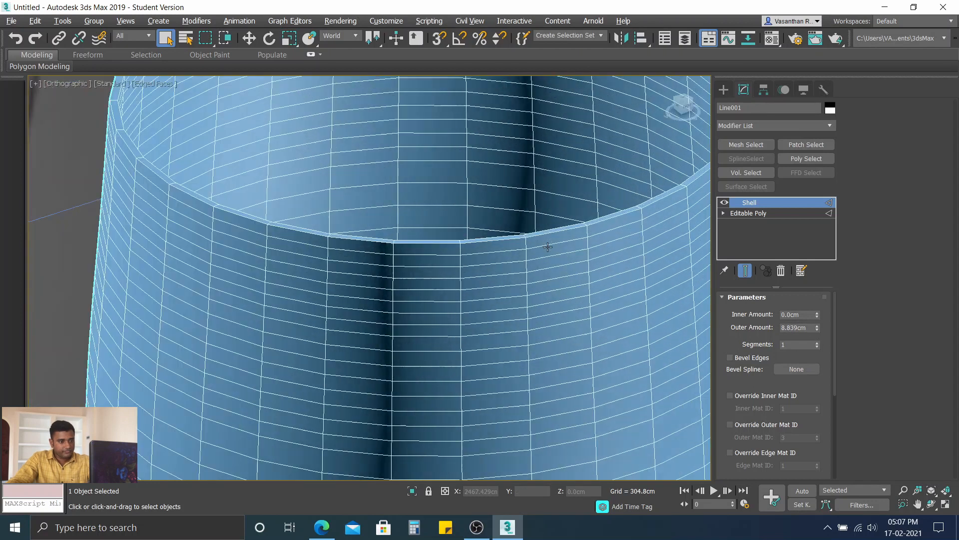
pyautogui.scroll(-5, 440, 245)
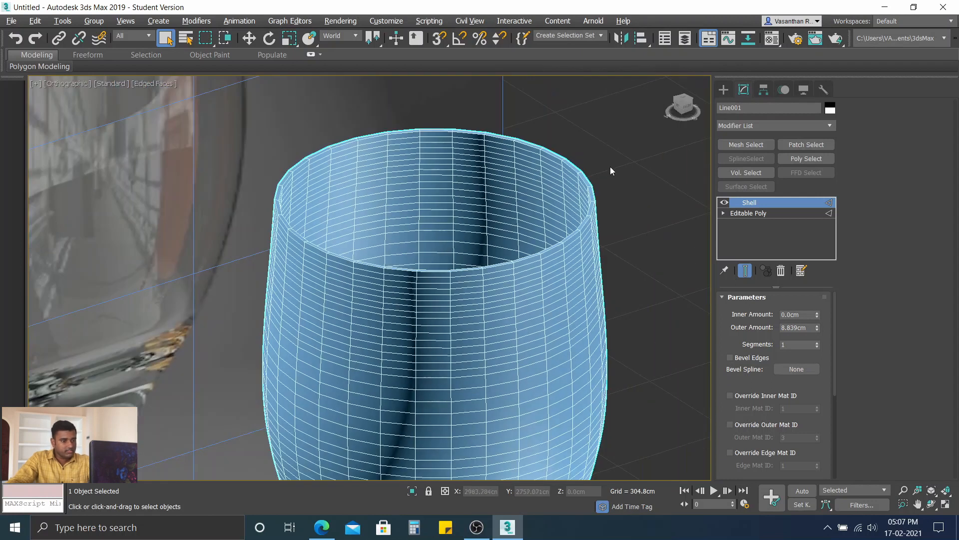
# Step: Deselect the glass to inspect the wall thickness at the rim up close, and reselect the glass
pyautogui.click(613, 237)
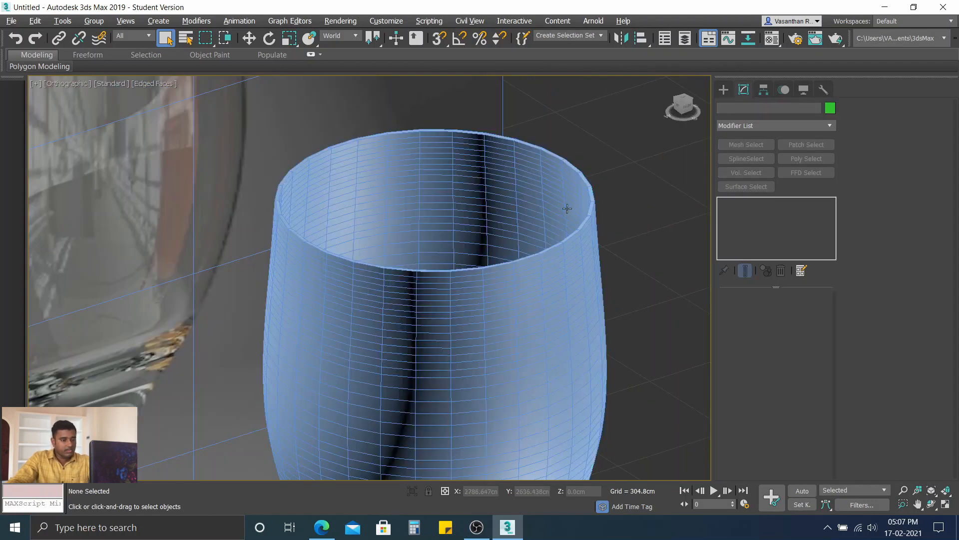
pyautogui.scroll(4, 413, 280)
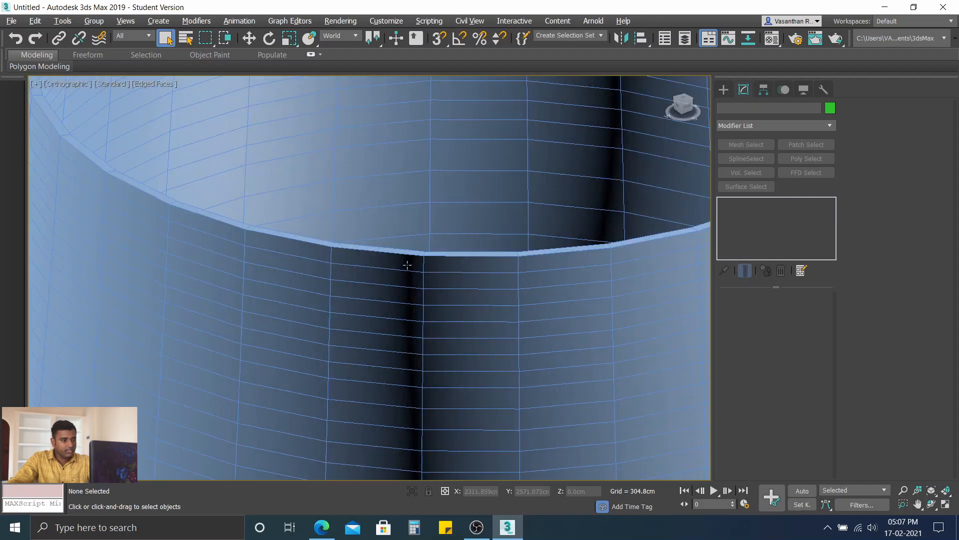
pyautogui.click(396, 249)
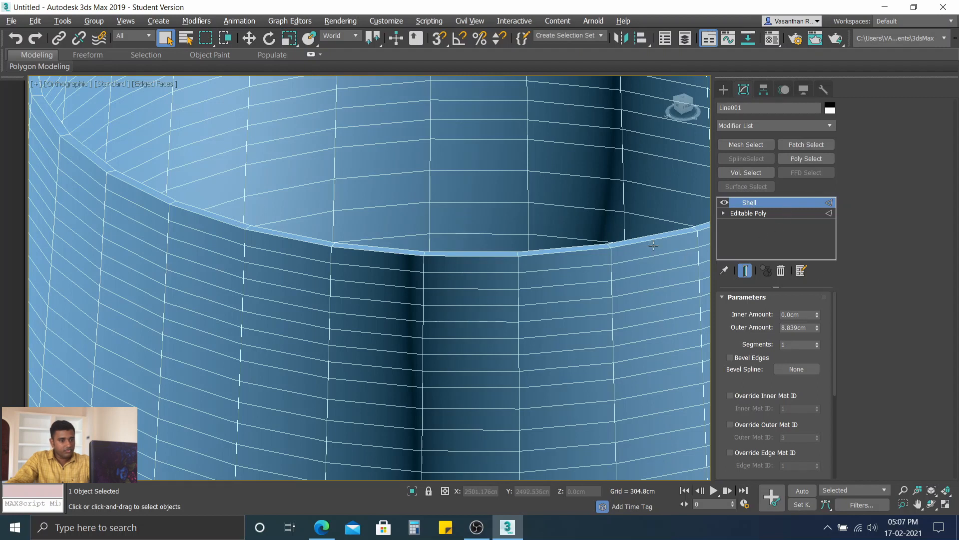
# Step: Add an Edit Poly modifier above the Shell and enter its polygon level
pyautogui.click(763, 125)
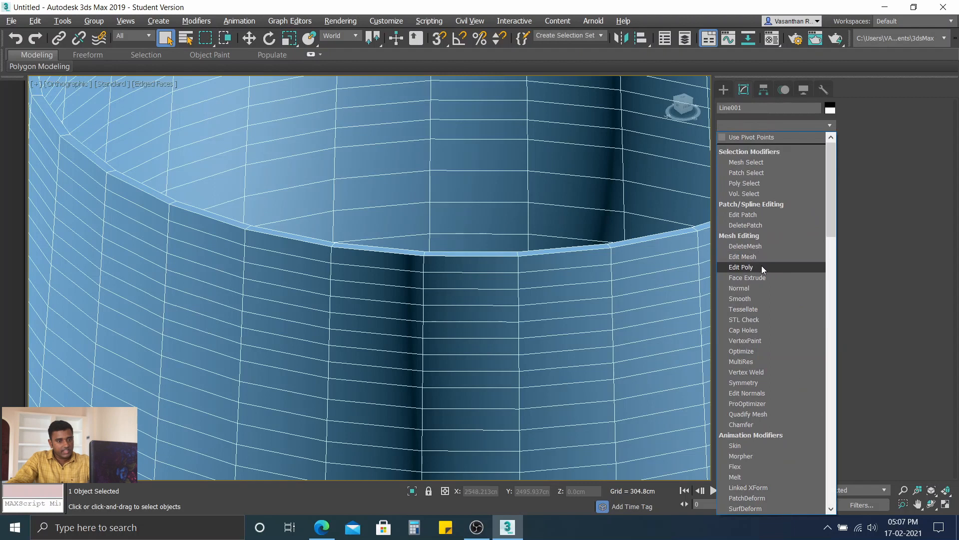
pyautogui.click(748, 268)
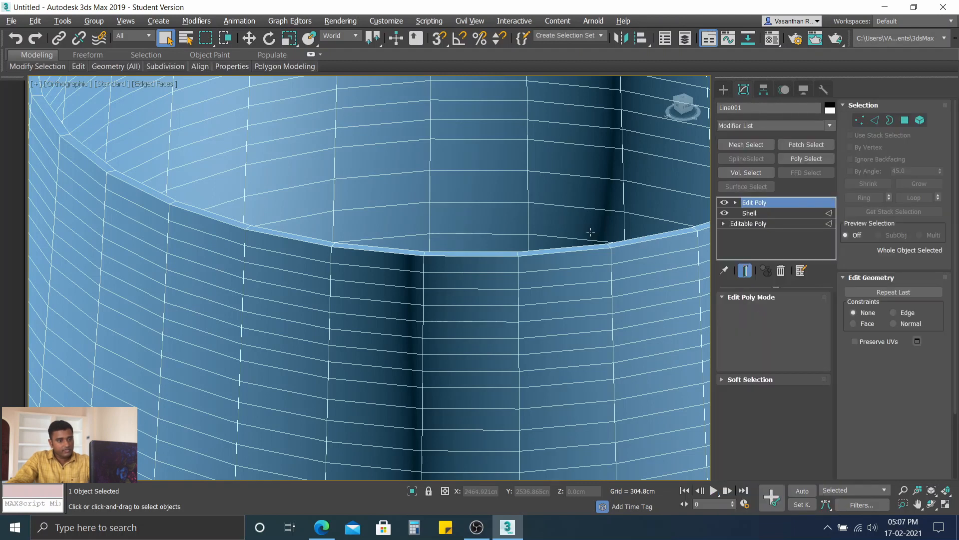
pyautogui.scroll(-6, 567, 224)
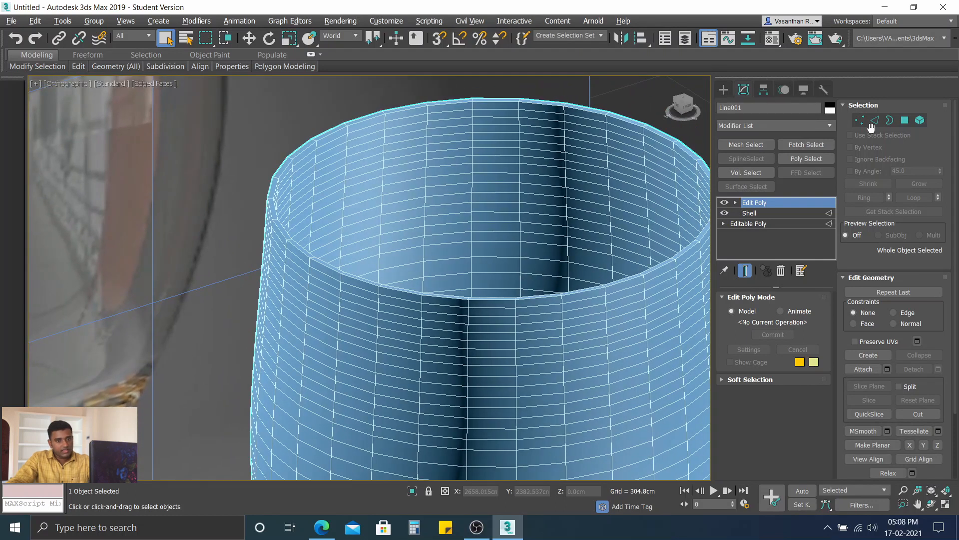
pyautogui.click(906, 121)
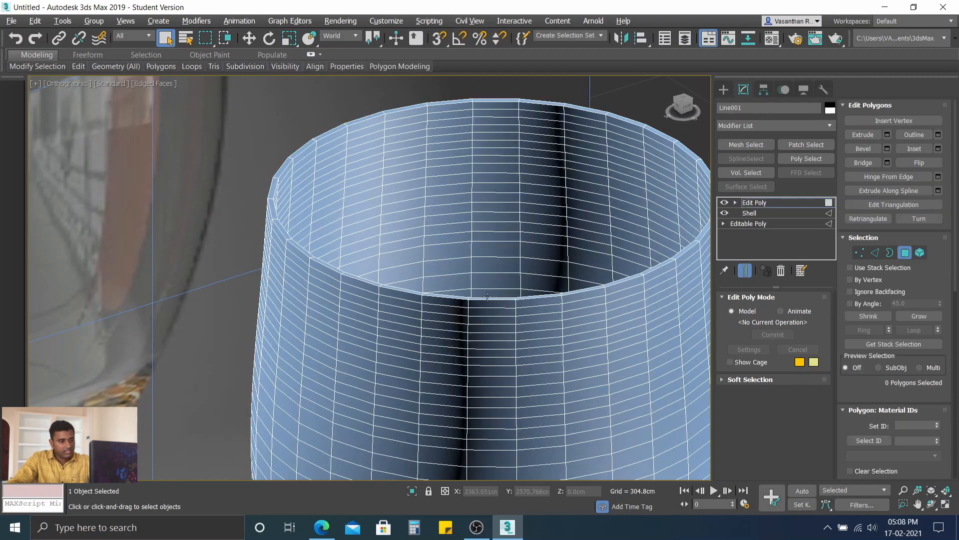
pyautogui.scroll(3, 488, 297)
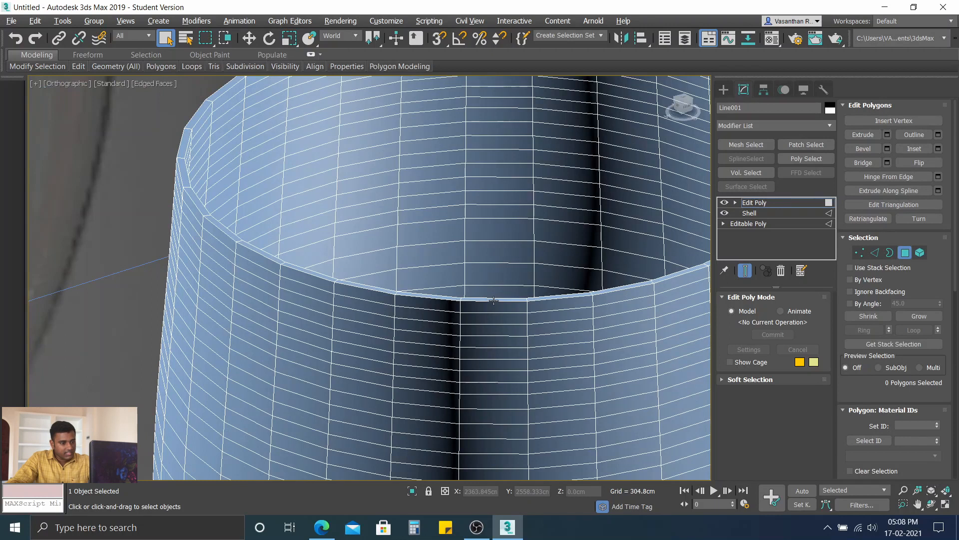
pyautogui.click(492, 298)
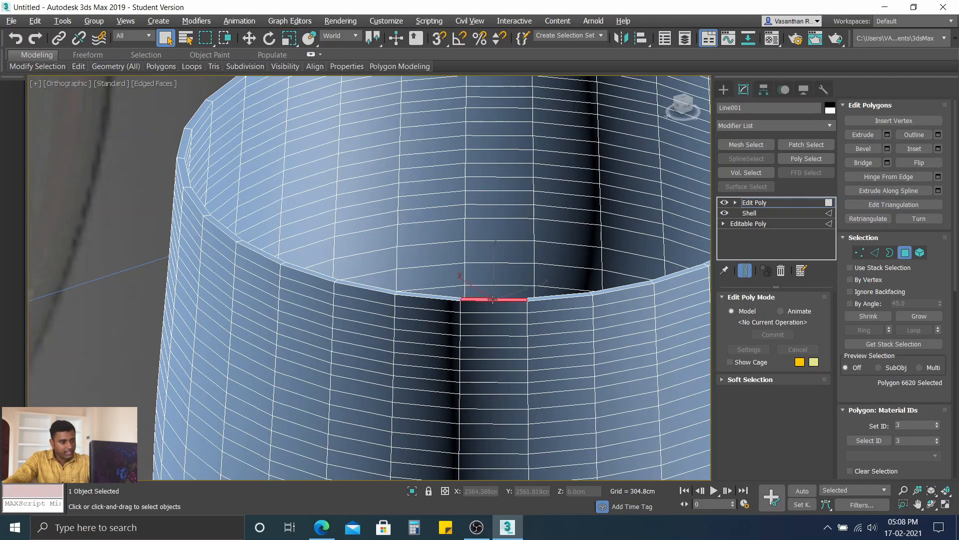
pyautogui.scroll(-2, 489, 300)
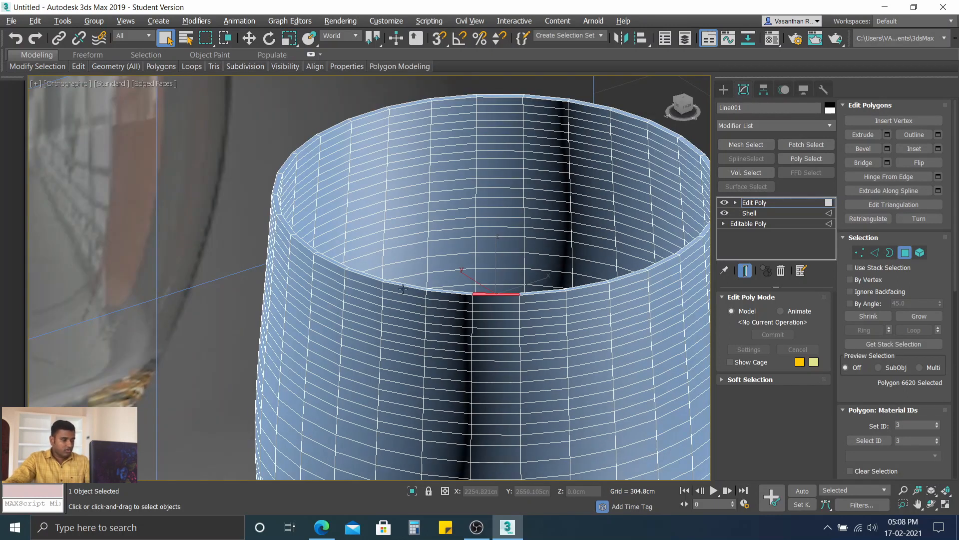
pyautogui.click(540, 290)
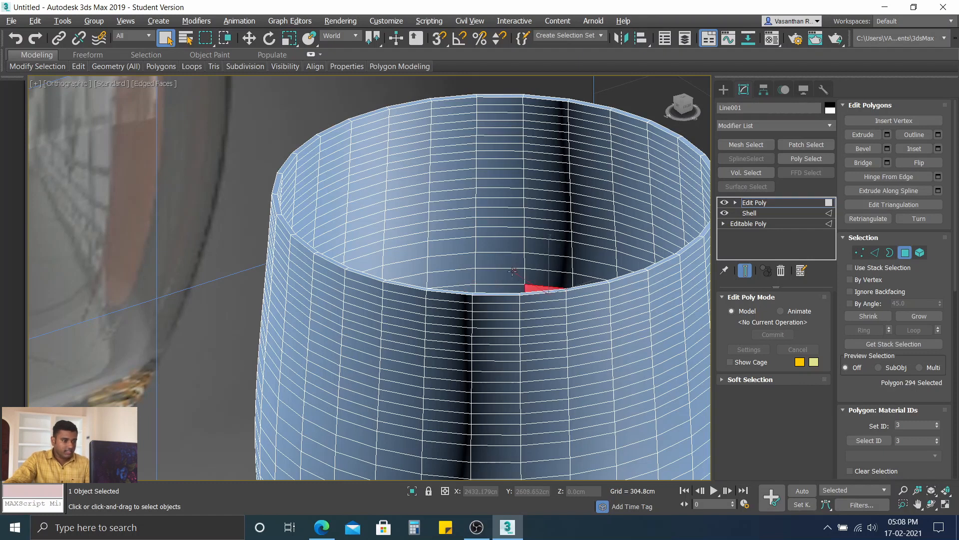
pyautogui.click(262, 136)
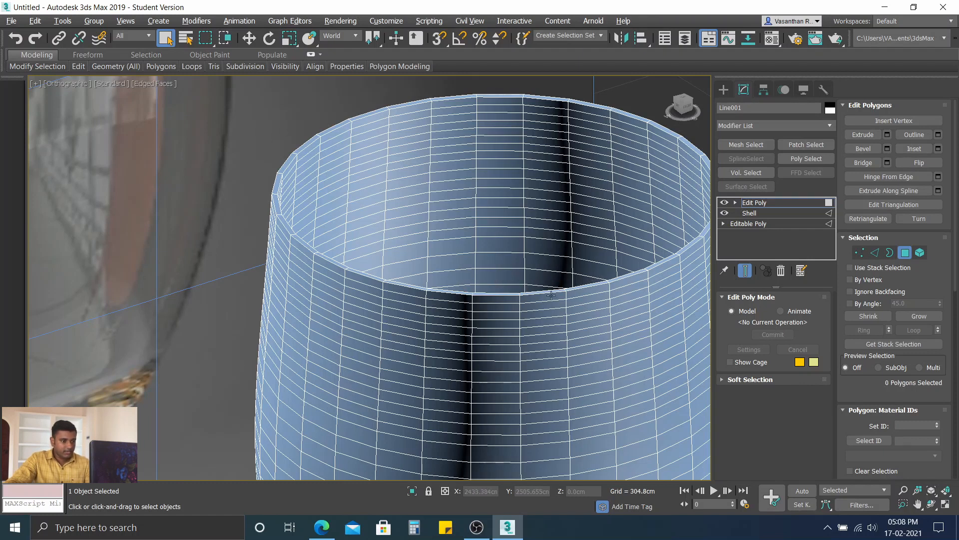
pyautogui.scroll(3, 551, 294)
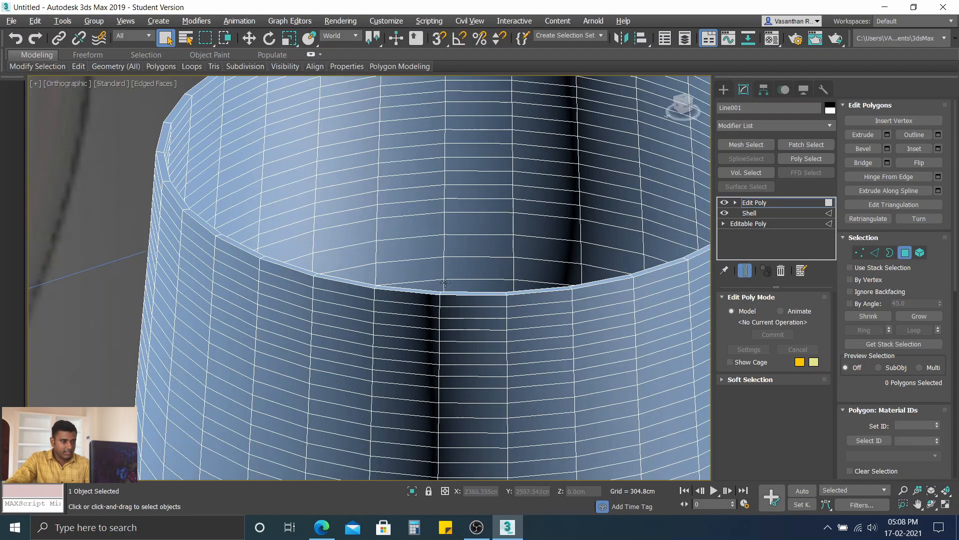
# Step: Select one polygon on the narrow rim face and extend the selection with Loop
pyautogui.click(471, 292)
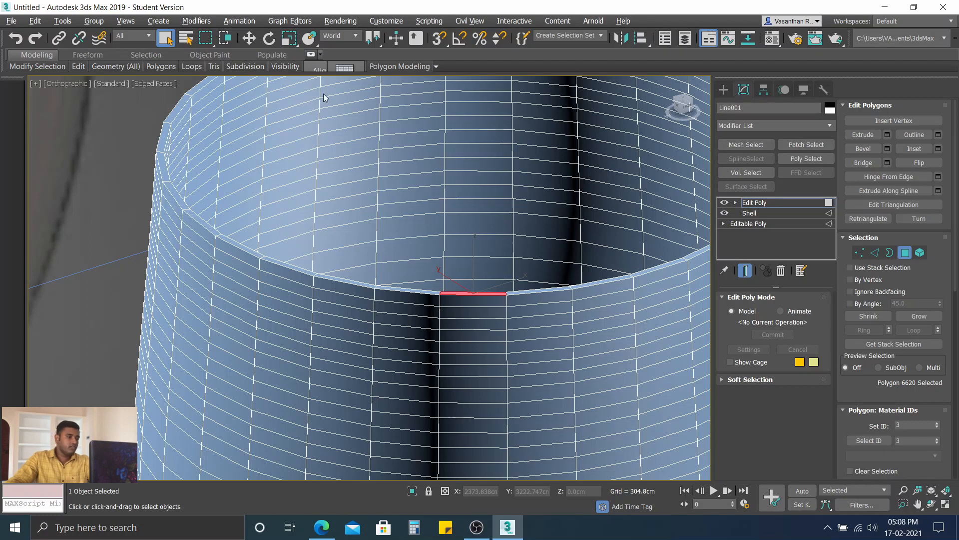
pyautogui.click(311, 55)
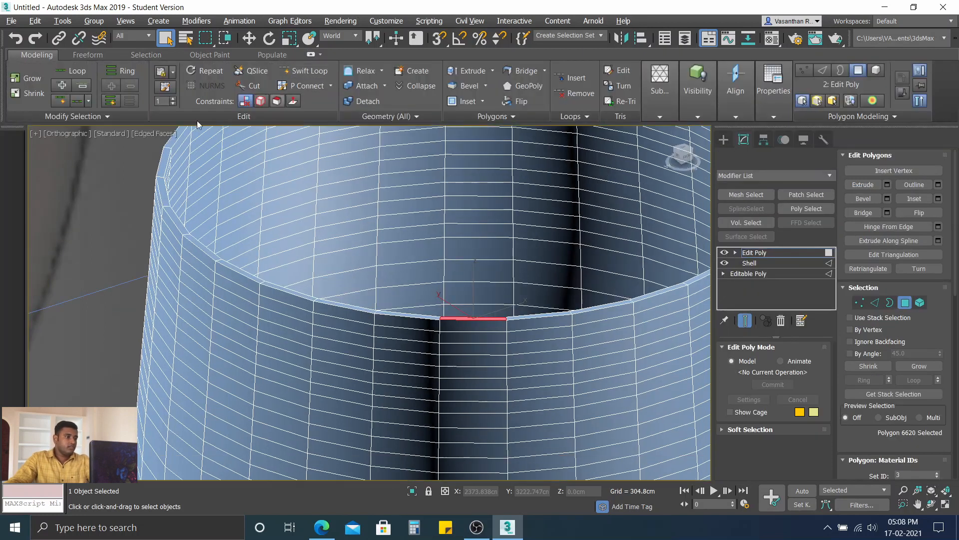
pyautogui.click(73, 70)
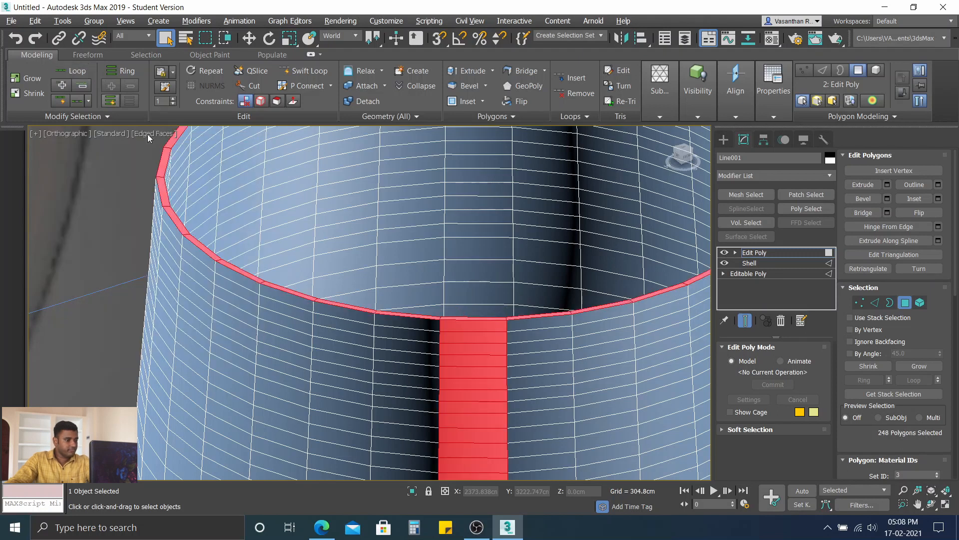
pyautogui.scroll(-2, 515, 337)
pyautogui.scroll(-2, 515, 336)
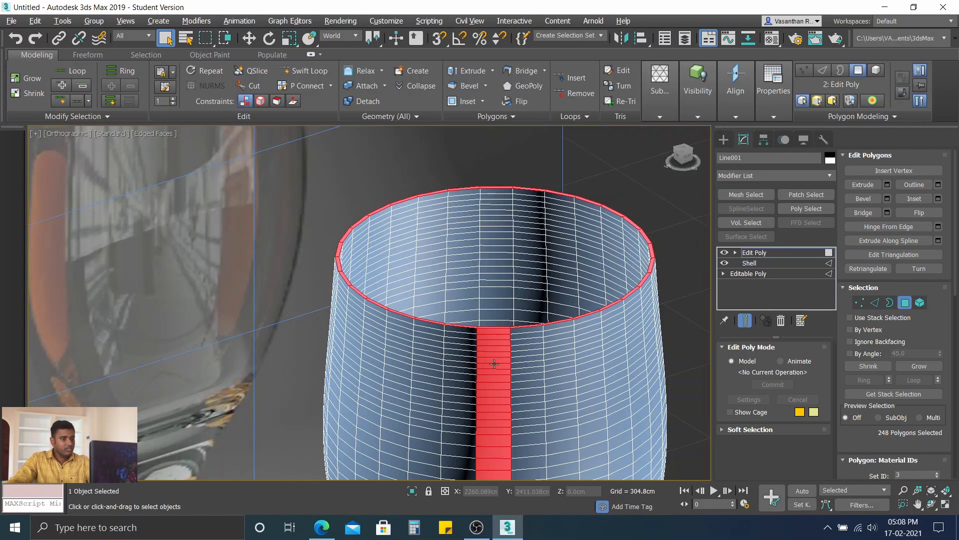
pyautogui.scroll(4, 502, 332)
pyautogui.scroll(1, 501, 332)
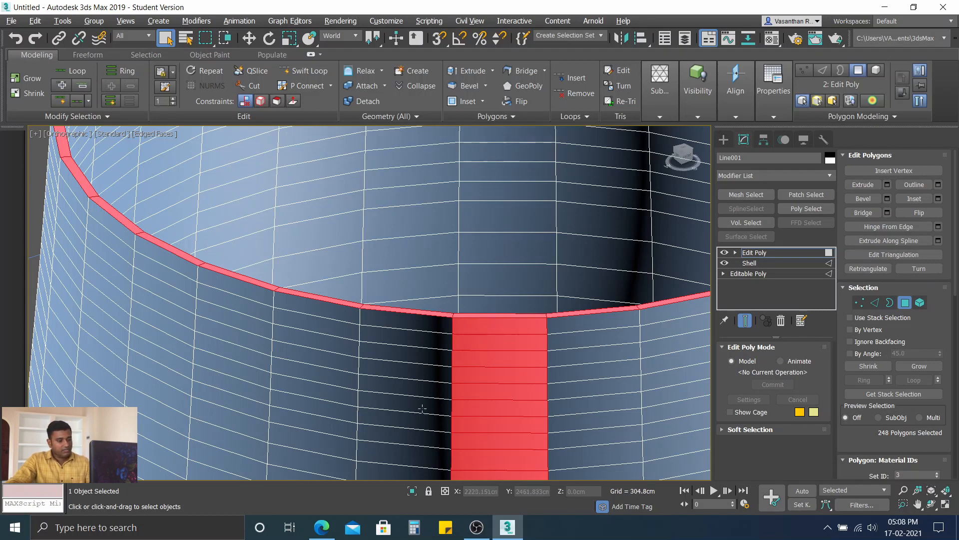
# Step: Deselect the topmost polygon of the vertical strip just below the rim, on both the outer and inner walls
pyautogui.keyDown('alt'); pyautogui.click(481, 327); pyautogui.keyUp('alt')
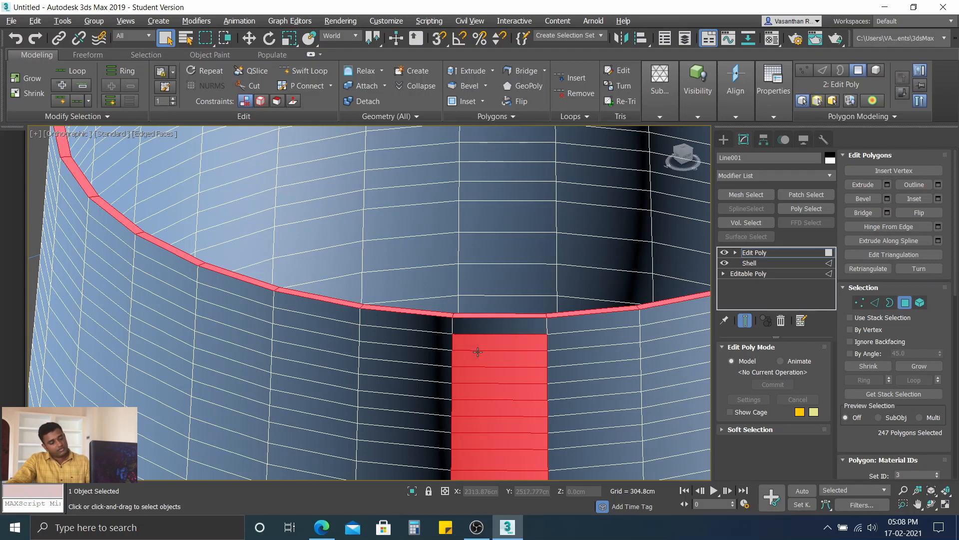
pyautogui.scroll(-2, 477, 352)
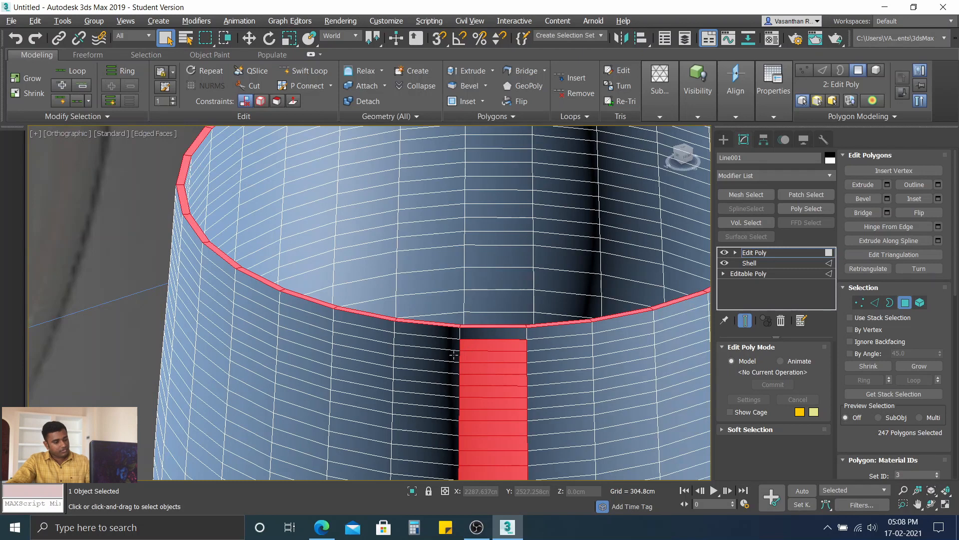
pyautogui.keyDown('alt'); pyautogui.moveTo(454, 354); pyautogui.dragTo(604, 378, button='middle'); pyautogui.keyUp('alt')
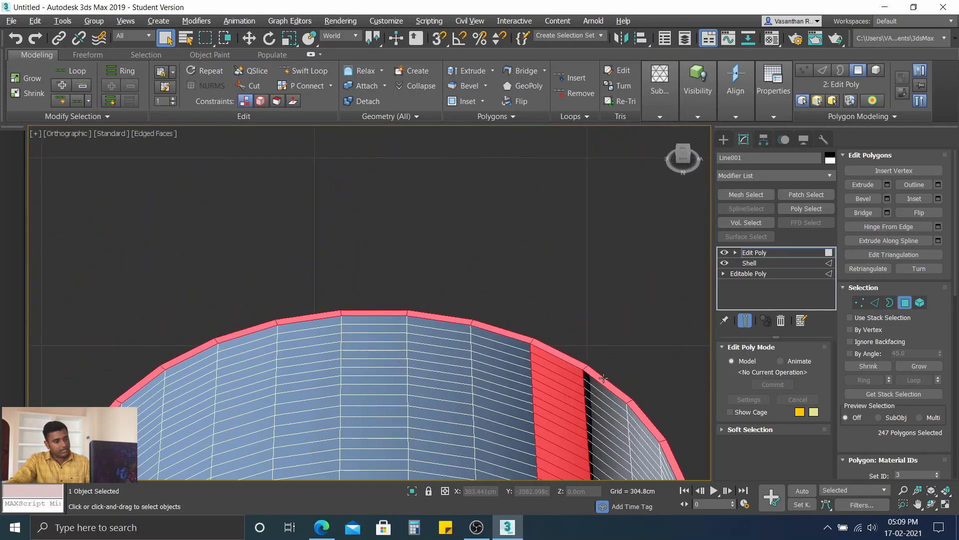
pyautogui.keyDown('alt'); pyautogui.click(565, 368); pyautogui.keyUp('alt')
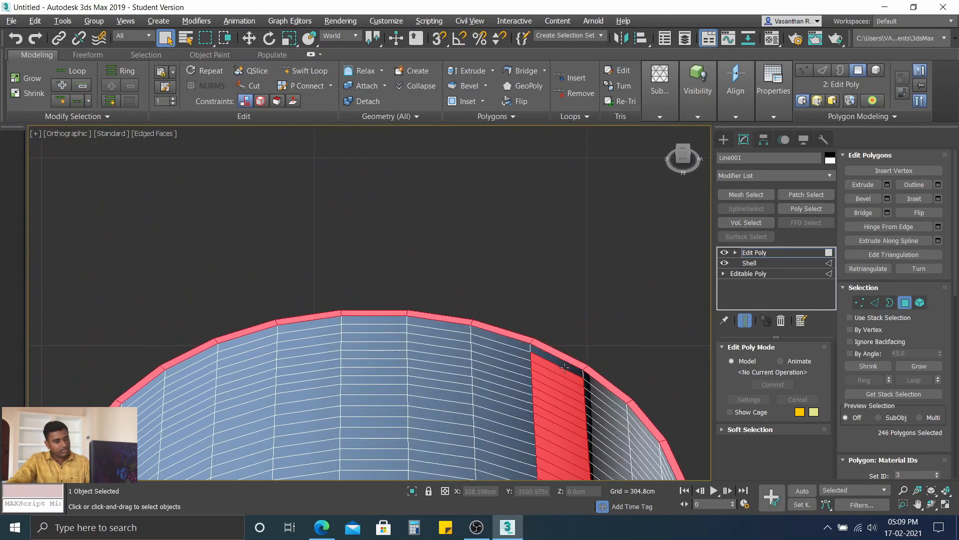
pyautogui.keyDown('alt'); pyautogui.moveTo(565, 375); pyautogui.dragTo(424, 334, button='middle'); pyautogui.keyUp('alt')
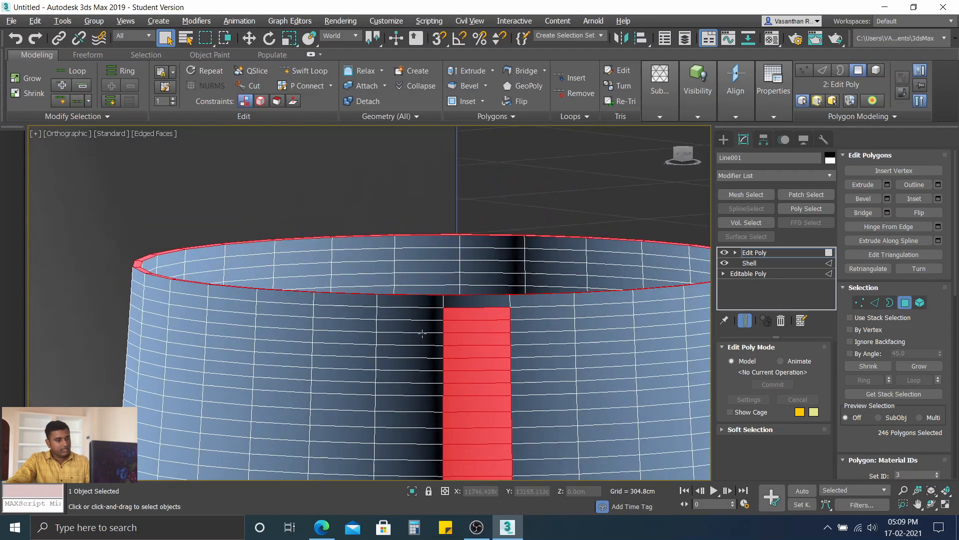
# Step: Remove the rest of the vertical polygon strip from the selection down the bowl, stem and foot, keeping only the rim ring
pyautogui.scroll(-3, 429, 335)
pyautogui.moveTo(477, 389); pyautogui.dragTo(348, 183, button='middle')
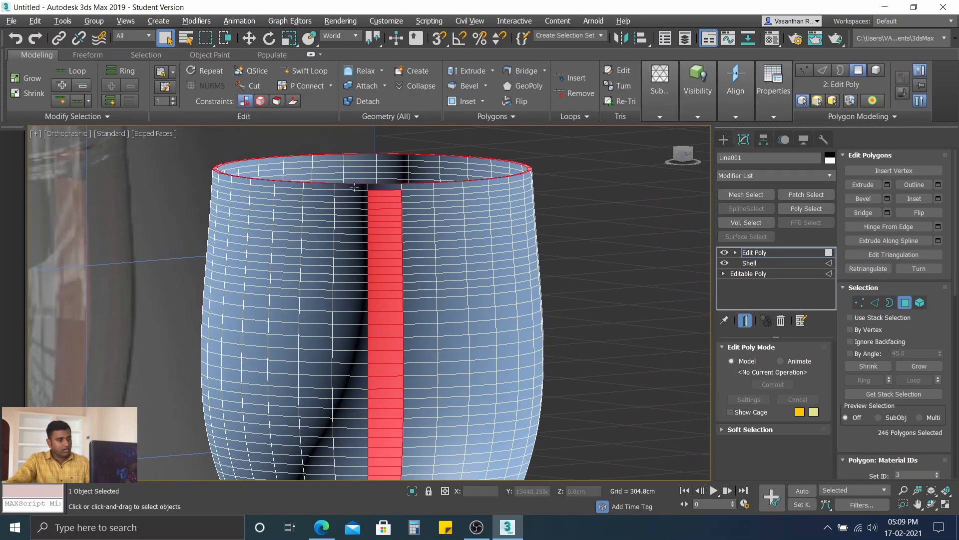
pyautogui.keyDown('alt'); pyautogui.moveTo(358, 189); pyautogui.dragTo(455, 521); pyautogui.keyUp('alt')
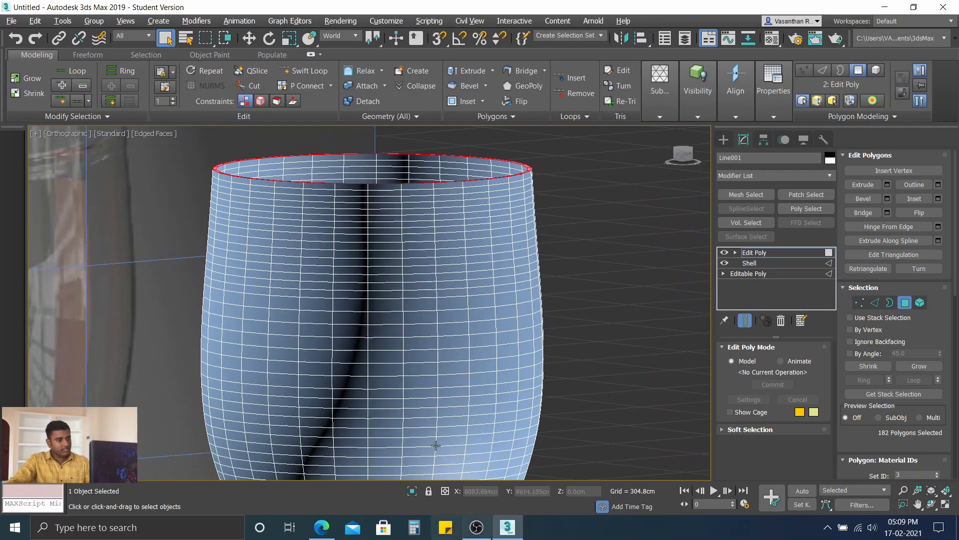
pyautogui.scroll(-3, 409, 366)
pyautogui.moveTo(408, 361); pyautogui.dragTo(394, 65, button='middle')
pyautogui.moveTo(405, 212); pyautogui.dragTo(410, 267, button='middle')
pyautogui.moveTo(312, 163); pyautogui.dragTo(386, 292)
pyautogui.keyDown('alt'); pyautogui.moveTo(518, 539); pyautogui.dragTo(517, 539); pyautogui.keyUp('alt')
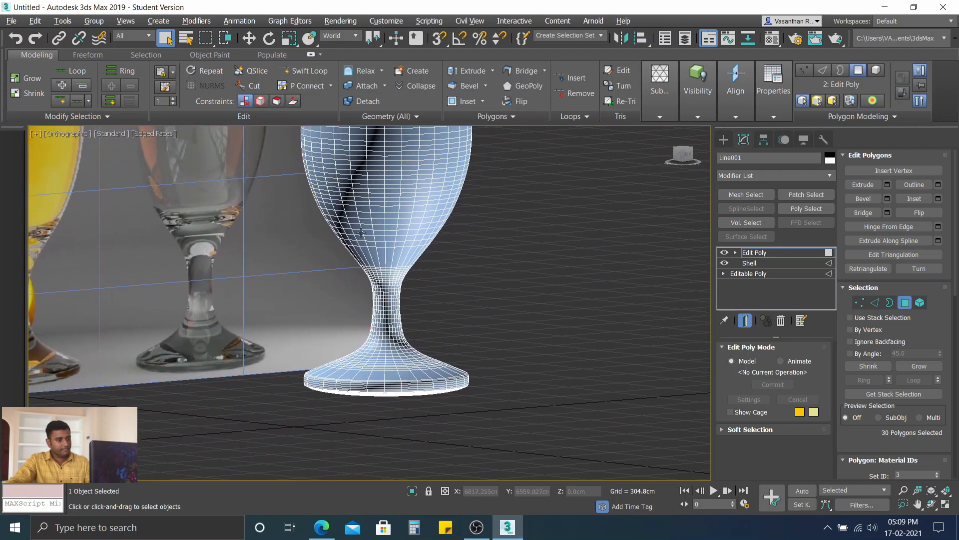
pyautogui.moveTo(361, 232); pyautogui.dragTo(479, 386, button='middle')
# Step: Check the selected rim ring from the side and above, and minimize the modeling ribbon to panel titles
pyautogui.scroll(3, 520, 289)
pyautogui.moveTo(501, 270); pyautogui.dragTo(462, 452, button='middle')
pyautogui.scroll(2, 479, 274)
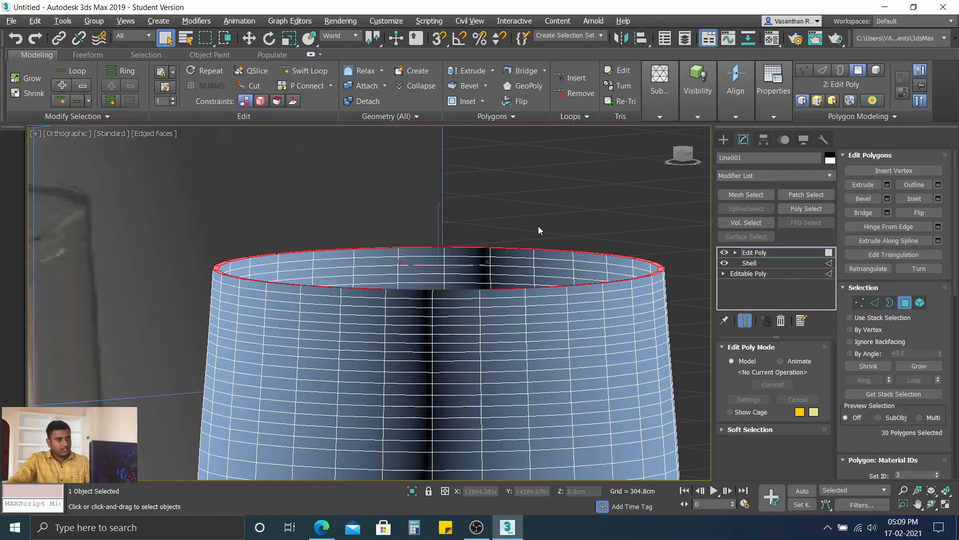
pyautogui.keyDown('alt'); pyautogui.moveTo(539, 226); pyautogui.dragTo(545, 257, button='middle'); pyautogui.keyUp('alt')
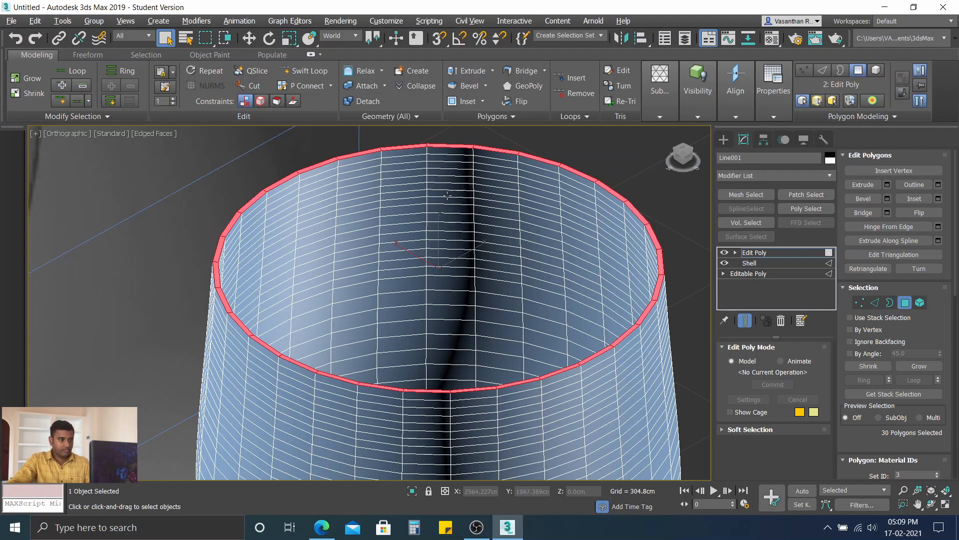
pyautogui.click(311, 54)
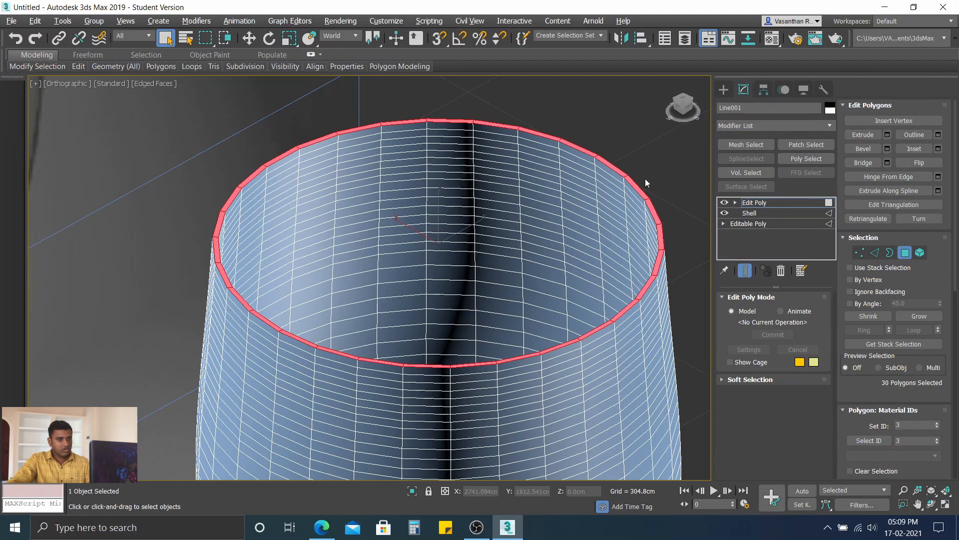
# Step: Extrude the selected ring of rim polygons upward by 17.368 cm to extend the glass's top edge
pyautogui.click(869, 137)
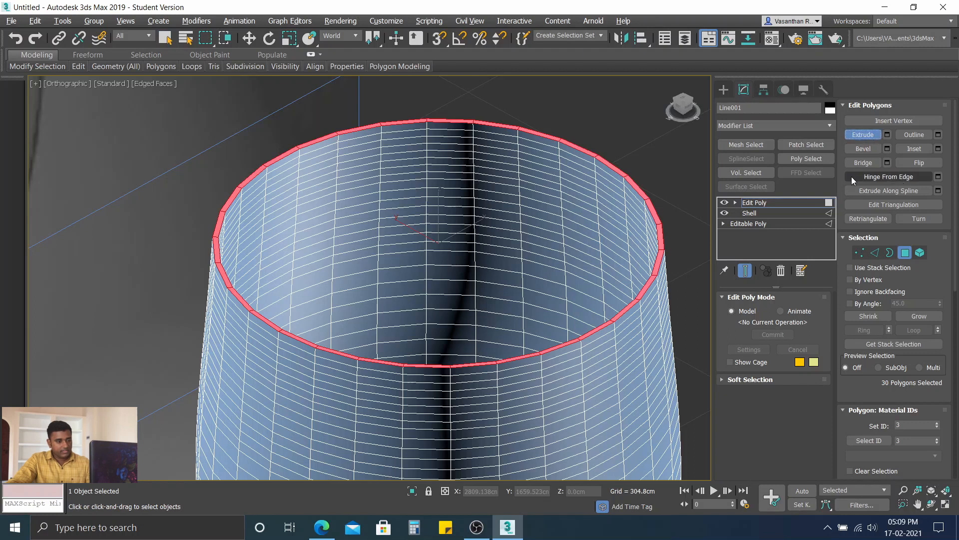
pyautogui.click(887, 135)
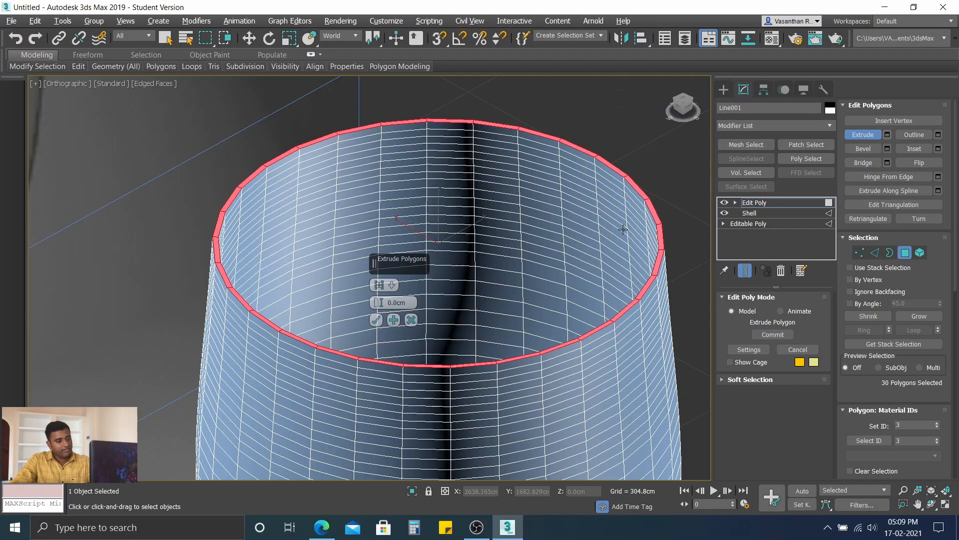
pyautogui.press('f')
pyautogui.scroll(8, 442, 198)
pyautogui.moveTo(334, 163); pyautogui.dragTo(600, 211, button='middle')
pyautogui.scroll(4, 536, 170)
pyautogui.moveTo(529, 182); pyautogui.dragTo(611, 215, button='middle')
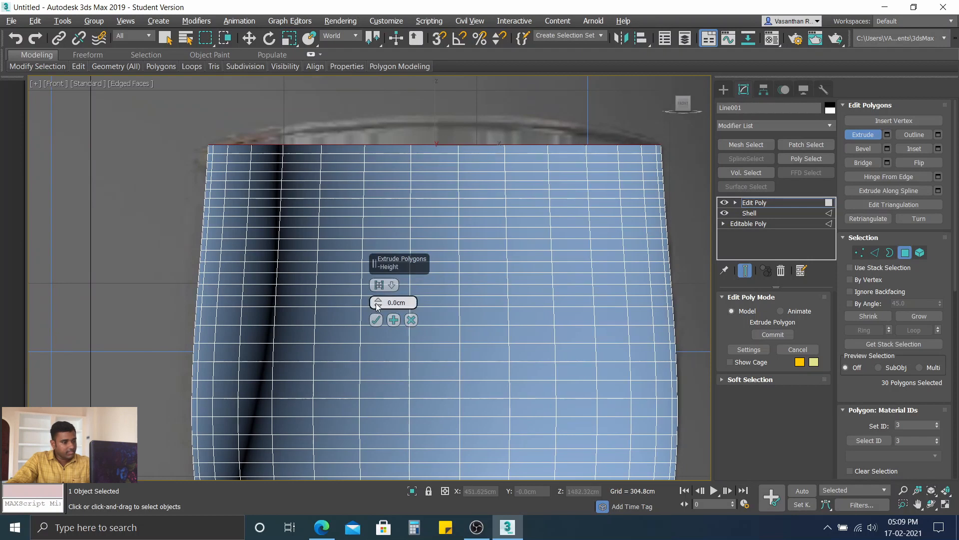
pyautogui.moveTo(376, 306); pyautogui.dragTo(377, 278)
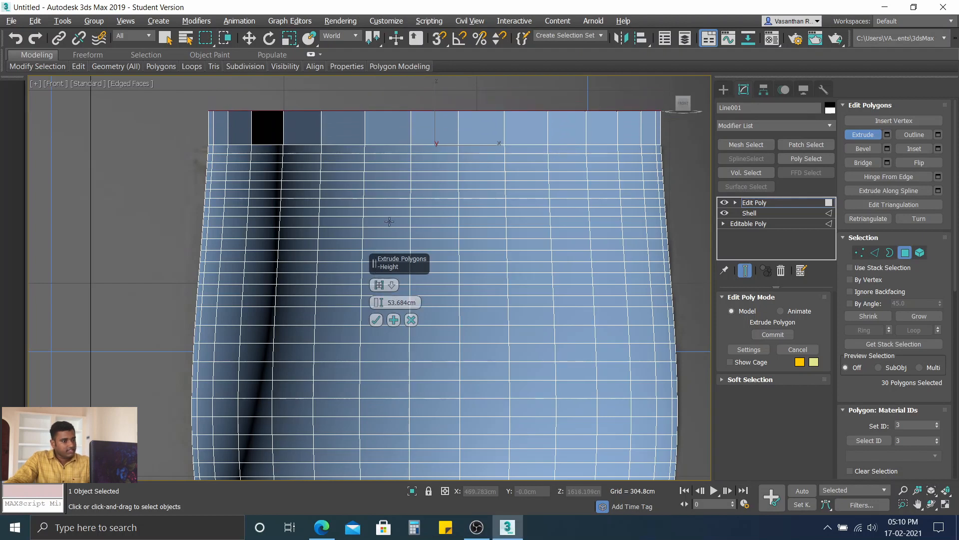
pyautogui.moveTo(405, 189); pyautogui.dragTo(418, 221, button='middle')
pyautogui.moveTo(378, 301); pyautogui.dragTo(384, 329)
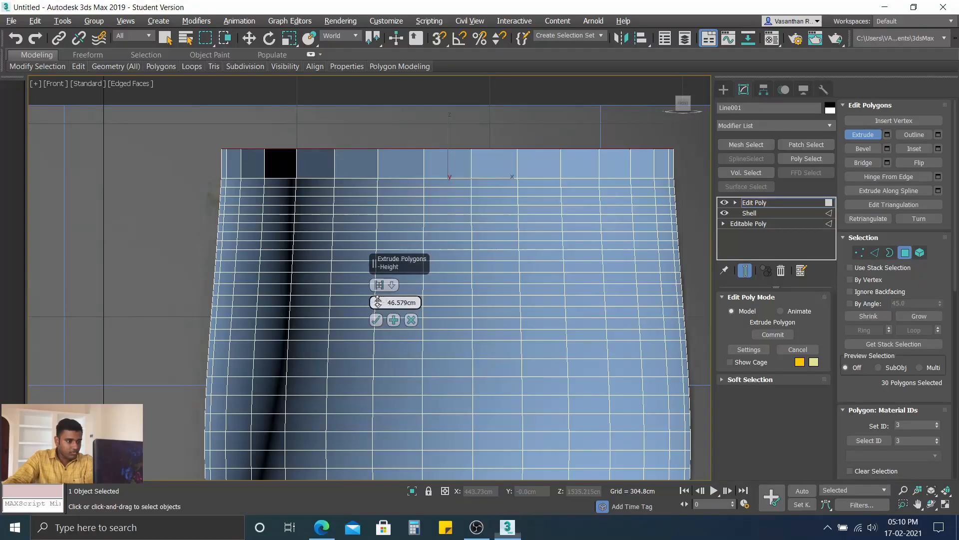
pyautogui.moveTo(378, 303)
pyautogui.mouseDown()
pyautogui.moveTo(377, 319)
pyautogui.moveTo(376, 304)
pyautogui.mouseUp()
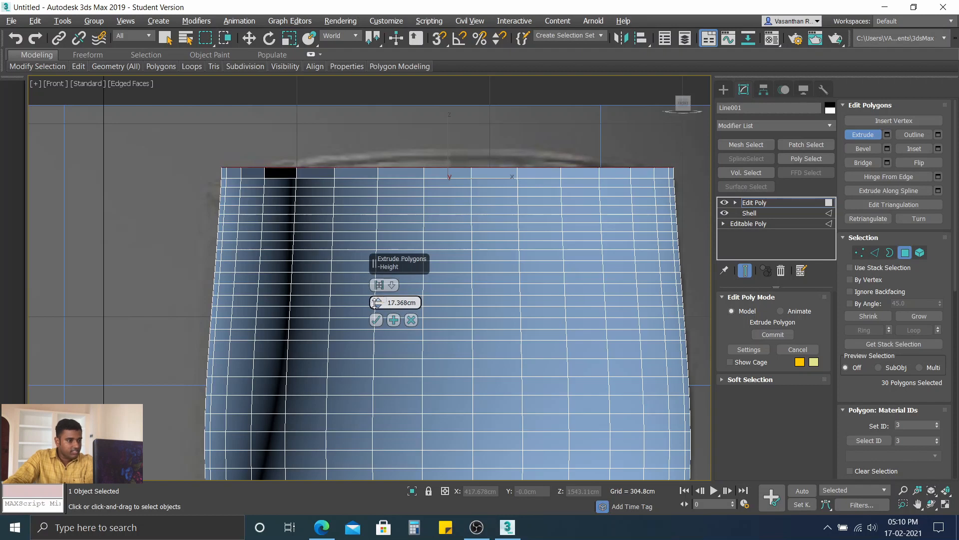
pyautogui.click(375, 320)
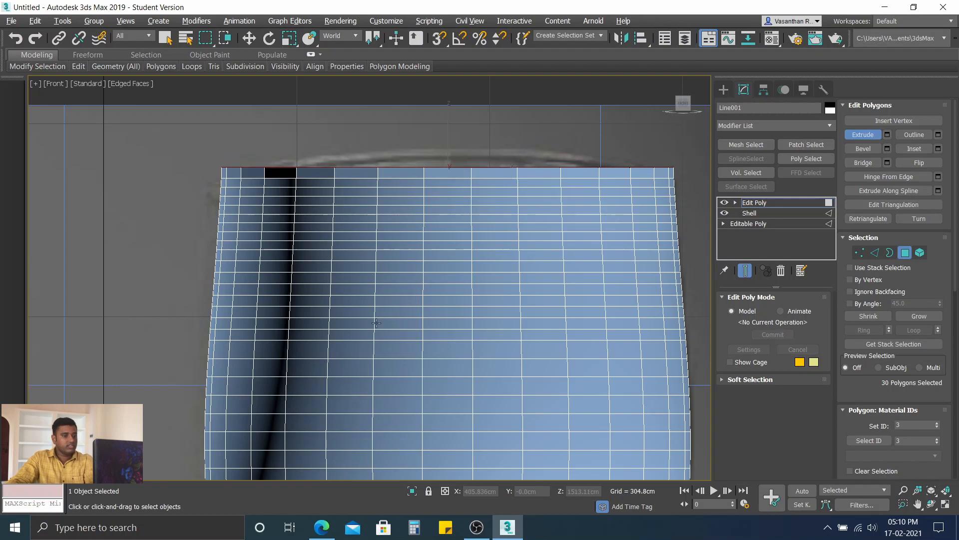
pyautogui.click(853, 134)
# Step: Clear the rim selection, select one outer polygon of the newly extruded band, and extend the selection with Loop
pyautogui.keyDown('alt'); pyautogui.moveTo(418, 225); pyautogui.dragTo(374, 227, button='middle'); pyautogui.keyUp('alt')
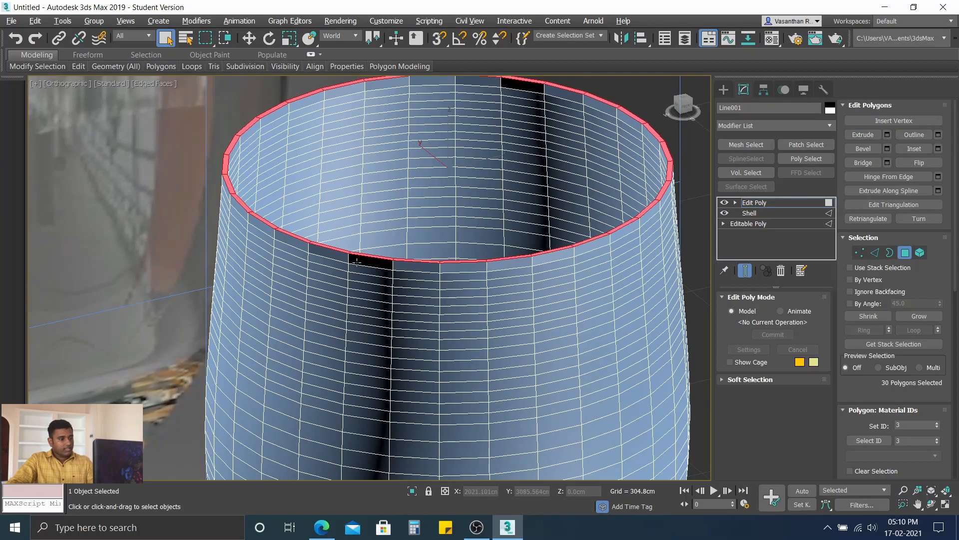
pyautogui.moveTo(348, 257); pyautogui.dragTo(361, 260, button='middle')
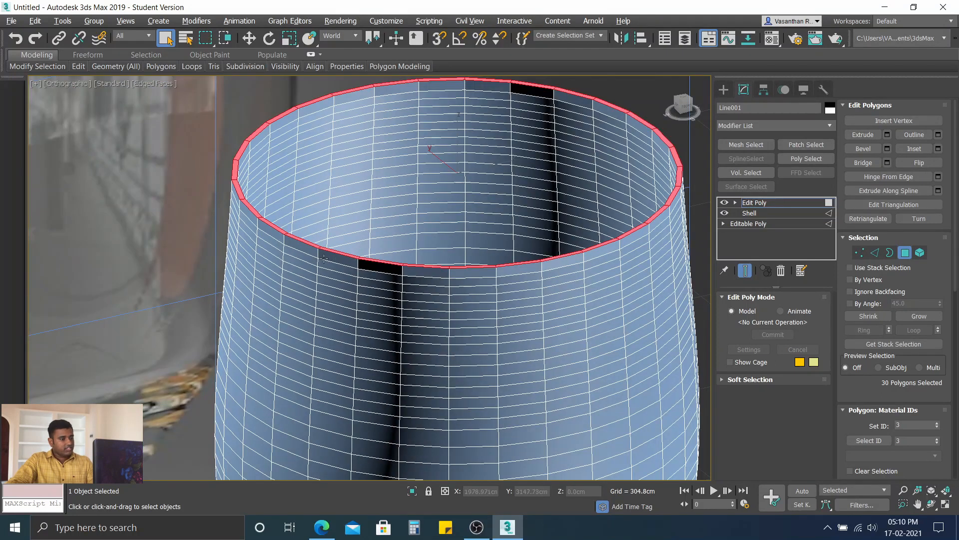
pyautogui.click(215, 184)
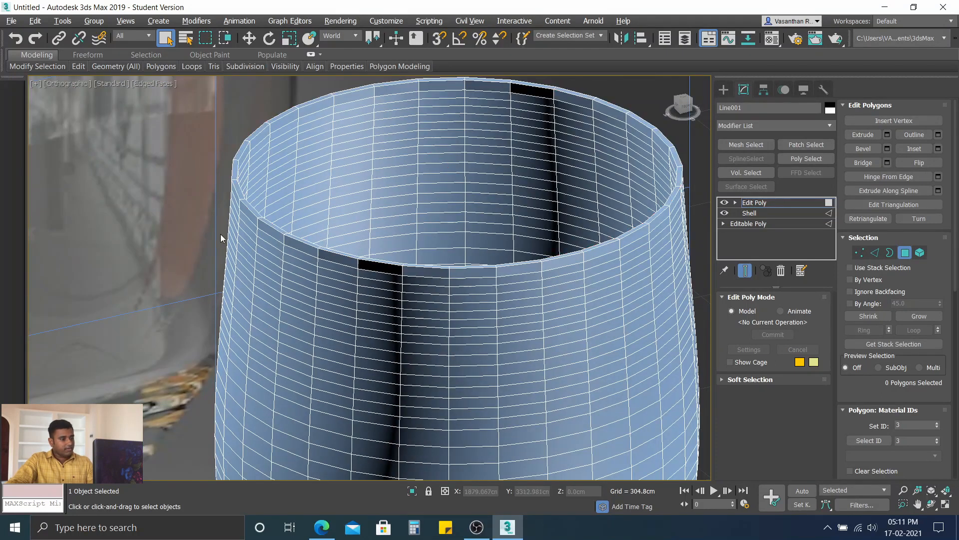
pyautogui.click(292, 243)
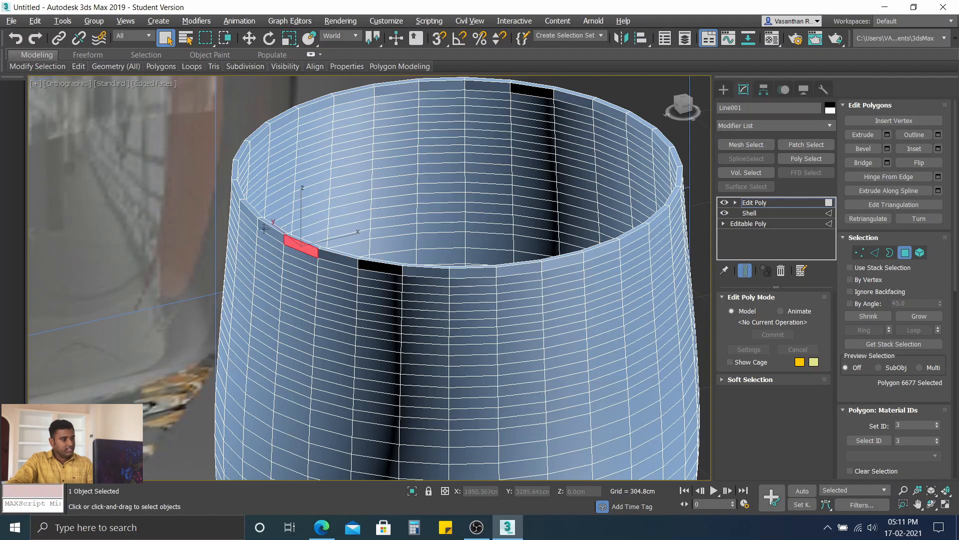
pyautogui.moveTo(44, 69)
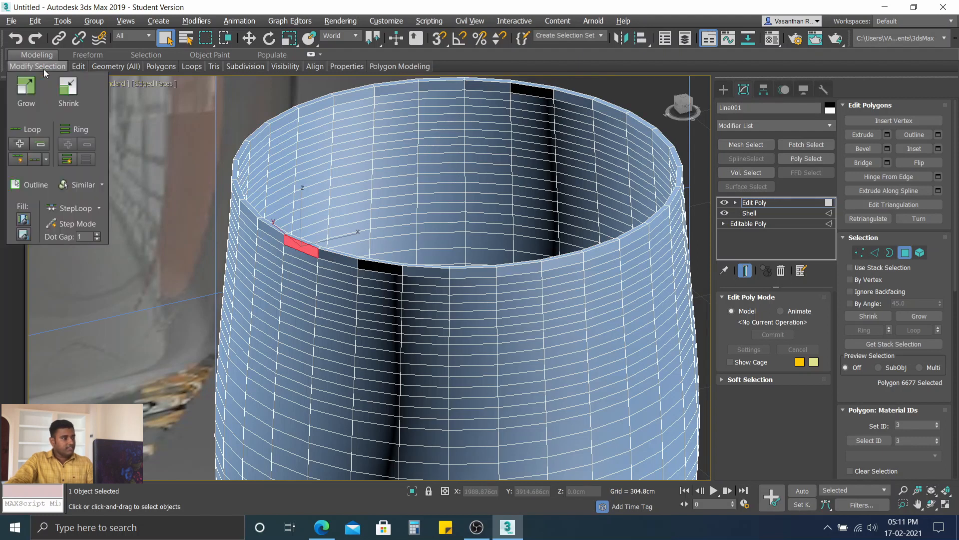
pyautogui.click(33, 130)
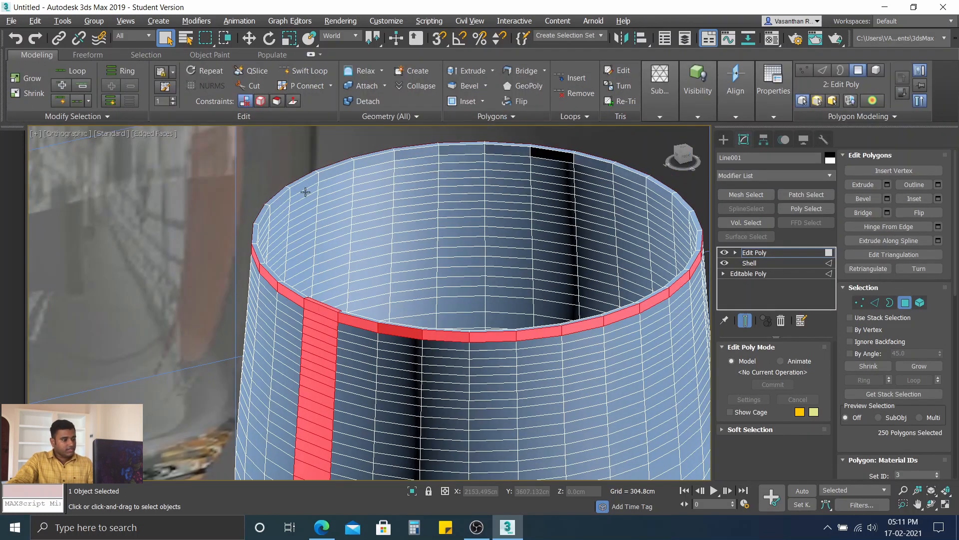
# Step: Add one inner-wall polygon of the extruded band to the selection and deselect stray polygons just below the band and on the rim face
pyautogui.keyDown('ctrl'); pyautogui.click(305, 190); pyautogui.keyUp('ctrl')
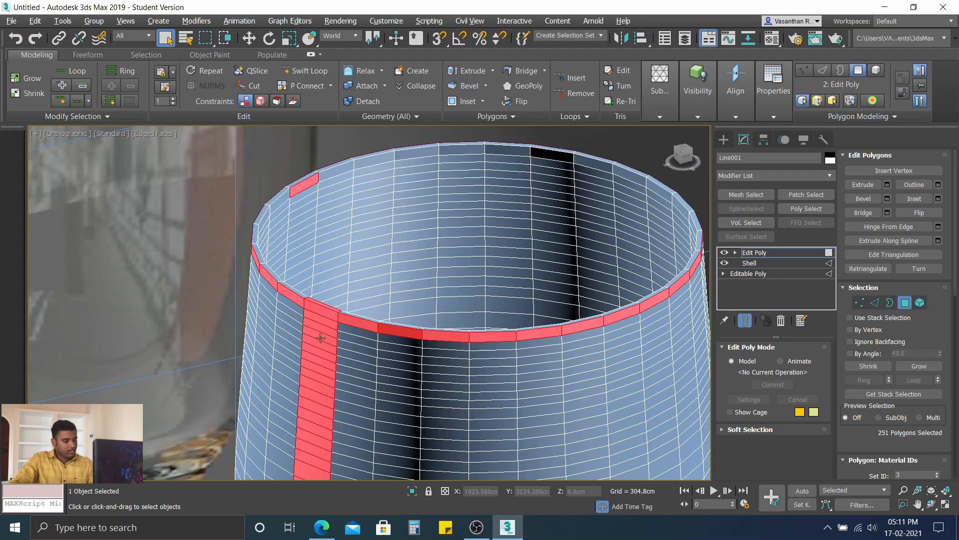
pyautogui.keyDown('alt'); pyautogui.click(321, 320); pyautogui.keyUp('alt')
pyautogui.scroll(6, 327, 305)
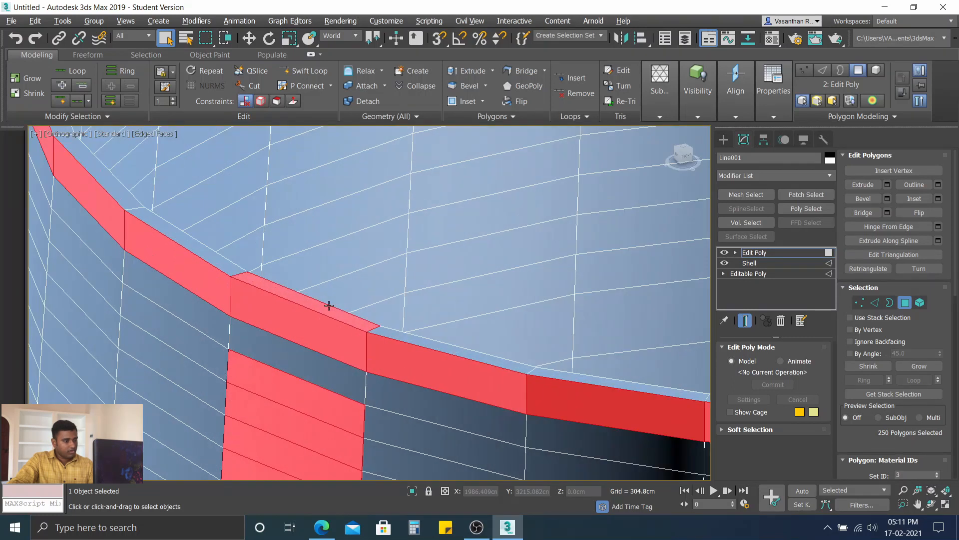
pyautogui.keyDown('alt'); pyautogui.click(327, 308); pyautogui.keyUp('alt')
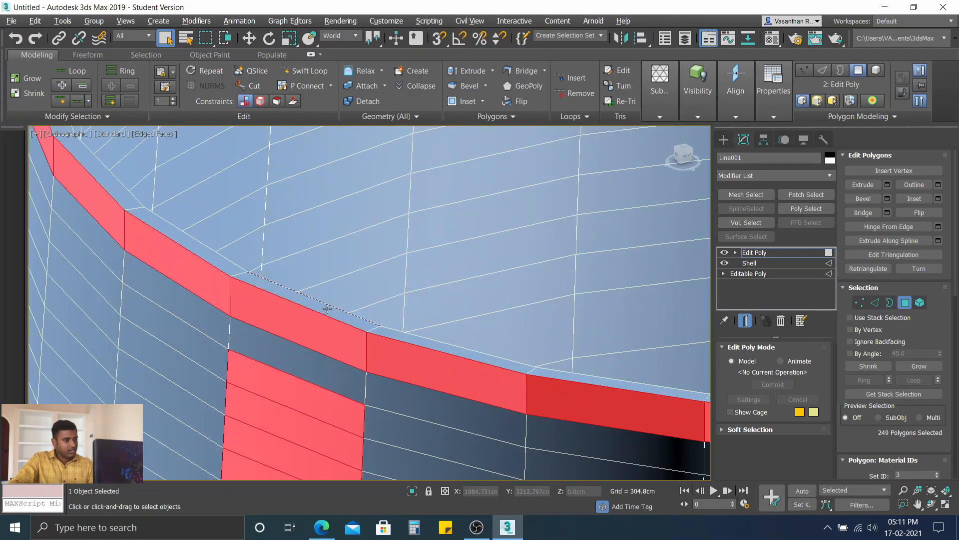
pyautogui.scroll(-2, 332, 310)
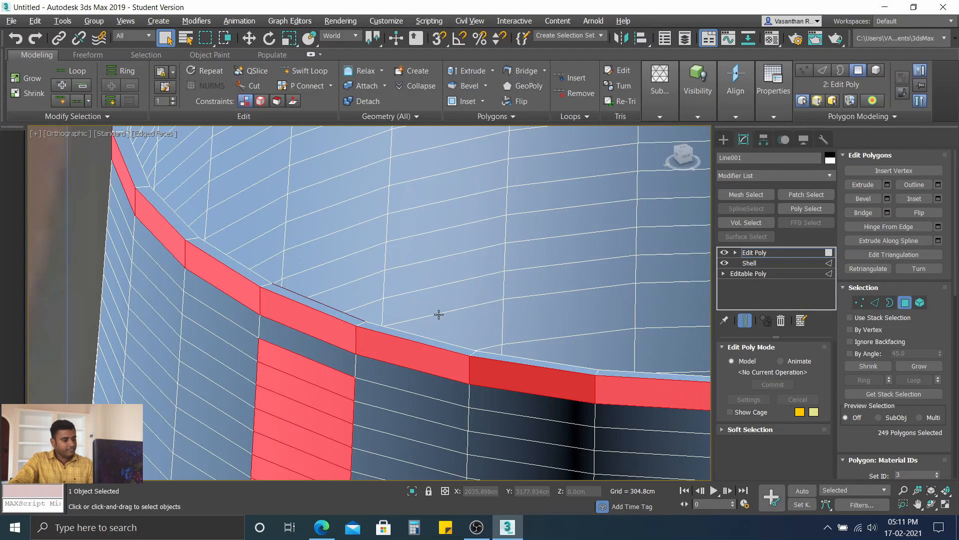
pyautogui.scroll(-5, 430, 315)
pyautogui.scroll(-2, 319, 261)
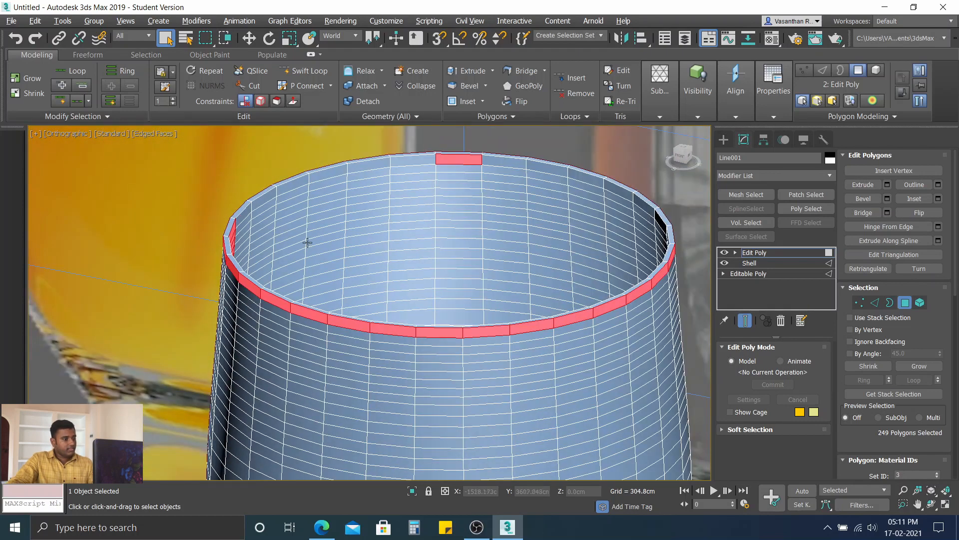
pyautogui.keyDown('alt'); pyautogui.moveTo(301, 241); pyautogui.dragTo(492, 227, button='middle'); pyautogui.keyUp('alt')
pyautogui.keyDown('alt'); pyautogui.click(403, 180); pyautogui.keyUp('alt')
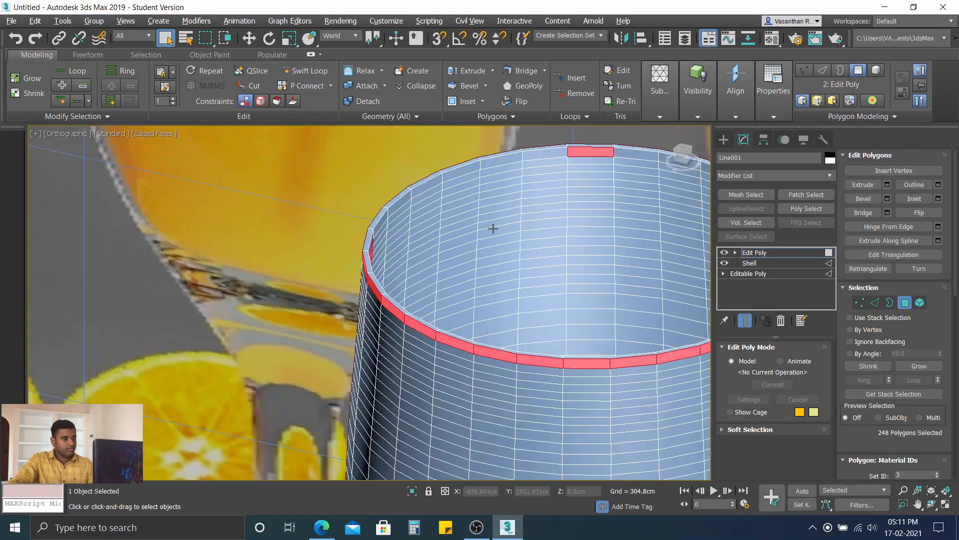
# Step: Remove the rest of the vertical polygon strip on the bowl, stem and foot from the selection, keeping the band polygons
pyautogui.scroll(-5, 504, 243)
pyautogui.keyDown('alt'); pyautogui.moveTo(505, 270); pyautogui.dragTo(574, 272, button='middle'); pyautogui.keyUp('alt')
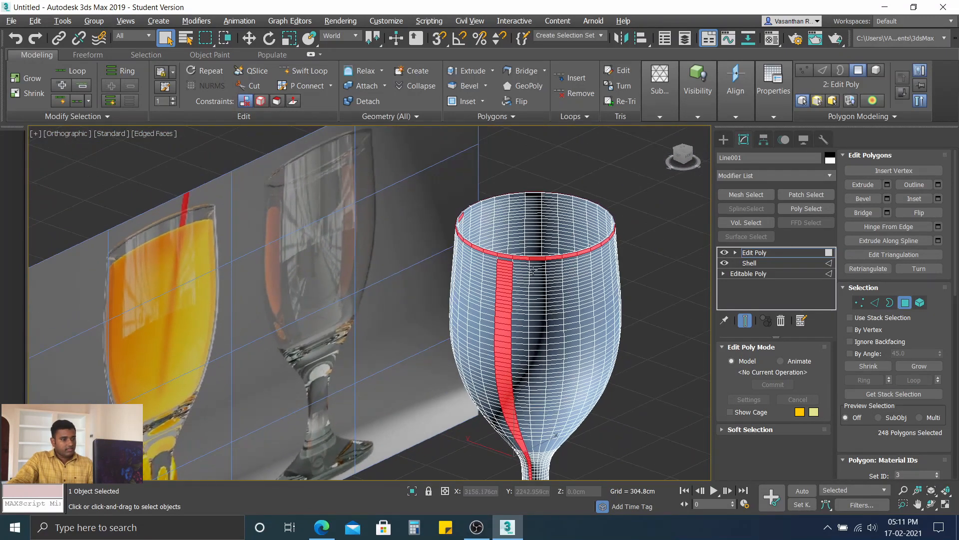
pyautogui.scroll(5, 532, 270)
pyautogui.moveTo(505, 268); pyautogui.dragTo(459, 240, button='middle')
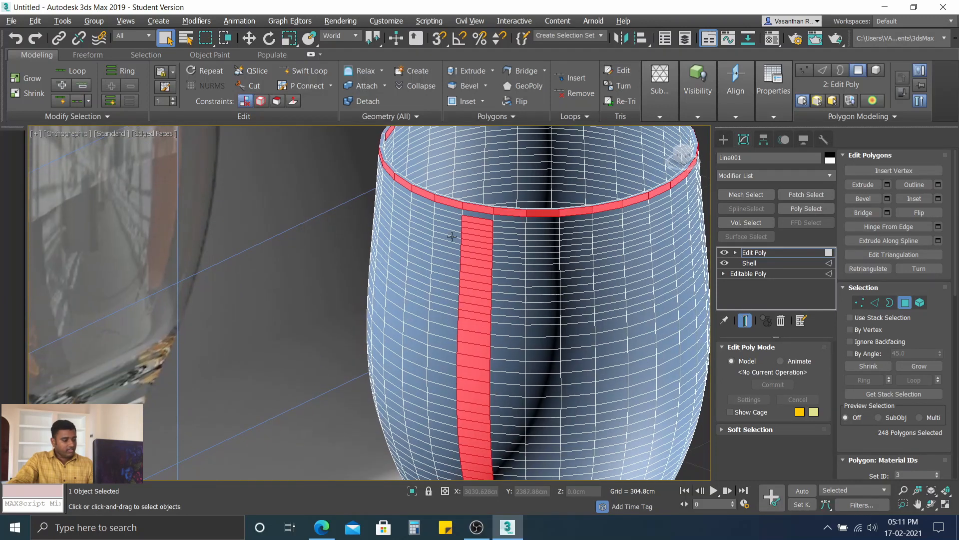
pyautogui.moveTo(451, 222); pyautogui.dragTo(527, 460)
pyautogui.scroll(-6, 515, 370)
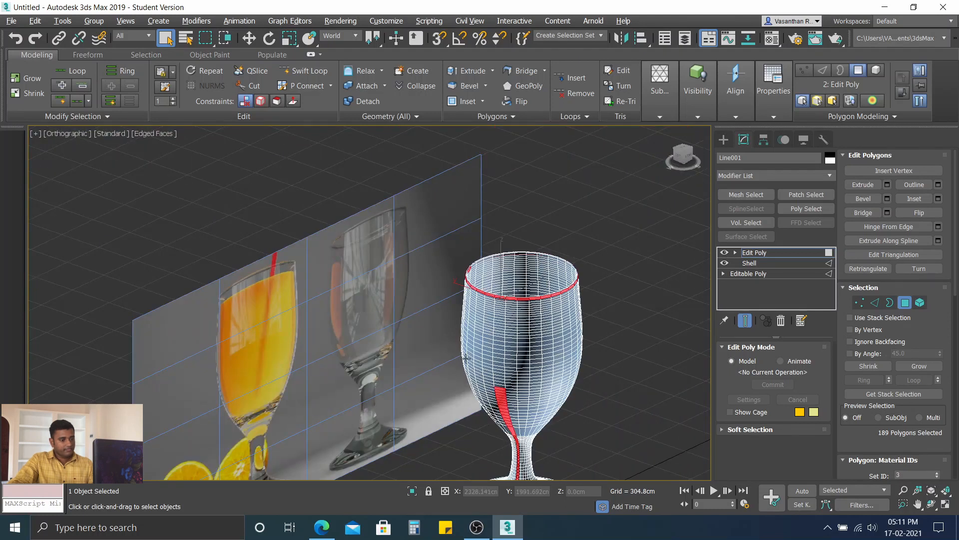
pyautogui.keyDown('alt'); pyautogui.moveTo(466, 359); pyautogui.dragTo(562, 491); pyautogui.keyUp('alt')
pyautogui.moveTo(534, 397); pyautogui.dragTo(504, 348, button='middle')
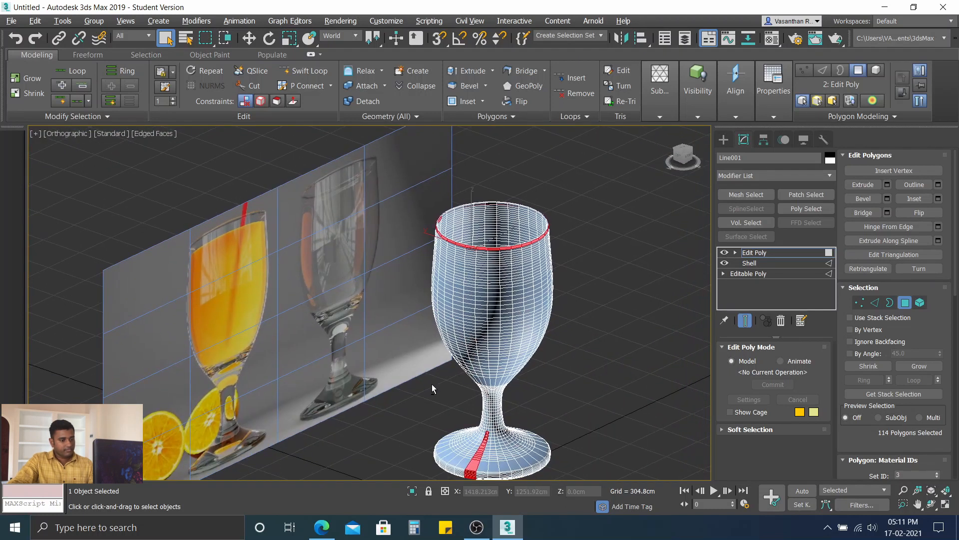
pyautogui.keyDown('alt'); pyautogui.moveTo(432, 383); pyautogui.dragTo(543, 496); pyautogui.keyUp('alt')
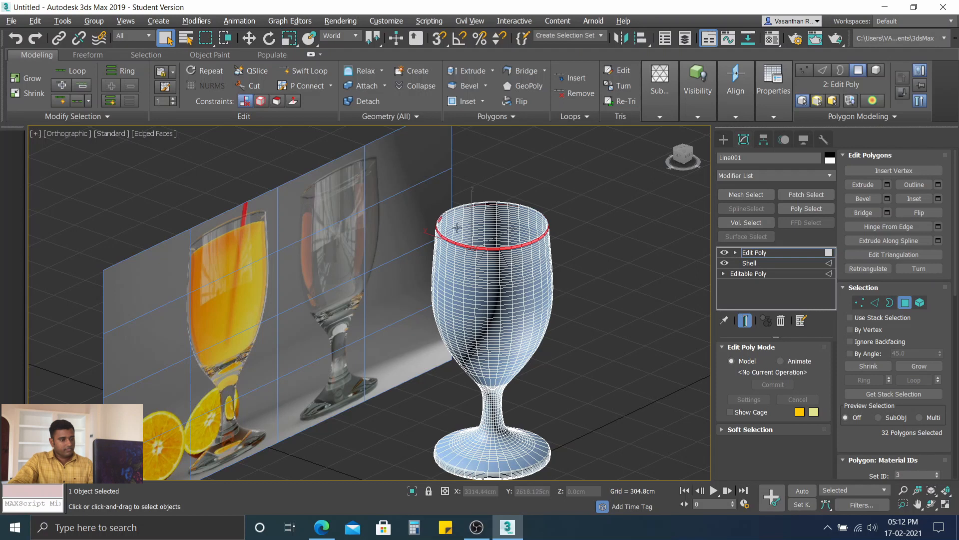
# Step: Minimize the modeling ribbon to panel titles and add the first inner-wall polygons of the extruded band, deselecting any stray one
pyautogui.scroll(8, 457, 229)
pyautogui.scroll(-5, 441, 227)
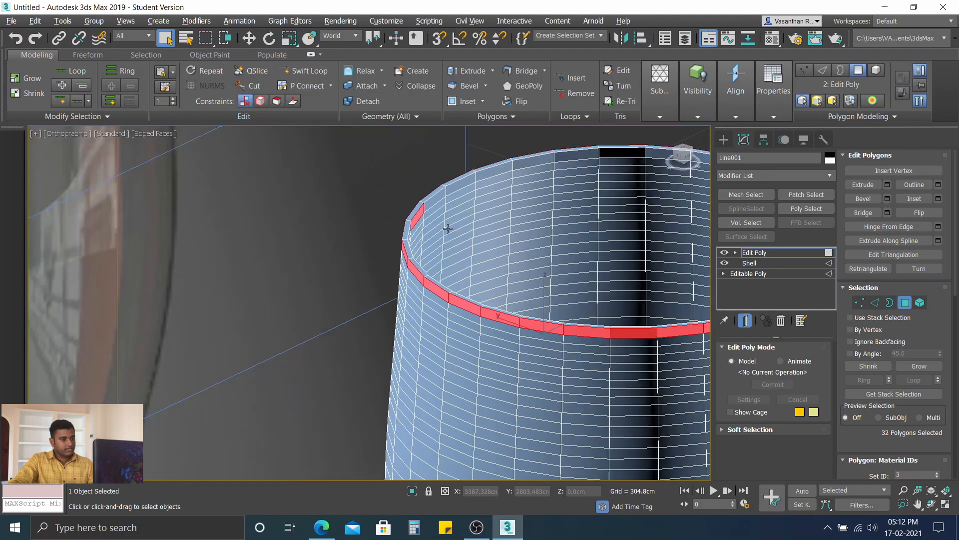
pyautogui.scroll(2, 445, 223)
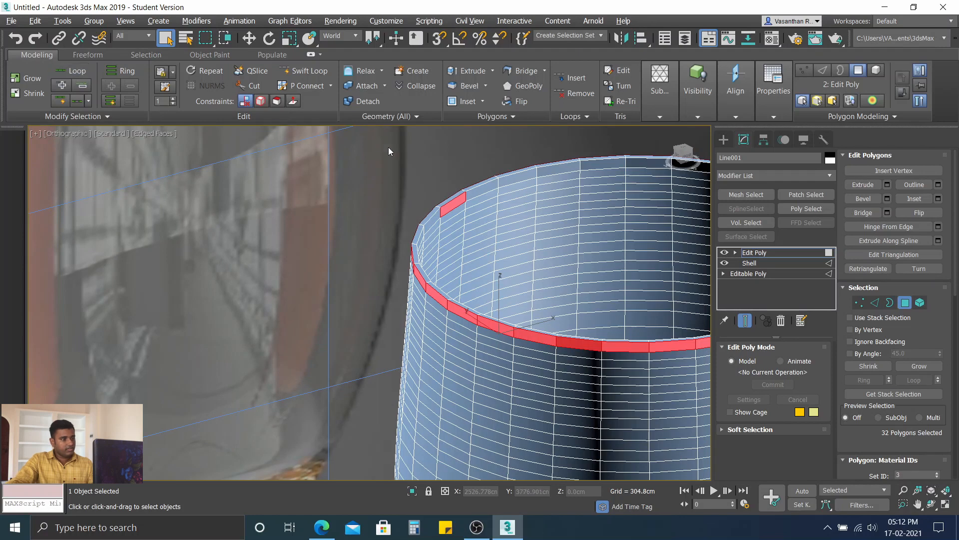
pyautogui.keyDown('alt'); pyautogui.moveTo(456, 226); pyautogui.dragTo(379, 190, button='middle'); pyautogui.keyUp('alt')
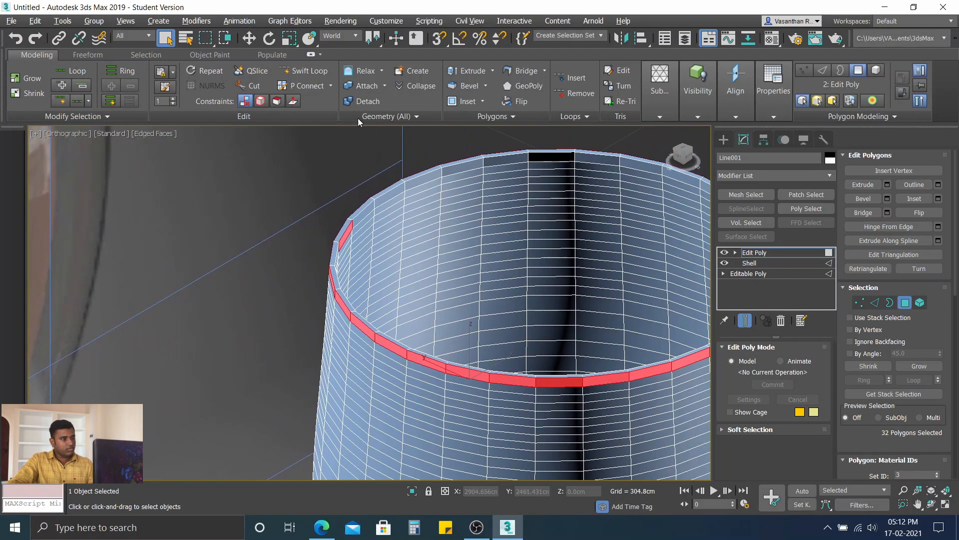
pyautogui.click(309, 54)
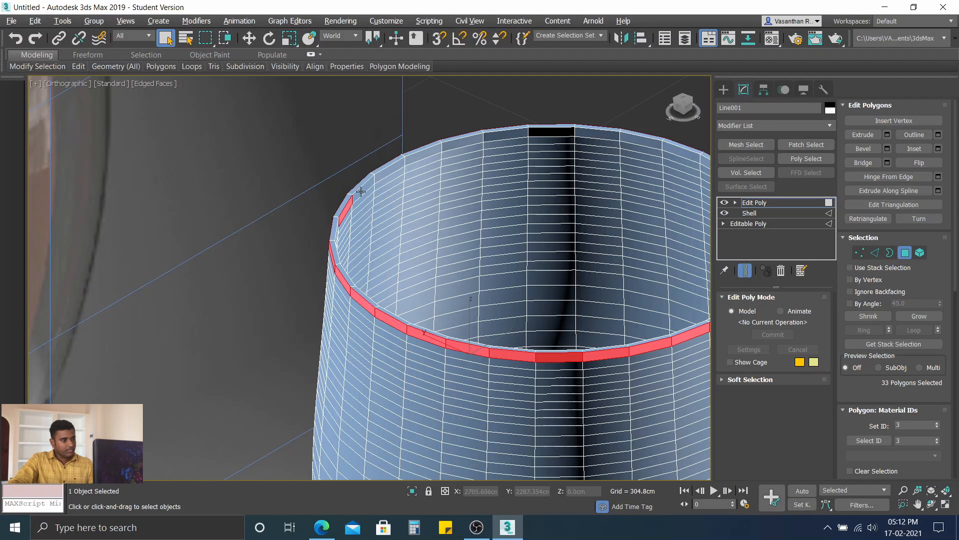
pyautogui.keyDown('ctrl'); pyautogui.click(362, 190); pyautogui.keyUp('ctrl')
pyautogui.keyDown('ctrl'); pyautogui.click(396, 167); pyautogui.keyUp('ctrl')
pyautogui.keyDown('ctrl'); pyautogui.click(425, 156); pyautogui.keyUp('ctrl')
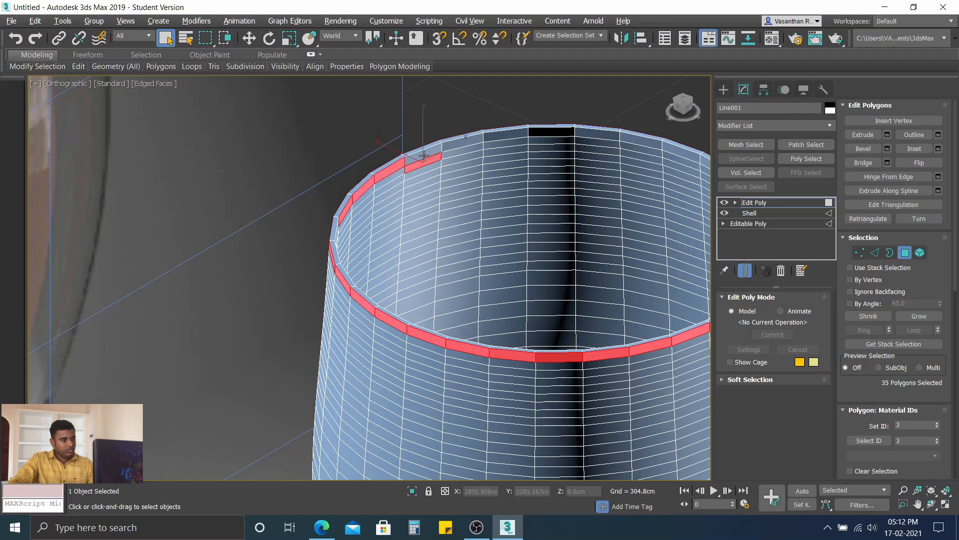
pyautogui.keyDown('ctrl'); pyautogui.click(420, 156); pyautogui.keyUp('ctrl')
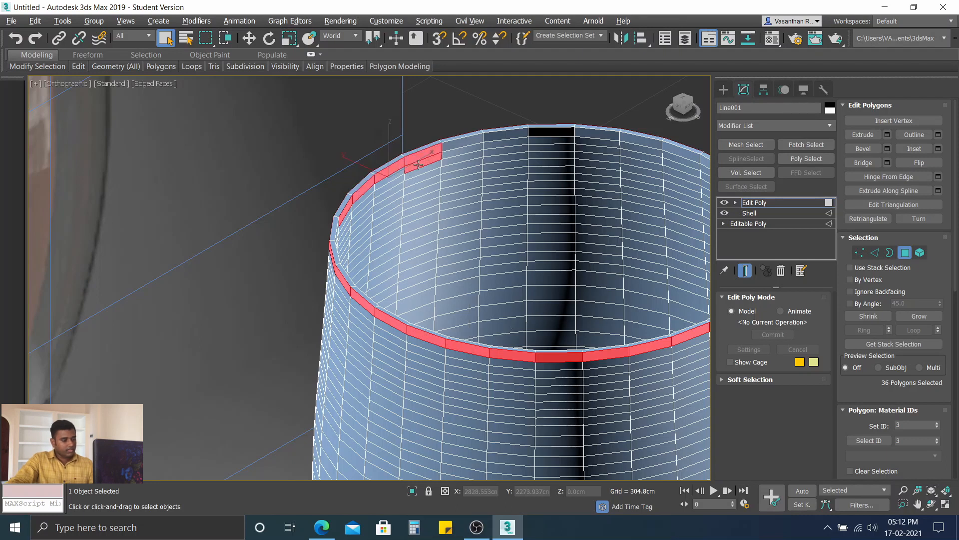
pyautogui.keyDown('alt'); pyautogui.click(418, 165); pyautogui.keyUp('alt')
pyautogui.keyDown('ctrl'); pyautogui.click(461, 145); pyautogui.keyUp('ctrl')
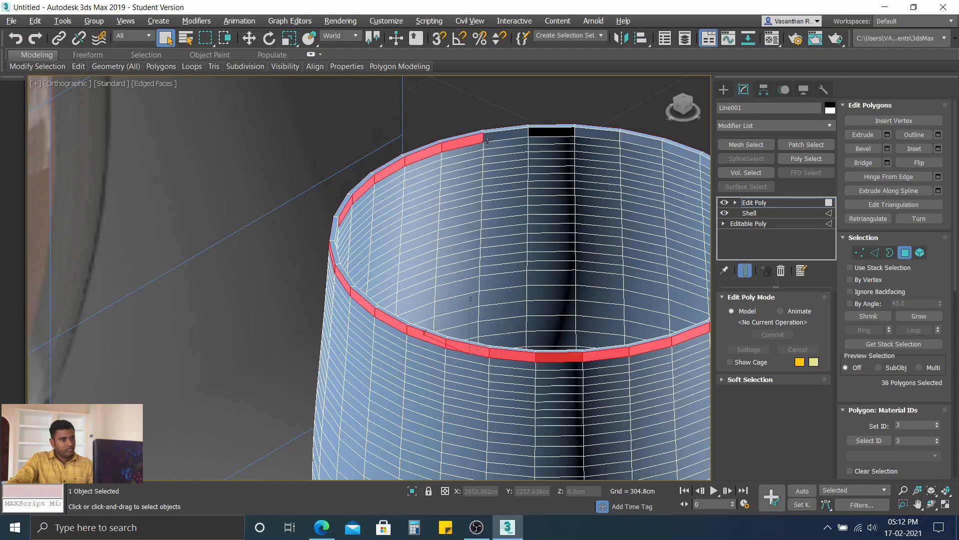
pyautogui.keyDown('ctrl'); pyautogui.click(486, 141); pyautogui.keyUp('ctrl')
# Step: Extend the selection along the inner wall of the extruded band, adding the polygons across the far side of the rim
pyautogui.moveTo(459, 221); pyautogui.dragTo(363, 138, button='middle')
pyautogui.keyDown('ctrl'); pyautogui.click(348, 138); pyautogui.keyUp('ctrl')
pyautogui.keyDown('ctrl'); pyautogui.click(385, 132); pyautogui.keyUp('ctrl')
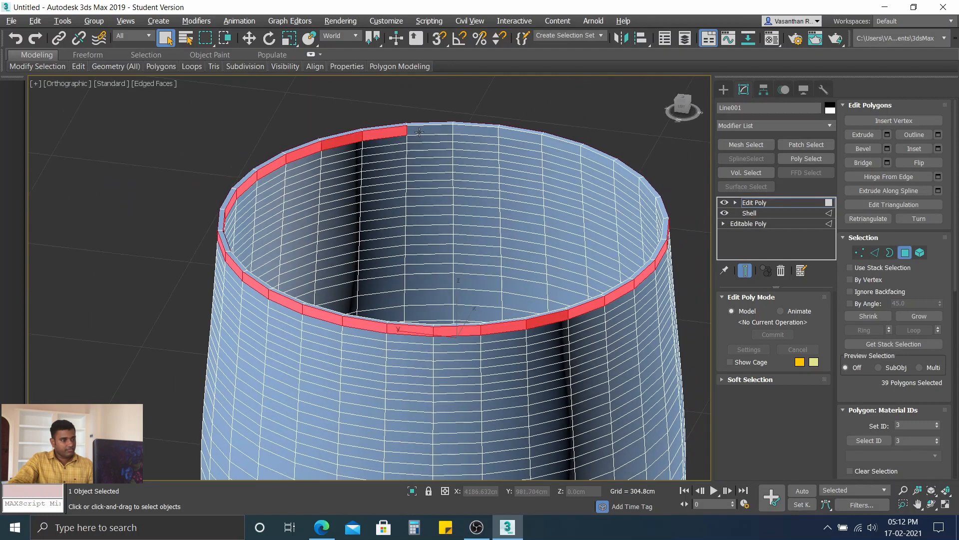
pyautogui.keyDown('ctrl'); pyautogui.click(440, 131); pyautogui.keyUp('ctrl')
pyautogui.keyDown('ctrl'); pyautogui.click(473, 131); pyautogui.keyUp('ctrl')
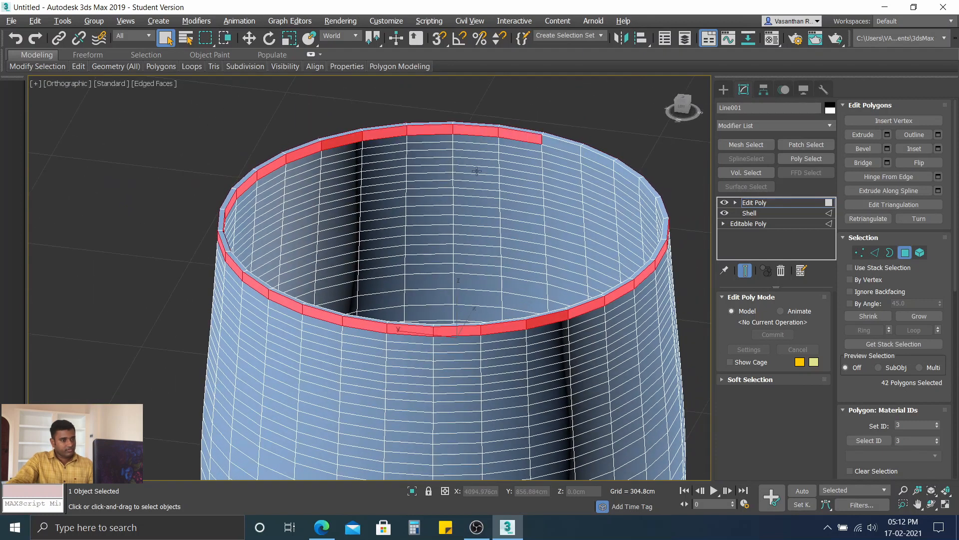
# Step: Continue adding the adjoining inner-wall band polygons to the selection, following the next stretch of the rim
pyautogui.keyDown('alt'); pyautogui.moveTo(440, 214); pyautogui.dragTo(494, 218, button='middle'); pyautogui.keyUp('alt')
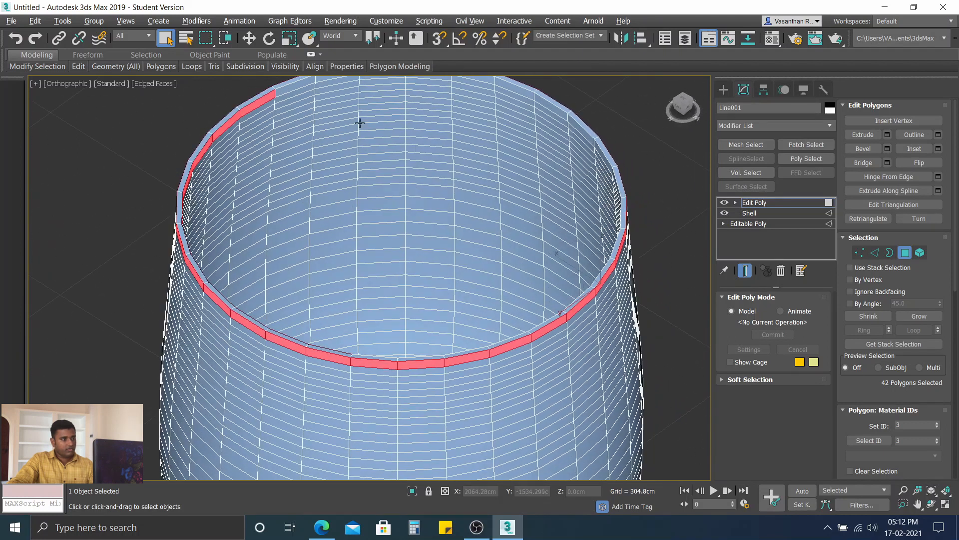
pyautogui.keyDown('alt'); pyautogui.moveTo(349, 122); pyautogui.dragTo(323, 144, button='middle'); pyautogui.keyUp('alt')
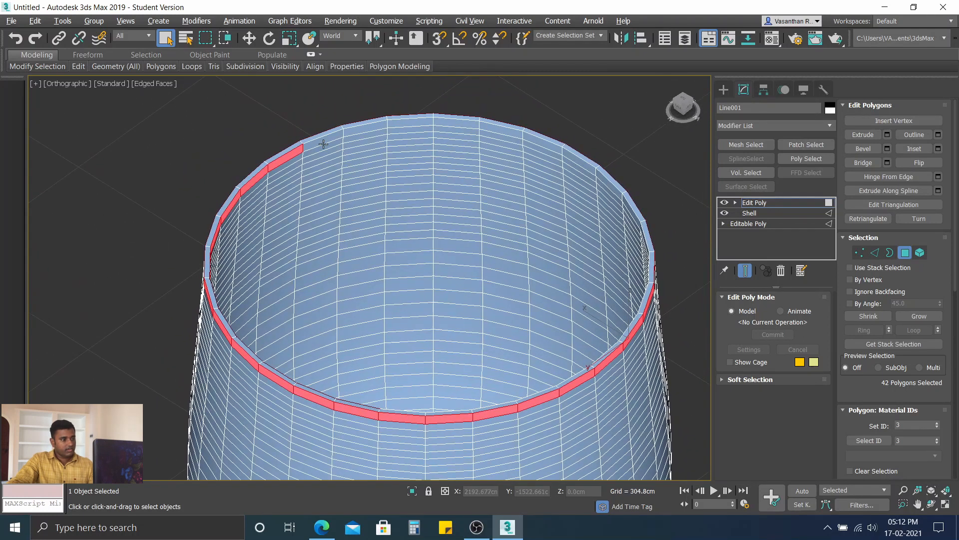
pyautogui.keyDown('ctrl'); pyautogui.click(358, 129); pyautogui.keyUp('ctrl')
pyautogui.keyDown('ctrl'); pyautogui.click(405, 123); pyautogui.keyUp('ctrl')
pyautogui.keyDown('ctrl'); pyautogui.click(478, 129); pyautogui.keyUp('ctrl')
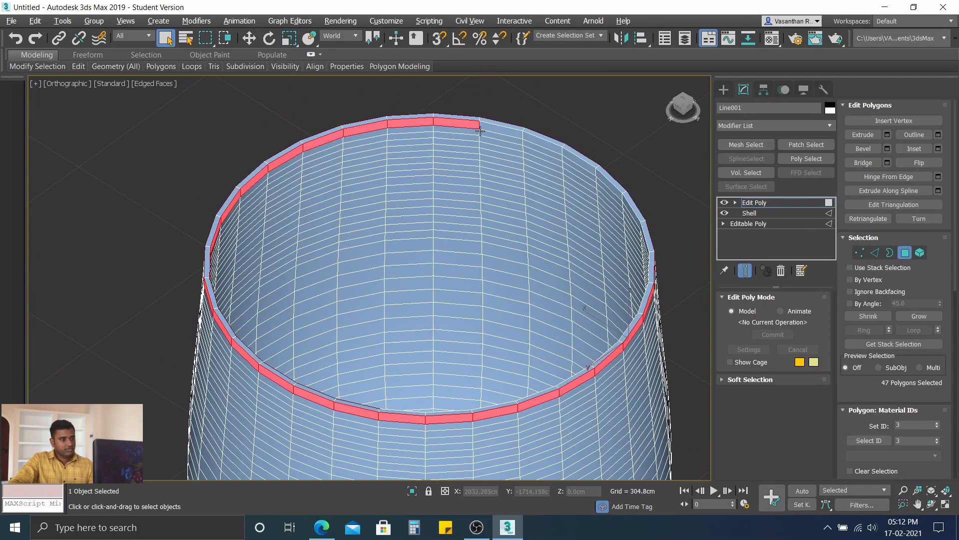
pyautogui.keyDown('ctrl'); pyautogui.click(501, 133); pyautogui.keyUp('ctrl')
pyautogui.keyDown('alt'); pyautogui.click(499, 135); pyautogui.keyUp('alt')
pyautogui.keyDown('ctrl'); pyautogui.click(521, 132); pyautogui.keyUp('ctrl')
pyautogui.keyDown('ctrl'); pyautogui.click(546, 145); pyautogui.keyUp('ctrl')
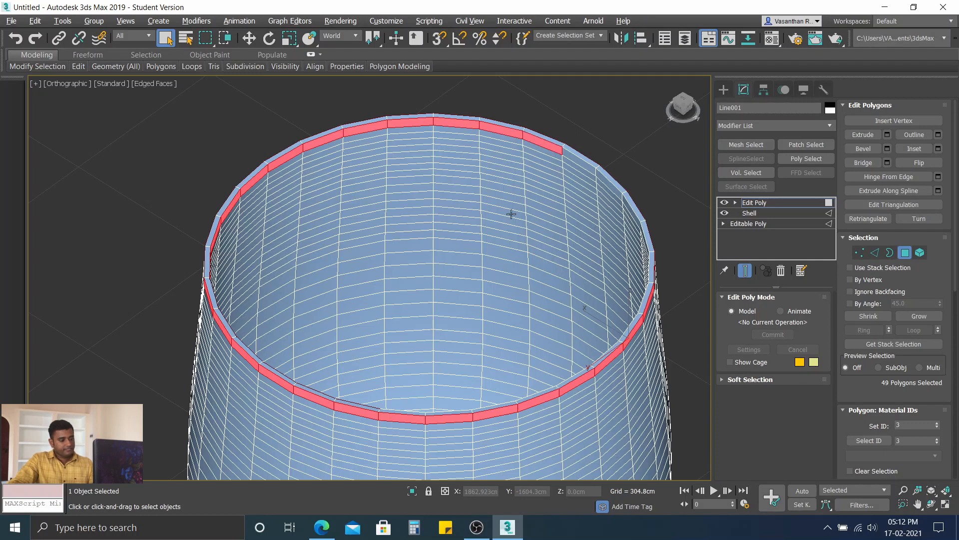
# Step: Select the inner-wall band polygons across the dark-shaded part of the rim and deselect the stray polygon just beneath them
pyautogui.keyDown('alt'); pyautogui.moveTo(511, 214); pyautogui.dragTo(533, 194, button='middle'); pyautogui.keyUp('alt')
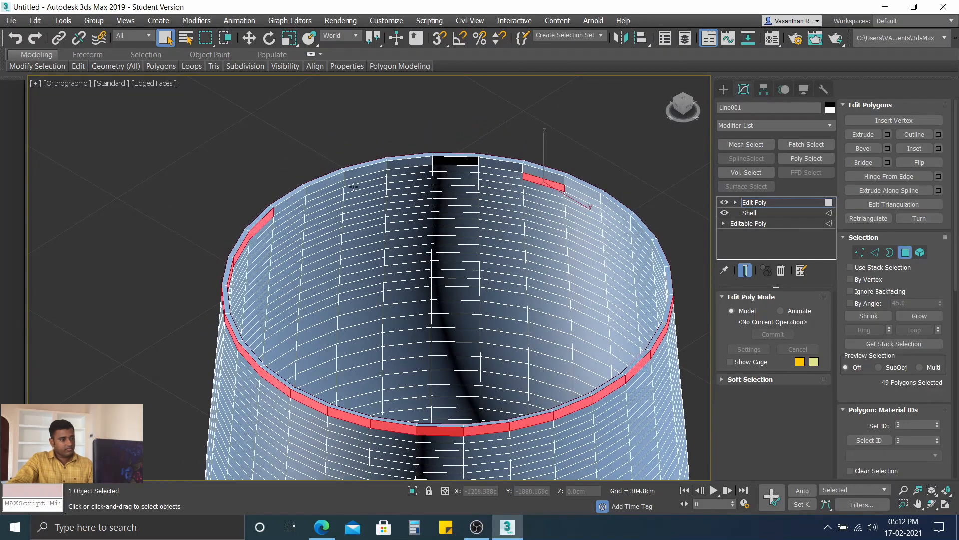
pyautogui.keyDown('ctrl'); pyautogui.click(299, 197); pyautogui.keyUp('ctrl')
pyautogui.keyDown('ctrl'); pyautogui.click(326, 183); pyautogui.keyUp('ctrl')
pyautogui.keyDown('ctrl'); pyautogui.click(375, 169); pyautogui.keyUp('ctrl')
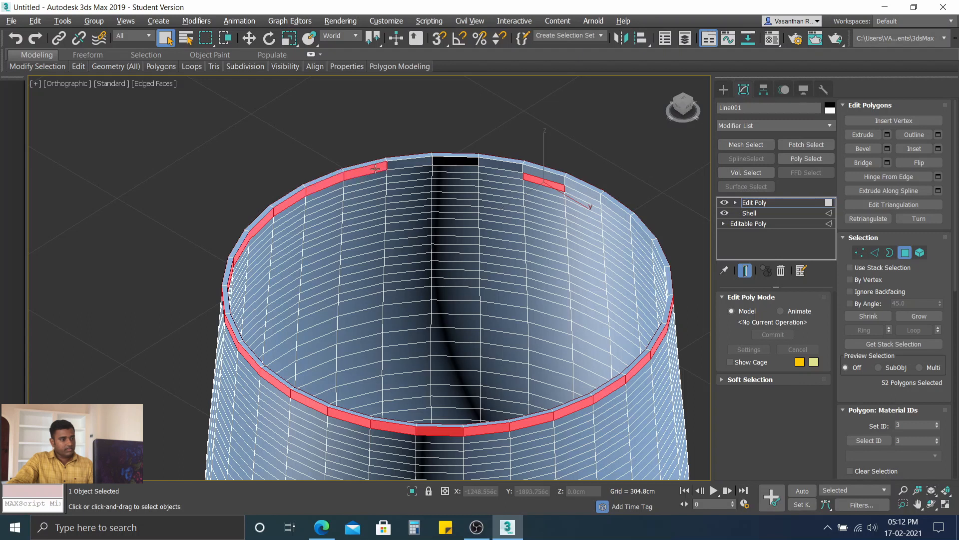
pyautogui.keyDown('ctrl'); pyautogui.click(408, 162); pyautogui.keyUp('ctrl')
pyautogui.keyDown('ctrl'); pyautogui.click(455, 160); pyautogui.keyUp('ctrl')
pyautogui.keyDown('ctrl'); pyautogui.click(501, 163); pyautogui.keyUp('ctrl')
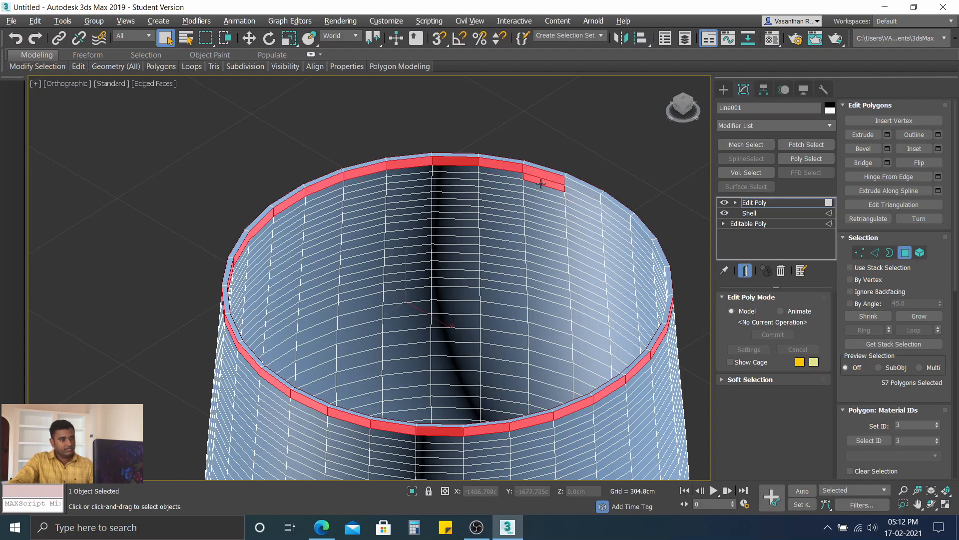
pyautogui.keyDown('alt'); pyautogui.click(540, 184); pyautogui.keyUp('alt')
# Step: Fill the last gap in the inner-wall band selection and deselect the stray outer polygon just below the band
pyautogui.moveTo(451, 219); pyautogui.dragTo(505, 204, button='middle')
pyautogui.keyDown('ctrl'); pyautogui.click(300, 146); pyautogui.keyUp('ctrl')
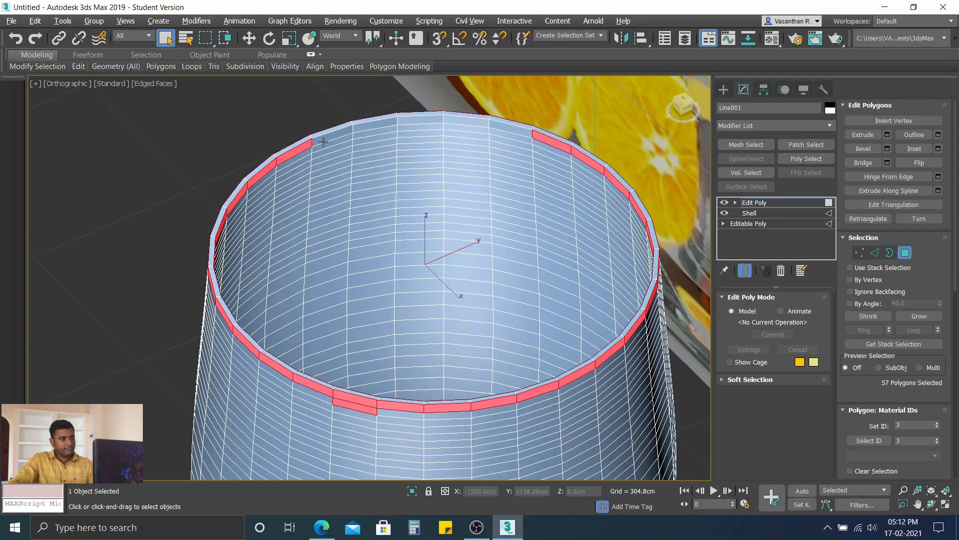
pyautogui.keyDown('ctrl'); pyautogui.click(327, 138); pyautogui.keyUp('ctrl')
pyautogui.keyDown('ctrl'); pyautogui.click(376, 124); pyautogui.keyUp('ctrl')
pyautogui.keyDown('ctrl'); pyautogui.click(419, 121); pyautogui.keyUp('ctrl')
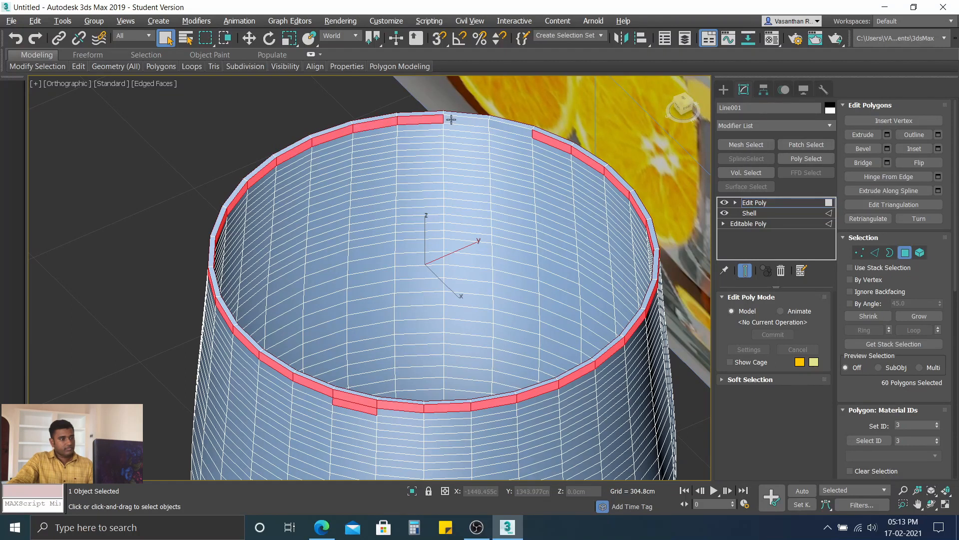
pyautogui.keyDown('ctrl'); pyautogui.click(474, 123); pyautogui.keyUp('ctrl')
pyautogui.keyDown('ctrl'); pyautogui.click(508, 128); pyautogui.keyUp('ctrl')
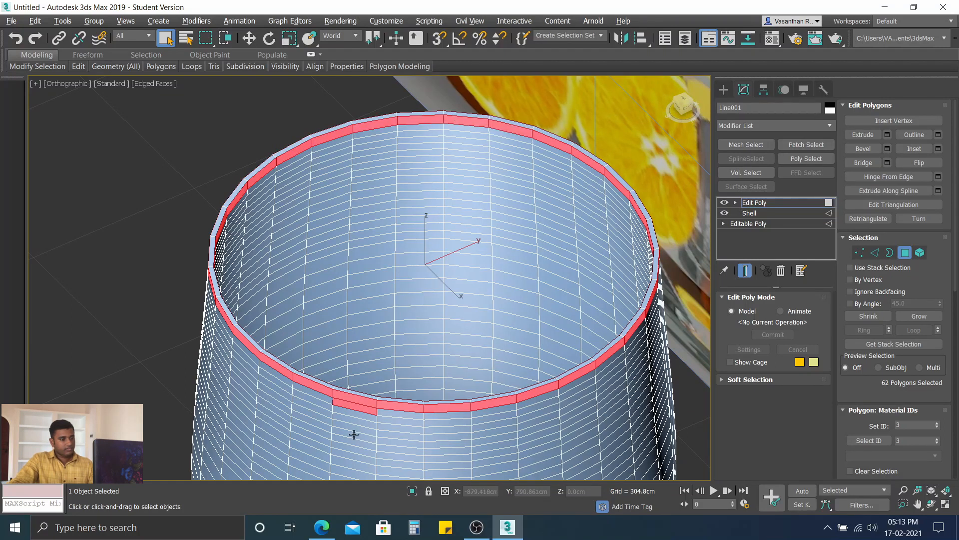
pyautogui.keyDown('alt'); pyautogui.click(361, 411); pyautogui.keyUp('alt')
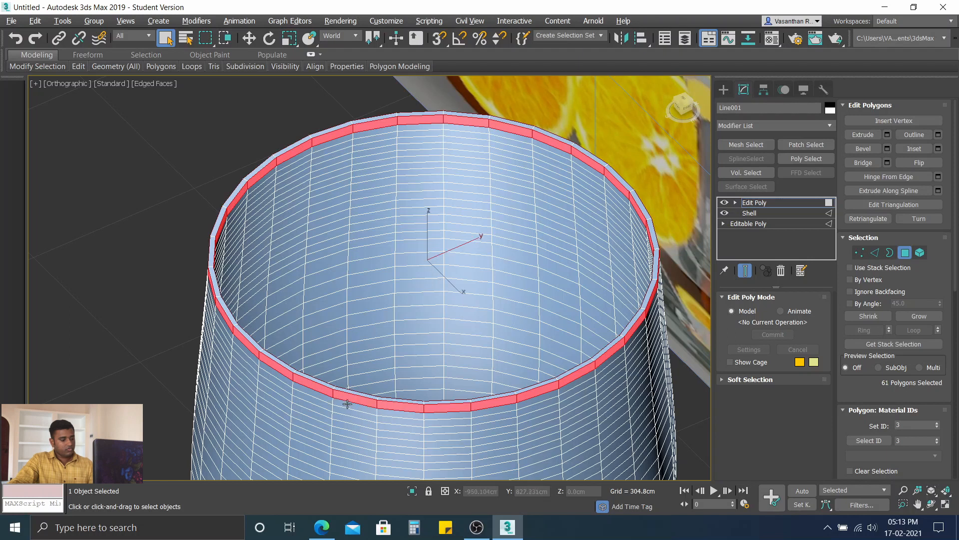
# Step: Check the band selection all around the rim, inside and outside, and deselect the remaining extra polygon
pyautogui.scroll(-4, 328, 386)
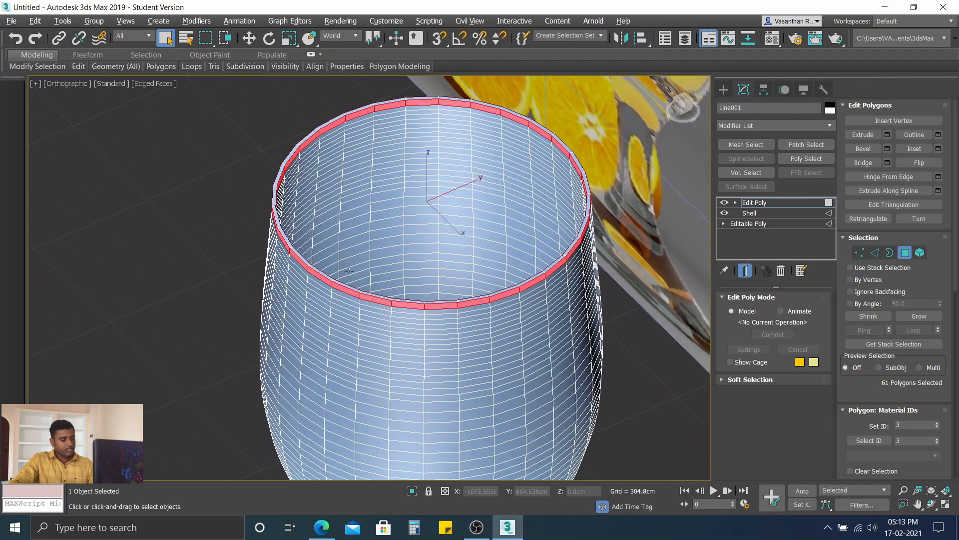
pyautogui.keyDown('alt'); pyautogui.moveTo(343, 304); pyautogui.dragTo(419, 273, button='middle'); pyautogui.keyUp('alt')
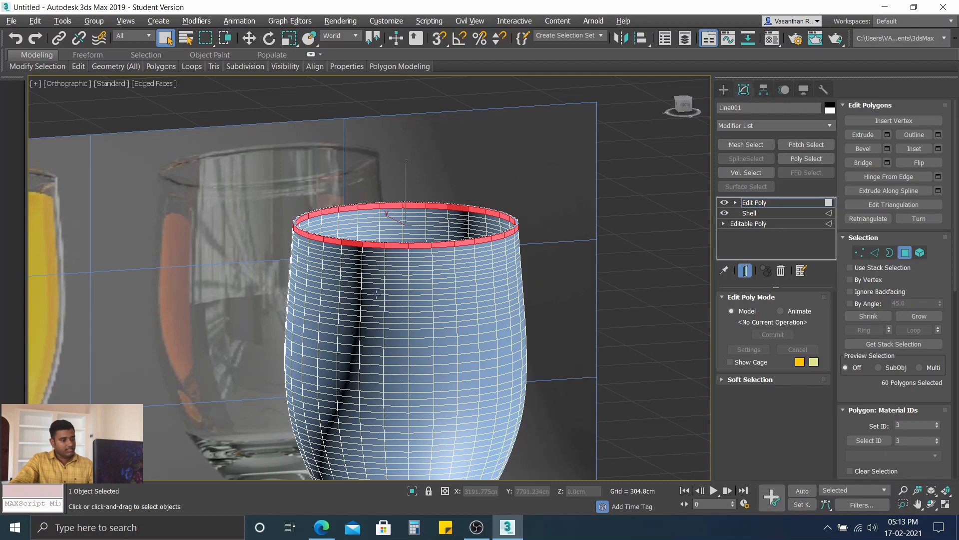
pyautogui.keyDown('alt'); pyautogui.moveTo(377, 294); pyautogui.dragTo(669, 305, button='middle'); pyautogui.keyUp('alt')
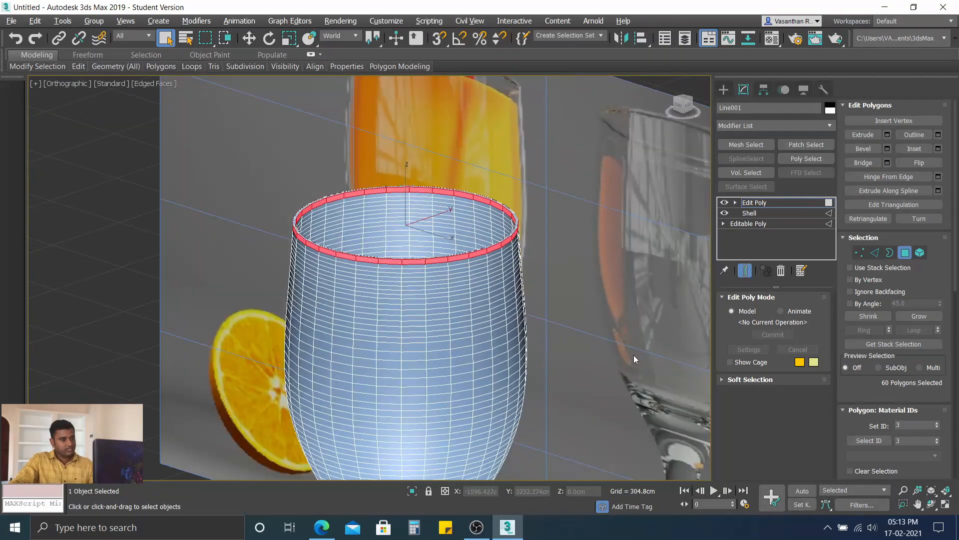
pyautogui.moveTo(633, 354); pyautogui.dragTo(591, 209, button='middle')
pyautogui.scroll(-5, 462, 295)
pyautogui.keyDown('alt'); pyautogui.moveTo(443, 286); pyautogui.dragTo(433, 304, button='middle'); pyautogui.keyUp('alt')
pyautogui.scroll(8, 437, 250)
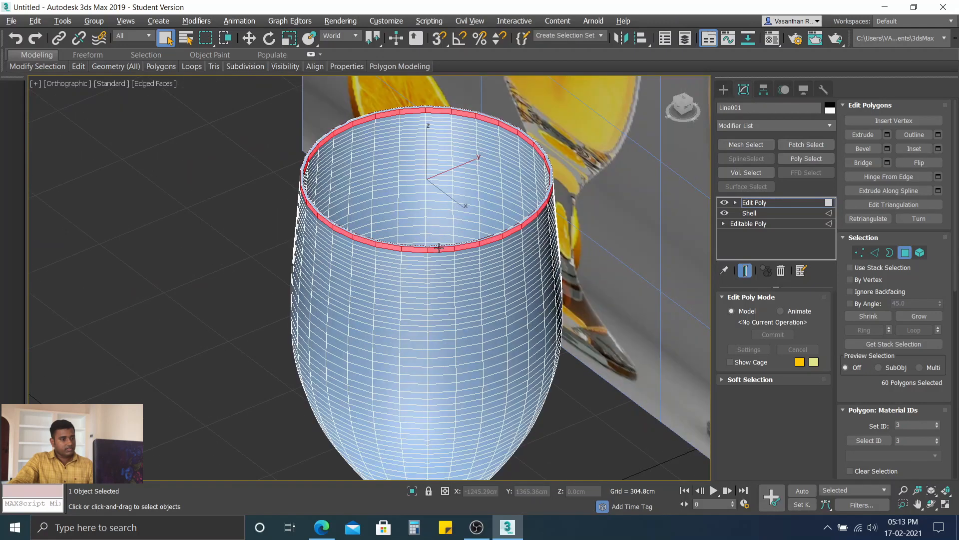
pyautogui.click(308, 56)
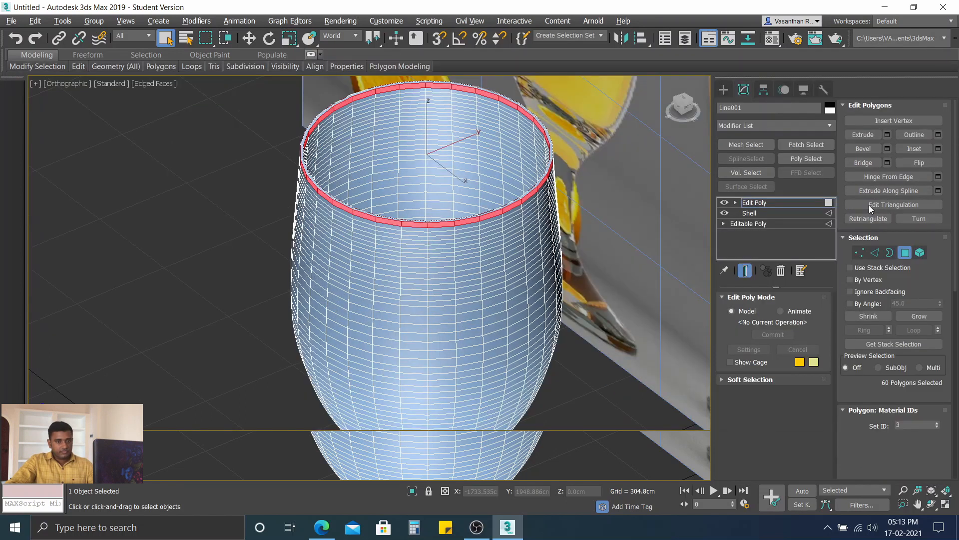
# Step: Open the Bevel settings for the selected rim band, show its edge close up in the Front view, and set the bevel type to Local Normals
pyautogui.click(866, 148)
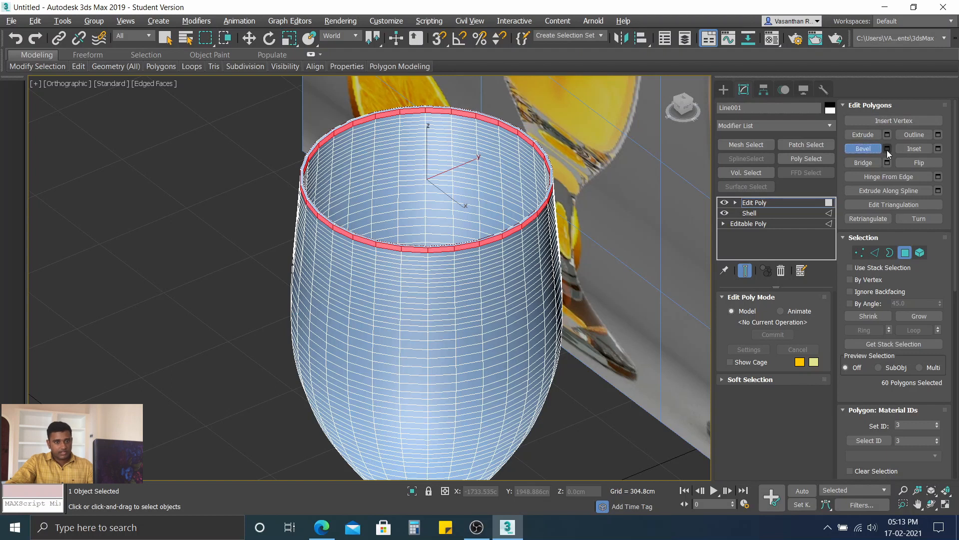
pyautogui.click(887, 149)
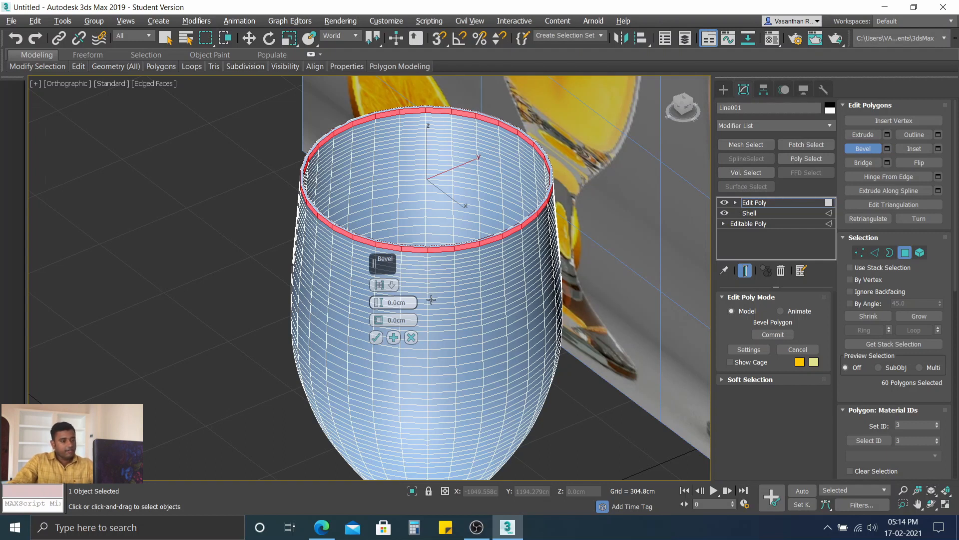
pyautogui.press('f')
pyautogui.scroll(4, 376, 180)
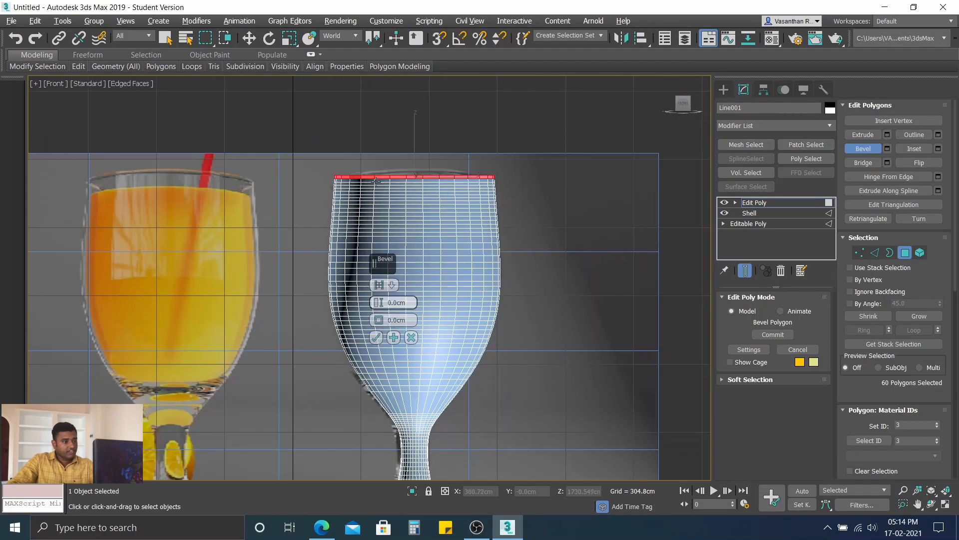
pyautogui.scroll(5, 376, 180)
pyautogui.moveTo(376, 179); pyautogui.dragTo(441, 184, button='middle')
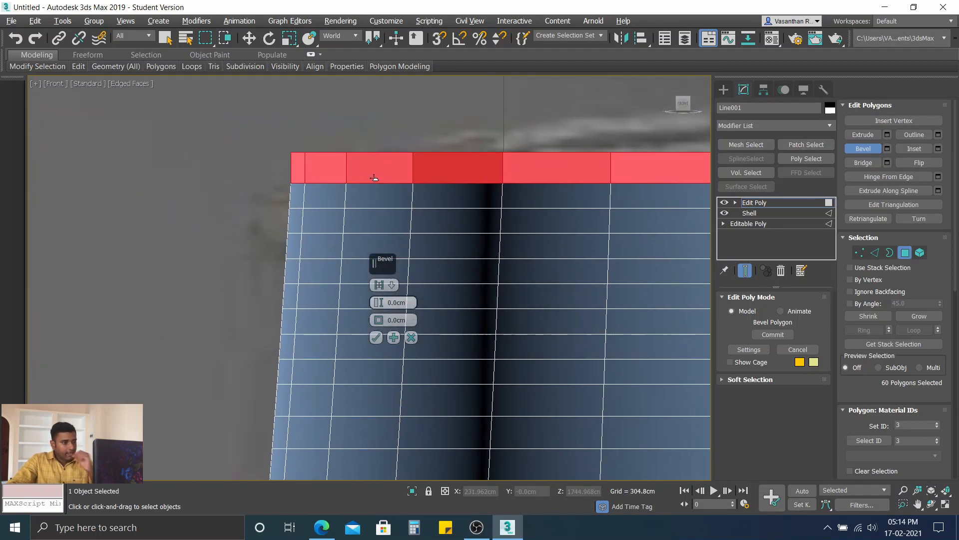
pyautogui.moveTo(329, 203); pyautogui.dragTo(371, 214, button='middle')
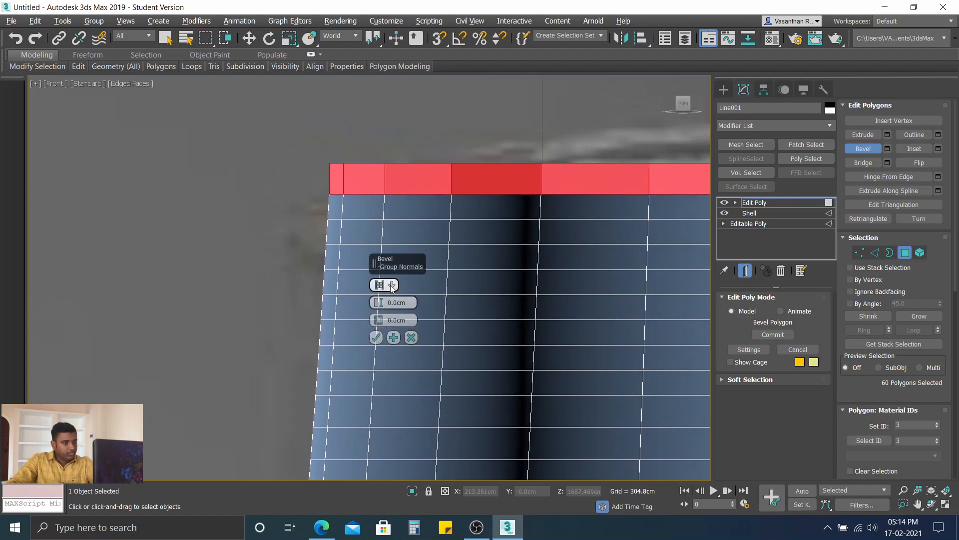
pyautogui.click(391, 286)
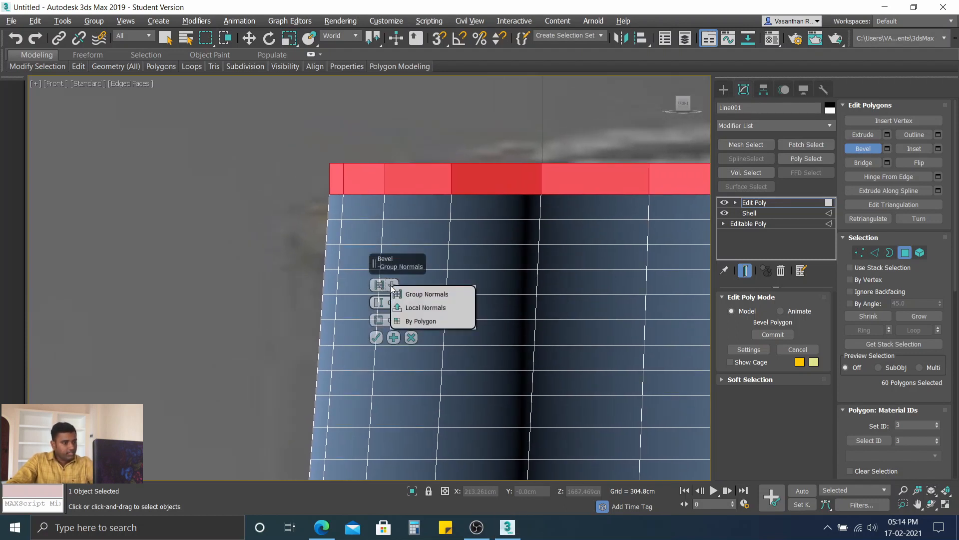
pyautogui.click(426, 309)
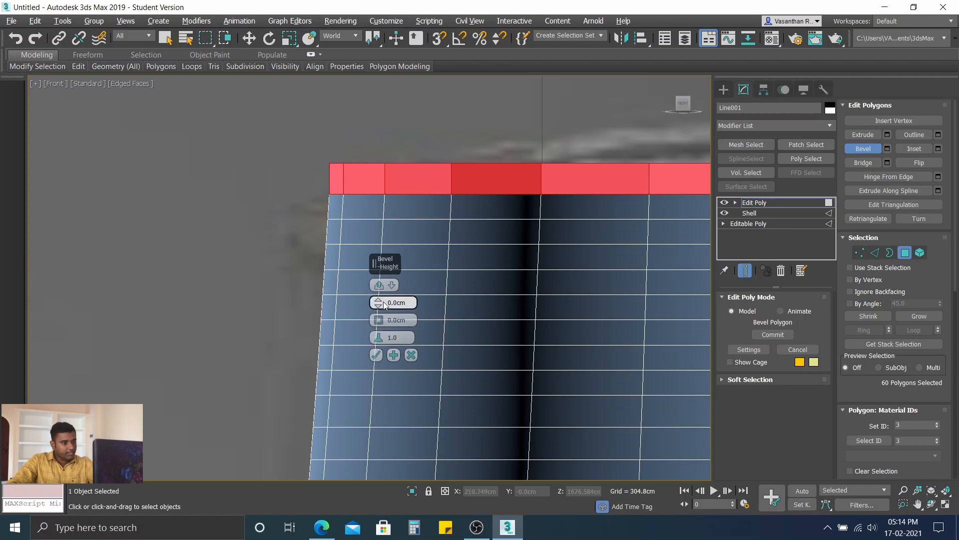
# Step: Set the rim band's bevel height to 4.466 cm and its outline to -3.628 cm
pyautogui.moveTo(378, 302); pyautogui.dragTo(378, 305)
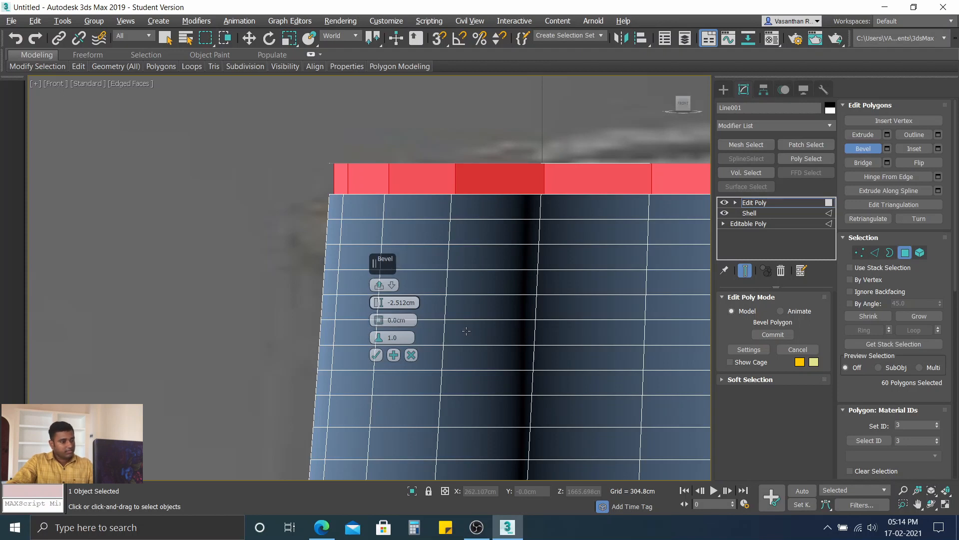
pyautogui.hotkey('ctrl', 'z')
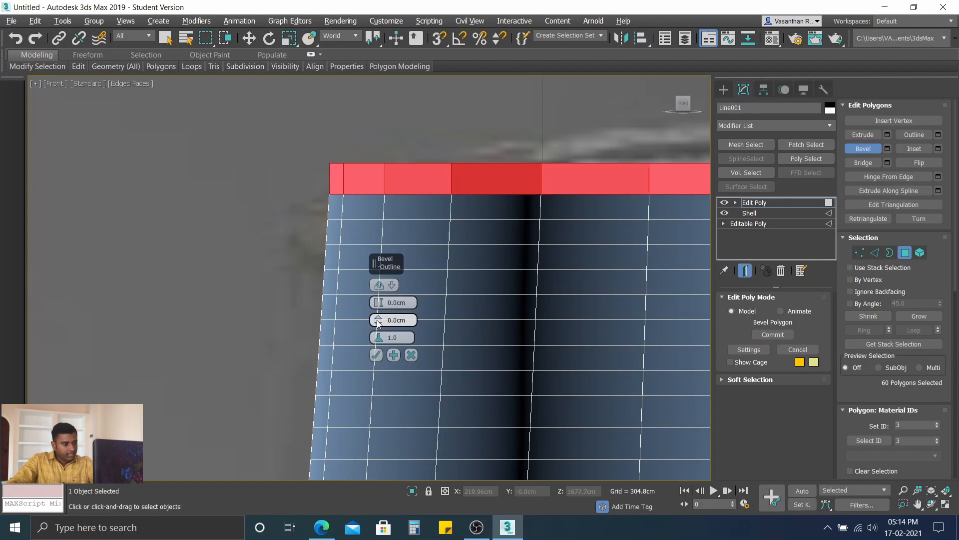
pyautogui.moveTo(378, 324); pyautogui.dragTo(380, 295)
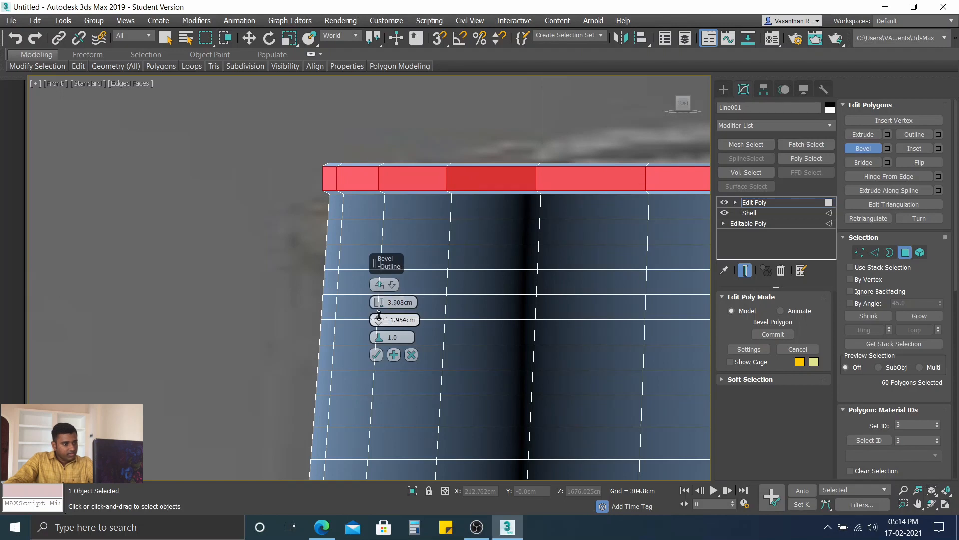
pyautogui.moveTo(378, 314); pyautogui.dragTo(378, 300)
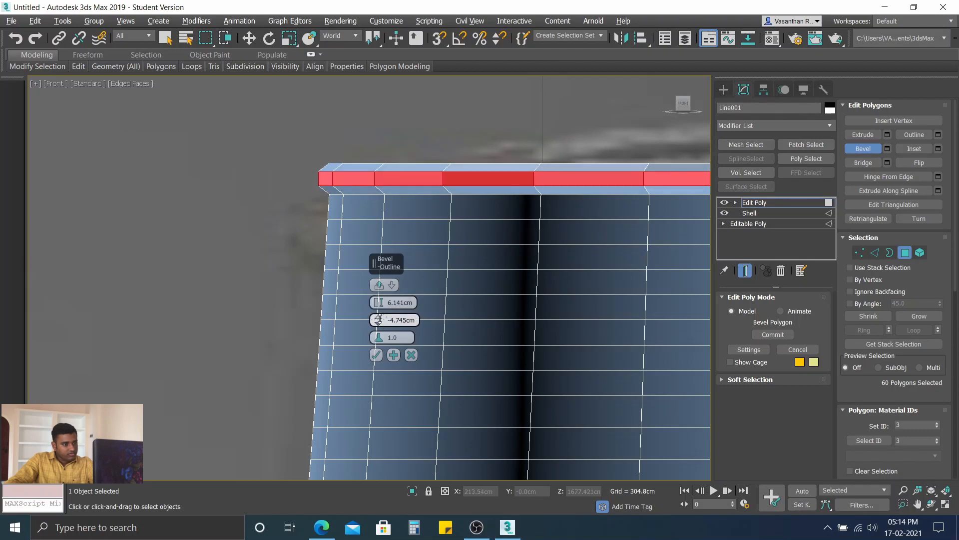
pyautogui.moveTo(379, 319); pyautogui.dragTo(378, 305)
pyautogui.click(242, 175)
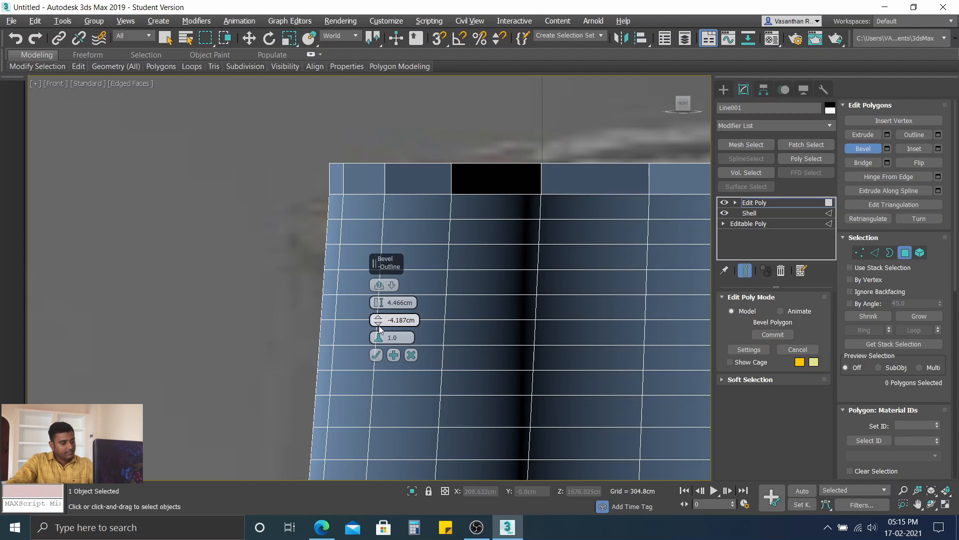
pyautogui.hotkey('ctrl', 'z')
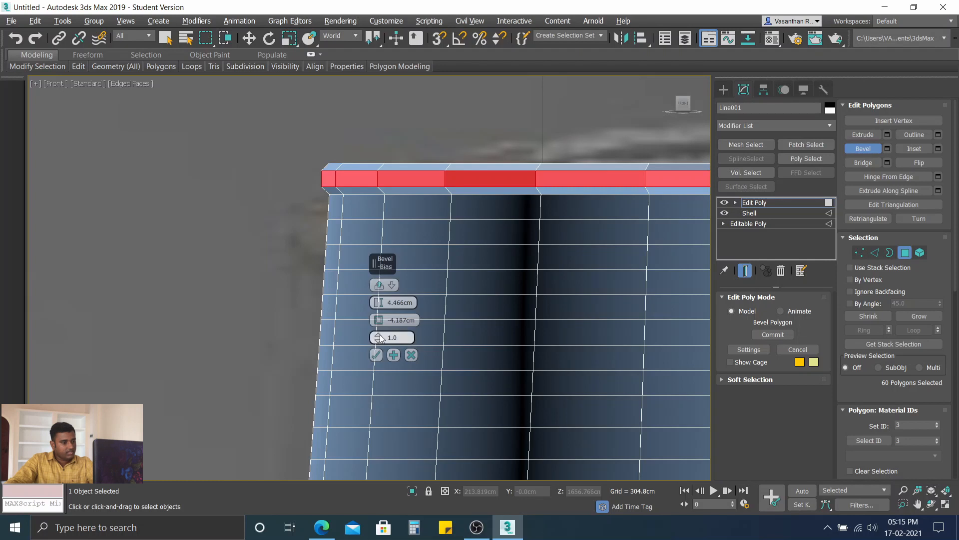
pyautogui.moveTo(379, 322); pyautogui.dragTo(379, 325)
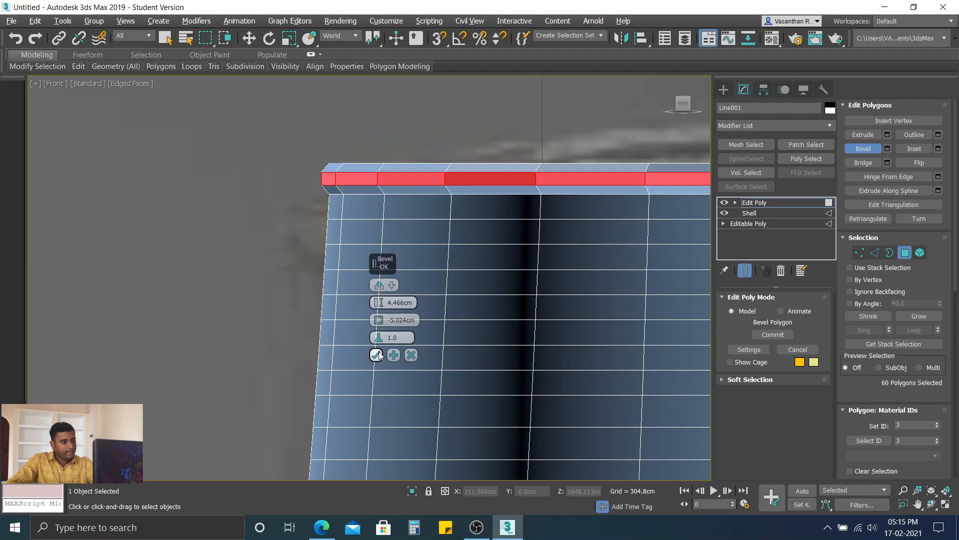
pyautogui.moveTo(378, 324); pyautogui.dragTo(378, 319)
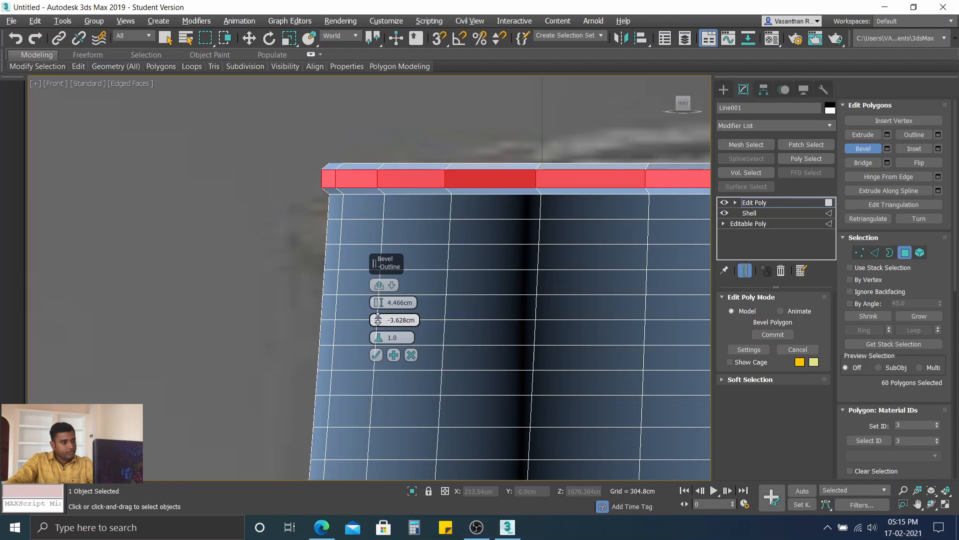
# Step: Apply the rim bevel, add a second one with height 1.396 cm and outline -3.628 cm, and clear the polygon selection
pyautogui.click(394, 356)
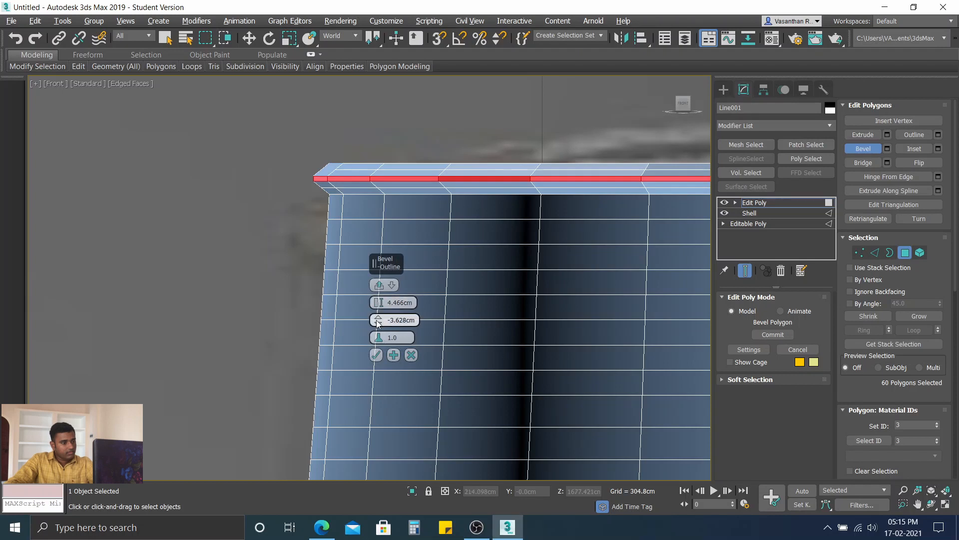
pyautogui.moveTo(379, 302); pyautogui.dragTo(378, 308)
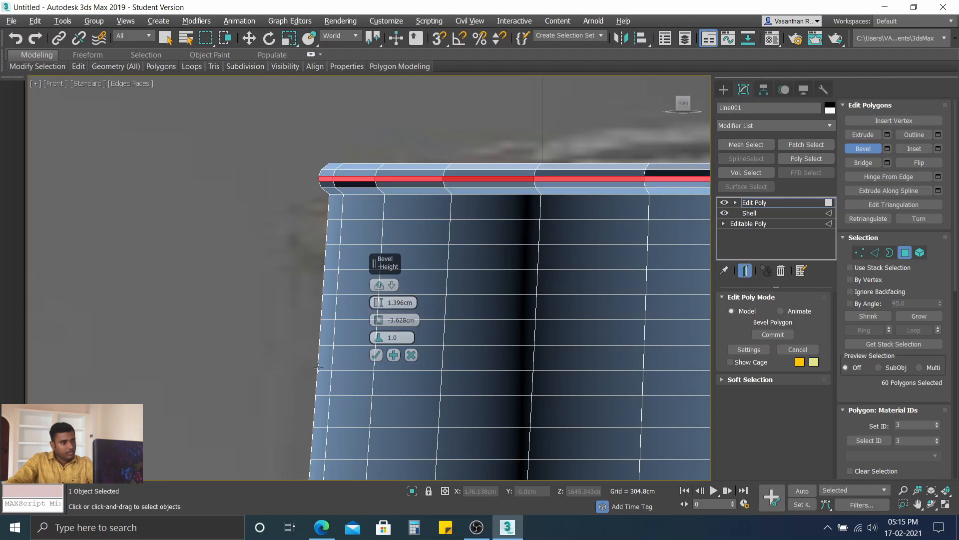
pyautogui.click(377, 355)
pyautogui.click(193, 194)
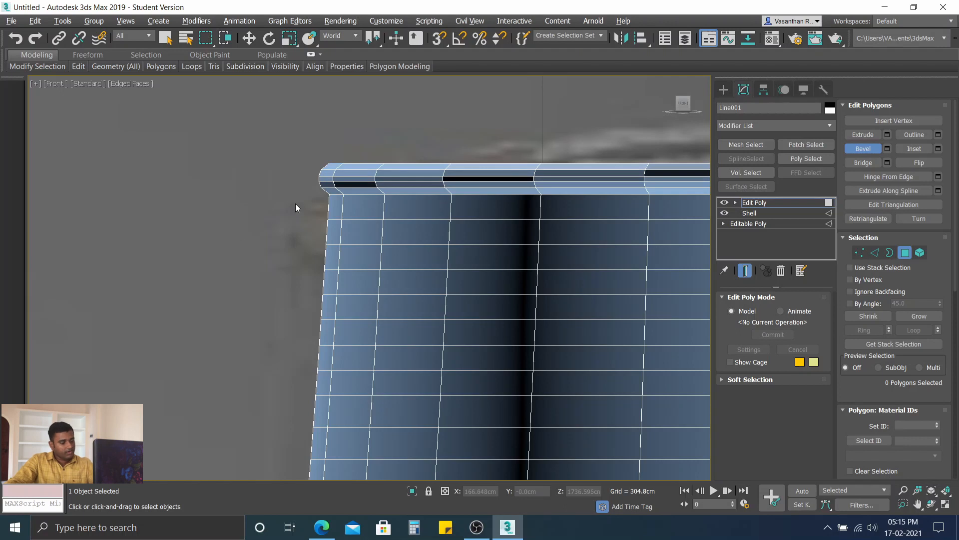
# Step: Examine the beveled rim and the whole glass from the side and from above, looking down into the bowl
pyautogui.moveTo(311, 208)
pyautogui.keyDown('alt'); pyautogui.mouseDown(button='middle')
pyautogui.moveTo(286, 195)
pyautogui.moveTo(280, 212)
pyautogui.moveTo(320, 222)
pyautogui.mouseUp(button='middle'); pyautogui.keyUp('alt')
pyautogui.scroll(-2, 319, 222)
pyautogui.scroll(-3, 463, 257)
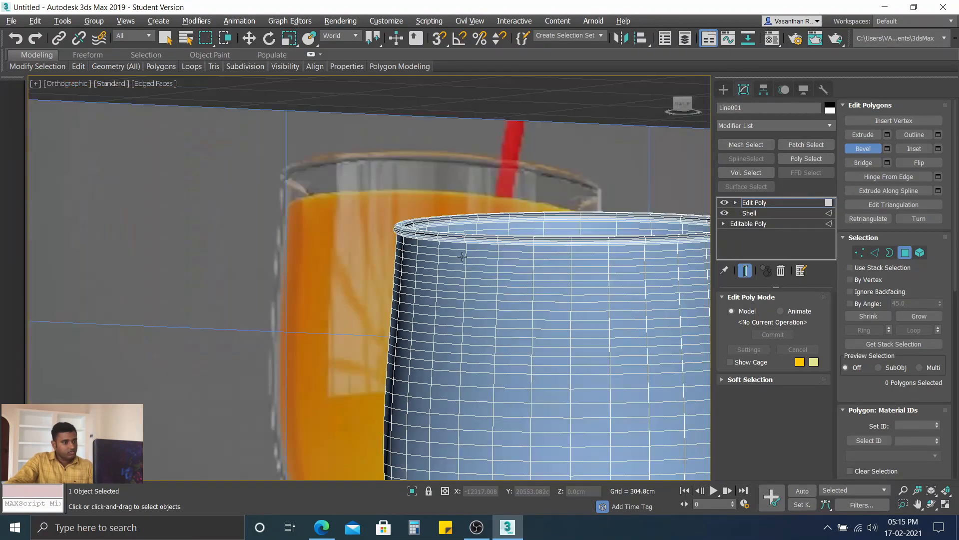
pyautogui.keyDown('alt'); pyautogui.moveTo(533, 301); pyautogui.dragTo(447, 203, button='middle'); pyautogui.keyUp('alt')
pyautogui.scroll(-8, 553, 304)
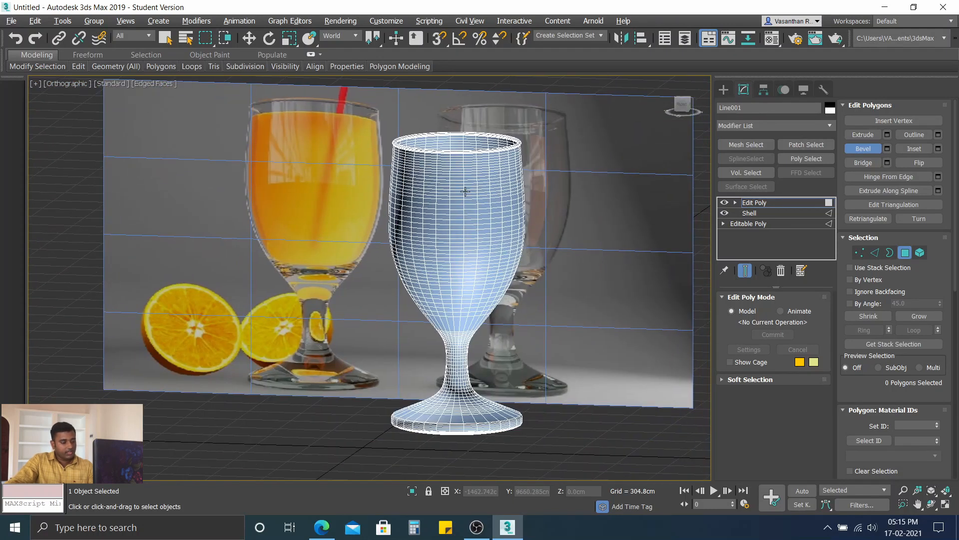
pyautogui.keyDown('alt'); pyautogui.moveTo(465, 195); pyautogui.dragTo(465, 271, button='middle'); pyautogui.keyUp('alt')
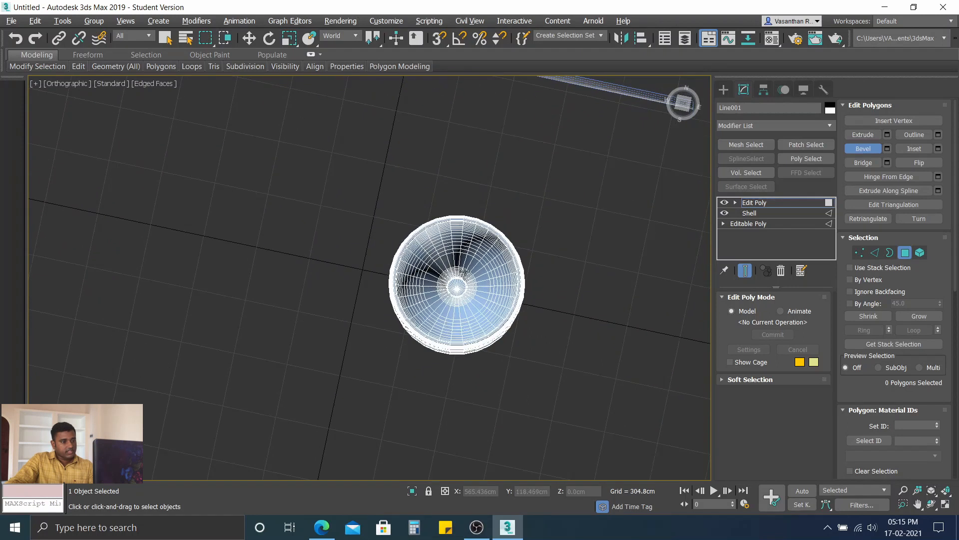
pyautogui.scroll(5, 460, 299)
pyautogui.scroll(3, 460, 280)
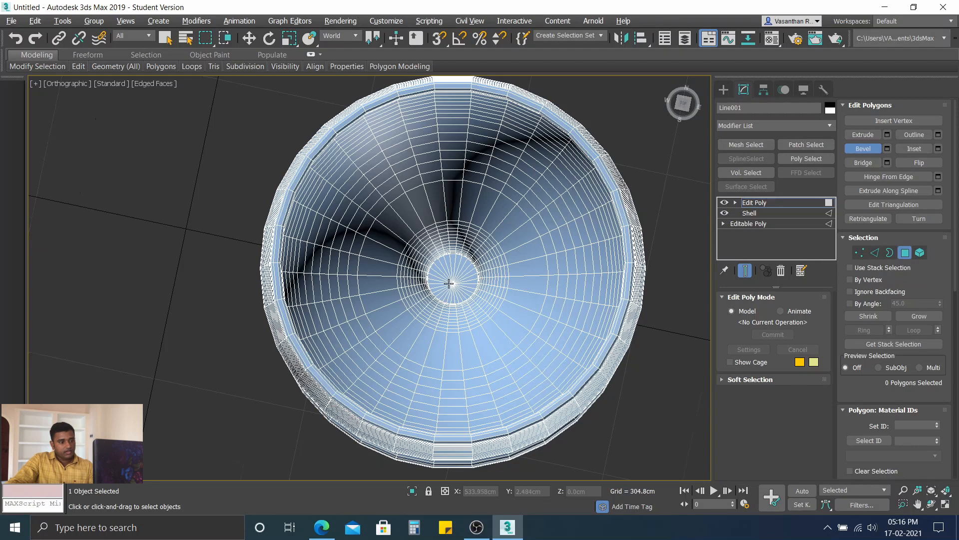
# Step: Select one wedge polygon of the circular floor at the centre of the glass's inside and grow the selection once
pyautogui.scroll(4, 450, 283)
pyautogui.scroll(-5, 492, 283)
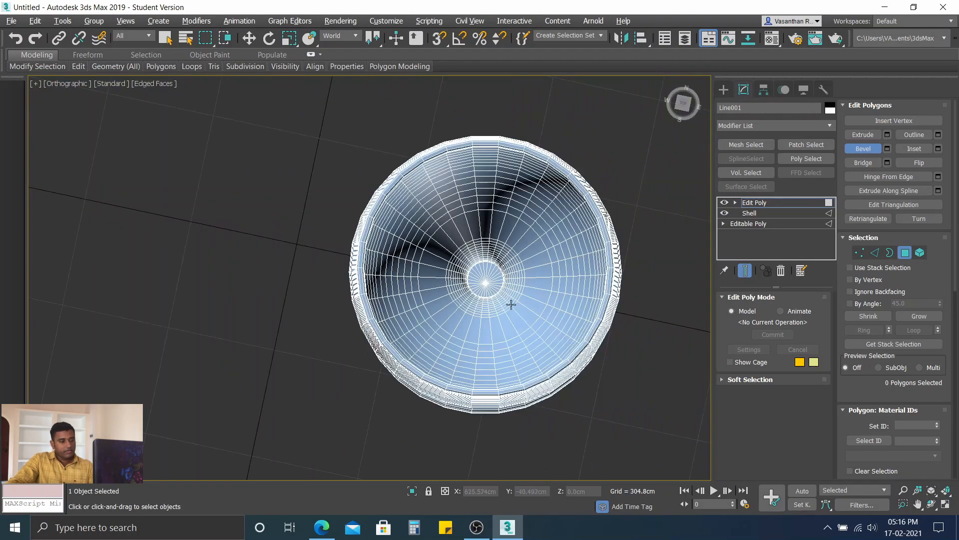
pyautogui.scroll(4, 485, 281)
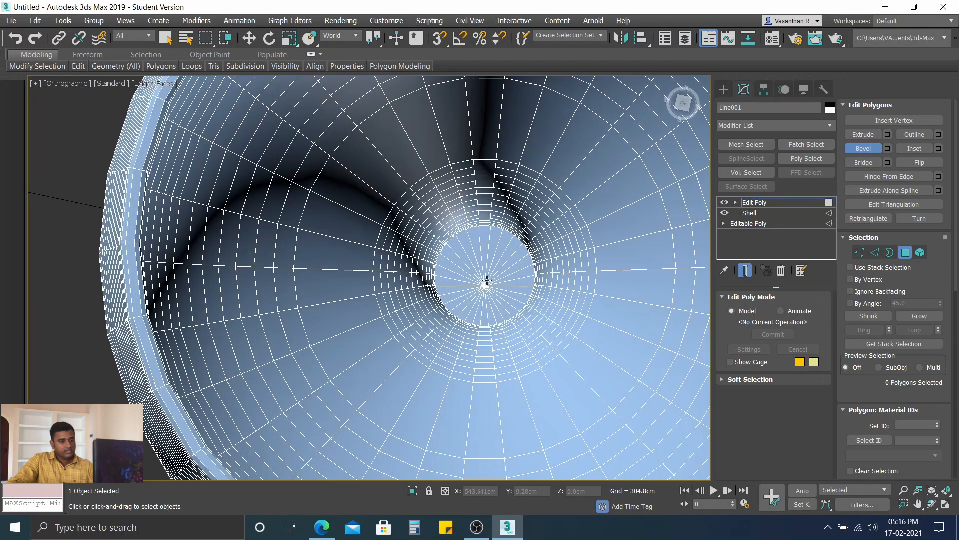
pyautogui.scroll(-4, 487, 281)
pyautogui.scroll(4, 485, 280)
pyautogui.click(493, 234)
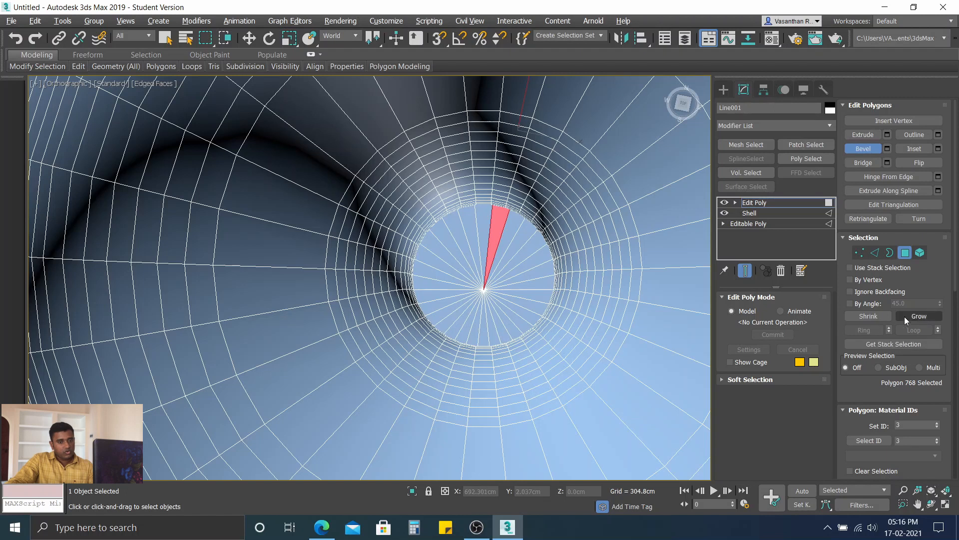
pyautogui.scroll(-2, 904, 316)
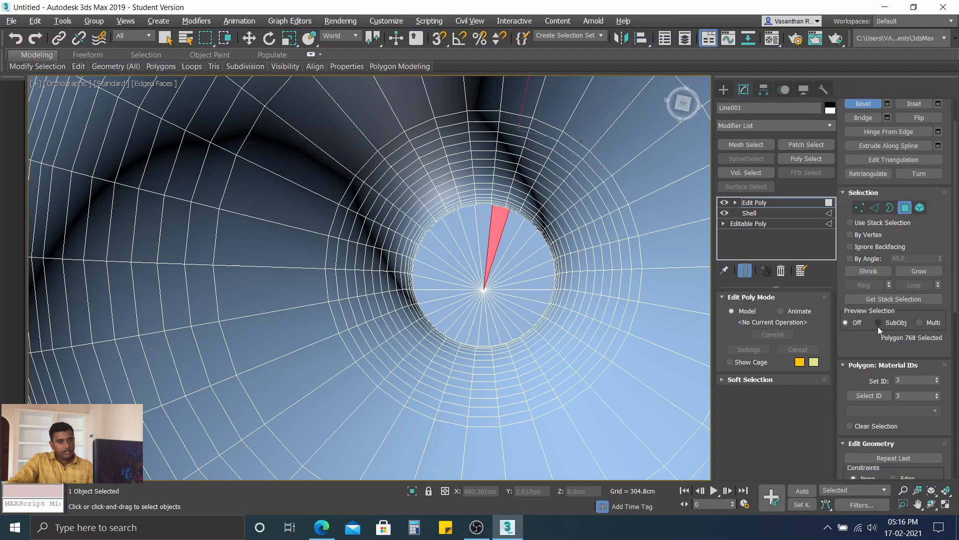
pyautogui.click(920, 271)
pyautogui.scroll(-5, 482, 354)
pyautogui.keyDown('alt'); pyautogui.moveTo(481, 383); pyautogui.dragTo(475, 347, button='middle'); pyautogui.keyUp('alt')
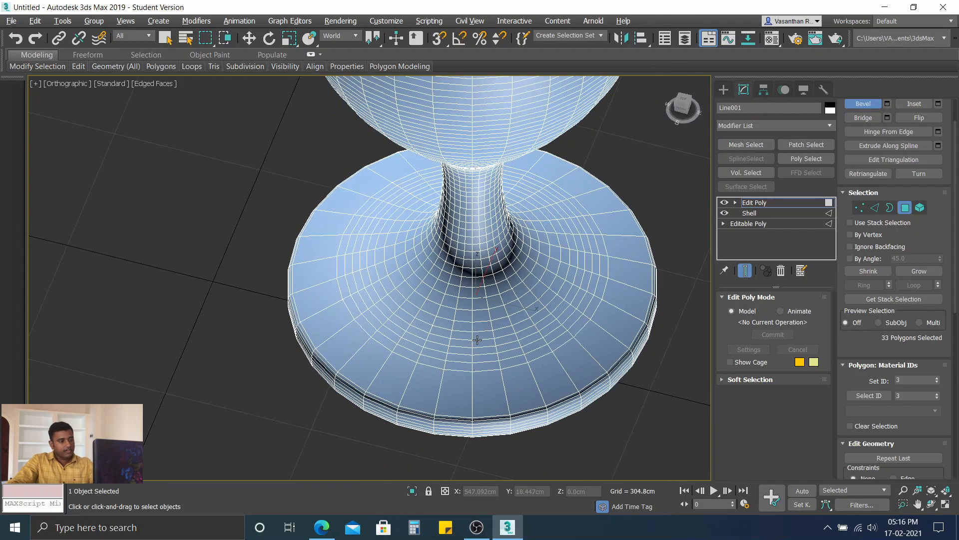
# Step: Show the glass in the Front view with Wireframe Override, framing the lower bowl, stem and foot
pyautogui.press('f')
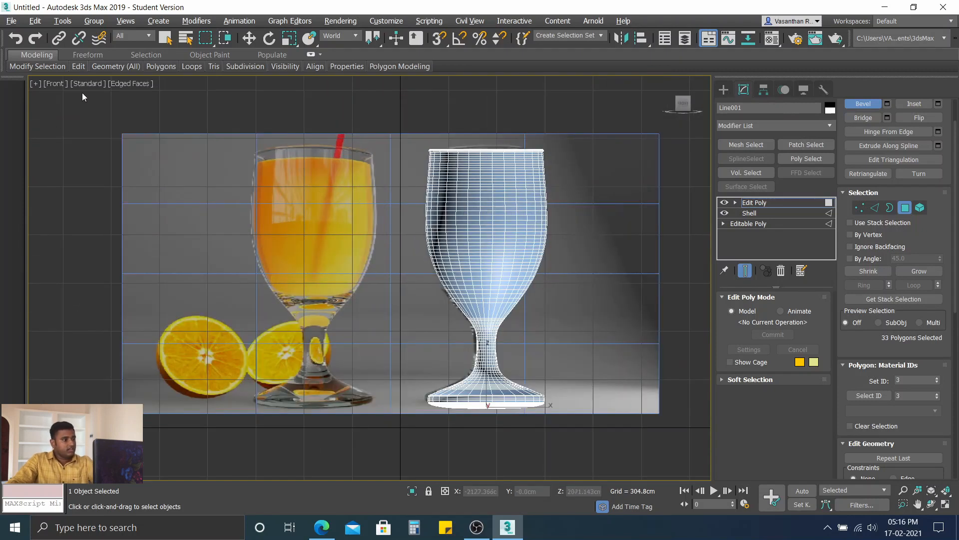
pyautogui.click(142, 84)
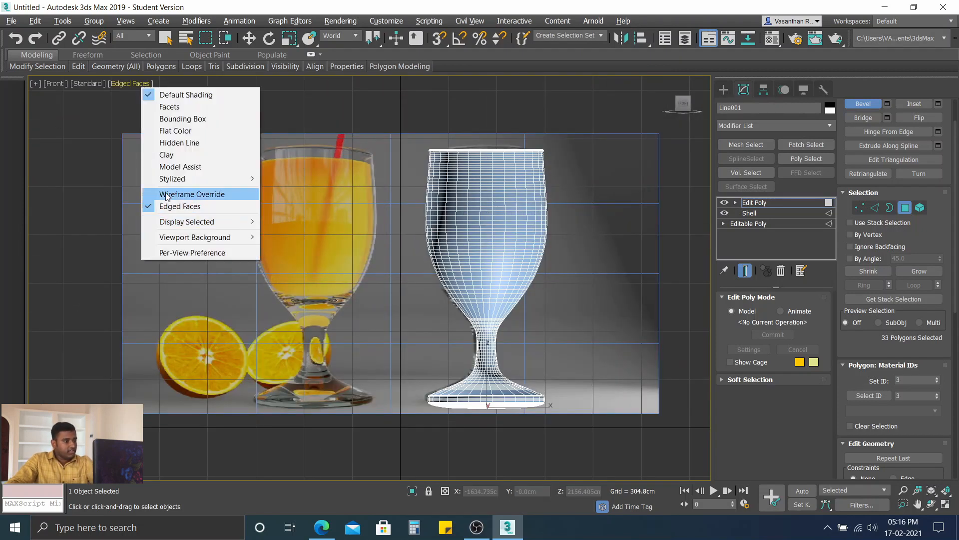
pyautogui.click(167, 195)
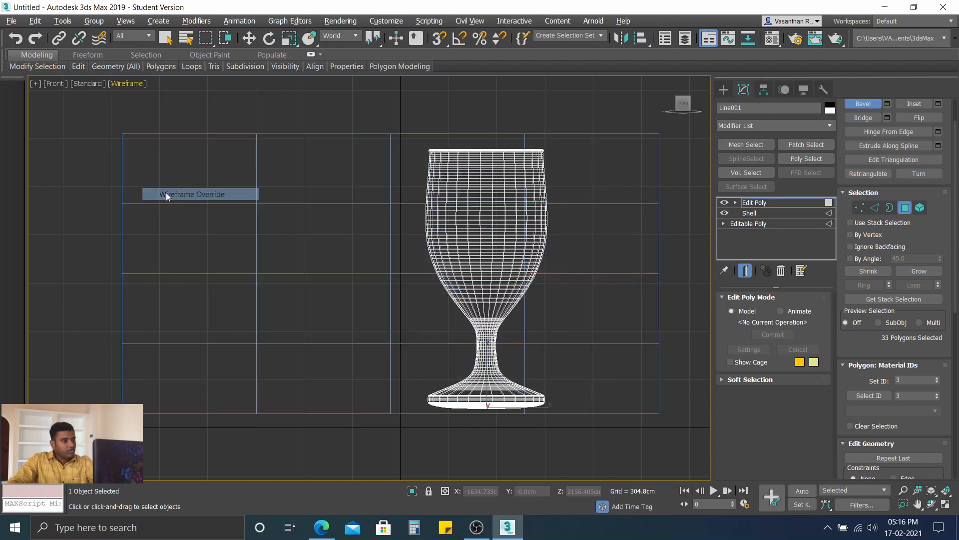
pyautogui.scroll(3, 493, 270)
pyautogui.moveTo(496, 280); pyautogui.dragTo(396, 268, button='middle')
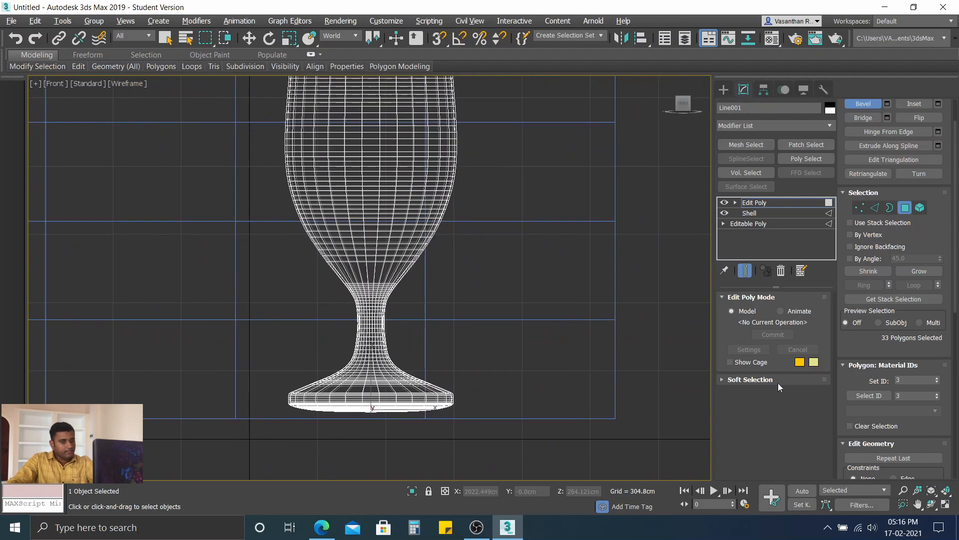
# Step: Grow the inner polygon selection repeatedly from the foot up through the stem into the lower part of the bowl
pyautogui.click(920, 271)
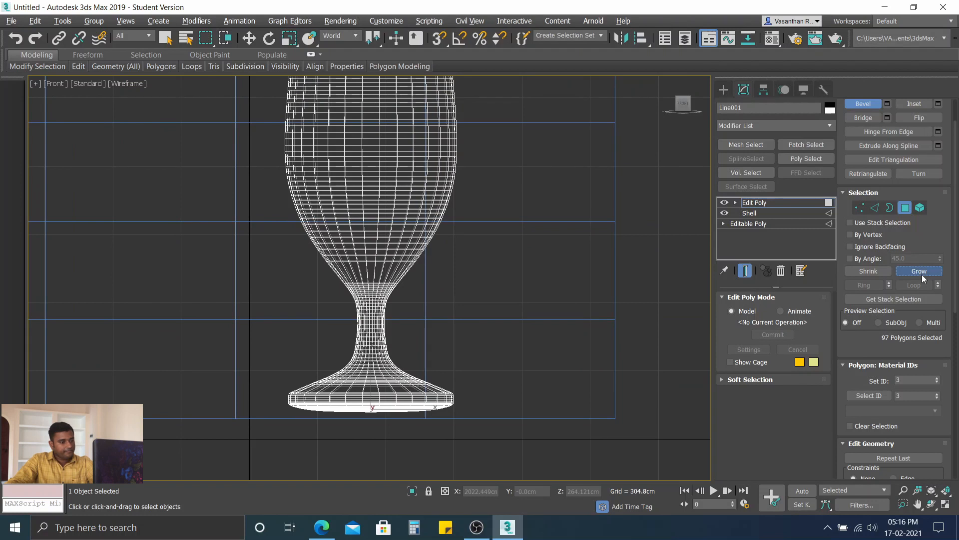
pyautogui.click(920, 271)
pyautogui.click(919, 271)
pyautogui.click(919, 271)
pyautogui.click(920, 271)
pyautogui.click(920, 272)
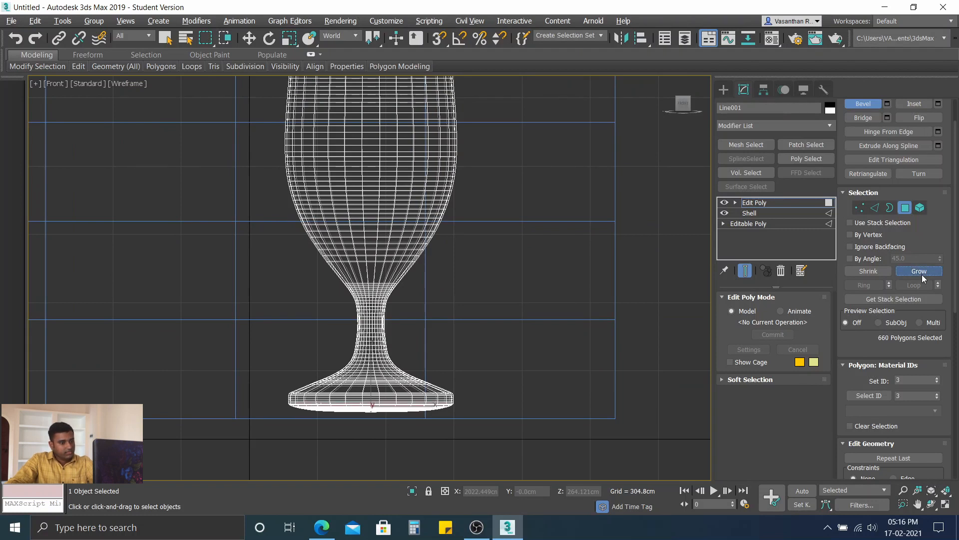
pyautogui.click(919, 271)
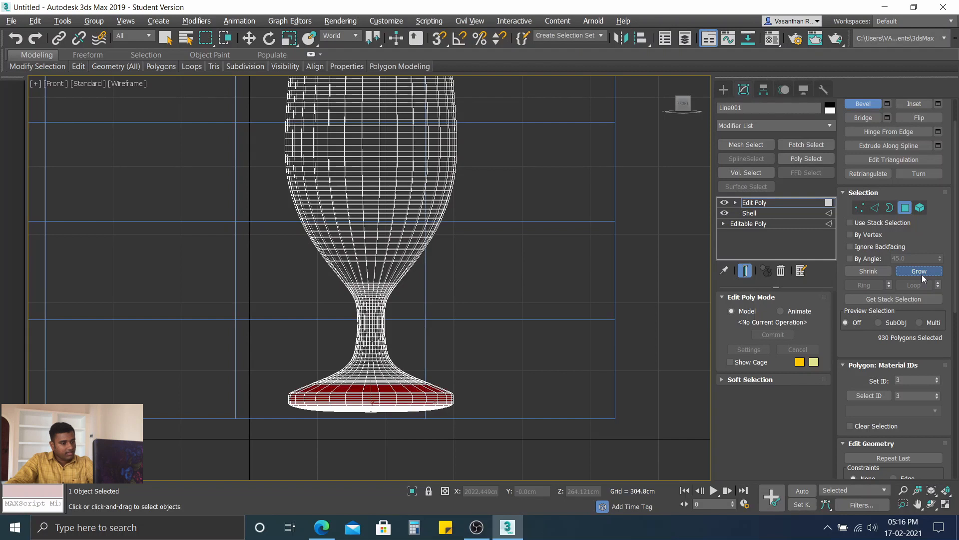
pyautogui.click(919, 272)
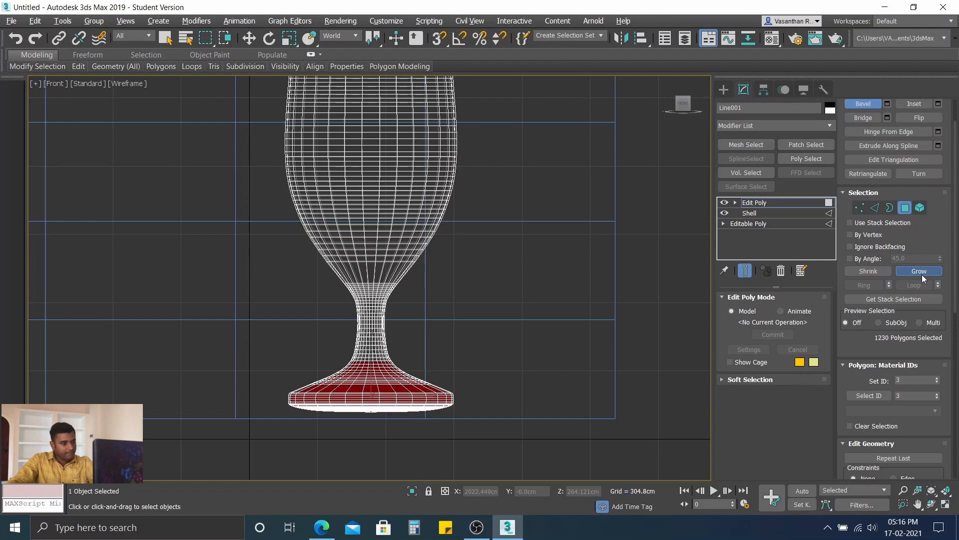
pyautogui.click(920, 271)
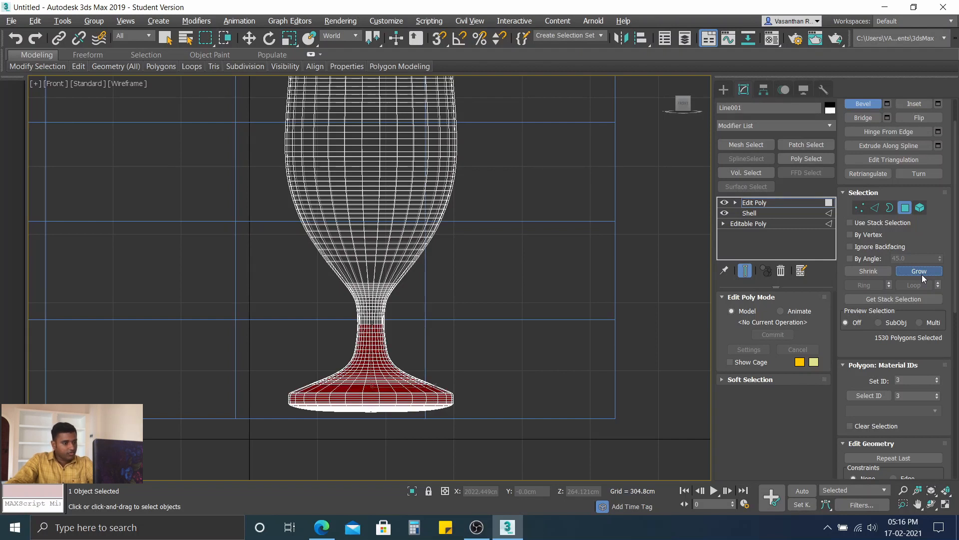
pyautogui.click(920, 272)
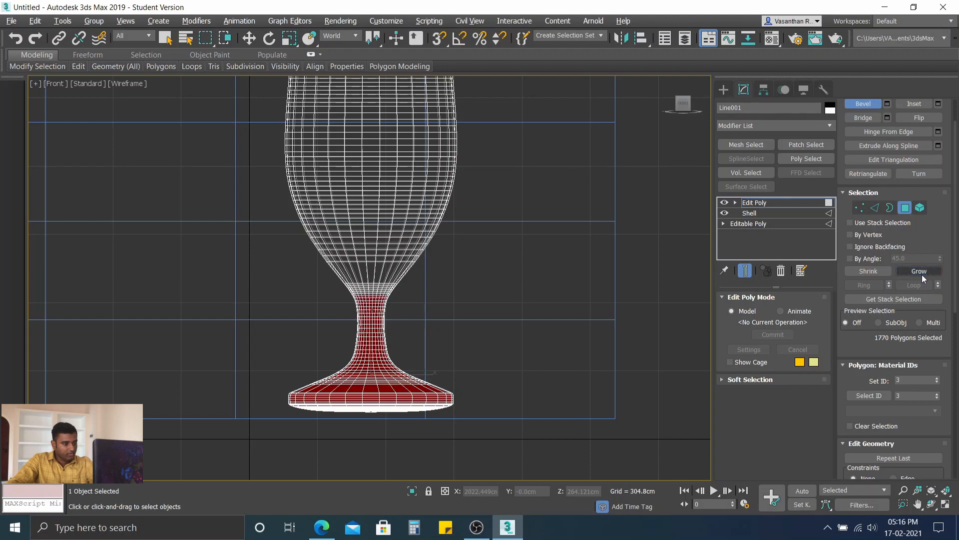
pyautogui.click(919, 271)
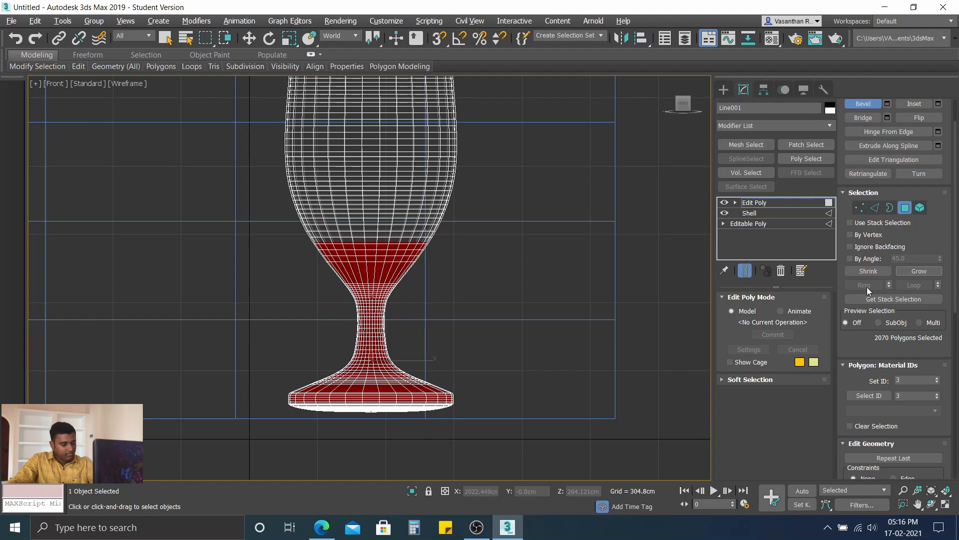
# Step: Shrink the inner polygon selection back by one or two rings, check its extent, and clear the selection
pyautogui.hotkey('ctrl', 'pagedown')
pyautogui.hotkey('ctrl', 'pagedown')
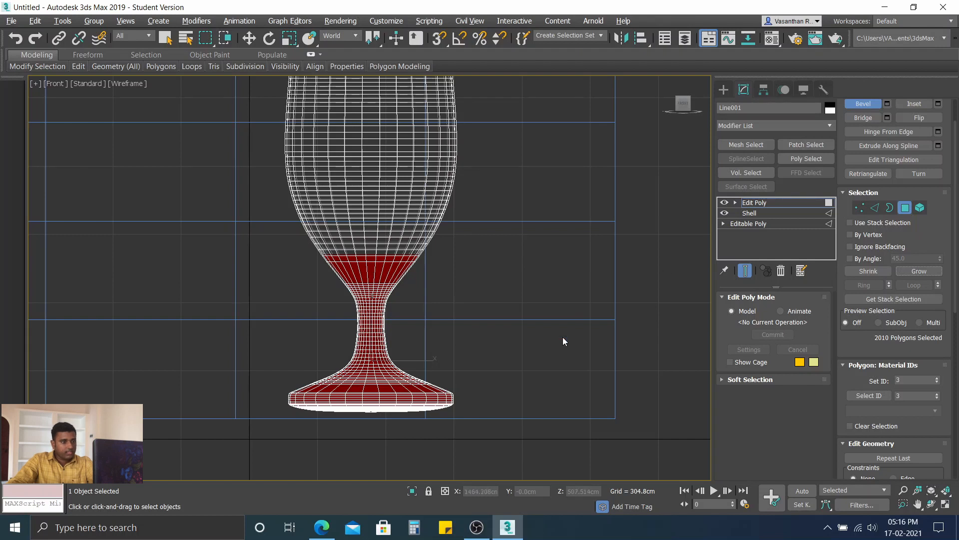
pyautogui.moveTo(444, 323); pyautogui.dragTo(526, 345, button='middle')
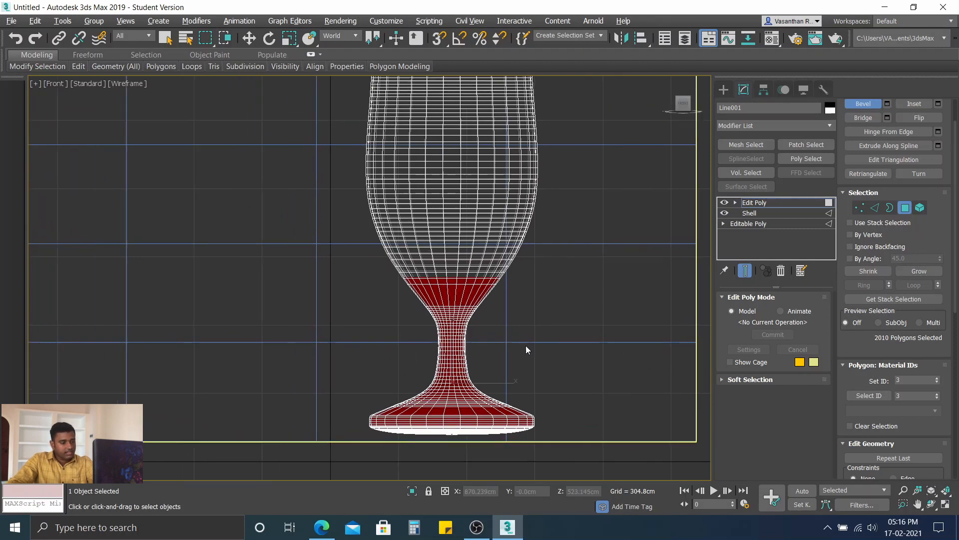
pyautogui.scroll(-2, 473, 349)
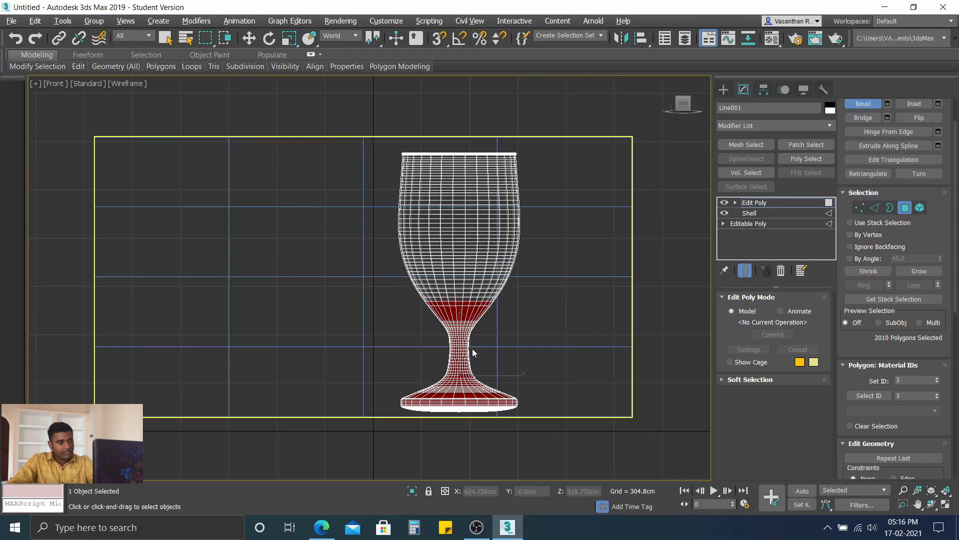
pyautogui.click(535, 370)
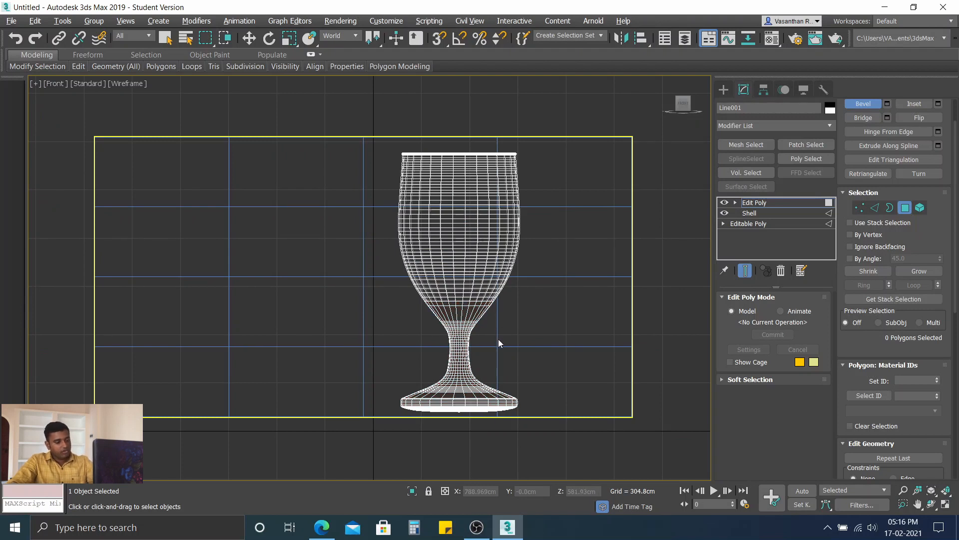
# Step: Look into the bowl from above, switch Edit Poly to Border level, and select the open border ring on the inner wall
pyautogui.keyDown('alt'); pyautogui.moveTo(462, 296); pyautogui.dragTo(467, 346, button='middle'); pyautogui.keyUp('alt')
pyautogui.scroll(8, 469, 288)
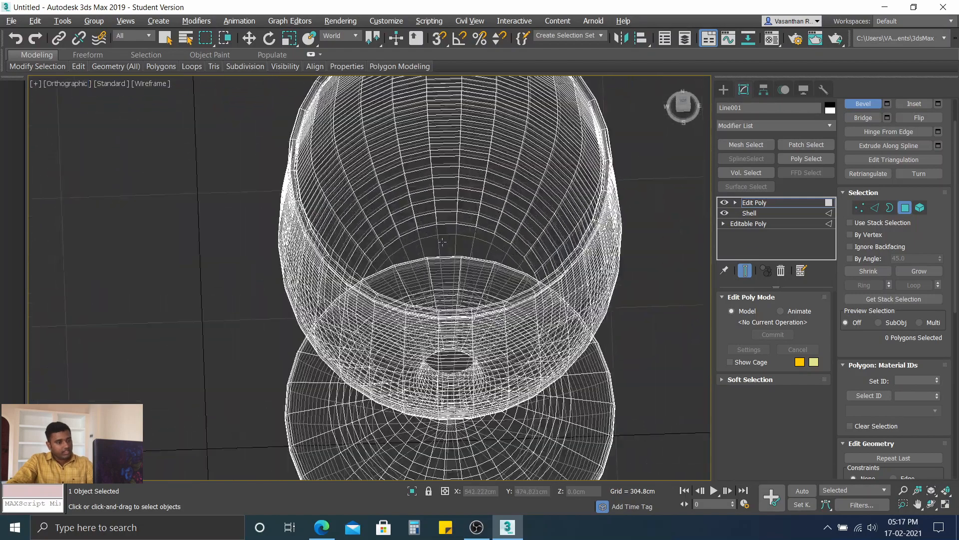
pyautogui.keyDown('alt'); pyautogui.moveTo(442, 242); pyautogui.dragTo(441, 253, button='middle'); pyautogui.keyUp('alt')
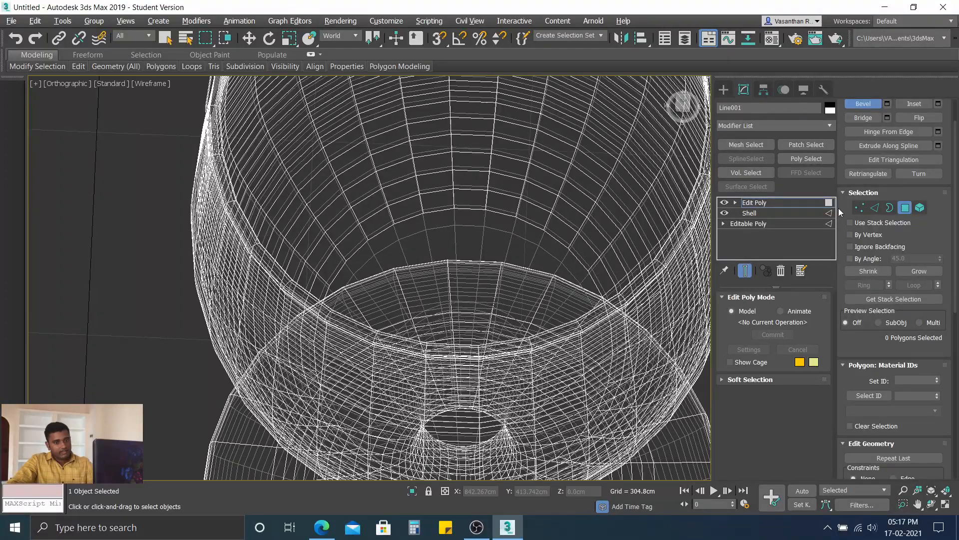
pyautogui.click(890, 208)
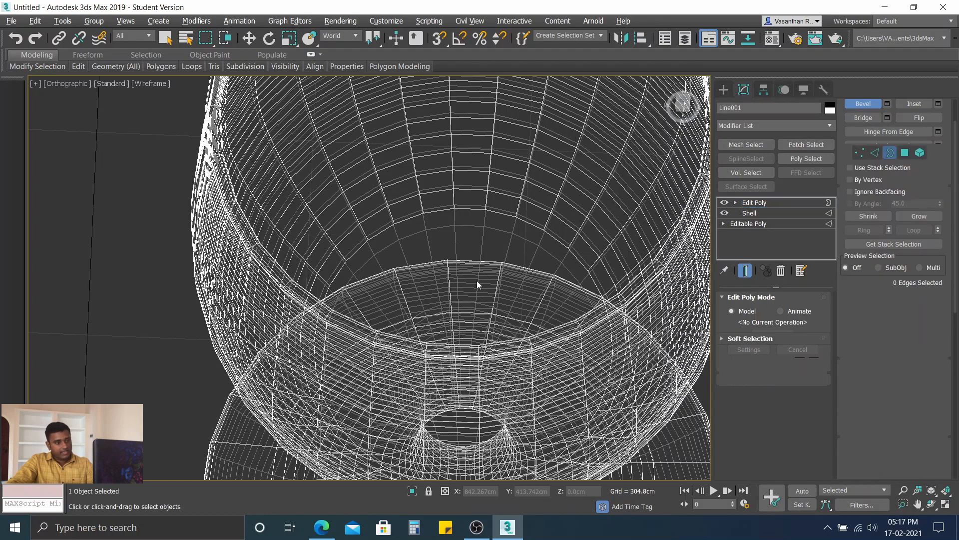
pyautogui.click(415, 218)
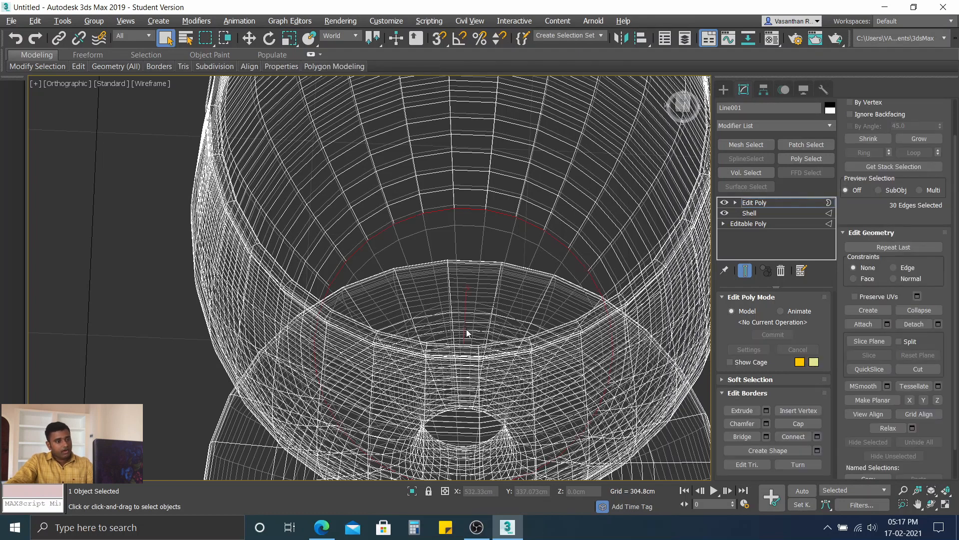
# Step: Check where the selected border ring runs inside the bowl from several angles, and clear the border selection
pyautogui.keyDown('alt'); pyautogui.moveTo(467, 330); pyautogui.dragTo(469, 323, button='middle'); pyautogui.keyUp('alt')
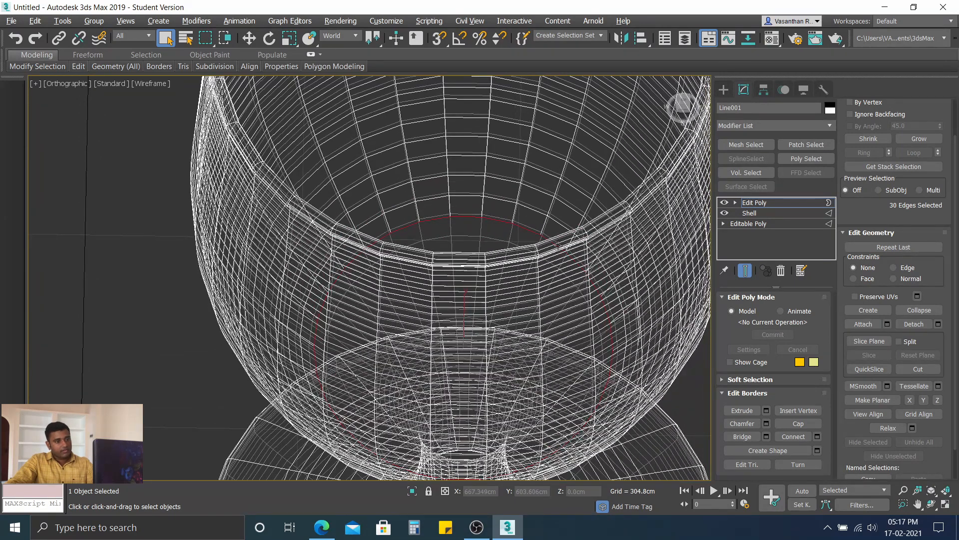
pyautogui.scroll(-3, 524, 240)
pyautogui.keyDown('alt'); pyautogui.moveTo(520, 245); pyautogui.dragTo(503, 257, button='middle'); pyautogui.keyUp('alt')
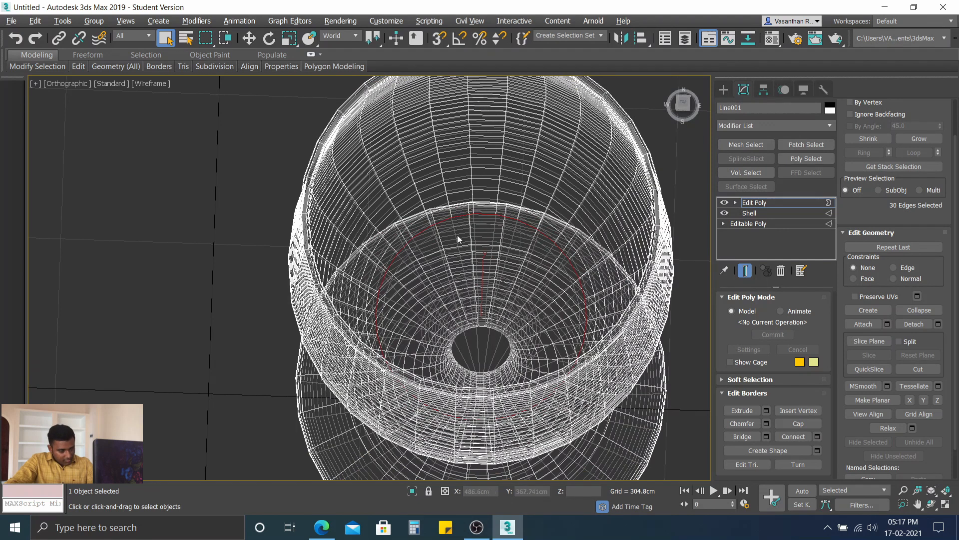
pyautogui.scroll(3, 457, 237)
pyautogui.moveTo(456, 250); pyautogui.dragTo(455, 244, button='middle')
pyautogui.scroll(-3, 427, 226)
pyautogui.click(157, 236)
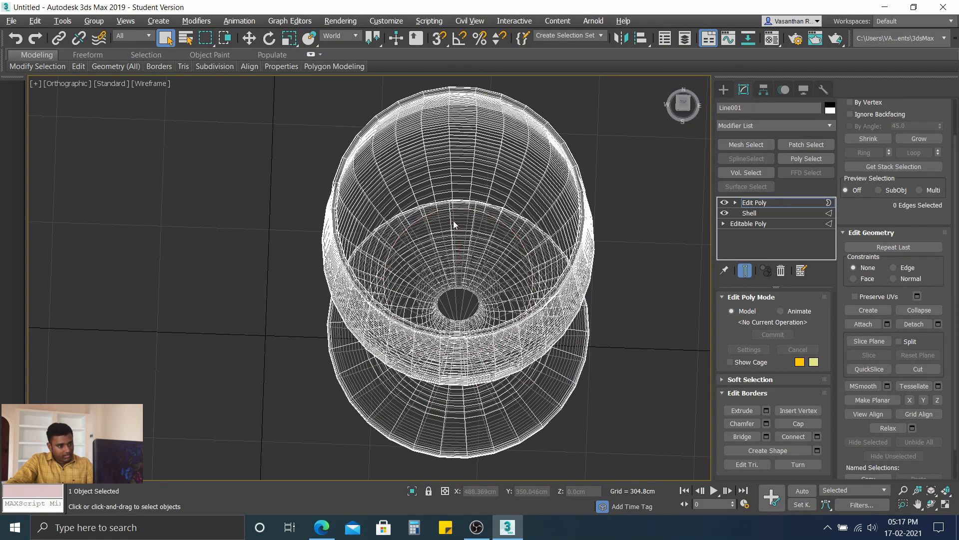
pyautogui.scroll(3, 531, 221)
pyautogui.scroll(-2, 481, 231)
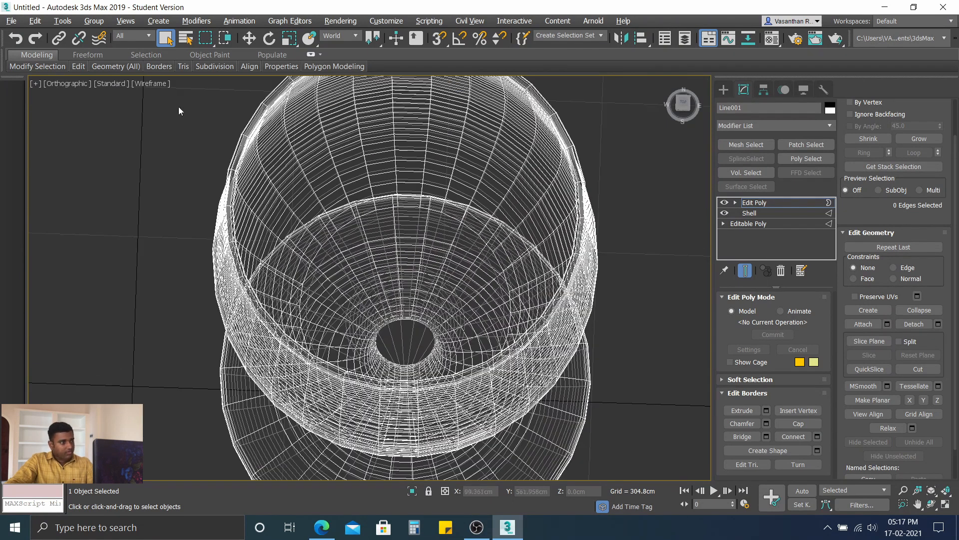
# Step: Shade the glass with Edged Faces, switch Edit Poly to Polygon level, and select two adjacent polygons on the lower inner wall of the bowl
pyautogui.click(150, 84)
pyautogui.click(203, 94)
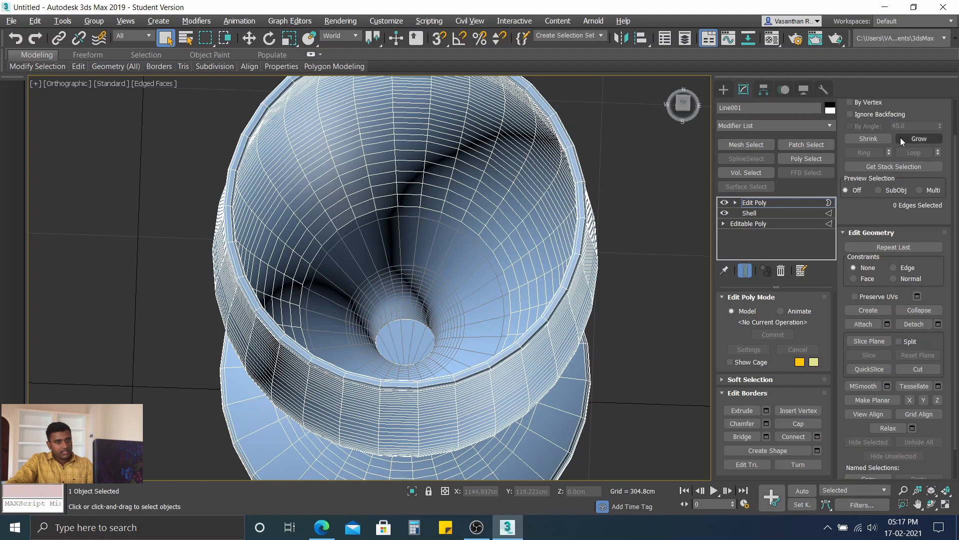
pyautogui.scroll(2, 900, 137)
pyautogui.click(908, 121)
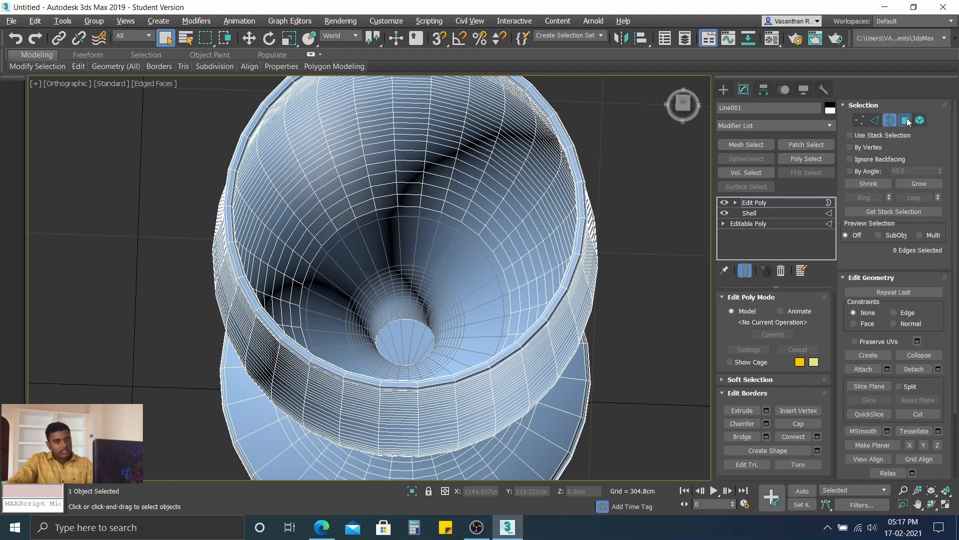
pyautogui.click(415, 202)
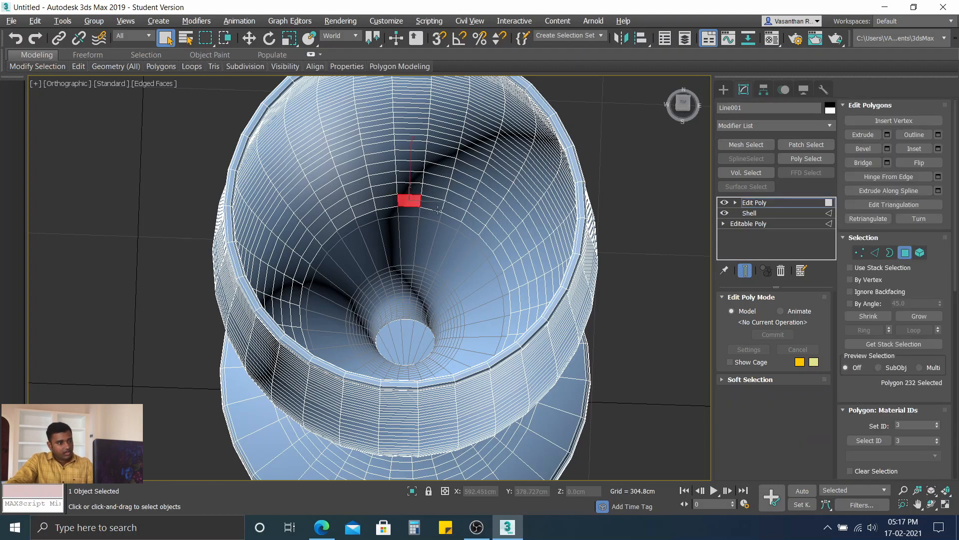
pyautogui.scroll(-3, 424, 225)
pyautogui.scroll(3, 423, 227)
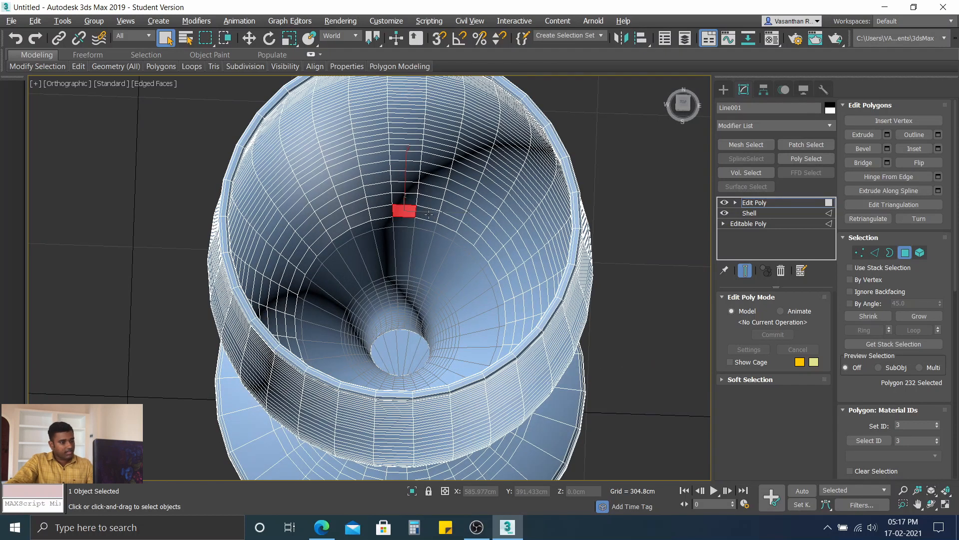
pyautogui.keyDown('ctrl'); pyautogui.click(429, 214); pyautogui.keyUp('ctrl')
pyautogui.scroll(-2, 457, 229)
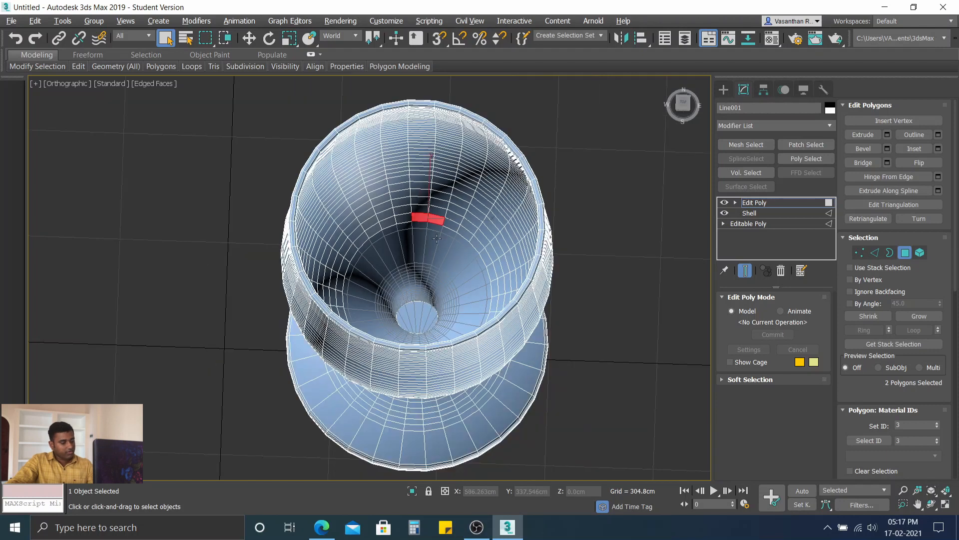
# Step: Extend the selection polygon by polygon along the same horizontal ring, covering well over half of the bowl's inner circumference
pyautogui.keyDown('alt'); pyautogui.moveTo(437, 238); pyautogui.dragTo(464, 227, button='middle'); pyautogui.keyUp('alt')
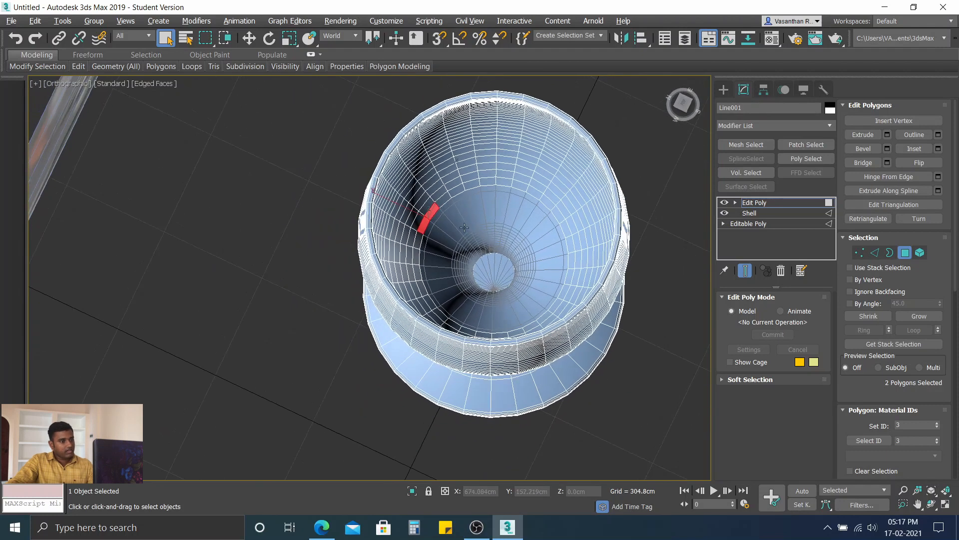
pyautogui.keyDown('ctrl'); pyautogui.click(440, 200); pyautogui.keyUp('ctrl')
pyautogui.keyDown('ctrl'); pyautogui.click(458, 189); pyautogui.keyUp('ctrl')
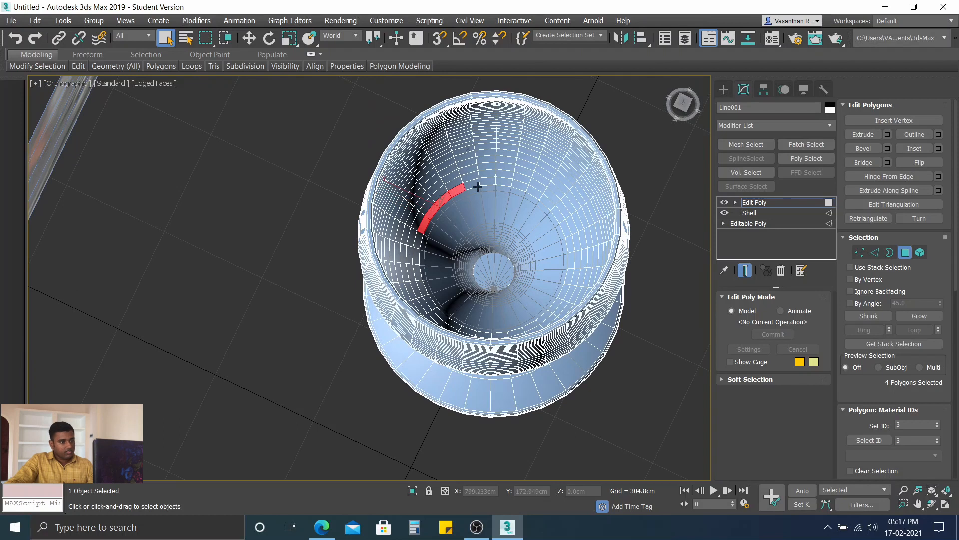
pyautogui.keyDown('ctrl'); pyautogui.click(474, 184); pyautogui.keyUp('ctrl')
pyautogui.keyDown('ctrl'); pyautogui.click(488, 182); pyautogui.keyUp('ctrl')
pyautogui.keyDown('ctrl'); pyautogui.click(504, 182); pyautogui.keyUp('ctrl')
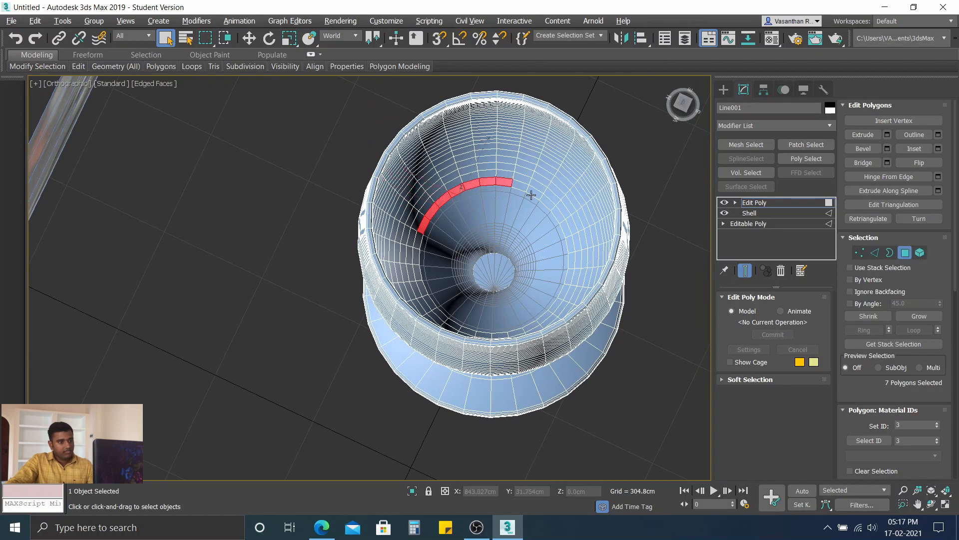
pyautogui.keyDown('ctrl'); pyautogui.click(521, 185); pyautogui.keyUp('ctrl')
pyautogui.keyDown('ctrl'); pyautogui.click(535, 194); pyautogui.keyUp('ctrl')
pyautogui.keyDown('ctrl'); pyautogui.click(549, 203); pyautogui.keyUp('ctrl')
pyautogui.keyDown('ctrl'); pyautogui.click(558, 215); pyautogui.keyUp('ctrl')
pyautogui.keyDown('ctrl'); pyautogui.click(565, 227); pyautogui.keyUp('ctrl')
pyautogui.keyDown('ctrl'); pyautogui.click(569, 239); pyautogui.keyUp('ctrl')
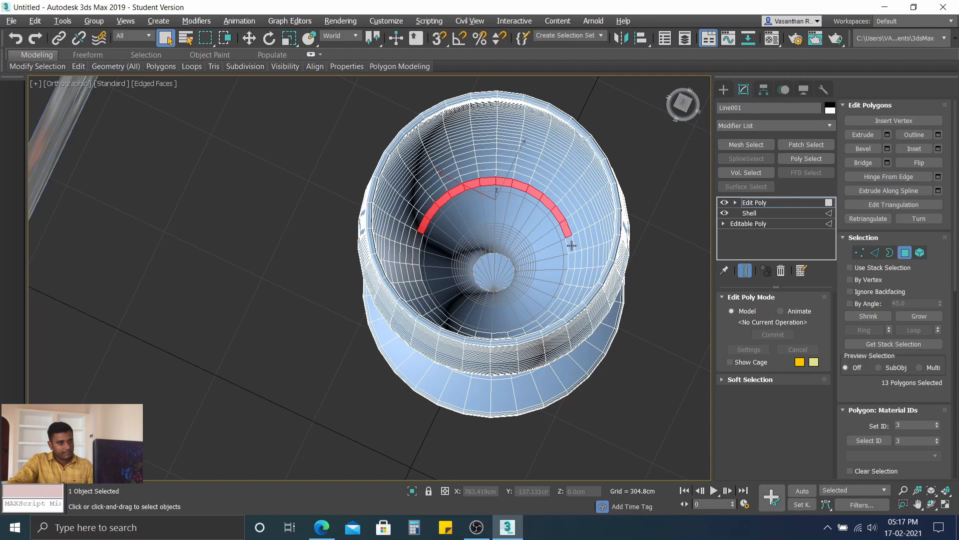
pyautogui.keyDown('ctrl'); pyautogui.click(571, 249); pyautogui.keyUp('ctrl')
pyautogui.keyDown('ctrl'); pyautogui.click(573, 260); pyautogui.keyUp('ctrl')
pyautogui.keyDown('ctrl'); pyautogui.click(572, 271); pyautogui.keyUp('ctrl')
pyautogui.keyDown('ctrl'); pyautogui.click(570, 281); pyautogui.keyUp('ctrl')
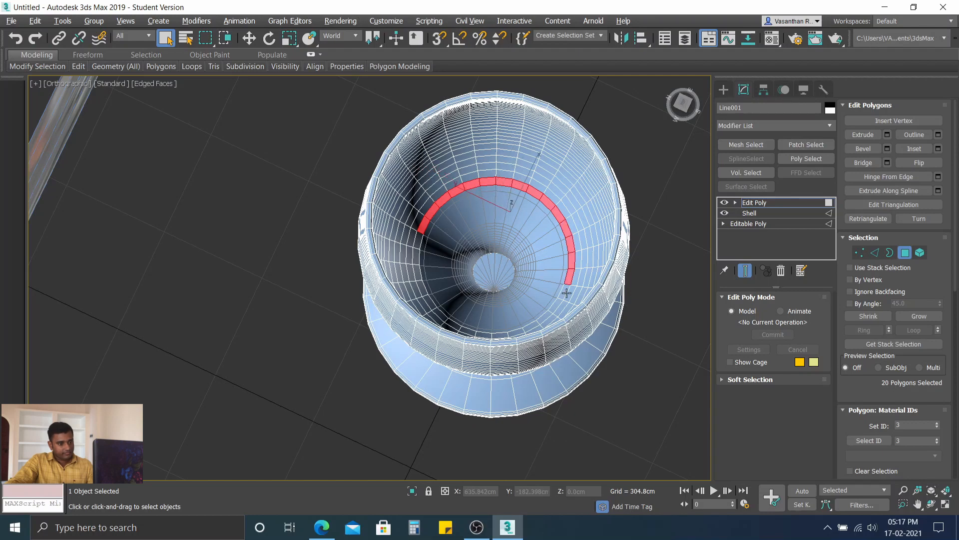
pyautogui.keyDown('ctrl'); pyautogui.click(567, 291); pyautogui.keyUp('ctrl')
# Step: Add the remaining polygons of the ring on the opposite inner wall until the selection forms a closed loop
pyautogui.keyDown('alt'); pyautogui.moveTo(495, 313); pyautogui.dragTo(616, 314, button='middle'); pyautogui.keyUp('alt')
pyautogui.keyDown('ctrl'); pyautogui.click(606, 222); pyautogui.keyUp('ctrl')
pyautogui.keyDown('ctrl'); pyautogui.click(624, 224); pyautogui.keyUp('ctrl')
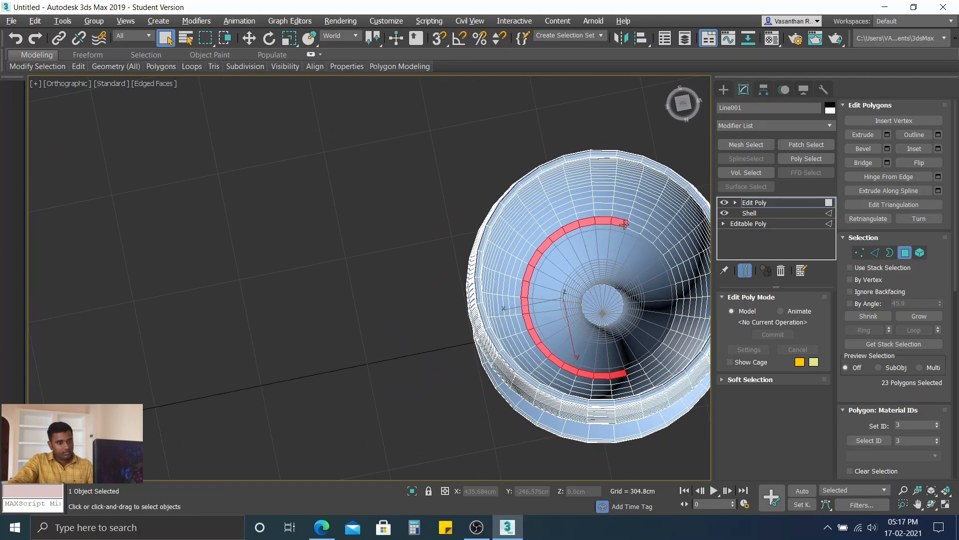
pyautogui.keyDown('ctrl'); pyautogui.click(642, 230); pyautogui.keyUp('ctrl')
pyautogui.keyDown('ctrl'); pyautogui.click(653, 238); pyautogui.keyUp('ctrl')
pyautogui.keyDown('ctrl'); pyautogui.click(661, 246); pyautogui.keyUp('ctrl')
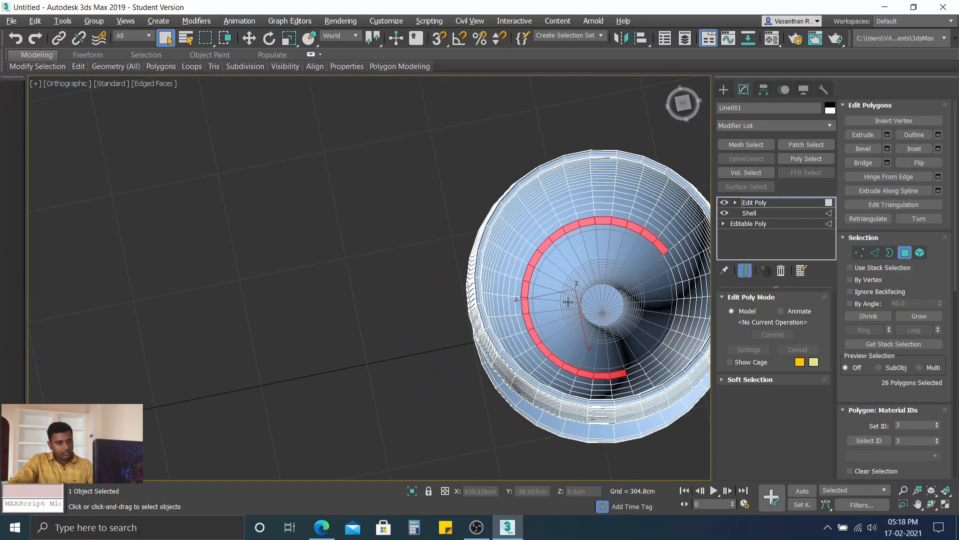
pyautogui.moveTo(567, 296); pyautogui.dragTo(309, 192, button='middle')
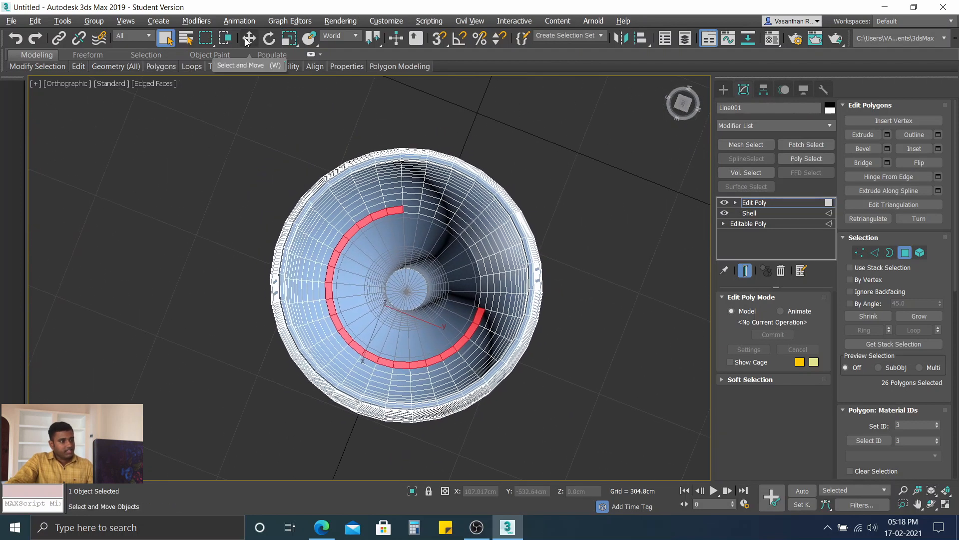
pyautogui.keyDown('ctrl'); pyautogui.click(411, 209); pyautogui.keyUp('ctrl')
pyautogui.keyDown('ctrl'); pyautogui.click(440, 220); pyautogui.keyUp('ctrl')
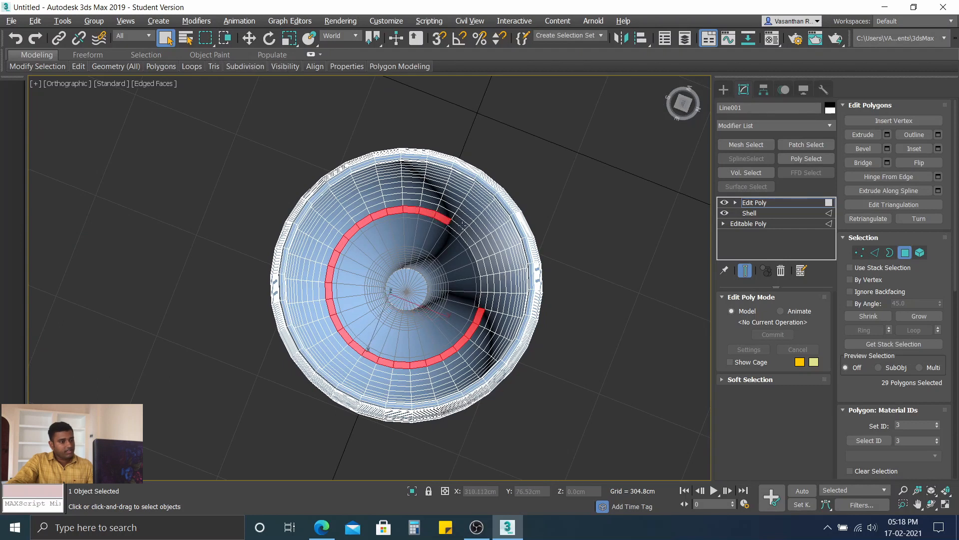
pyautogui.keyDown('ctrl'); pyautogui.click(458, 227); pyautogui.keyUp('ctrl')
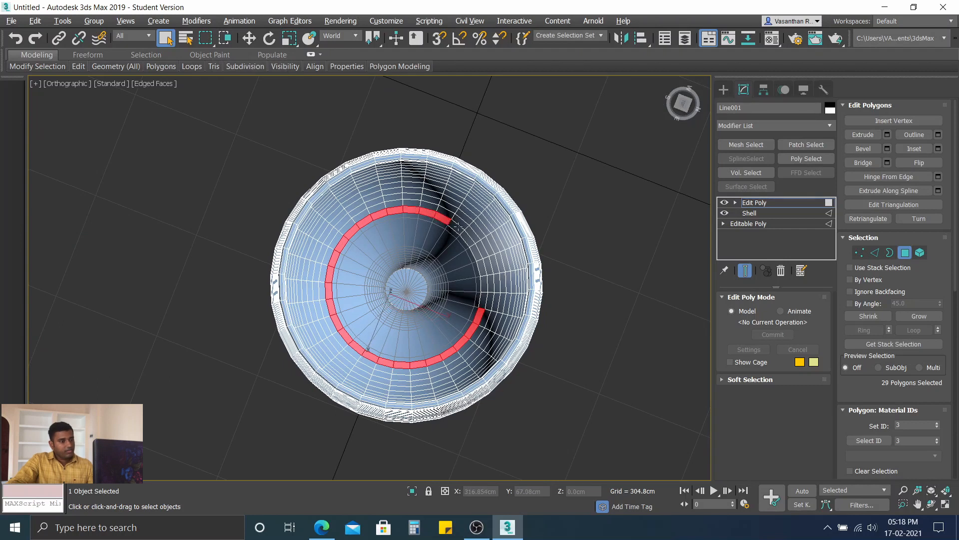
pyautogui.keyDown('ctrl'); pyautogui.click(477, 253); pyautogui.keyUp('ctrl')
pyautogui.keyDown('ctrl'); pyautogui.click(483, 275); pyautogui.keyUp('ctrl')
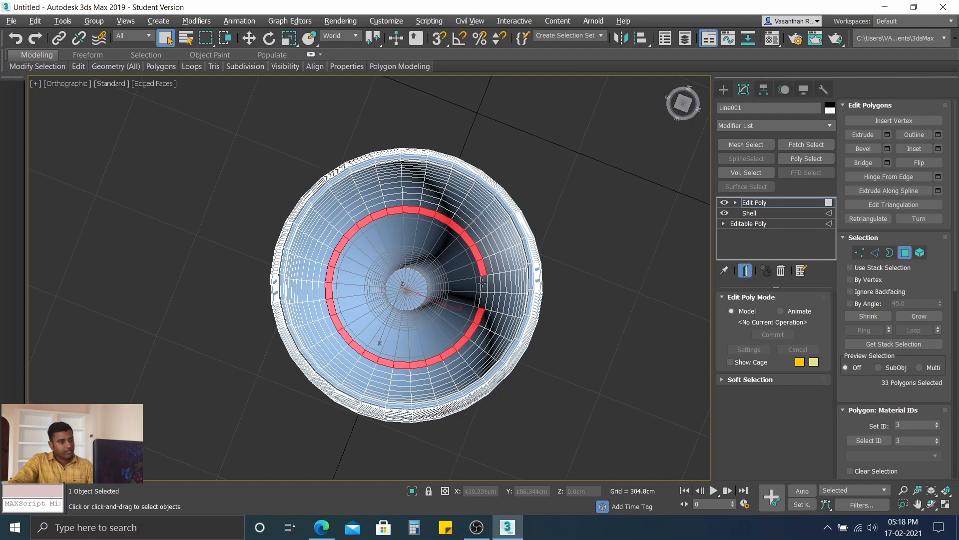
pyautogui.keyDown('ctrl'); pyautogui.click(484, 284); pyautogui.keyUp('ctrl')
pyautogui.keyDown('ctrl'); pyautogui.click(483, 300); pyautogui.keyUp('ctrl')
# Step: Remove the two accidentally selected polygons on the foot from the selection and check the glass from other angles
pyautogui.keyDown('alt'); pyautogui.moveTo(438, 338); pyautogui.dragTo(440, 304, button='middle'); pyautogui.keyUp('alt')
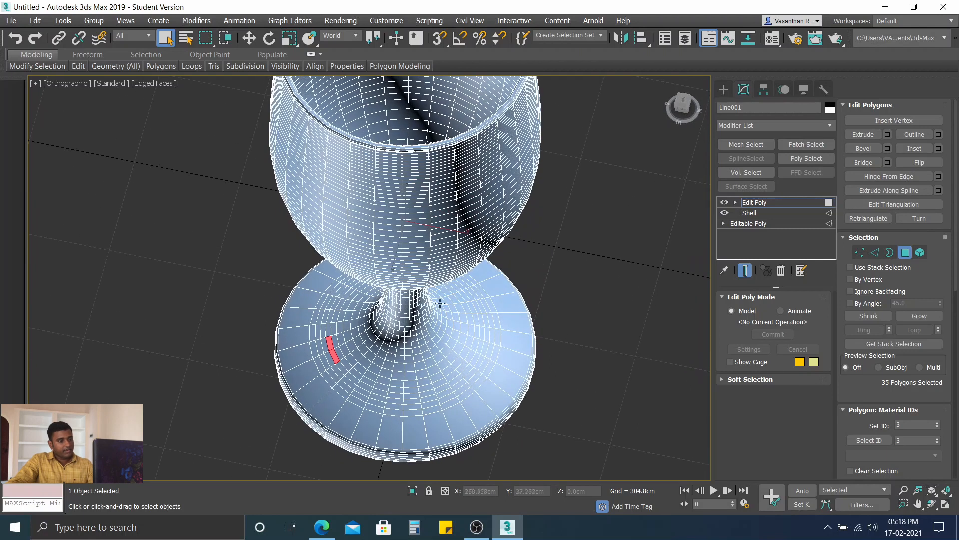
pyautogui.keyDown('alt'); pyautogui.click(335, 359); pyautogui.keyUp('alt')
pyautogui.keyDown('alt'); pyautogui.click(330, 344); pyautogui.keyUp('alt')
pyautogui.keyDown('alt'); pyautogui.moveTo(322, 361); pyautogui.dragTo(642, 381, button='middle'); pyautogui.keyUp('alt')
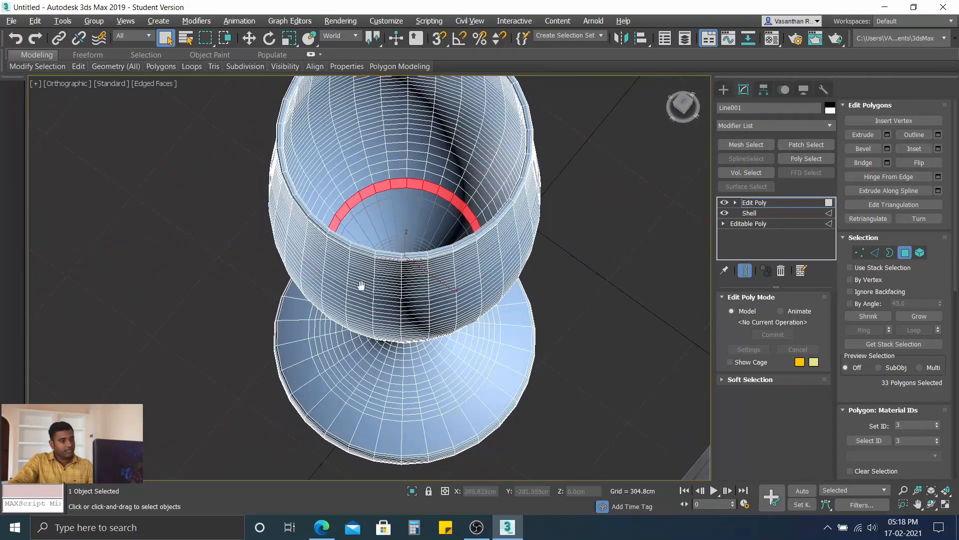
pyautogui.moveTo(361, 286); pyautogui.dragTo(382, 315, button='middle')
pyautogui.moveTo(389, 279)
pyautogui.keyDown('alt'); pyautogui.mouseDown(button='middle')
pyautogui.moveTo(415, 219)
pyautogui.moveTo(396, 220)
pyautogui.moveTo(396, 271)
pyautogui.mouseUp(button='middle'); pyautogui.keyUp('alt')
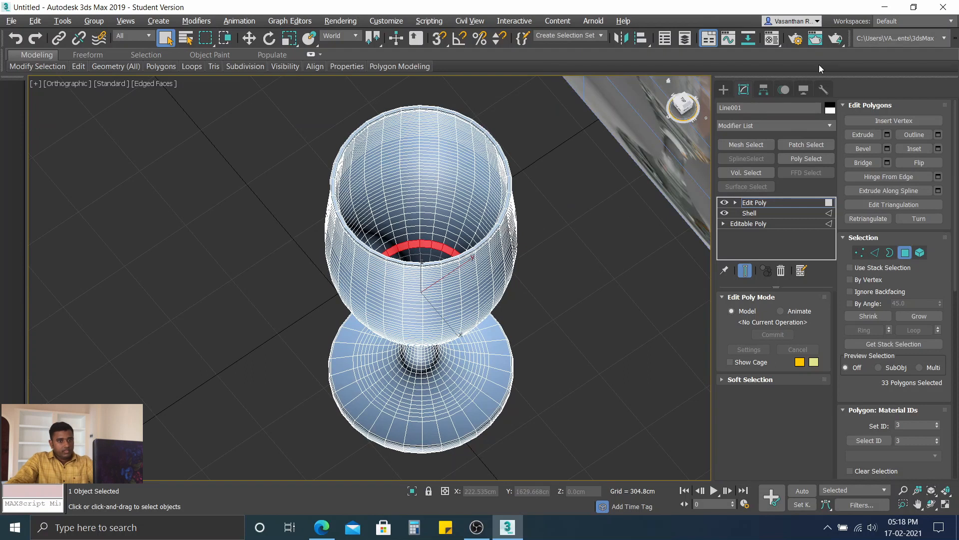
# Step: Hide all unselected polygons of the glass to isolate the current selection
pyautogui.scroll(-3, 919, 240)
pyautogui.scroll(-12, 909, 216)
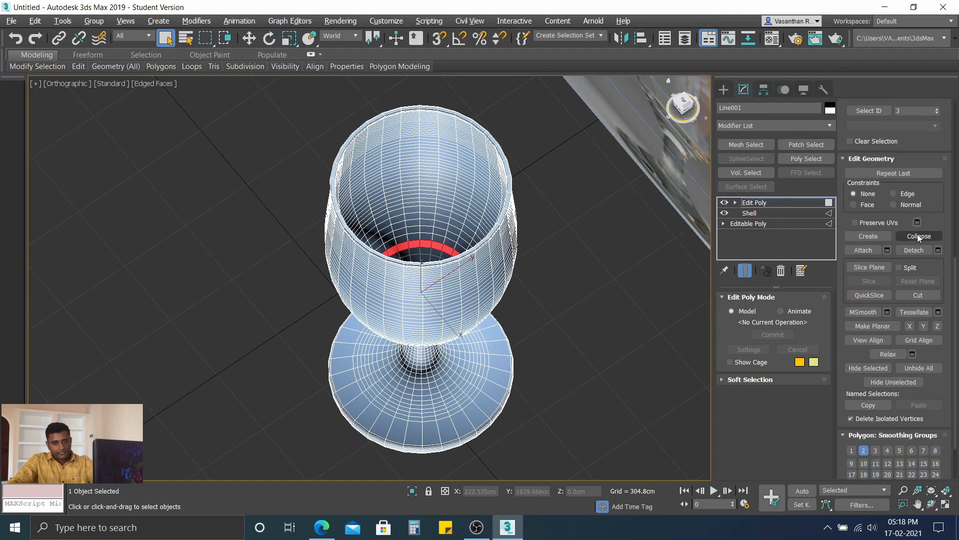
pyautogui.scroll(-3, 898, 312)
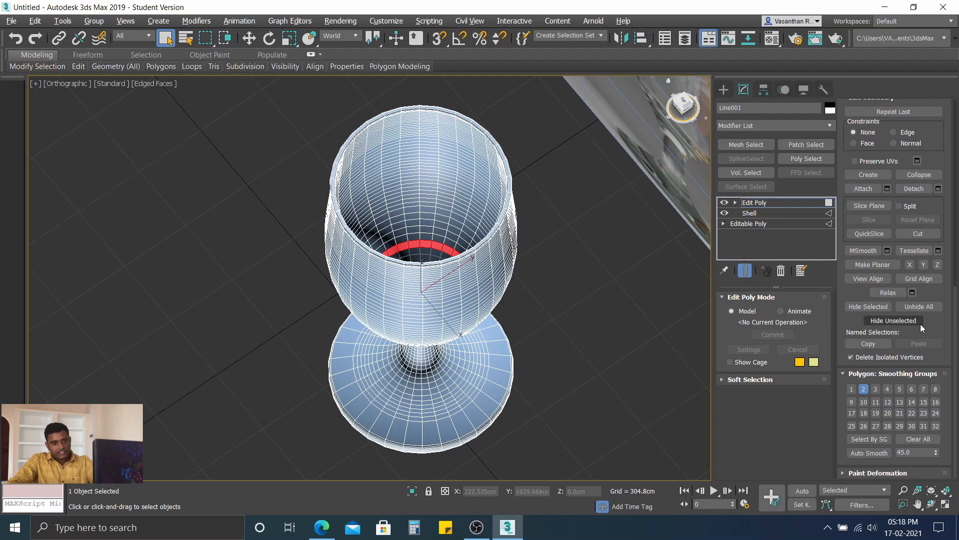
pyautogui.click(905, 320)
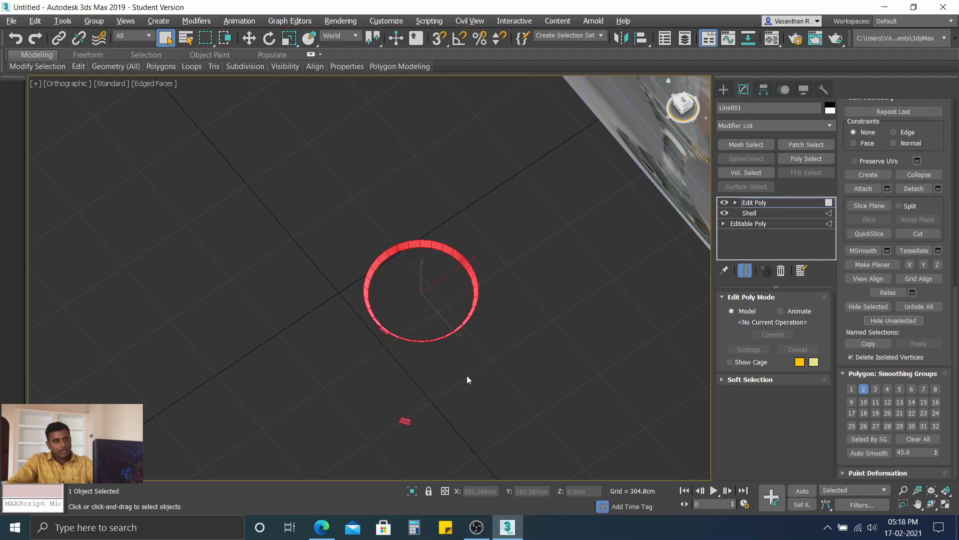
# Step: Try deselecting the stray polygon beside the isolated ring, and undo the change together with the hiding
pyautogui.scroll(5, 443, 346)
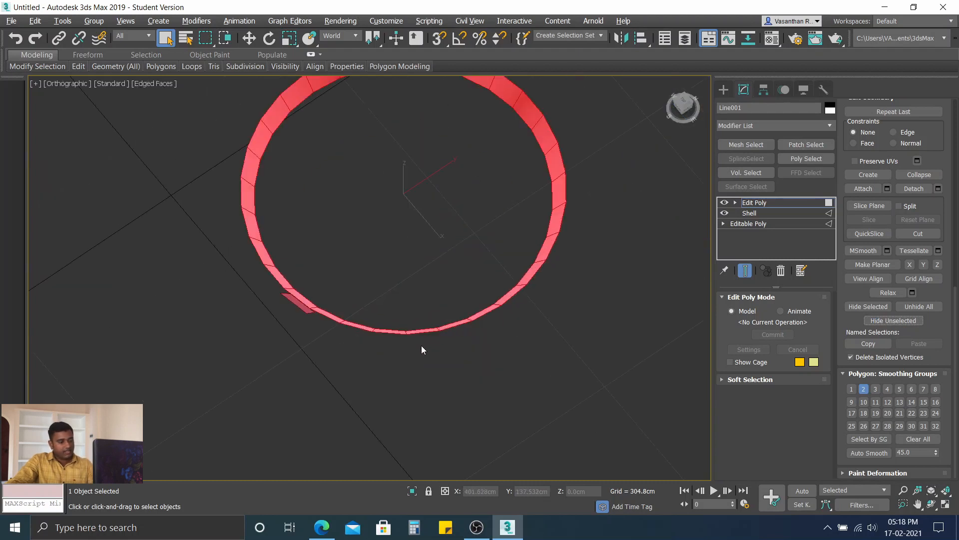
pyautogui.keyDown('alt'); pyautogui.moveTo(337, 373); pyautogui.dragTo(362, 331, button='middle'); pyautogui.keyUp('alt')
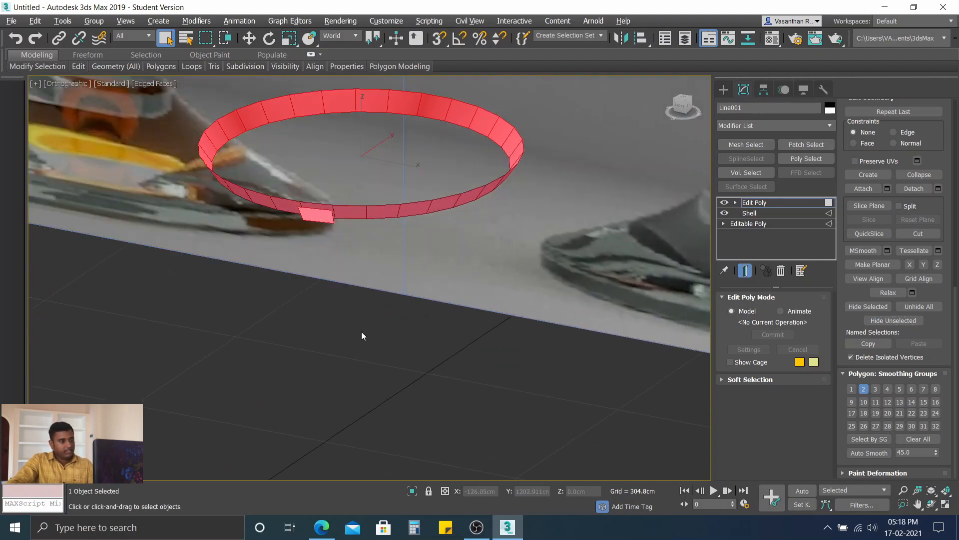
pyautogui.keyDown('alt'); pyautogui.moveTo(305, 224); pyautogui.dragTo(317, 240, button='middle'); pyautogui.keyUp('alt')
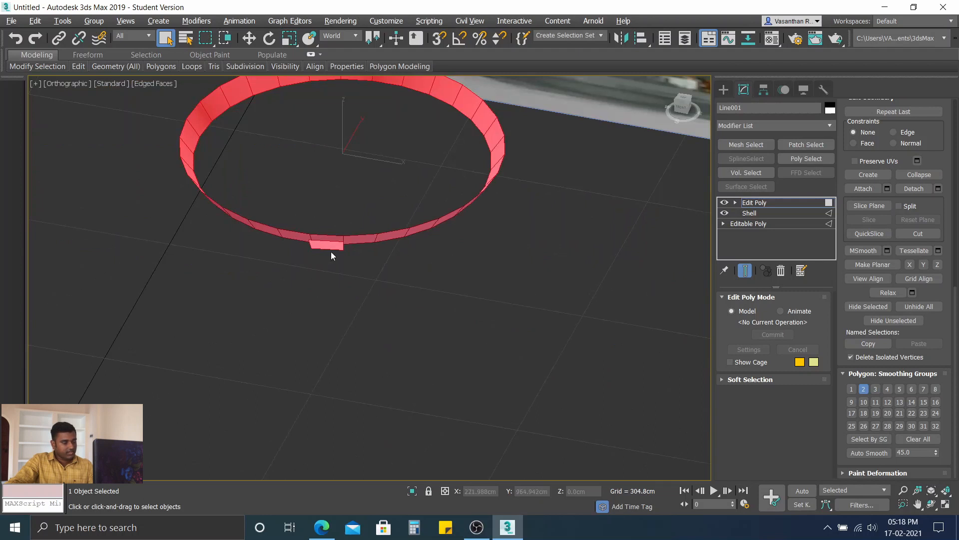
pyautogui.click(333, 245)
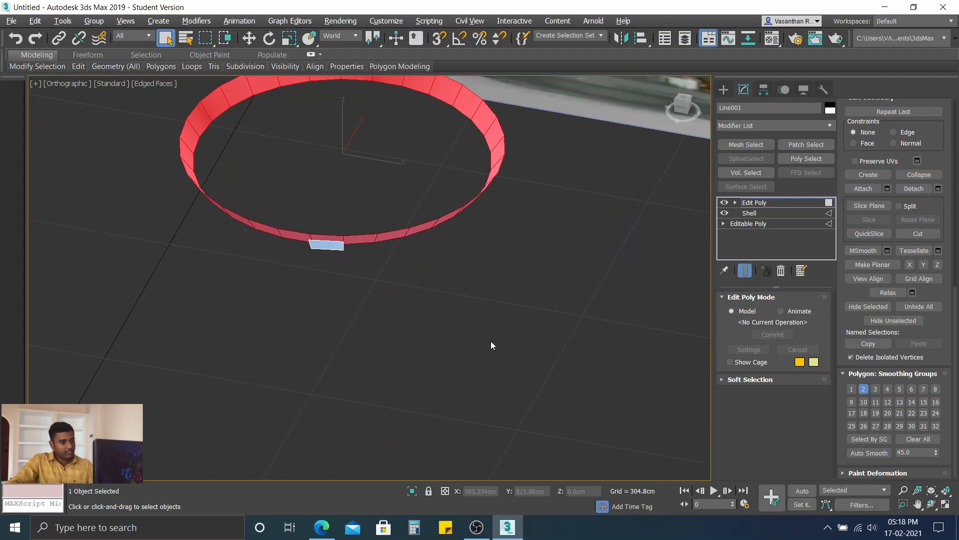
pyautogui.hotkey('alt', 'u')
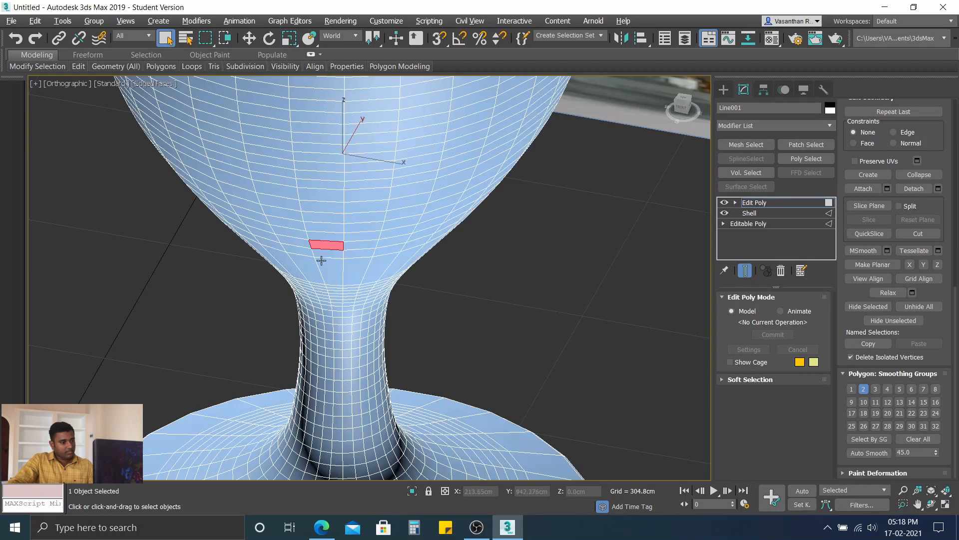
# Step: Drop the stray polygons on the outer side of the bowl and stem from the selection, keeping only the inner ring
pyautogui.hotkey('ctrl', 'z')
pyautogui.scroll(-2, 348, 305)
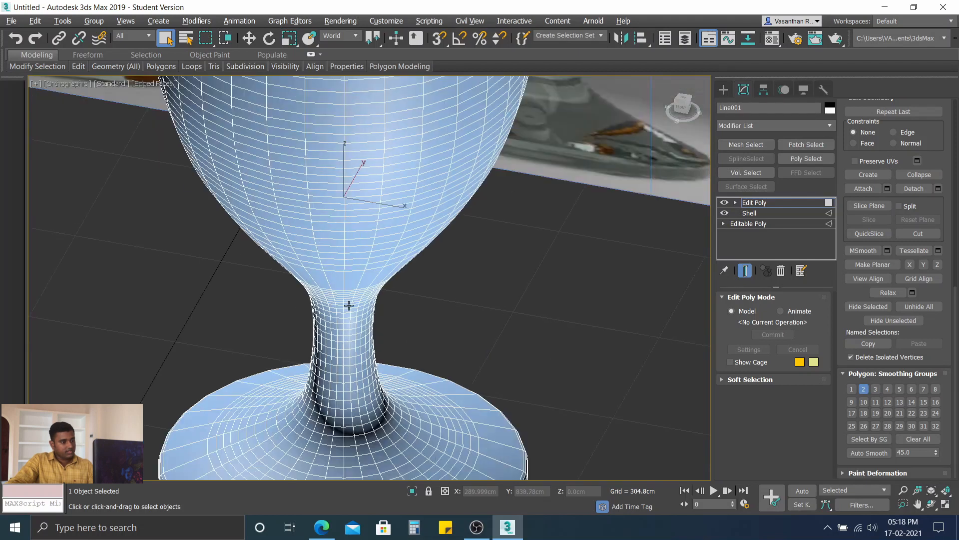
pyautogui.moveTo(349, 305); pyautogui.dragTo(343, 232, button='middle')
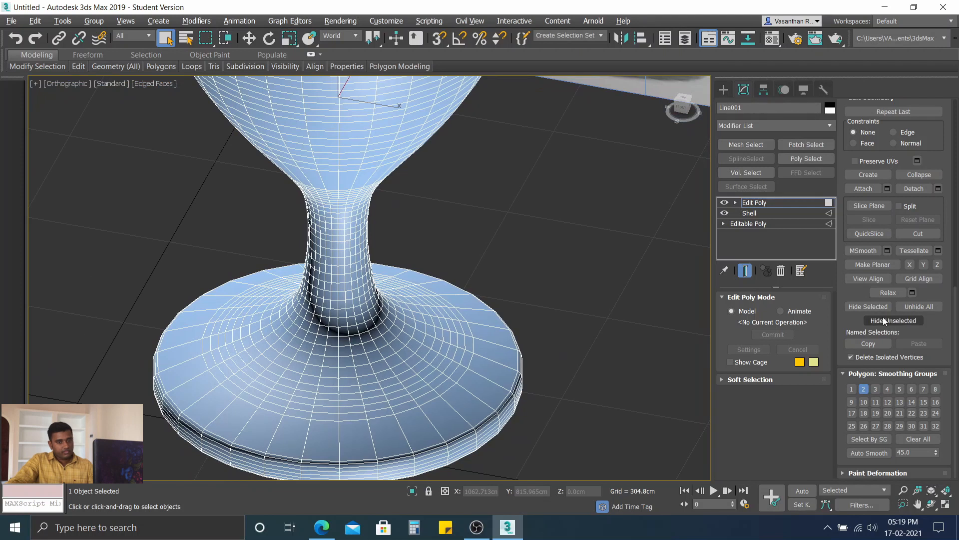
# Step: Hide the unselected polygons again so only the inner ring is displayed, and inspect it up close
pyautogui.click(868, 306)
pyautogui.moveTo(425, 205); pyautogui.dragTo(461, 292, button='middle')
pyautogui.scroll(3, 461, 288)
pyautogui.moveTo(400, 256); pyautogui.dragTo(414, 275, button='middle')
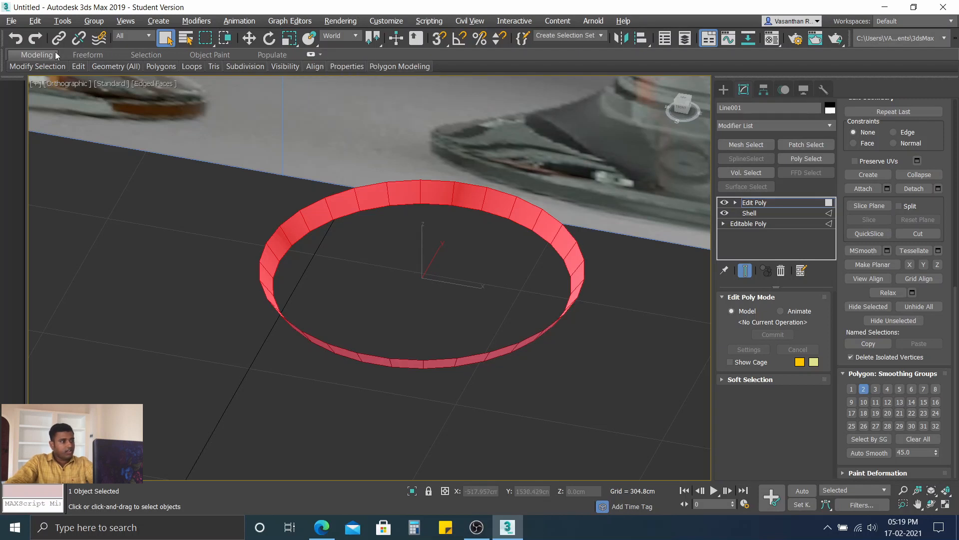
# Step: Expand the modeling ribbon, clear the polygon selection, and select the lower border of the isolated ring at Border level
pyautogui.click(312, 52)
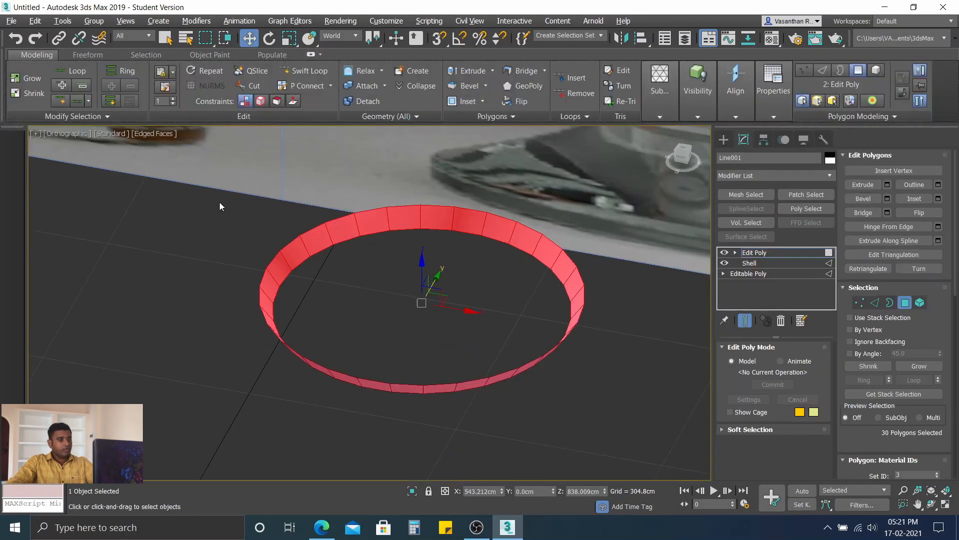
pyautogui.click(231, 205)
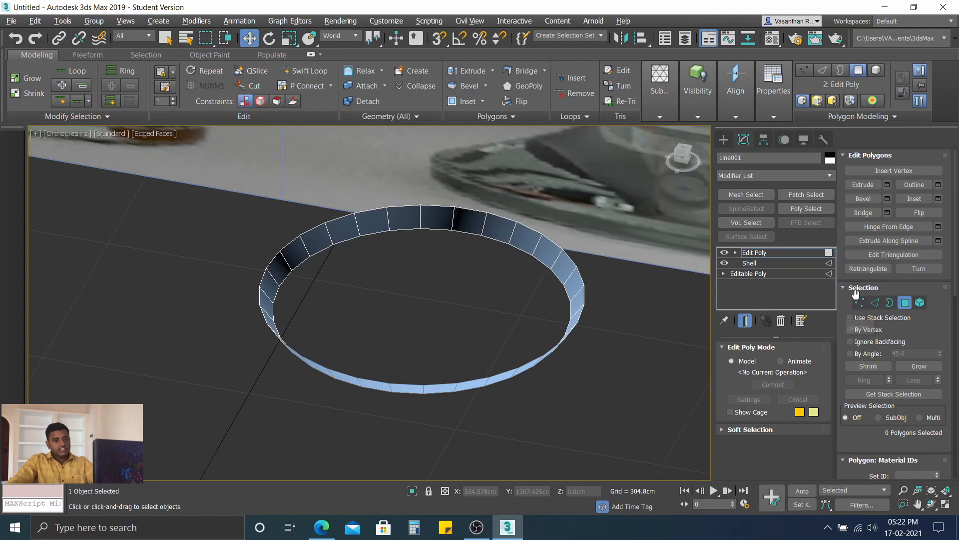
pyautogui.click(890, 304)
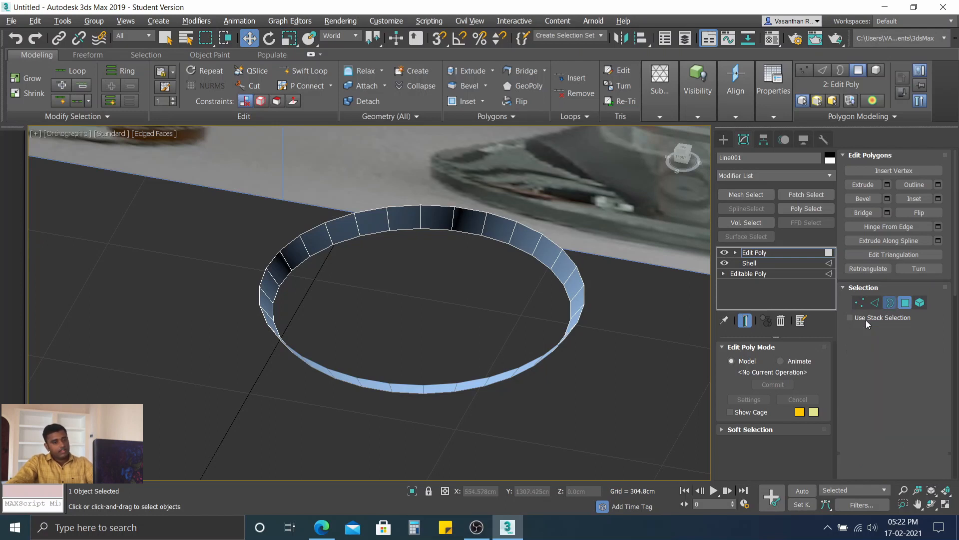
pyautogui.click(378, 232)
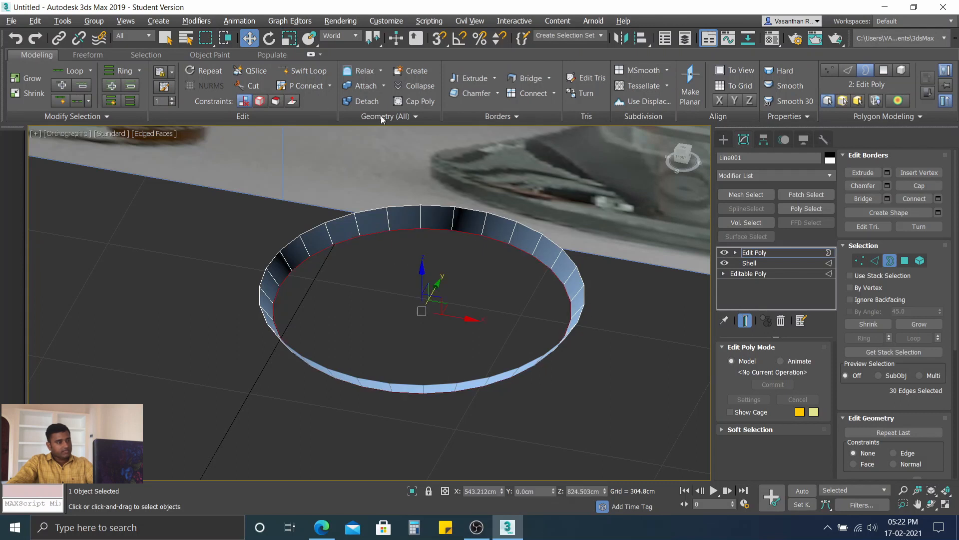
# Step: Uniformly scale the selected lower border of the ring inward to about 90%
pyautogui.click(294, 44)
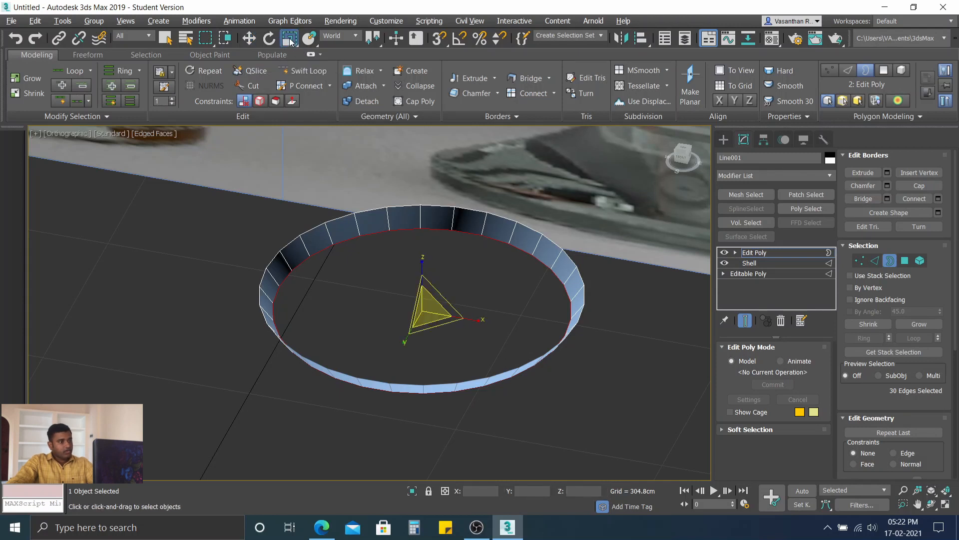
pyautogui.rightClick(292, 42)
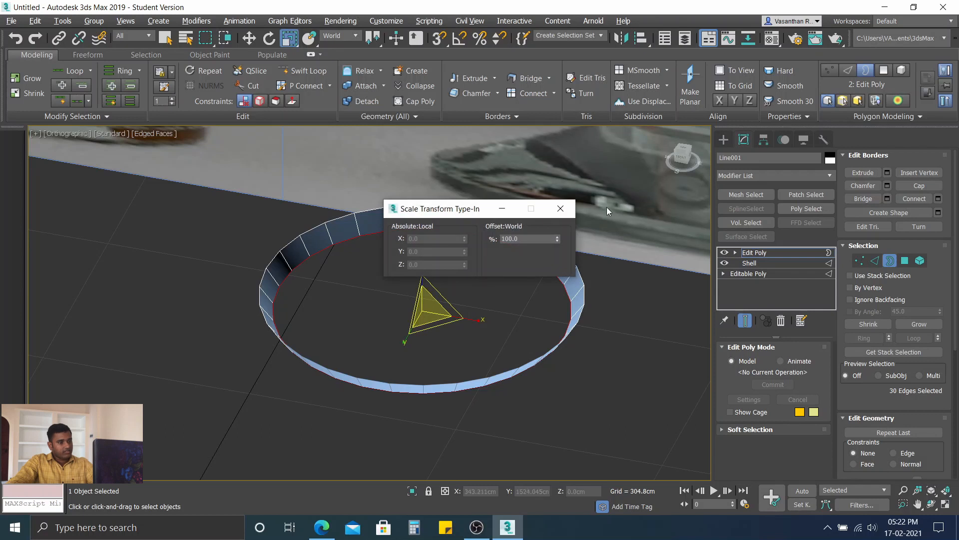
pyautogui.click(561, 208)
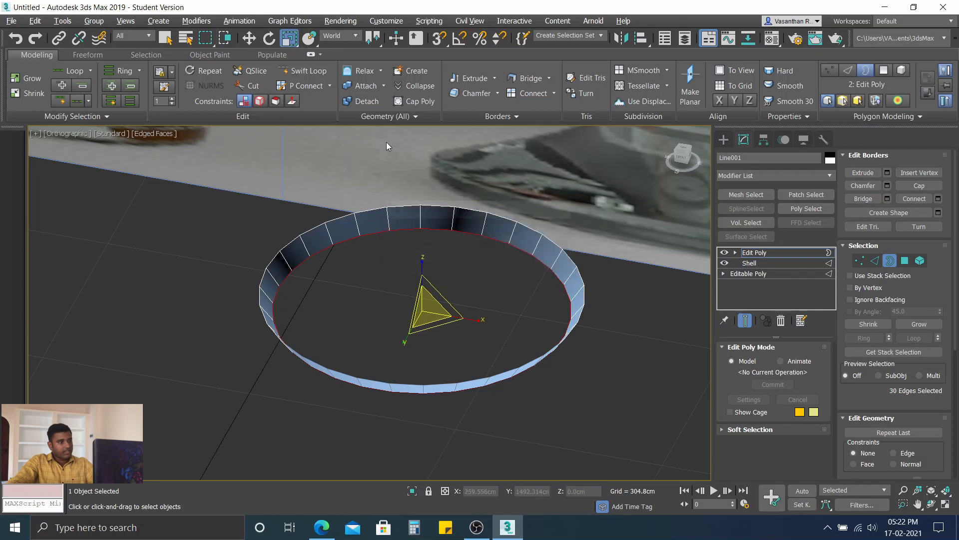
pyautogui.click(290, 42)
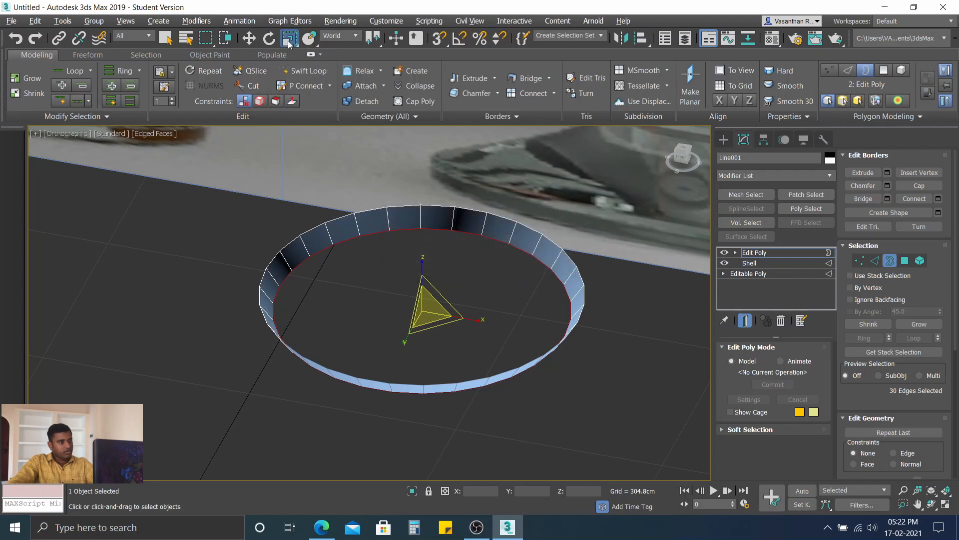
pyautogui.click(290, 42)
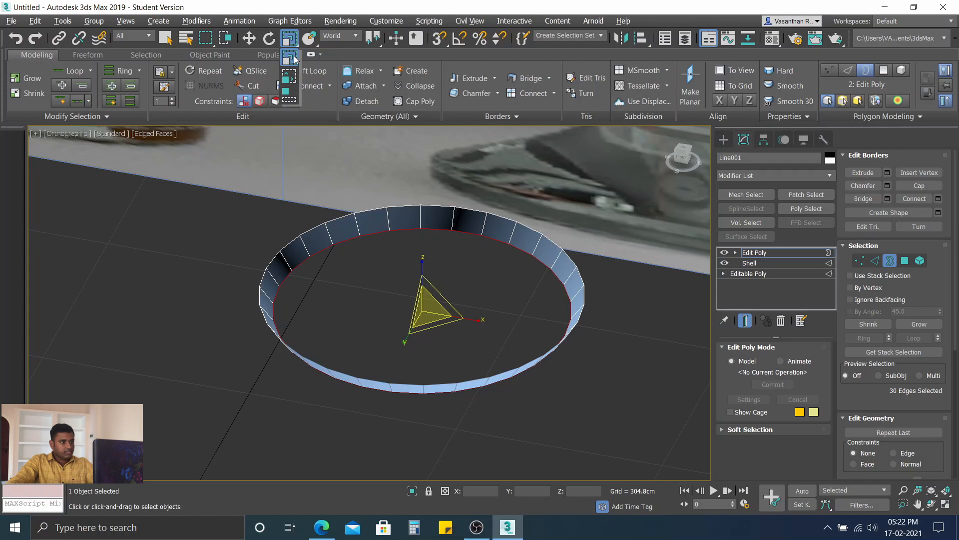
pyautogui.click(294, 58)
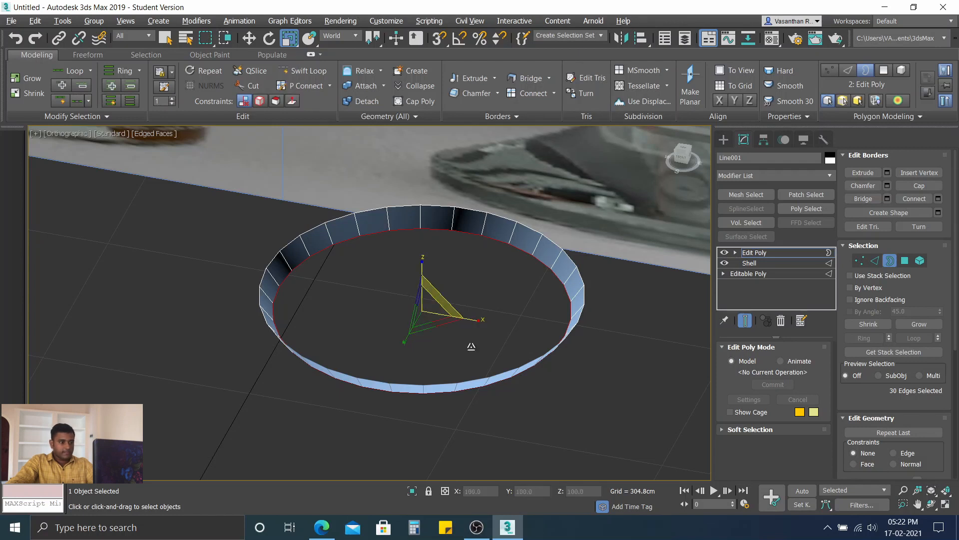
pyautogui.moveTo(428, 314); pyautogui.dragTo(437, 320)
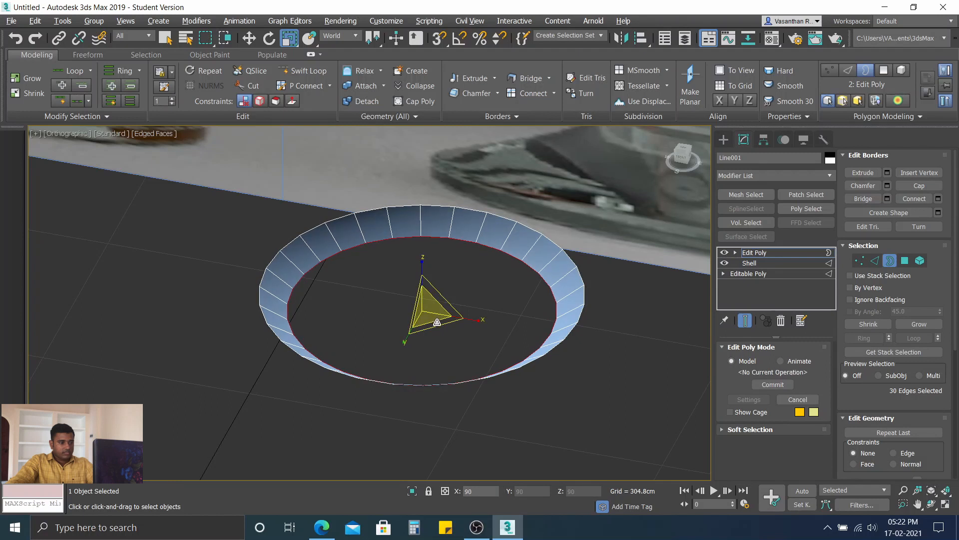
# Step: Compare the ring with the reference glass in the front view and fine-tune the lower border's uniform scale
pyautogui.keyDown('alt'); pyautogui.moveTo(440, 391); pyautogui.dragTo(449, 334, button='middle'); pyautogui.keyUp('alt')
pyautogui.scroll(-4, 456, 349)
pyautogui.moveTo(432, 323)
pyautogui.mouseDown()
pyautogui.moveTo(431, 333)
pyautogui.moveTo(433, 324)
pyautogui.mouseUp()
pyautogui.keyDown('alt'); pyautogui.moveTo(428, 359); pyautogui.dragTo(426, 359, button='middle'); pyautogui.keyUp('alt')
pyautogui.moveTo(454, 317); pyautogui.dragTo(446, 374)
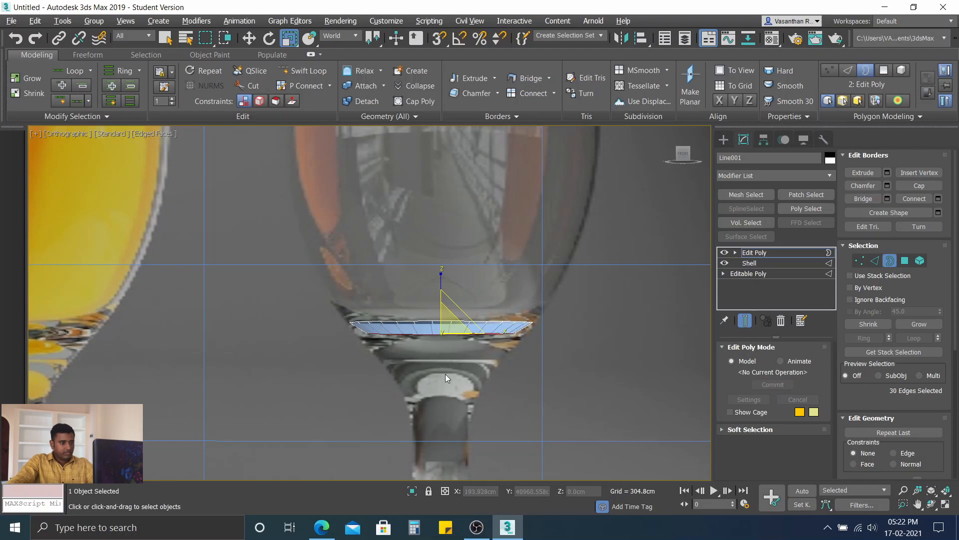
pyautogui.press('f')
pyautogui.scroll(10, 443, 344)
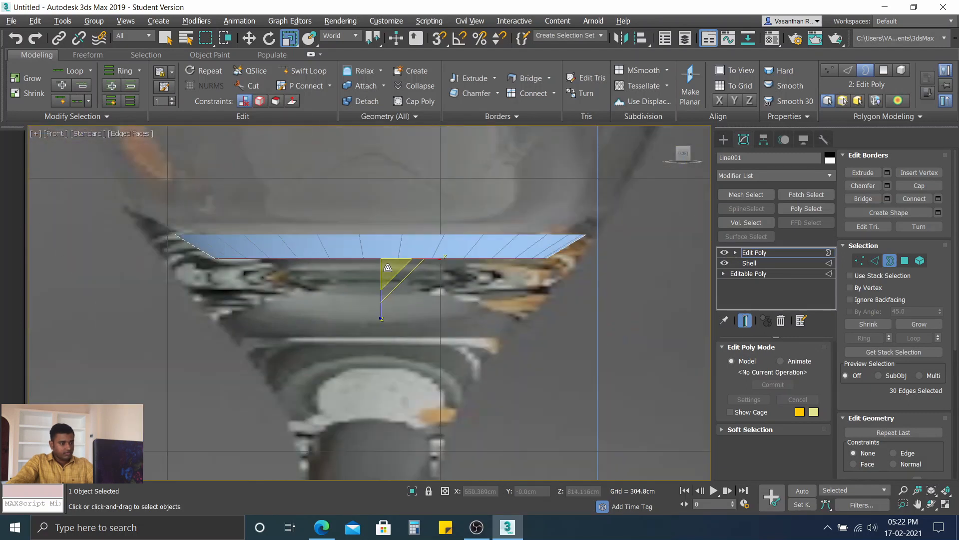
pyautogui.moveTo(388, 267); pyautogui.dragTo(393, 268)
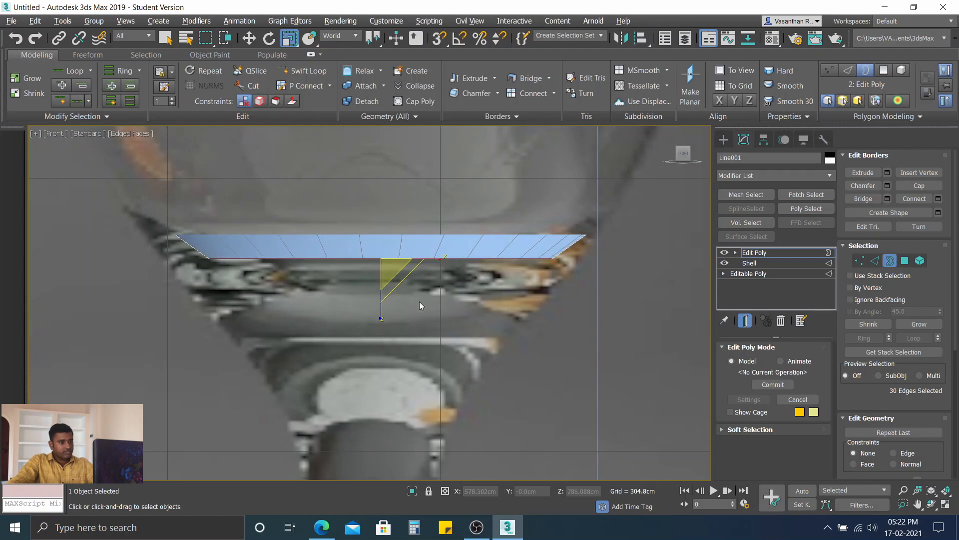
# Step: Close the ring's lower border with a single polygon using Cap Poly, and switch to the Move tool
pyautogui.keyDown('alt'); pyautogui.moveTo(456, 322); pyautogui.dragTo(453, 353, button='middle'); pyautogui.keyUp('alt')
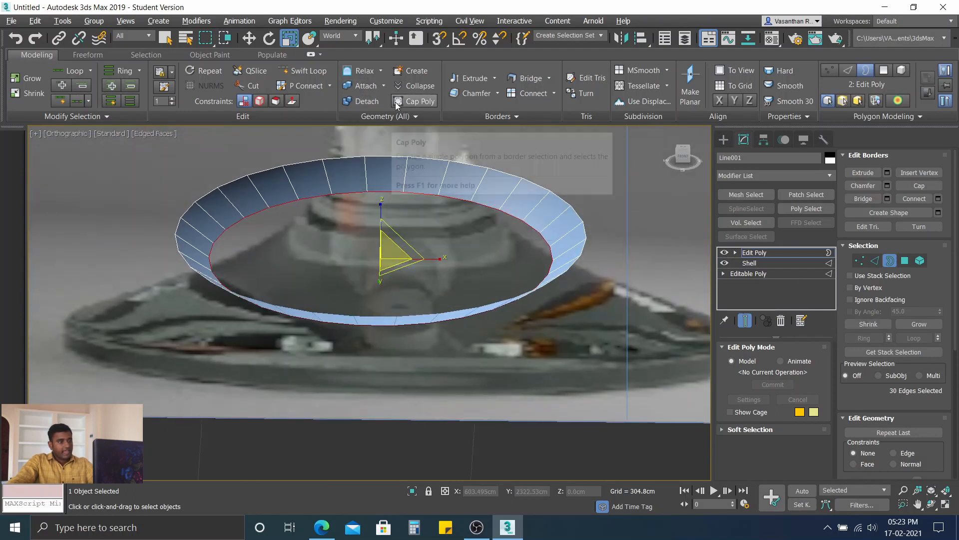
pyautogui.click(422, 101)
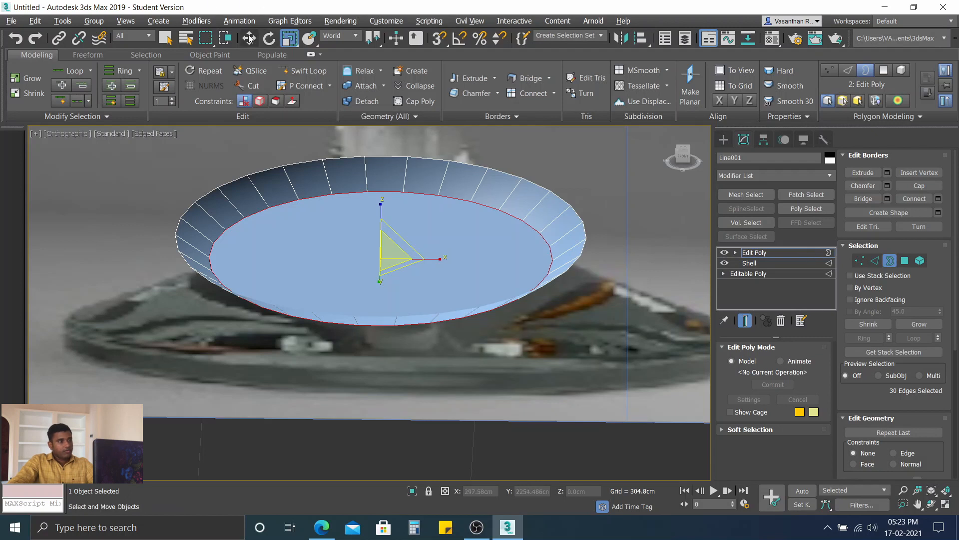
pyautogui.press('w')
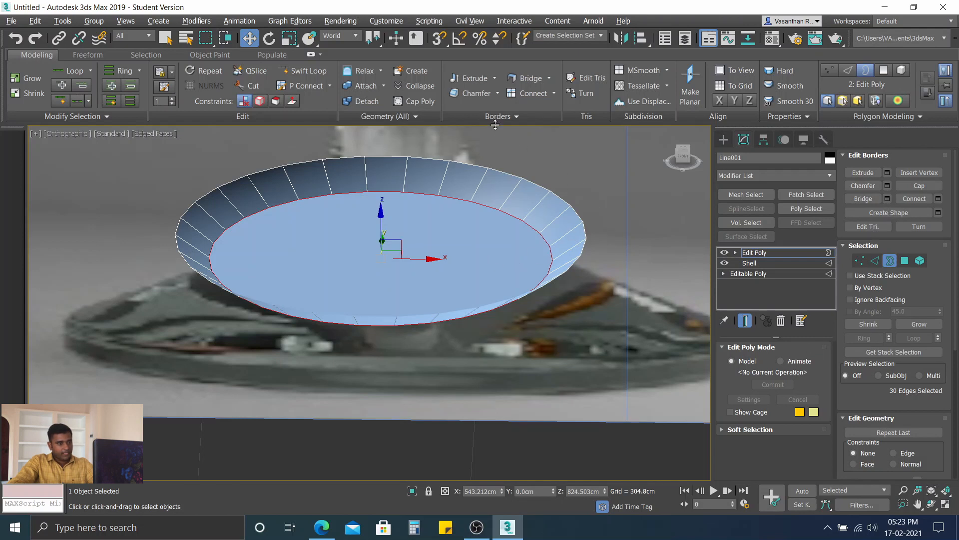
# Step: Select the new cap polygon at Polygon level and set its Inset amount to 9.49 cm
pyautogui.click(890, 260)
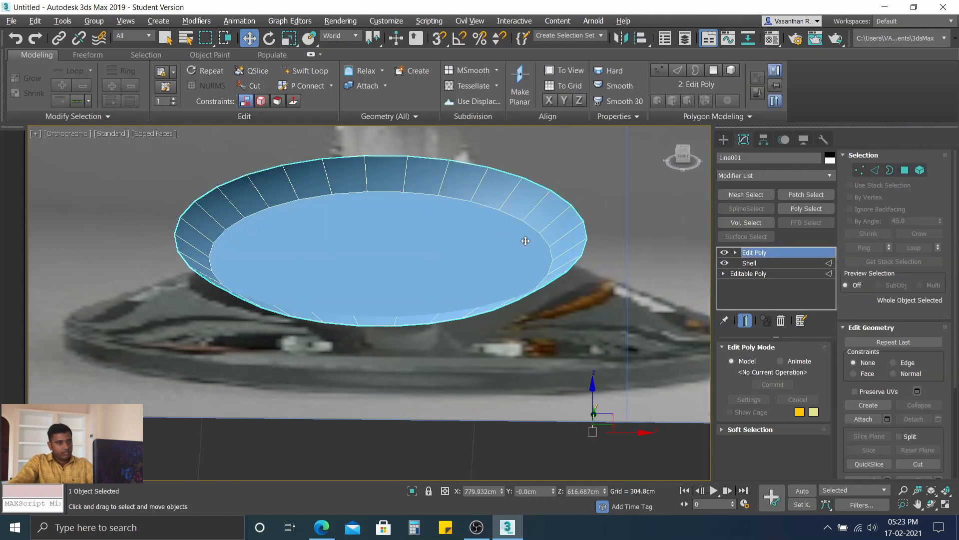
pyautogui.click(919, 171)
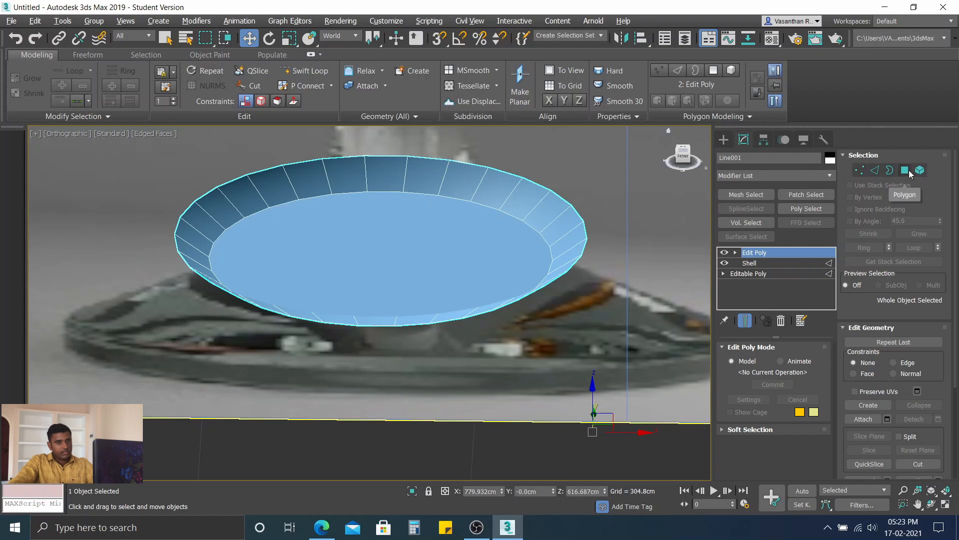
pyautogui.click(433, 253)
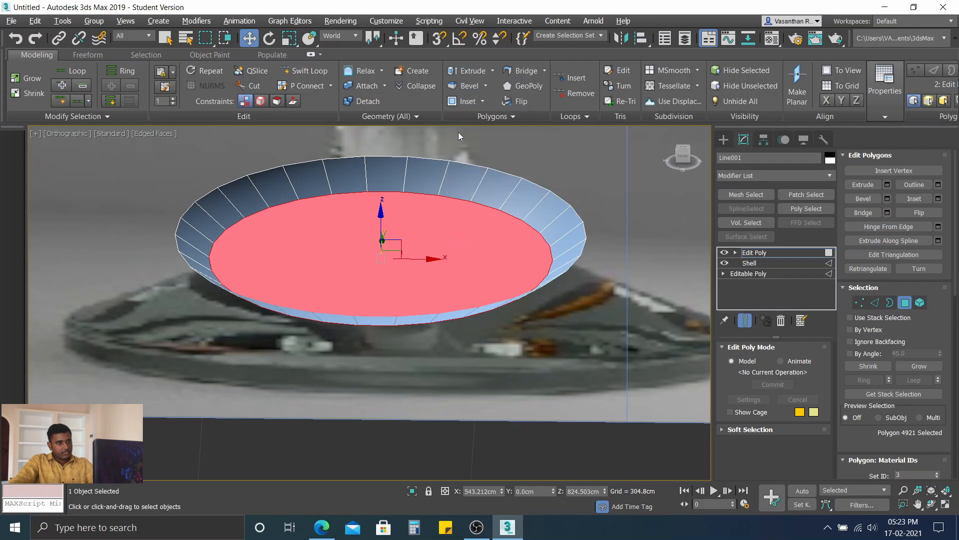
pyautogui.click(468, 101)
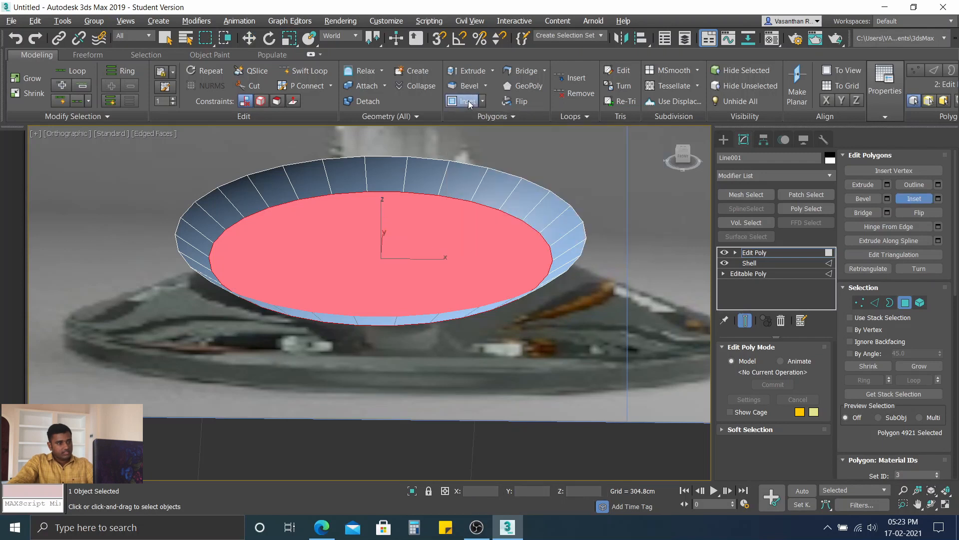
pyautogui.click(938, 199)
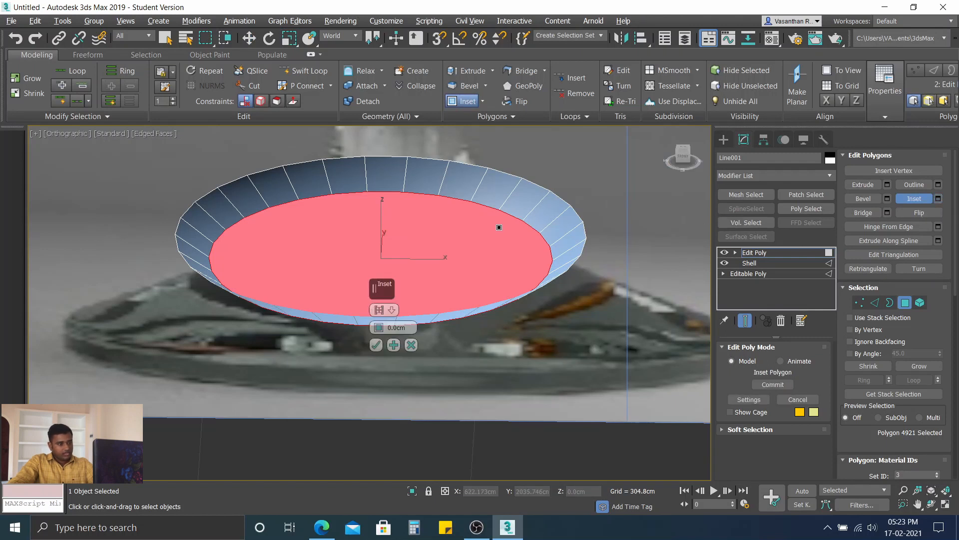
pyautogui.moveTo(499, 228); pyautogui.dragTo(559, 269, button='middle')
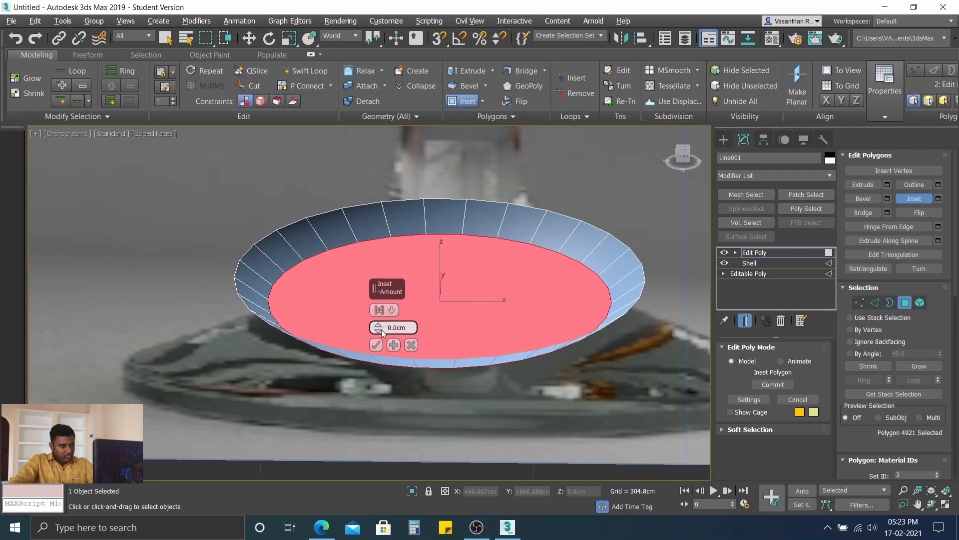
pyautogui.moveTo(380, 333); pyautogui.dragTo(419, 316)
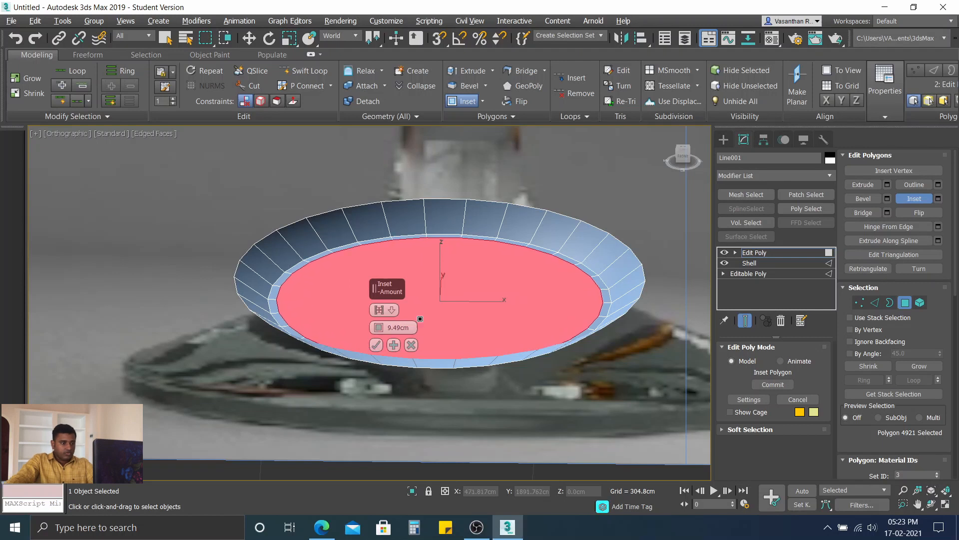
pyautogui.scroll(3, 418, 305)
pyautogui.scroll(-2, 418, 306)
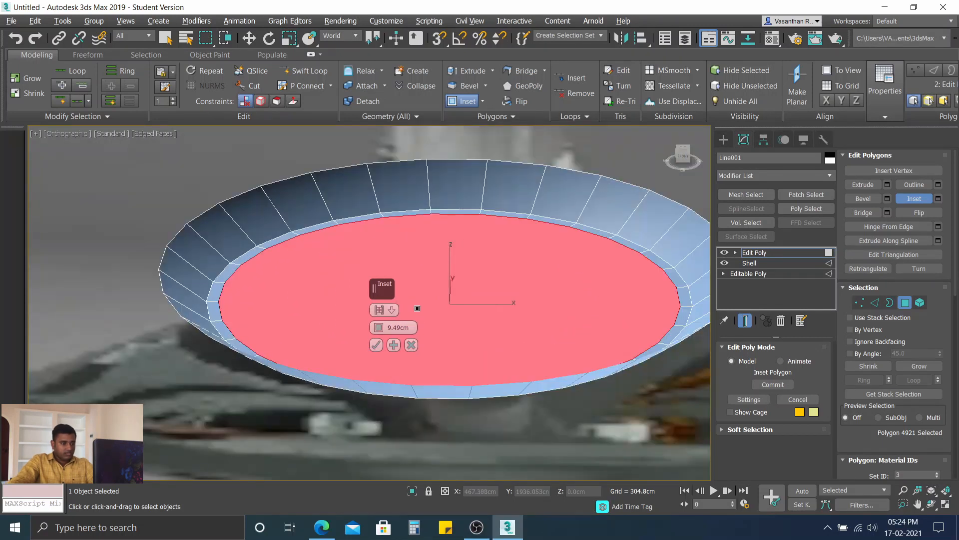
# Step: Apply the 9.49 cm inset repeatedly to fill the cap with concentric rings around a small central polygon, and commit it
pyautogui.click(394, 345)
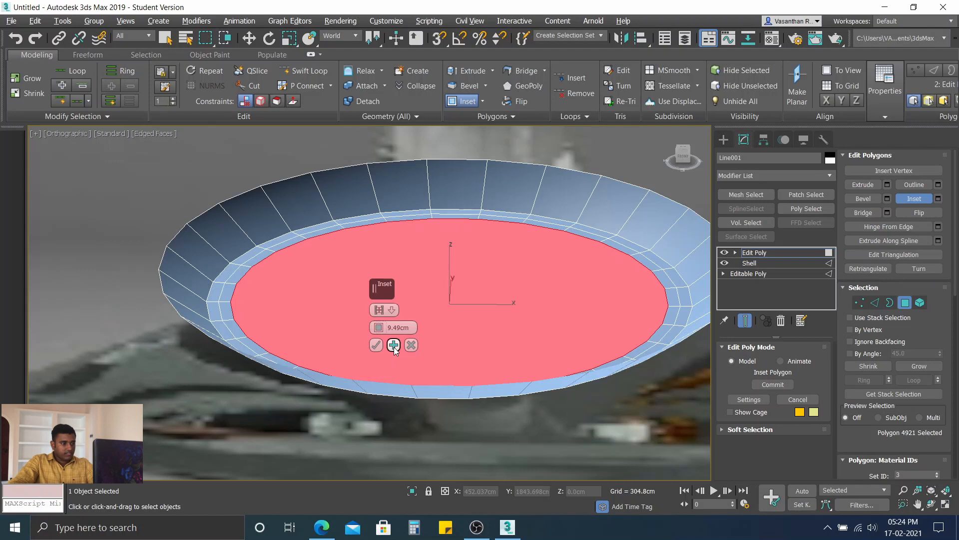
pyautogui.click(394, 345)
pyautogui.click(394, 344)
pyautogui.click(394, 345)
pyautogui.click(394, 344)
pyautogui.click(394, 345)
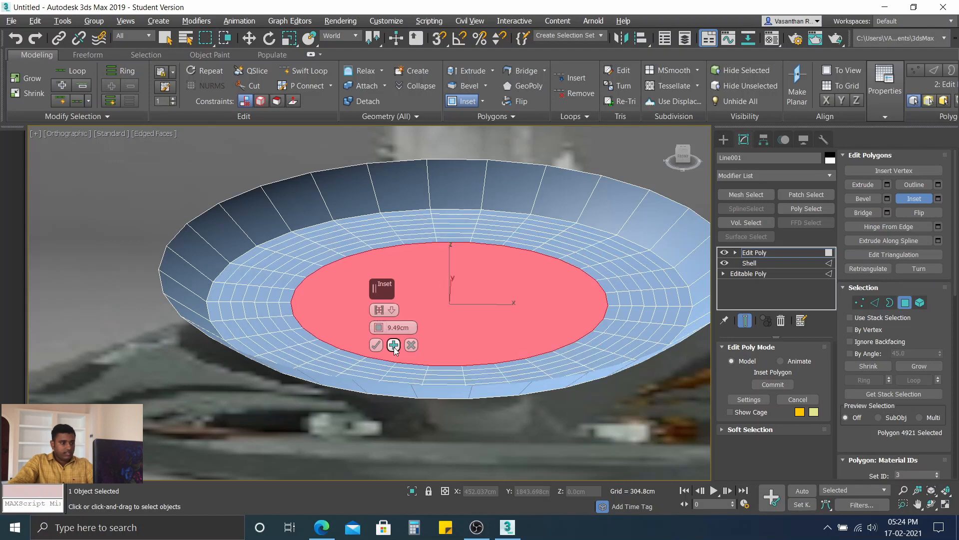
pyautogui.click(394, 345)
pyautogui.click(394, 345)
pyautogui.click(394, 345)
pyautogui.click(393, 345)
pyautogui.click(393, 345)
pyautogui.click(393, 345)
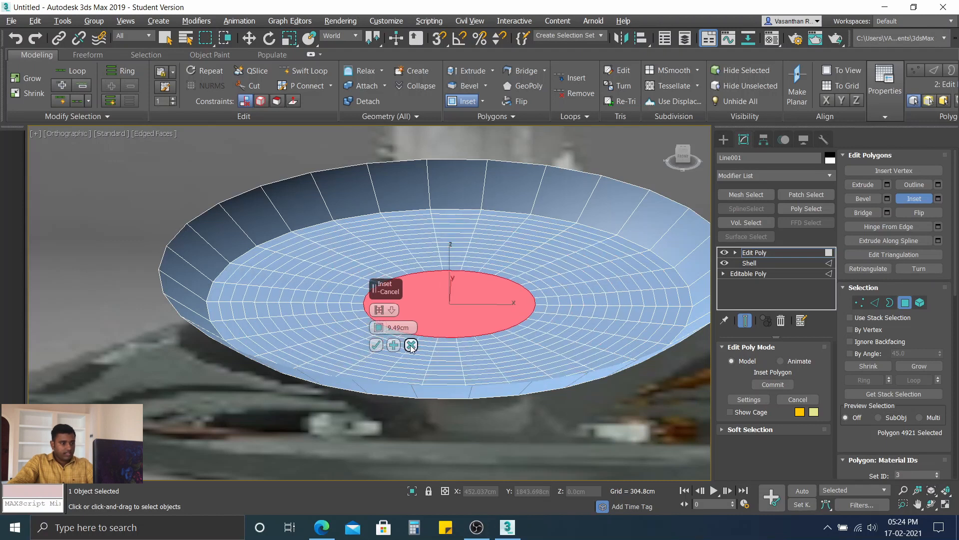
pyautogui.click(376, 345)
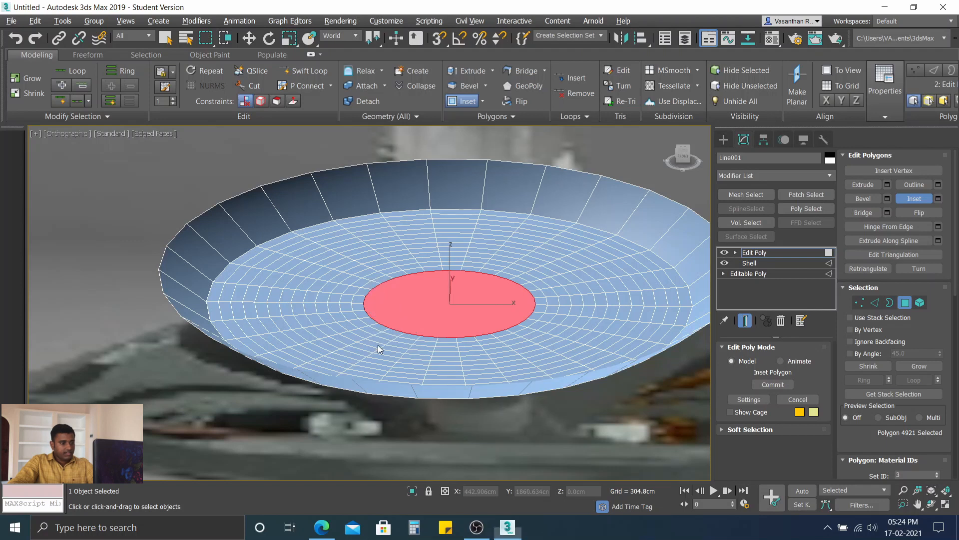
pyautogui.scroll(-3, 423, 326)
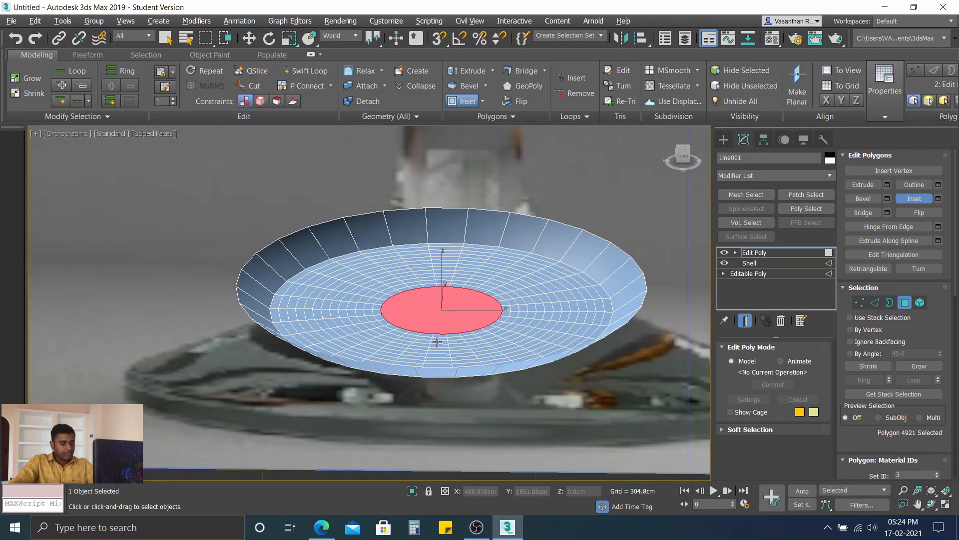
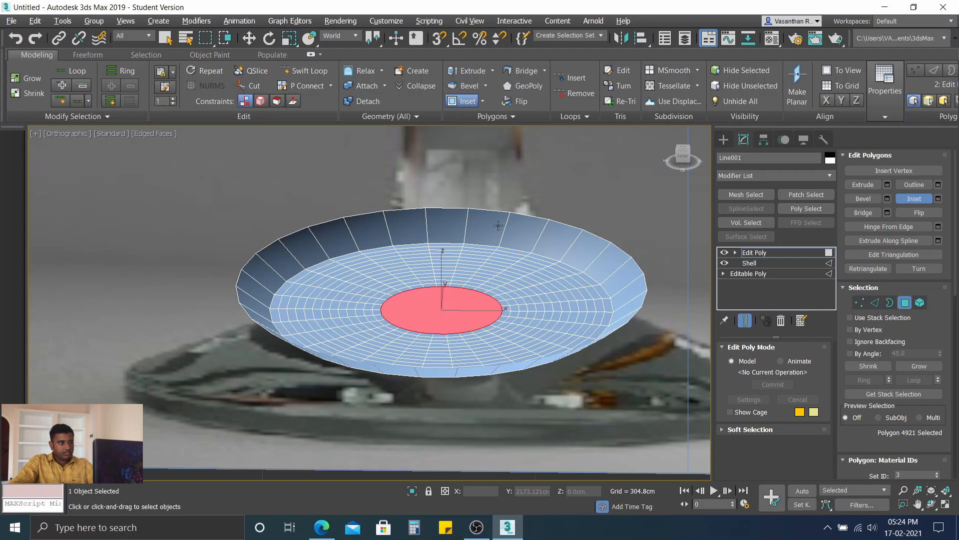
# Step: Lower the small central polygon of the inset cap slightly along Z with the Move tool
pyautogui.click(251, 39)
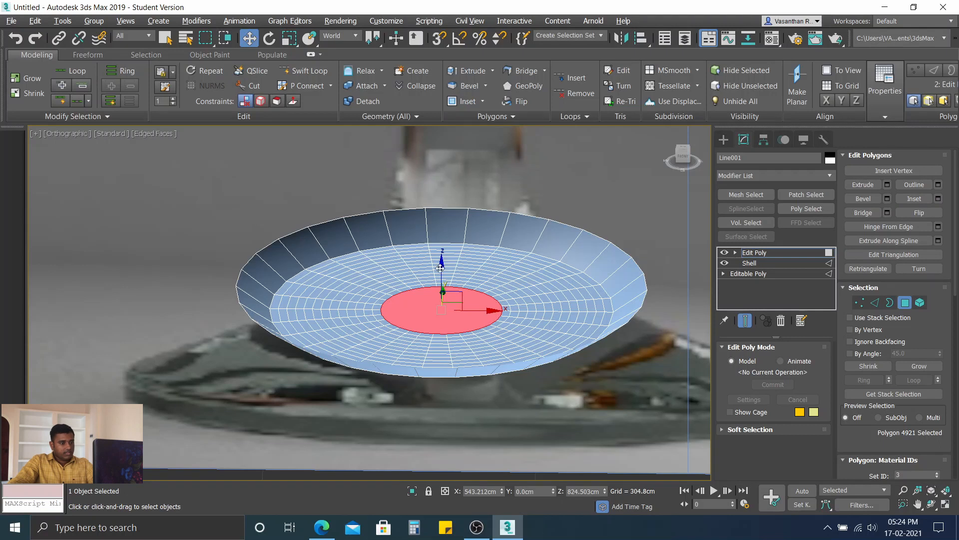
pyautogui.moveTo(441, 265); pyautogui.dragTo(445, 283)
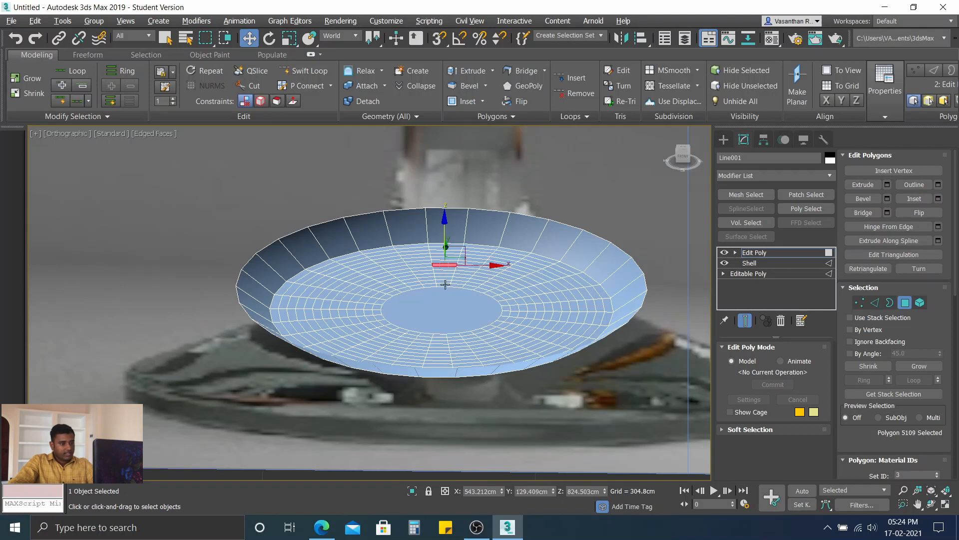
pyautogui.hotkey('ctrl', 'z')
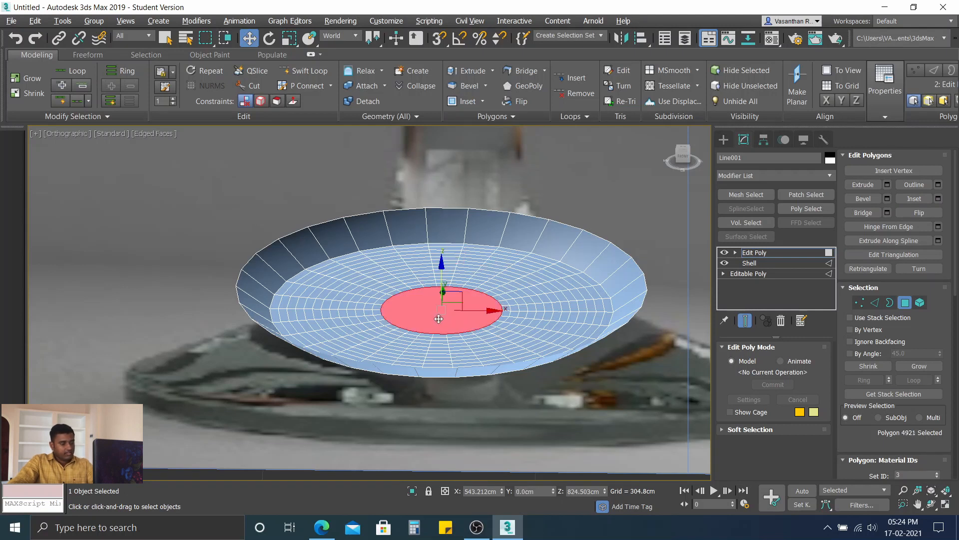
pyautogui.keyDown('alt'); pyautogui.moveTo(438, 338); pyautogui.dragTo(445, 315, button='middle'); pyautogui.keyUp('alt')
pyautogui.scroll(3, 440, 295)
pyautogui.moveTo(445, 273); pyautogui.dragTo(446, 275)
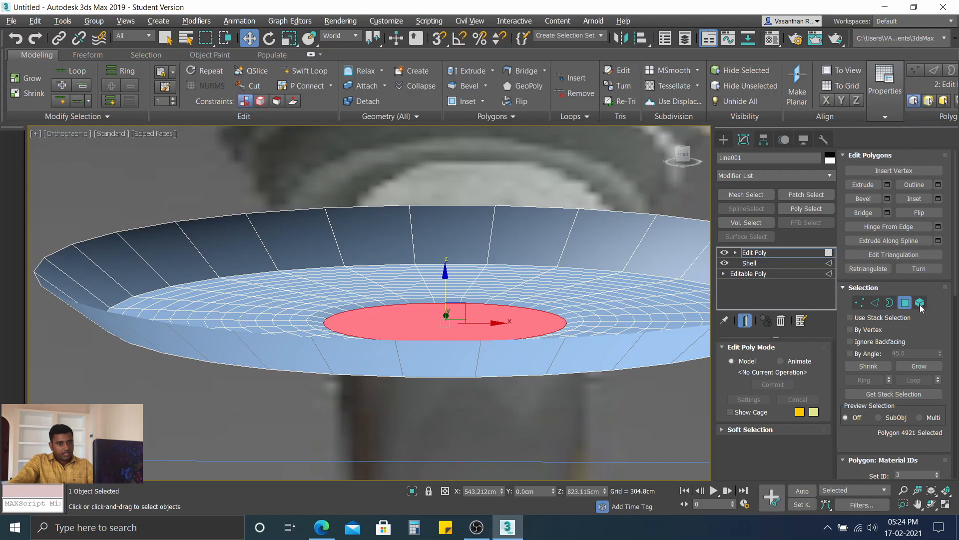
# Step: Grow the polygon selection outward from the centre to four rings, moving it slightly down along Z after each growth
pyautogui.click(920, 366)
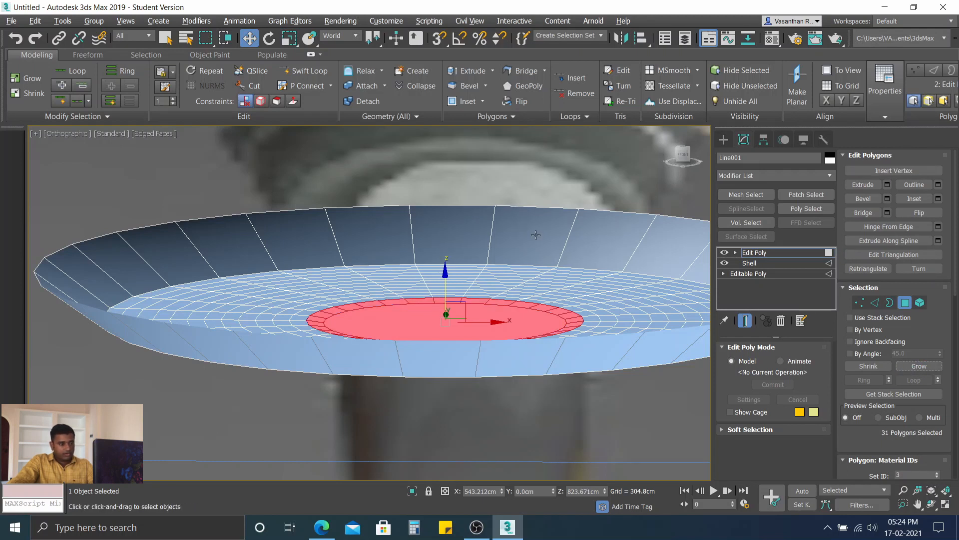
pyautogui.moveTo(446, 269); pyautogui.dragTo(446, 274)
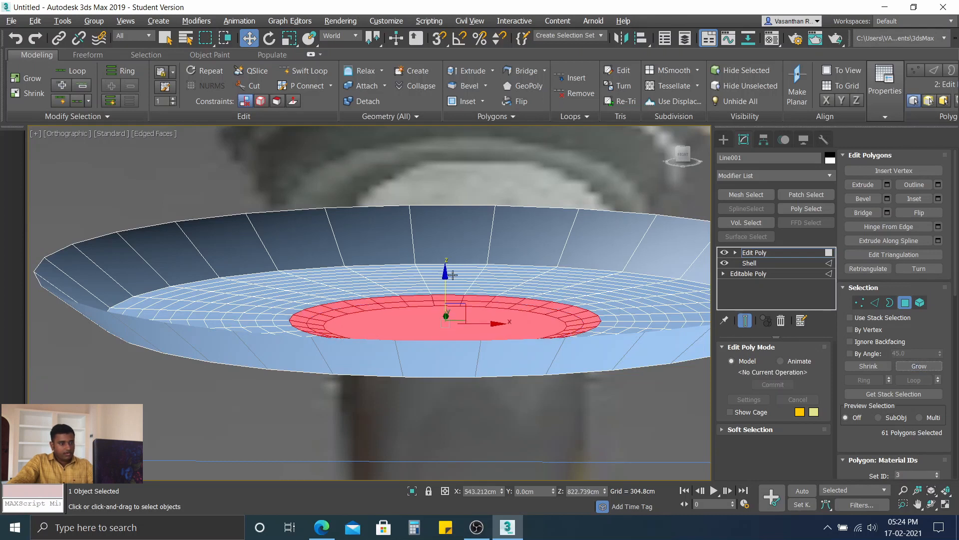
pyautogui.moveTo(447, 273); pyautogui.dragTo(446, 279)
pyautogui.click(919, 366)
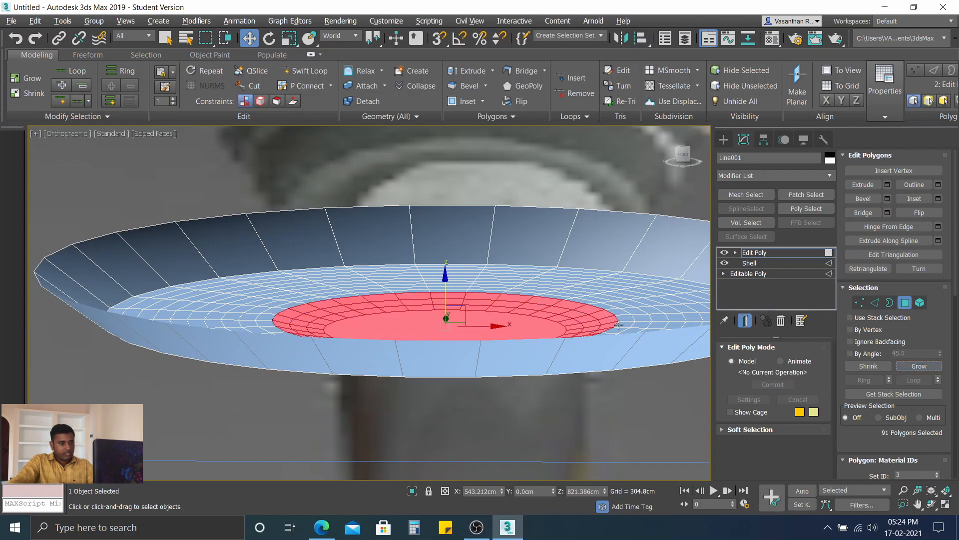
pyautogui.moveTo(448, 273); pyautogui.dragTo(448, 276)
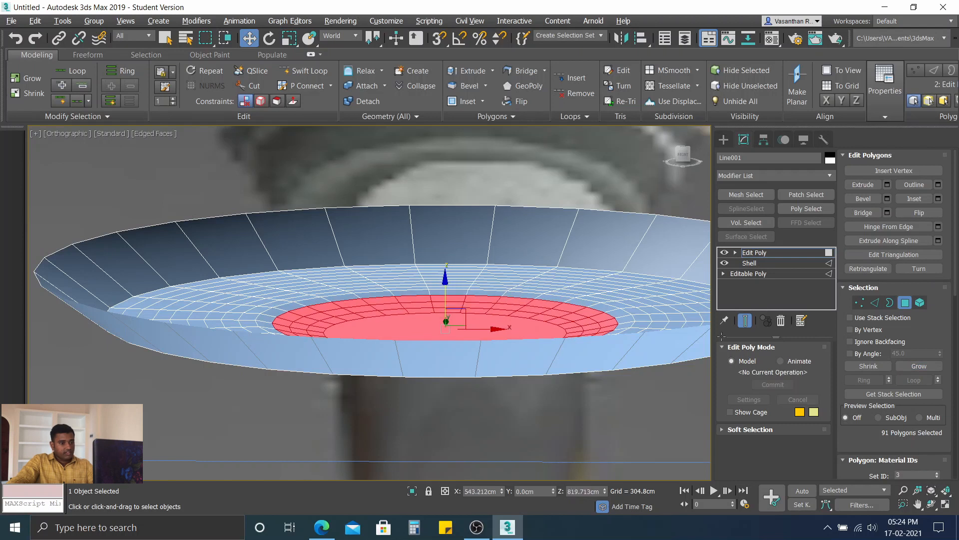
pyautogui.click(920, 365)
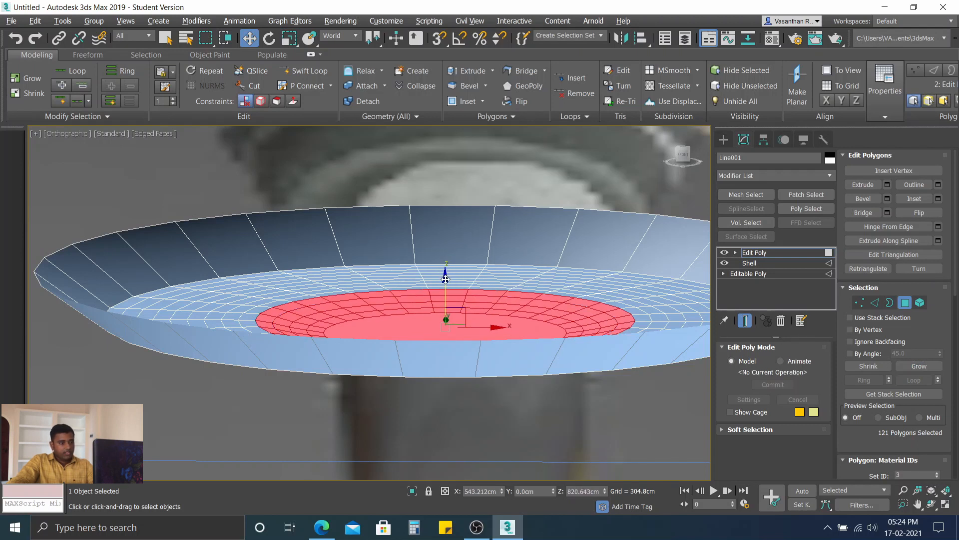
pyautogui.moveTo(445, 278); pyautogui.dragTo(447, 285)
# Step: Continue growing the selection from the fifth to the tenth ring, lowering it slightly along Z between growths to form a bowl
pyautogui.click(918, 365)
pyautogui.click(918, 366)
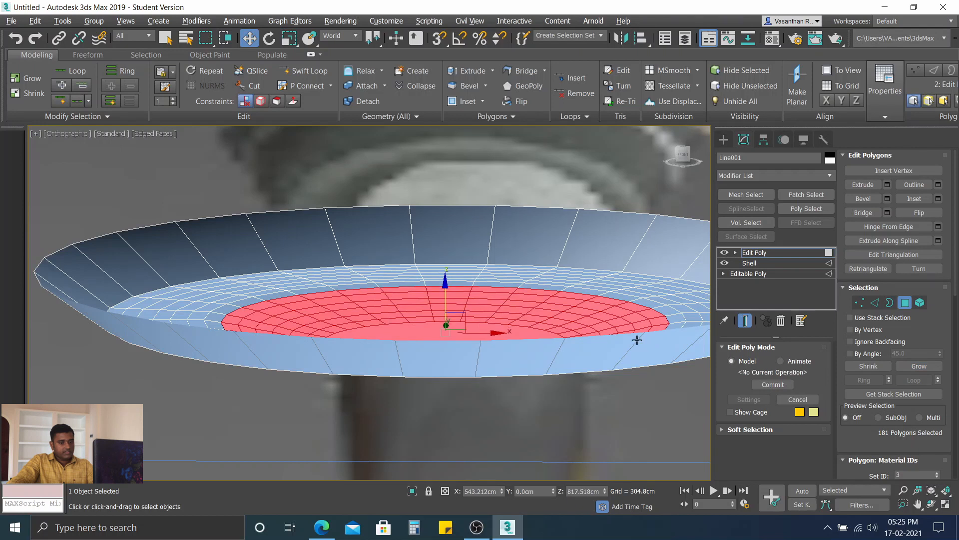
pyautogui.click(921, 366)
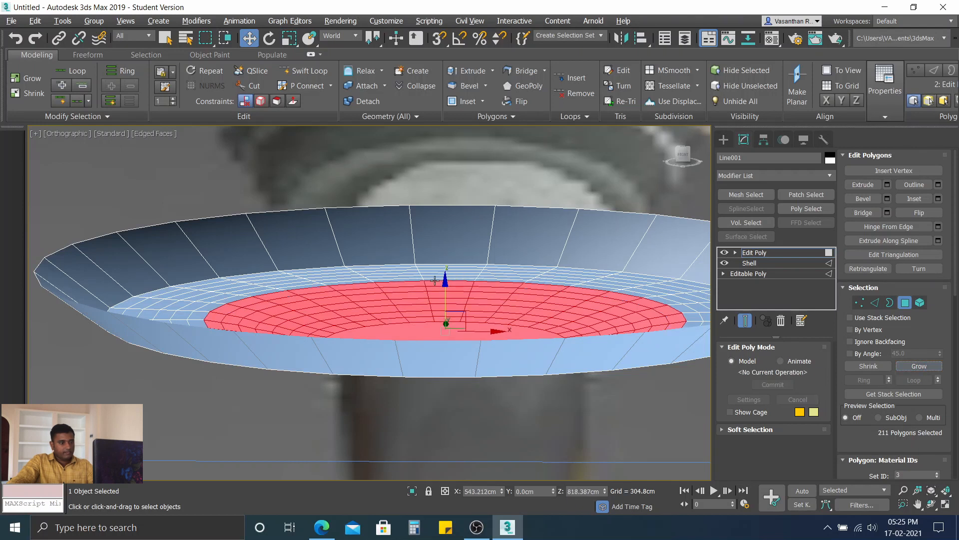
pyautogui.moveTo(444, 281); pyautogui.dragTo(445, 285)
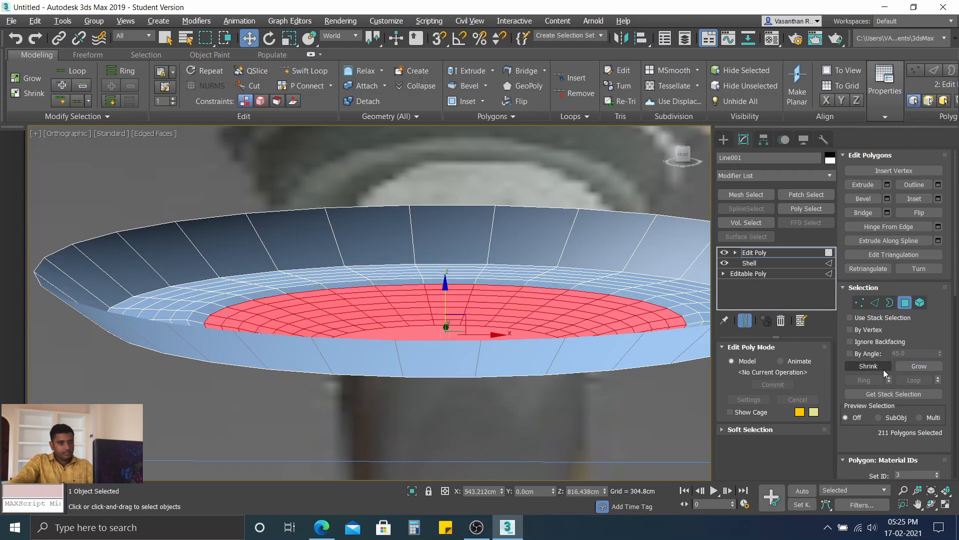
pyautogui.click(915, 367)
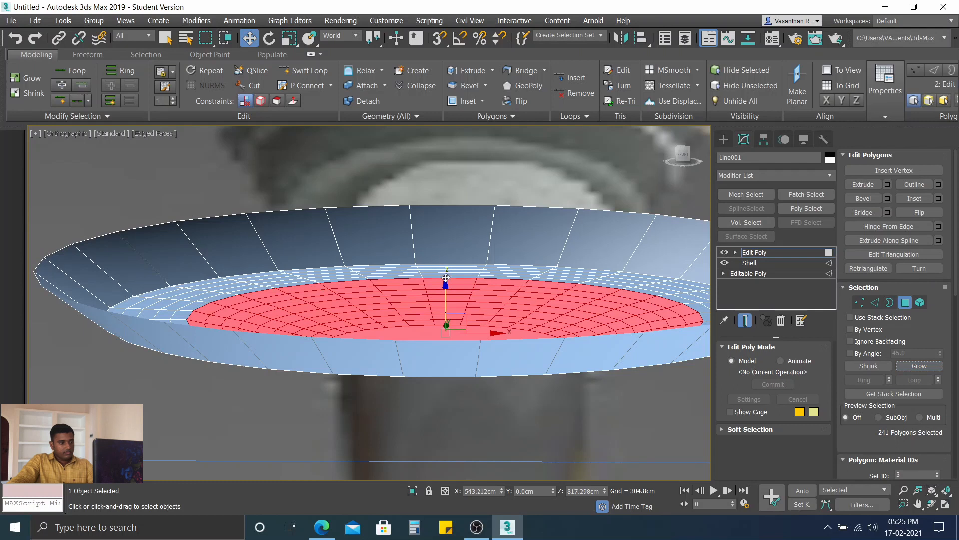
pyautogui.moveTo(445, 279); pyautogui.dragTo(444, 282)
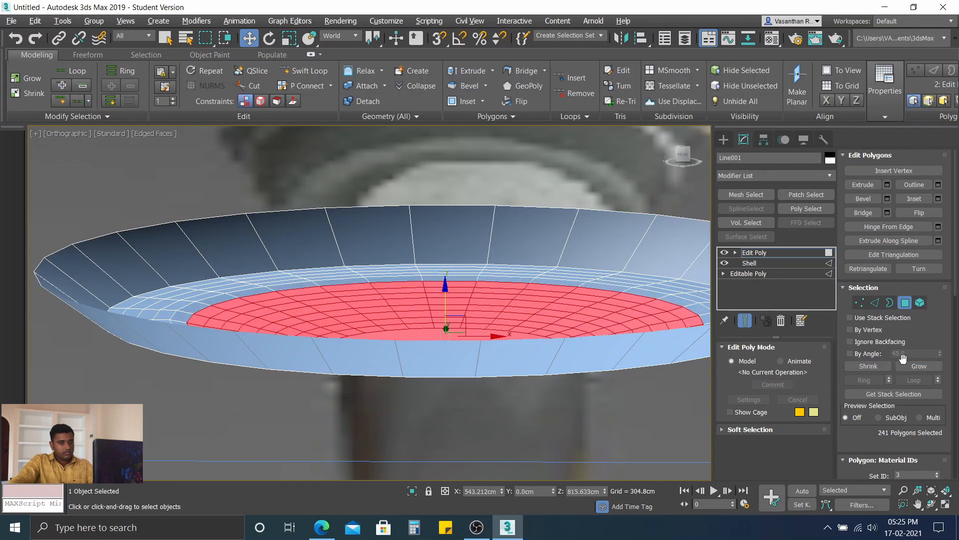
pyautogui.click(919, 370)
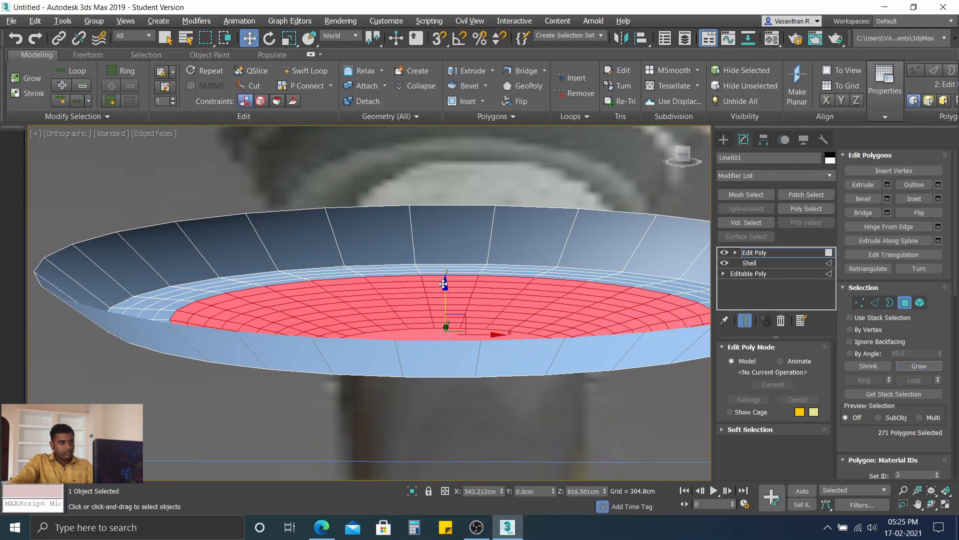
pyautogui.moveTo(445, 283); pyautogui.dragTo(446, 286)
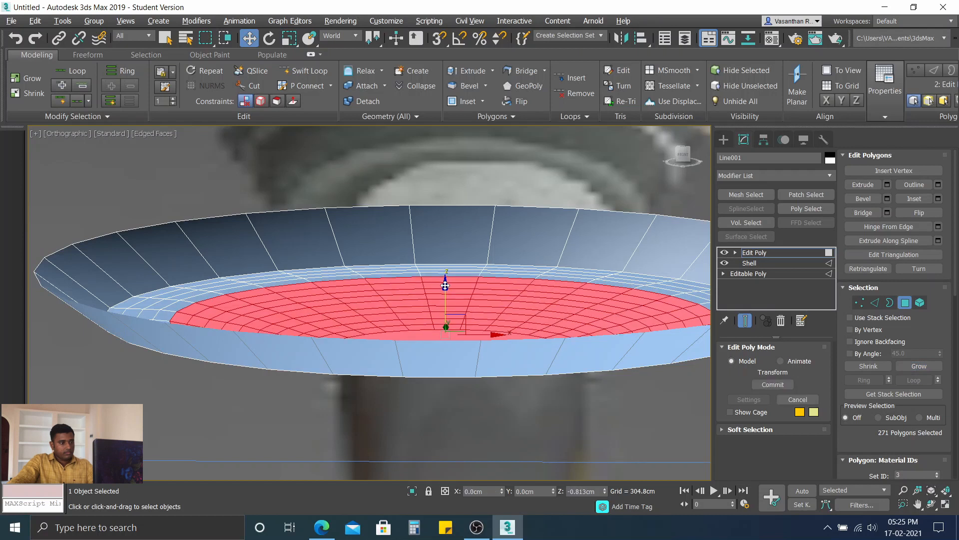
pyautogui.click(907, 364)
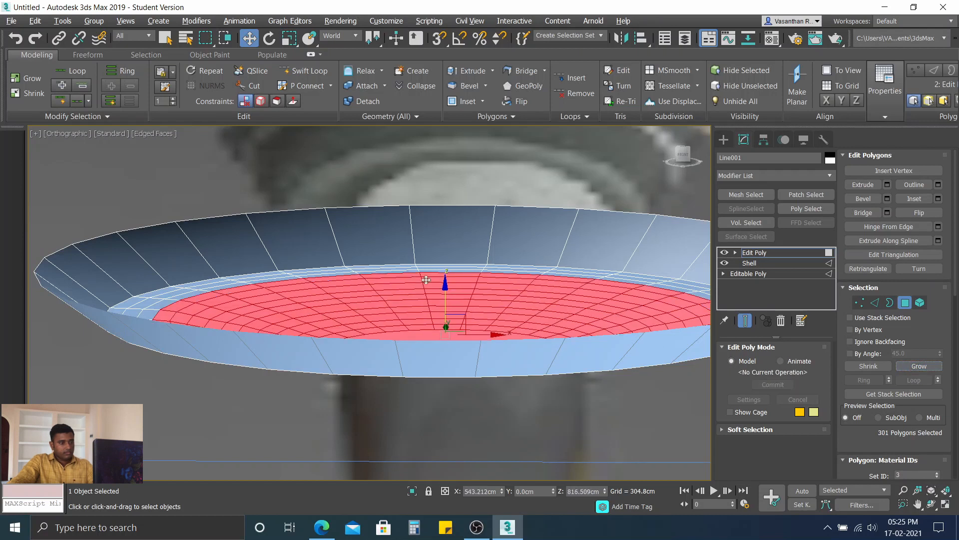
pyautogui.moveTo(444, 281); pyautogui.dragTo(445, 286)
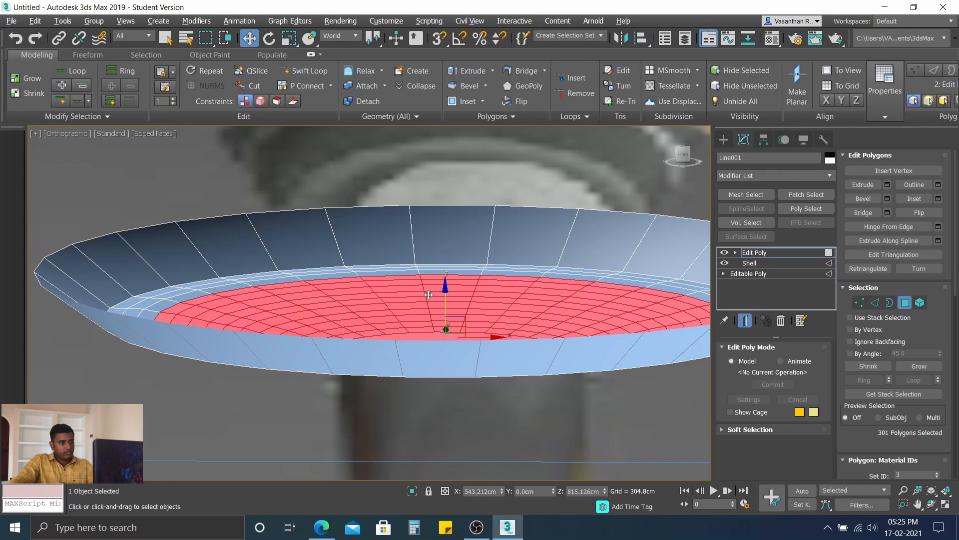
# Step: Extend the selection over the last three rings up to the wall, lowering it slightly along Z after each growth
pyautogui.scroll(-4, 428, 295)
pyautogui.scroll(2, 416, 283)
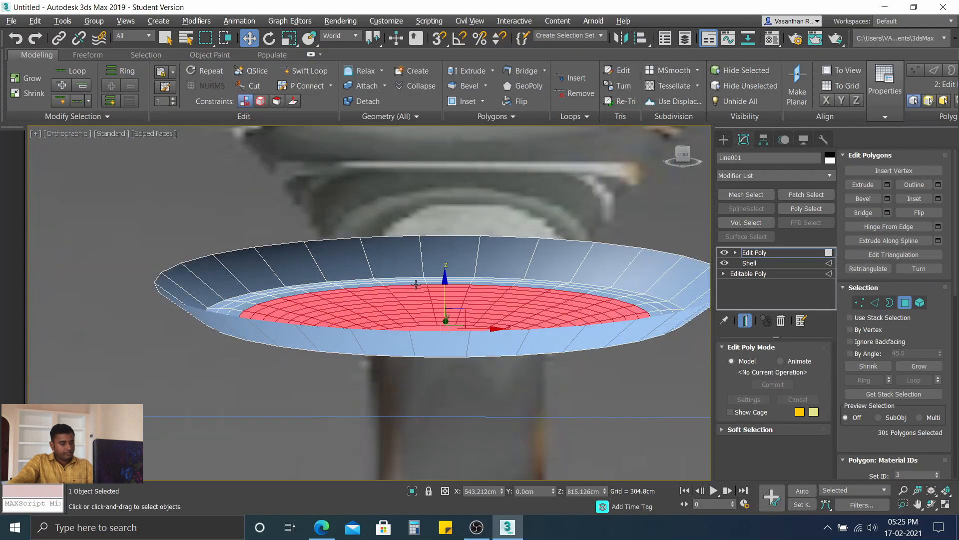
pyautogui.keyDown('alt'); pyautogui.moveTo(416, 284); pyautogui.dragTo(417, 289, button='middle'); pyautogui.keyUp('alt')
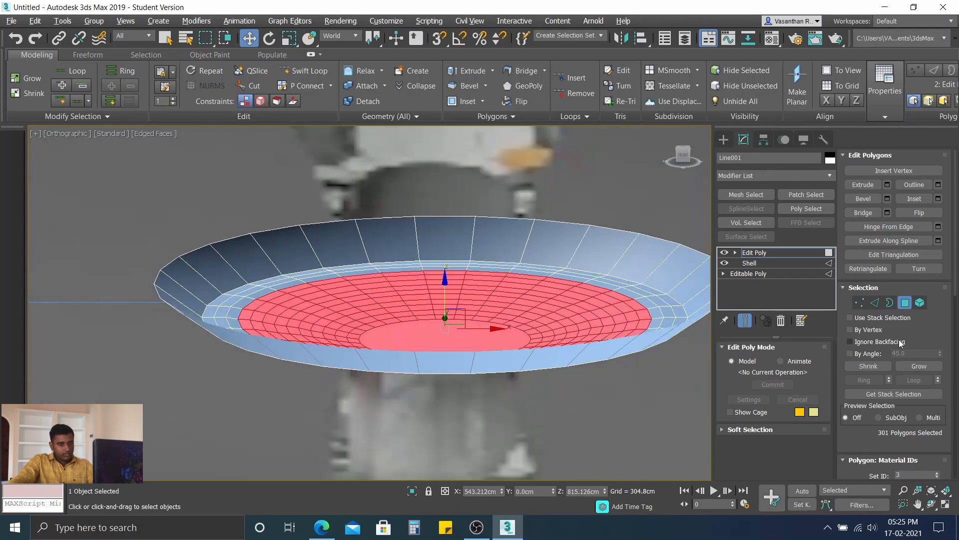
pyautogui.click(919, 365)
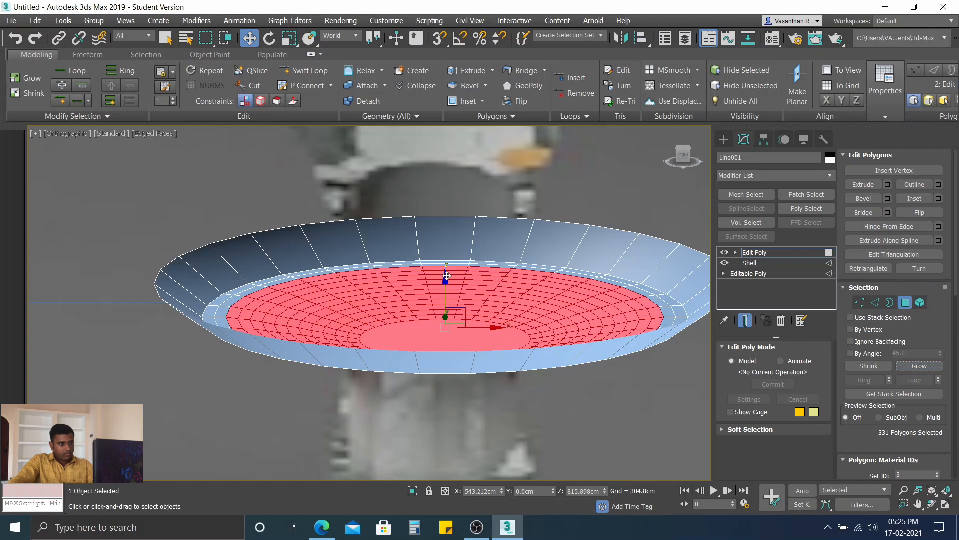
pyautogui.moveTo(456, 275); pyautogui.dragTo(456, 278)
pyautogui.click(923, 367)
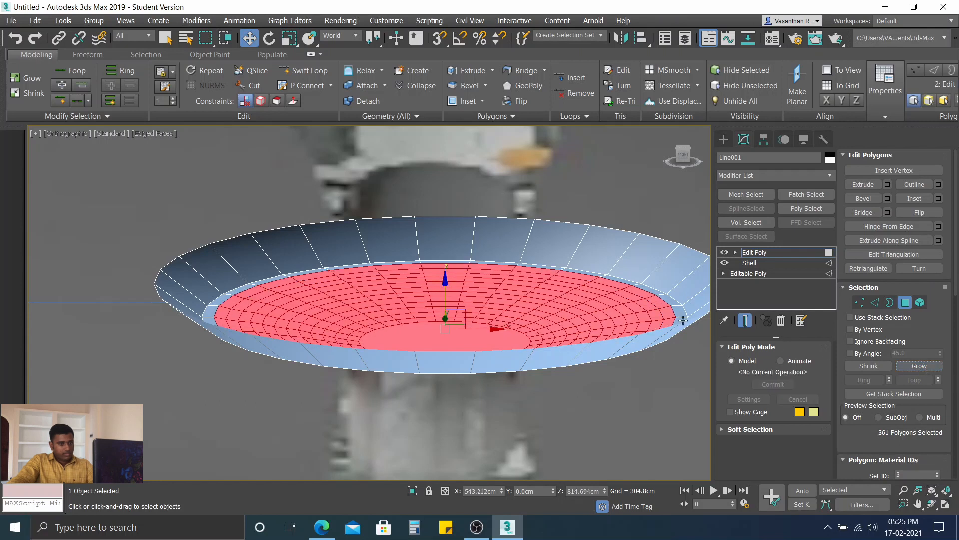
pyautogui.moveTo(445, 276); pyautogui.dragTo(445, 283)
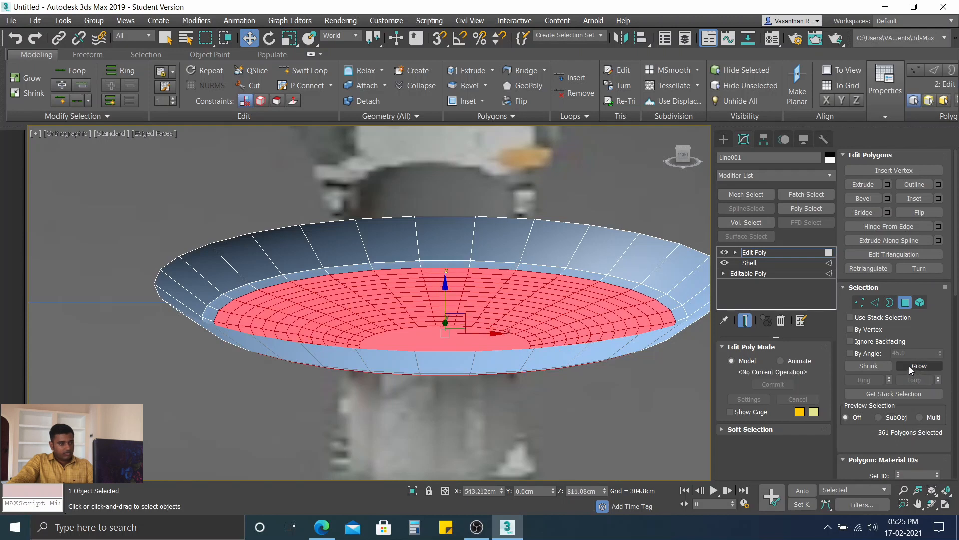
pyautogui.click(921, 367)
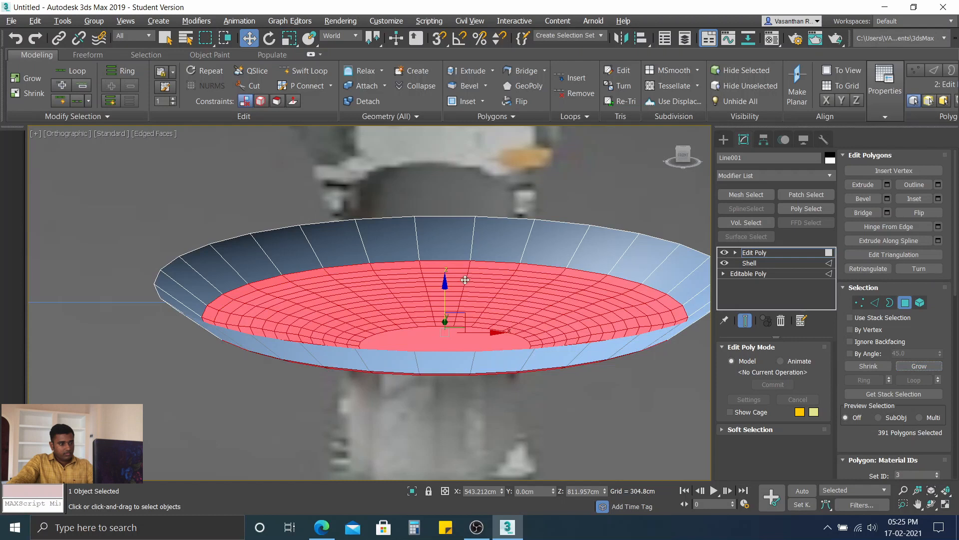
pyautogui.moveTo(446, 283); pyautogui.dragTo(446, 287)
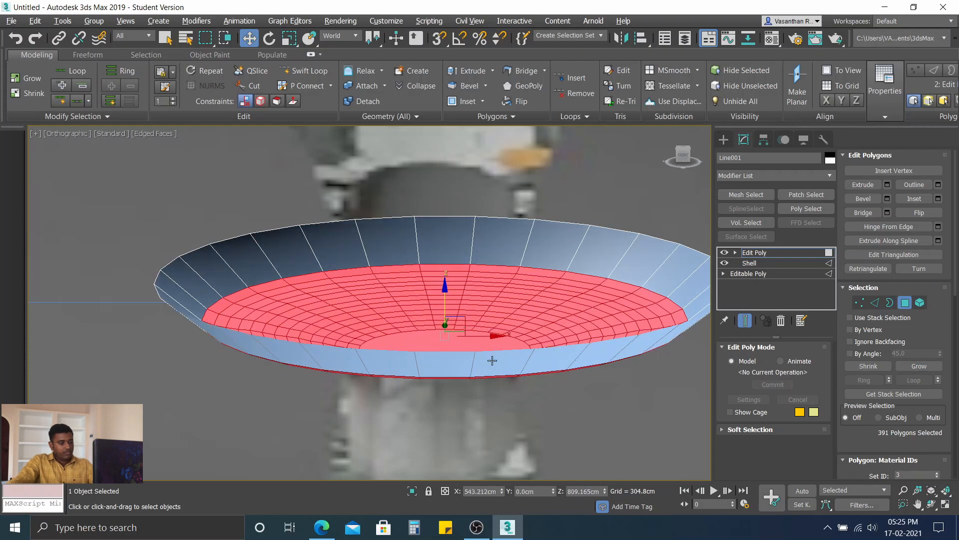
# Step: Compare the curved bottom with the reference glass in the front view, and nudge only the central polygon's height along Z
pyautogui.press('f')
pyautogui.scroll(10, 385, 247)
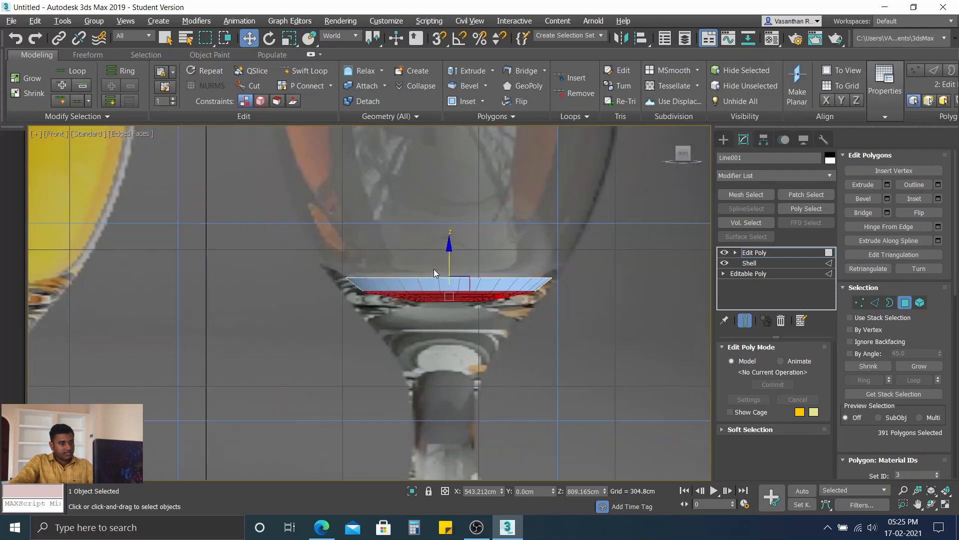
pyautogui.scroll(4, 447, 327)
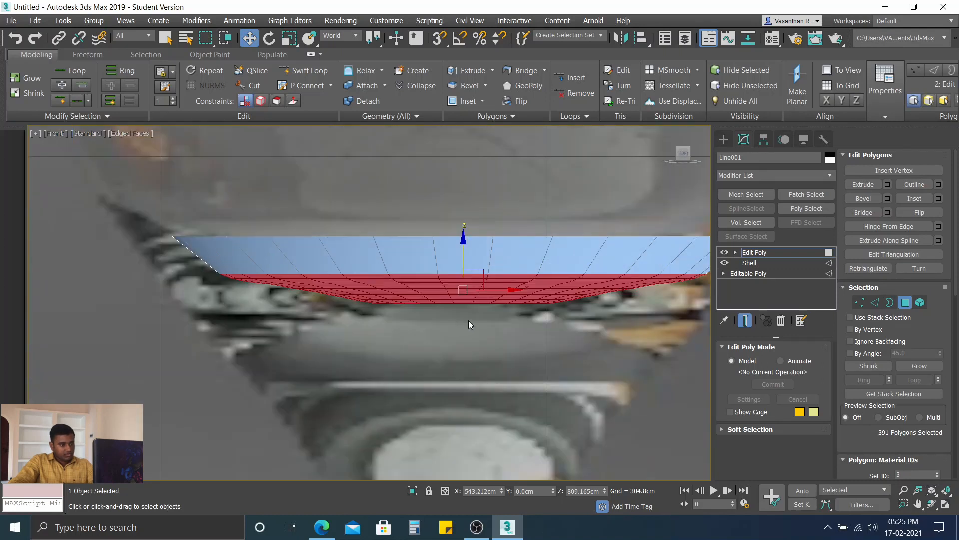
pyautogui.scroll(-2, 468, 320)
pyautogui.keyDown('alt'); pyautogui.moveTo(467, 285); pyautogui.dragTo(464, 298, button='middle'); pyautogui.keyUp('alt')
pyautogui.click(447, 299)
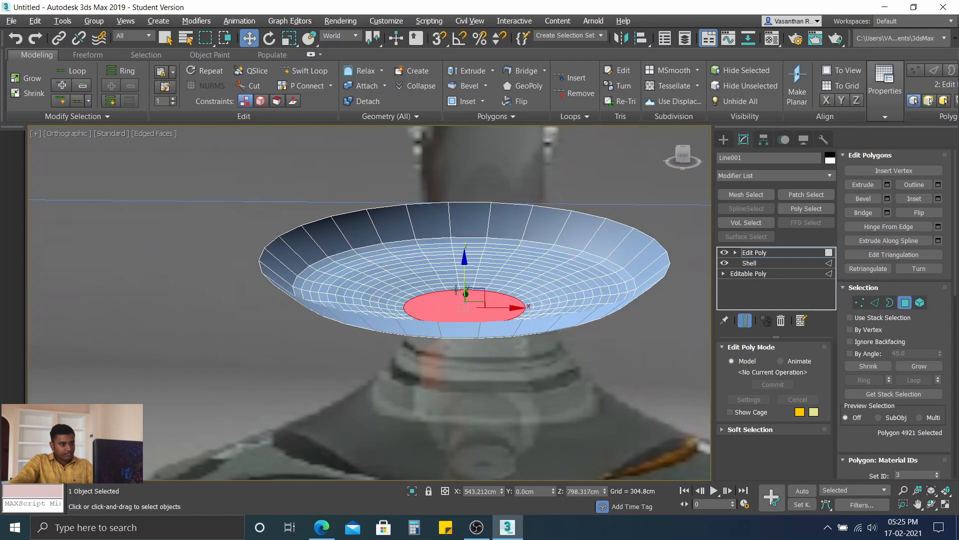
pyautogui.moveTo(464, 260); pyautogui.dragTo(464, 261)
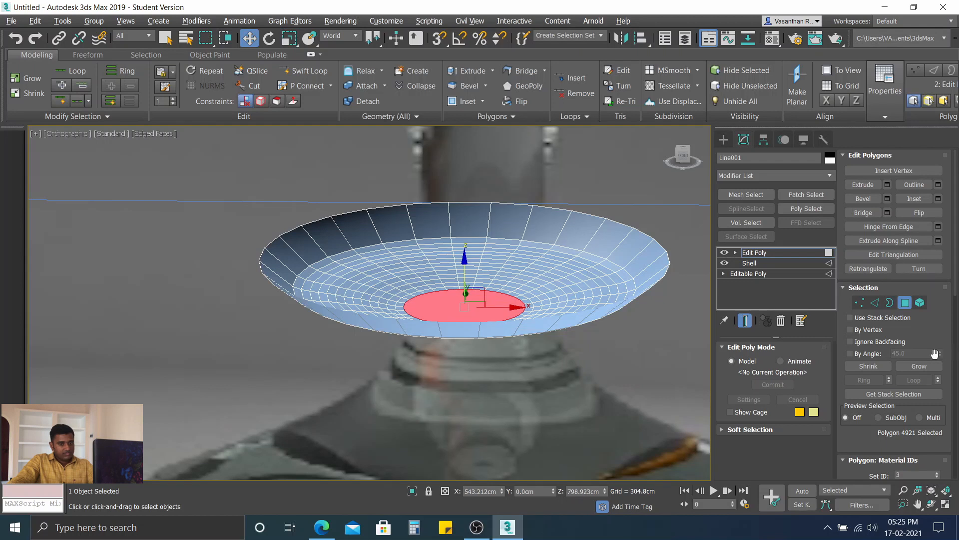
# Step: Grow the selection outward from the central polygon to four rings, lowering it slightly along Z between growths
pyautogui.click(924, 366)
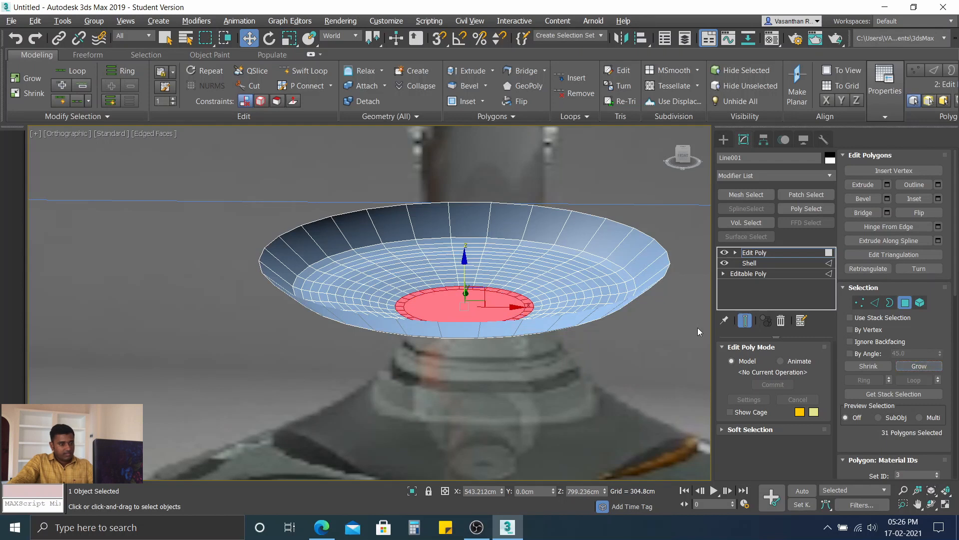
pyautogui.moveTo(464, 262); pyautogui.dragTo(462, 262)
pyautogui.click(462, 260)
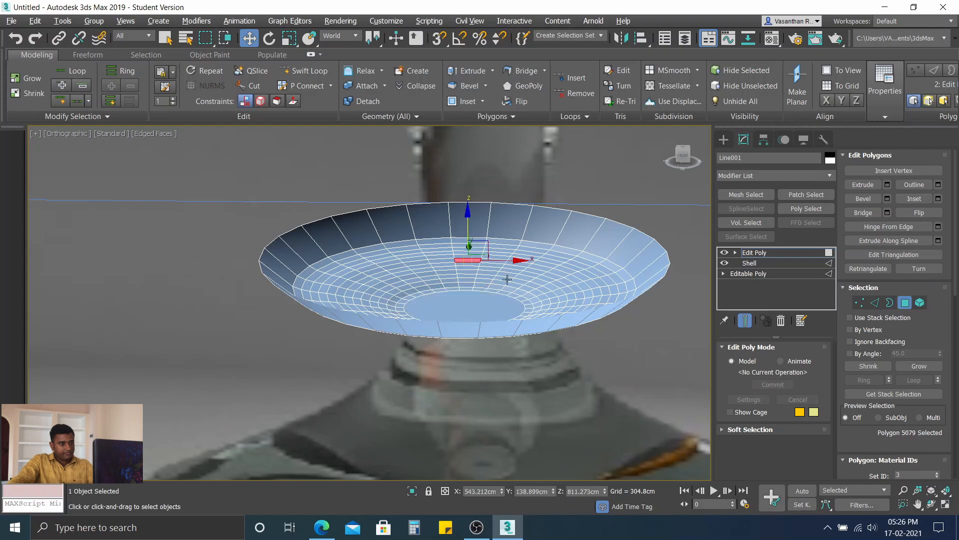
pyautogui.click(433, 301)
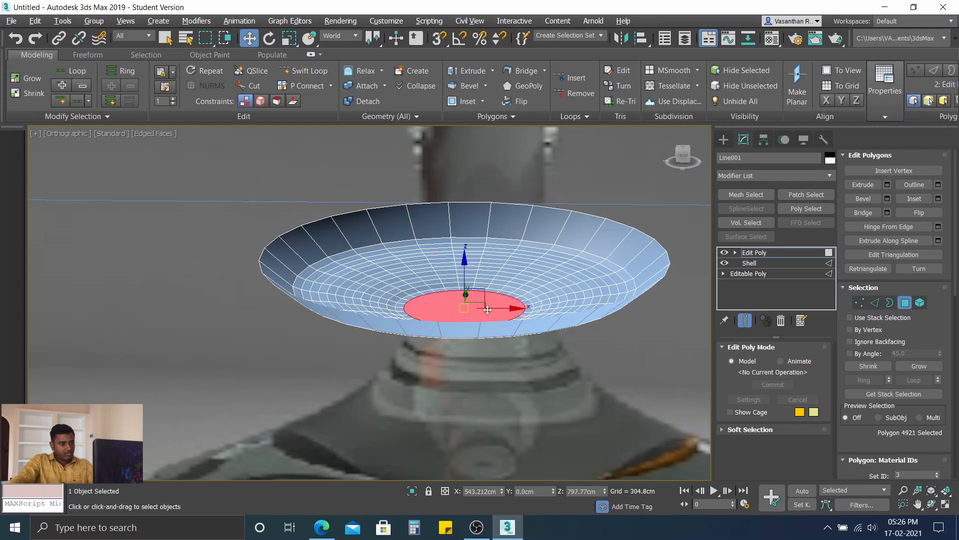
pyautogui.click(919, 367)
pyautogui.click(918, 366)
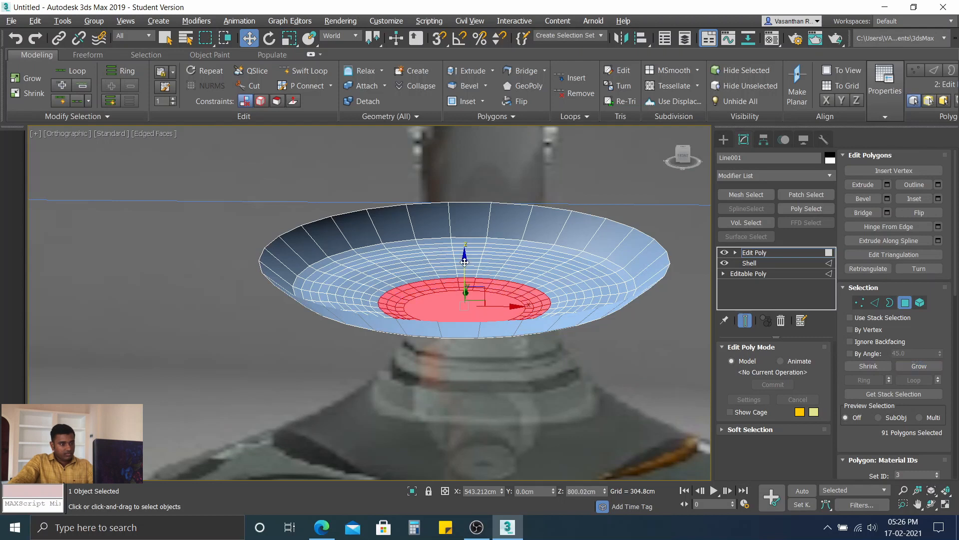
pyautogui.scroll(2, 516, 282)
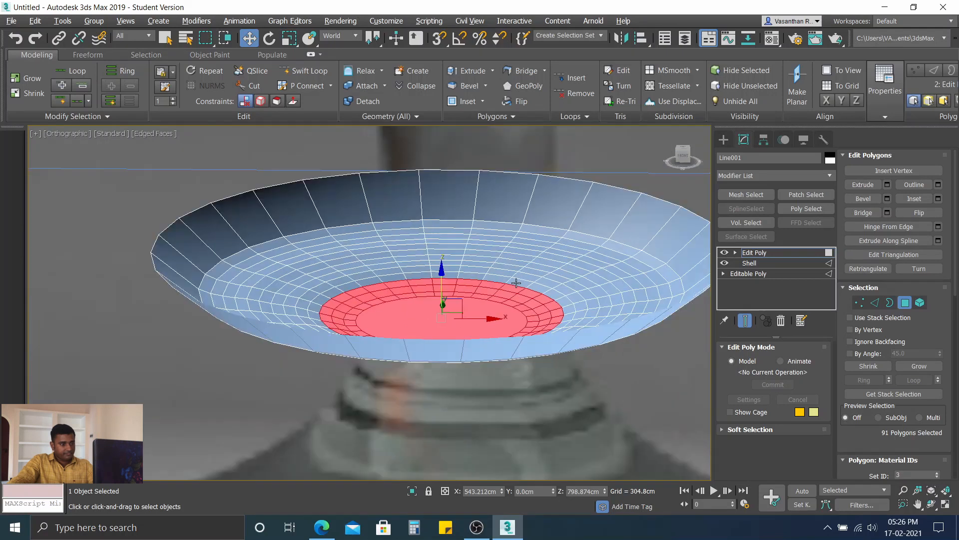
pyautogui.click(919, 366)
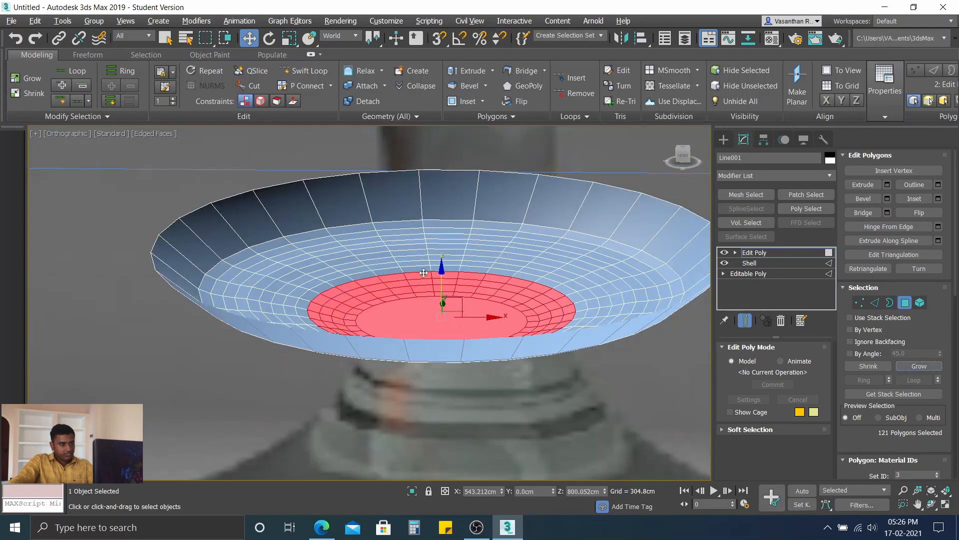
pyautogui.moveTo(442, 267); pyautogui.dragTo(442, 271)
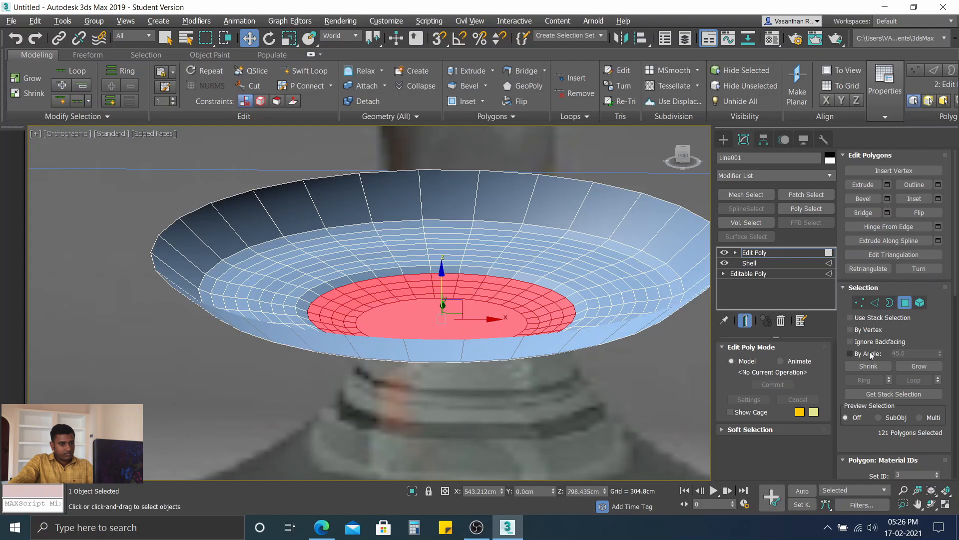
# Step: Extend the polygon selection over the fifth, sixth and seventh rings, lowering it slightly along Z after each growth
pyautogui.click(930, 366)
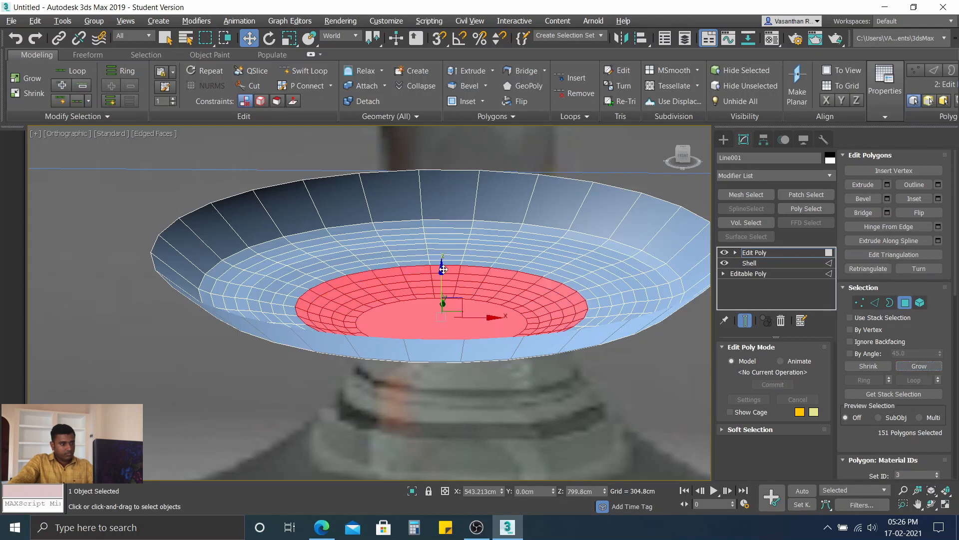
pyautogui.moveTo(443, 269); pyautogui.dragTo(442, 270)
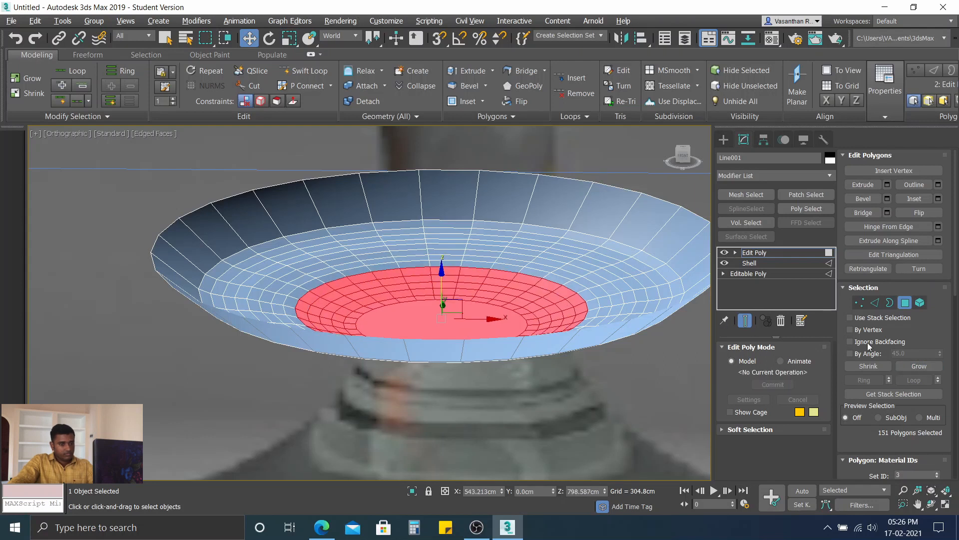
pyautogui.click(929, 366)
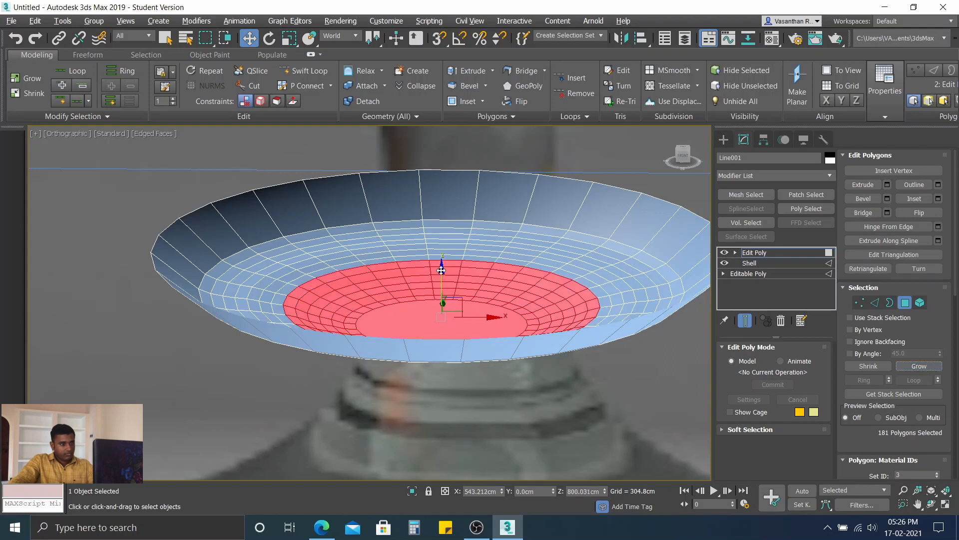
pyautogui.moveTo(443, 270); pyautogui.dragTo(442, 274)
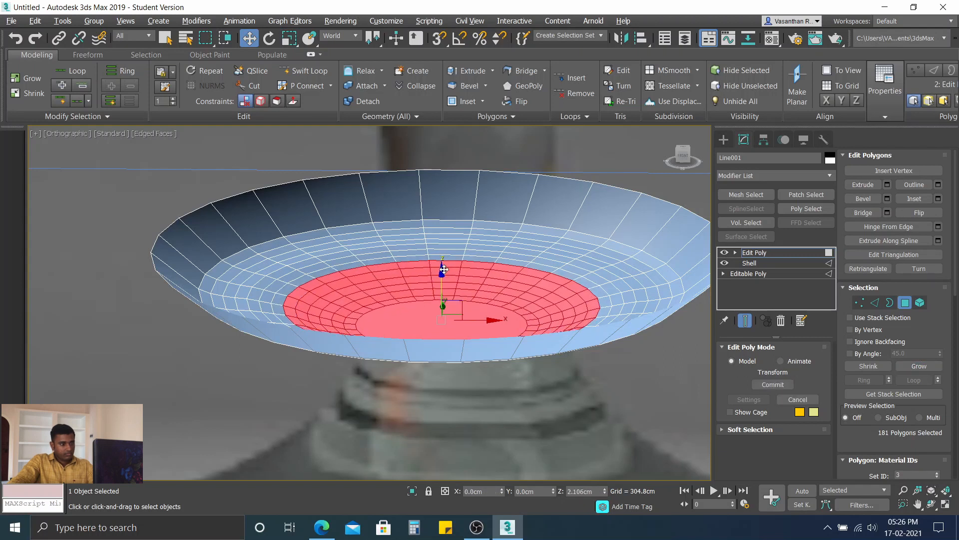
pyautogui.click(922, 367)
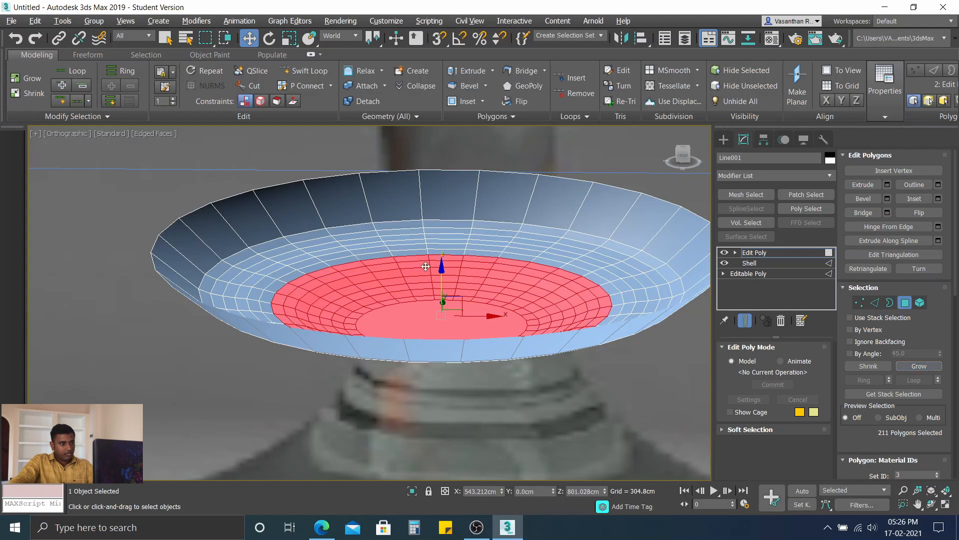
pyautogui.moveTo(441, 268); pyautogui.dragTo(441, 269)
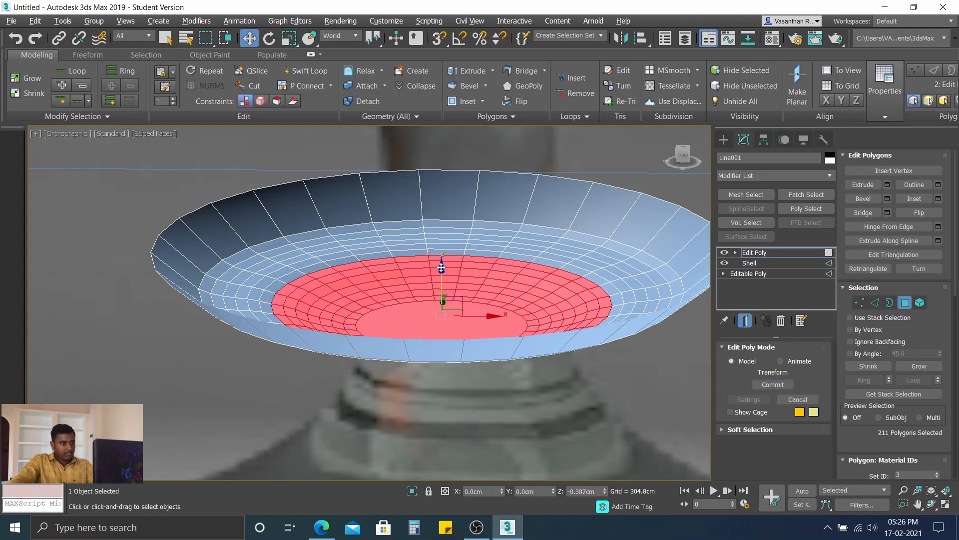
# Step: Extend the polygon selection over the eighth and ninth rings, moving it slightly down along Z after each growth
pyautogui.click(920, 365)
pyautogui.moveTo(442, 264); pyautogui.dragTo(441, 266)
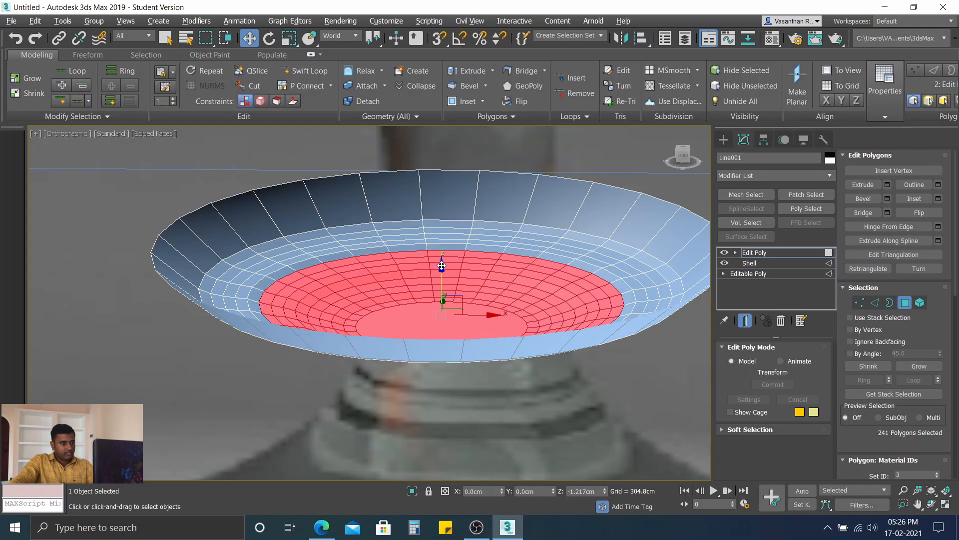
pyautogui.click(922, 366)
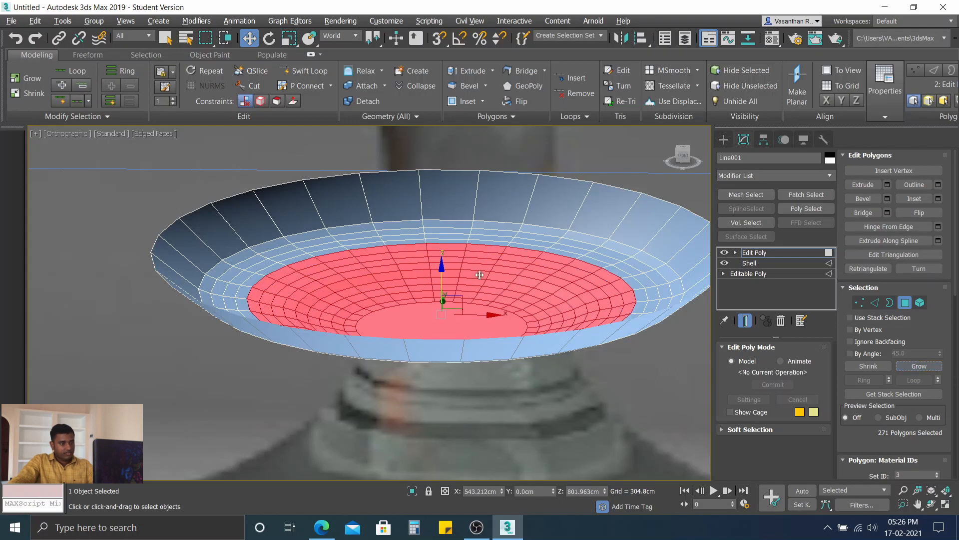
pyautogui.moveTo(442, 266); pyautogui.dragTo(442, 269)
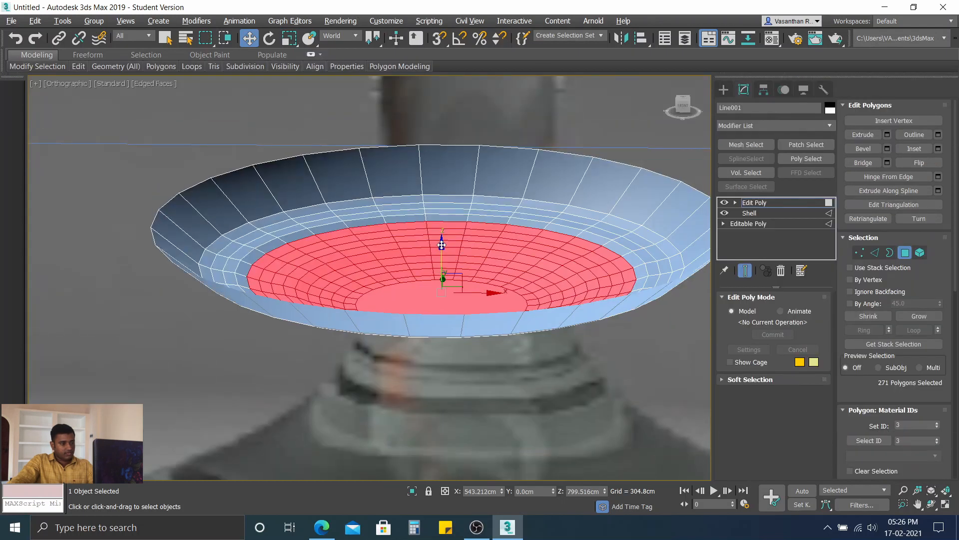
pyautogui.moveTo(442, 245); pyautogui.dragTo(442, 247)
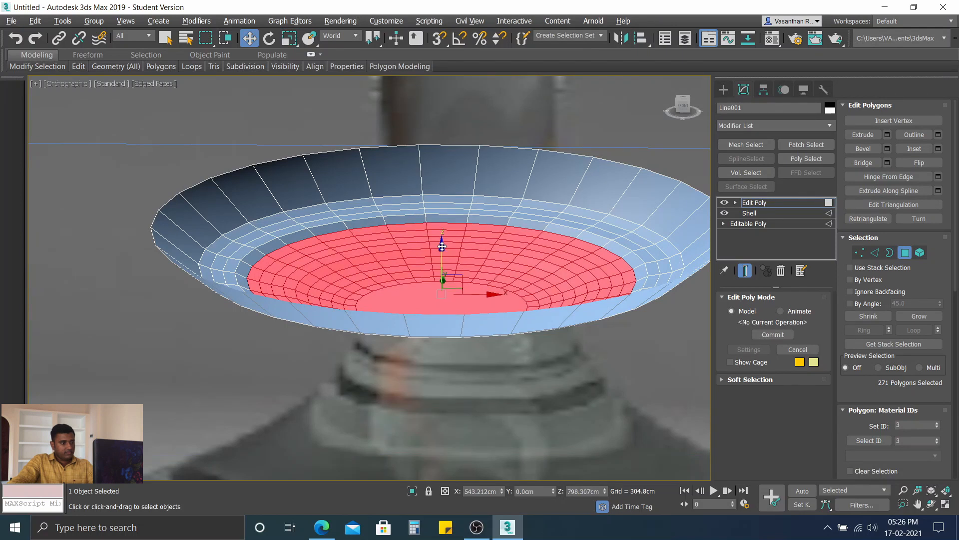
# Step: Extend the selection to the tenth ring, then reselect the central polygon and regrow the selection to eleven rings
pyautogui.click(922, 320)
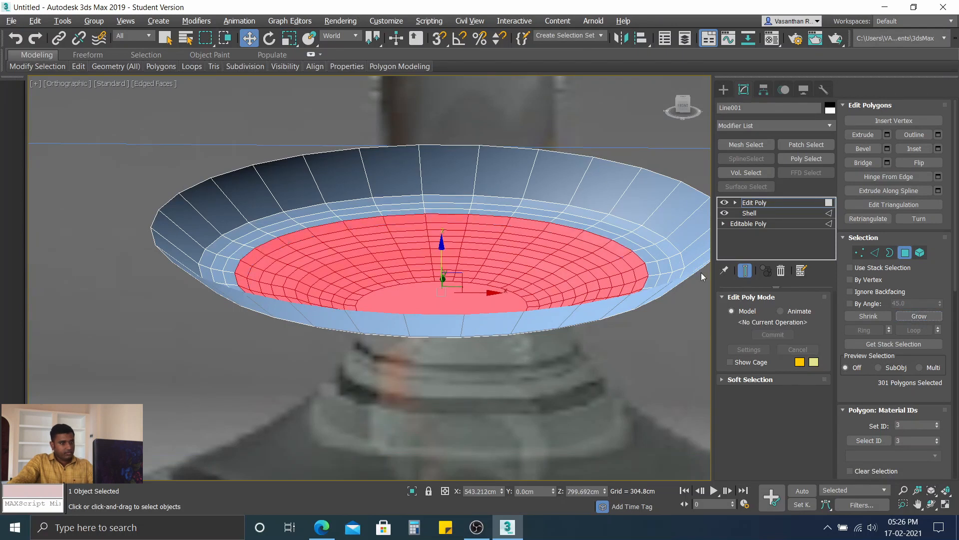
pyautogui.click(443, 240)
pyautogui.click(461, 299)
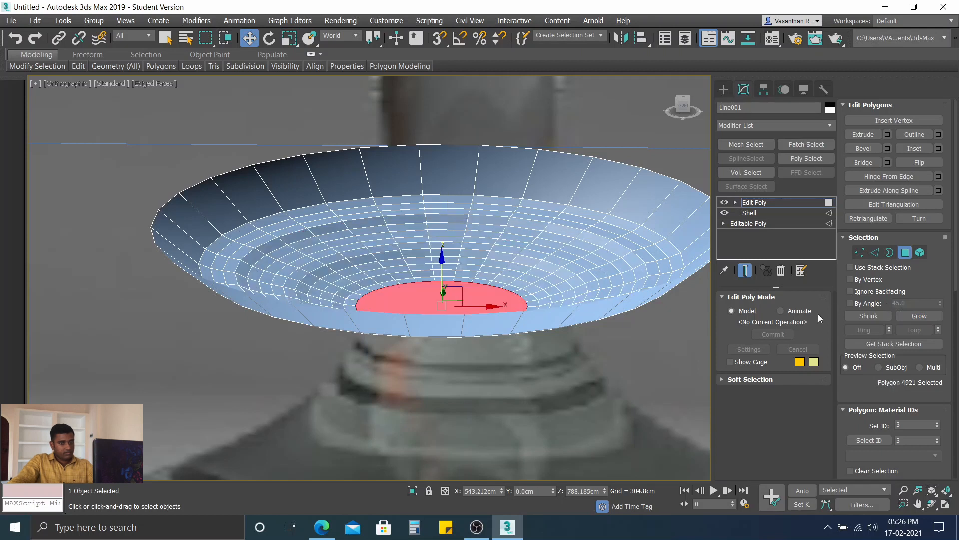
pyautogui.click(921, 316)
pyautogui.click(922, 317)
pyautogui.click(921, 317)
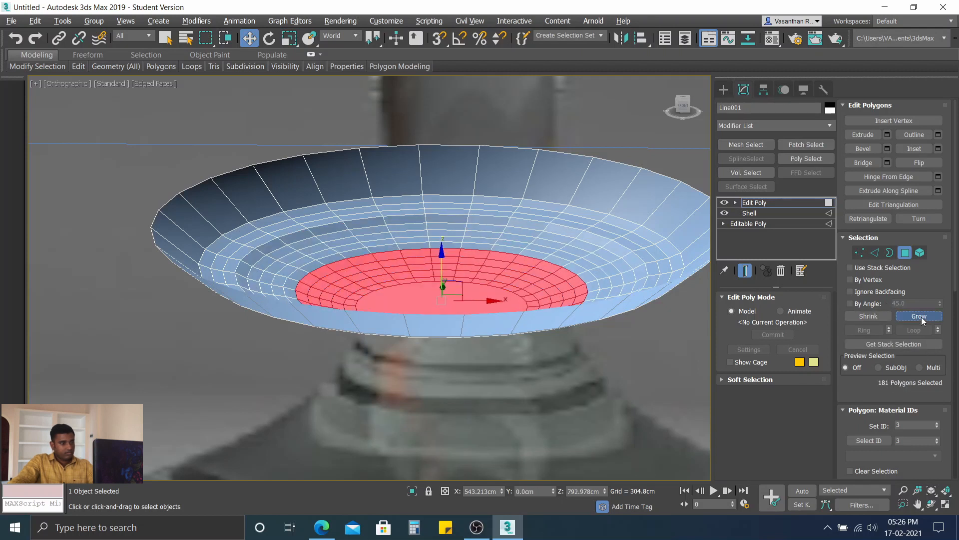
pyautogui.click(921, 317)
pyautogui.click(921, 317)
pyautogui.click(922, 317)
pyautogui.click(921, 317)
pyautogui.click(922, 317)
pyautogui.click(921, 317)
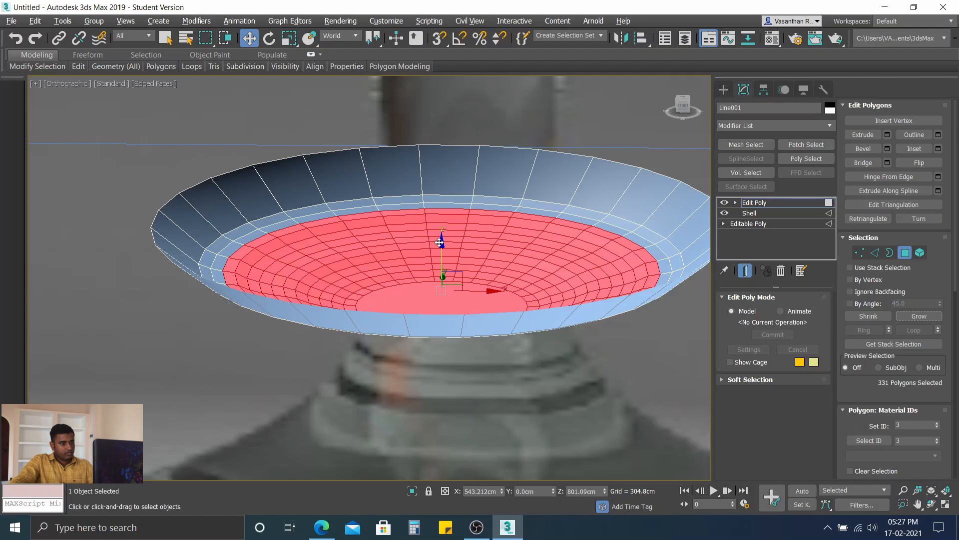
# Step: Adjust the eleven-ring selection's height along Z, then extend it over the last two rings and lower it slightly
pyautogui.moveTo(441, 242); pyautogui.dragTo(441, 244)
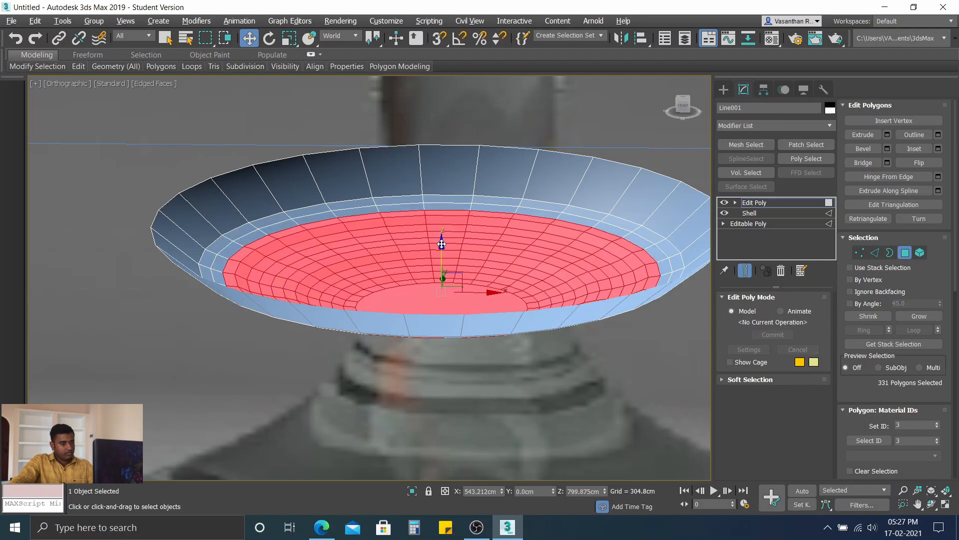
pyautogui.hotkey('ctrl', 'z')
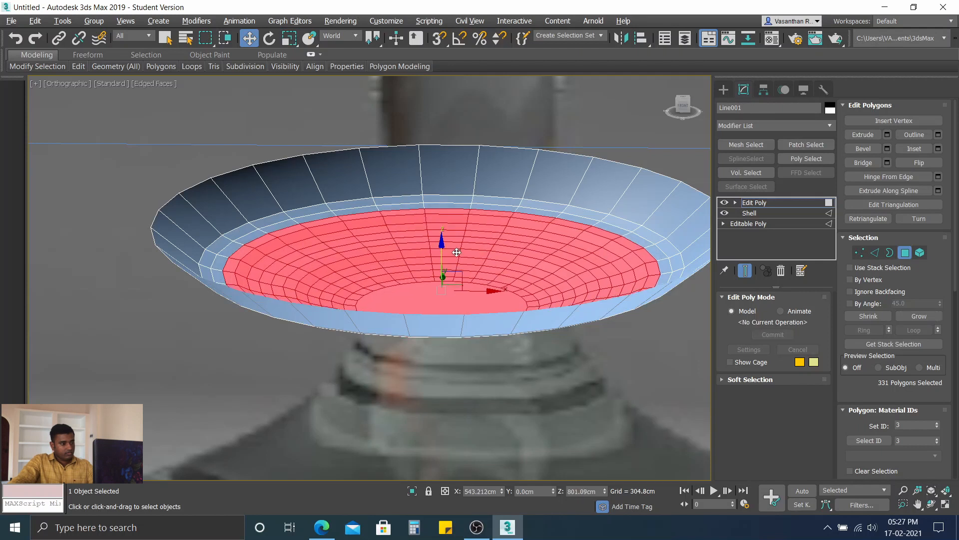
pyautogui.moveTo(441, 243); pyautogui.dragTo(442, 244)
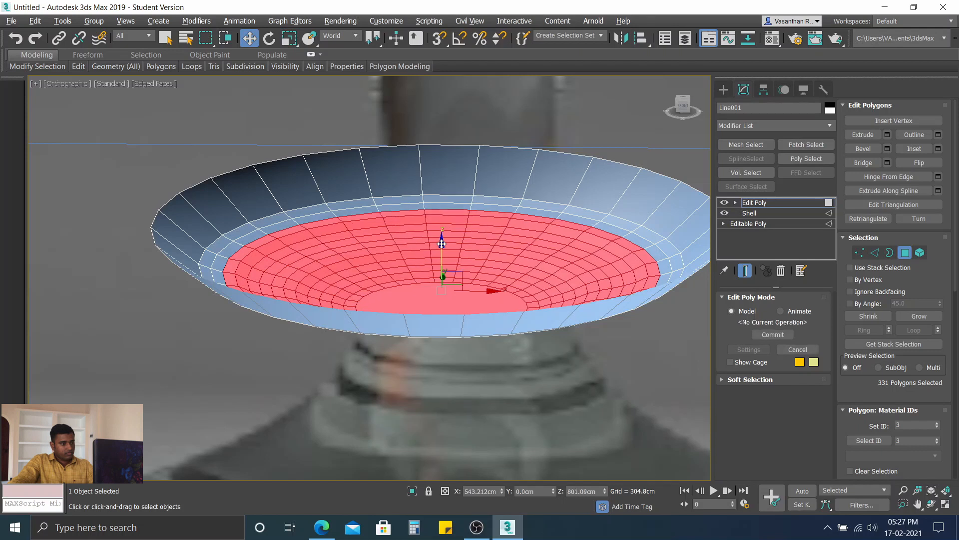
pyautogui.click(927, 314)
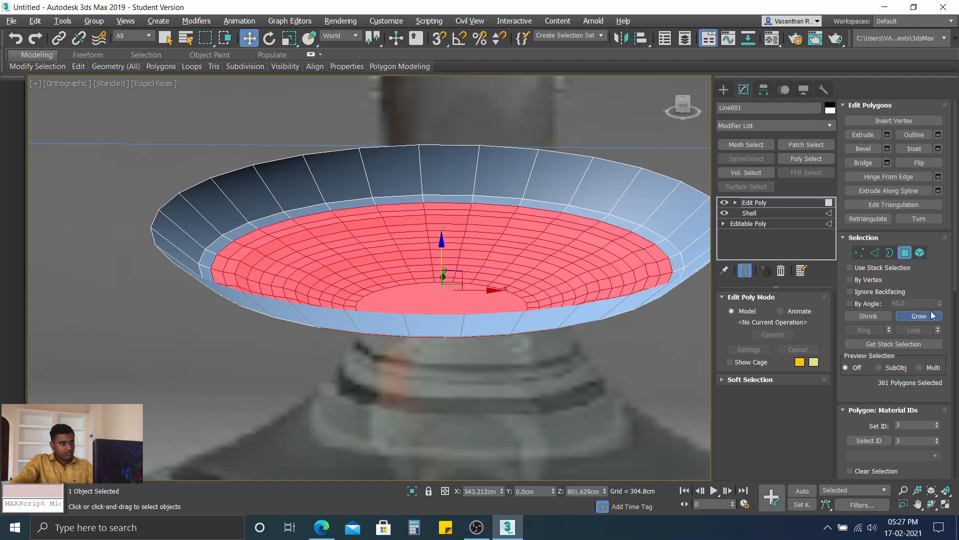
pyautogui.hotkey('ctrl', 'pagedown')
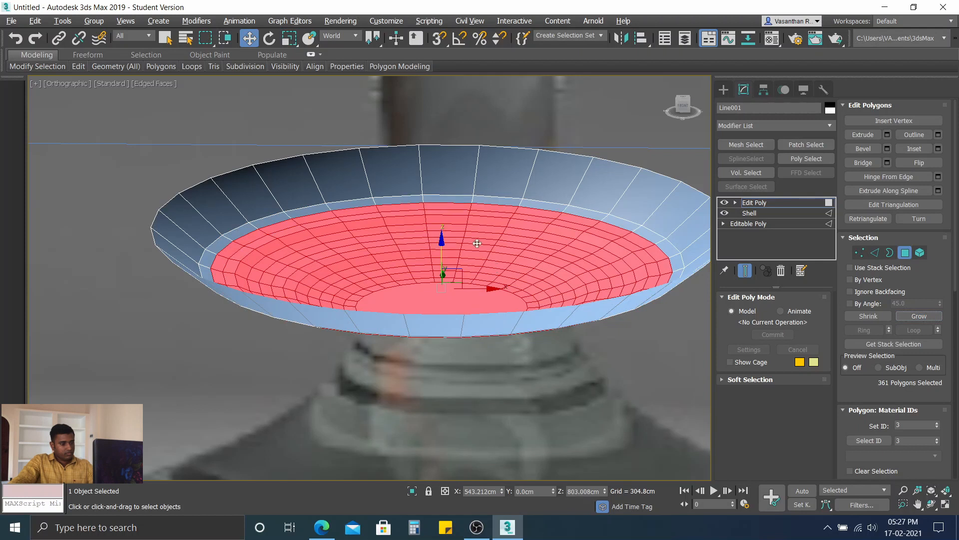
pyautogui.click(932, 319)
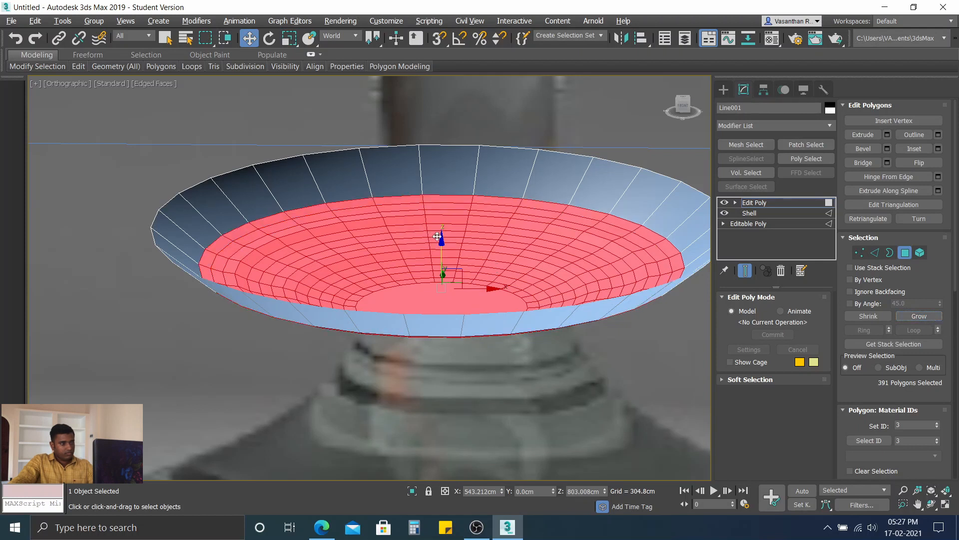
pyautogui.moveTo(441, 239); pyautogui.dragTo(442, 243)
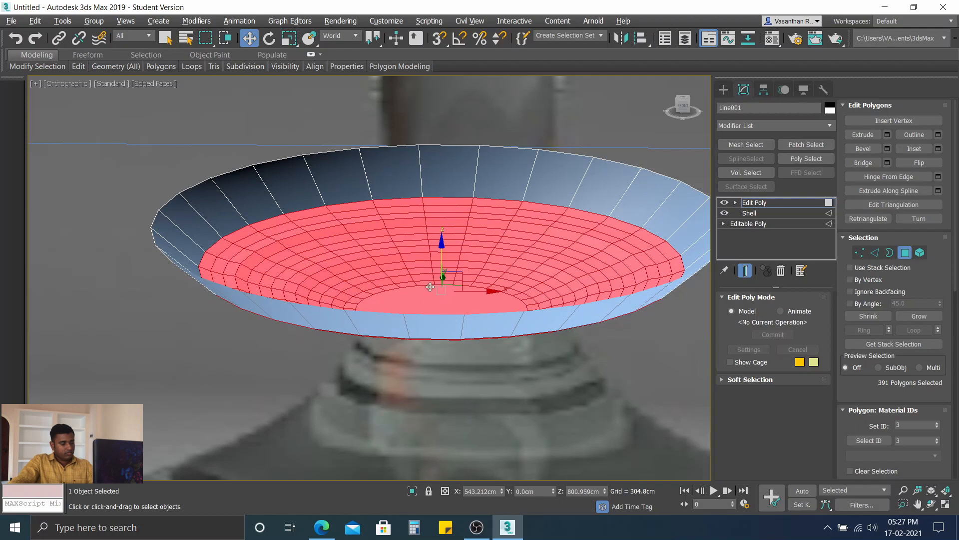
# Step: Compare the bowl's curved profile with the reference glass in the front view and clear the polygon selection
pyautogui.press('f')
pyautogui.scroll(6, 395, 240)
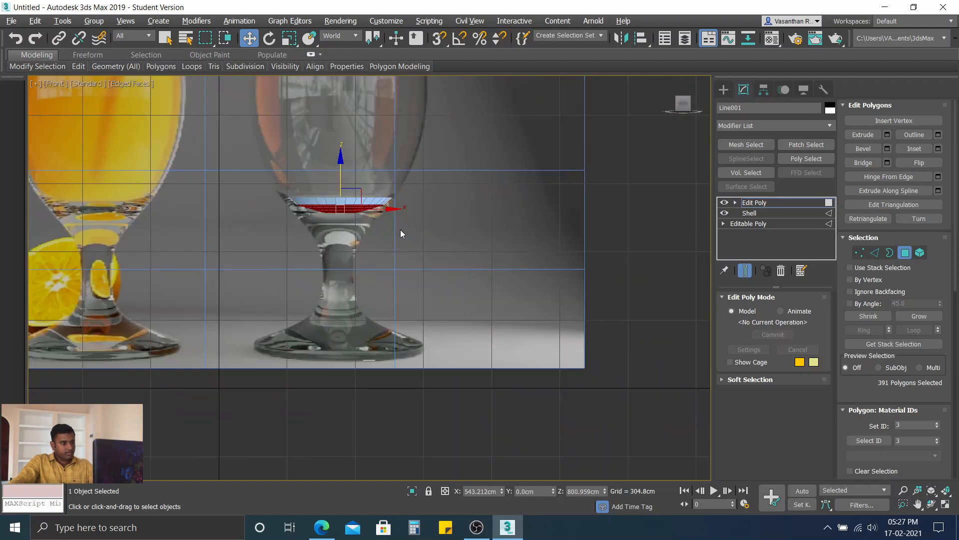
pyautogui.scroll(8, 340, 210)
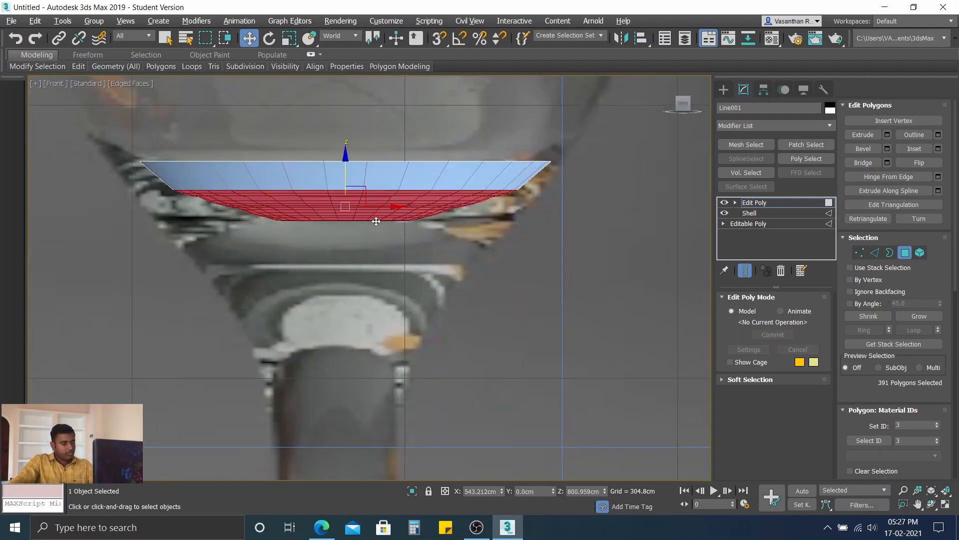
pyautogui.click(550, 256)
pyautogui.scroll(-5, 392, 238)
pyautogui.scroll(1, 362, 229)
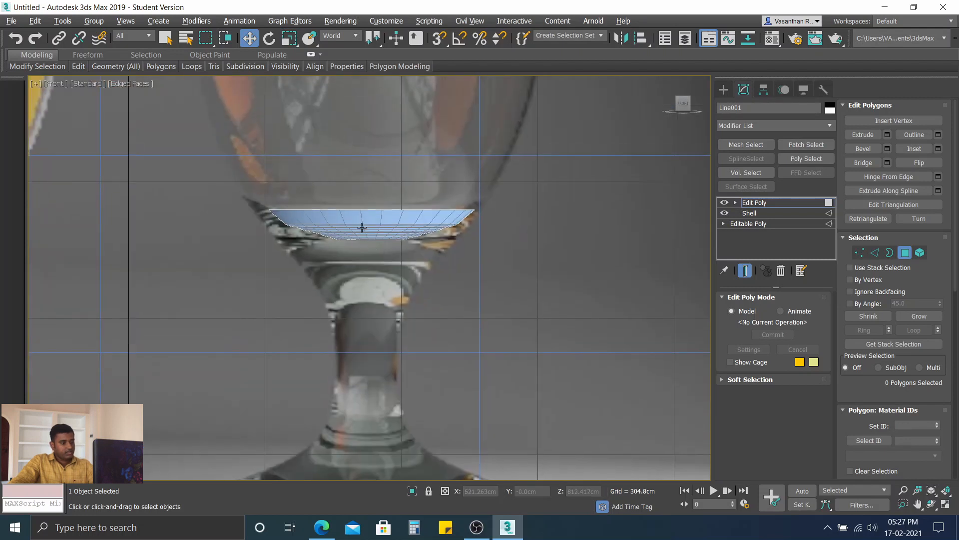
# Step: Unhide all polygons of the glass and examine the curved inner bottom from above
pyautogui.keyDown('alt'); pyautogui.moveTo(362, 227); pyautogui.dragTo(490, 260, button='middle'); pyautogui.keyUp('alt')
pyautogui.scroll(-3, 919, 242)
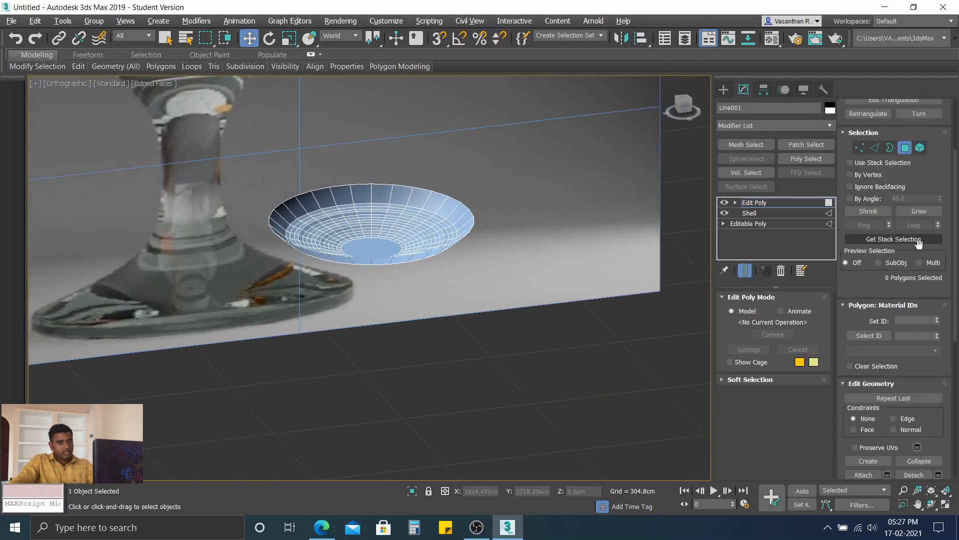
pyautogui.scroll(-3, 918, 255)
pyautogui.scroll(-10, 914, 290)
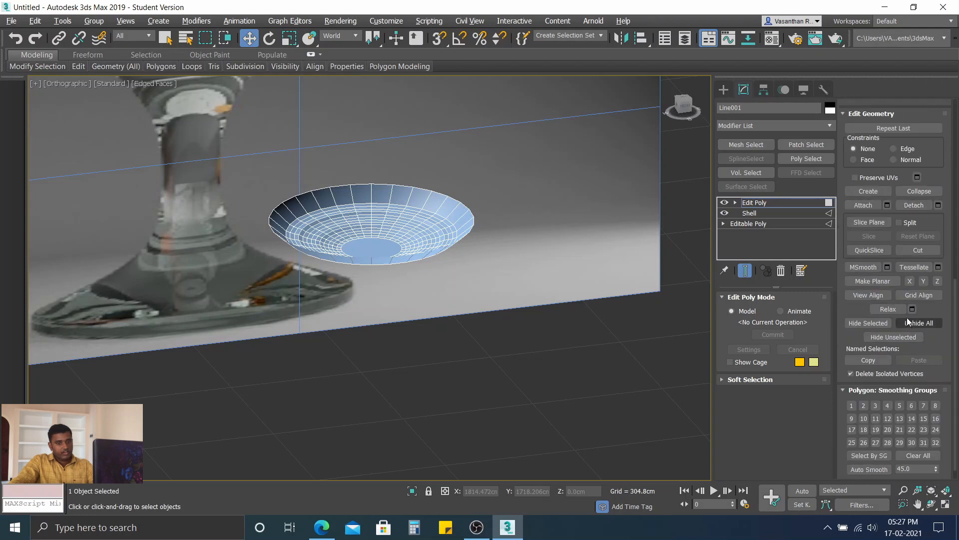
pyautogui.click(921, 307)
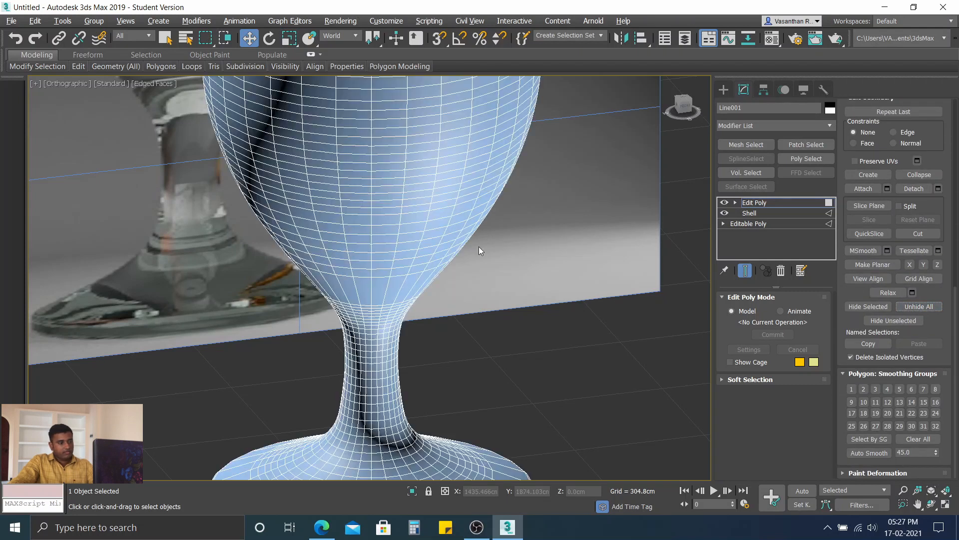
pyautogui.scroll(-4, 472, 245)
pyautogui.keyDown('alt'); pyautogui.moveTo(473, 245); pyautogui.dragTo(435, 242, button='middle'); pyautogui.keyUp('alt')
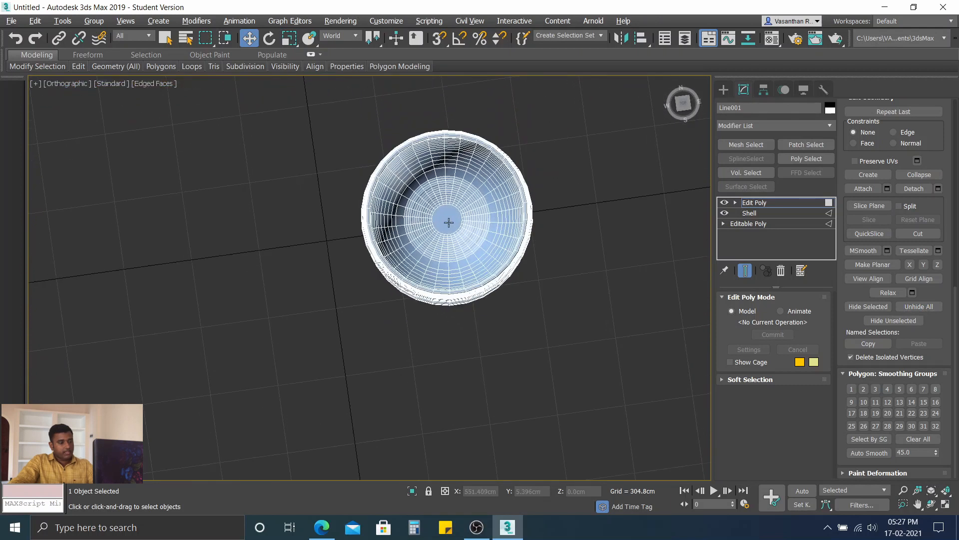
# Step: Select the central polygon at the glass's inner bottom
pyautogui.click(450, 222)
pyautogui.click(603, 248)
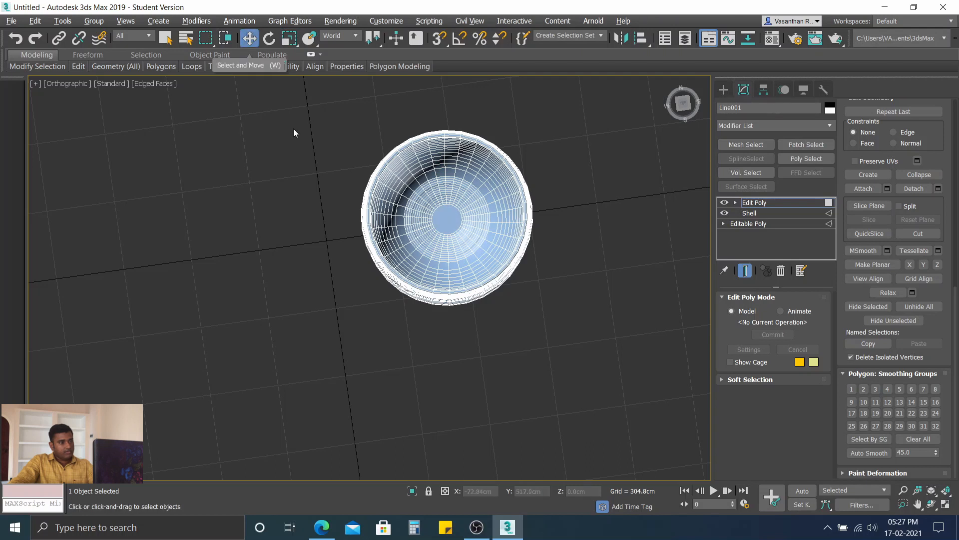
pyautogui.click(165, 38)
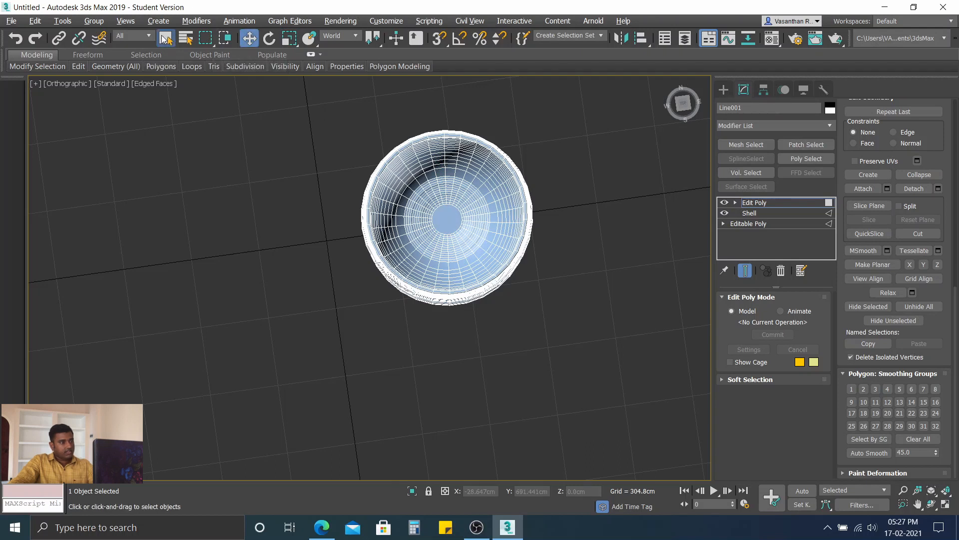
pyautogui.scroll(10, 884, 189)
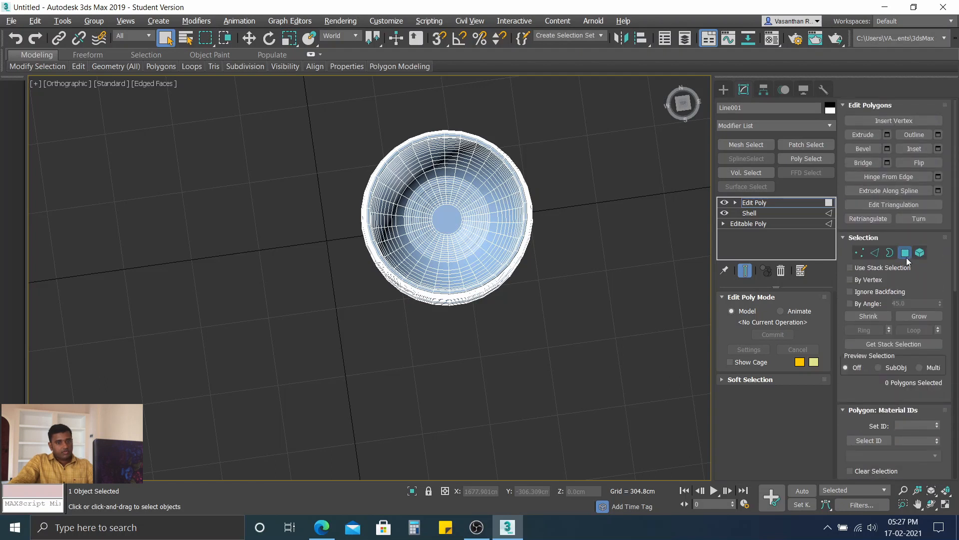
pyautogui.click(447, 221)
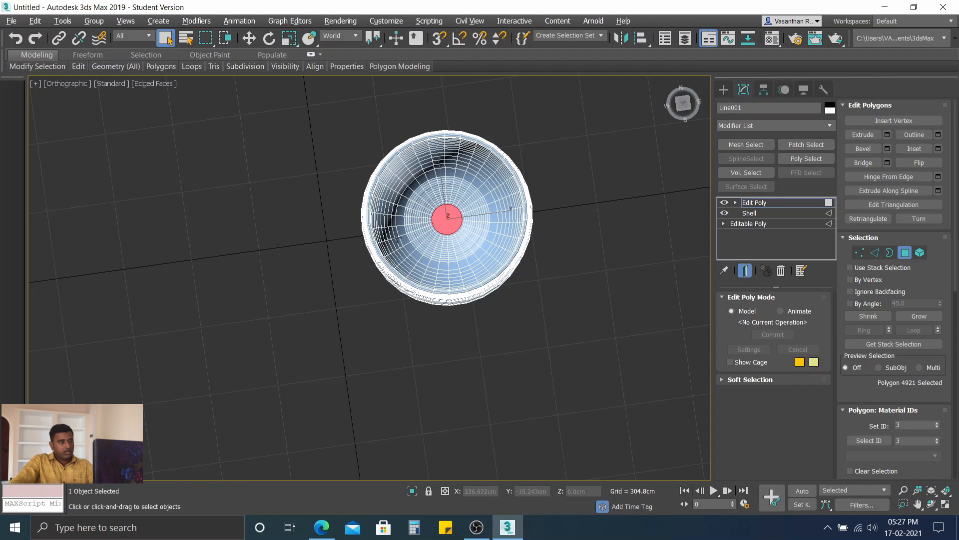
# Step: Show the glass from the front with Wireframe Override turned on
pyautogui.press('f')
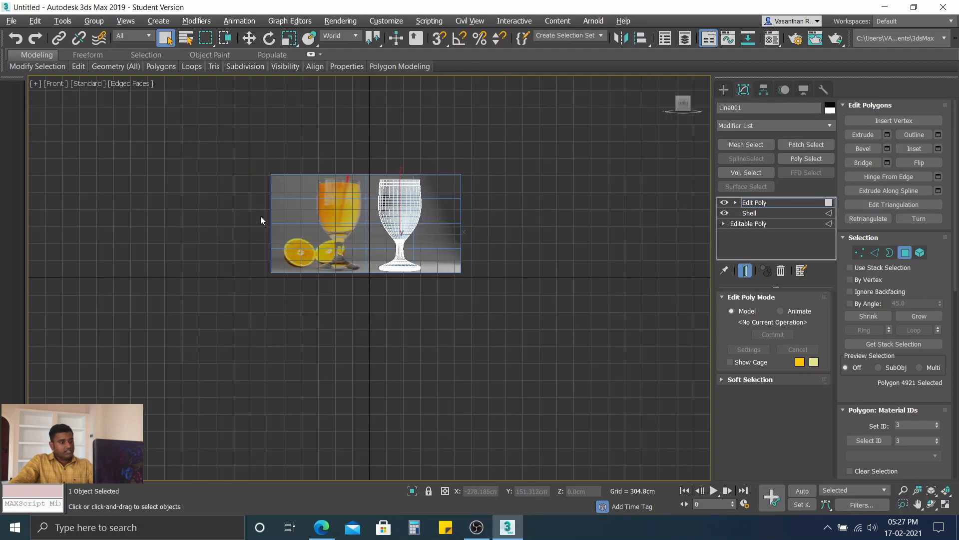
pyautogui.scroll(2, 451, 209)
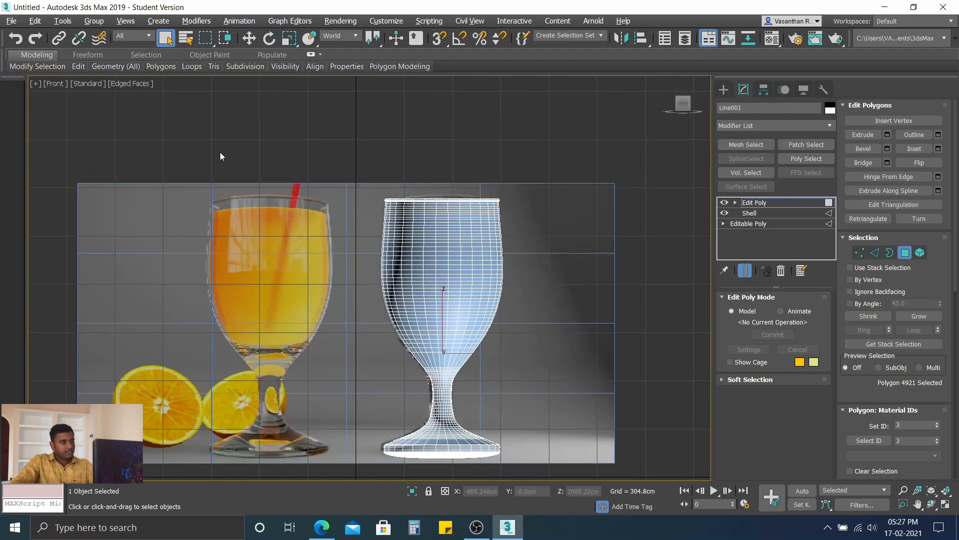
pyautogui.click(115, 82)
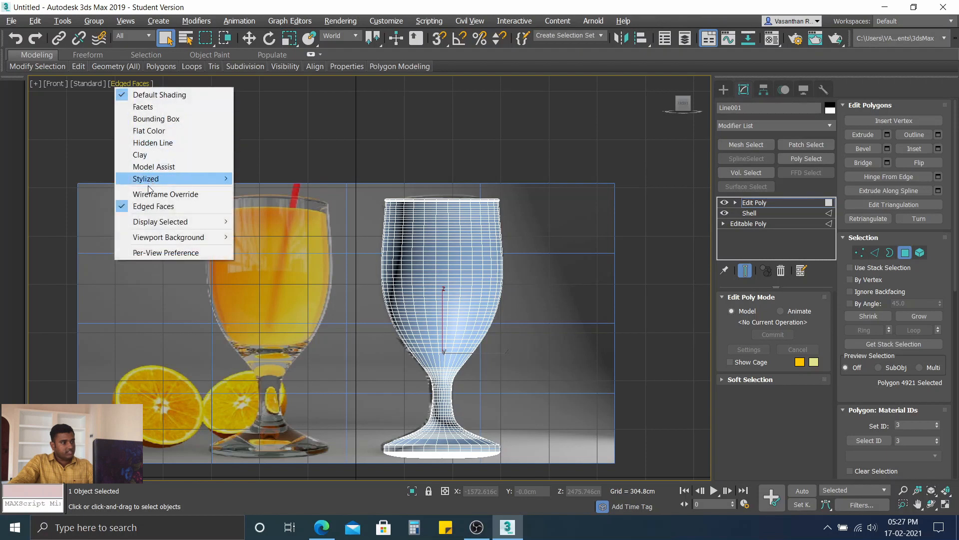
pyautogui.click(170, 195)
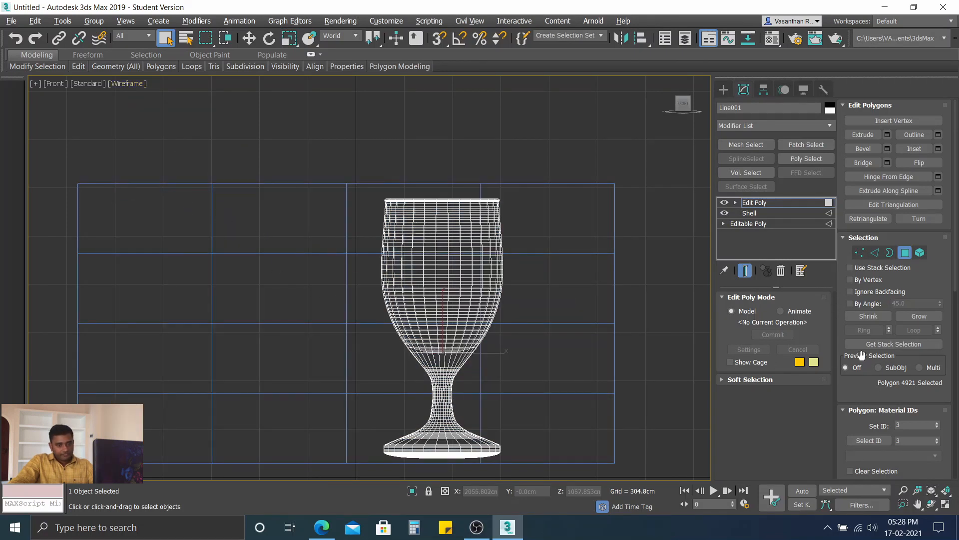
# Step: Grow the selection ring by ring from the inner bottom up the inner wall to a little below the rim
pyautogui.click(919, 316)
pyautogui.click(920, 316)
pyautogui.click(919, 316)
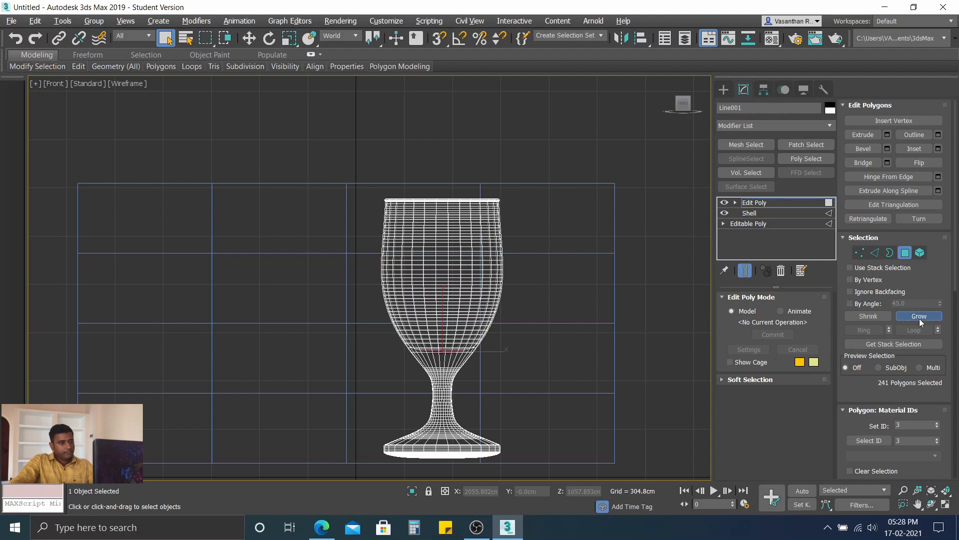
pyautogui.click(920, 319)
pyautogui.click(920, 319)
pyautogui.click(920, 319)
pyautogui.click(919, 319)
pyautogui.click(919, 319)
pyautogui.click(919, 318)
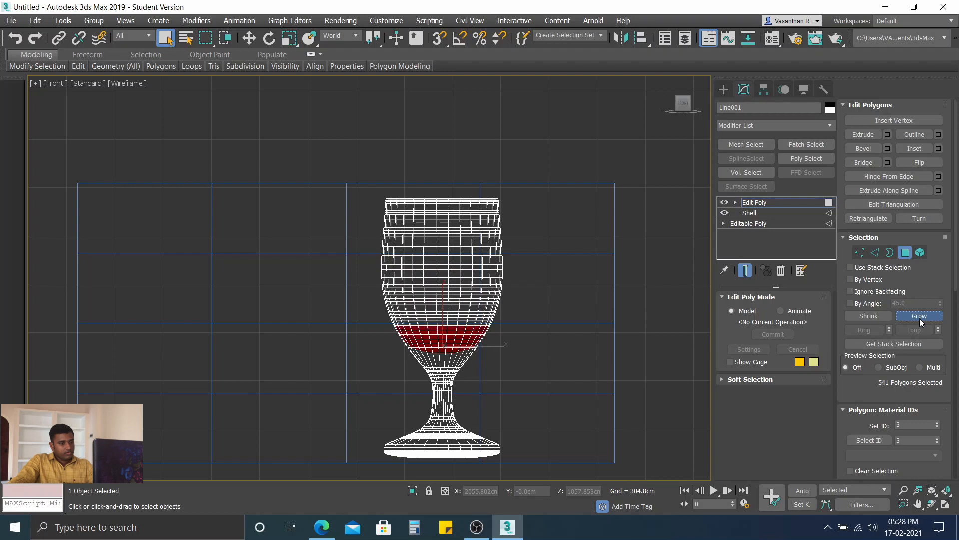
pyautogui.click(920, 316)
pyautogui.click(920, 316)
pyautogui.click(920, 316)
pyautogui.click(920, 316)
pyautogui.click(919, 316)
pyautogui.click(919, 316)
pyautogui.click(919, 316)
pyautogui.click(919, 316)
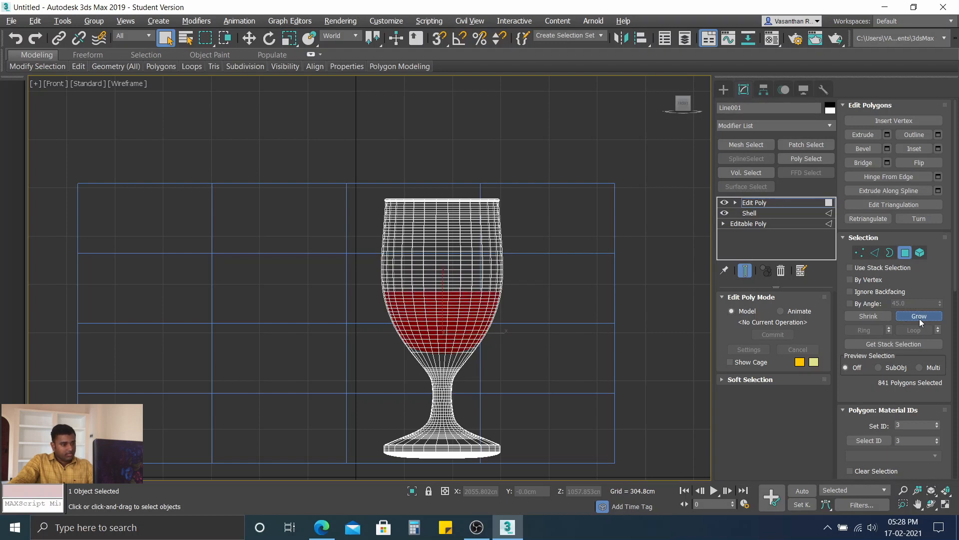
pyautogui.click(920, 317)
pyautogui.click(919, 317)
pyautogui.click(920, 316)
pyautogui.click(919, 316)
pyautogui.click(920, 316)
pyautogui.click(919, 316)
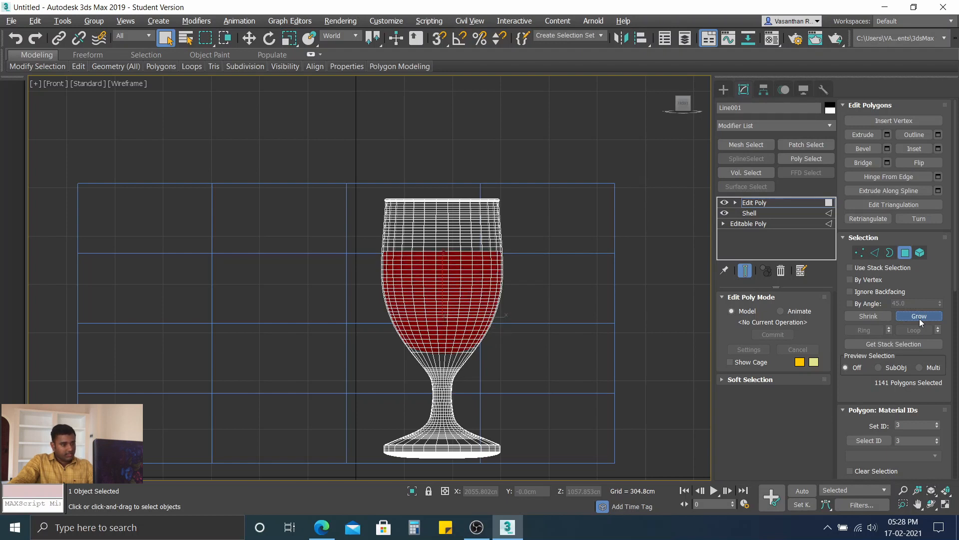
pyautogui.click(920, 317)
pyautogui.click(920, 317)
pyautogui.click(919, 317)
pyautogui.click(919, 317)
pyautogui.click(920, 317)
pyautogui.click(919, 317)
pyautogui.click(919, 316)
pyautogui.click(919, 317)
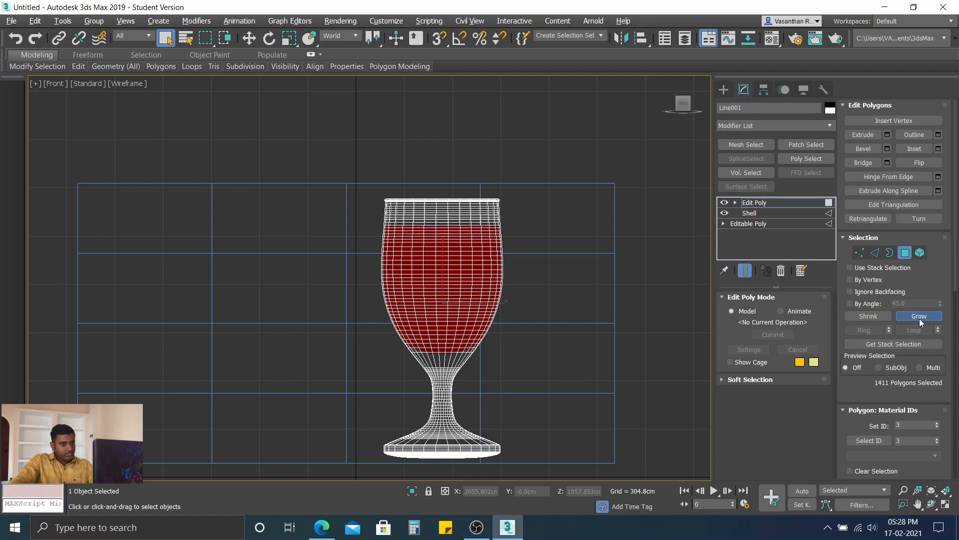
pyautogui.click(920, 319)
pyautogui.click(919, 318)
pyautogui.click(919, 318)
pyautogui.click(920, 319)
pyautogui.click(920, 319)
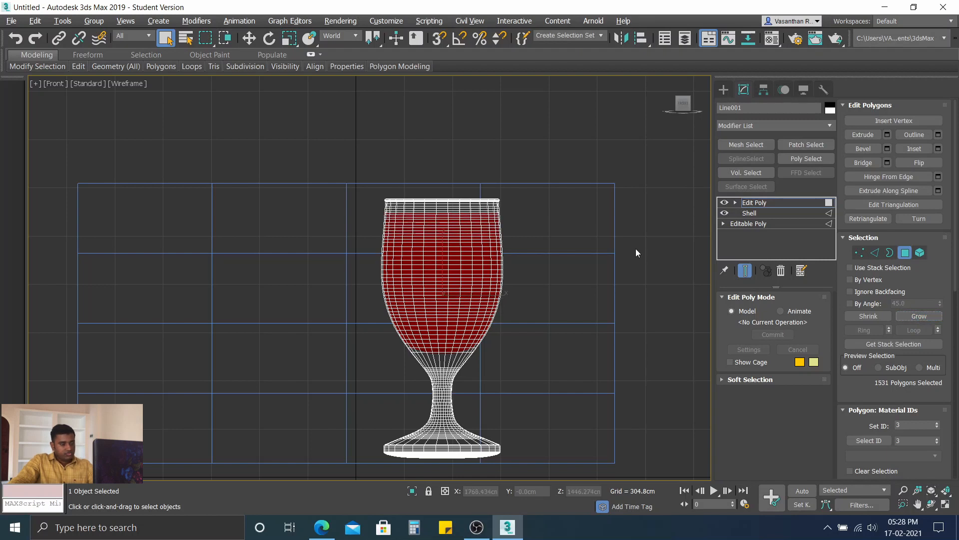
# Step: Try to extend the inner-wall selection up to the glass's rim
pyautogui.scroll(5, 636, 247)
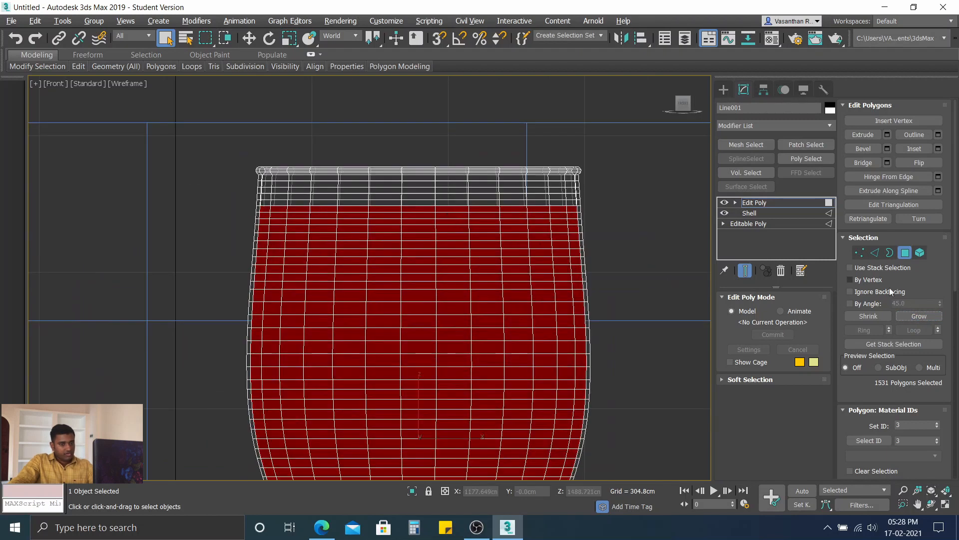
pyautogui.click(931, 318)
pyautogui.click(932, 318)
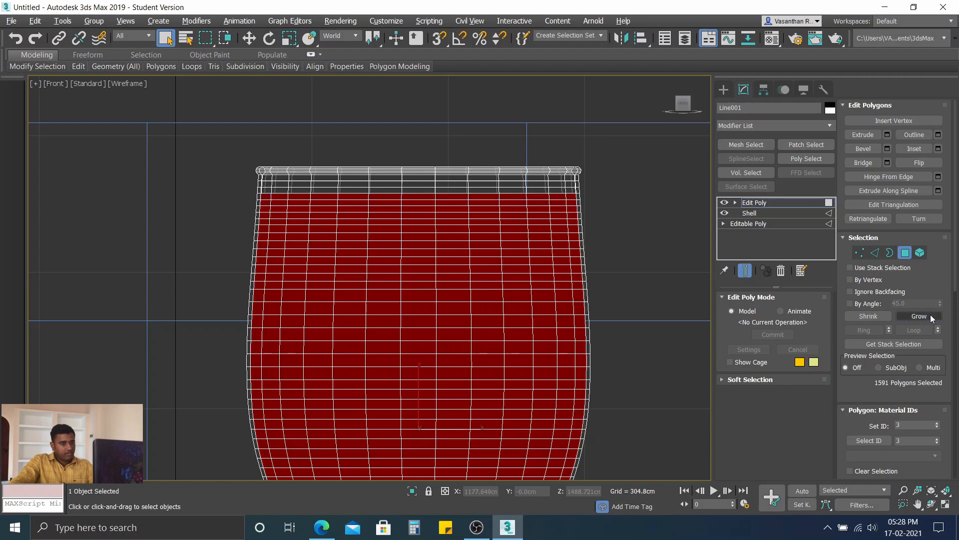
pyautogui.click(932, 318)
pyautogui.click(931, 318)
pyautogui.click(932, 318)
pyautogui.click(932, 318)
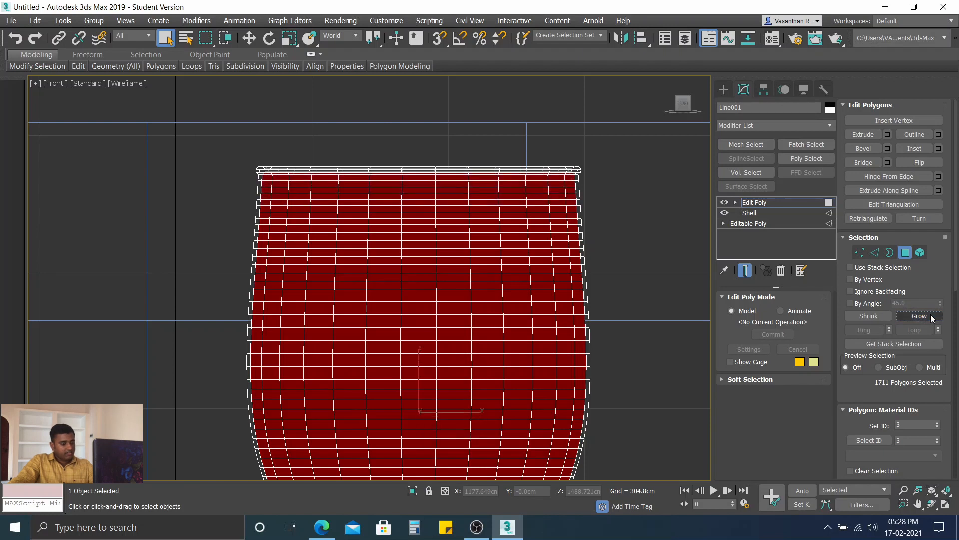
# Step: Undo the last selection extensions toward the rim
pyautogui.hotkey('ctrl', 'z')
pyautogui.hotkey('ctrl', 'z')
pyautogui.hotkey('ctrl', 'z')
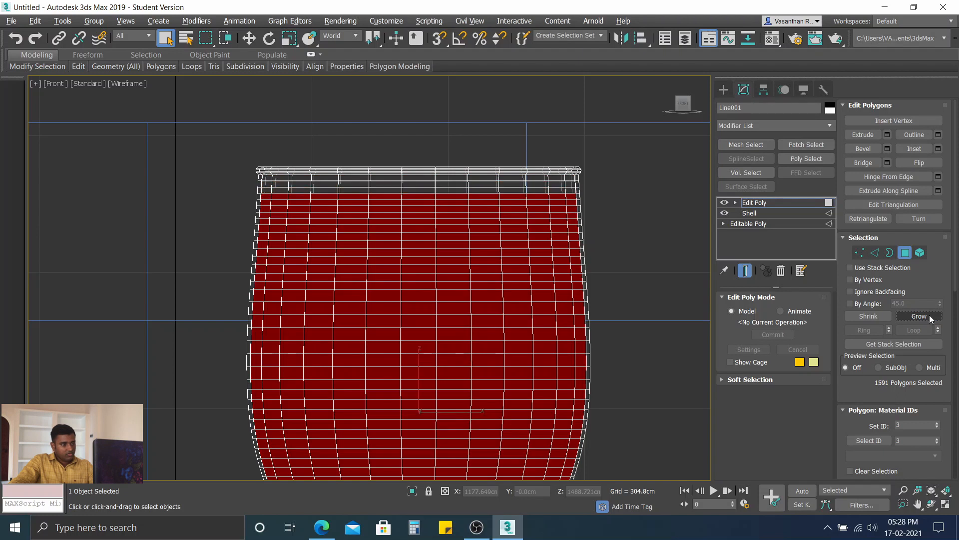
pyautogui.hotkey('ctrl', 'z')
pyautogui.scroll(-3, 565, 278)
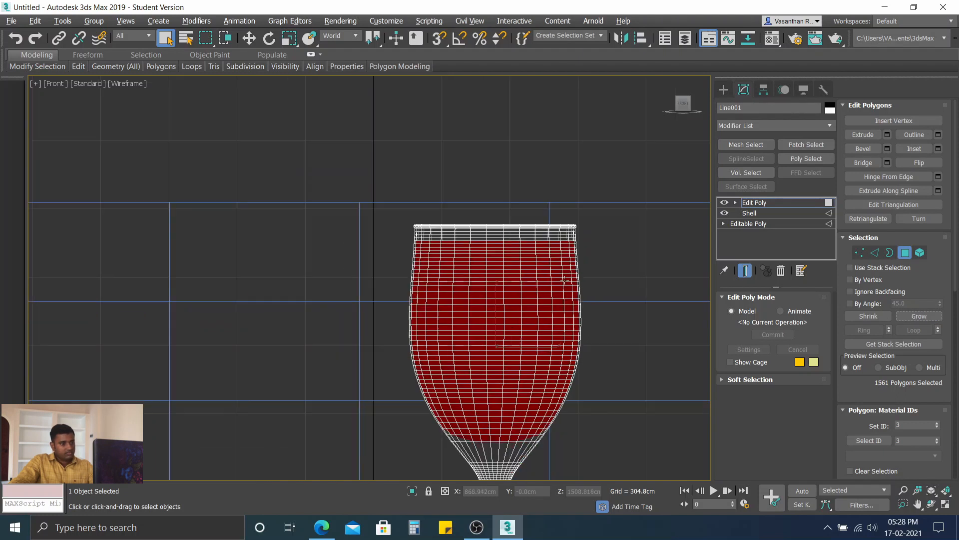
# Step: Hide all unselected polygons so only the inner bowl surface remains, and clear the polygon selection
pyautogui.moveTo(532, 281); pyautogui.dragTo(489, 238, button='middle')
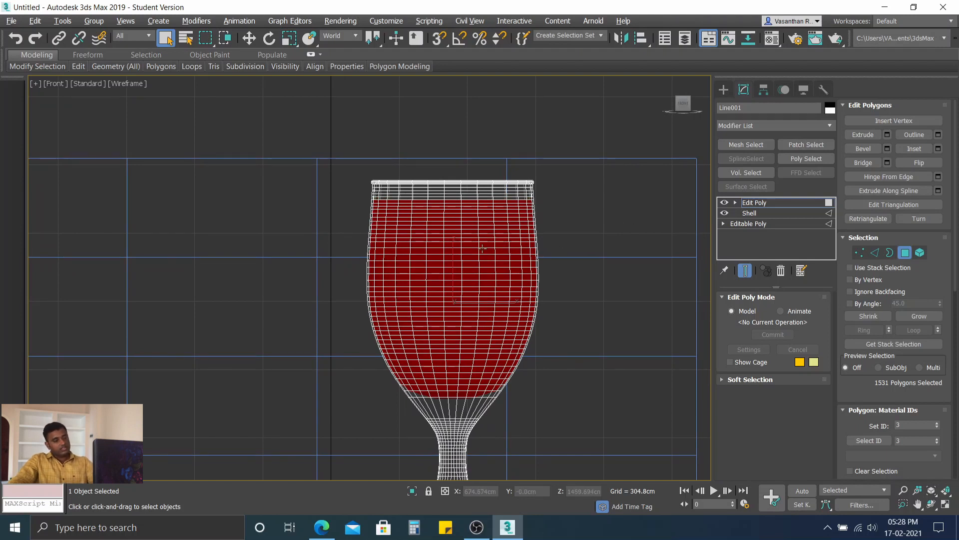
pyautogui.keyDown('alt'); pyautogui.moveTo(505, 237); pyautogui.dragTo(456, 273, button='middle'); pyautogui.keyUp('alt')
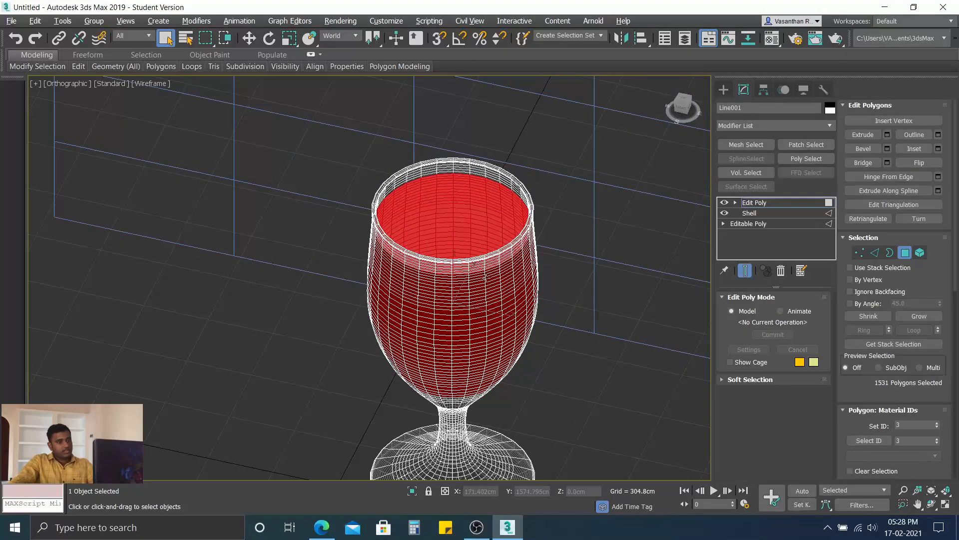
pyautogui.scroll(-3, 892, 323)
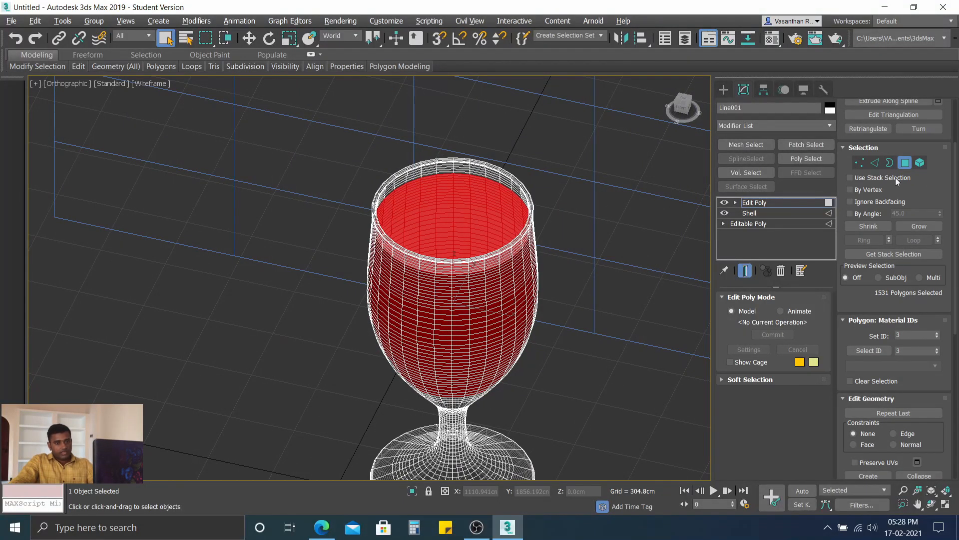
pyautogui.scroll(-2, 914, 288)
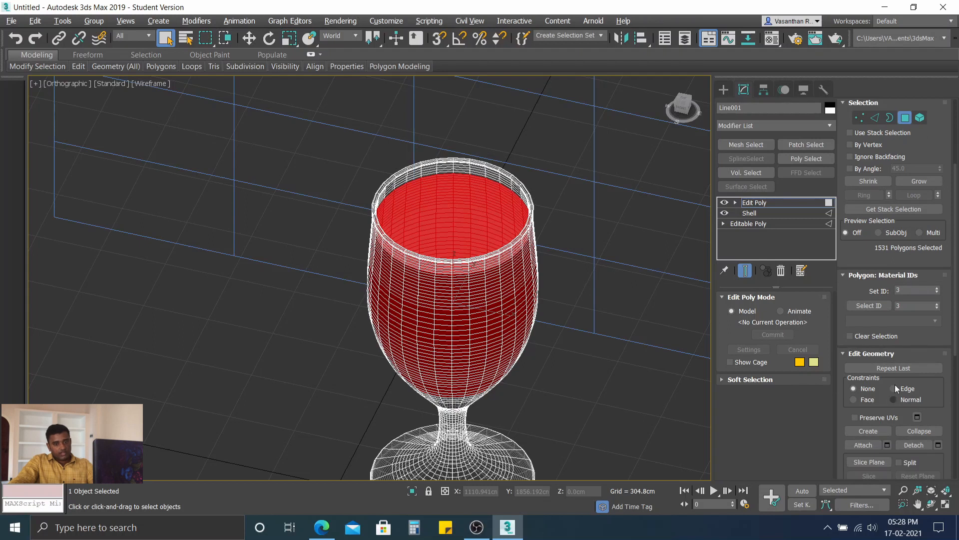
pyautogui.scroll(-6, 894, 385)
pyautogui.scroll(-3, 903, 300)
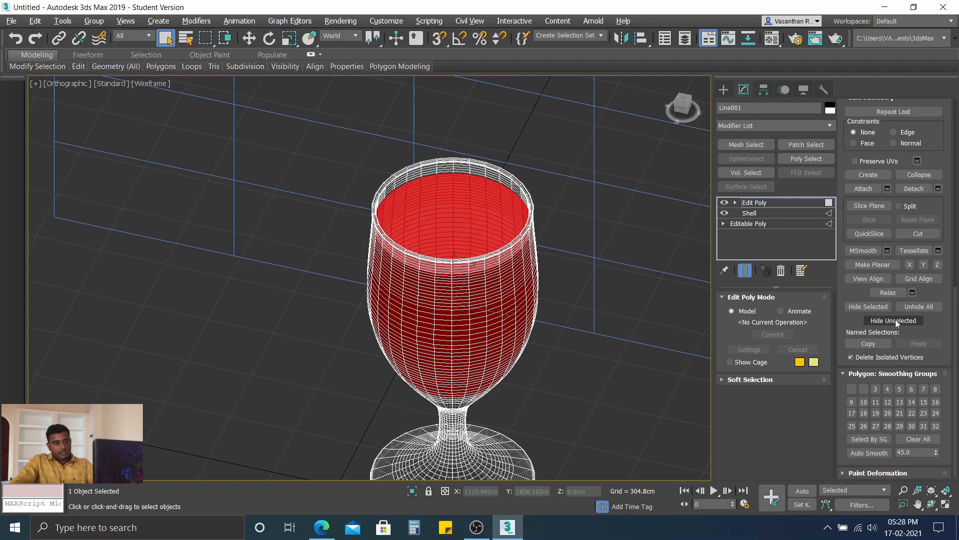
pyautogui.click(894, 321)
pyautogui.scroll(2, 446, 269)
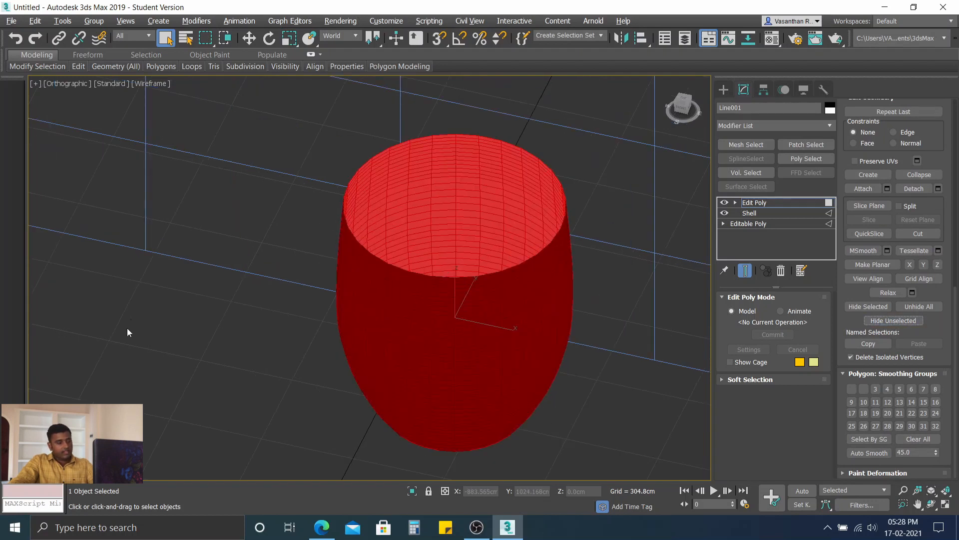
pyautogui.click(181, 350)
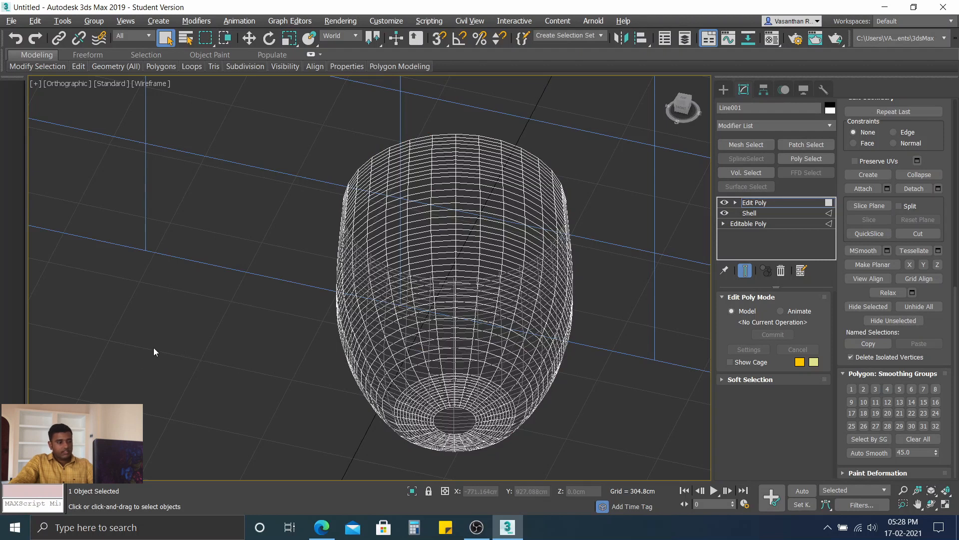
# Step: Set the viewport to Default Shading and inspect the isolated inner surface's open top
pyautogui.click(155, 85)
pyautogui.click(200, 94)
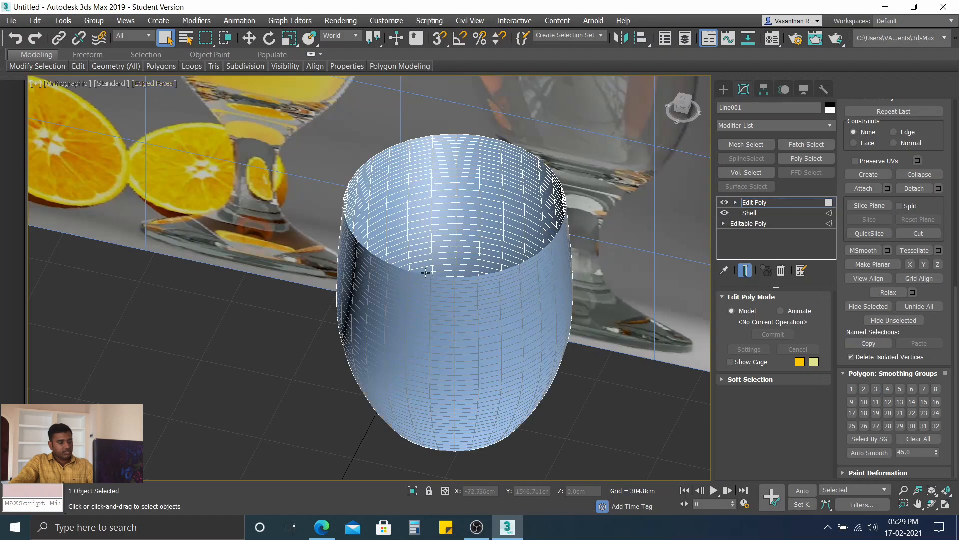
pyautogui.scroll(-3, 425, 273)
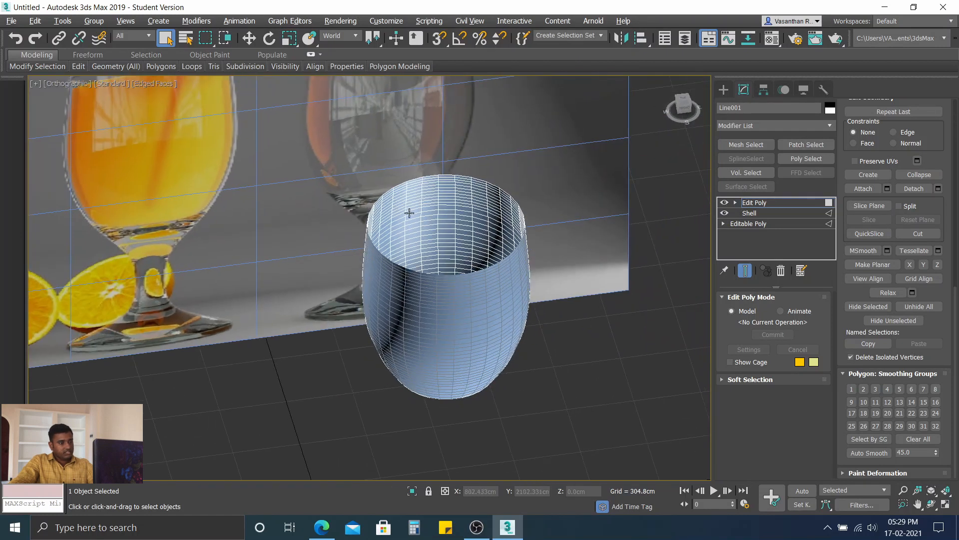
pyautogui.scroll(3, 410, 213)
pyautogui.scroll(10, 886, 190)
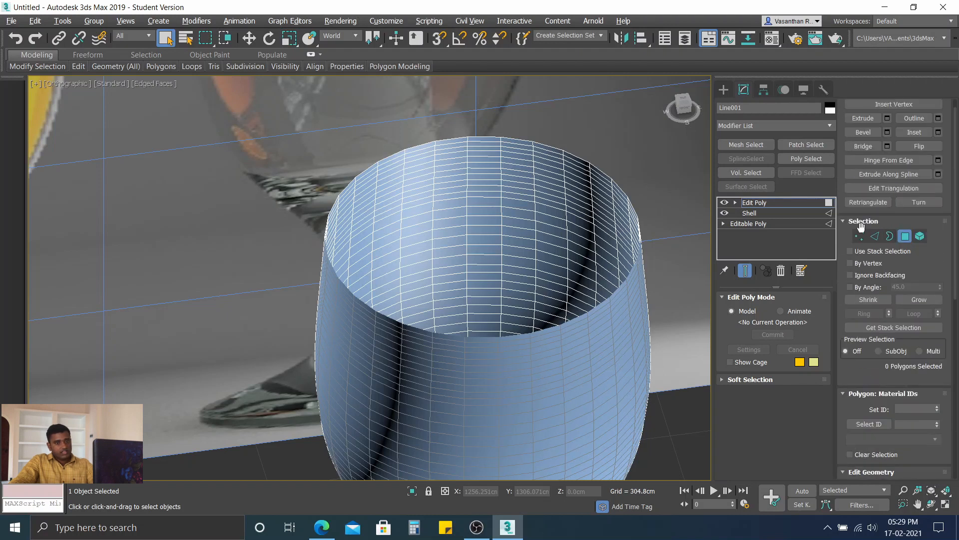
# Step: Switch to border level and examine the inner surface's open top edge and curved bottom
pyautogui.click(890, 237)
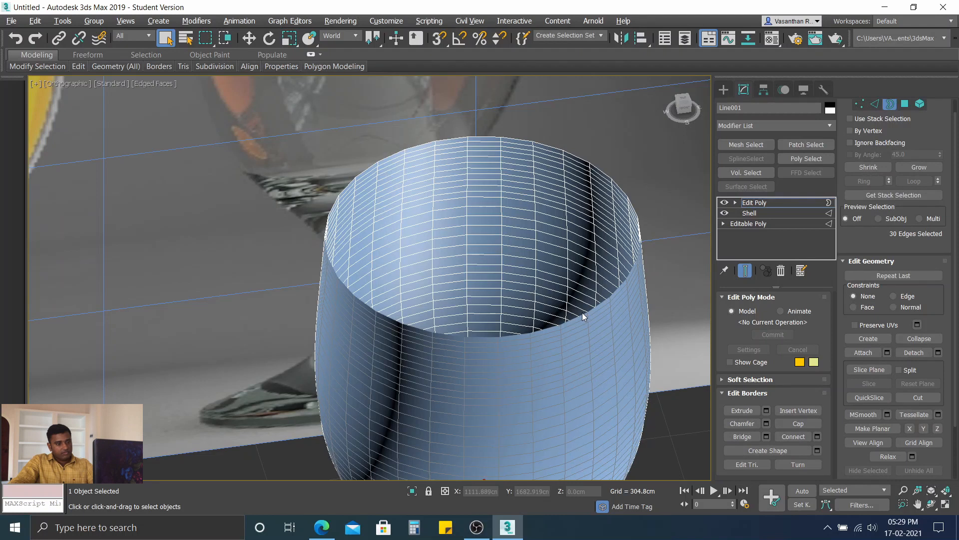
pyautogui.scroll(3, 582, 313)
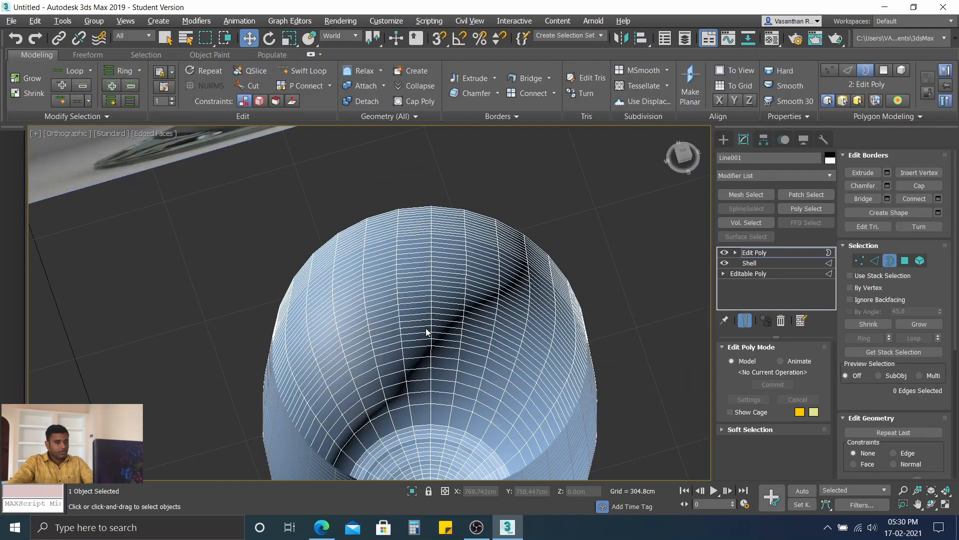
pyautogui.moveTo(419, 318); pyautogui.dragTo(418, 274, button='middle')
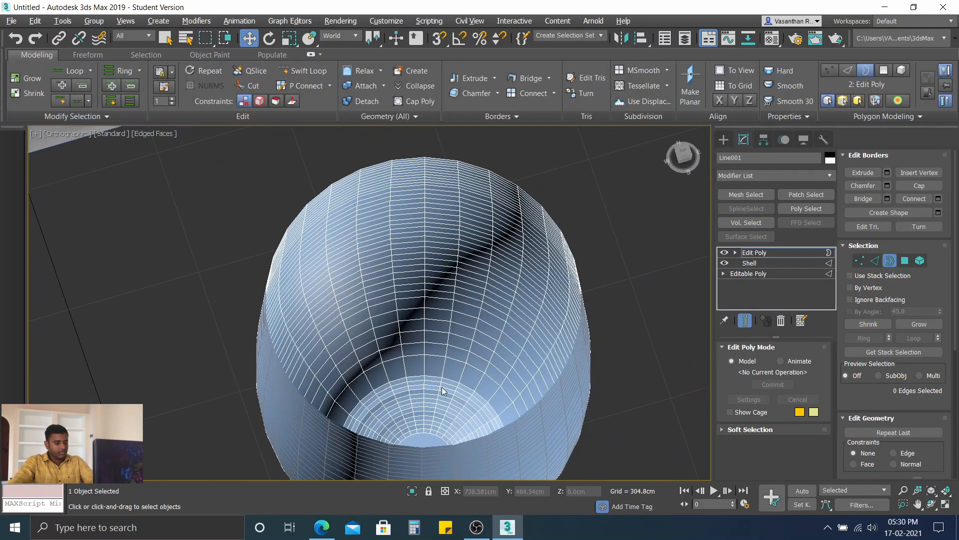
pyautogui.keyDown('alt'); pyautogui.moveTo(433, 371); pyautogui.dragTo(428, 329, button='middle'); pyautogui.keyUp('alt')
pyautogui.scroll(-4, 428, 324)
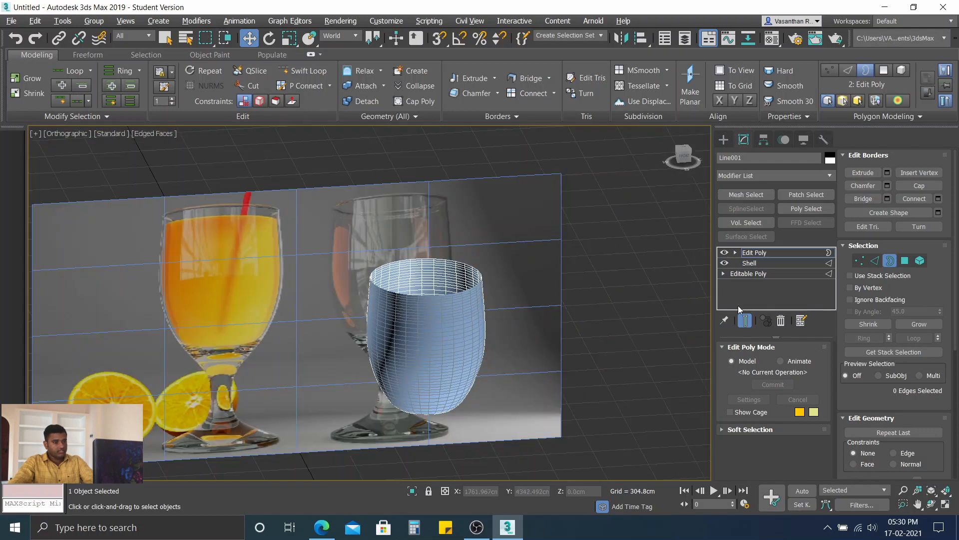
# Step: Select all polygons of the isolated inner bowl surface, flip their normals to face outward, and clear the selection
pyautogui.click(905, 262)
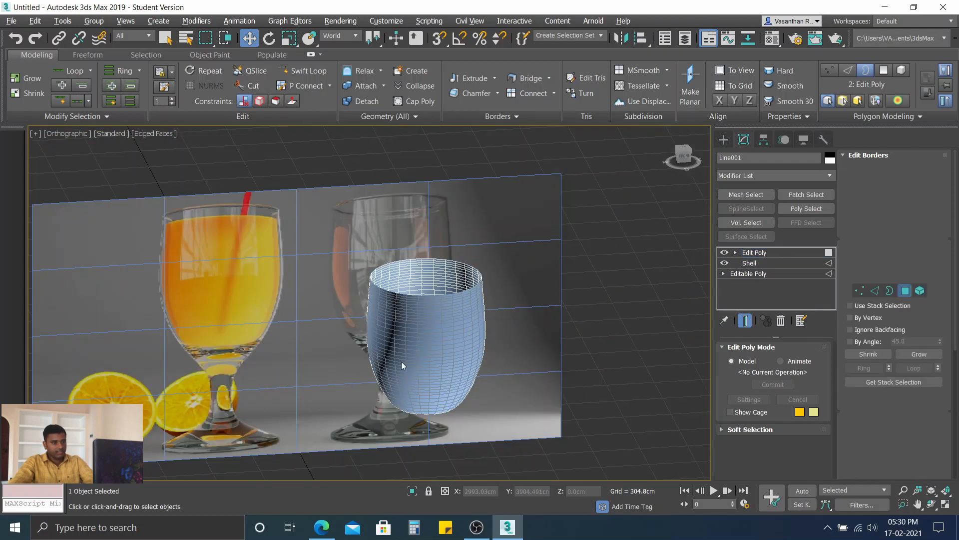
pyautogui.moveTo(484, 400); pyautogui.dragTo(355, 251)
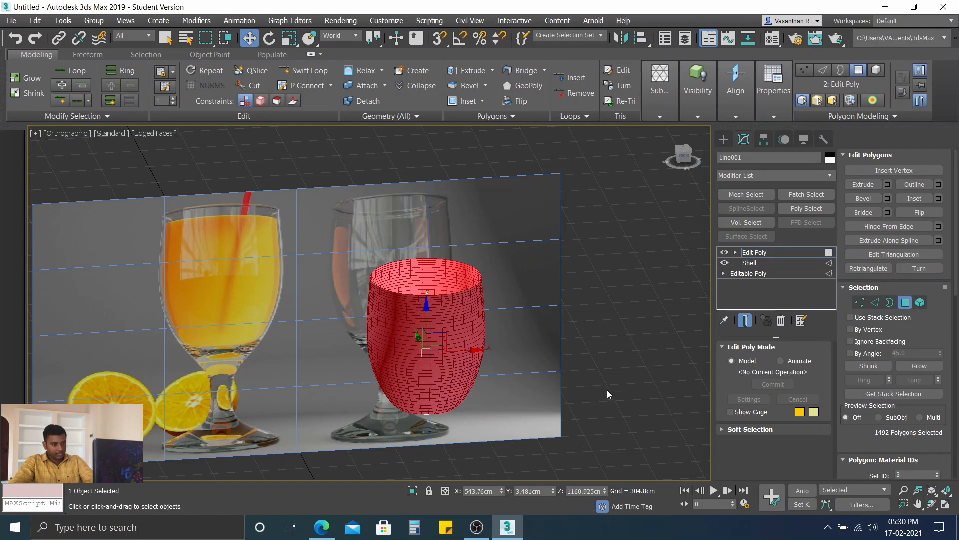
pyautogui.keyDown('alt'); pyautogui.moveTo(459, 339); pyautogui.dragTo(467, 371, button='middle'); pyautogui.keyUp('alt')
pyautogui.scroll(4, 439, 346)
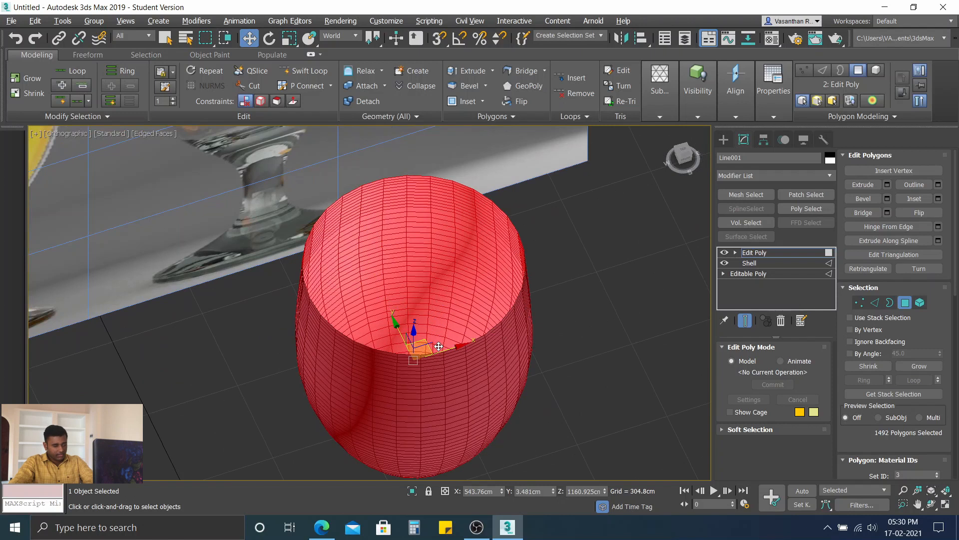
pyautogui.keyDown('alt'); pyautogui.moveTo(484, 345); pyautogui.dragTo(483, 338, button='middle'); pyautogui.keyUp('alt')
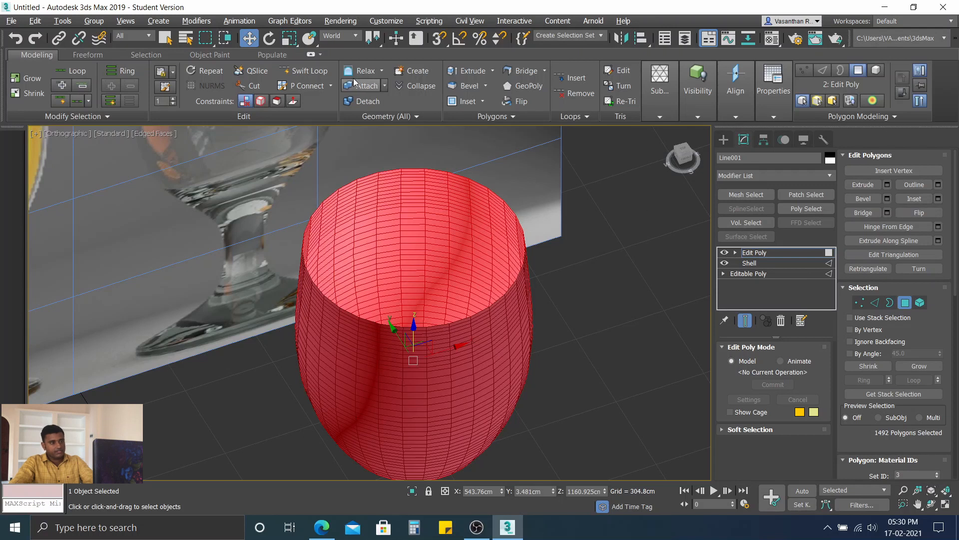
pyautogui.click(923, 211)
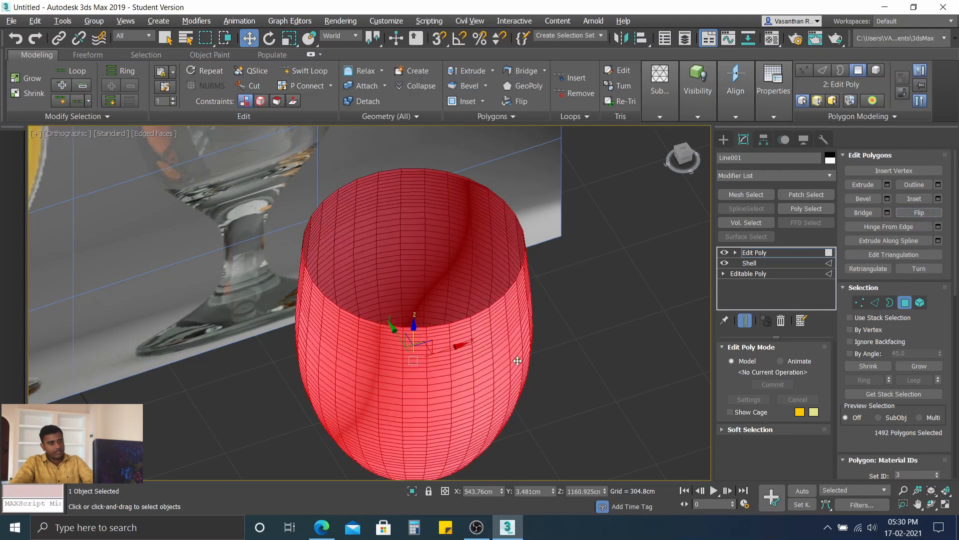
pyautogui.keyDown('alt'); pyautogui.moveTo(518, 360); pyautogui.dragTo(509, 280, button='middle'); pyautogui.keyUp('alt')
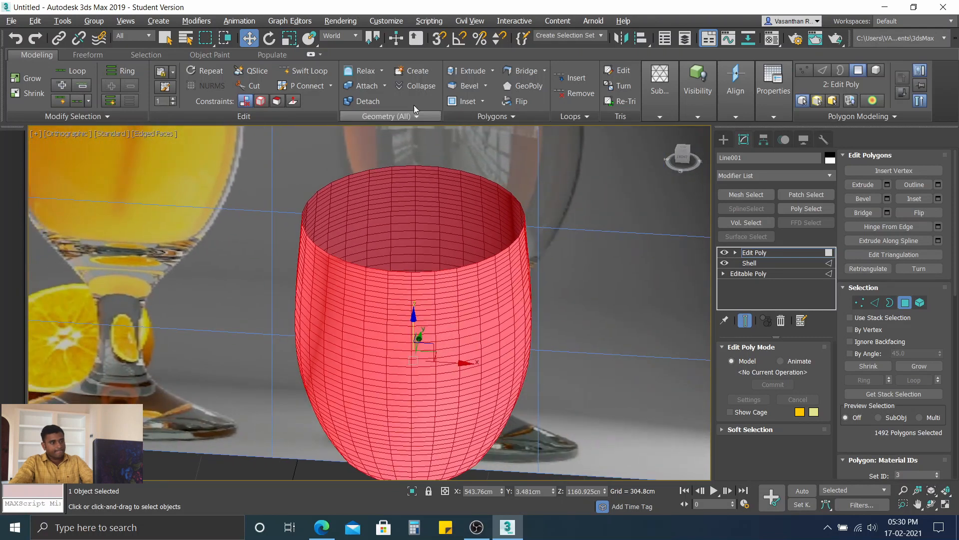
pyautogui.click(233, 381)
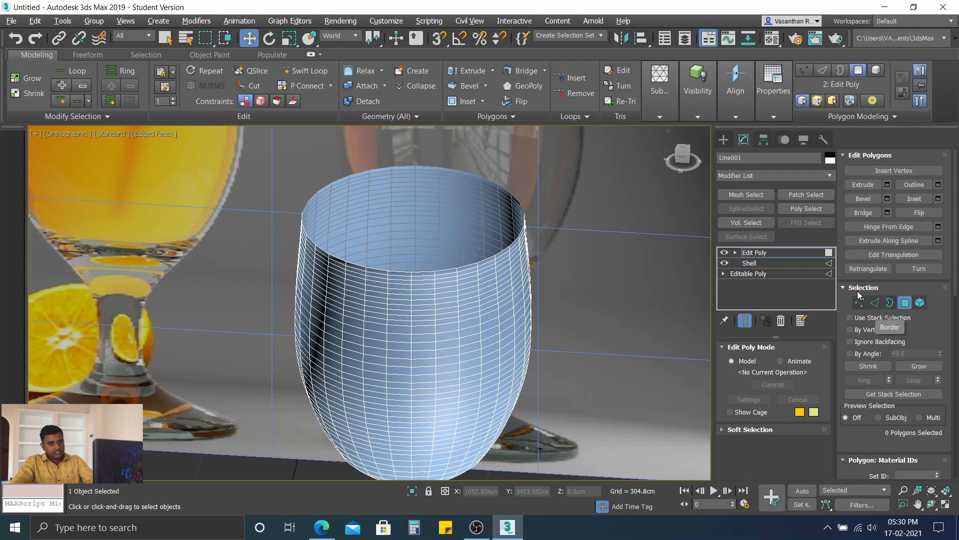
# Step: Select the open top border of the inner surface and close it with Cap Poly
pyautogui.click(890, 303)
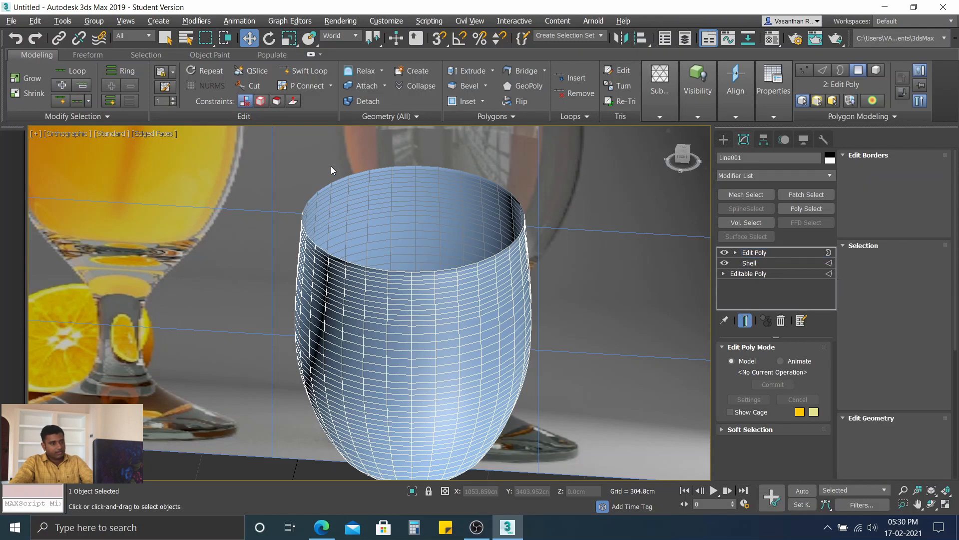
pyautogui.scroll(5, 353, 200)
pyautogui.click(294, 316)
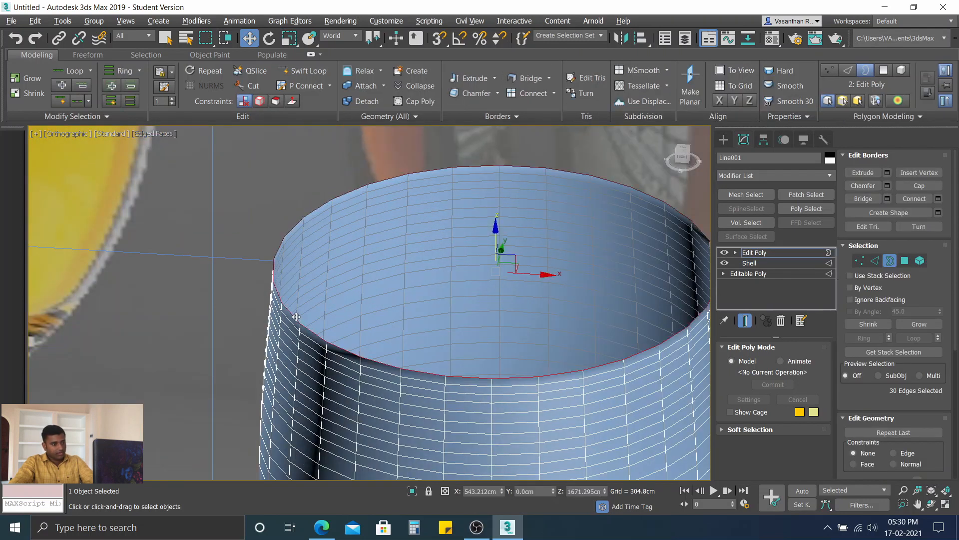
pyautogui.click(415, 102)
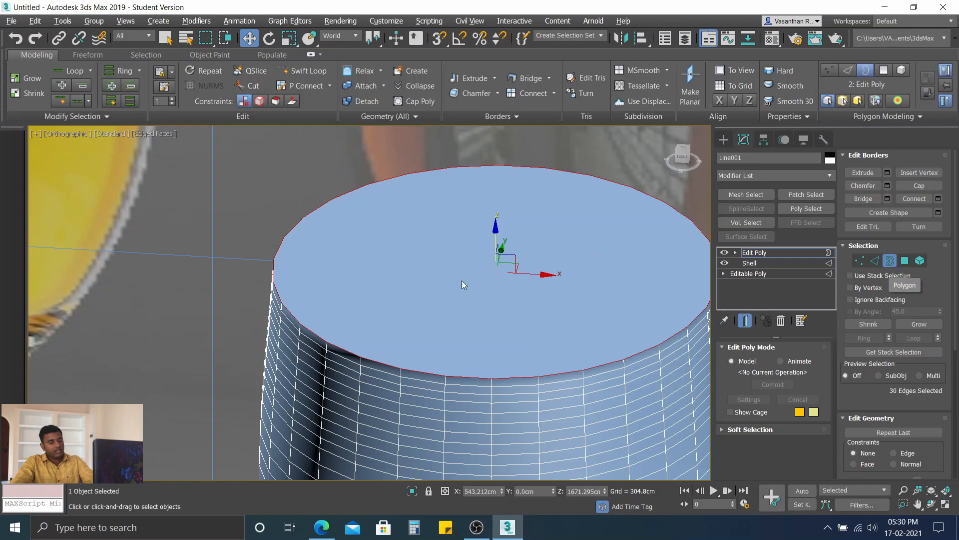
# Step: Inspect the capped top and select the new cap polygon at polygon level
pyautogui.scroll(-5, 561, 359)
pyautogui.keyDown('alt'); pyautogui.moveTo(561, 359); pyautogui.dragTo(503, 264, button='middle'); pyautogui.keyUp('alt')
pyautogui.scroll(4, 570, 425)
pyautogui.scroll(2, 495, 336)
pyautogui.scroll(-2, 490, 348)
pyautogui.moveTo(443, 289); pyautogui.dragTo(492, 451, button='middle')
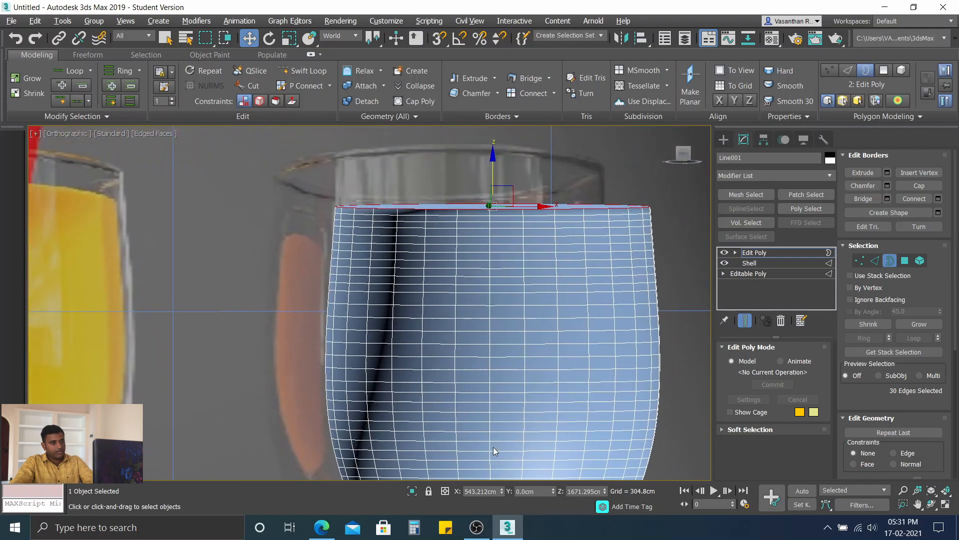
pyautogui.keyDown('alt'); pyautogui.moveTo(482, 224); pyautogui.dragTo(487, 285, button='middle'); pyautogui.keyUp('alt')
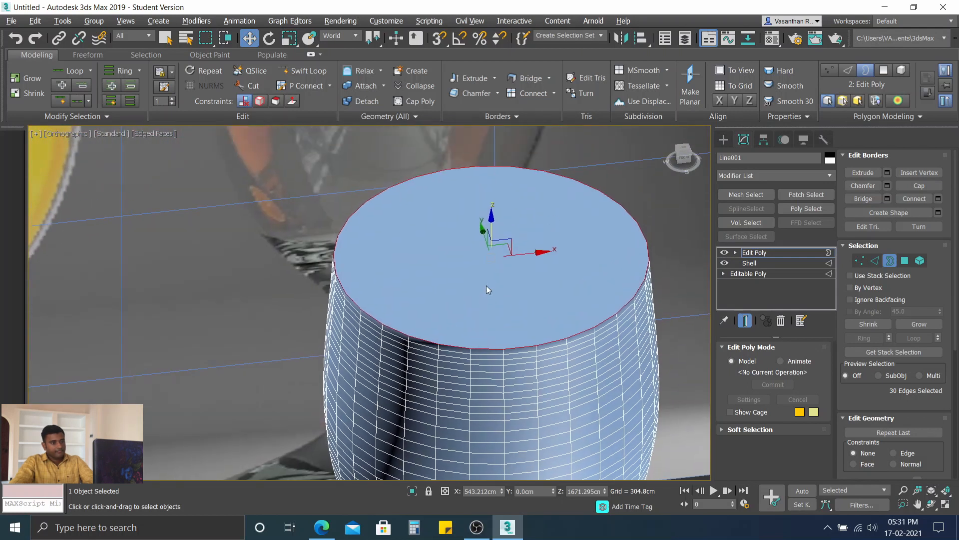
pyautogui.click(310, 55)
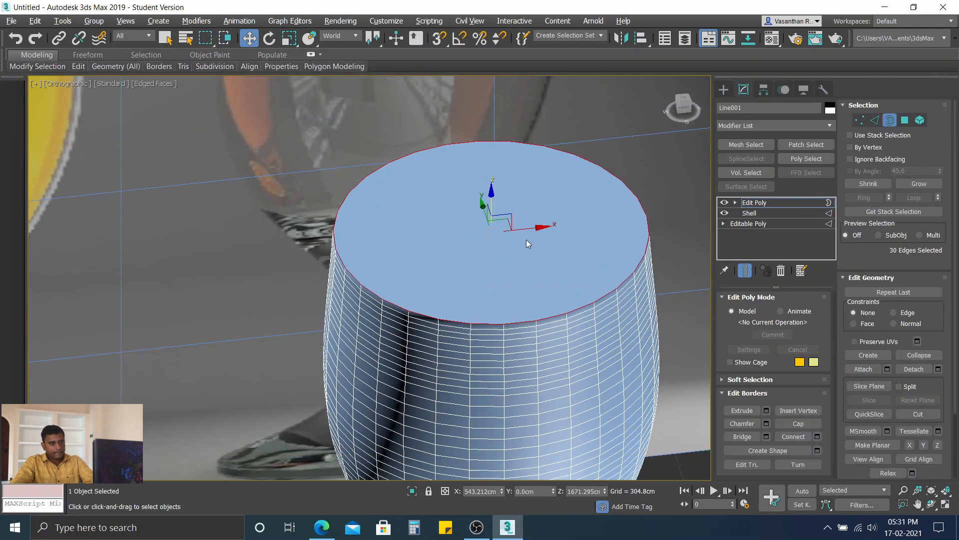
pyautogui.click(903, 121)
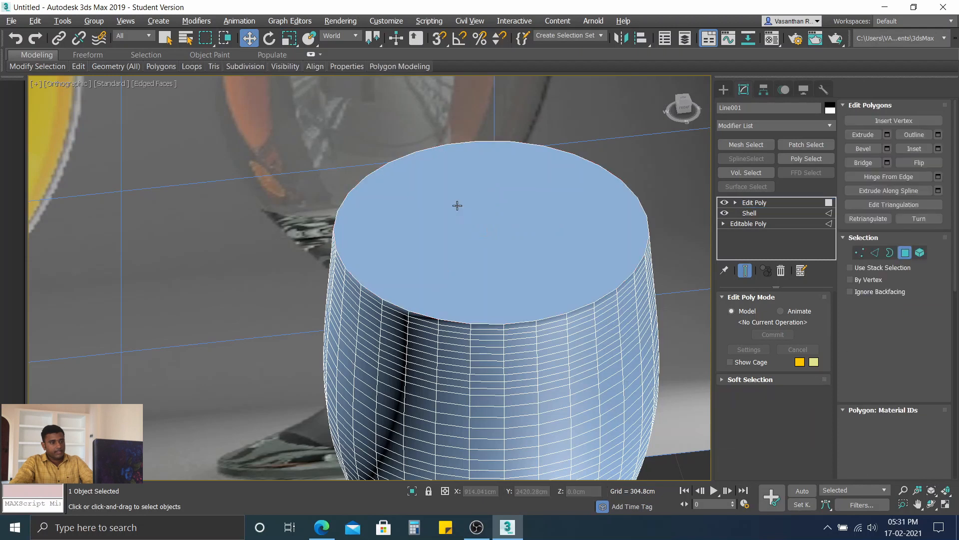
pyautogui.click(457, 202)
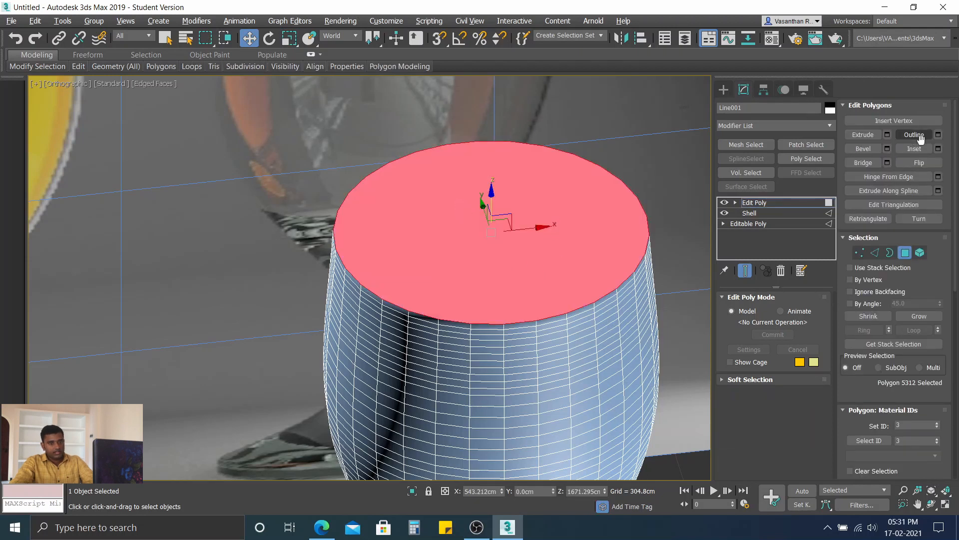
pyautogui.click(887, 134)
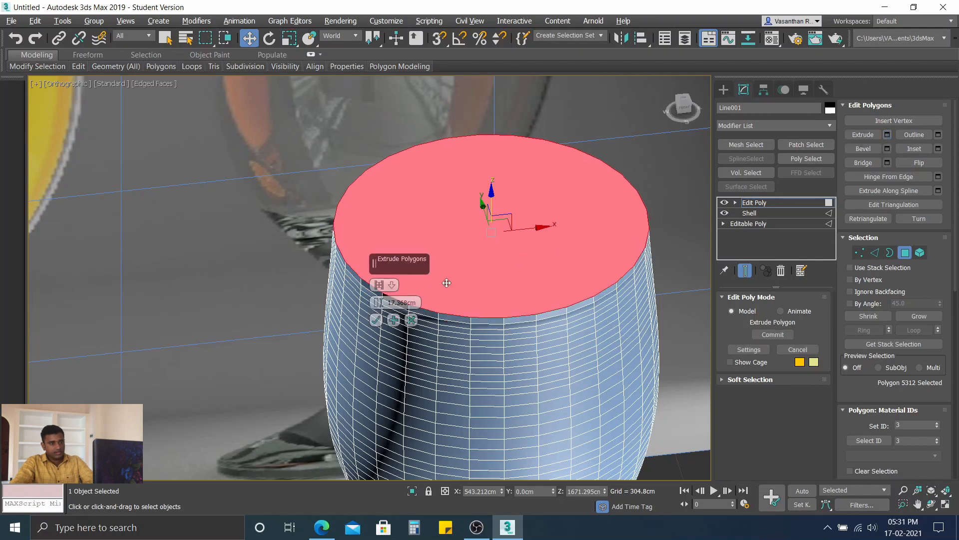
pyautogui.moveTo(377, 301); pyautogui.dragTo(377, 292)
pyautogui.hotkey('ctrl', 'z')
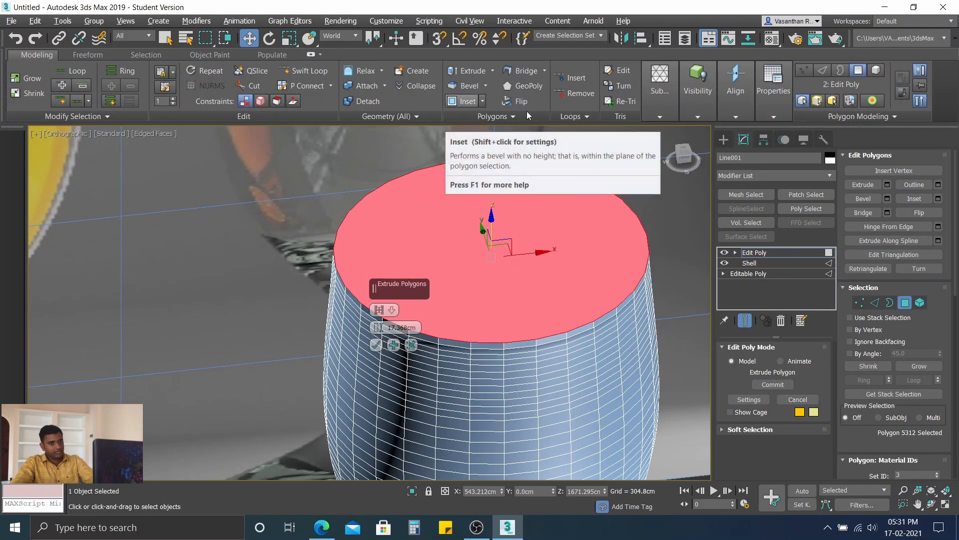
# Step: Inset the cap polygon and set the inset amount to 12.377 cm
pyautogui.click(938, 198)
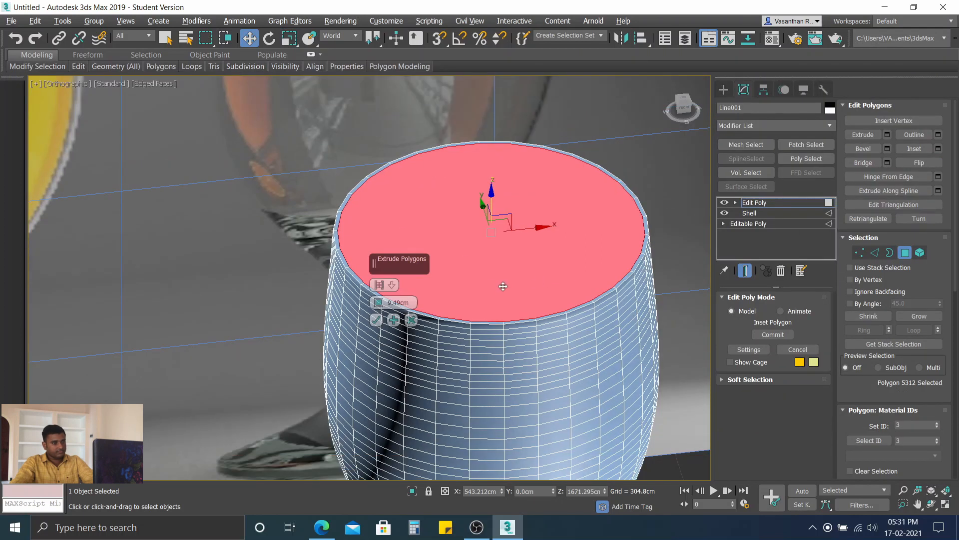
pyautogui.moveTo(437, 283); pyautogui.dragTo(411, 273, button='middle')
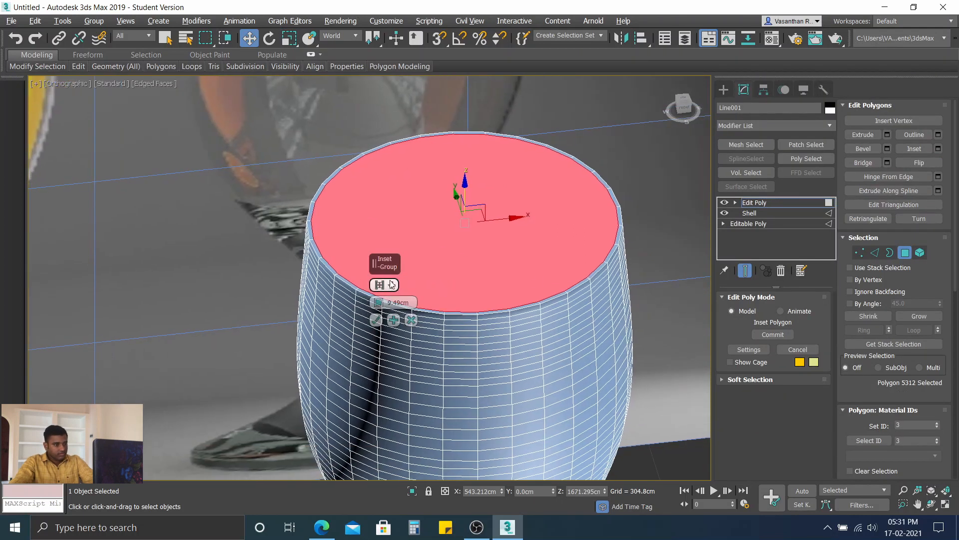
pyautogui.scroll(5, 433, 274)
pyautogui.scroll(-5, 442, 305)
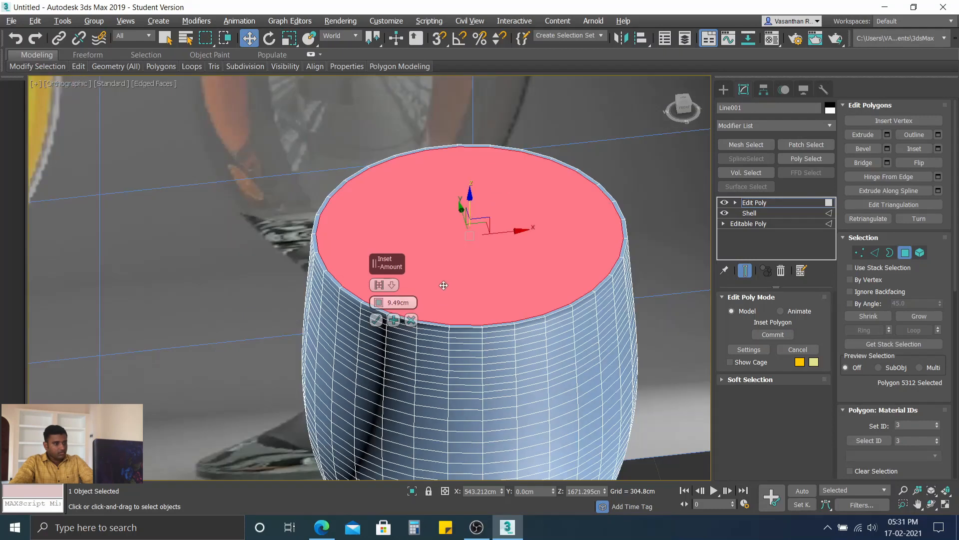
pyautogui.moveTo(443, 285); pyautogui.dragTo(415, 293, button='middle')
pyautogui.moveTo(383, 306)
pyautogui.mouseDown()
pyautogui.moveTo(384, 229)
pyautogui.moveTo(381, 312)
pyautogui.moveTo(381, 303)
pyautogui.mouseUp()
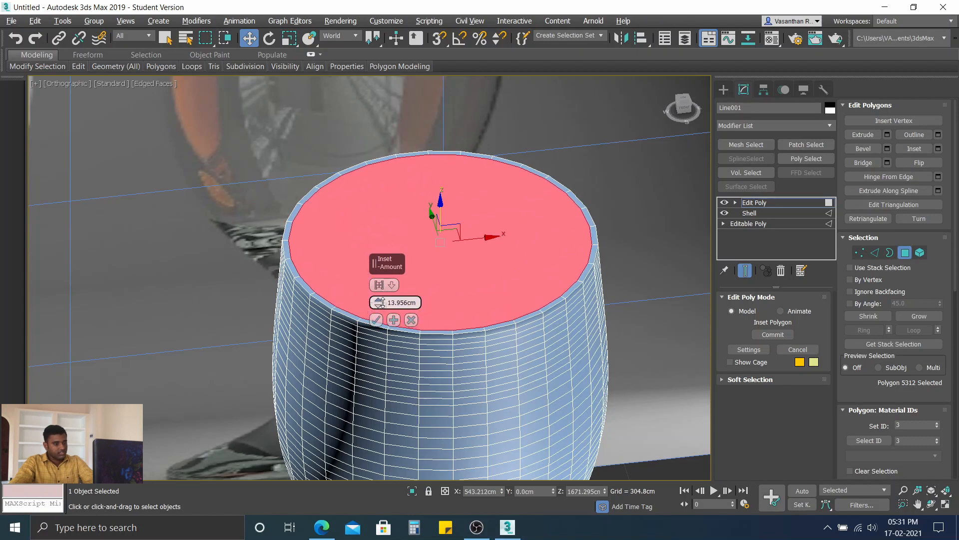
pyautogui.scroll(2, 375, 288)
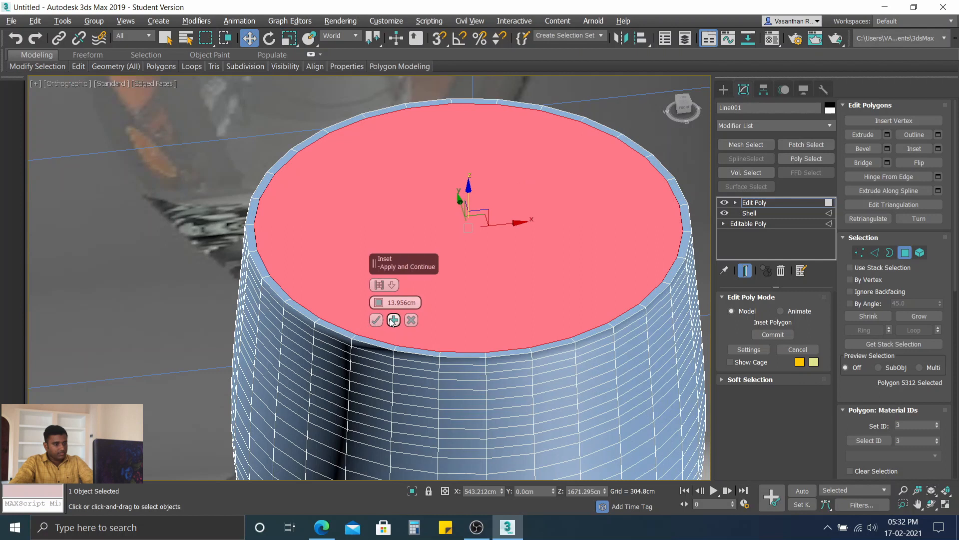
pyautogui.moveTo(381, 302); pyautogui.dragTo(380, 295)
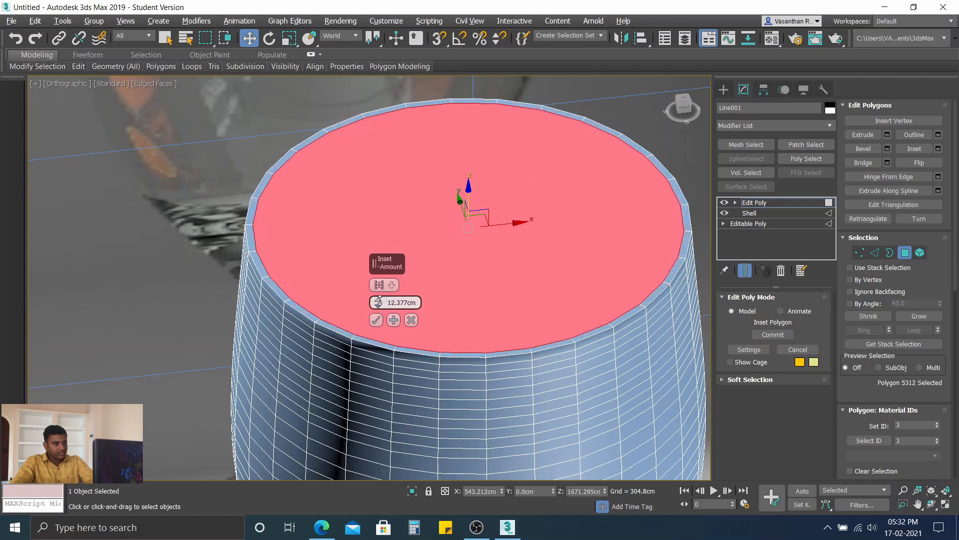
# Step: Apply the 12.377 cm inset repeatedly to build concentric rings toward the centre of the cap
pyautogui.click(394, 320)
pyautogui.click(394, 320)
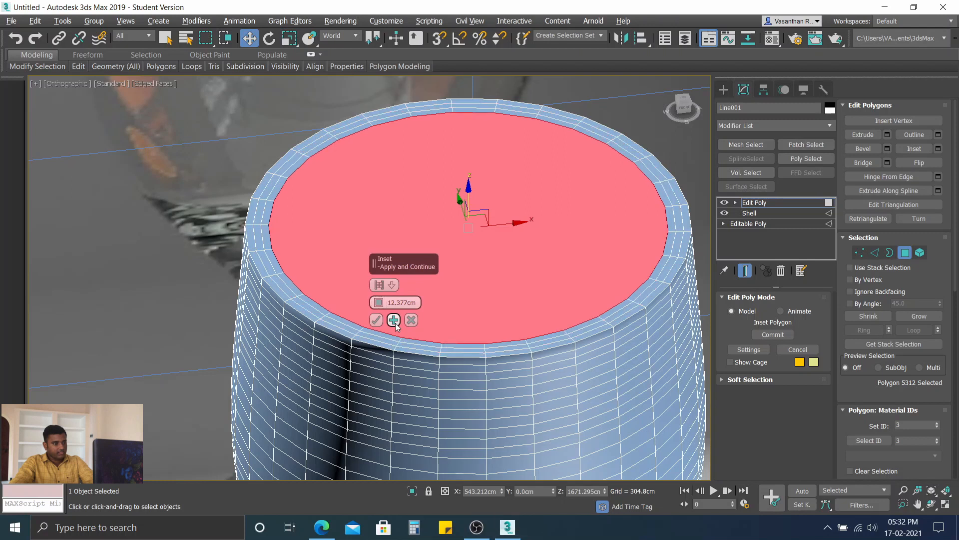
pyautogui.click(393, 320)
pyautogui.click(393, 320)
pyautogui.click(394, 320)
pyautogui.click(394, 320)
pyautogui.click(394, 320)
pyautogui.click(393, 319)
pyautogui.click(393, 319)
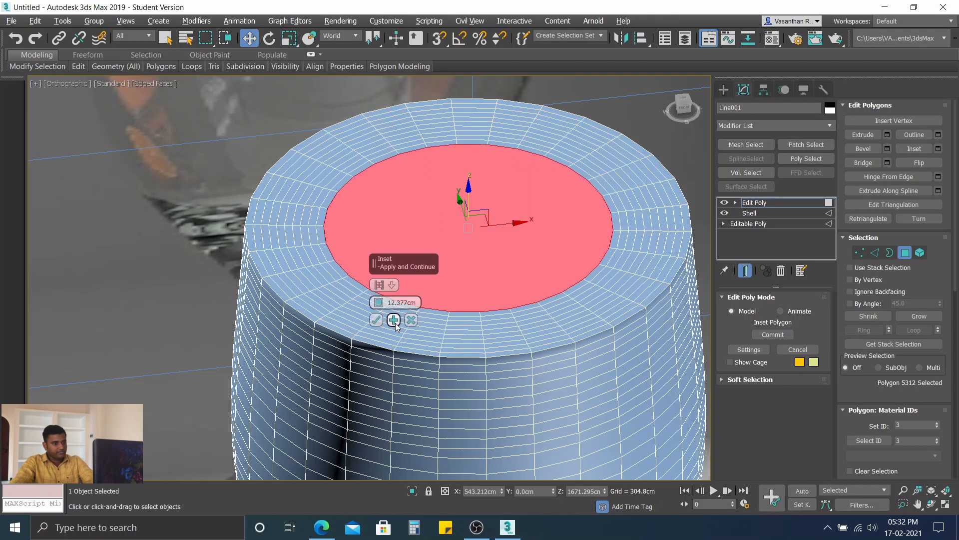
pyautogui.click(394, 320)
pyautogui.click(394, 320)
pyautogui.click(393, 320)
pyautogui.click(394, 320)
pyautogui.click(394, 320)
pyautogui.click(393, 319)
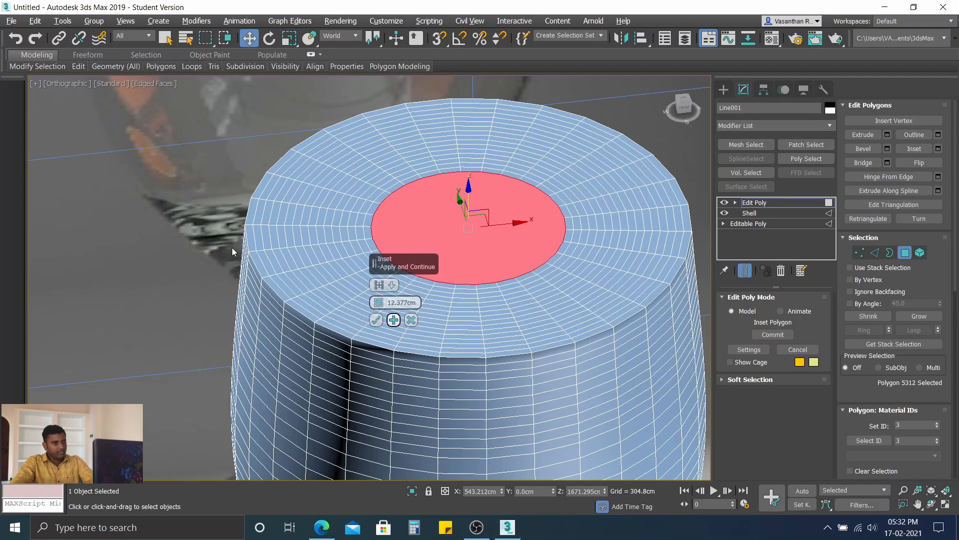
pyautogui.click(393, 319)
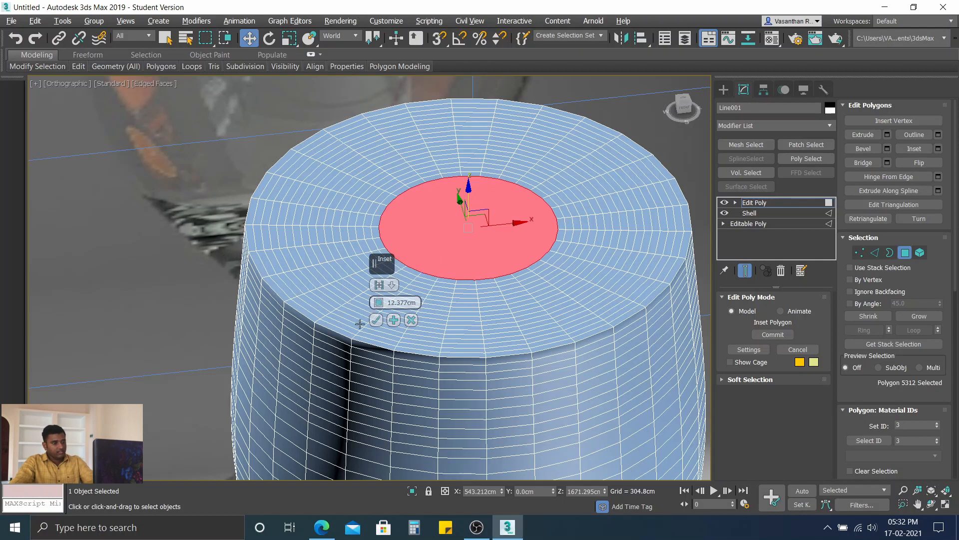
# Step: Undo the last three insets and commit the remaining concentric rings
pyautogui.hotkey('ctrl', 'z')
pyautogui.hotkey('ctrl', 'z')
pyautogui.hotkey('ctrl', 'z')
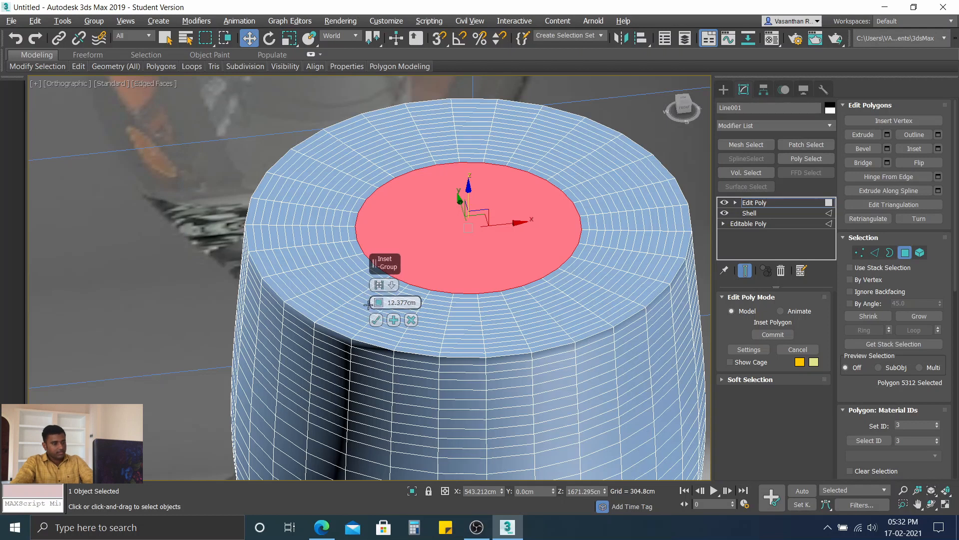
pyautogui.click(376, 320)
# Step: Move the central cap polygon down about 2 cm along Z and commit the transform
pyautogui.keyDown('alt'); pyautogui.moveTo(430, 246); pyautogui.dragTo(340, 243, button='middle'); pyautogui.keyUp('alt')
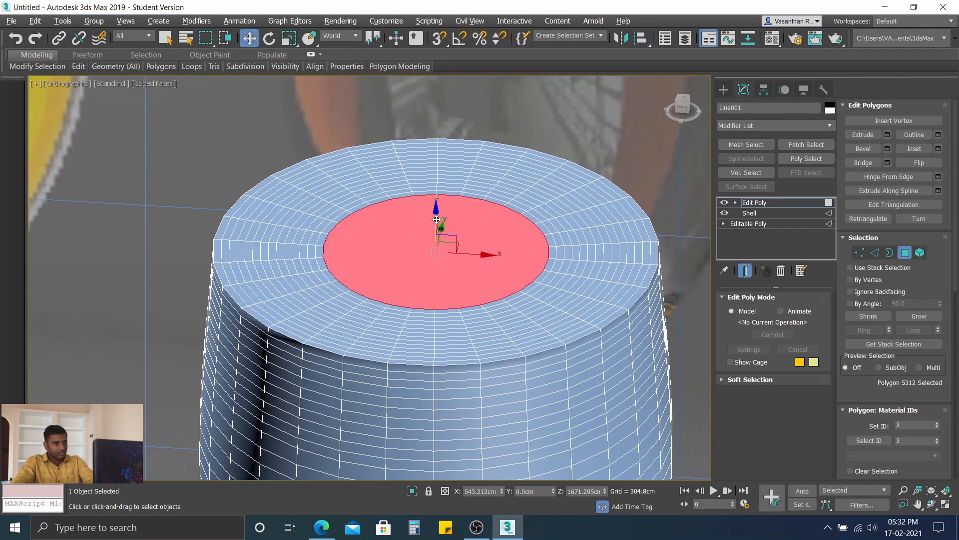
pyautogui.scroll(1, 440, 231)
pyautogui.keyDown('alt'); pyautogui.moveTo(440, 231); pyautogui.dragTo(446, 216, button='middle'); pyautogui.keyUp('alt')
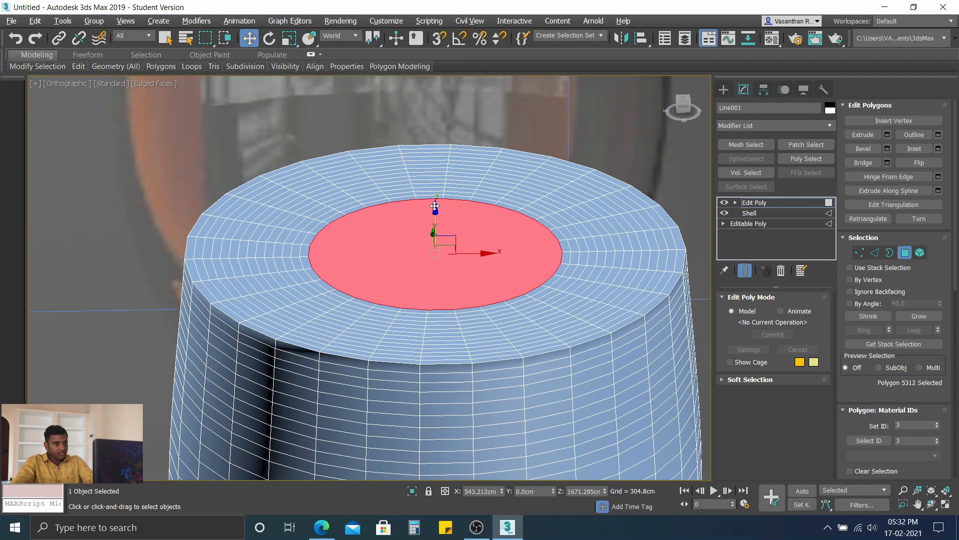
pyautogui.moveTo(434, 206); pyautogui.dragTo(434, 206)
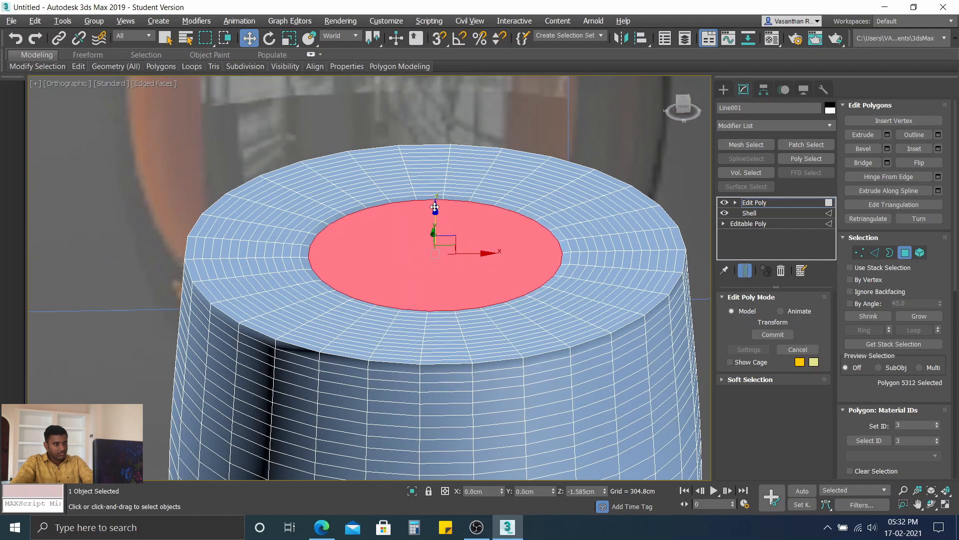
pyautogui.click(774, 334)
# Step: Grow the cap selection by one ring and lower it about 2.4 cm, and grow it by another ring and lower it about 1.6 cm
pyautogui.click(919, 316)
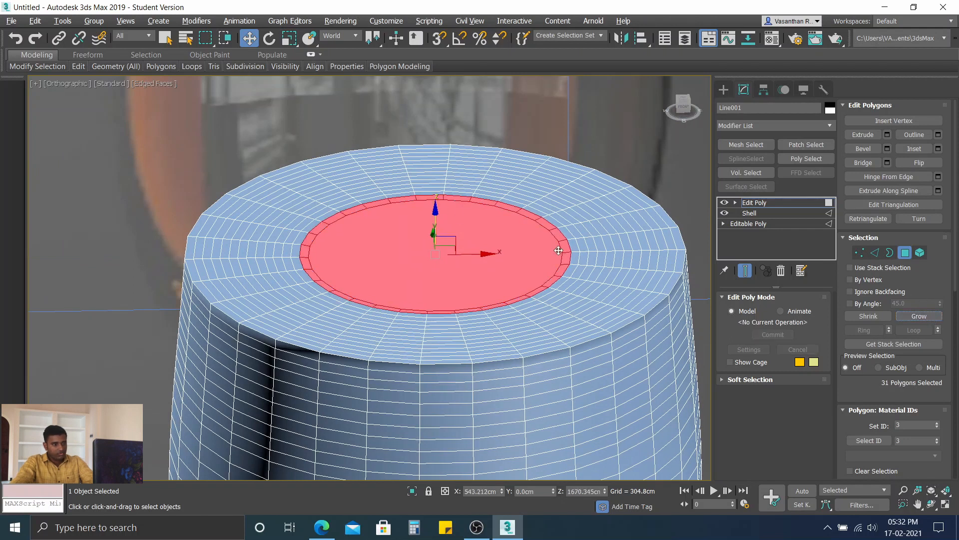
pyautogui.moveTo(436, 205); pyautogui.dragTo(437, 208)
pyautogui.click(773, 335)
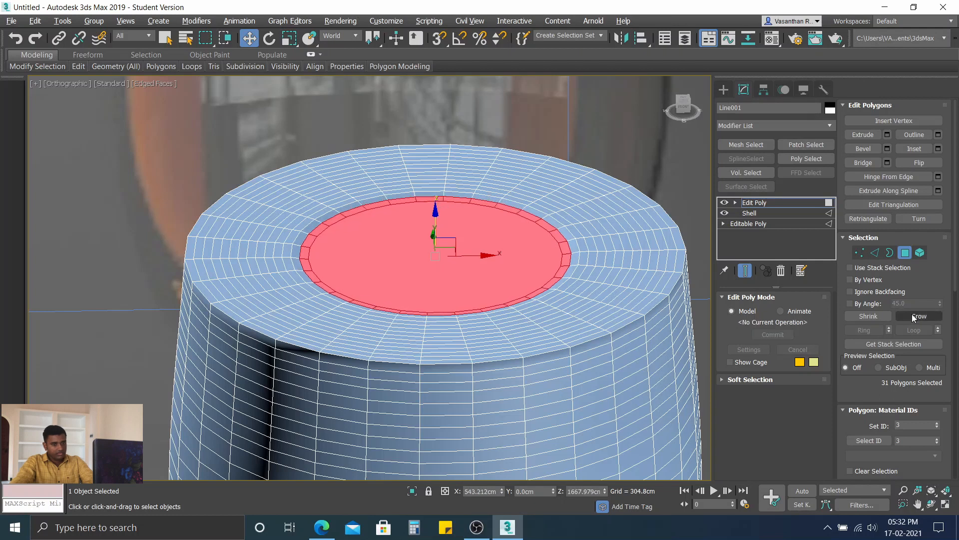
pyautogui.click(914, 317)
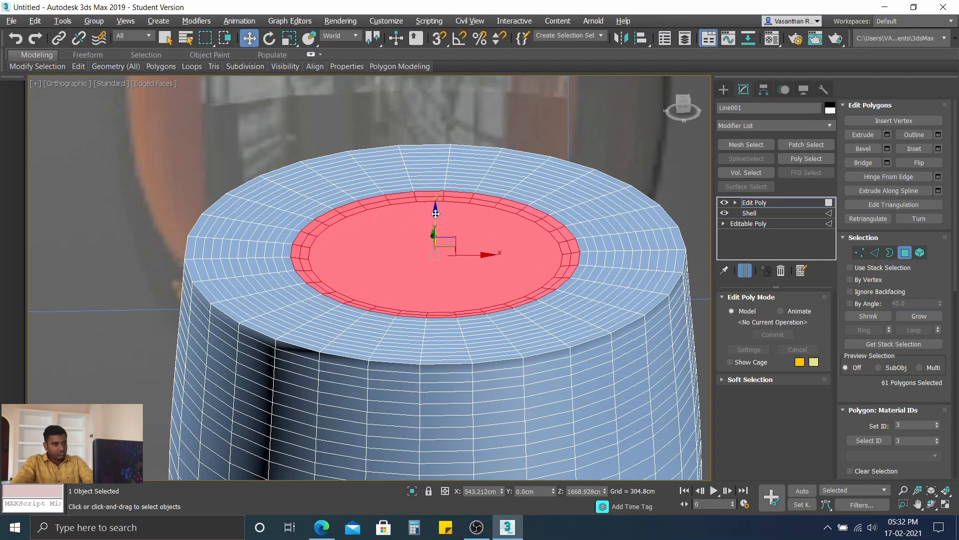
pyautogui.moveTo(436, 213); pyautogui.dragTo(436, 215)
pyautogui.moveTo(411, 256)
pyautogui.keyDown('alt'); pyautogui.mouseDown(button='middle')
pyautogui.moveTo(418, 246)
pyautogui.moveTo(409, 256)
pyautogui.mouseUp(button='middle'); pyautogui.keyUp('alt')
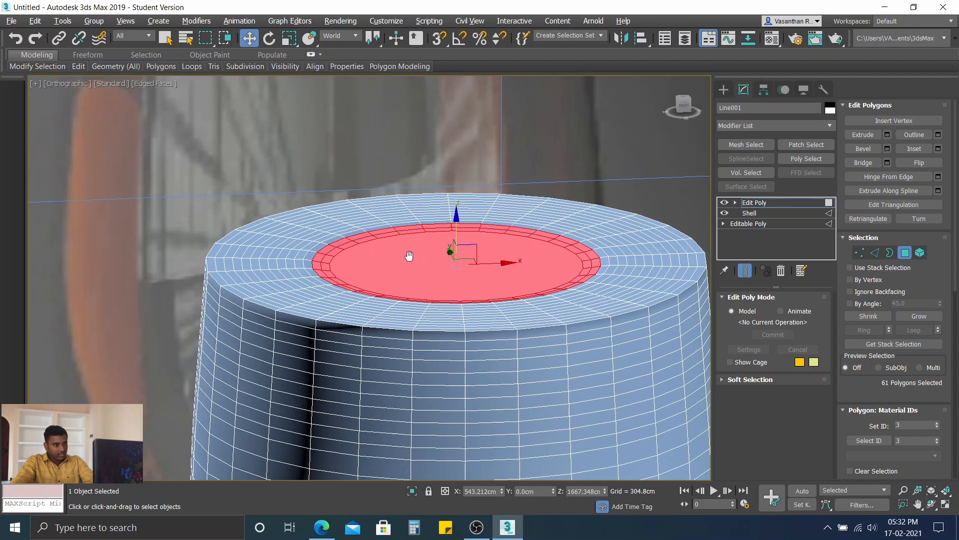
# Step: Grow the cap selection outward by three rings, lowering it slightly after the first two and about 3.7 cm after the third
pyautogui.click(925, 317)
pyautogui.moveTo(457, 215); pyautogui.dragTo(456, 215)
pyautogui.click(923, 320)
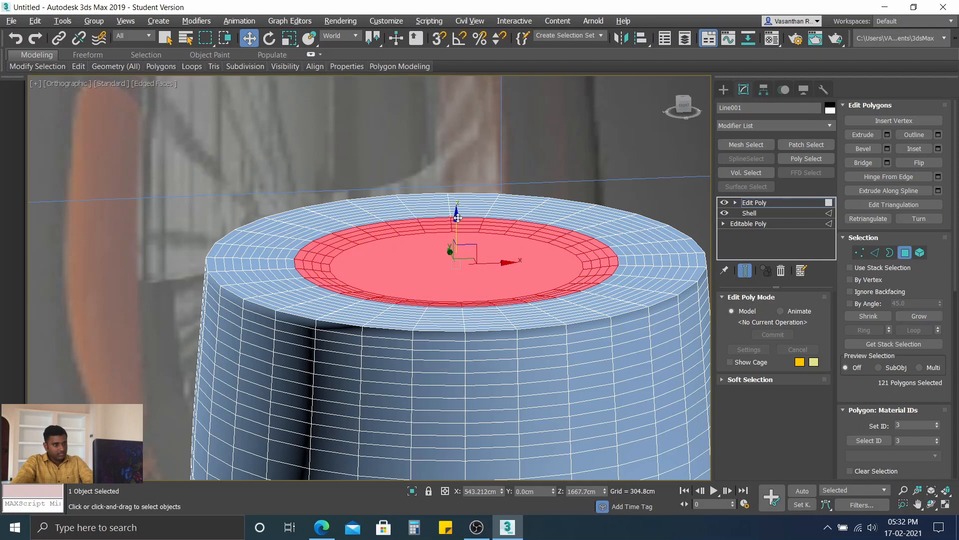
pyautogui.moveTo(458, 218); pyautogui.dragTo(459, 219)
pyautogui.click(912, 317)
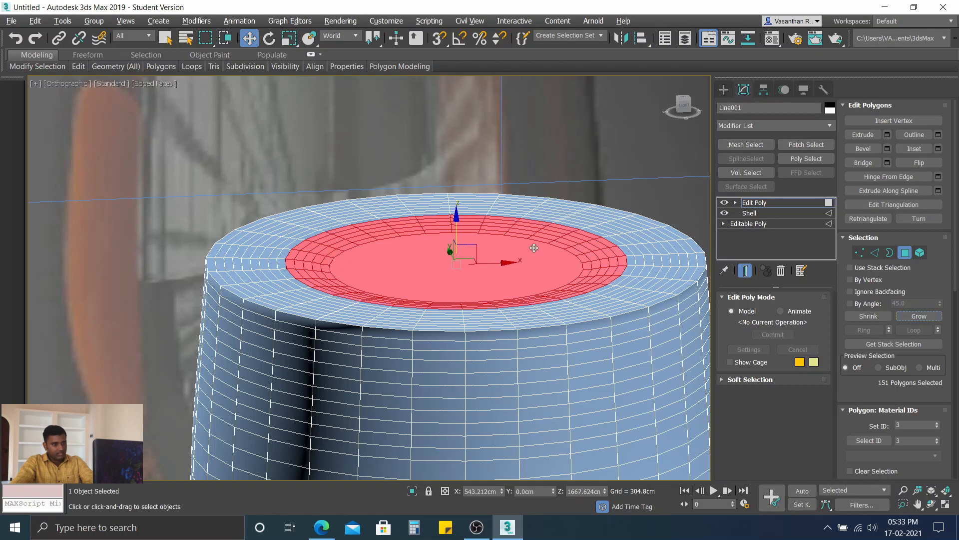
pyautogui.moveTo(457, 215); pyautogui.dragTo(458, 220)
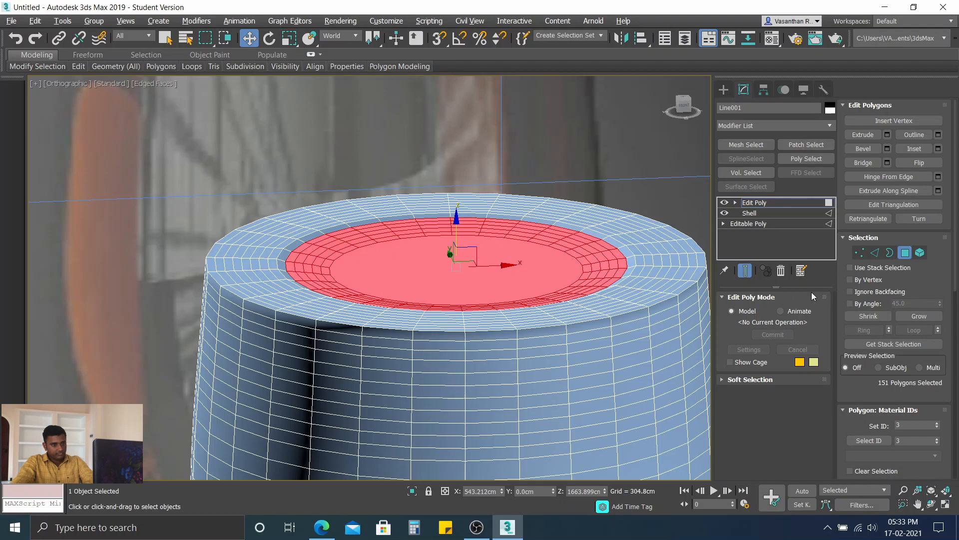
# Step: Grow the cap selection by three more rings with a small drop after each, undoing the third drop and redoing it less deep
pyautogui.click(917, 318)
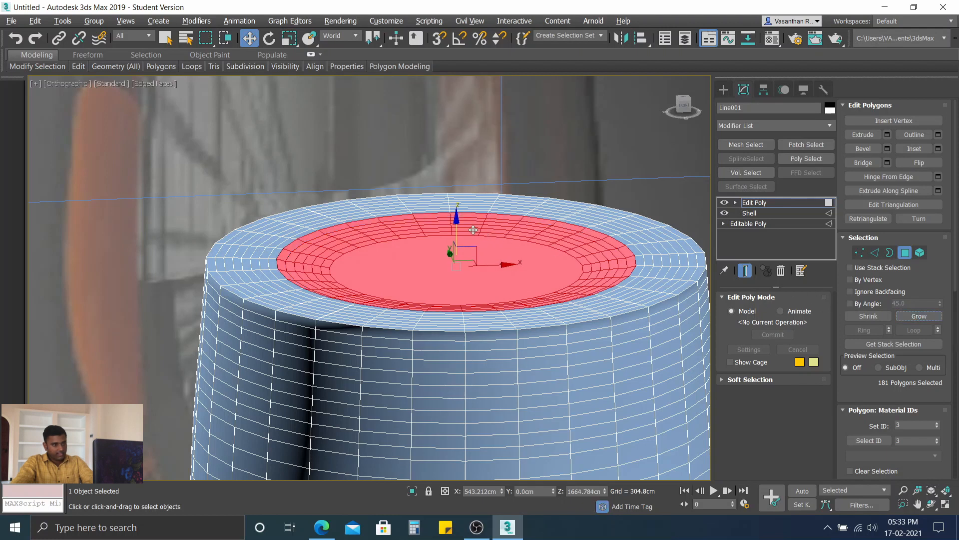
pyautogui.moveTo(457, 221); pyautogui.dragTo(458, 222)
pyautogui.click(920, 316)
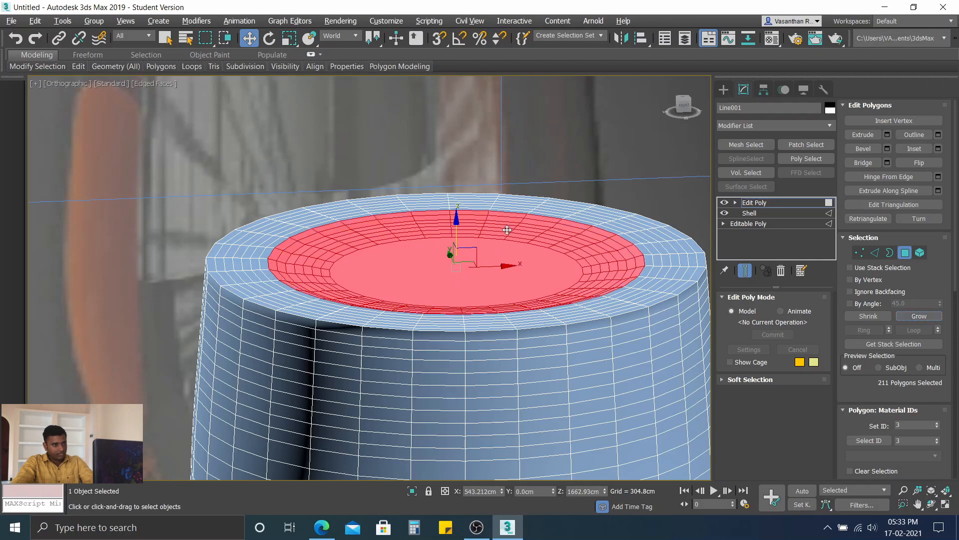
pyautogui.moveTo(455, 218); pyautogui.dragTo(457, 222)
pyautogui.click(912, 316)
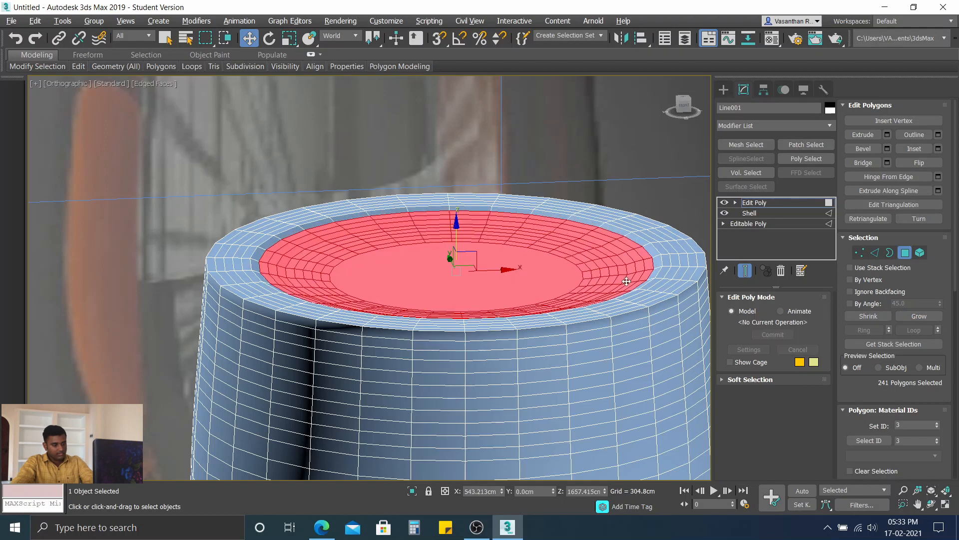
pyautogui.hotkey('ctrl', 'z')
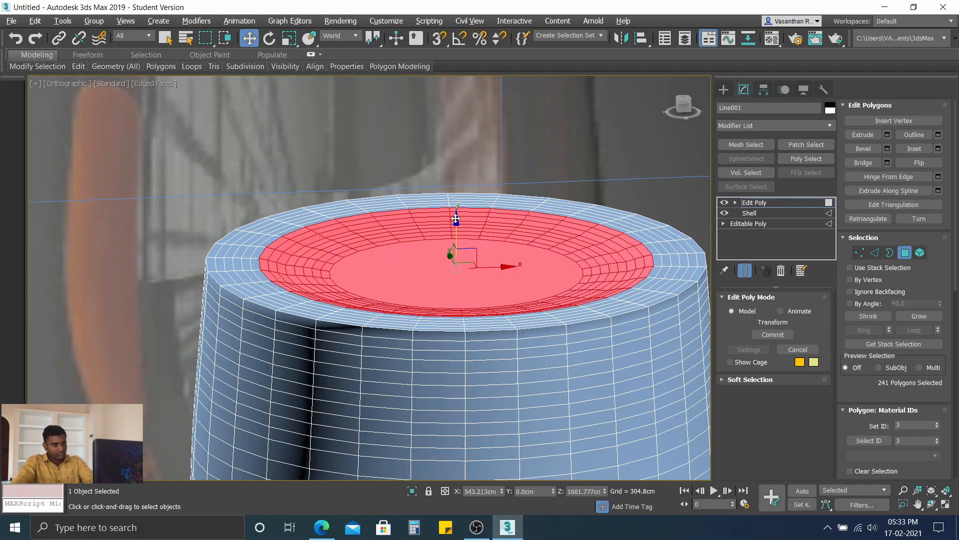
pyautogui.moveTo(456, 218); pyautogui.dragTo(457, 221)
# Step: Continue the dish over the following three rings, lowering the selection about 3.6 cm at the second ring and slightly at the third
pyautogui.click(919, 316)
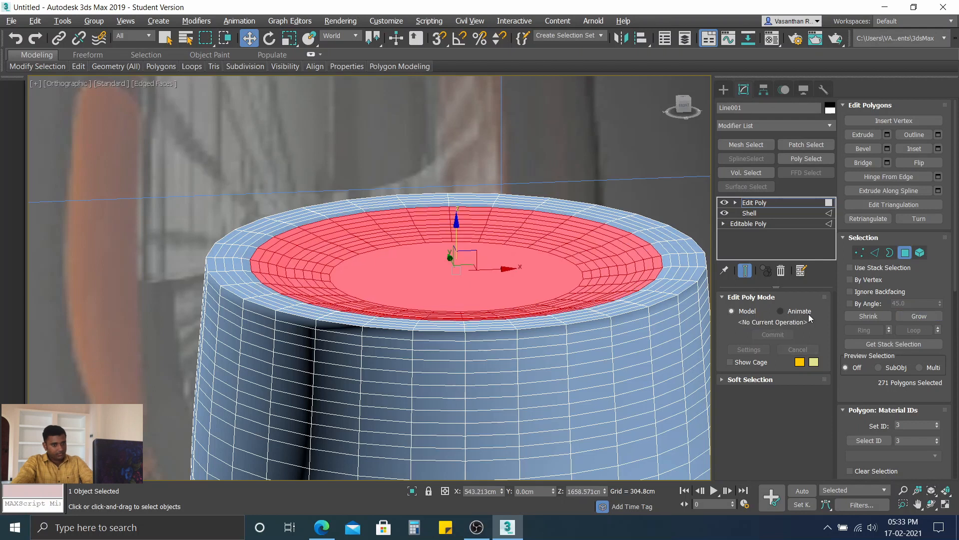
pyautogui.click(920, 317)
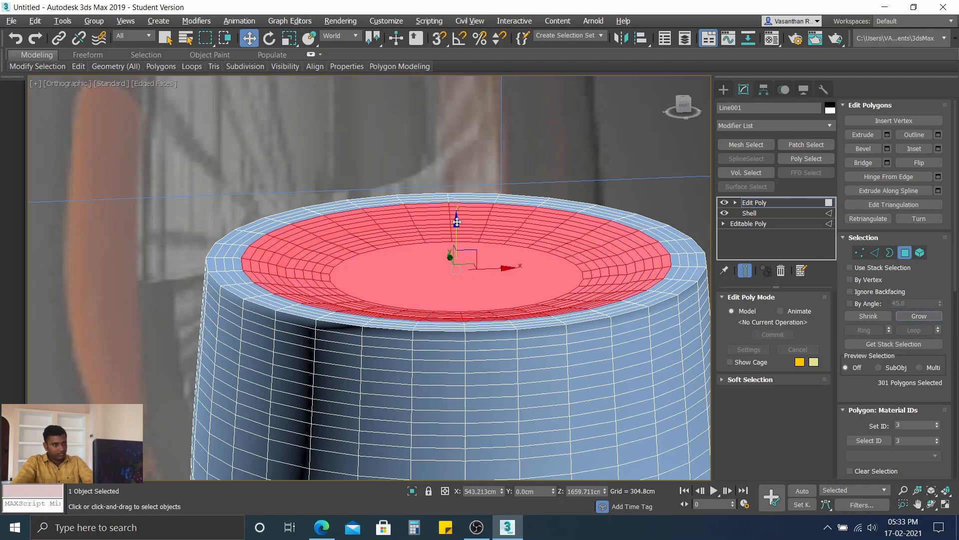
pyautogui.moveTo(455, 222); pyautogui.dragTo(455, 224)
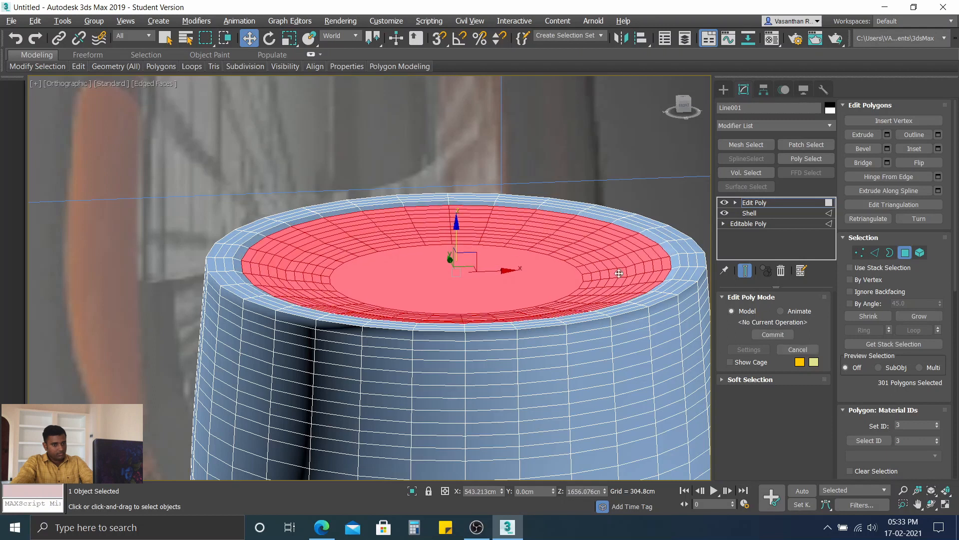
pyautogui.click(928, 318)
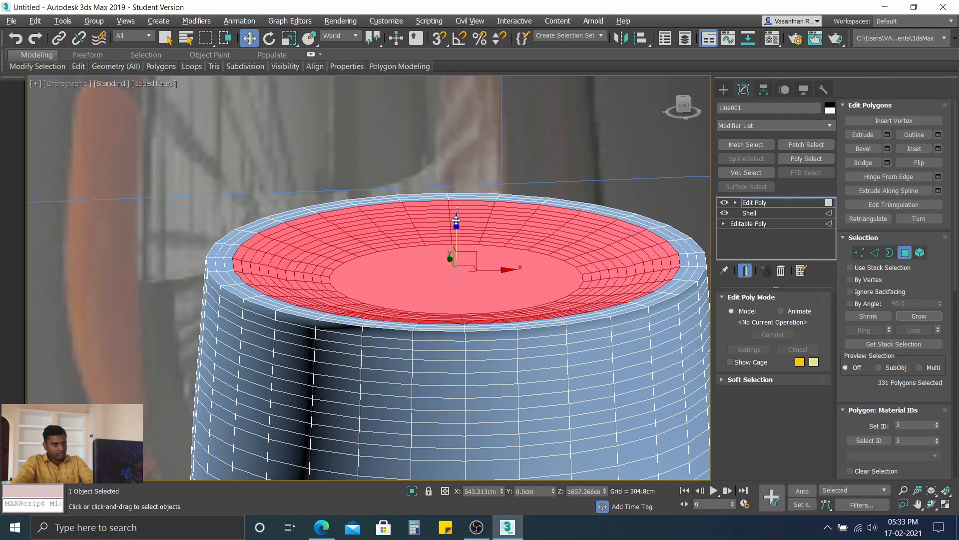
pyautogui.moveTo(456, 220); pyautogui.dragTo(457, 222)
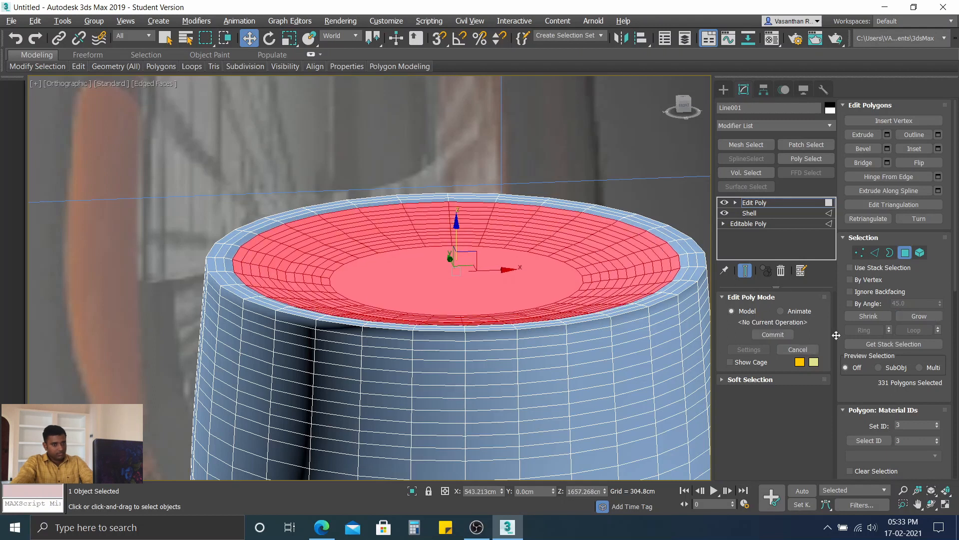
# Step: Grow the selection to the cap's rim with slight lowering of the inner rings, undo the whole-cap drop, and clear the selection
pyautogui.click(909, 322)
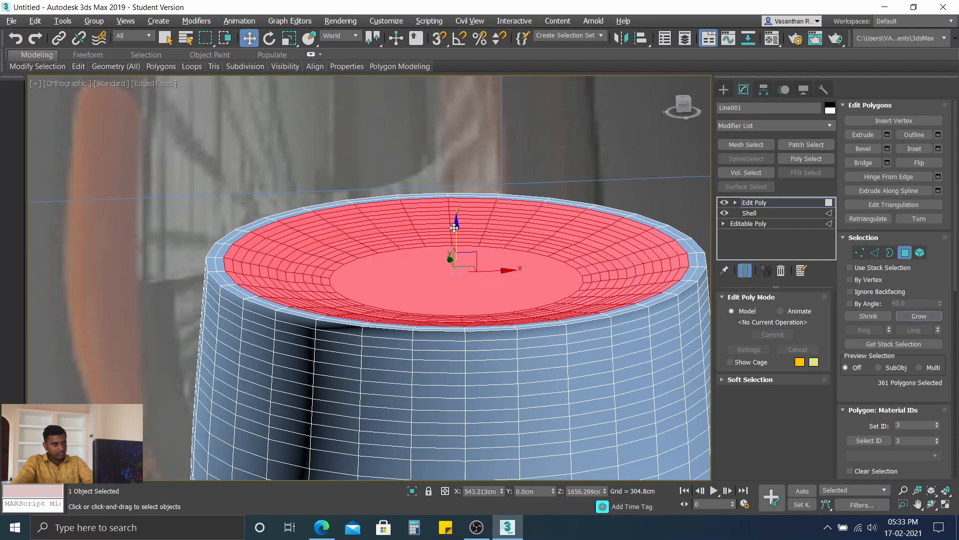
pyautogui.moveTo(456, 228); pyautogui.dragTo(456, 227)
pyautogui.click(926, 319)
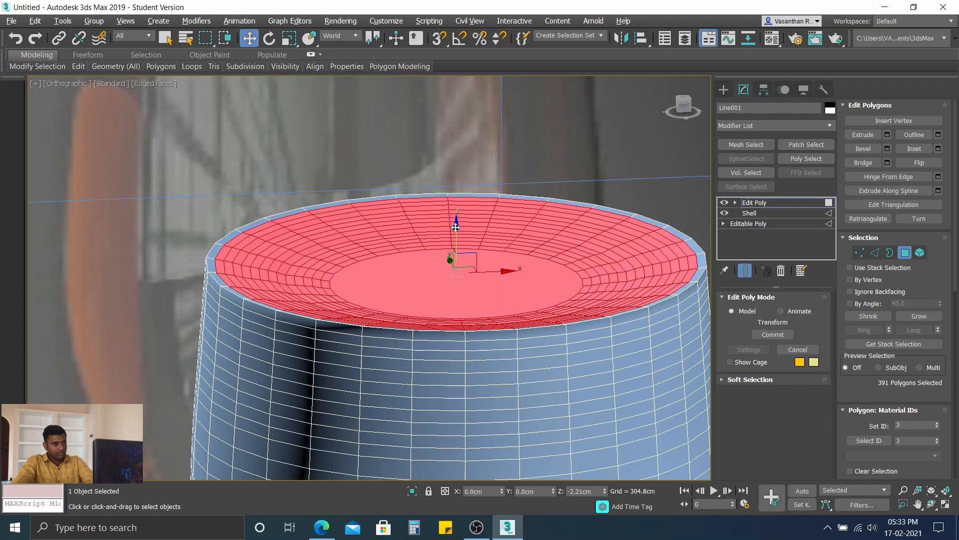
pyautogui.click(906, 320)
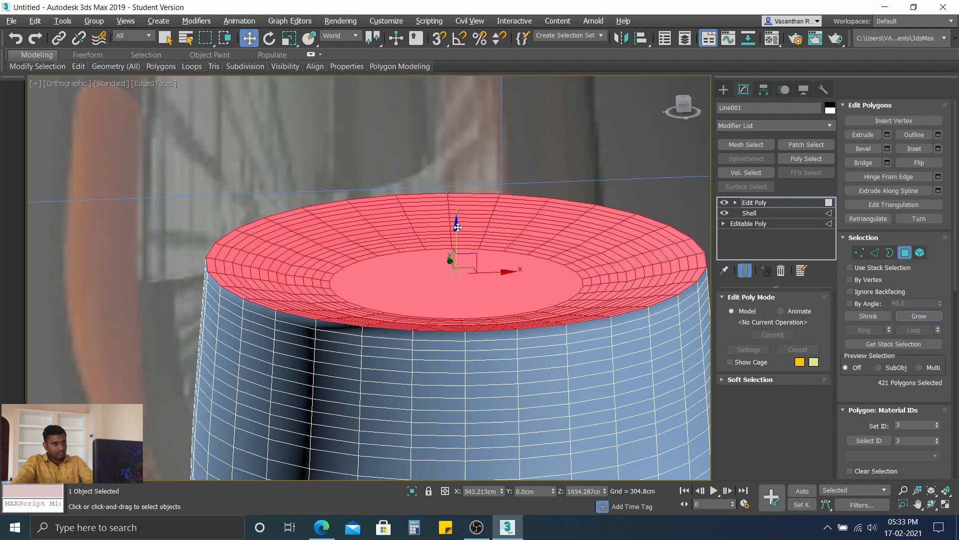
pyautogui.moveTo(457, 227); pyautogui.dragTo(453, 228)
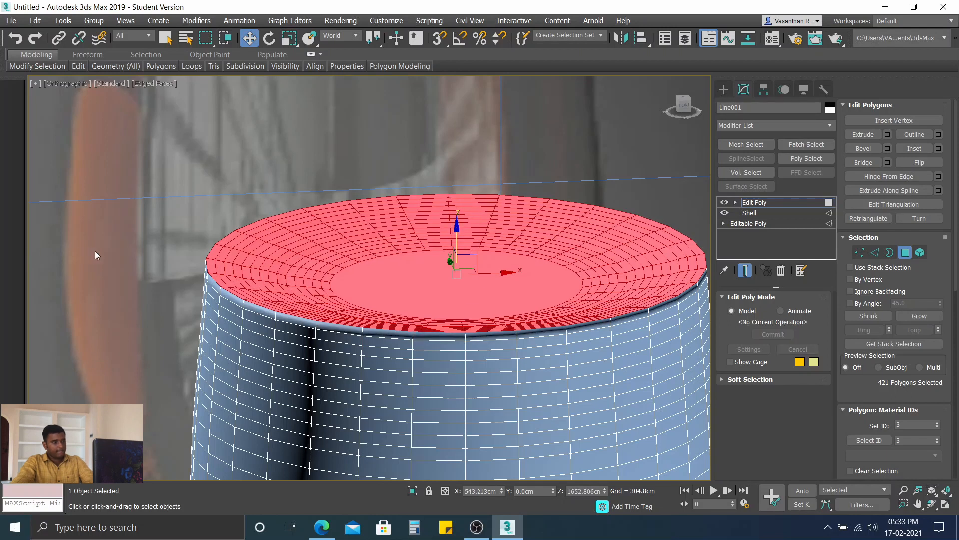
pyautogui.hotkey('ctrl', 'z')
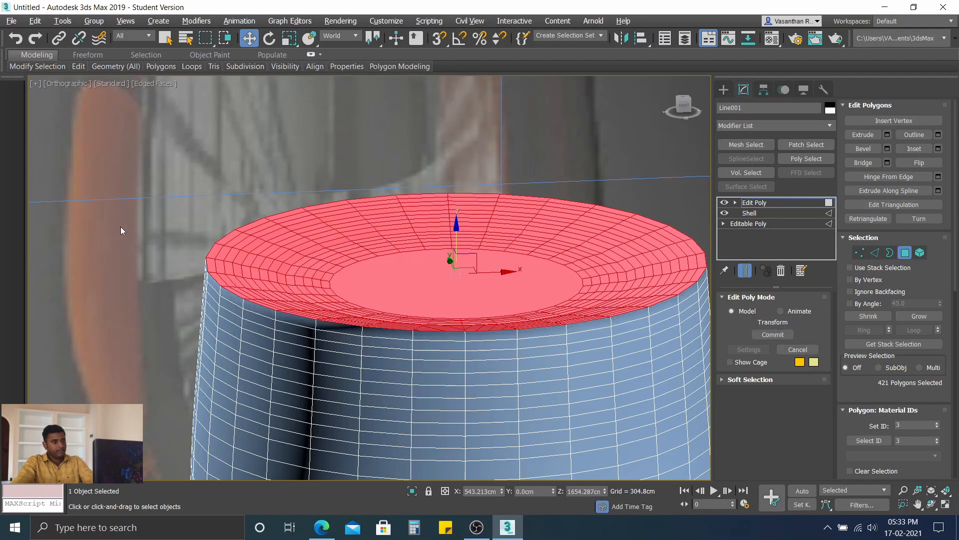
pyautogui.click(172, 210)
# Step: Select all visible polygons of the juice volume and detach them from Line001 as a separate object
pyautogui.scroll(-2, 463, 333)
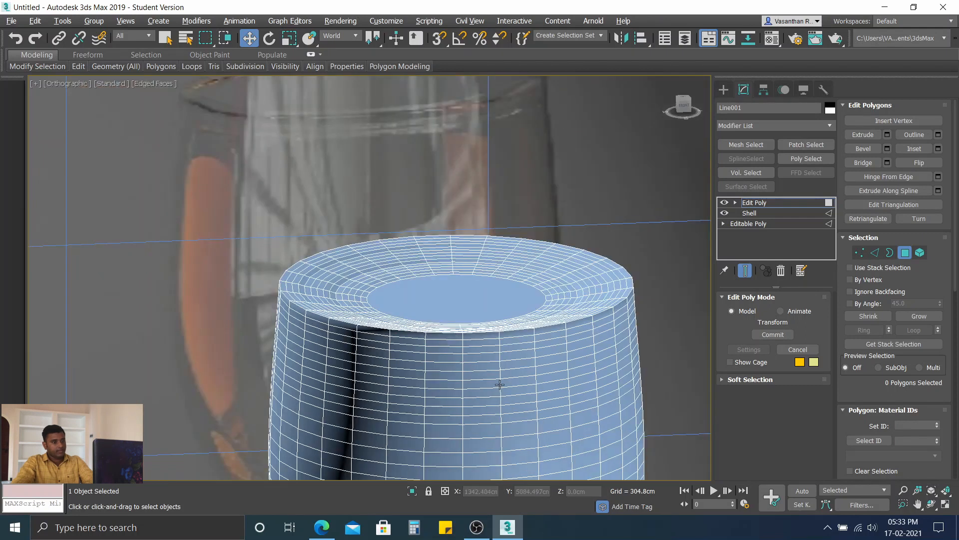
pyautogui.moveTo(479, 345); pyautogui.dragTo(458, 275, button='middle')
pyautogui.scroll(-2, 458, 275)
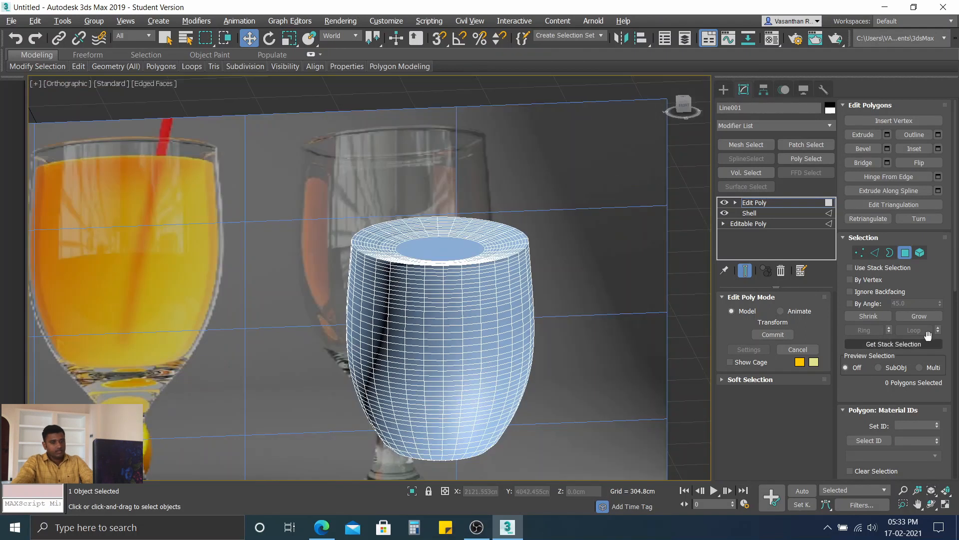
pyautogui.scroll(-5, 869, 385)
pyautogui.scroll(-3, 872, 370)
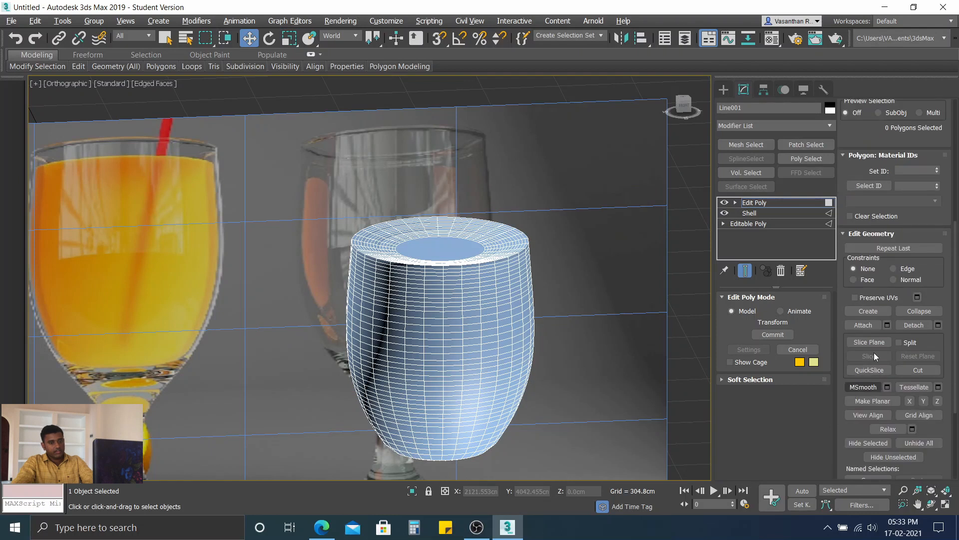
pyautogui.scroll(-2, 875, 309)
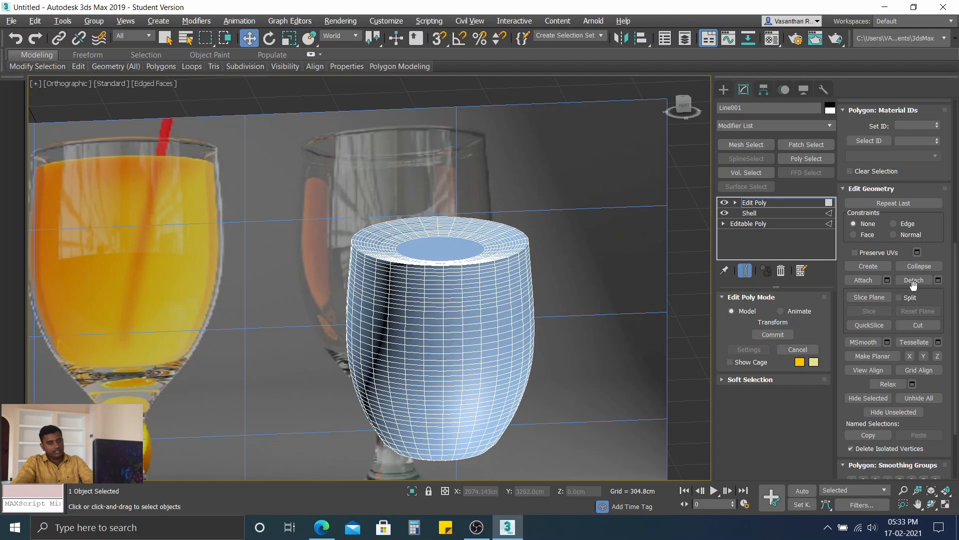
pyautogui.click(914, 281)
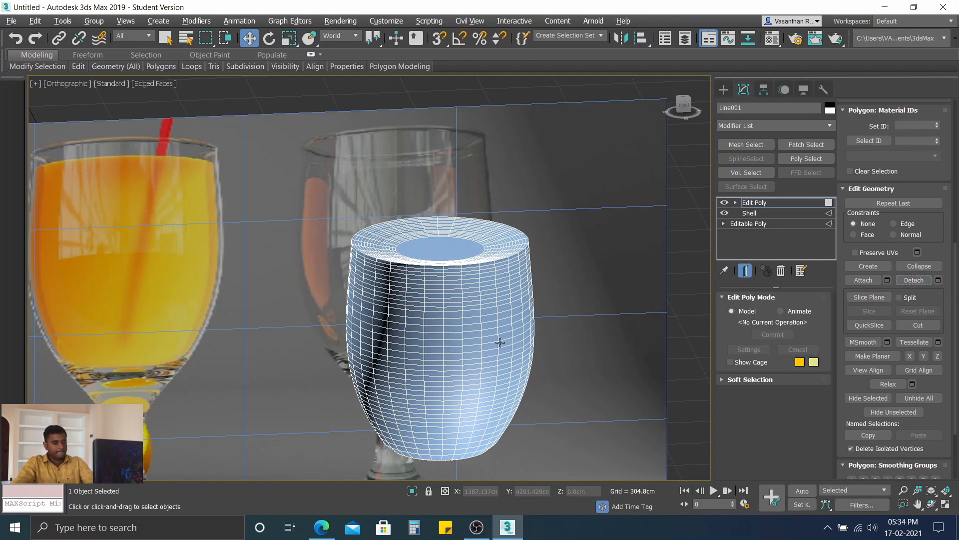
pyautogui.moveTo(447, 371); pyautogui.dragTo(624, 475)
pyautogui.click(907, 282)
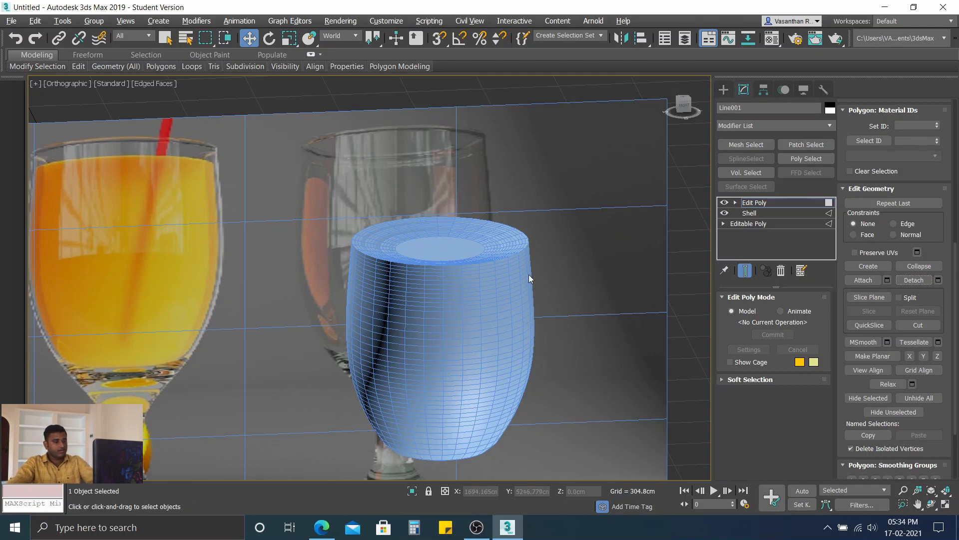
# Step: Unhide all polygons of the glass and leave polygon sub-object editing
pyautogui.scroll(-5, 395, 259)
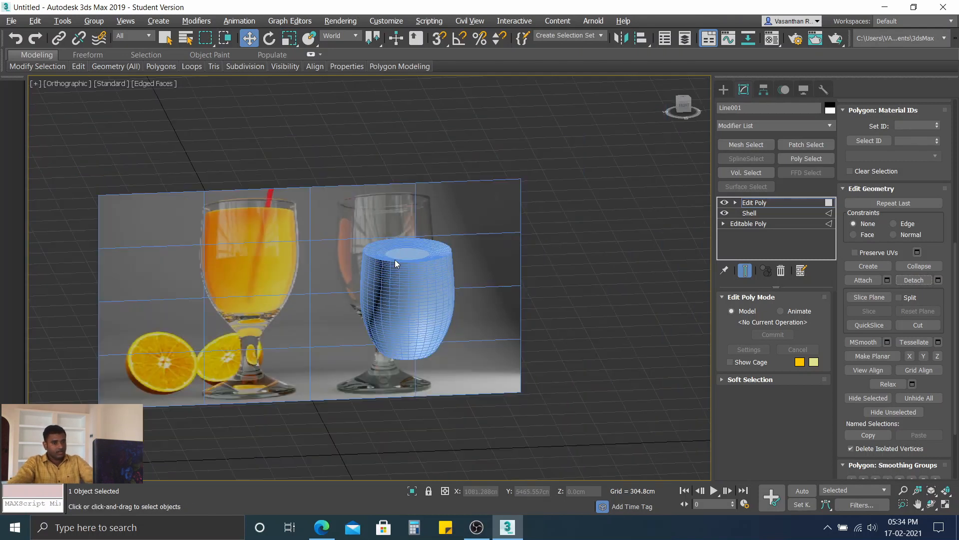
pyautogui.scroll(4, 396, 281)
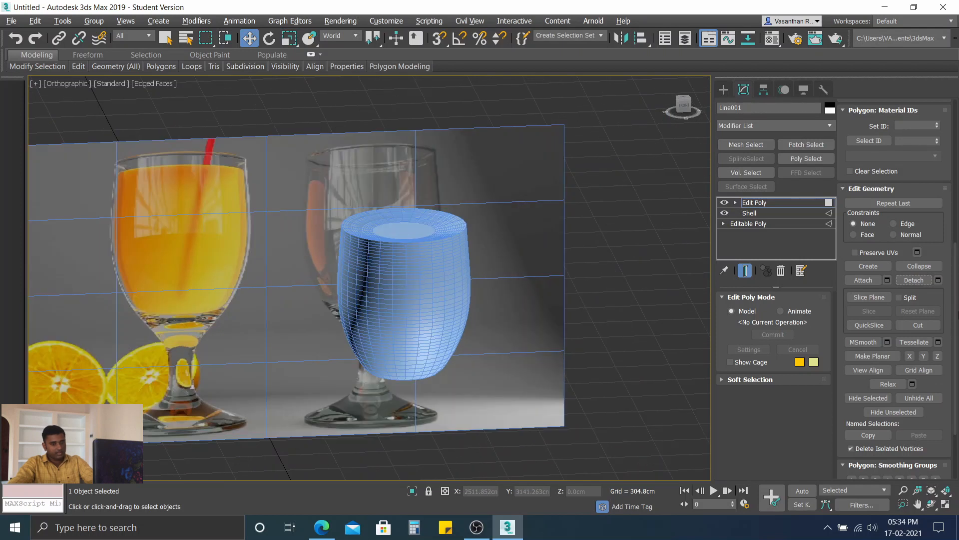
pyautogui.scroll(-3, 927, 302)
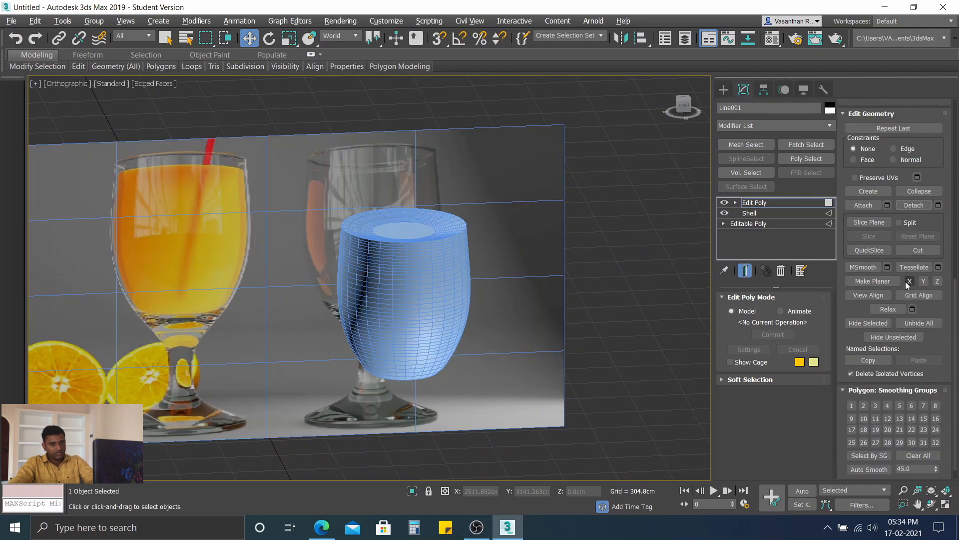
pyautogui.scroll(-1, 918, 298)
pyautogui.click(920, 307)
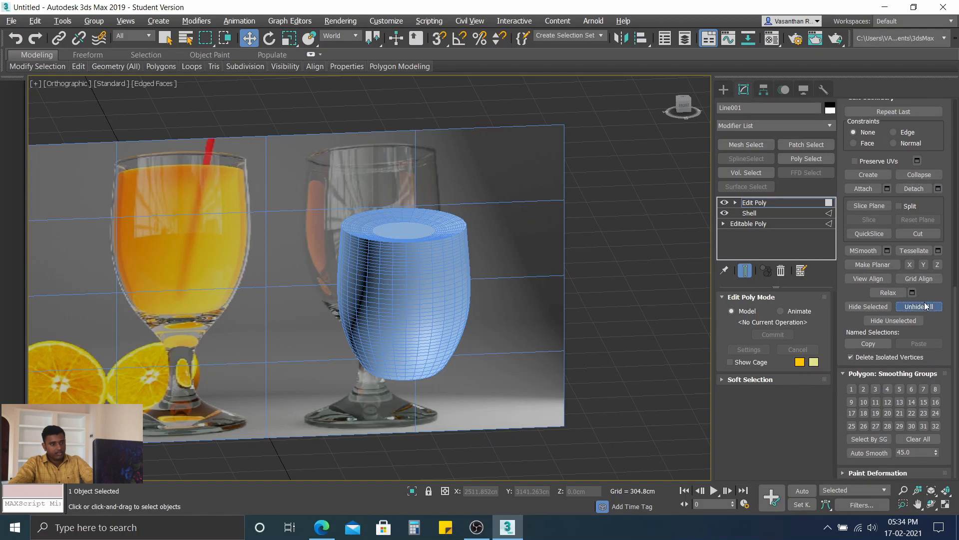
pyautogui.click(400, 270)
pyautogui.click(666, 215)
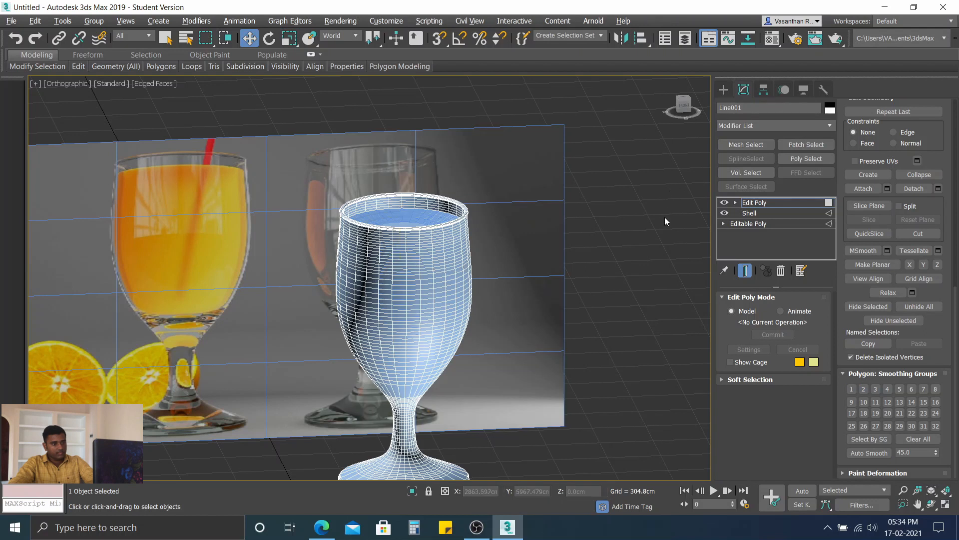
pyautogui.scroll(5, 889, 215)
pyautogui.scroll(6, 894, 250)
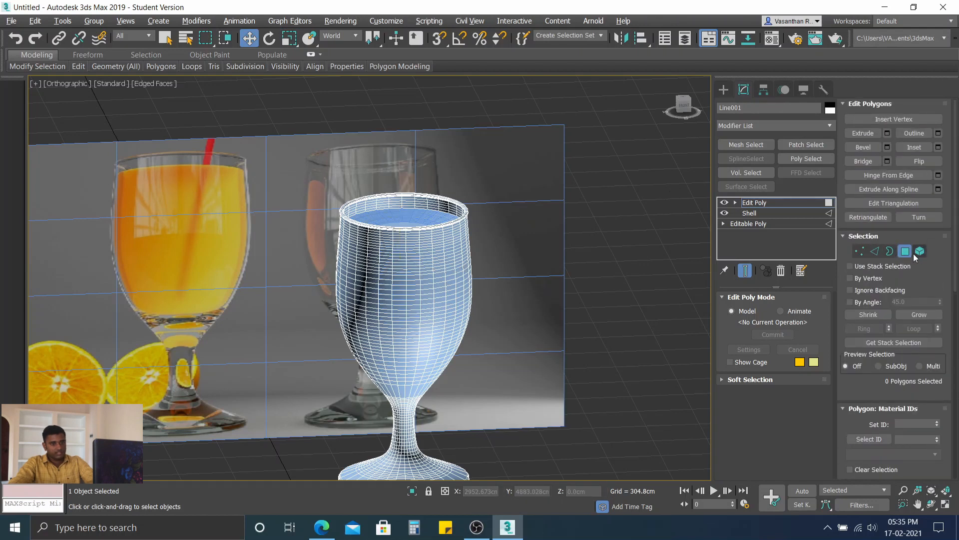
pyautogui.click(905, 252)
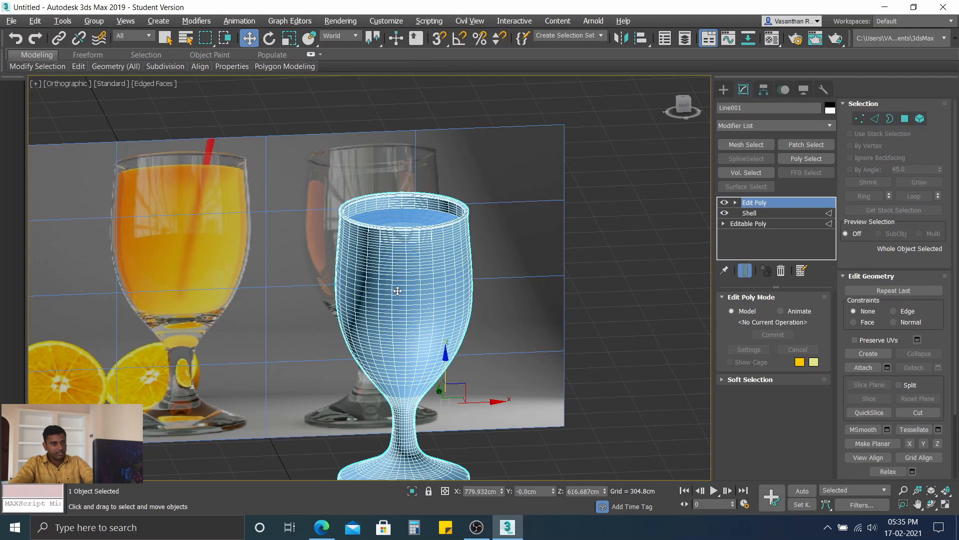
# Step: Scale the detached juice object uniformly to about 99% so it sits slightly inside the glass
pyautogui.click(399, 217)
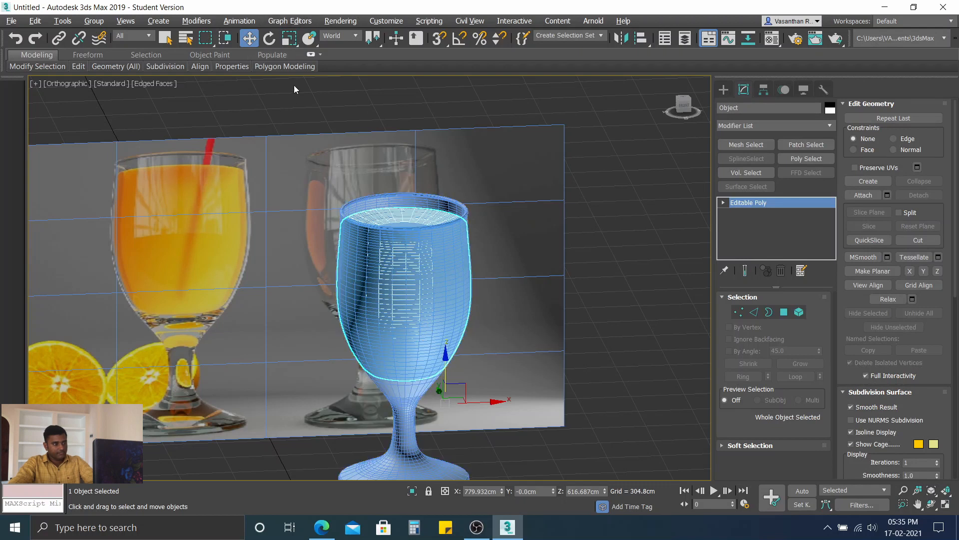
pyautogui.click(289, 39)
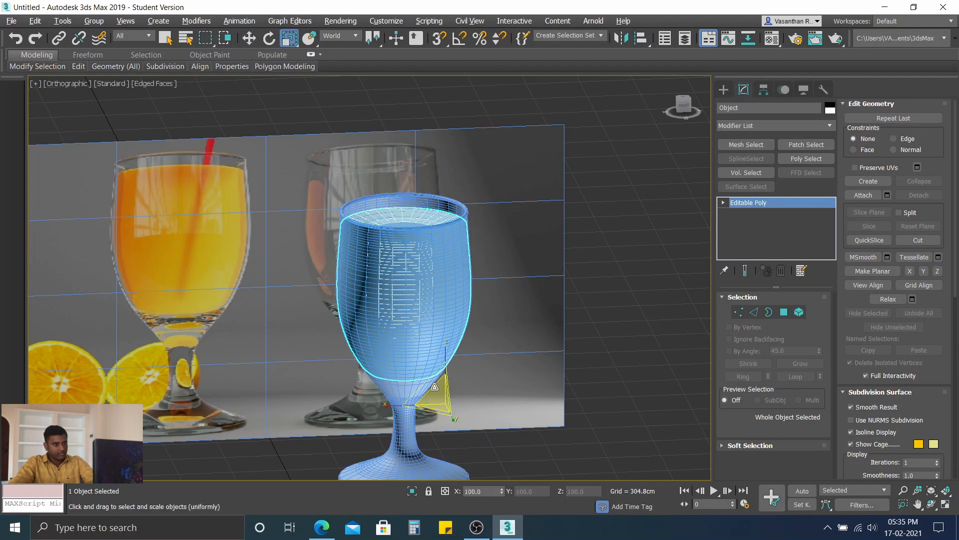
pyautogui.moveTo(434, 386); pyautogui.dragTo(442, 390)
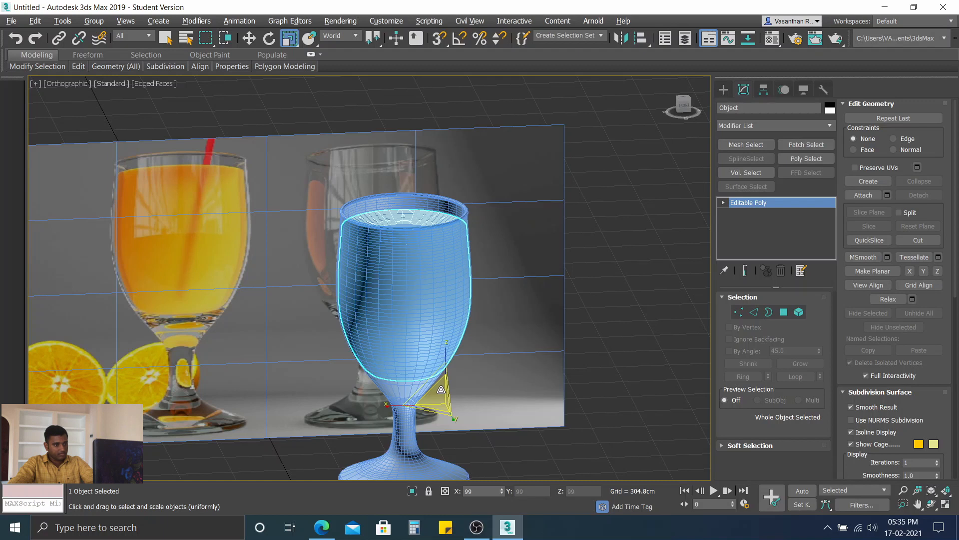
pyautogui.moveTo(441, 389); pyautogui.dragTo(441, 389)
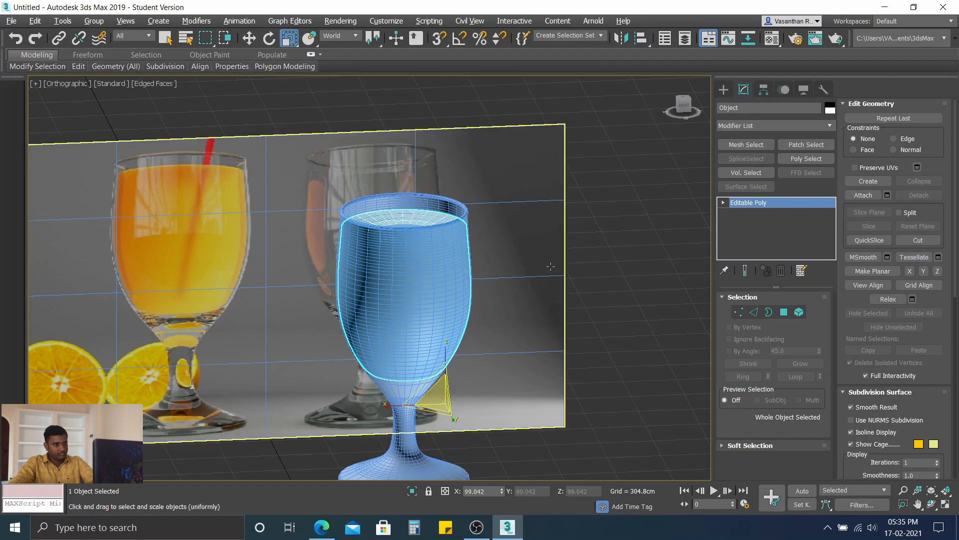
# Step: Set the object color of the glass Line001 to the pale cyan swatch from the 3ds Max palette
pyautogui.click(601, 228)
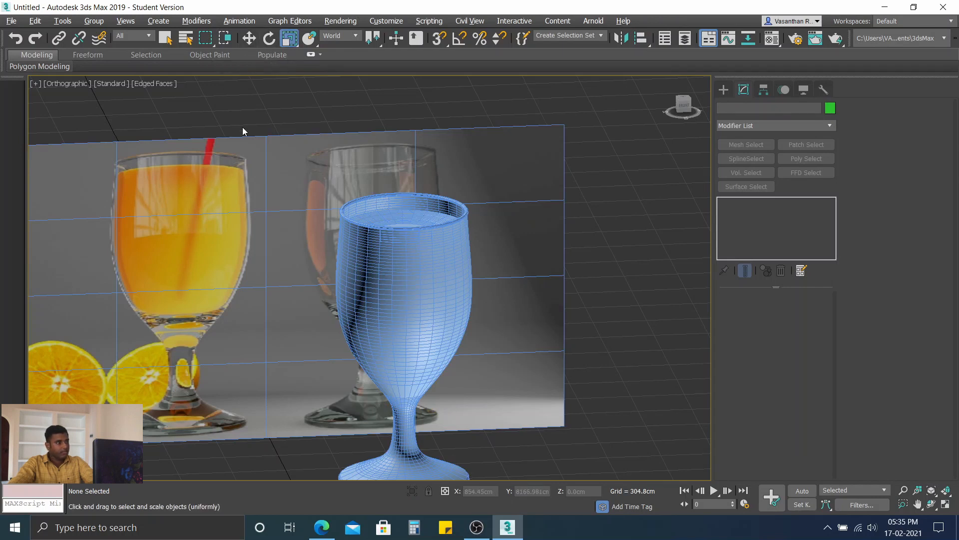
pyautogui.click(402, 265)
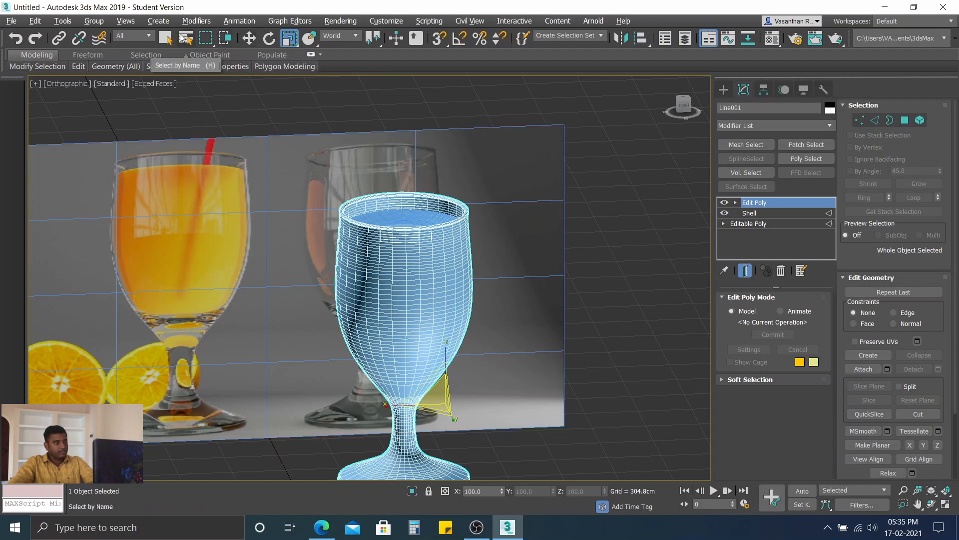
pyautogui.click(166, 38)
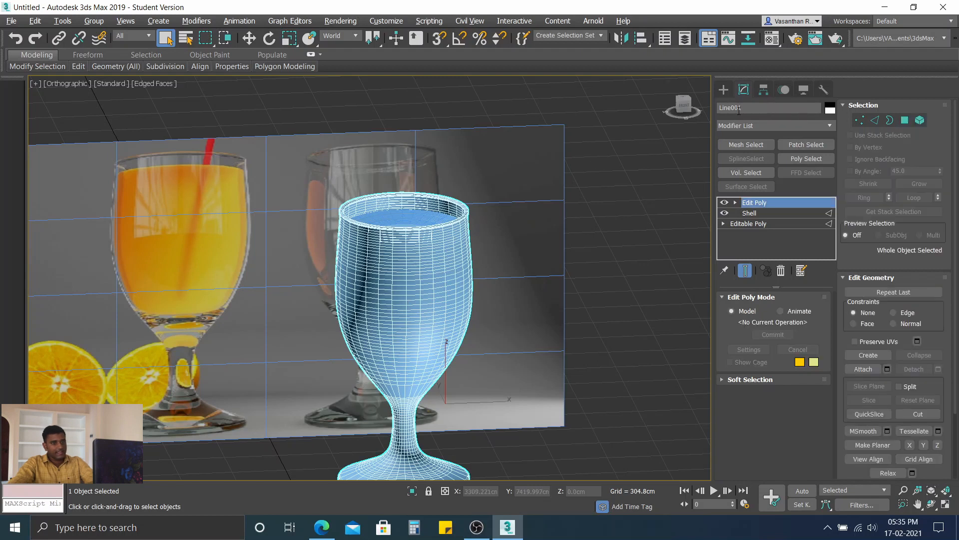
pyautogui.click(830, 108)
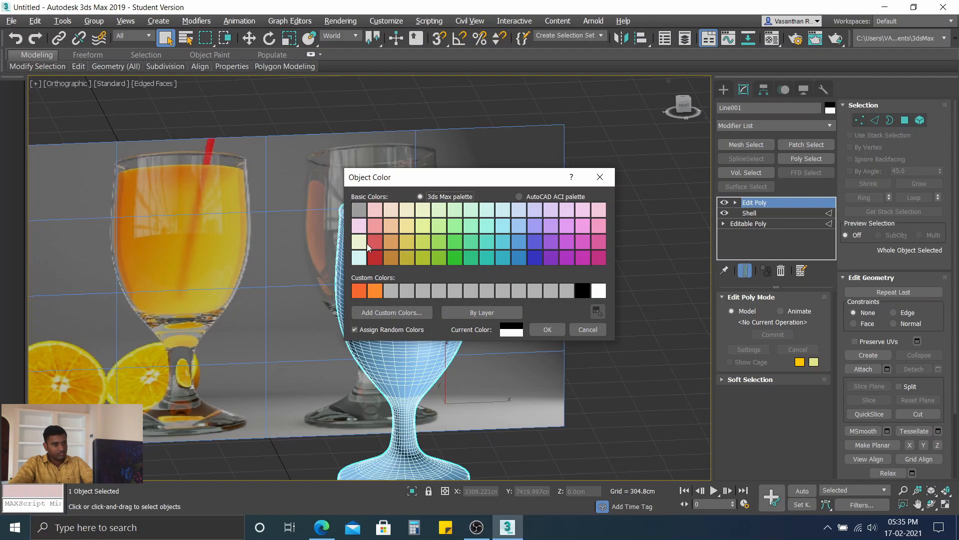
pyautogui.click(359, 258)
pyautogui.click(547, 329)
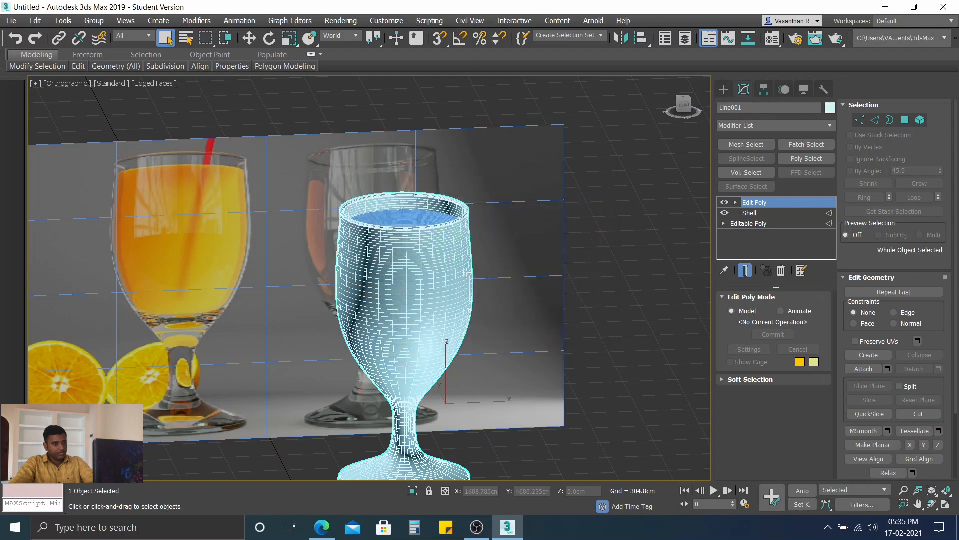
# Step: Give the juice object a custom red color with RGB 232, 17, 6 and clear the selection
pyautogui.click(415, 228)
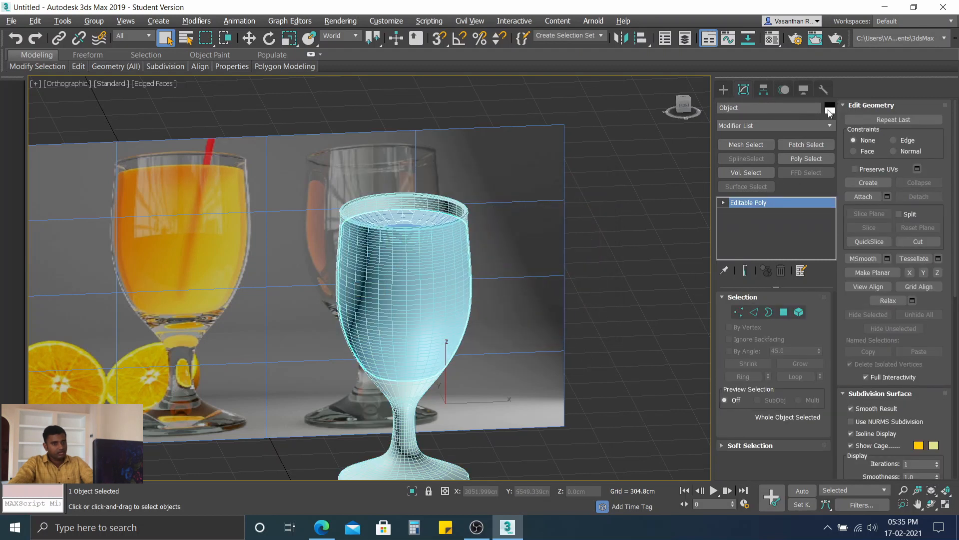
pyautogui.click(829, 113)
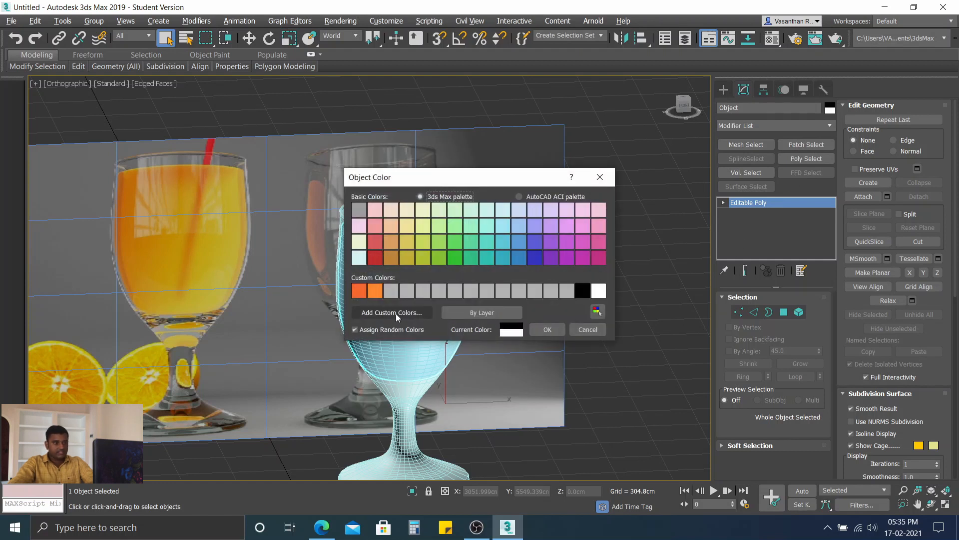
pyautogui.click(396, 314)
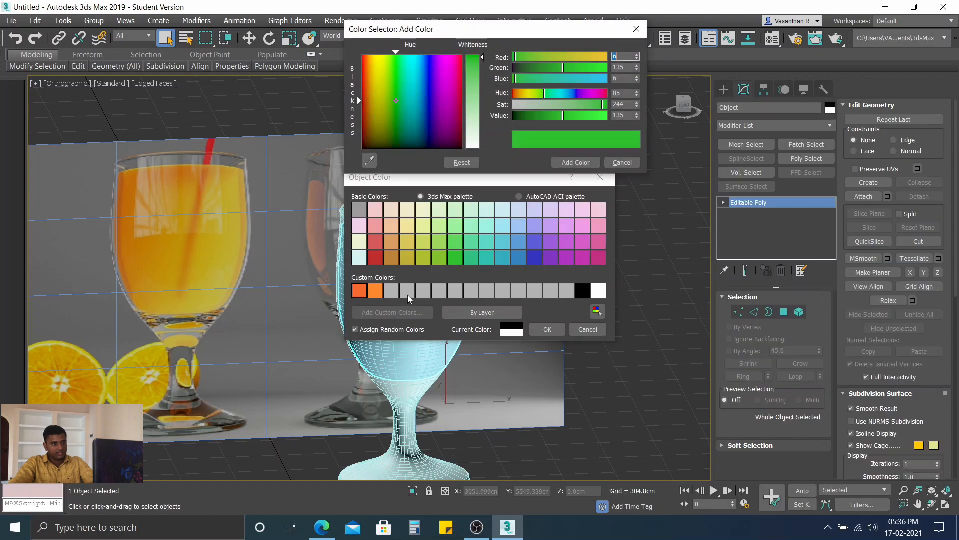
pyautogui.click(370, 64)
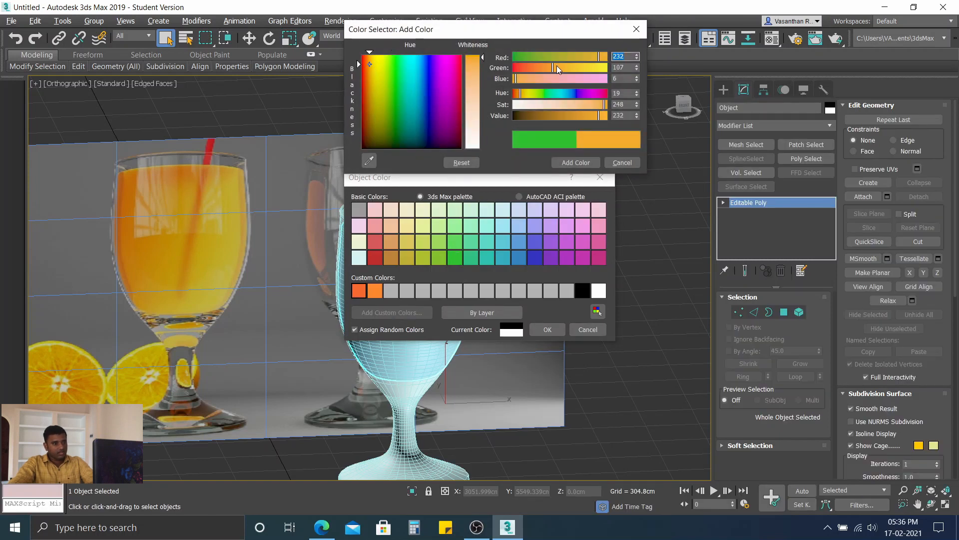
pyautogui.moveTo(553, 67); pyautogui.dragTo(520, 71)
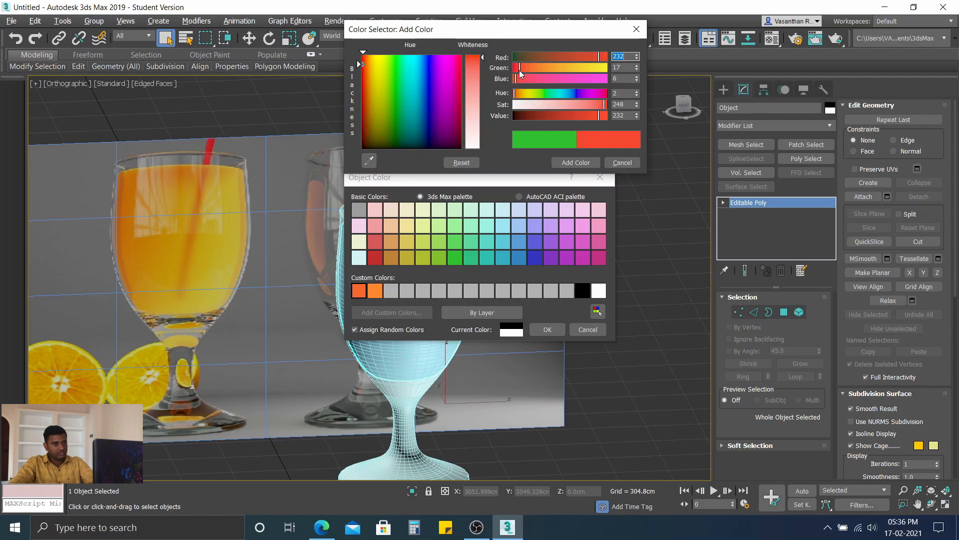
pyautogui.click(569, 163)
pyautogui.click(357, 291)
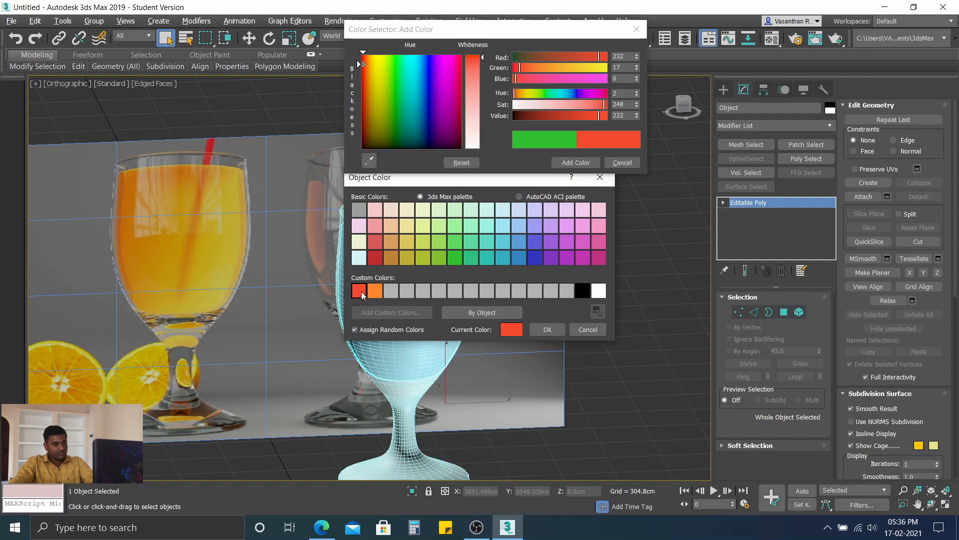
pyautogui.click(548, 329)
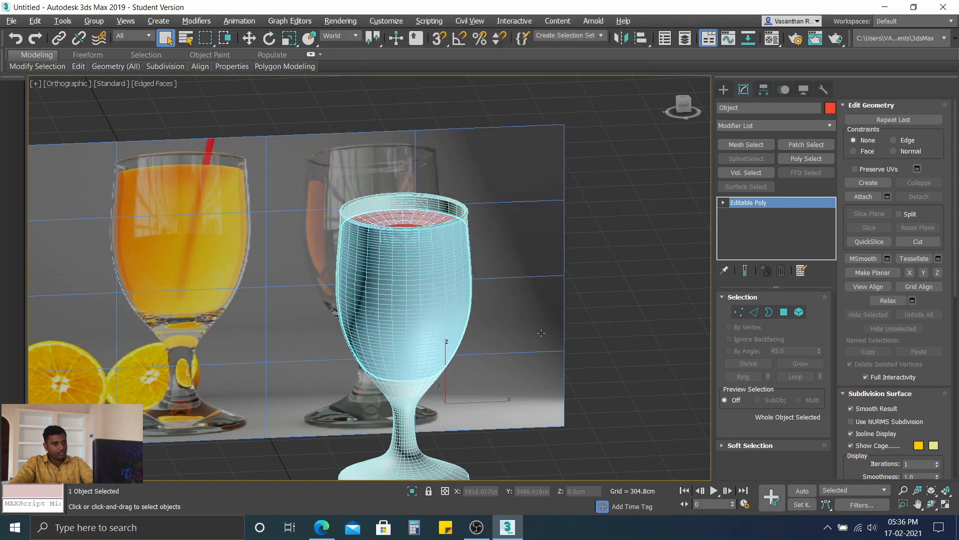
pyautogui.click(665, 220)
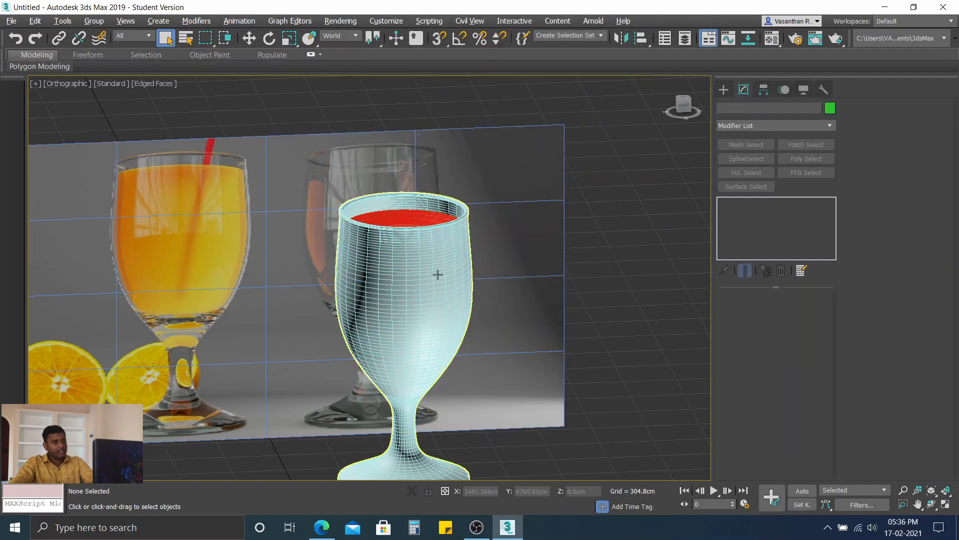
# Step: Test-render the orthographic view with the ART Renderer, examine the glass and juice in the image, and close the render windows
pyautogui.scroll(-4, 436, 274)
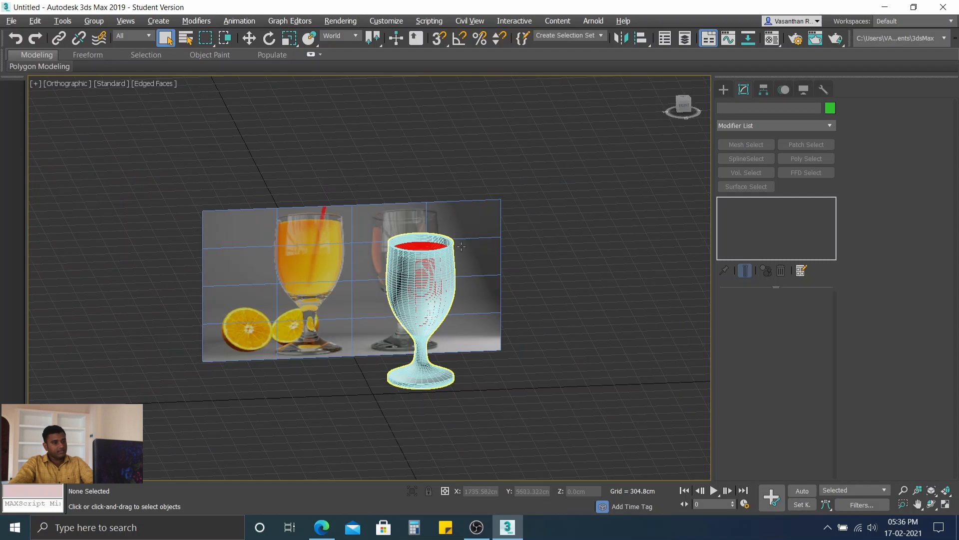
pyautogui.click(797, 40)
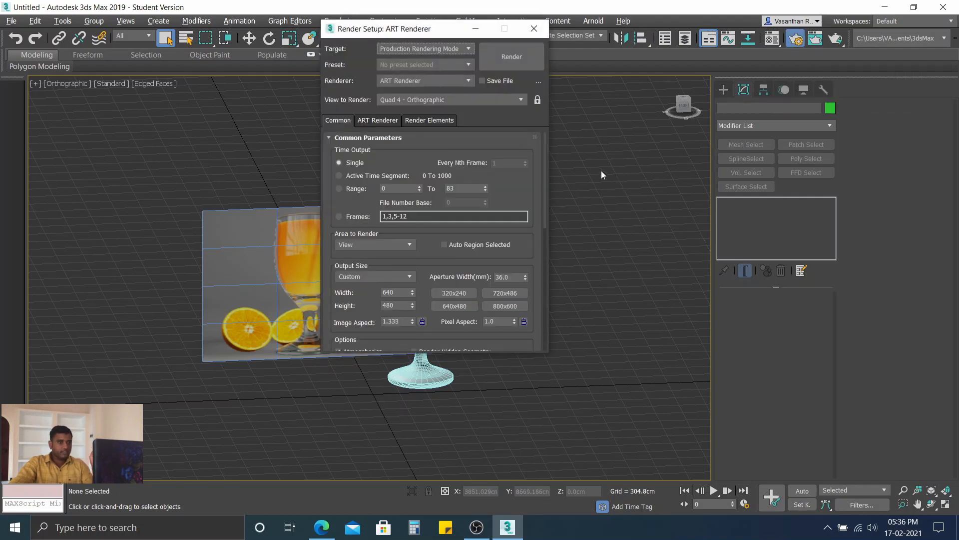
pyautogui.moveTo(452, 32); pyautogui.dragTo(616, 39)
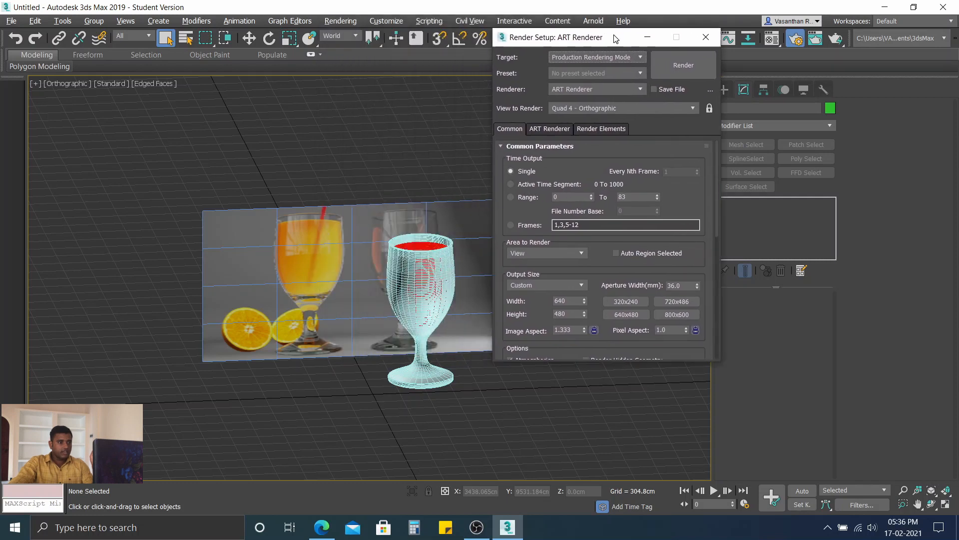
pyautogui.click(306, 136)
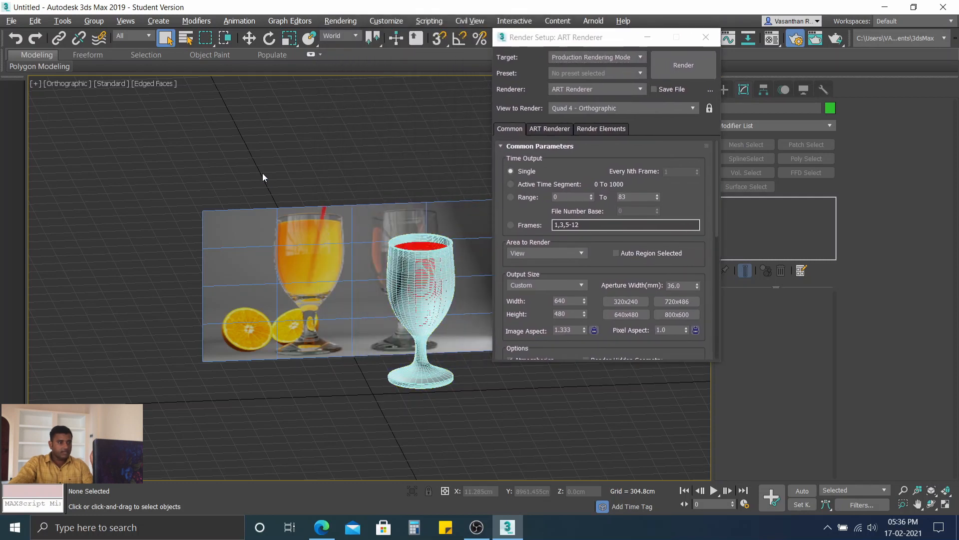
pyautogui.click(683, 74)
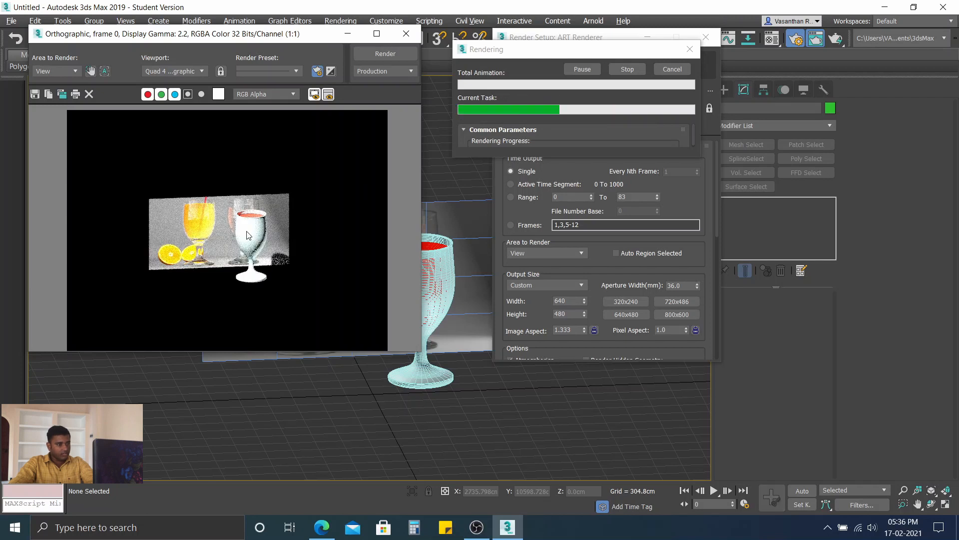
pyautogui.scroll(4, 248, 236)
pyautogui.scroll(-3, 295, 188)
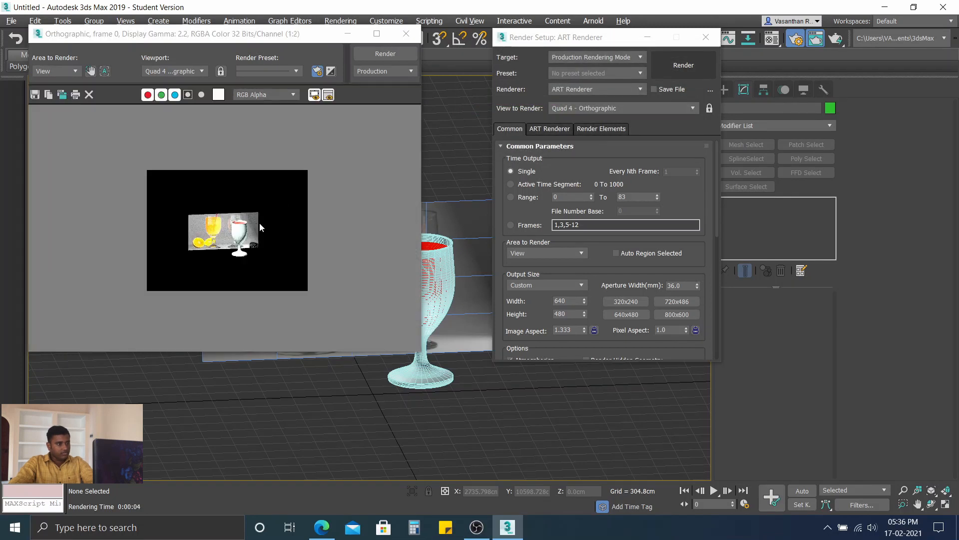
pyautogui.scroll(4, 254, 230)
pyautogui.scroll(-4, 245, 241)
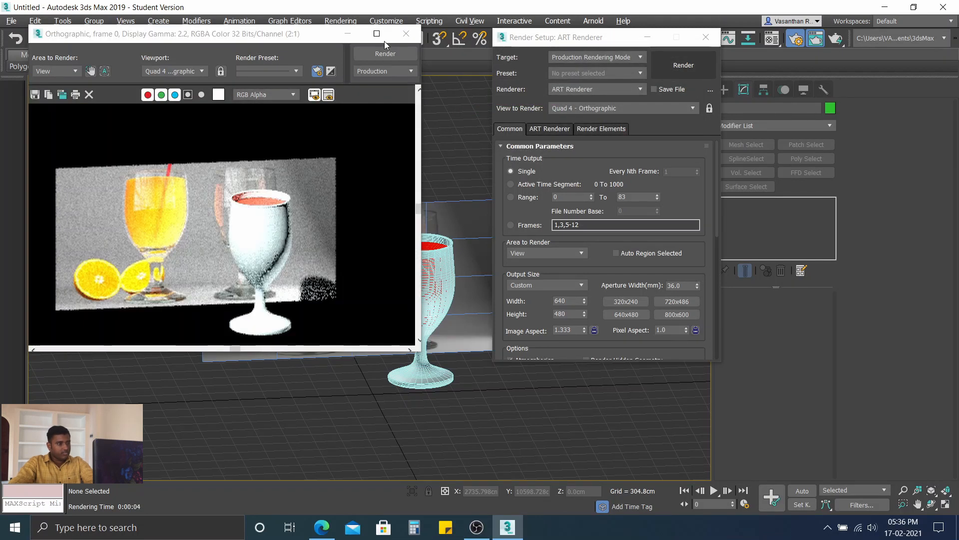
pyautogui.click(406, 33)
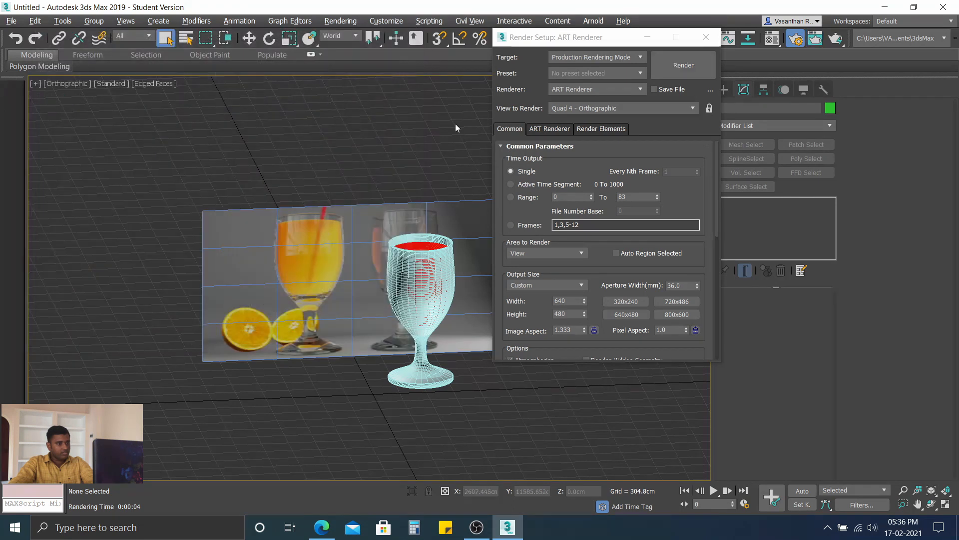
pyautogui.click(705, 39)
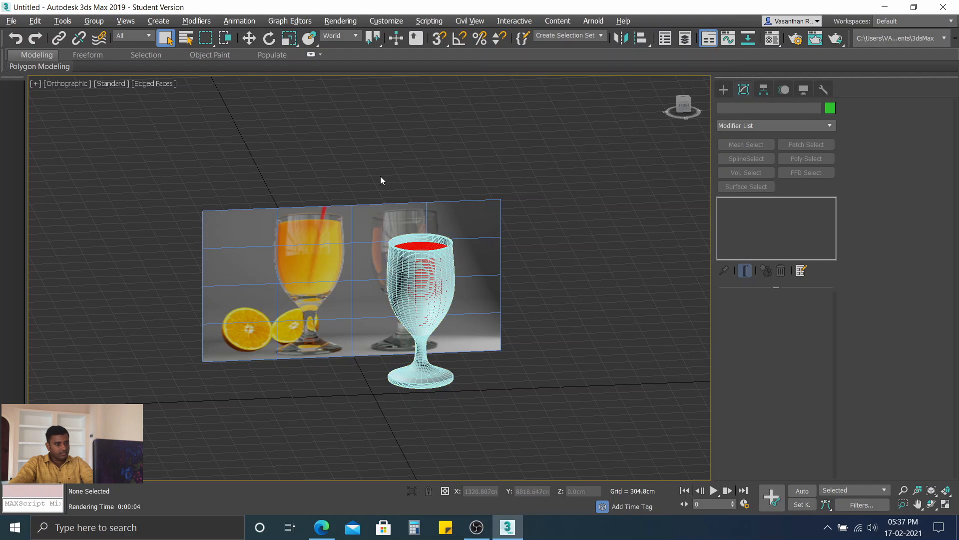
# Step: Open the Material Editor, search the material library for glass, and leave the browser without picking a material
pyautogui.scroll(-2, 419, 295)
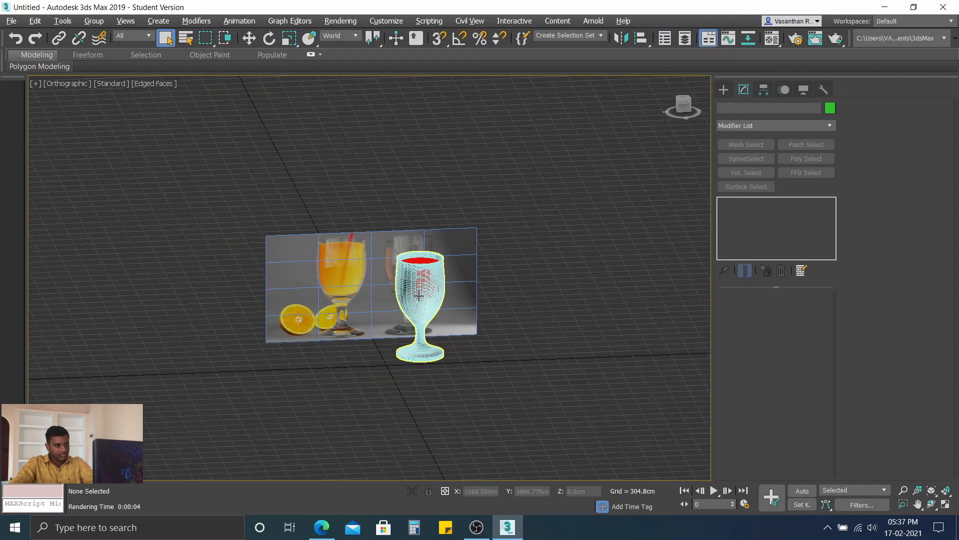
pyautogui.scroll(5, 418, 290)
pyautogui.scroll(-3, 419, 289)
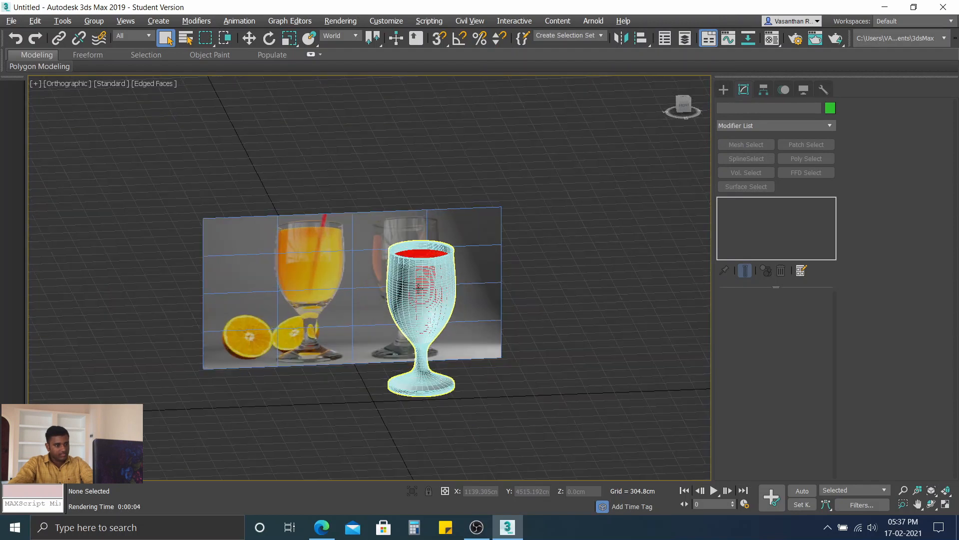
pyautogui.click(772, 39)
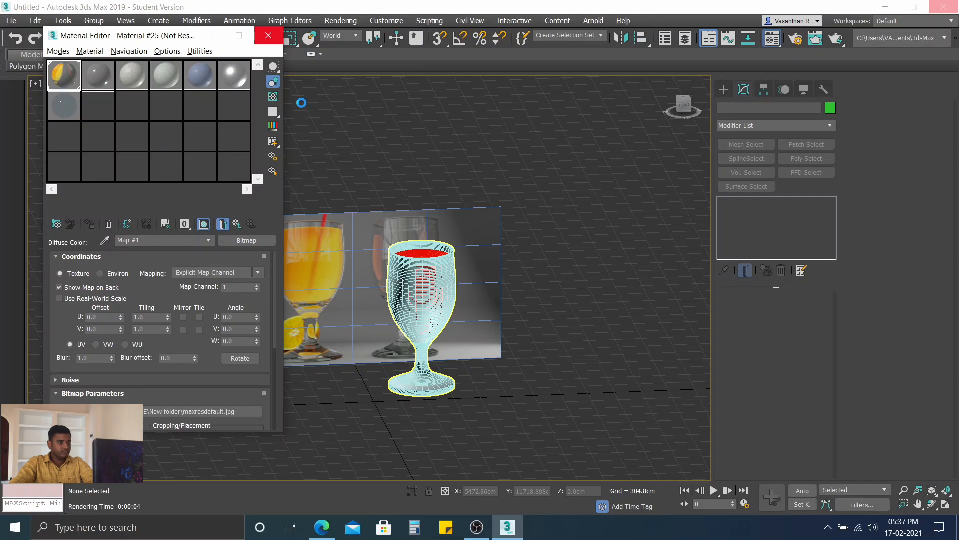
pyautogui.click(80, 52)
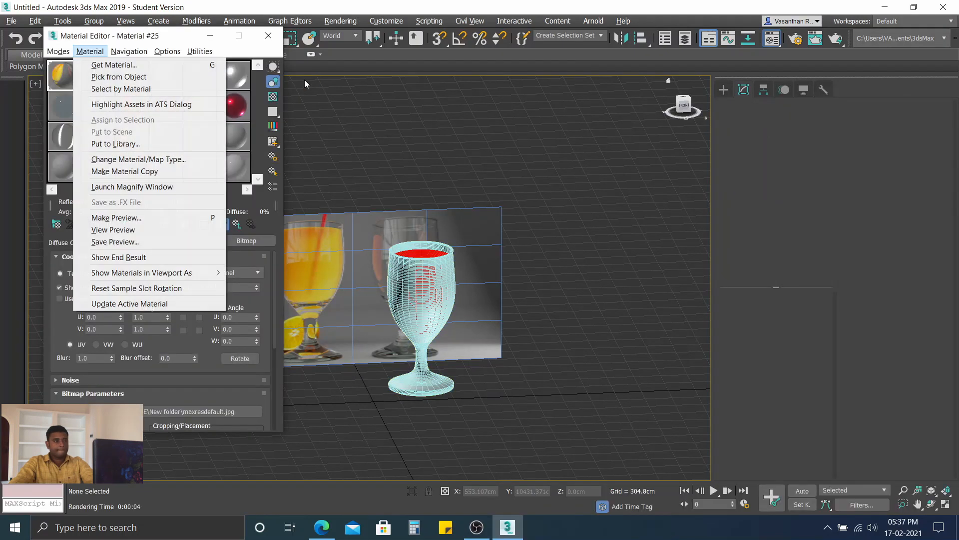
pyautogui.click(113, 65)
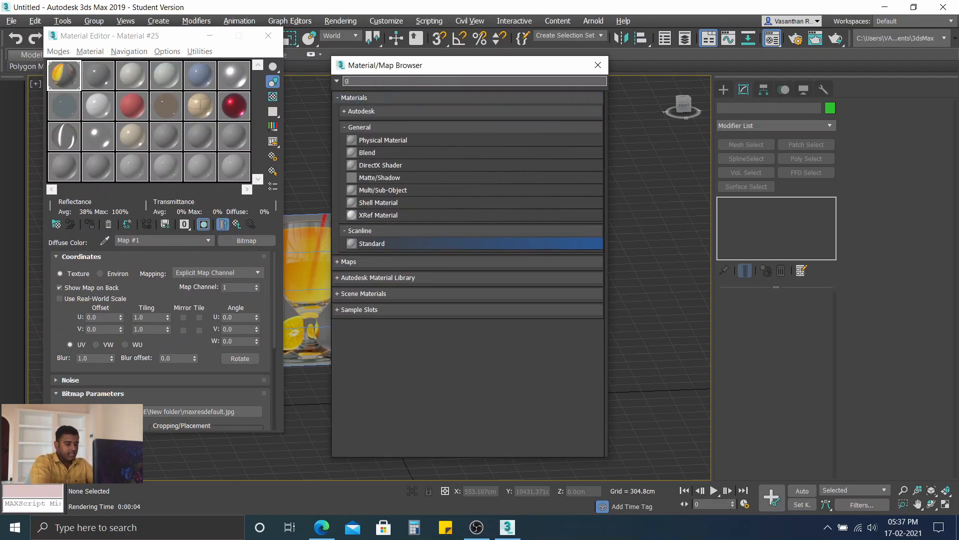
pyautogui.write('glass')
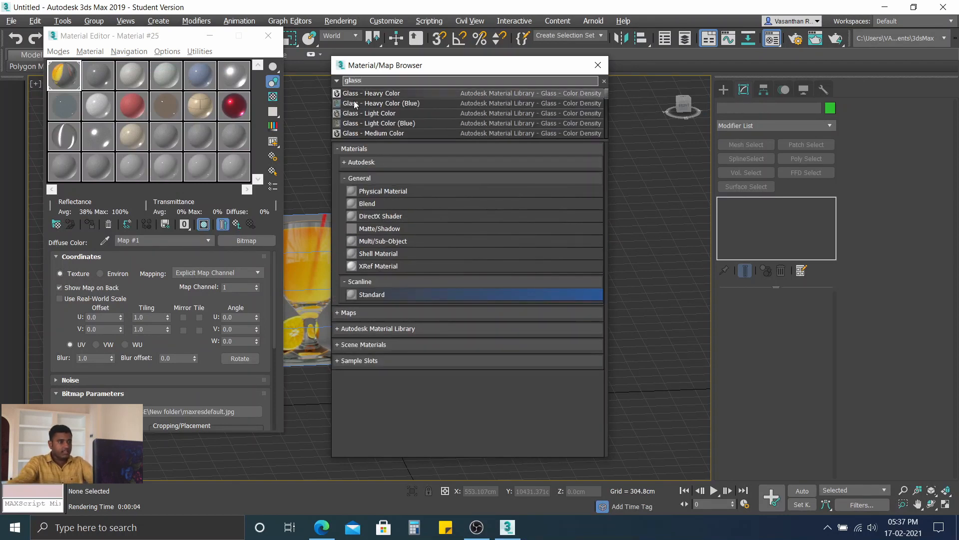
pyautogui.scroll(-2, 457, 95)
pyautogui.scroll(-3, 472, 110)
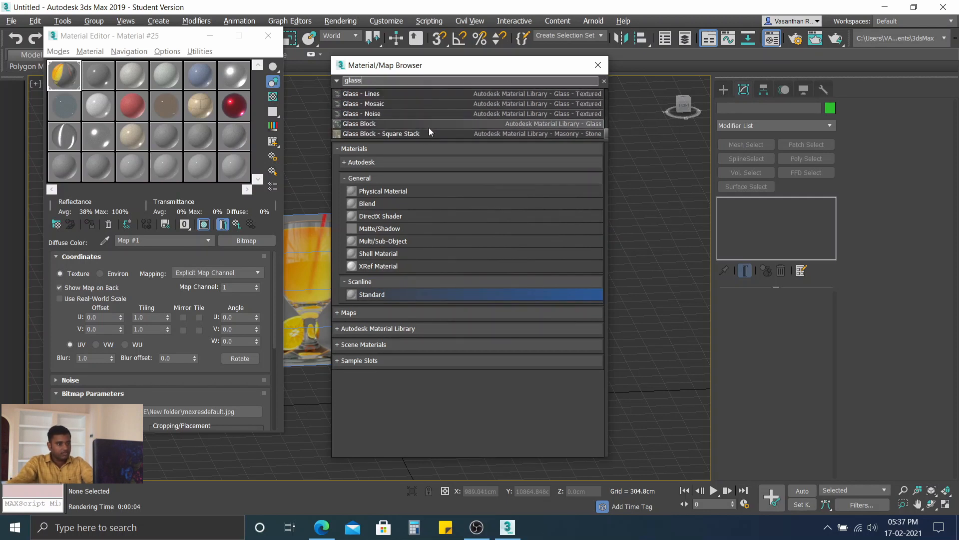
pyautogui.press('Escape')
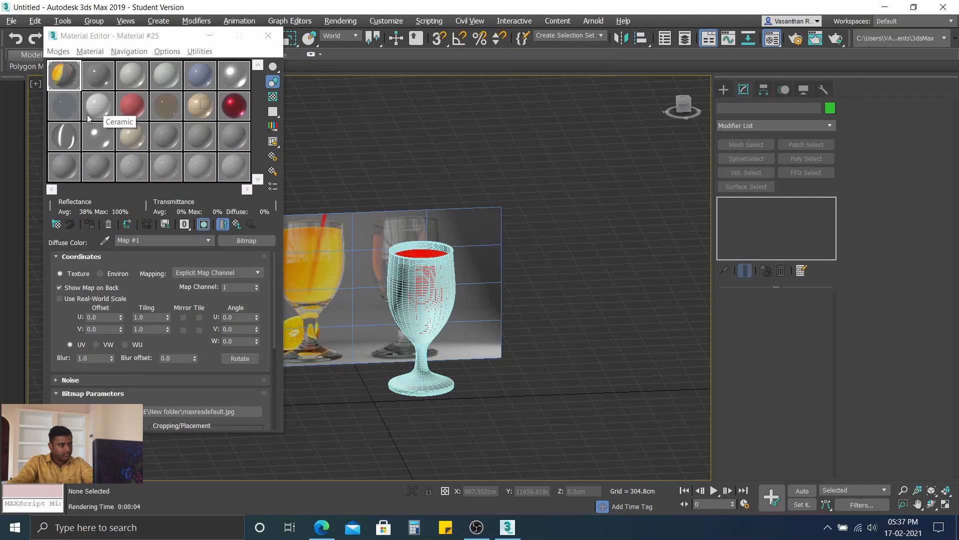
# Step: Assign the transparent blue-grey sample material to the drinking glass, close the Material Editor, and clear the selection
pyautogui.moveTo(65, 114); pyautogui.dragTo(414, 320)
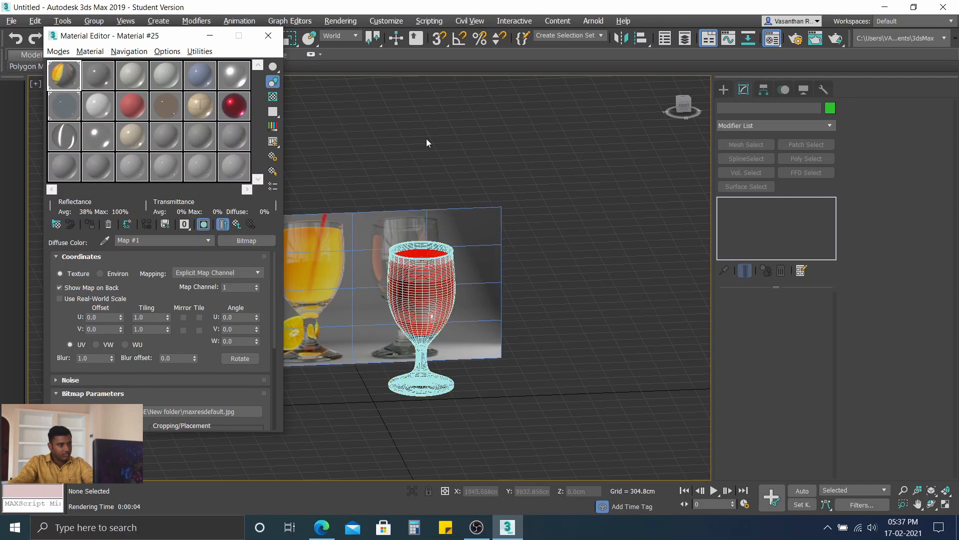
pyautogui.click(425, 256)
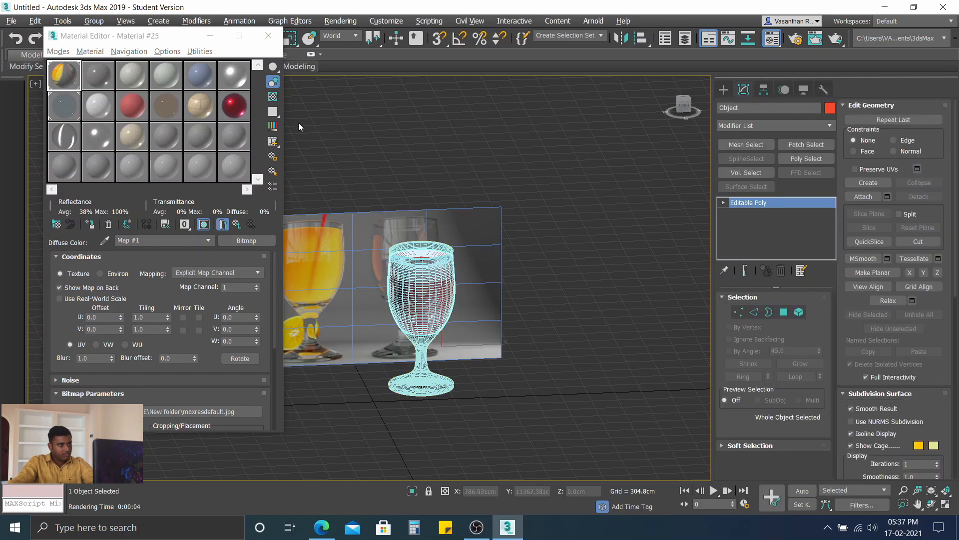
pyautogui.click(268, 35)
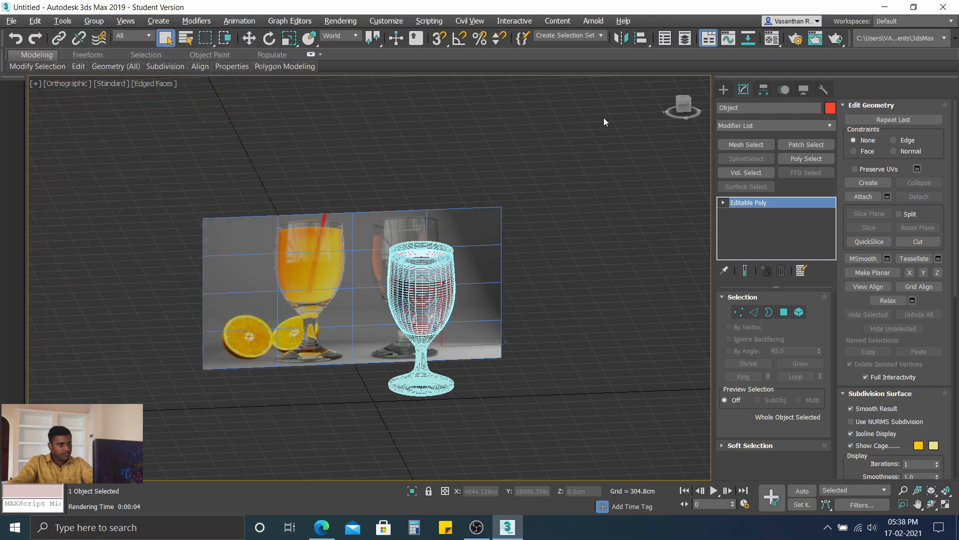
pyautogui.click(603, 118)
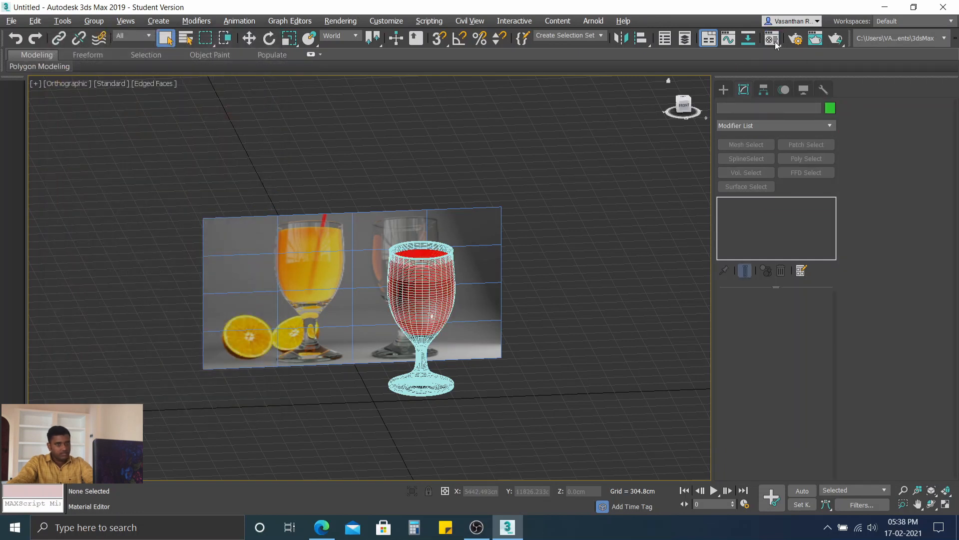
# Step: Test-render the orthographic view with the ART Renderer, examine the transparent glass and juice up close, and close the rendered image
pyautogui.click(796, 40)
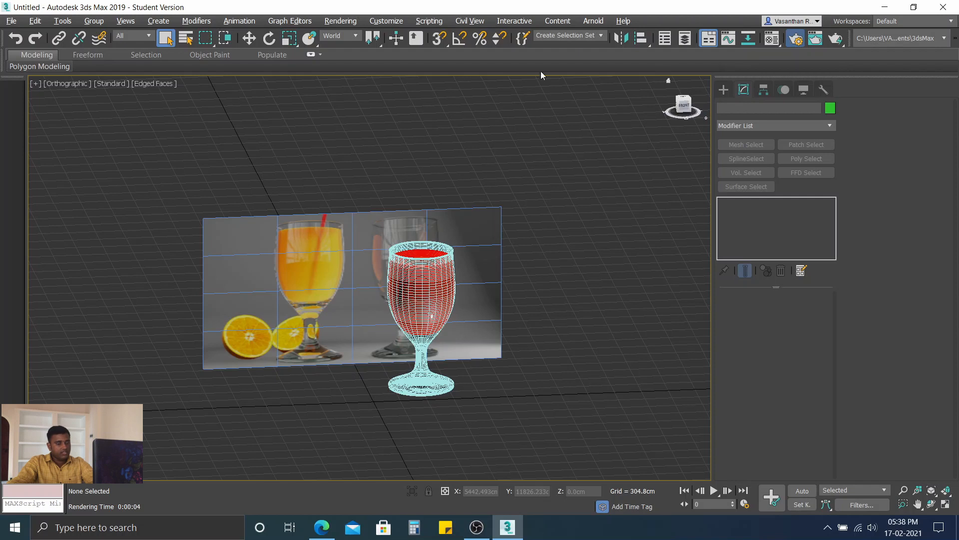
pyautogui.click(650, 66)
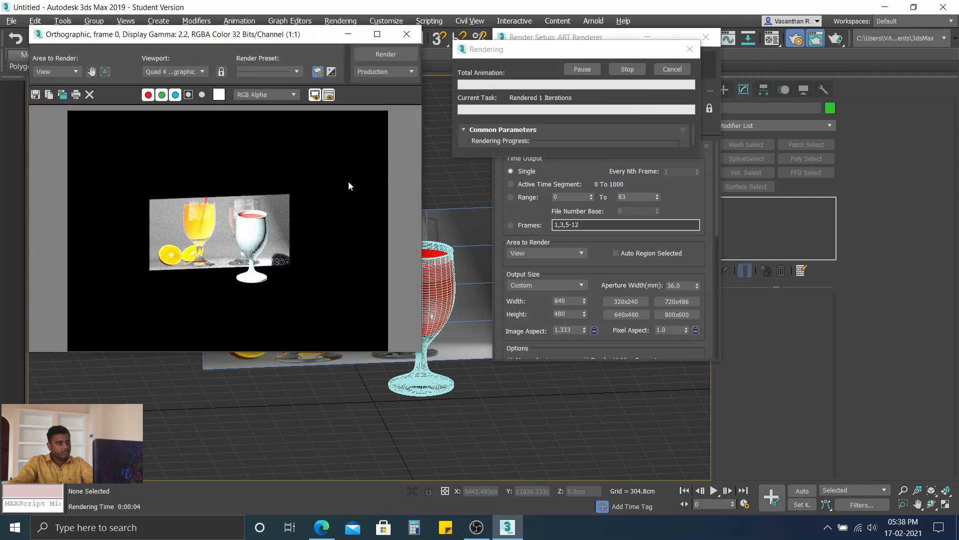
pyautogui.scroll(2, 250, 253)
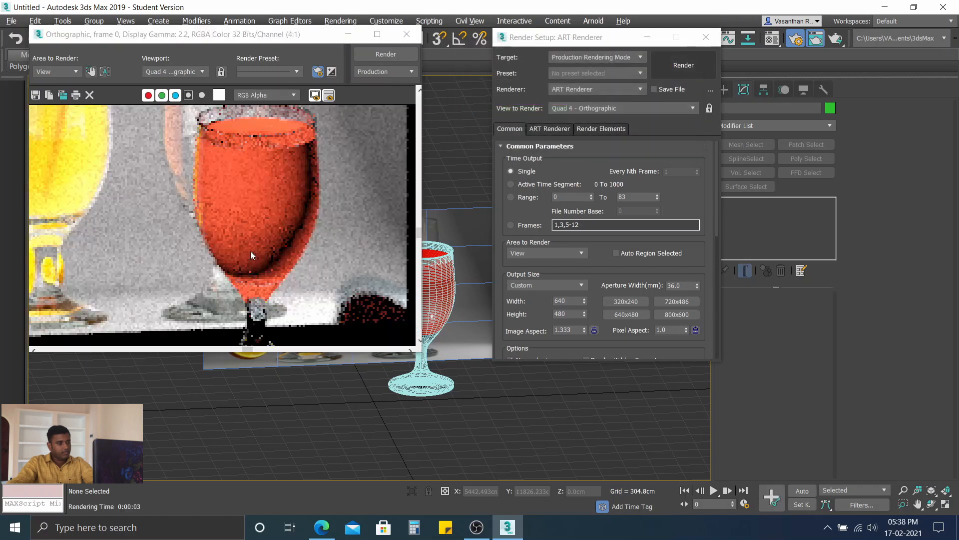
pyautogui.scroll(-2, 250, 205)
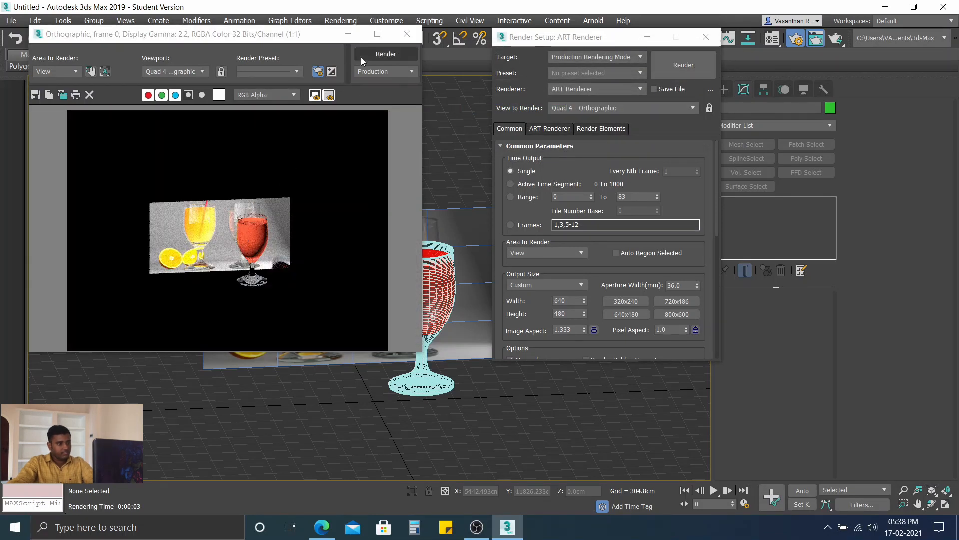
pyautogui.click(406, 34)
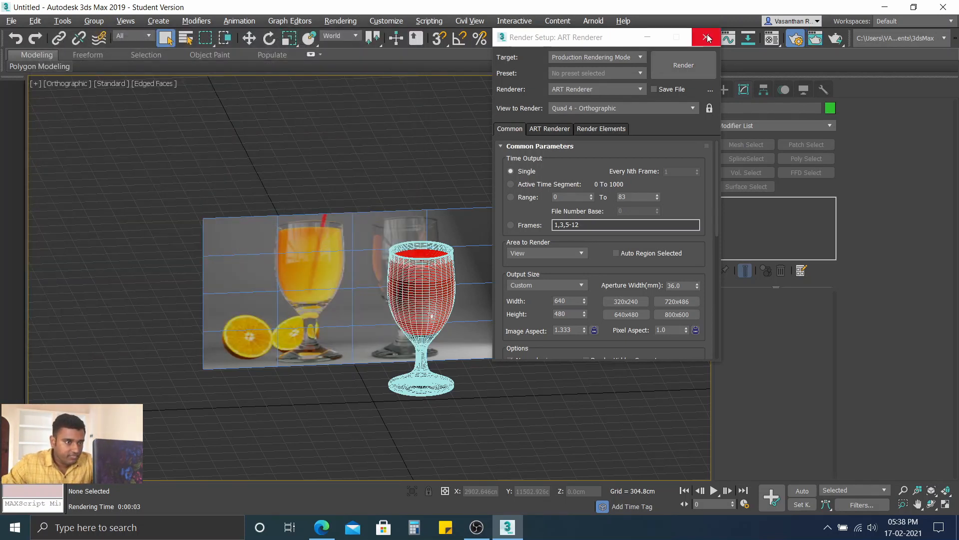
# Step: Close the render settings and move the reference image plane along X to about 4318 cm, clear of the glass
pyautogui.click(393, 234)
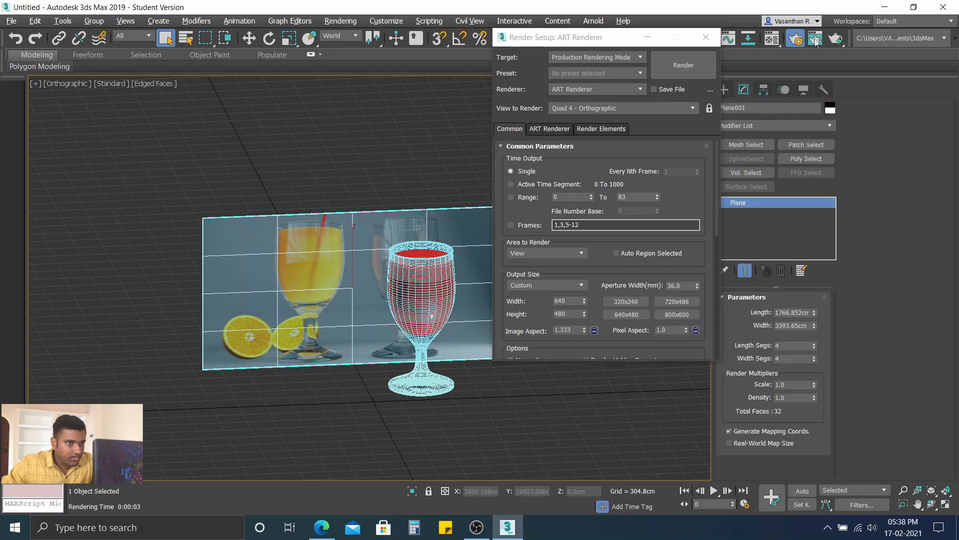
pyautogui.click(707, 37)
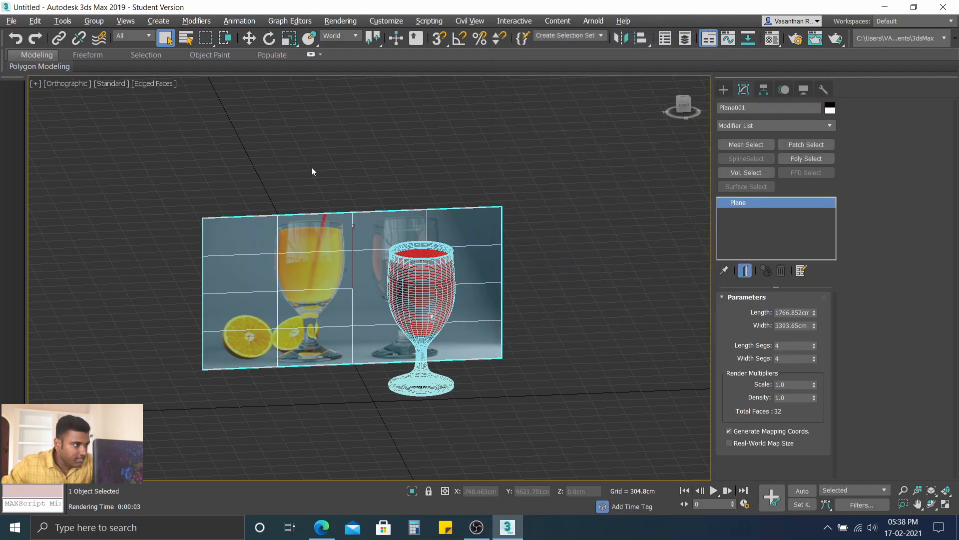
pyautogui.click(250, 39)
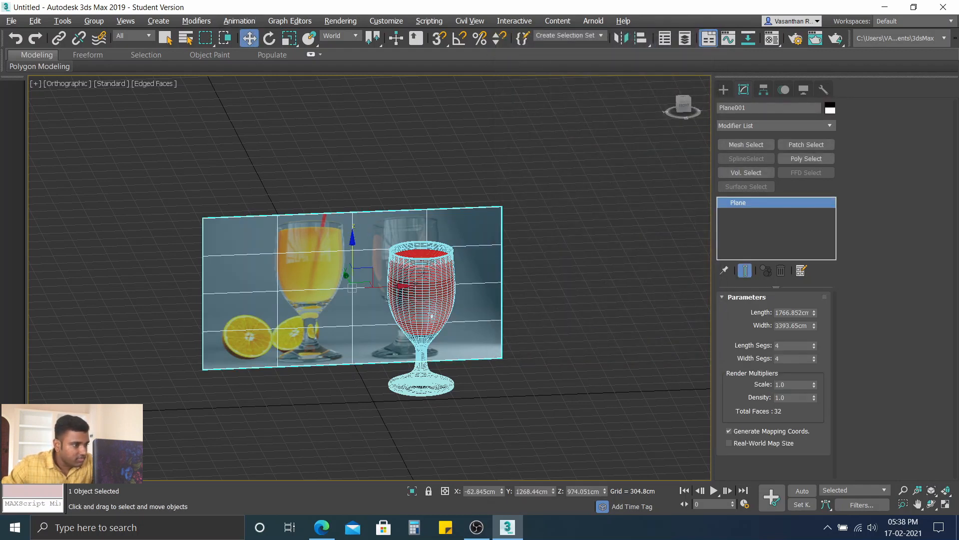
pyautogui.moveTo(375, 286); pyautogui.dragTo(762, 286)
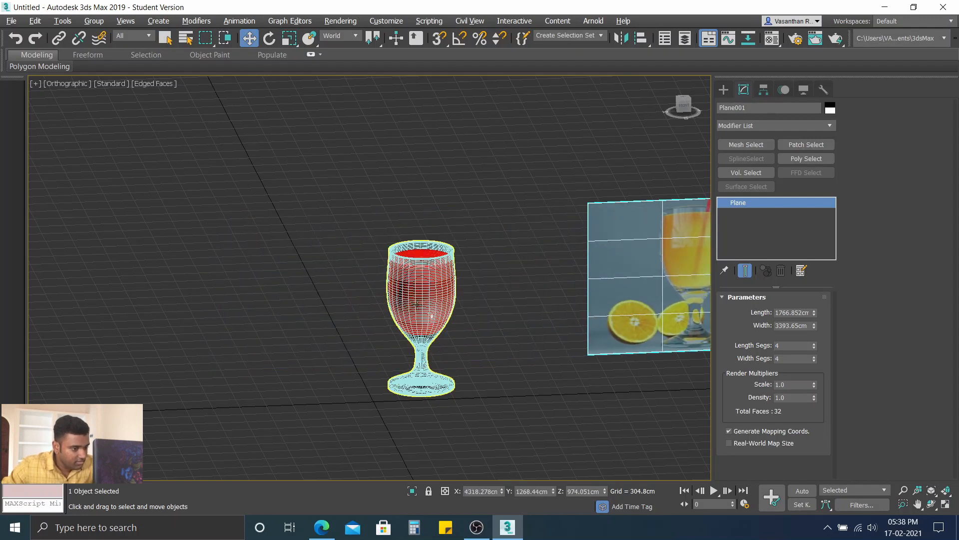
# Step: Frame the whole glass of juice large in the orthographic view from a raised, slightly rotated angle for rendering
pyautogui.keyDown('alt'); pyautogui.moveTo(417, 305); pyautogui.dragTo(441, 313, button='middle'); pyautogui.keyUp('alt')
pyautogui.moveTo(519, 349); pyautogui.dragTo(489, 219, button='middle')
pyautogui.scroll(3, 430, 214)
pyautogui.scroll(3, 421, 212)
pyautogui.scroll(-3, 421, 211)
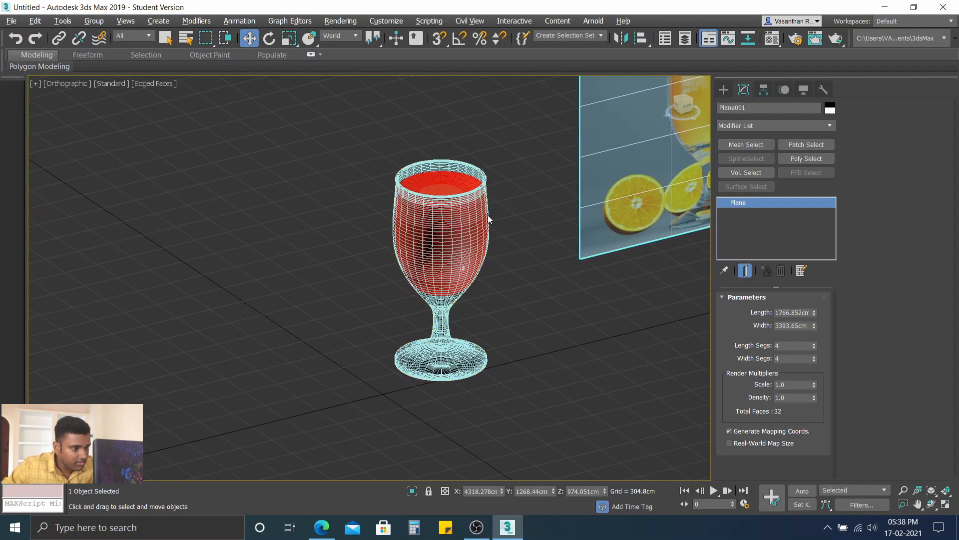
pyautogui.scroll(2, 489, 218)
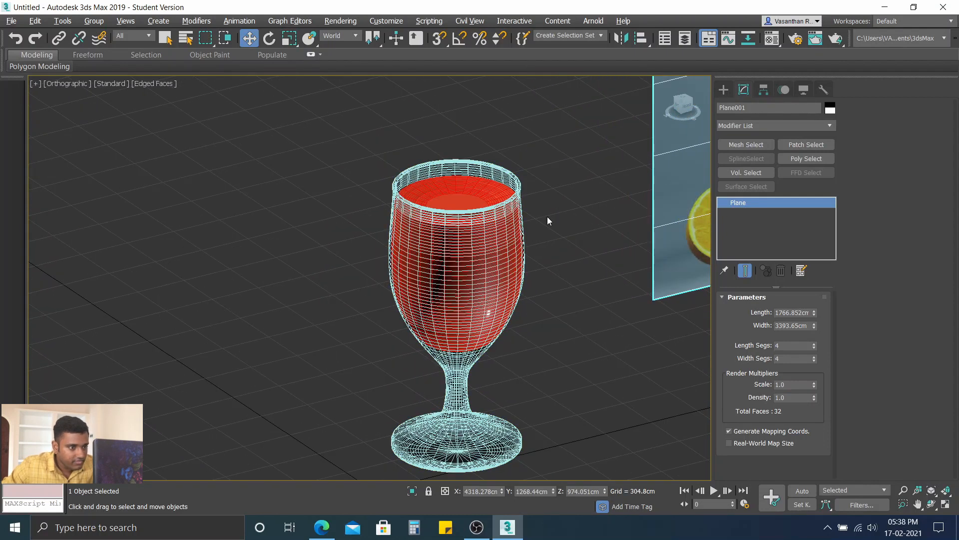
pyautogui.moveTo(548, 220); pyautogui.dragTo(527, 184, button='middle')
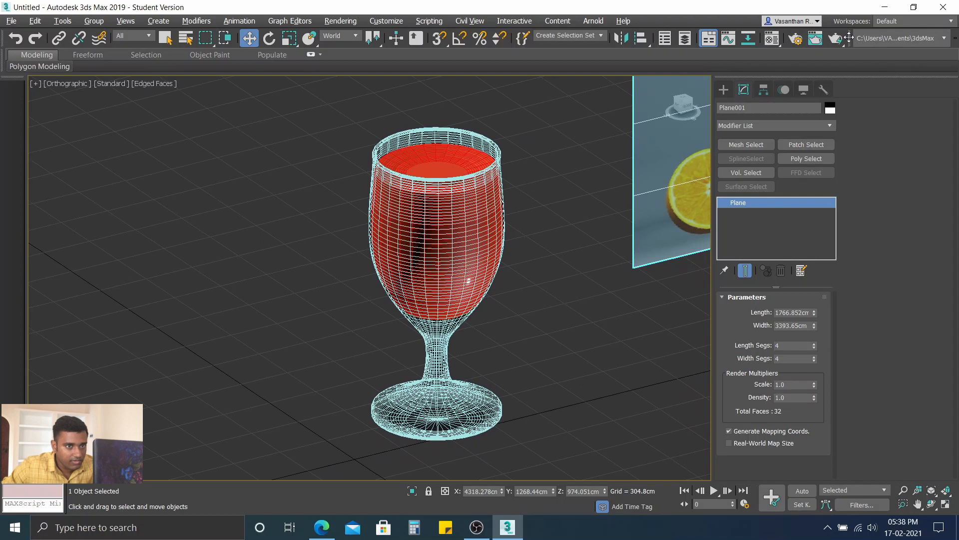
# Step: Load all categories of the 3dsmax.scanline.radiosity.draft render preset, render the orthographic view, and examine the glass in the image
pyautogui.click(796, 40)
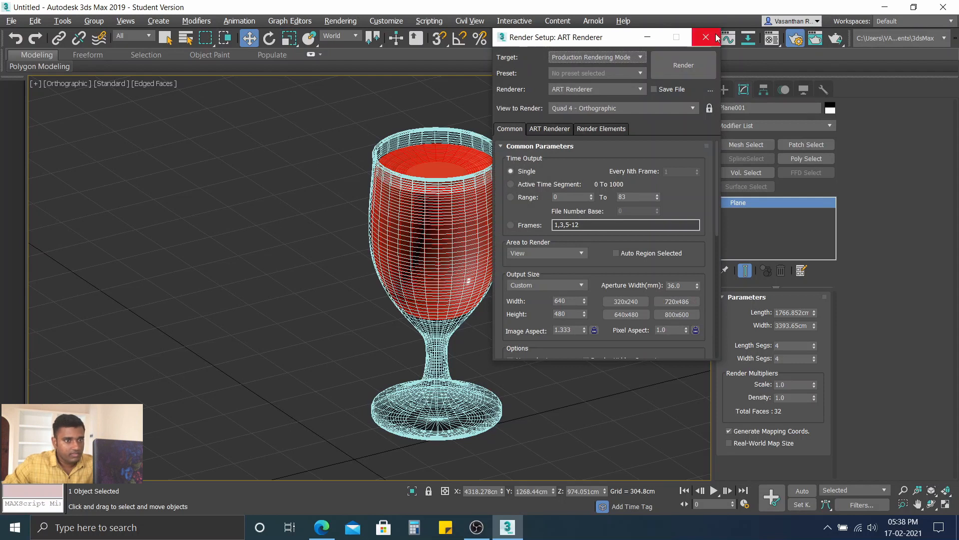
pyautogui.click(715, 37)
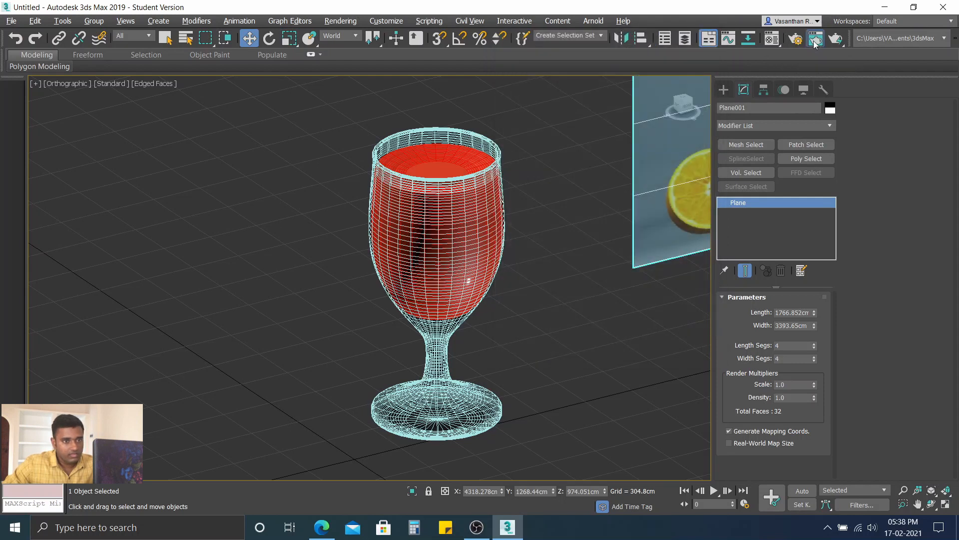
pyautogui.click(815, 40)
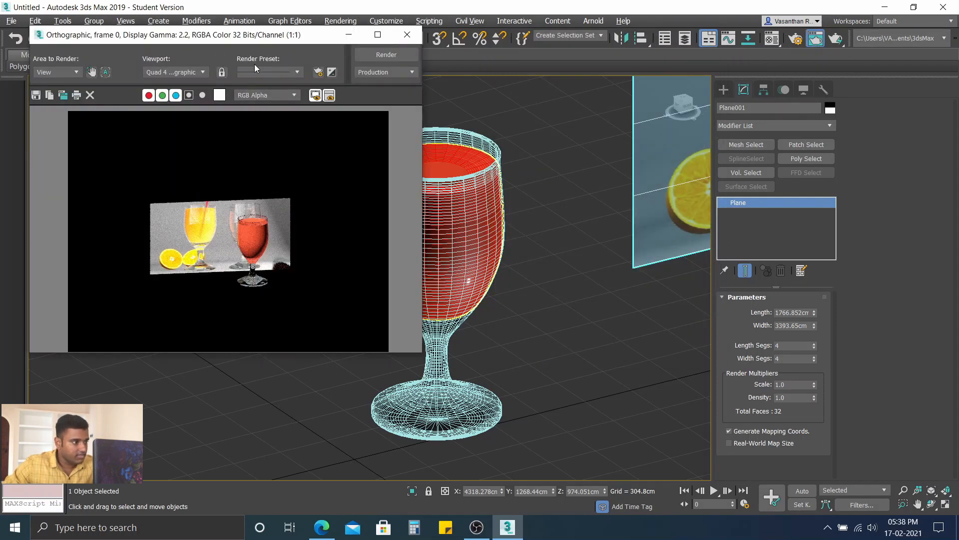
pyautogui.click(289, 73)
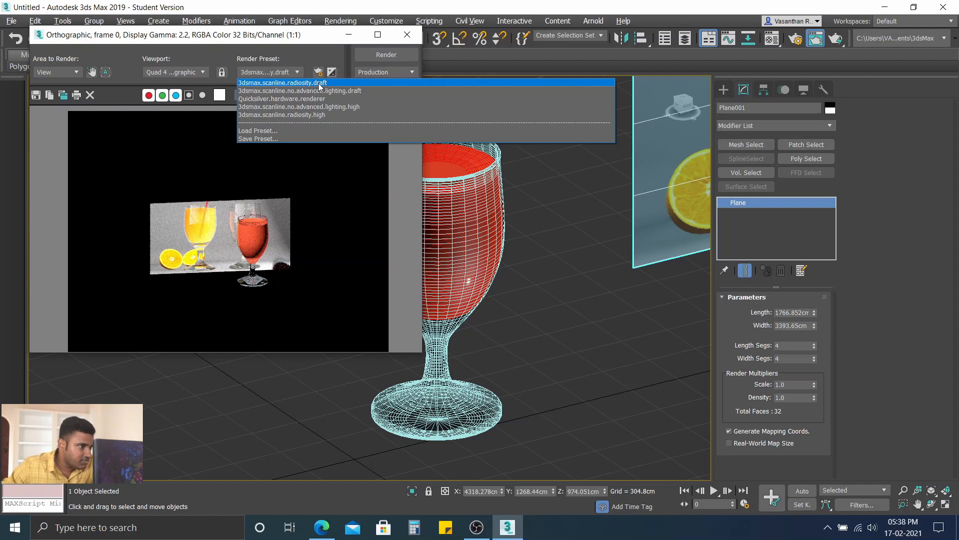
pyautogui.click(320, 83)
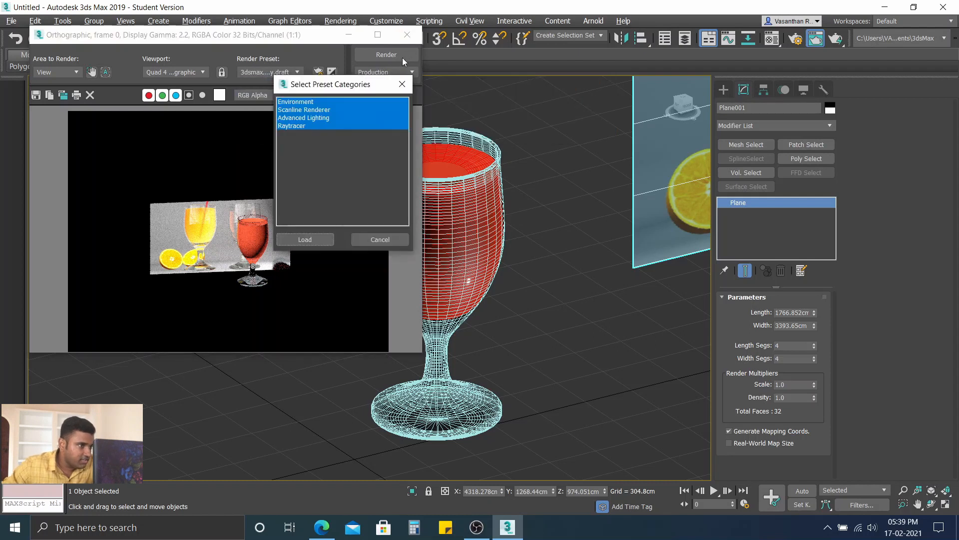
pyautogui.click(305, 239)
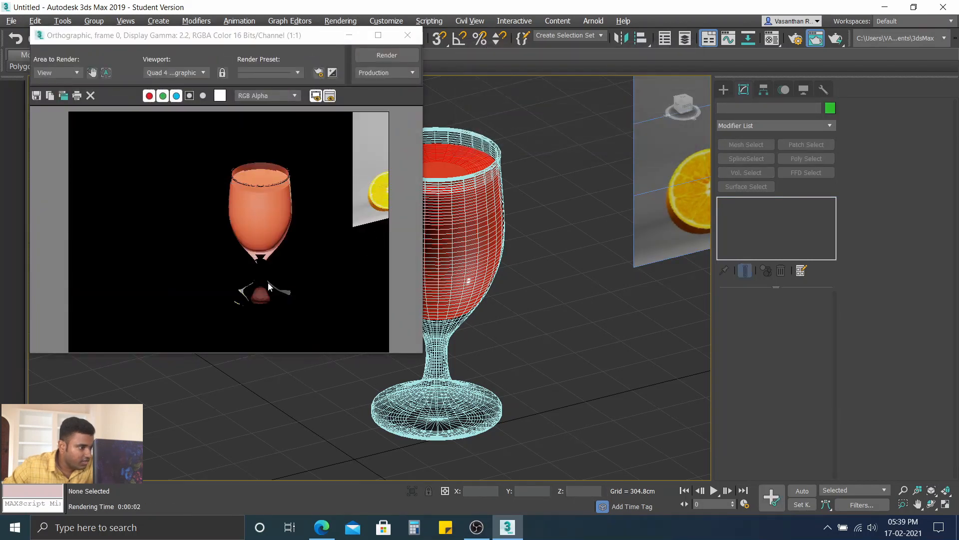
pyautogui.scroll(1, 268, 283)
pyautogui.scroll(-1, 260, 260)
pyautogui.moveTo(259, 226); pyautogui.dragTo(232, 213, button='middle')
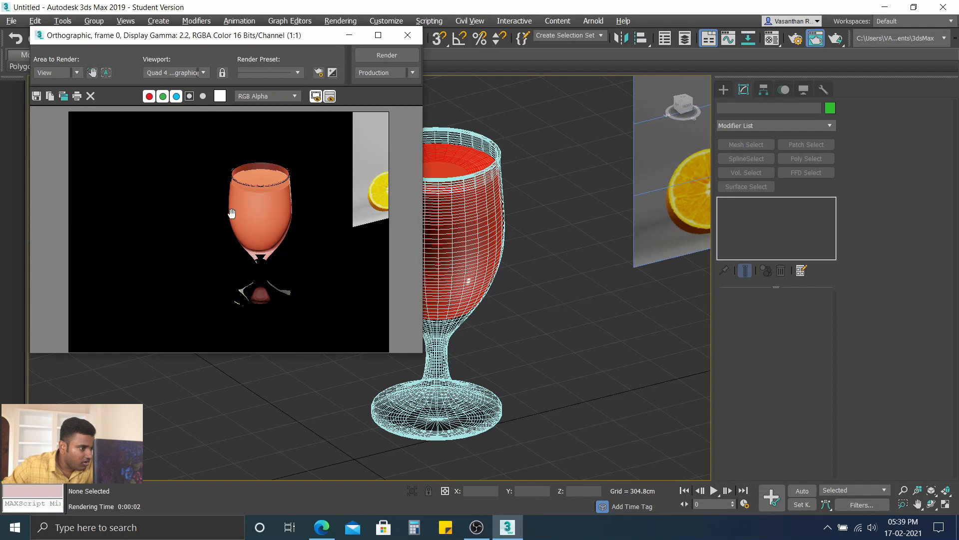